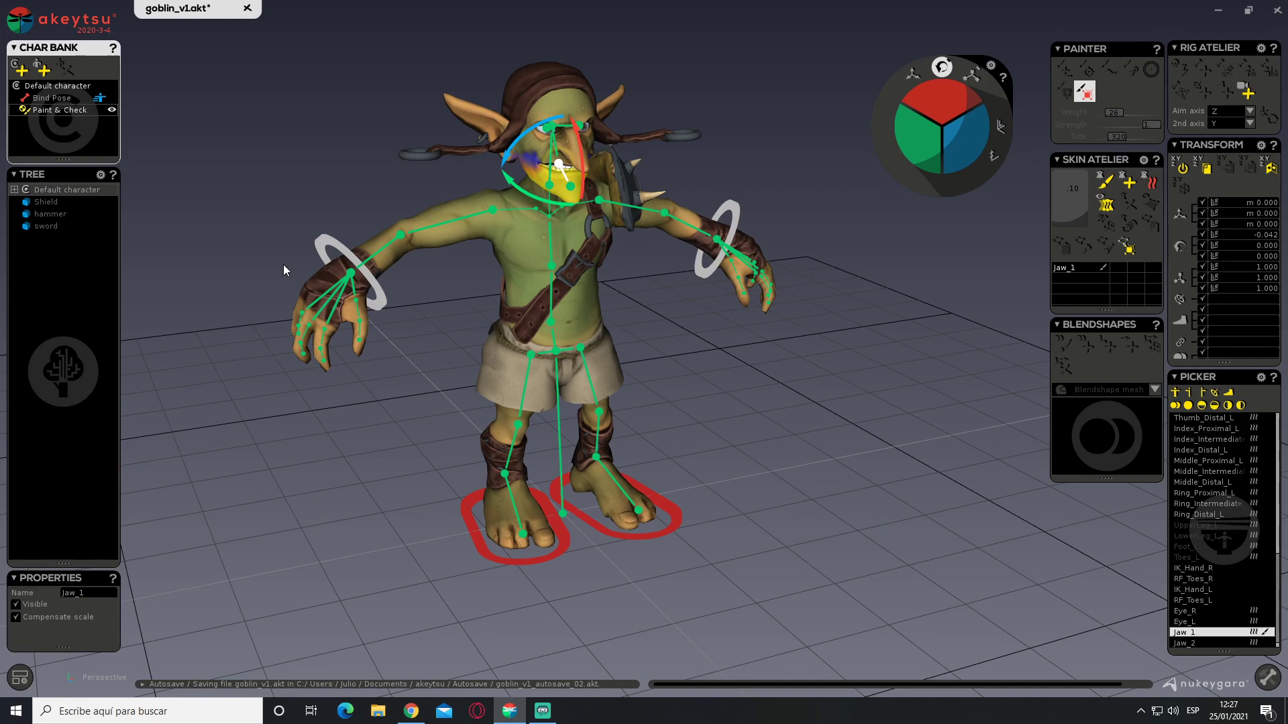
Rotate the Jaw_1 joint to about -30.6 to open the goblin's mouth
left_click_drag(797, 429, 738, 414, "alt")
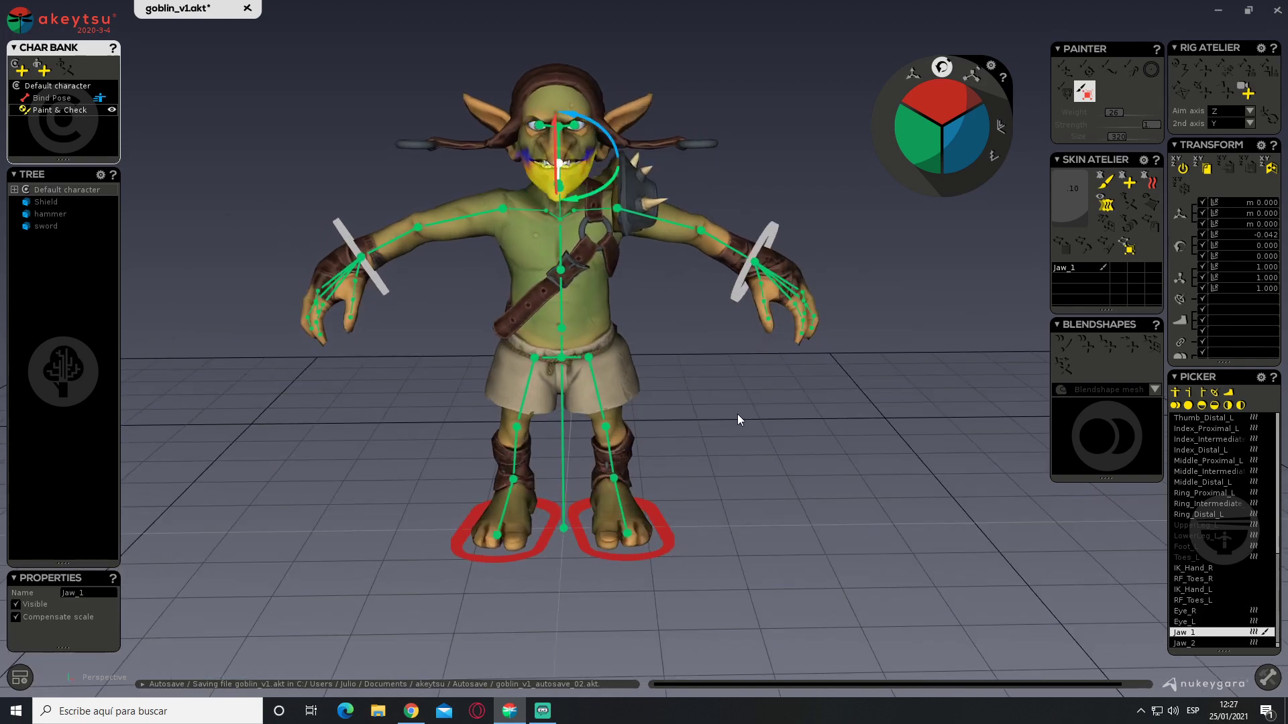
middle_click_drag(776, 417, 850, 489, "alt")
left_click_drag(850, 489, 860, 459, "alt")
scroll(695, 167, "up", 2)
scroll(695, 167, "up", 2)
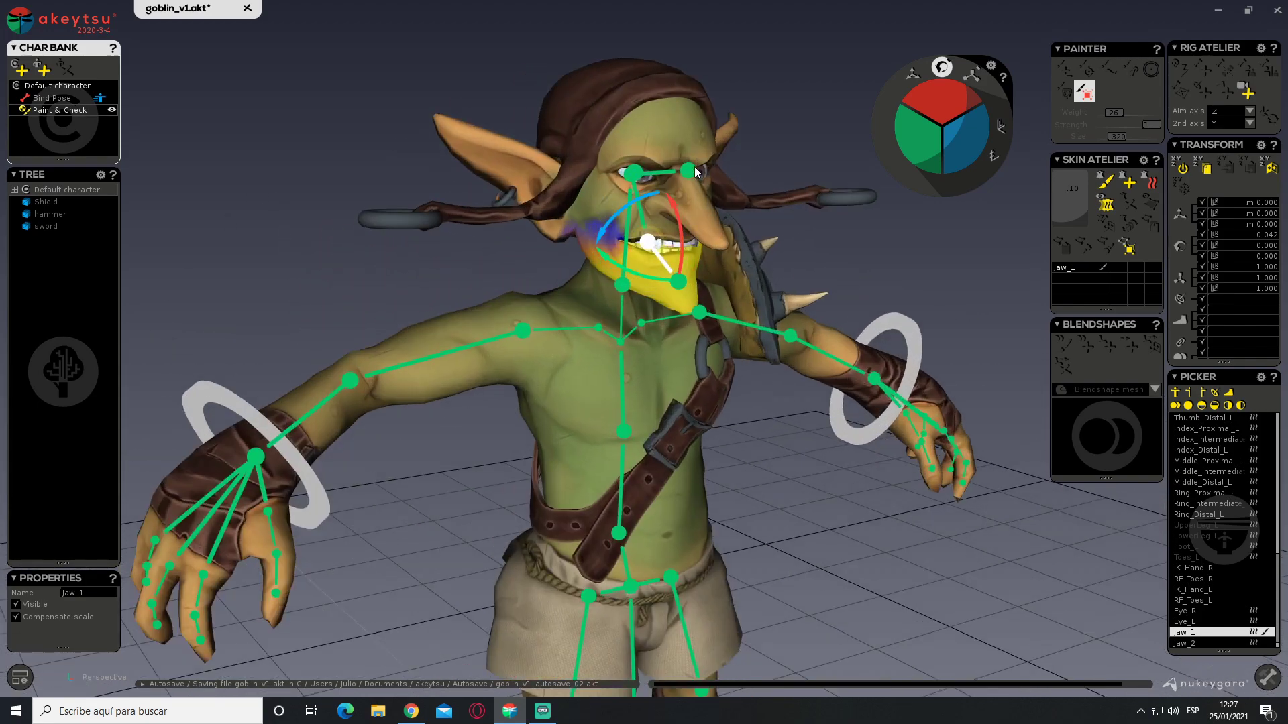
scroll(694, 168, "up", 5)
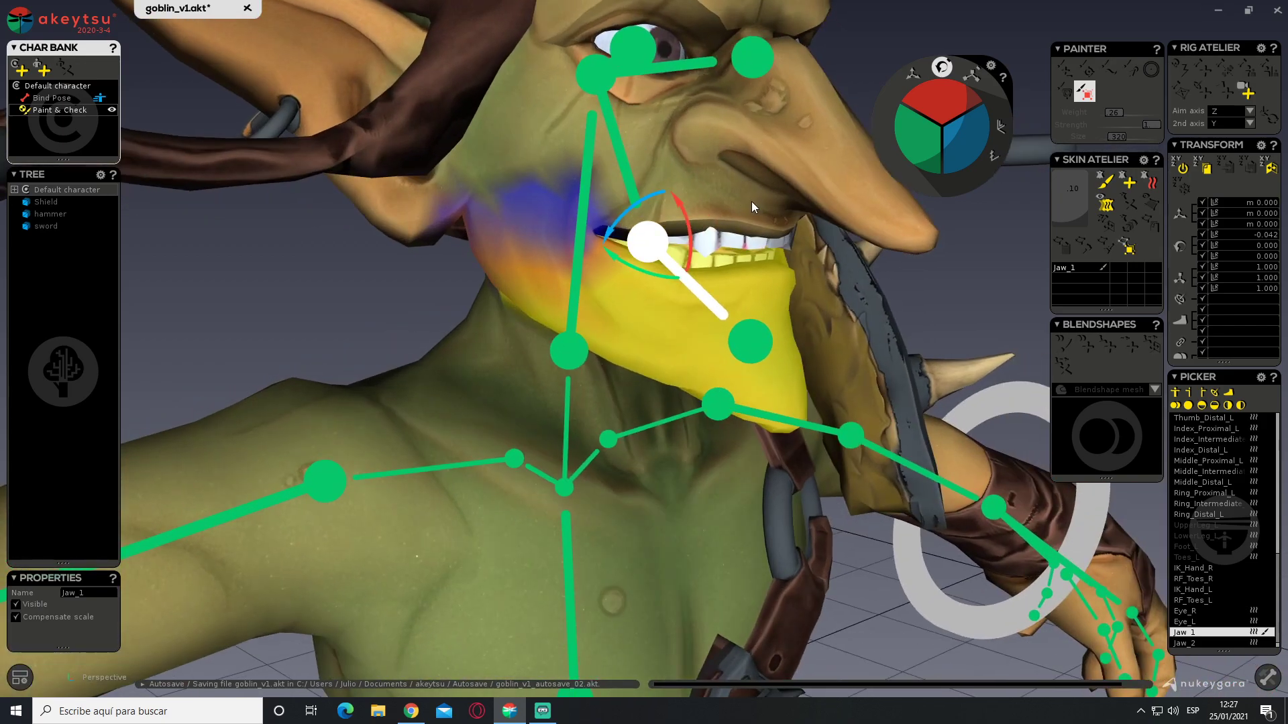
middle_click_drag(751, 203, 739, 345, "alt")
left_click_drag(739, 346, 739, 321, "alt")
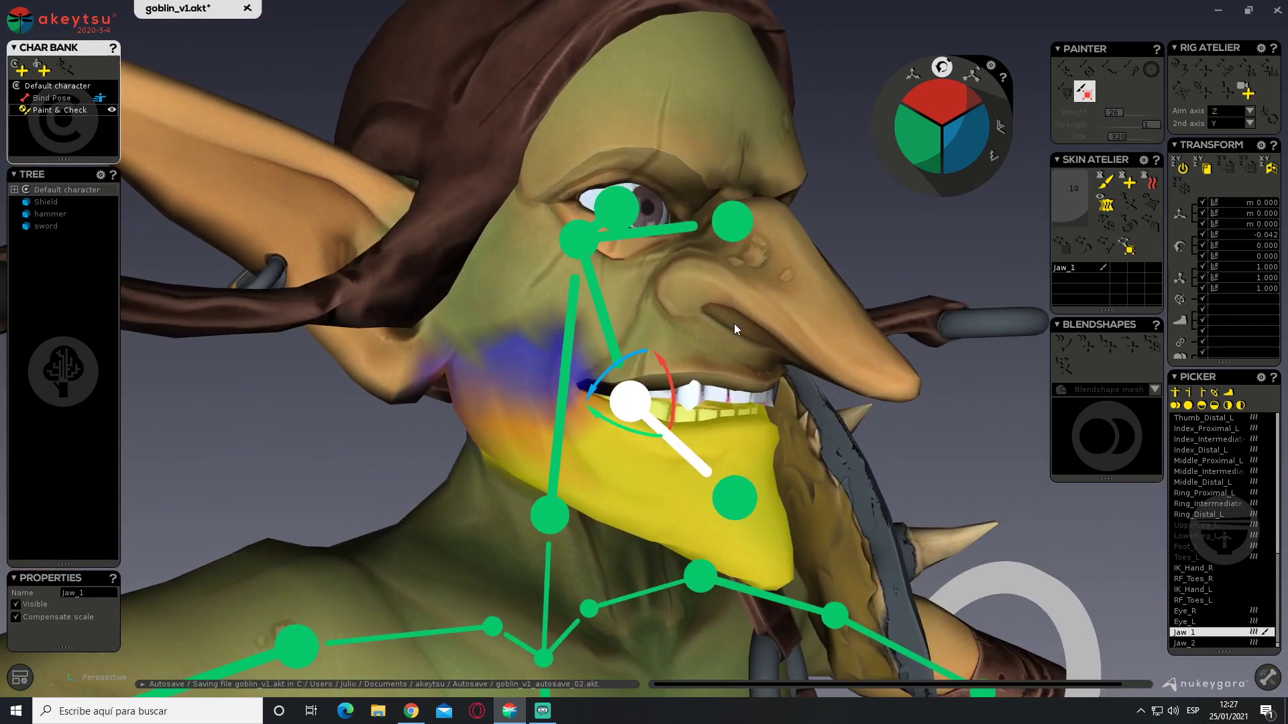
scroll(654, 377, "up", 1)
left_click_drag(665, 365, 674, 397)
Select the inner-mouth vertices between the upper and lower teeth, with Jaw_1 as the influencing joint
middle_click_drag(673, 397, 738, 357)
scroll(738, 357, "up", 4)
left_click(804, 328)
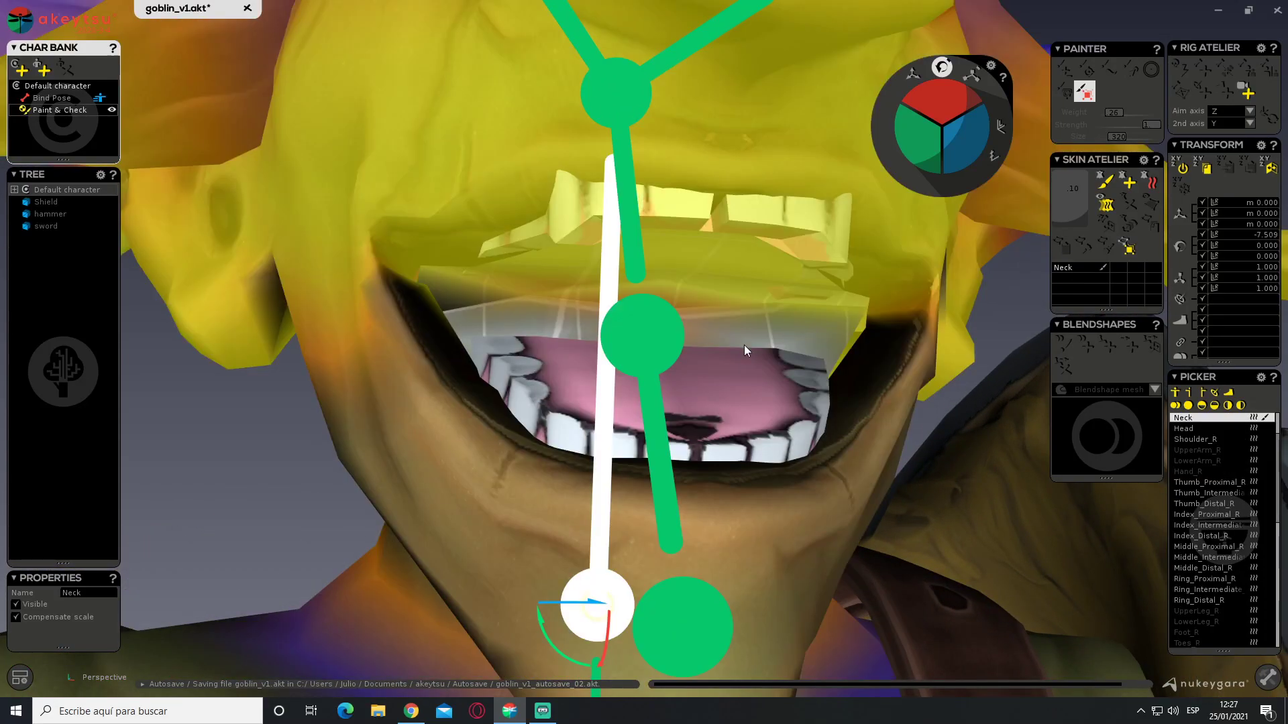
key("Down")
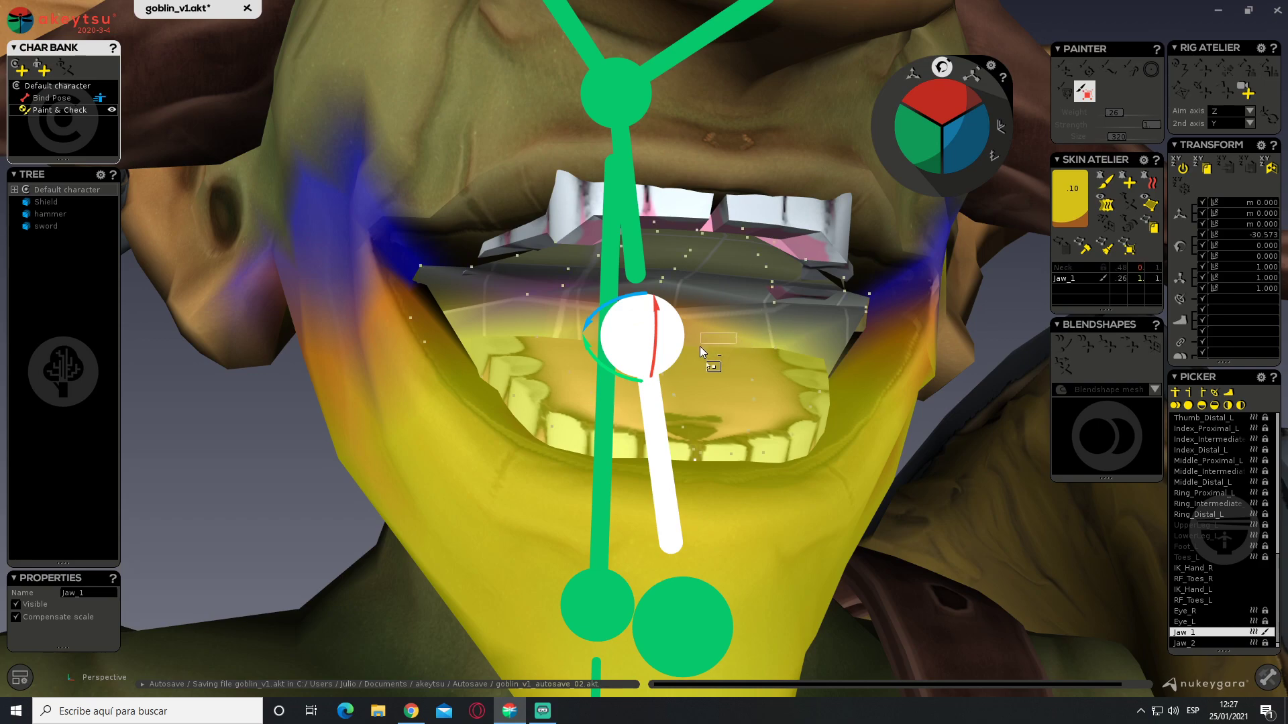
middle_click_drag(740, 328, 711, 335)
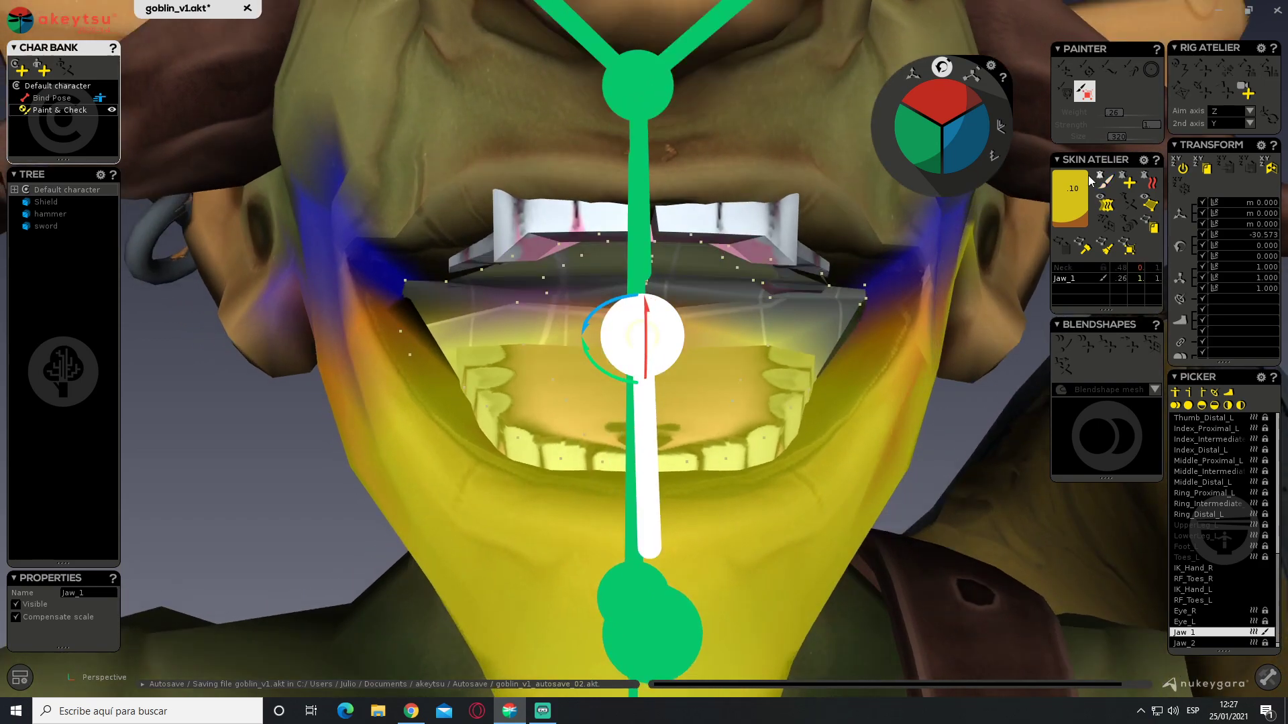
Paint additional Jaw_1 weight on the selected inner-mouth vertices with the skin brush at weight 26
left_click(1104, 182)
middle_click_drag(604, 362, 558, 376)
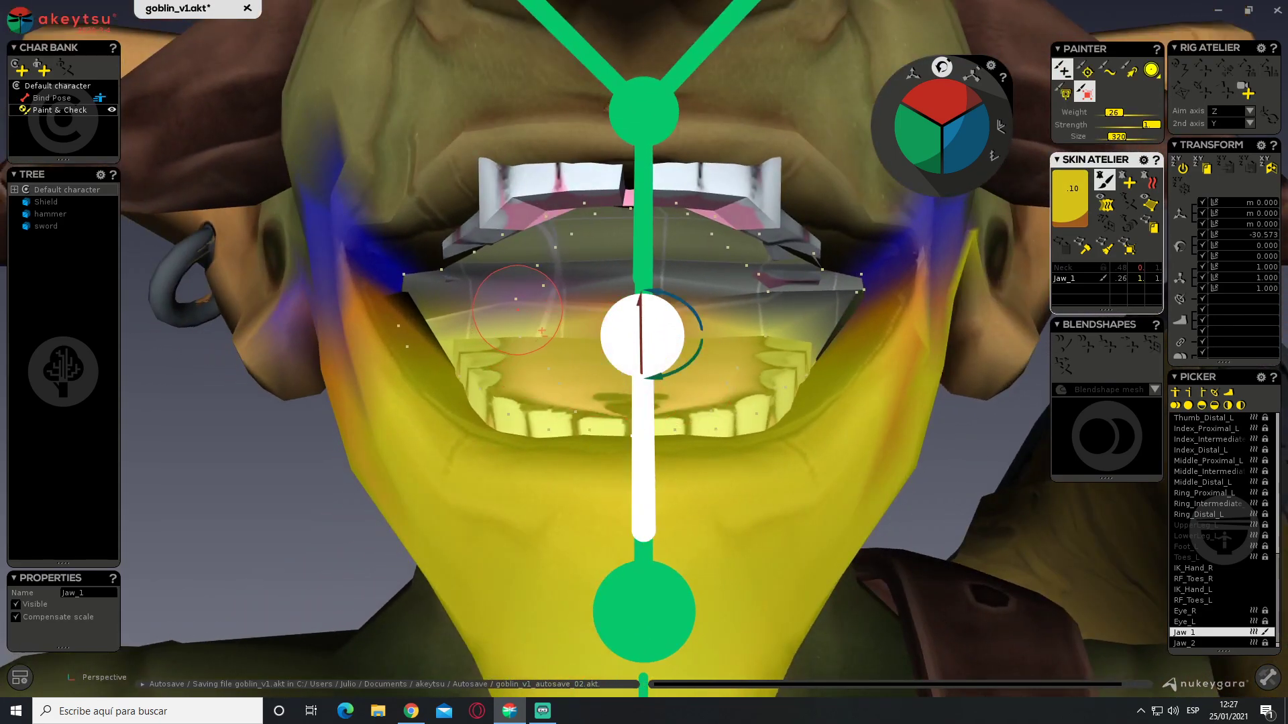
middle_click_drag(518, 311, 733, 351)
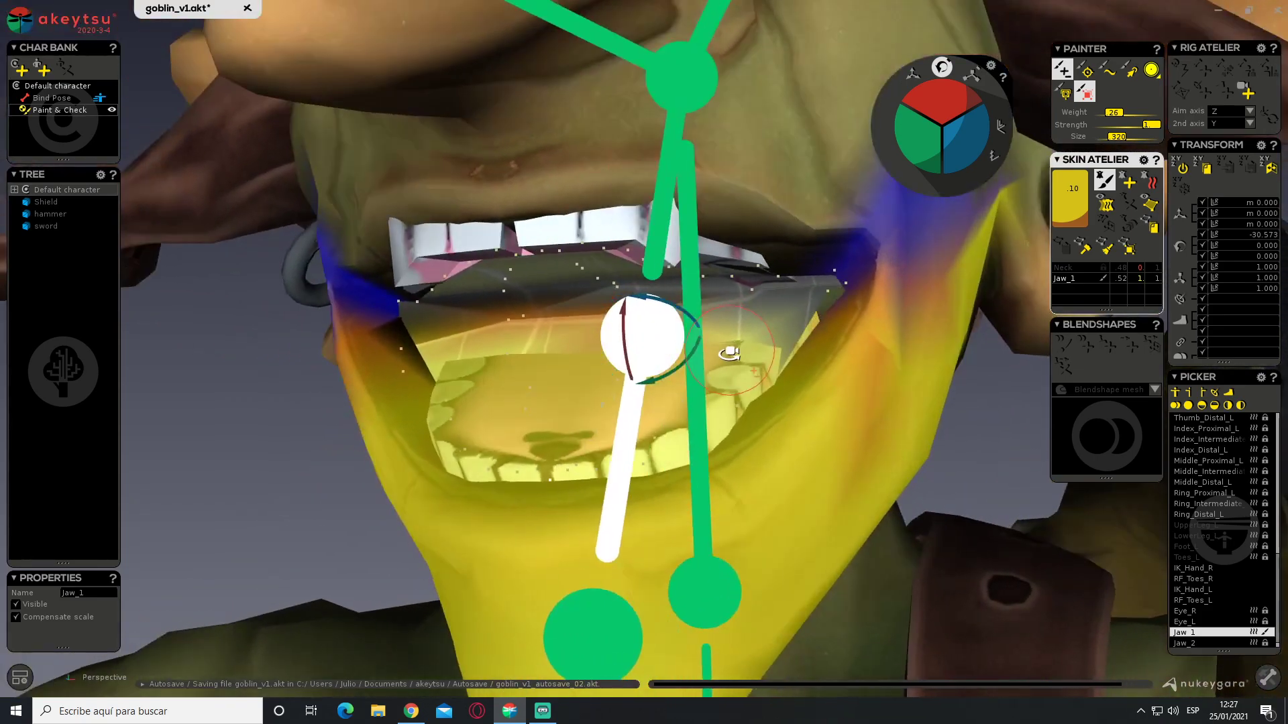
mouse_move(509, 357)
middle_mouse_down()
mouse_move(644, 339)
mouse_move(629, 337)
middle_mouse_up()
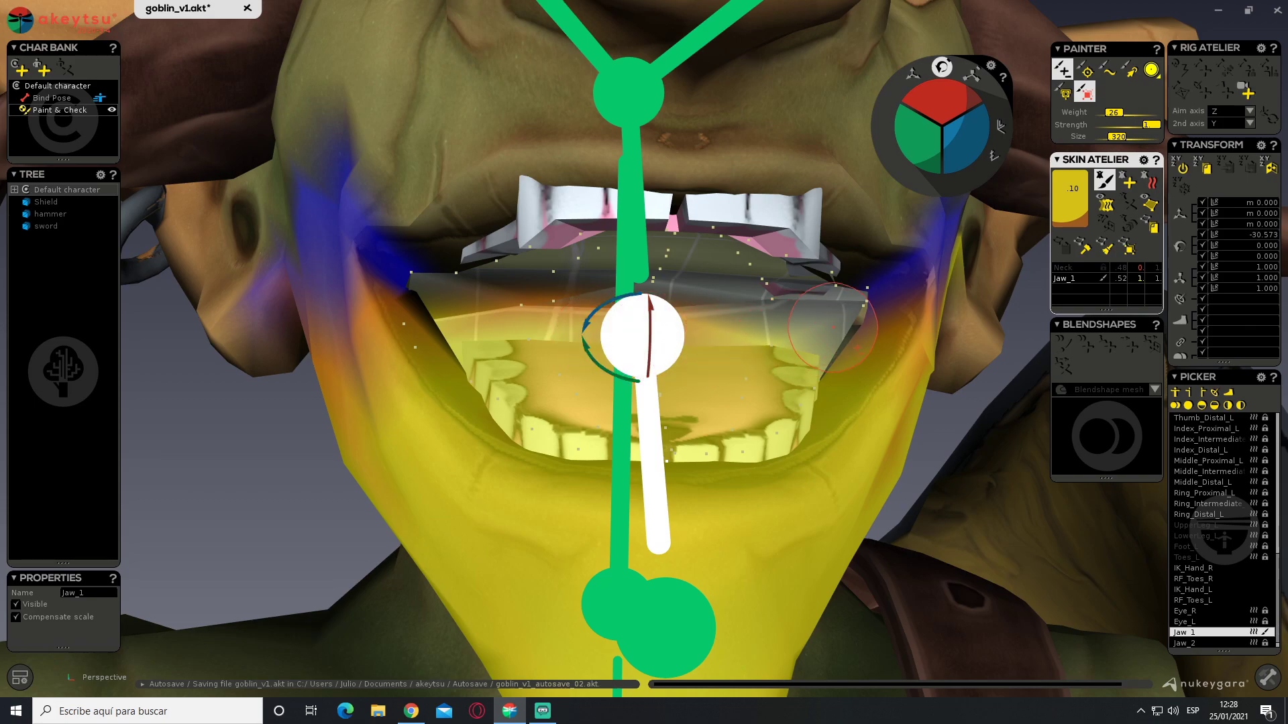
mouse_move(837, 320)
middle_mouse_down()
mouse_move(805, 368)
mouse_move(848, 342)
mouse_move(788, 311)
mouse_move(735, 190)
middle_mouse_up()
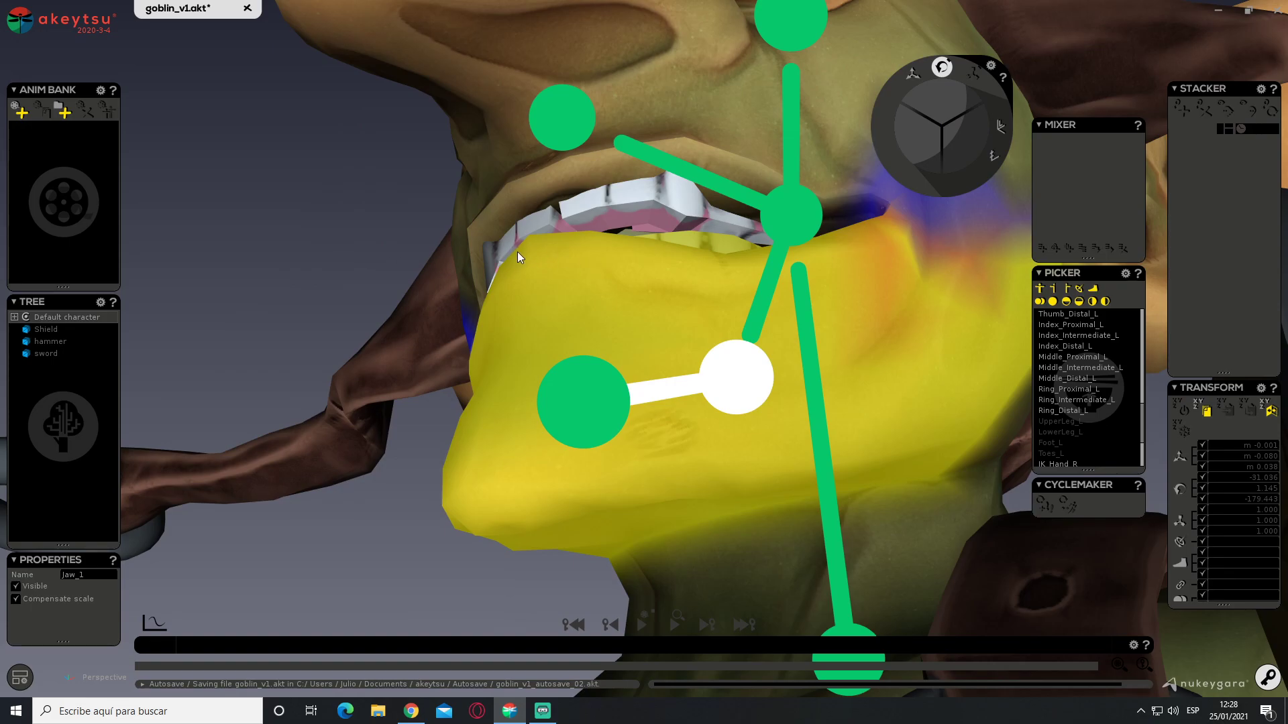
Check the influence of Jaw_2 and touch up the Jaw_1 weights inside the mouth and around its corners
key("Tab")
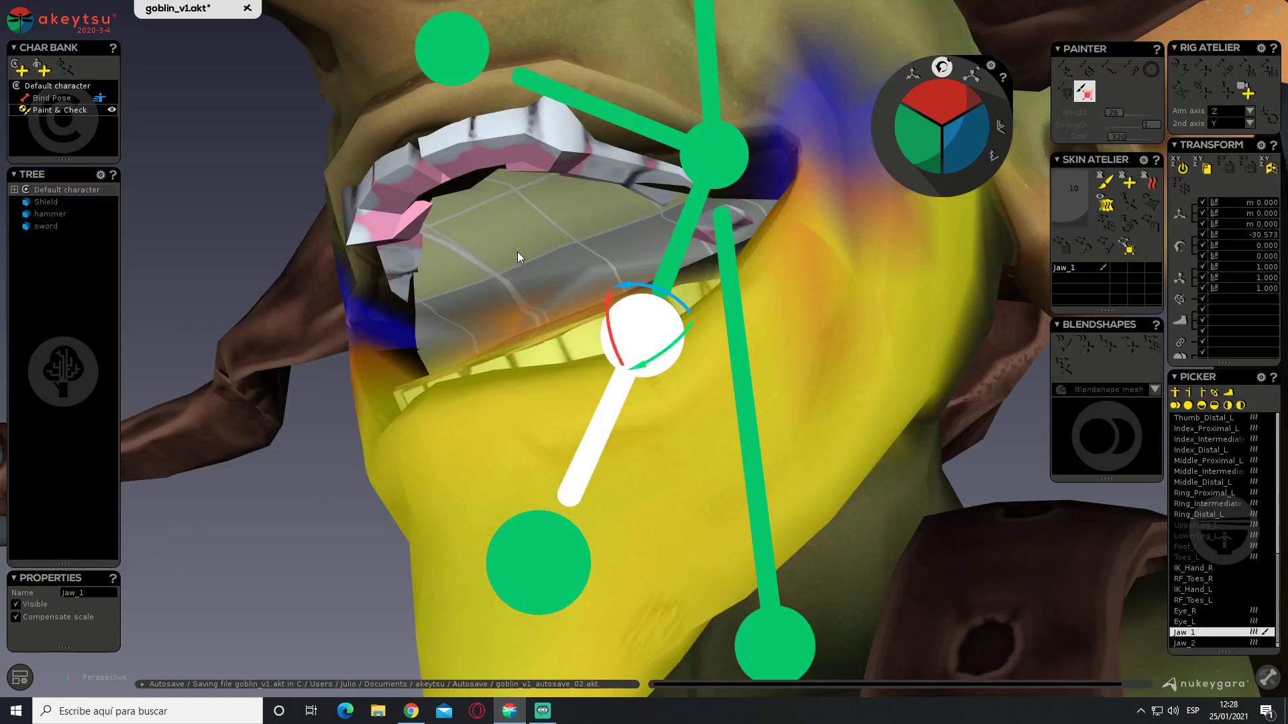
mouse_move(374, 331)
middle_mouse_down()
mouse_move(512, 362)
mouse_move(465, 382)
mouse_move(296, 365)
mouse_move(299, 354)
mouse_move(392, 348)
mouse_move(425, 350)
mouse_move(397, 368)
mouse_move(310, 374)
mouse_move(627, 374)
mouse_move(453, 403)
middle_mouse_up()
left_click(676, 656)
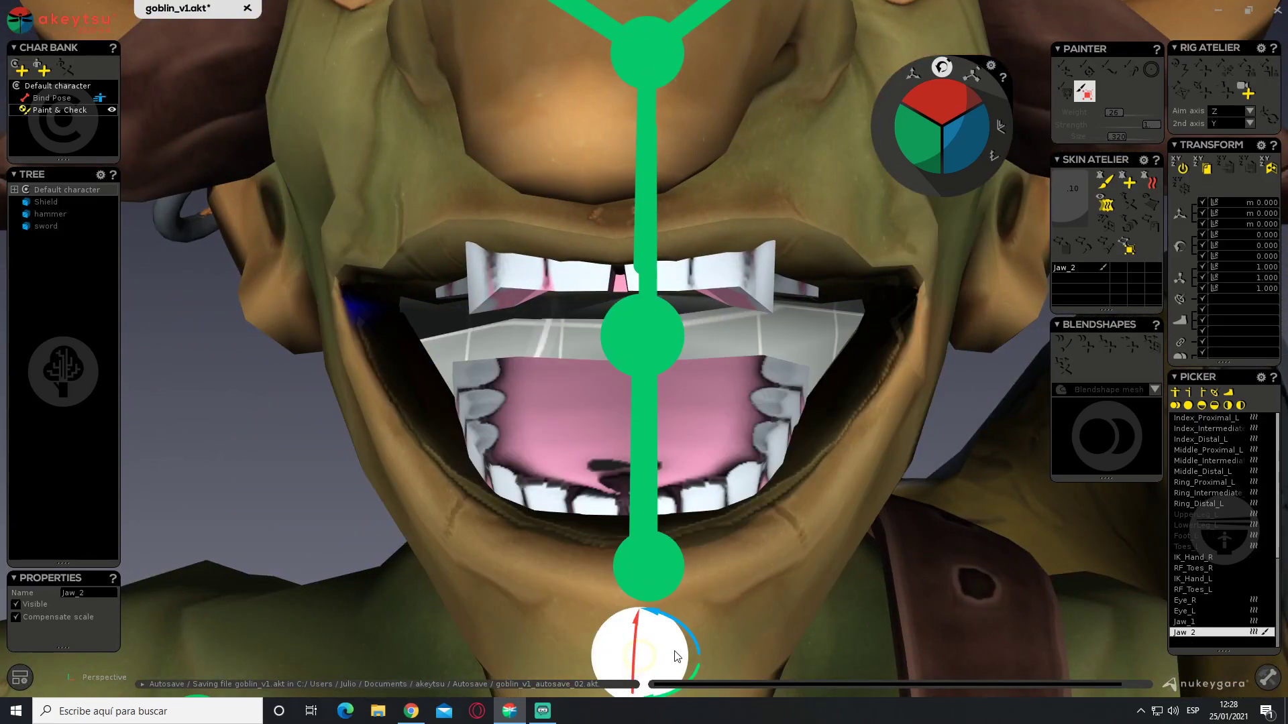
left_click(636, 550)
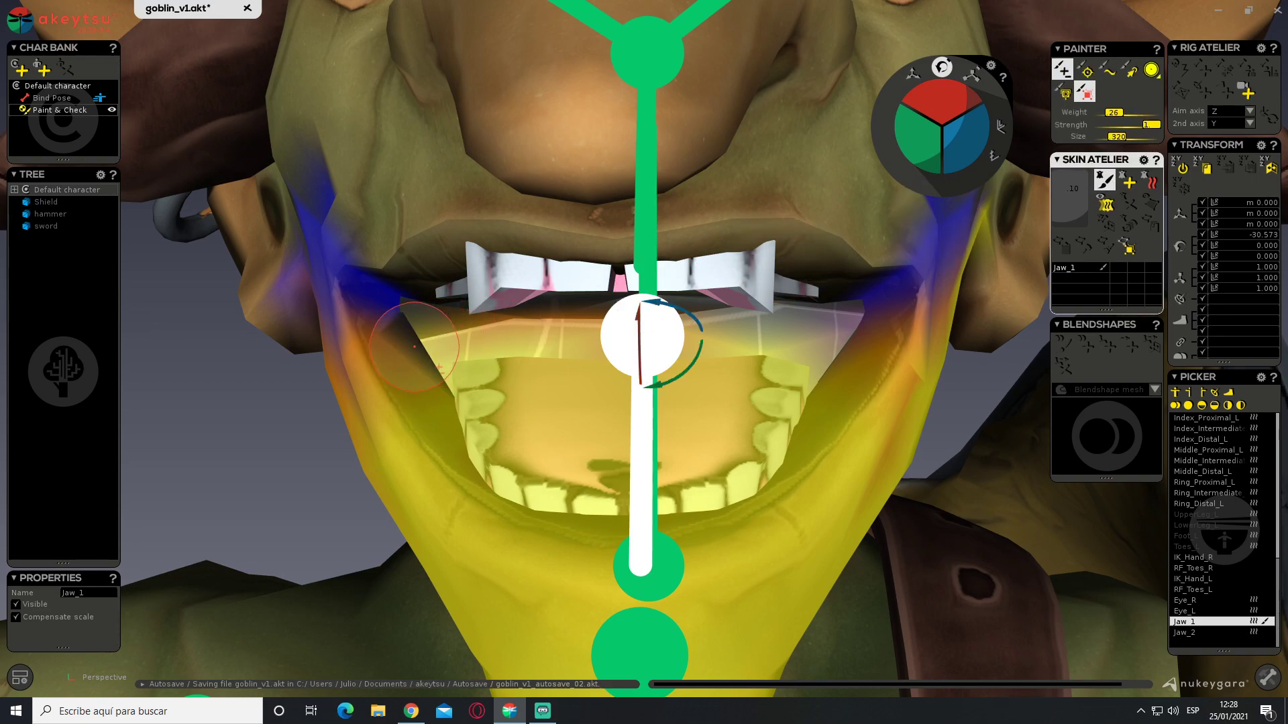
mouse_move(751, 322)
middle_mouse_down()
mouse_move(450, 367)
mouse_move(354, 364)
mouse_move(429, 376)
mouse_move(288, 374)
mouse_move(258, 336)
mouse_move(356, 339)
mouse_move(445, 287)
mouse_move(494, 356)
mouse_move(497, 315)
mouse_move(590, 288)
mouse_move(538, 268)
mouse_move(511, 316)
mouse_move(537, 338)
mouse_move(595, 354)
mouse_move(749, 349)
mouse_move(574, 285)
mouse_move(500, 290)
middle_mouse_up()
left_click(1107, 181)
Set the Jaw_1 rotation to about -16.6 and adjust its weights on the goblin's right cheek below the ear
scroll(409, 299, "up", 3)
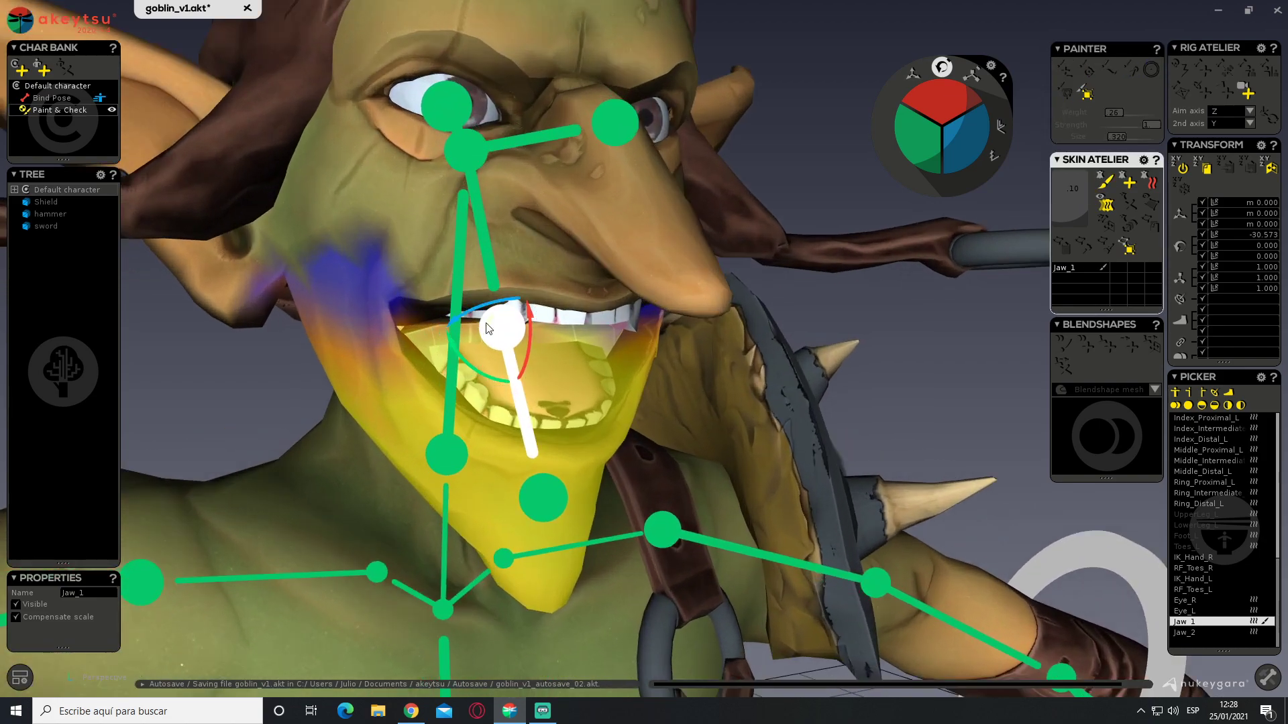
middle_click_drag(603, 373, 568, 352)
left_click_drag(552, 340, 582, 323)
left_click_drag(442, 291, 474, 250, "alt")
middle_click_drag(474, 250, 552, 295, "alt")
left_click(1104, 180)
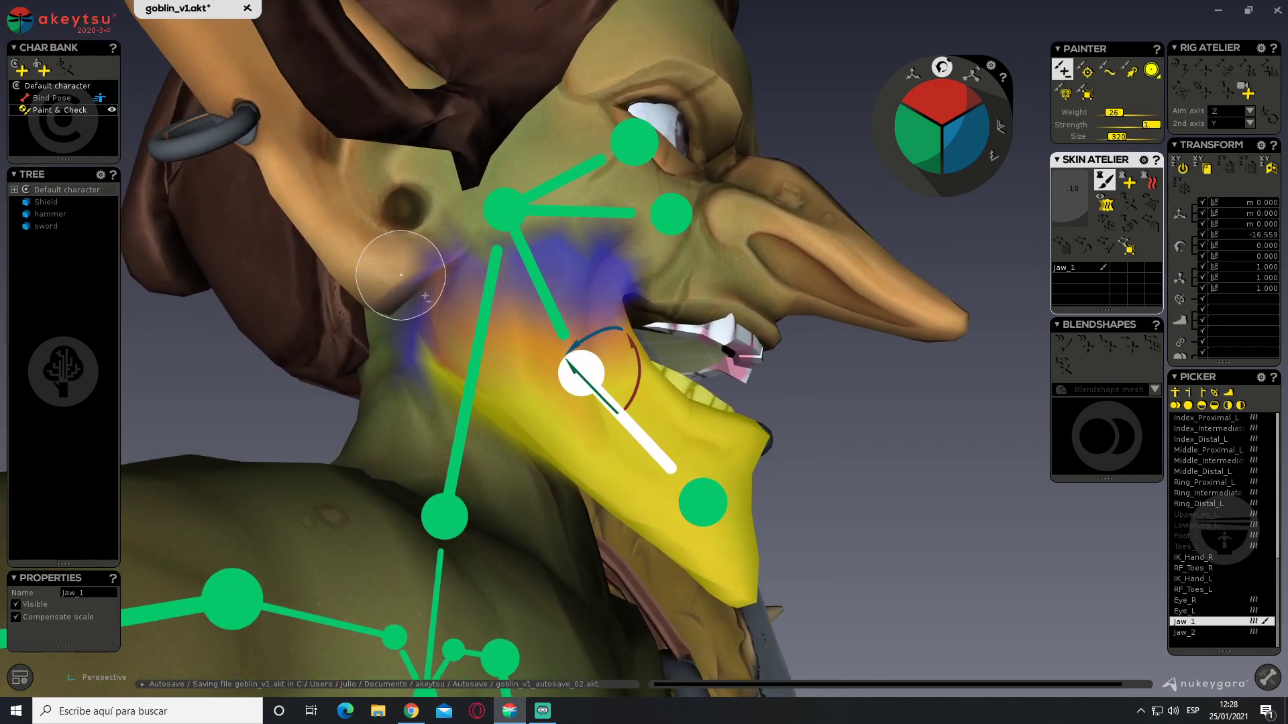
mouse_move(400, 303)
left_mouse_down("alt")
mouse_move(437, 304)
mouse_move(437, 274)
left_mouse_up("alt")
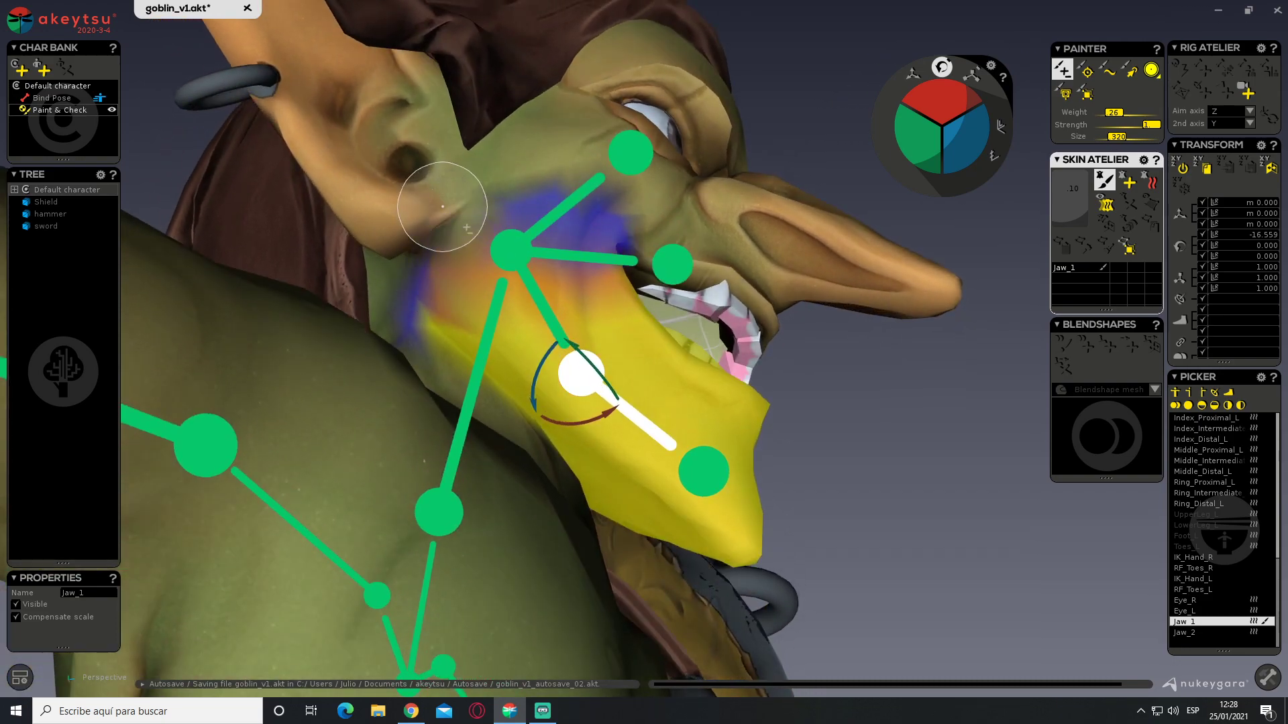
mouse_move(373, 316)
middle_mouse_down()
mouse_move(589, 368)
mouse_move(642, 326)
middle_mouse_up()
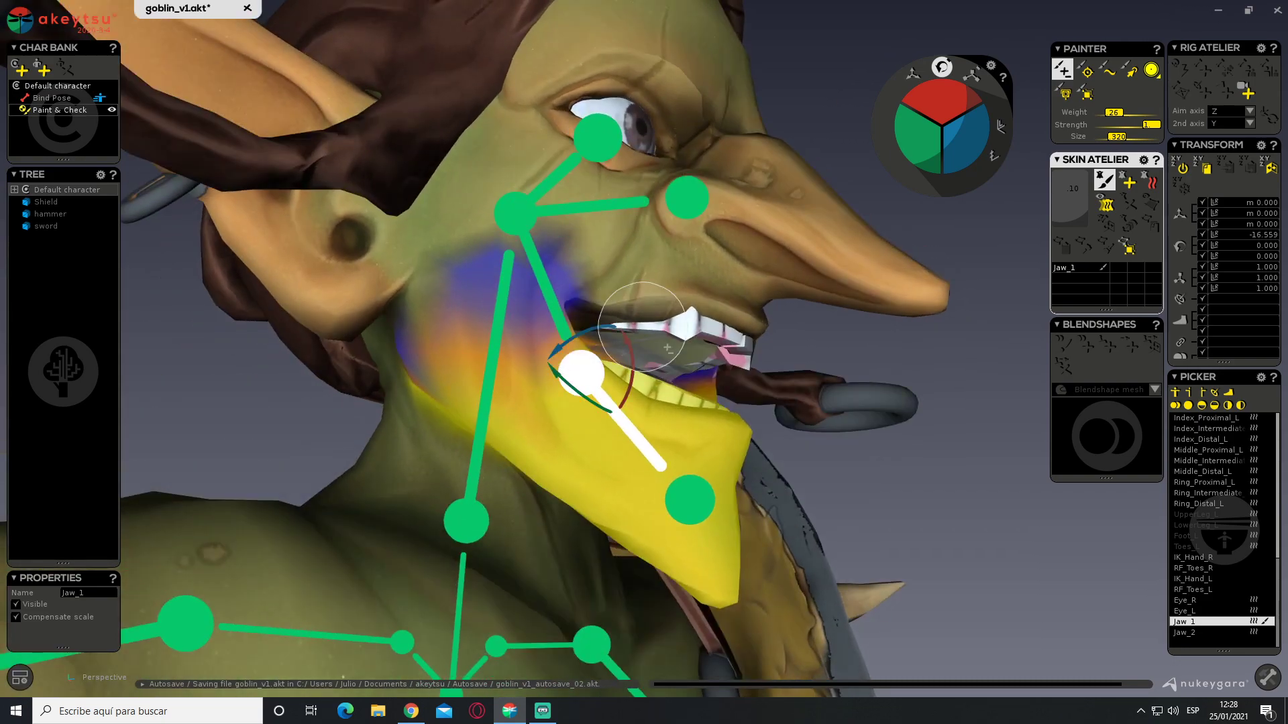
Rotate Jaw_1 up to about 86.7 and remove its stray weights from the right earlobe and the back of the jaw
left_click_drag(635, 363, 644, 268)
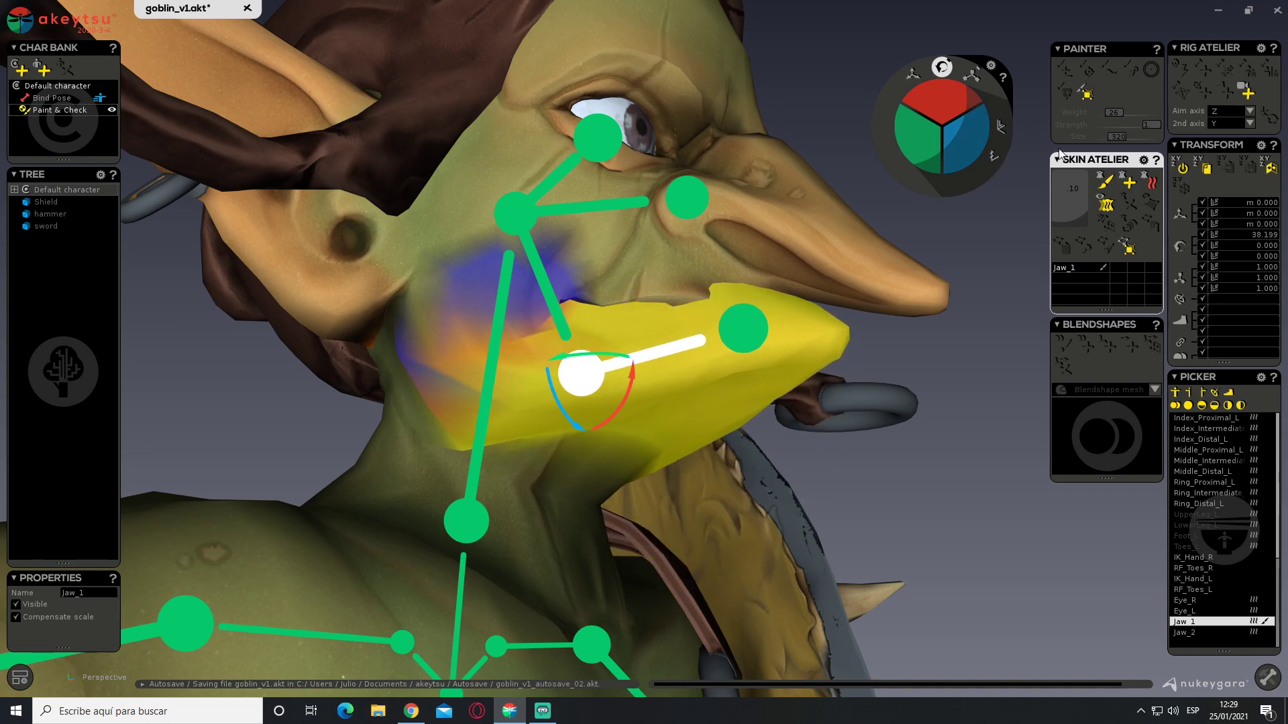
left_click(1106, 181)
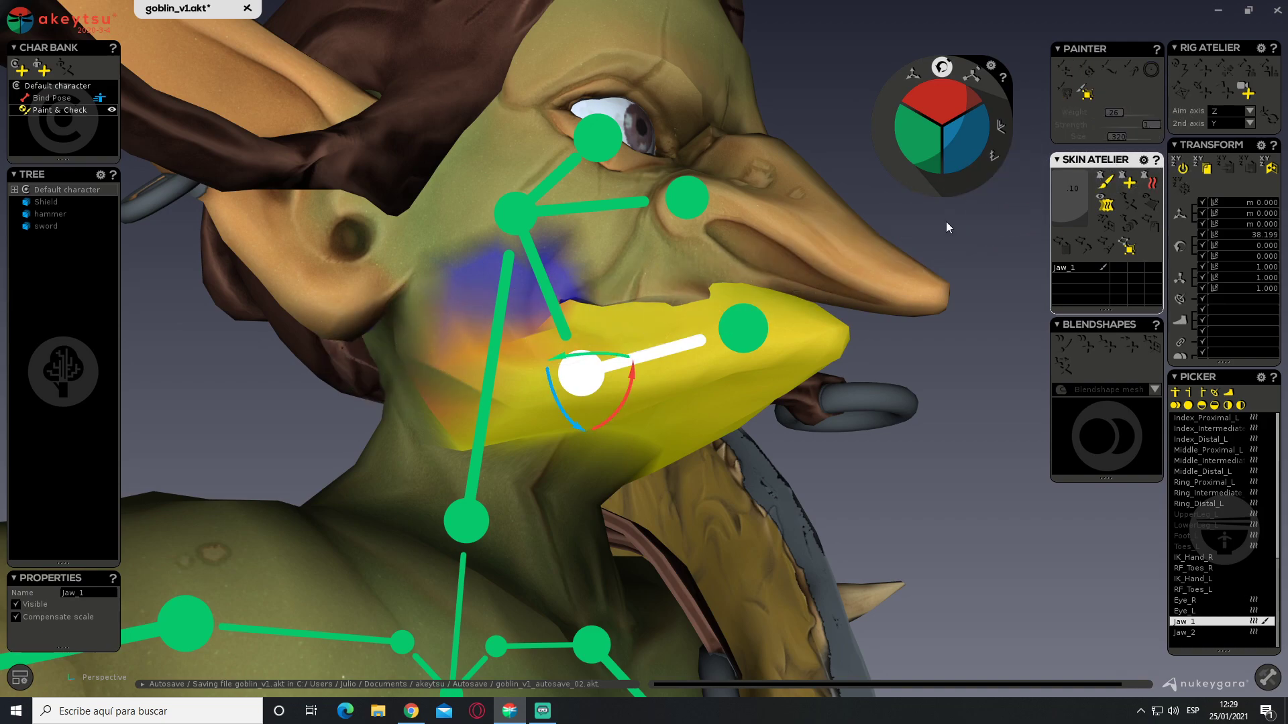
left_click_drag(630, 380, 639, 319)
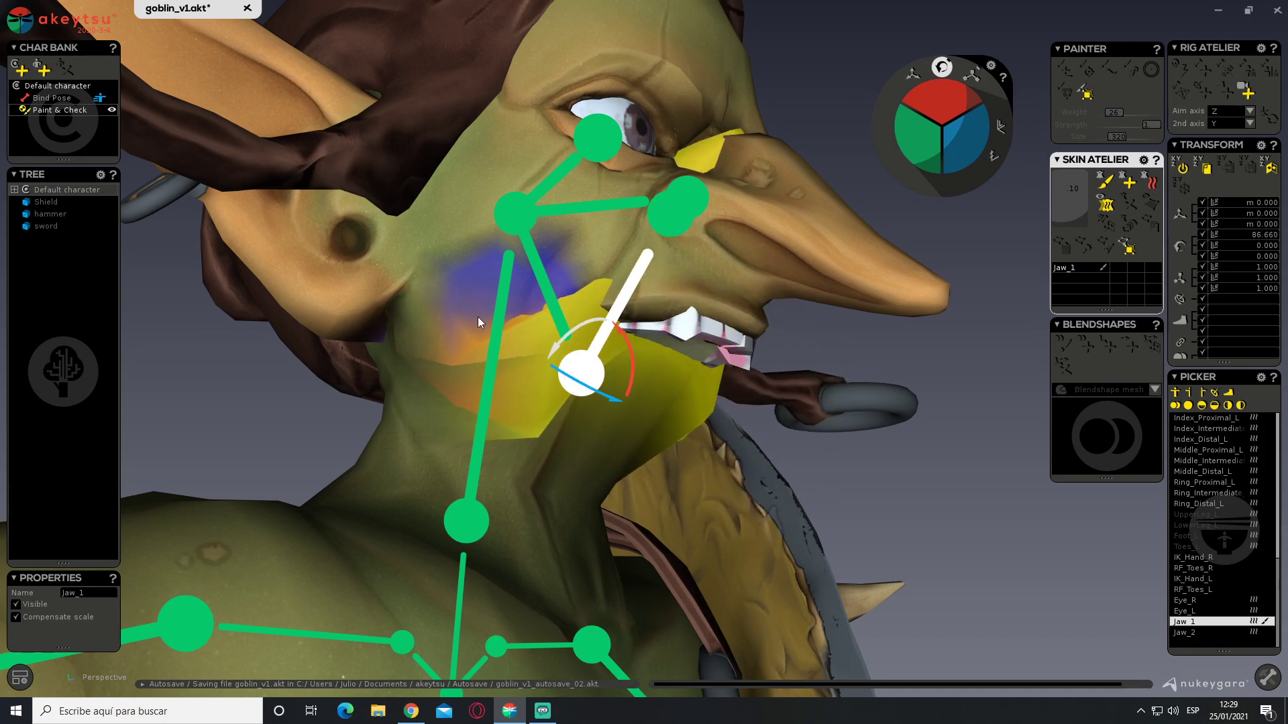
left_click_drag(519, 317, 454, 301, "alt")
scroll(456, 305, "up", 3)
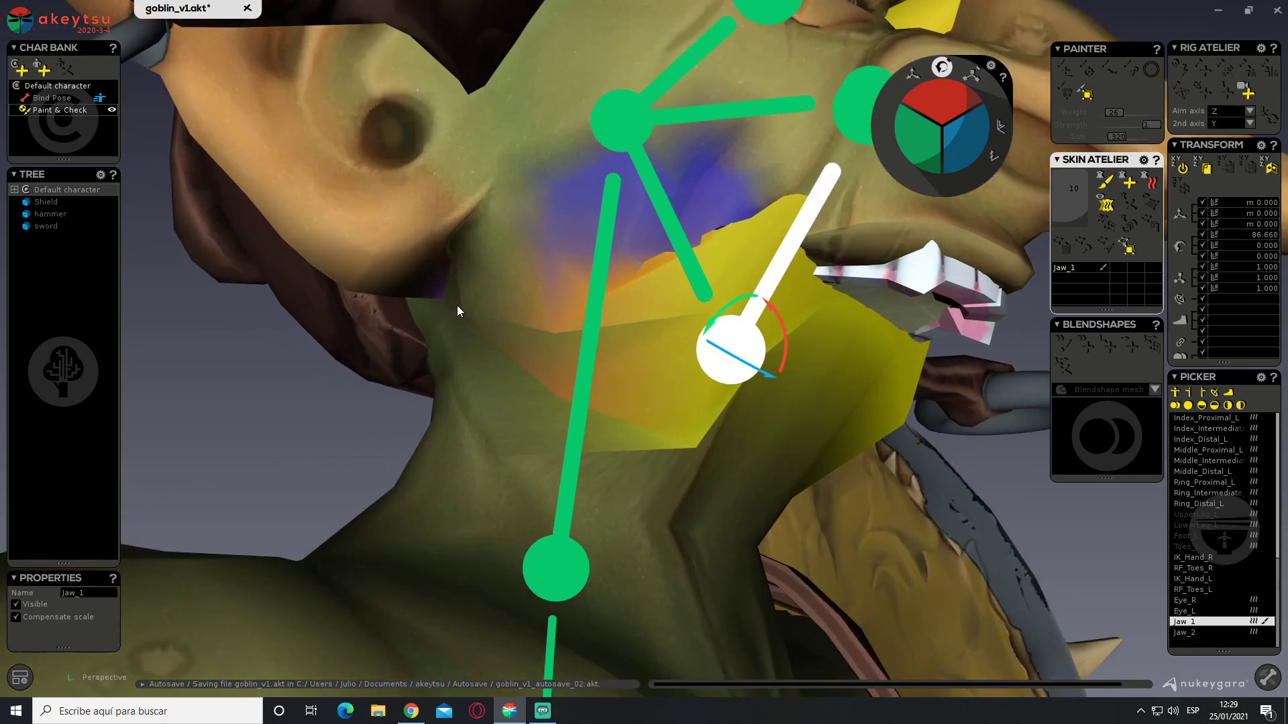
left_click(1104, 181)
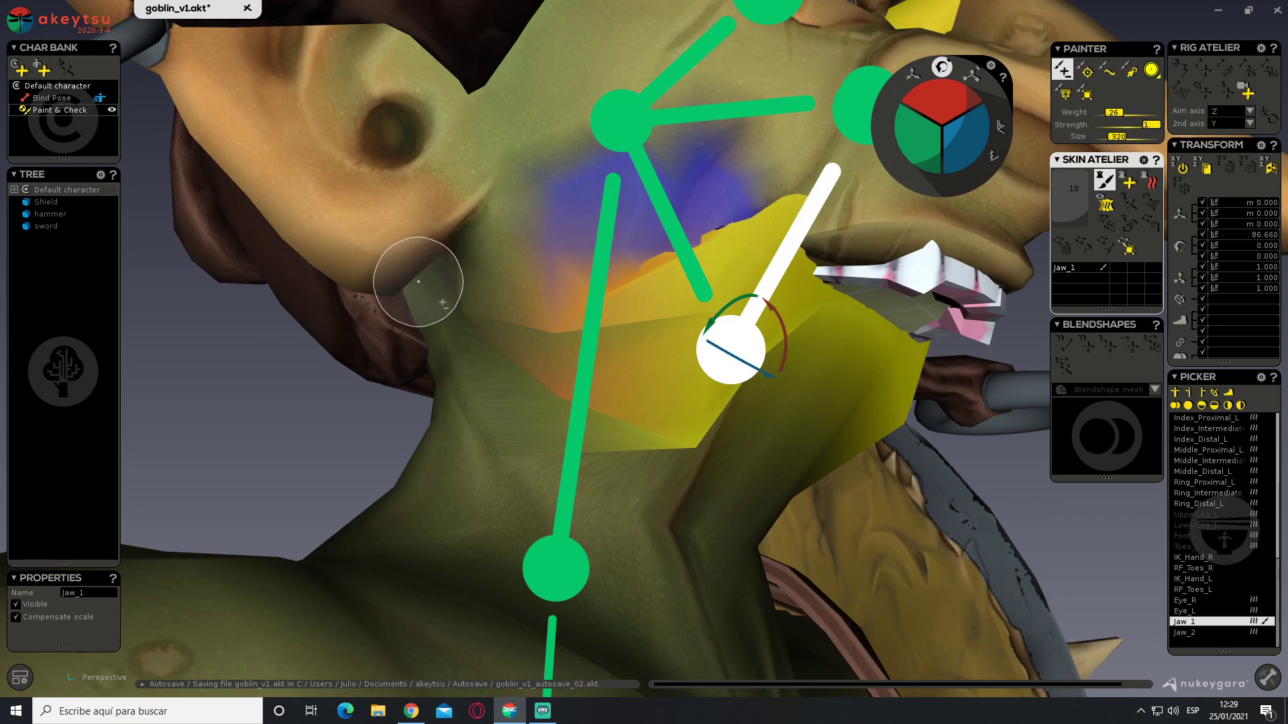
scroll(805, 322, "down", 2)
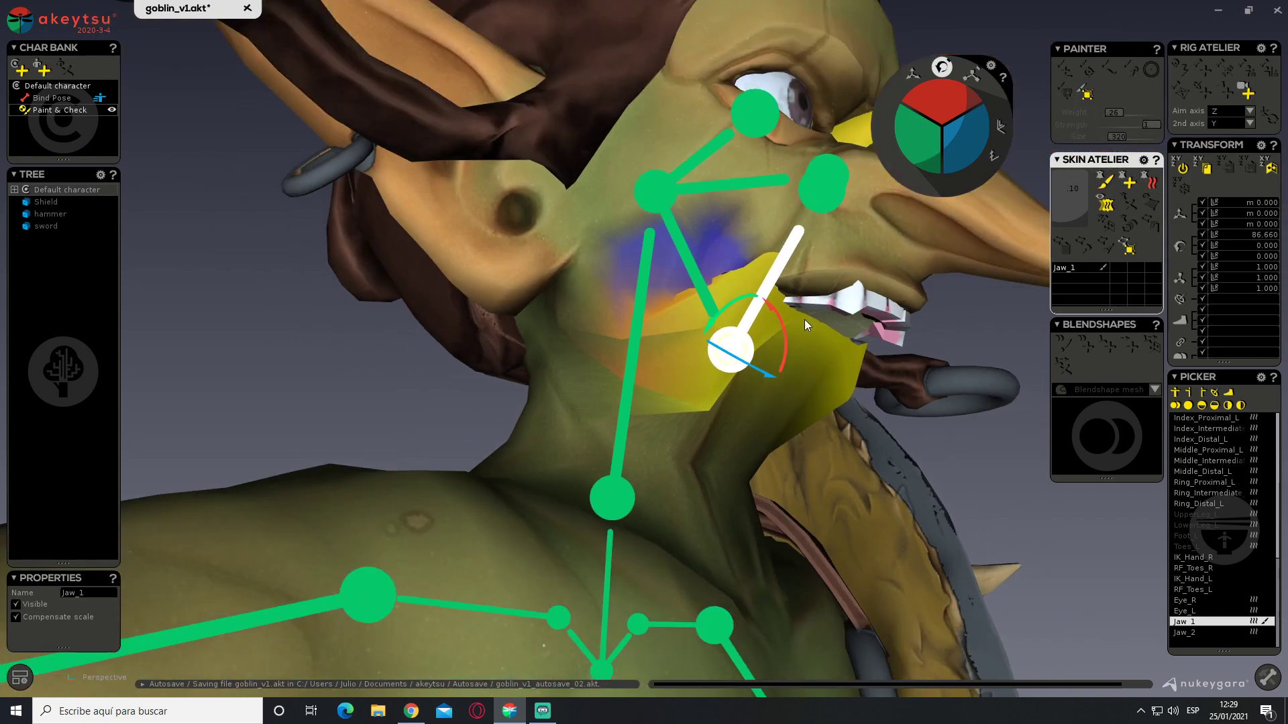
Lower Jaw_1 to about -7.8 and remove its stray weights around the goblin's left ear and cheek
left_click_drag(783, 329, 750, 414)
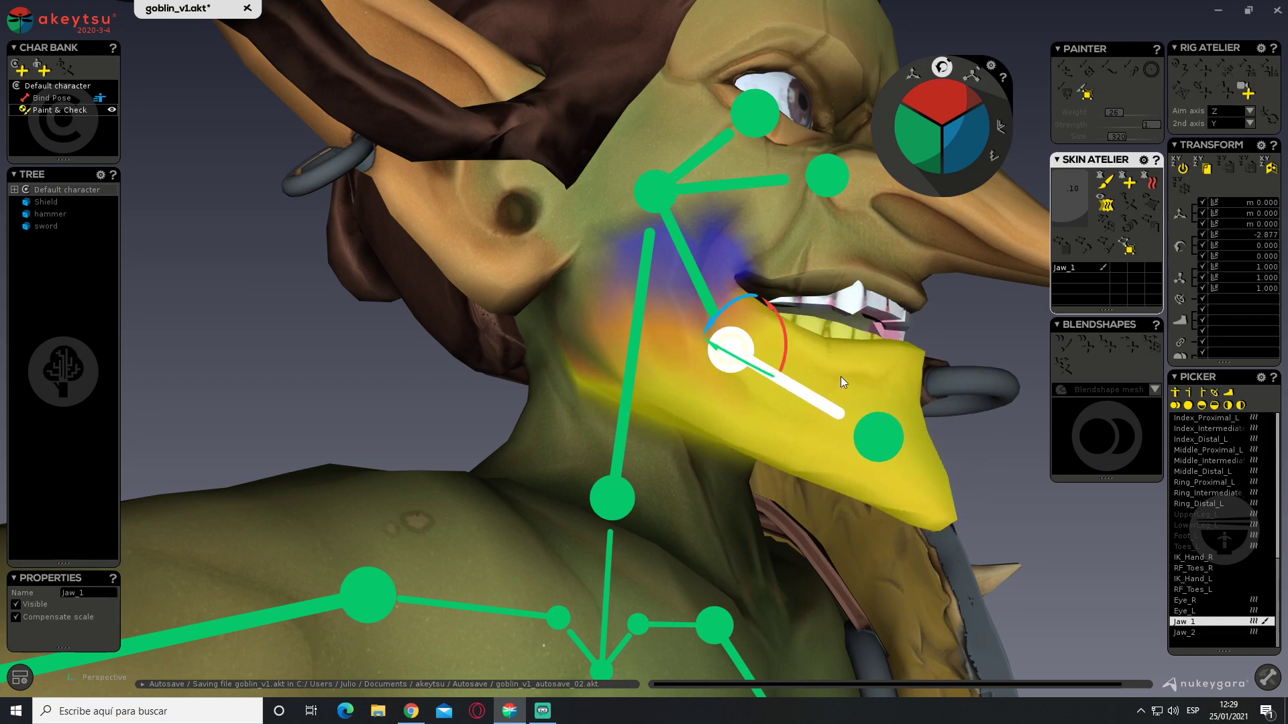
left_click_drag(822, 385, 632, 363, "alt")
middle_click_drag(632, 362, 805, 354)
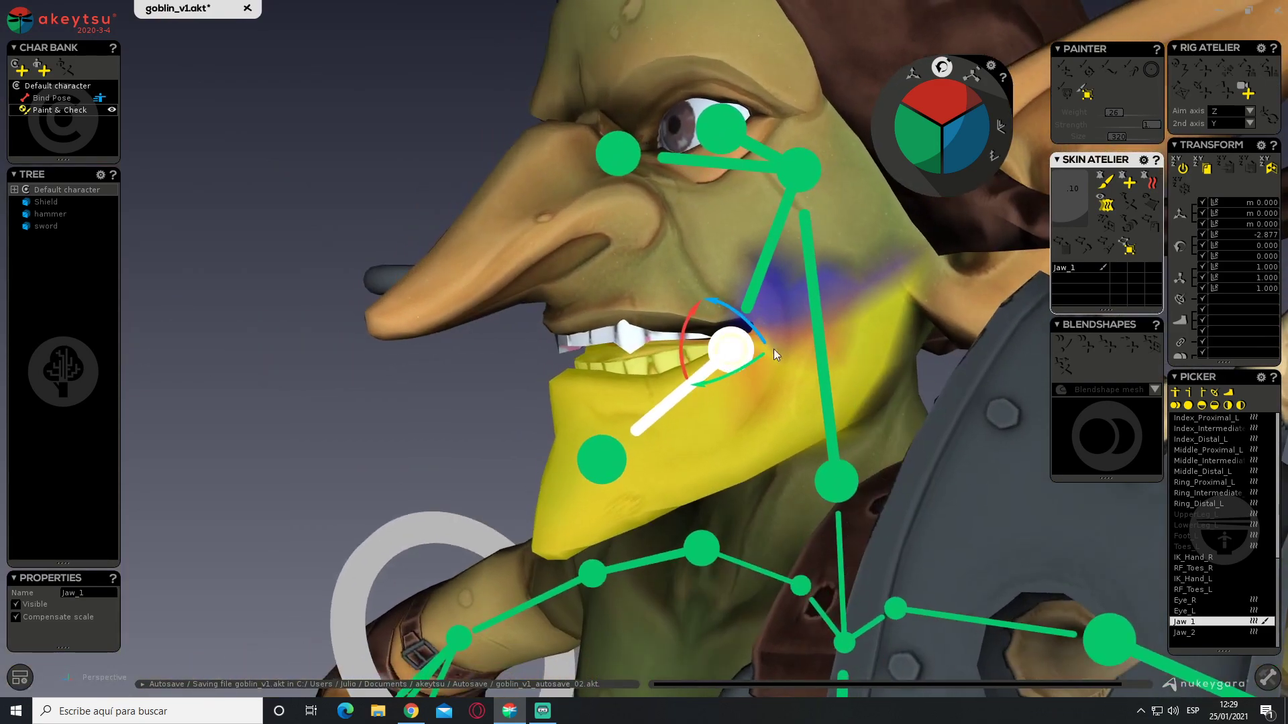
left_click_drag(682, 336, 715, 375)
left_click(1105, 180)
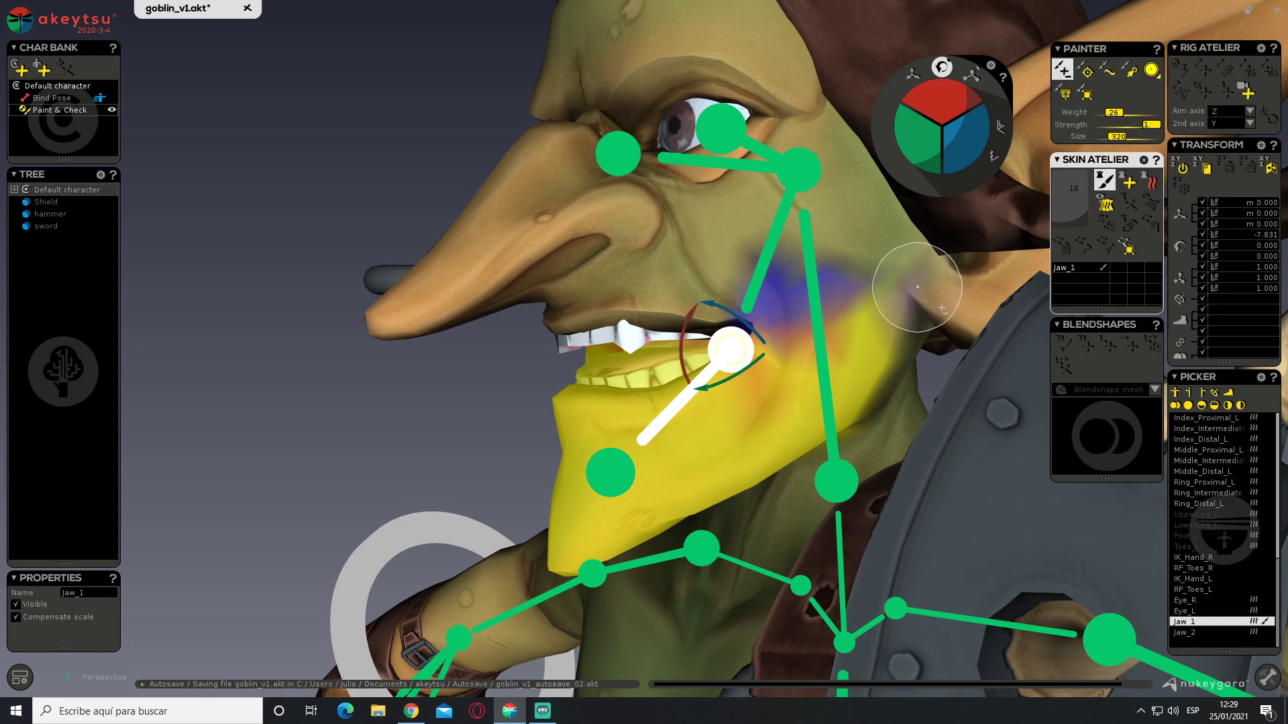
left_click(1108, 180)
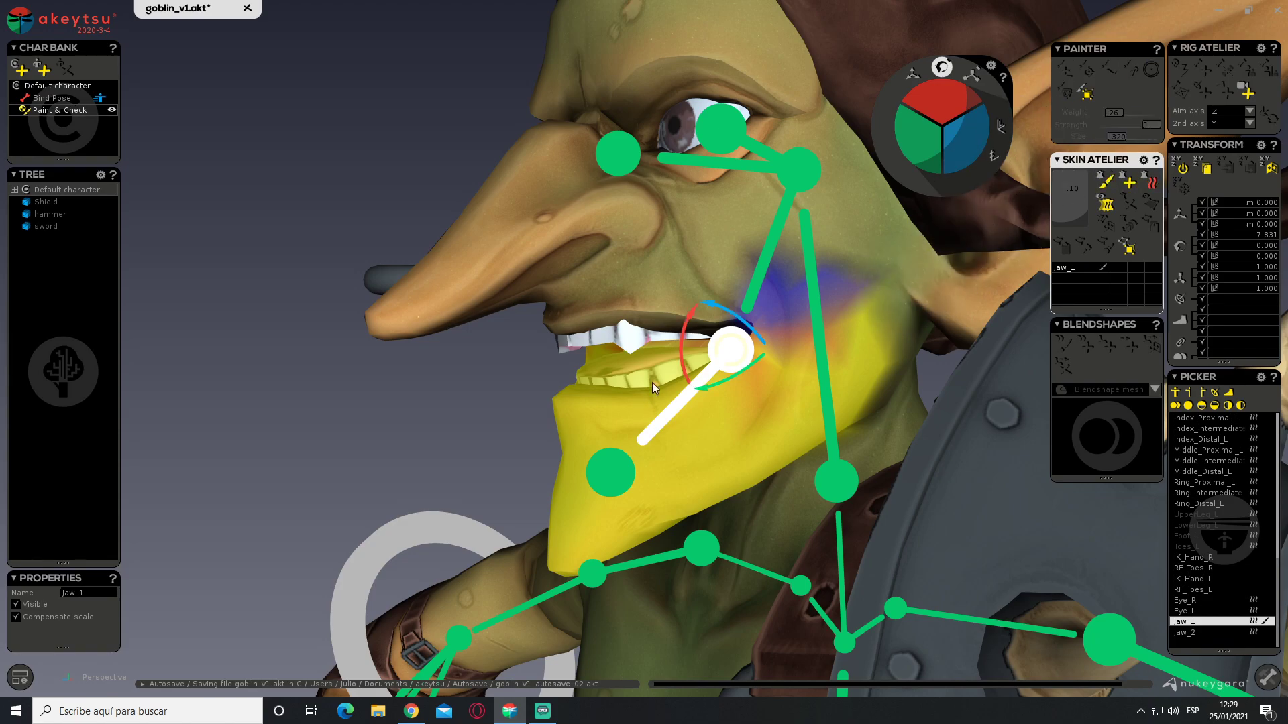
Rotate Jaw_1 between about -22.1 and -1.9 while softening its weights on the left cheek and rear jaw
mouse_move(683, 346)
left_mouse_down()
mouse_move(682, 372)
mouse_move(670, 332)
mouse_move(680, 368)
left_mouse_up()
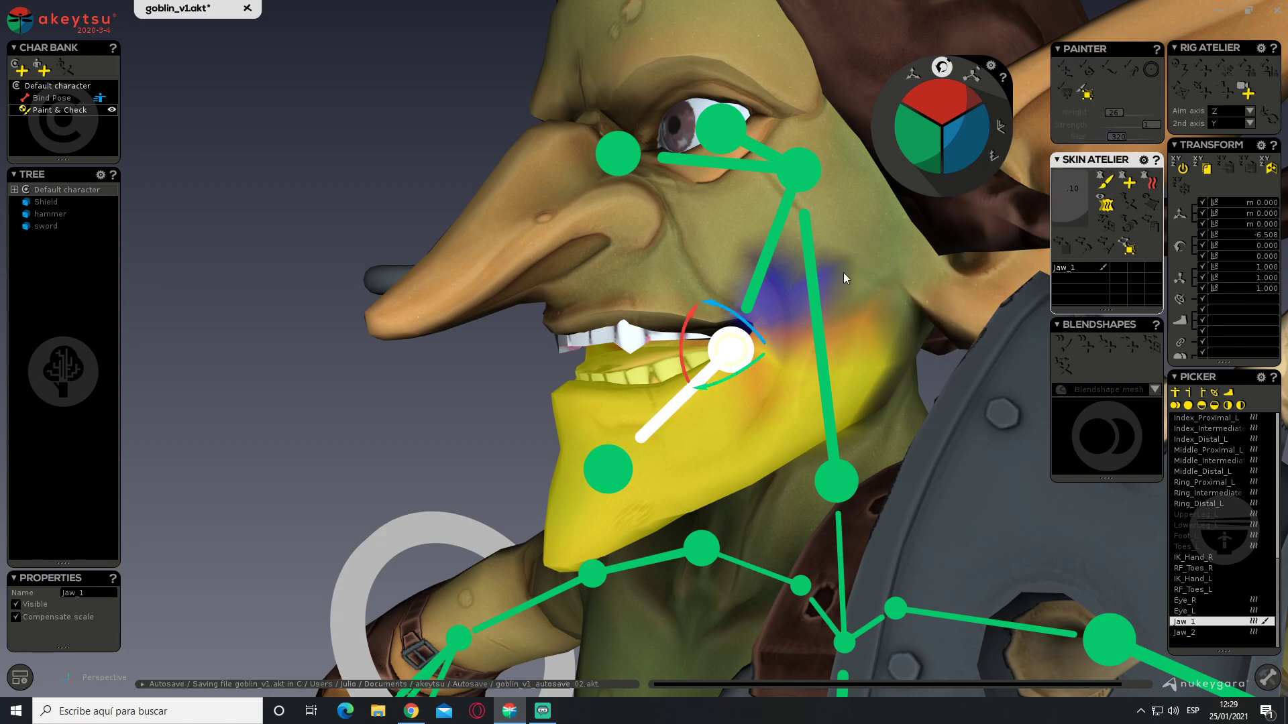
mouse_move(682, 337)
left_mouse_down()
mouse_move(680, 372)
mouse_move(664, 316)
mouse_move(671, 355)
left_mouse_up()
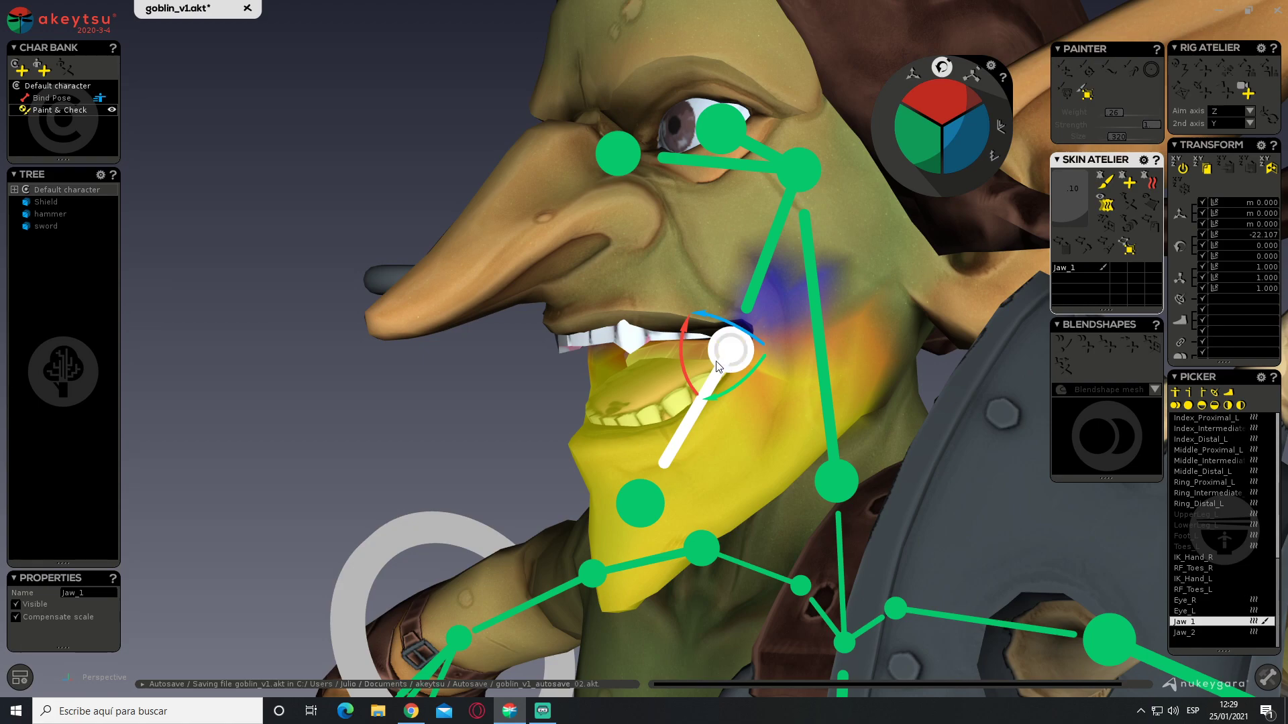
mouse_move(682, 368)
left_mouse_down()
mouse_move(679, 323)
mouse_move(691, 369)
mouse_move(685, 352)
left_mouse_up()
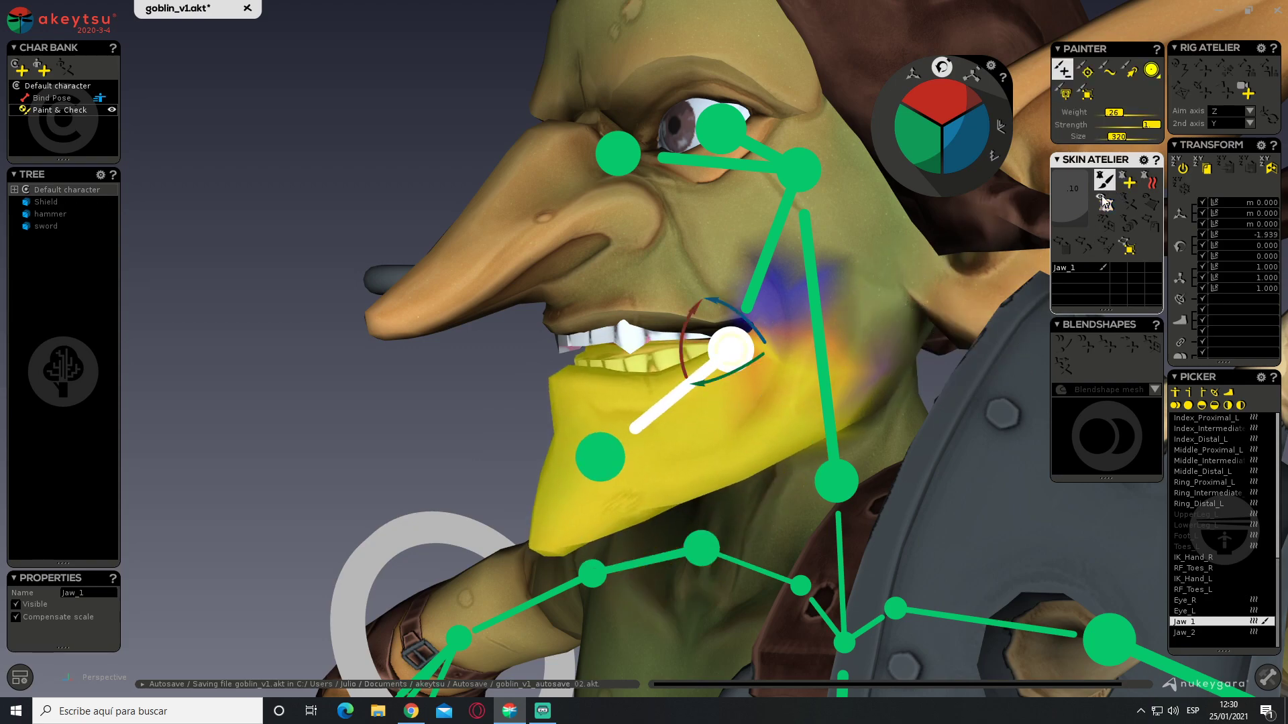
mouse_move(682, 339)
left_mouse_down()
mouse_move(687, 377)
mouse_move(680, 340)
left_mouse_up()
In the Bind Pose, add a child joint of Head at the base of the goblin's right ear
left_click_drag(513, 282, 667, 252, "alt")
scroll(595, 339, "down", 4)
left_click(758, 265)
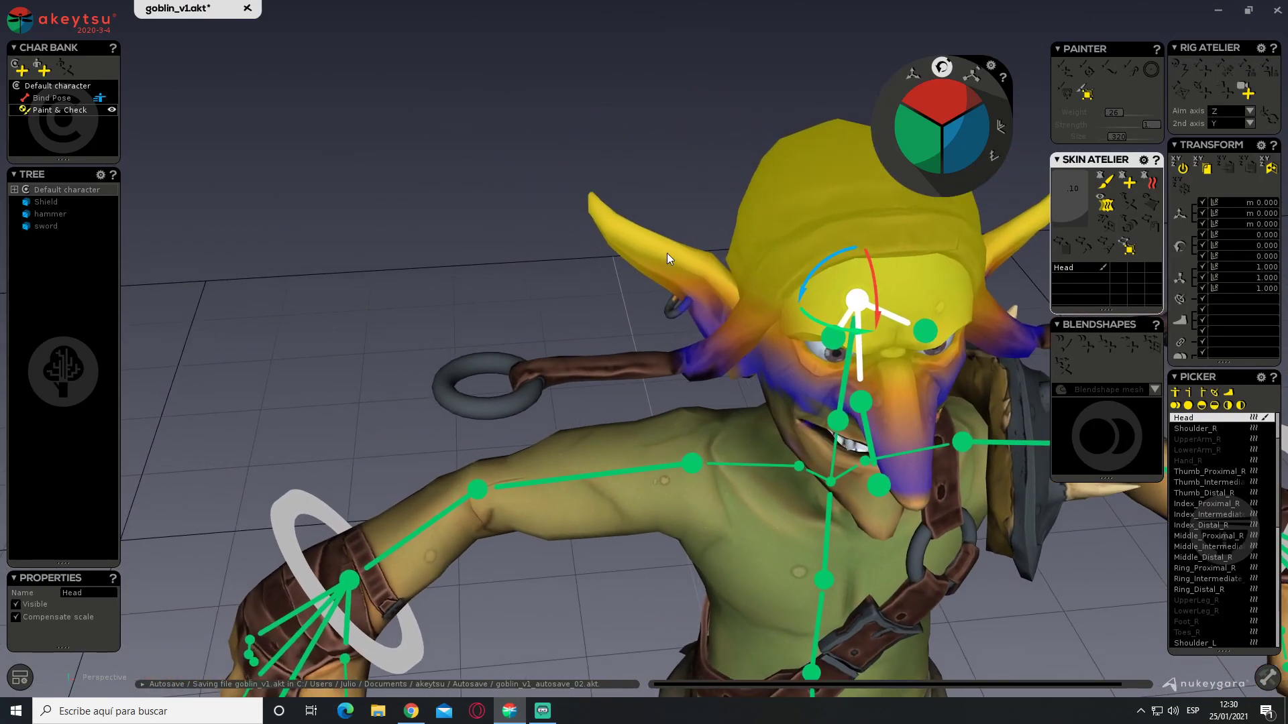
left_click(41, 97)
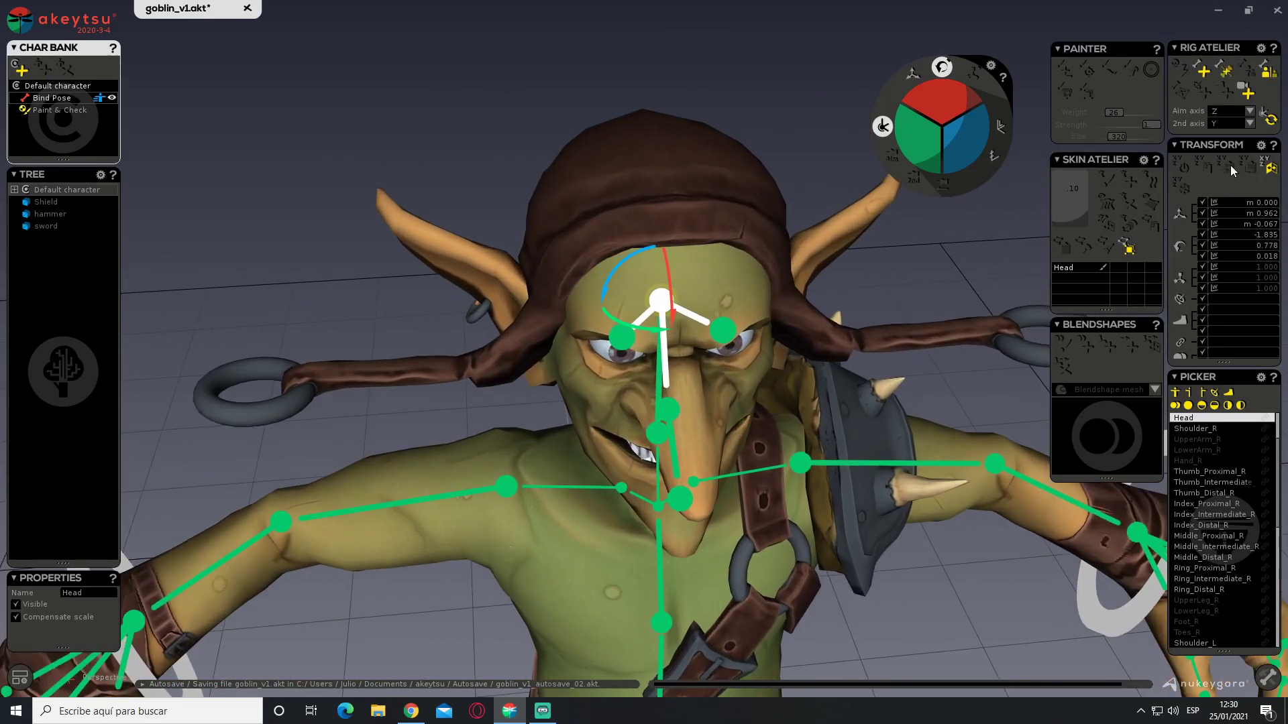
left_click(1200, 71)
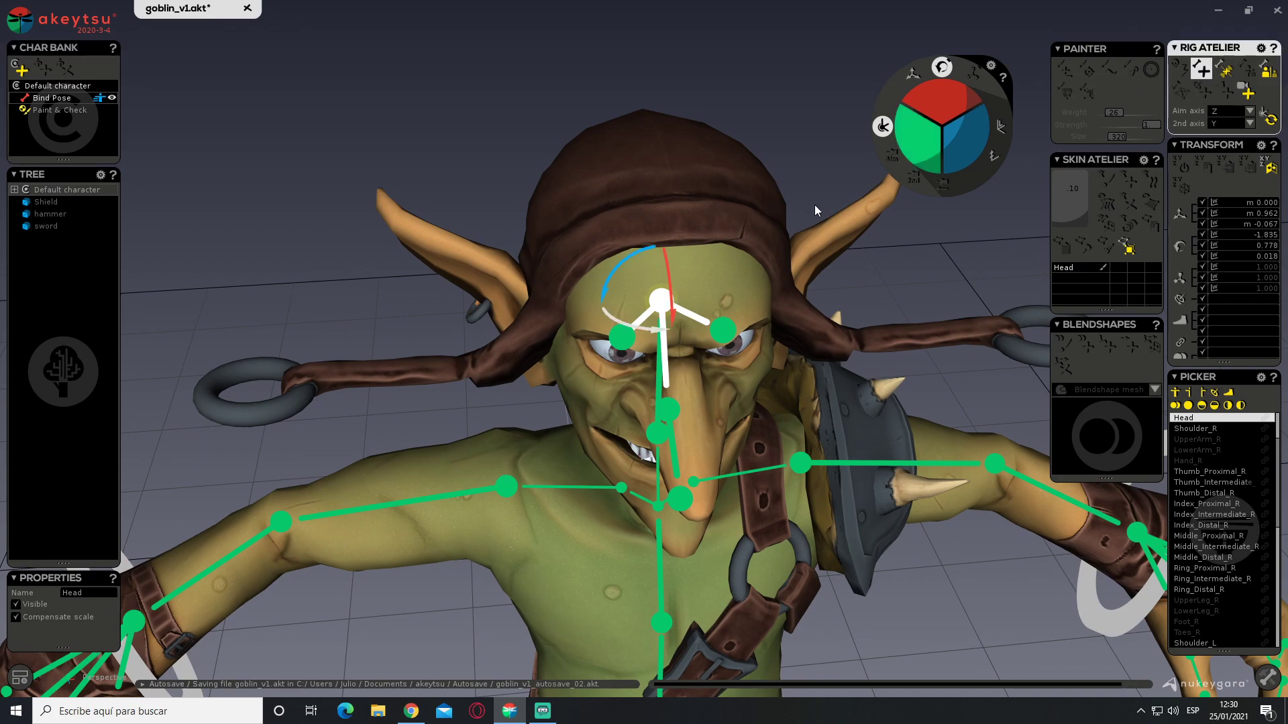
left_click(550, 309)
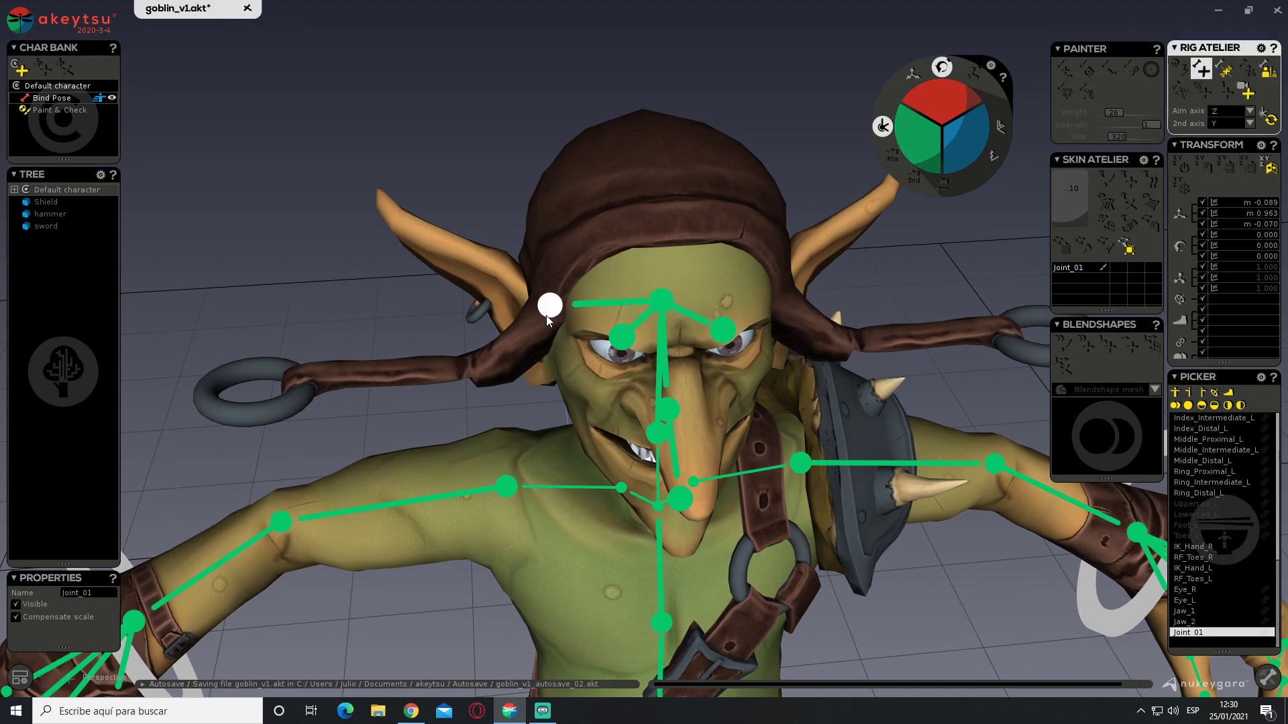
Extend the chain with three more joints along the right hat strap, ending at its ring
left_click(480, 368)
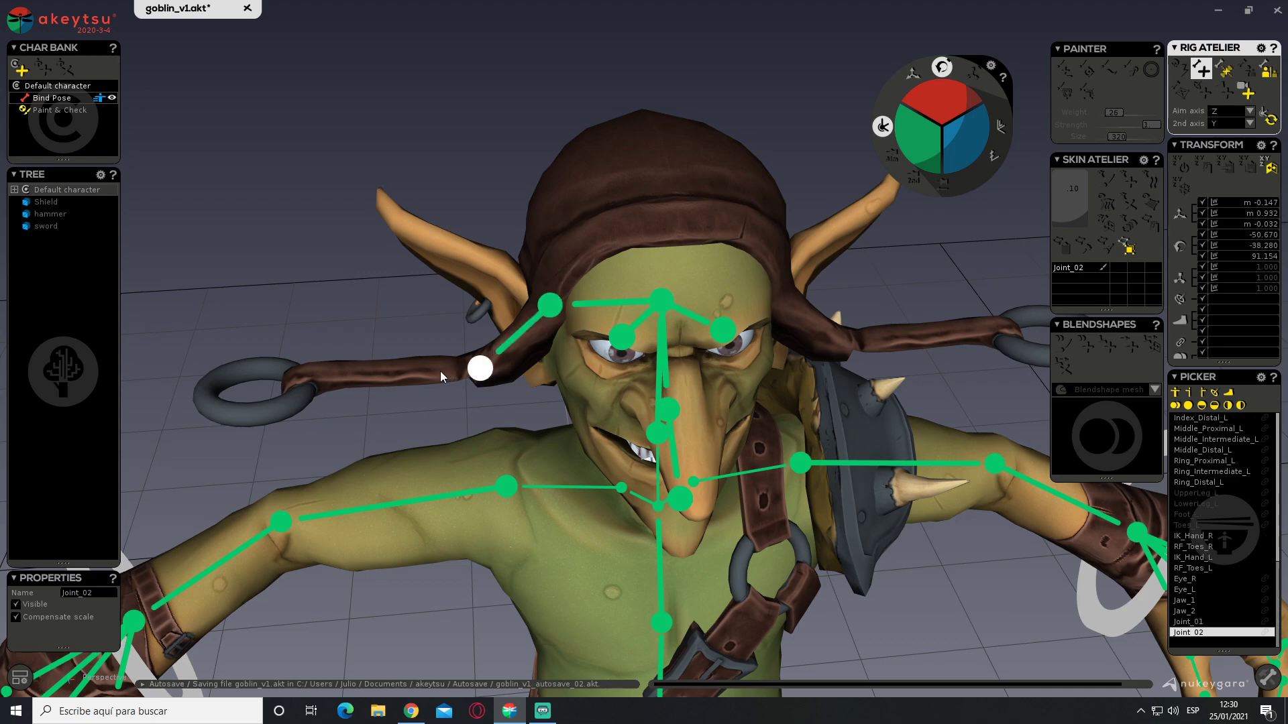
left_click(394, 371)
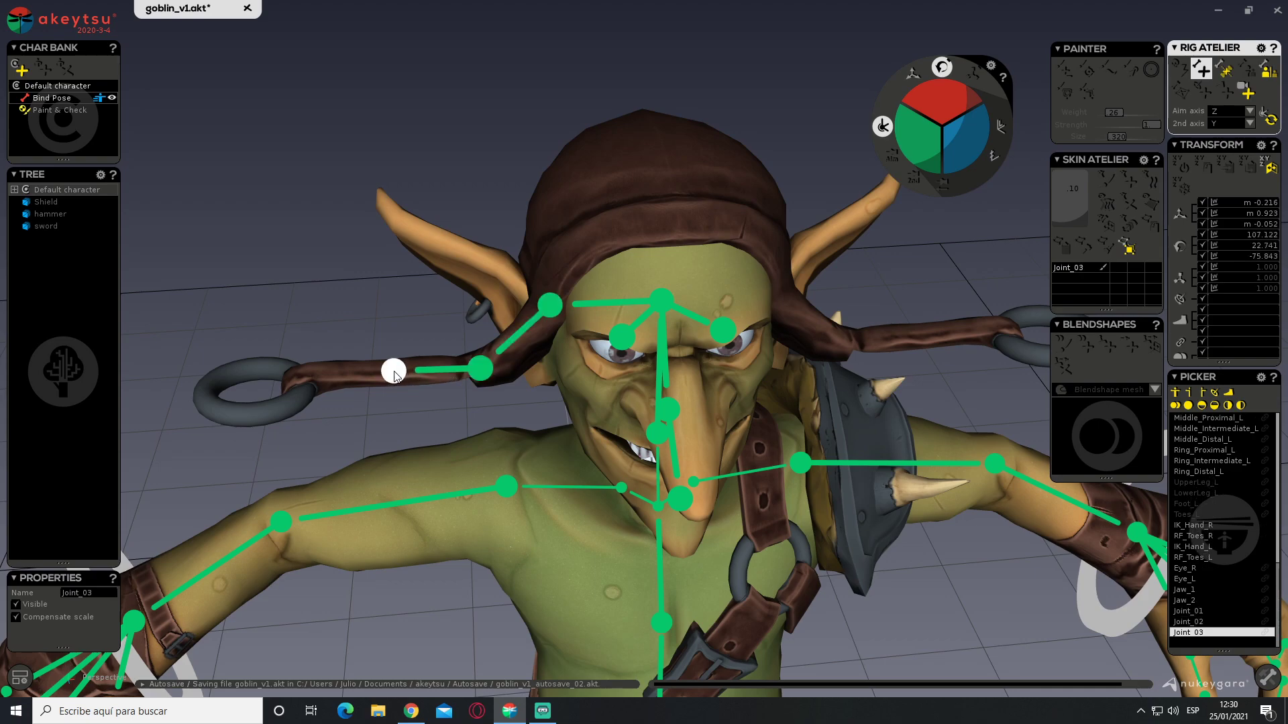
left_click(293, 379)
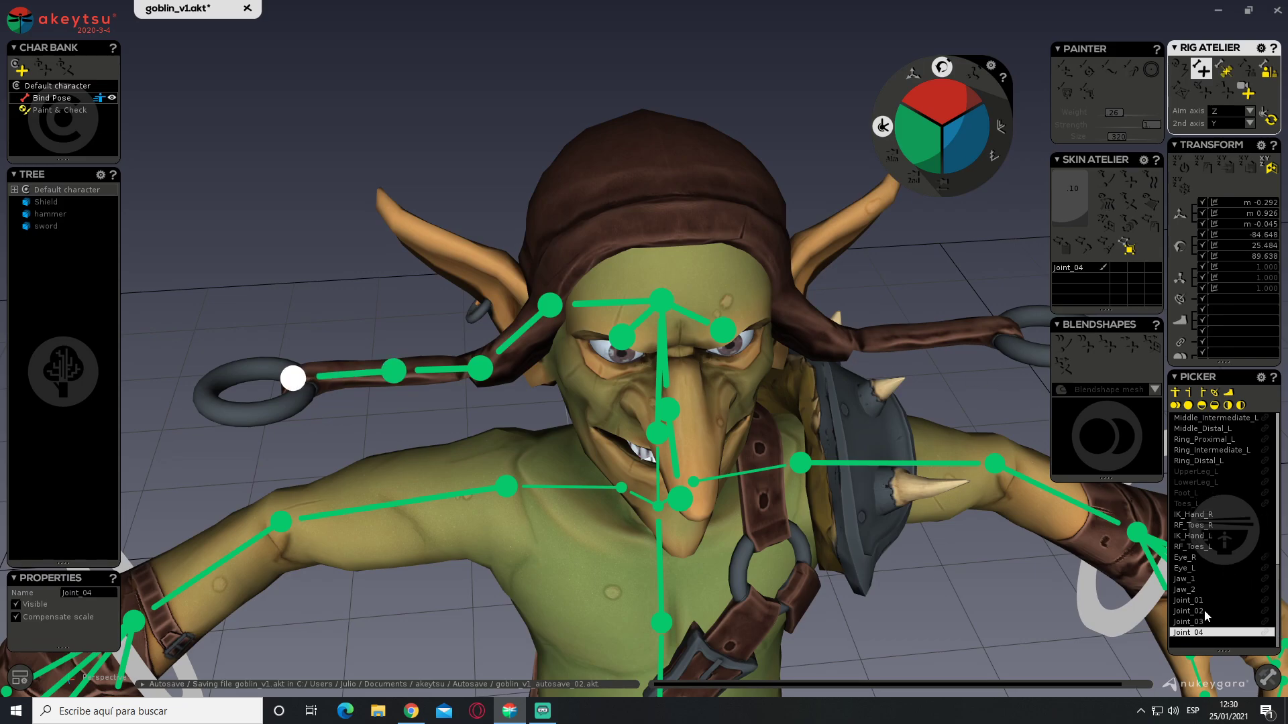
left_click(1199, 72)
Reposition Joint_04 and Joint_03 so they sit centred inside the outer part of the right hat strap
left_click_drag(480, 287, 527, 318, "alt")
middle_click_drag(527, 318, 670, 370)
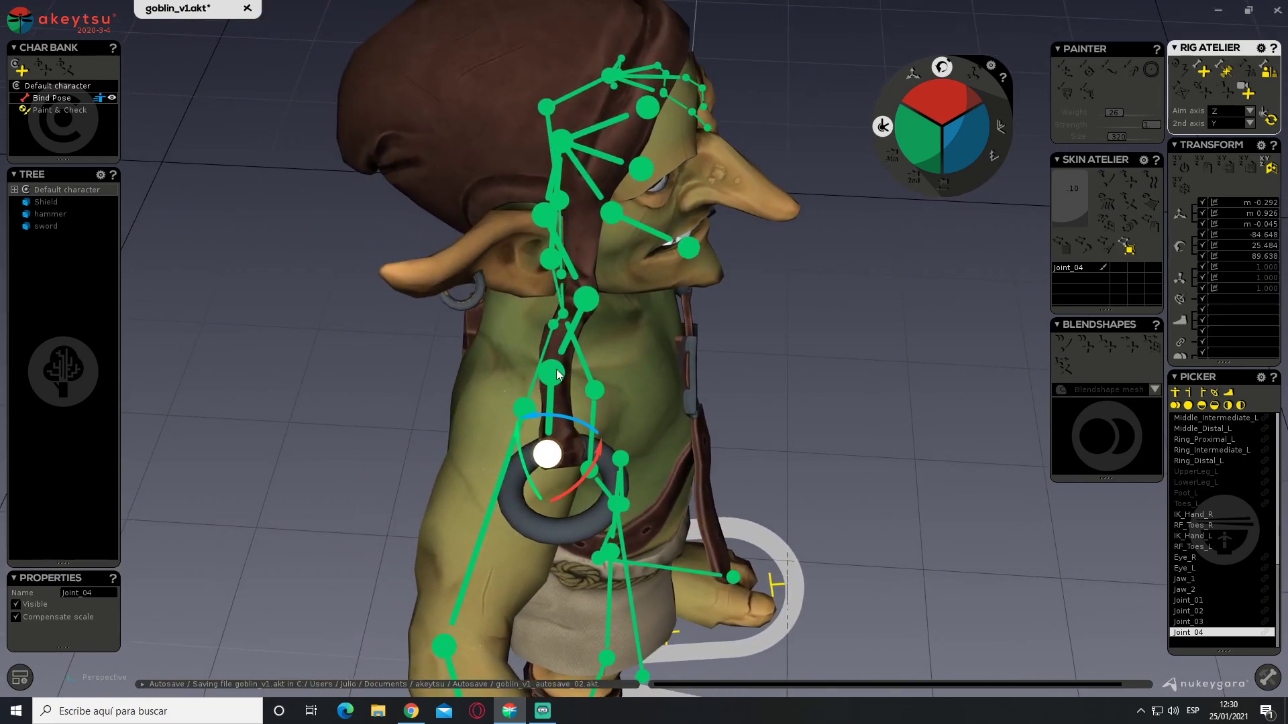
middle_click_drag(588, 316, 594, 312)
left_click_drag(595, 312, 454, 194, "alt")
left_click(751, 450)
middle_click_drag(626, 348, 508, 453)
left_click(544, 473)
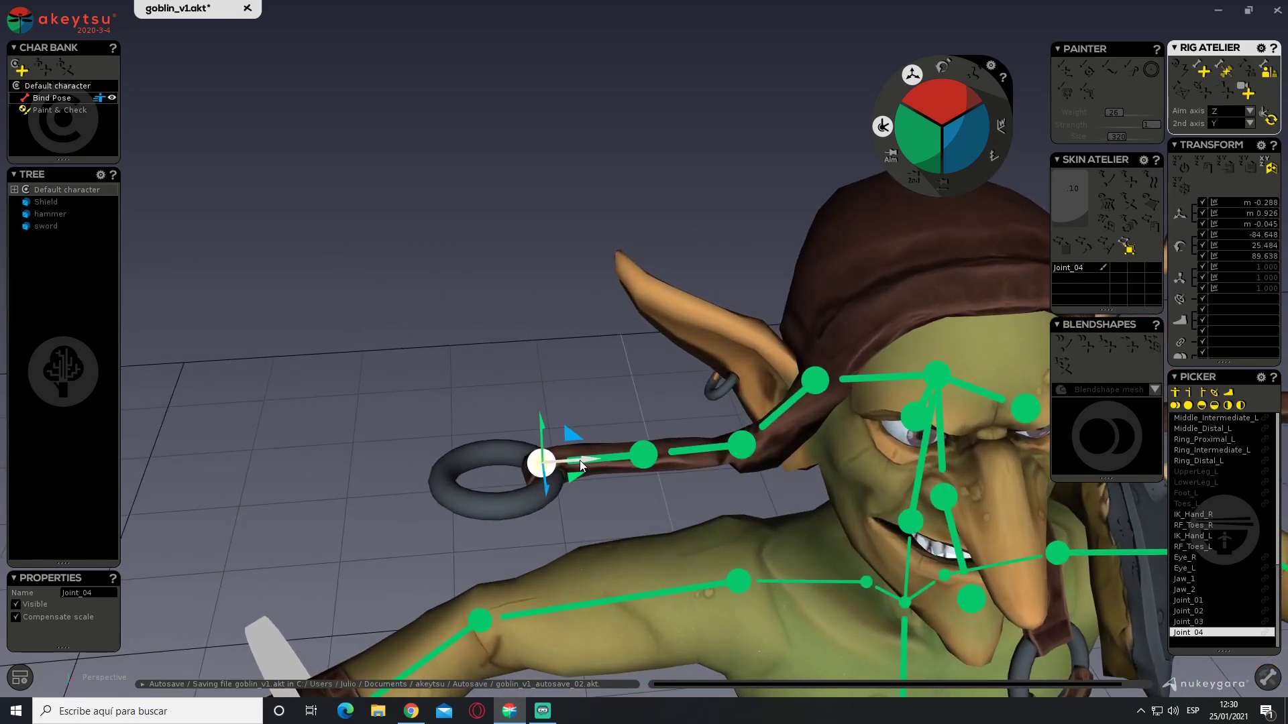
middle_click_drag(543, 435, 626, 451)
left_click(591, 385)
left_click_drag(630, 406, 636, 409)
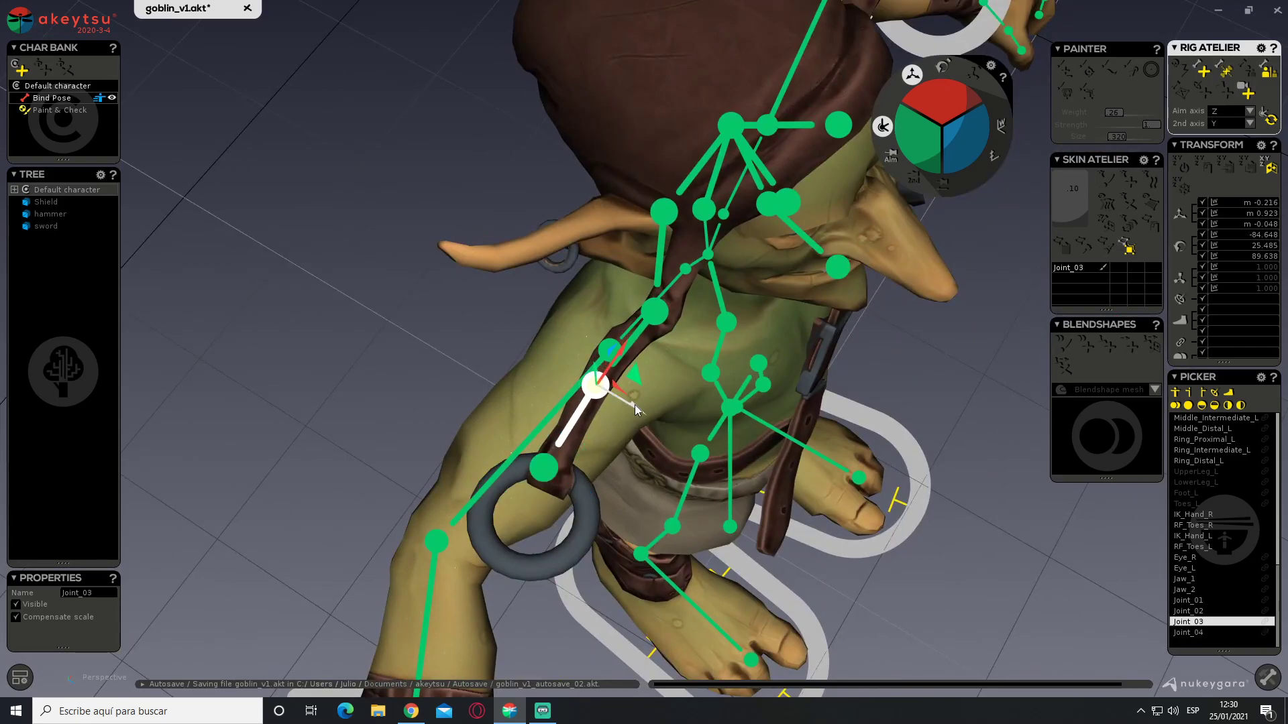
middle_click_drag(636, 405, 674, 317)
Adjust the positions of Joint_01 beside the right ear and Joint_02 at the strap's bend to fit the hat
left_click(389, 244)
left_click_drag(429, 253, 458, 253)
middle_click_drag(469, 255, 505, 183)
left_click_drag(595, 236, 587, 228)
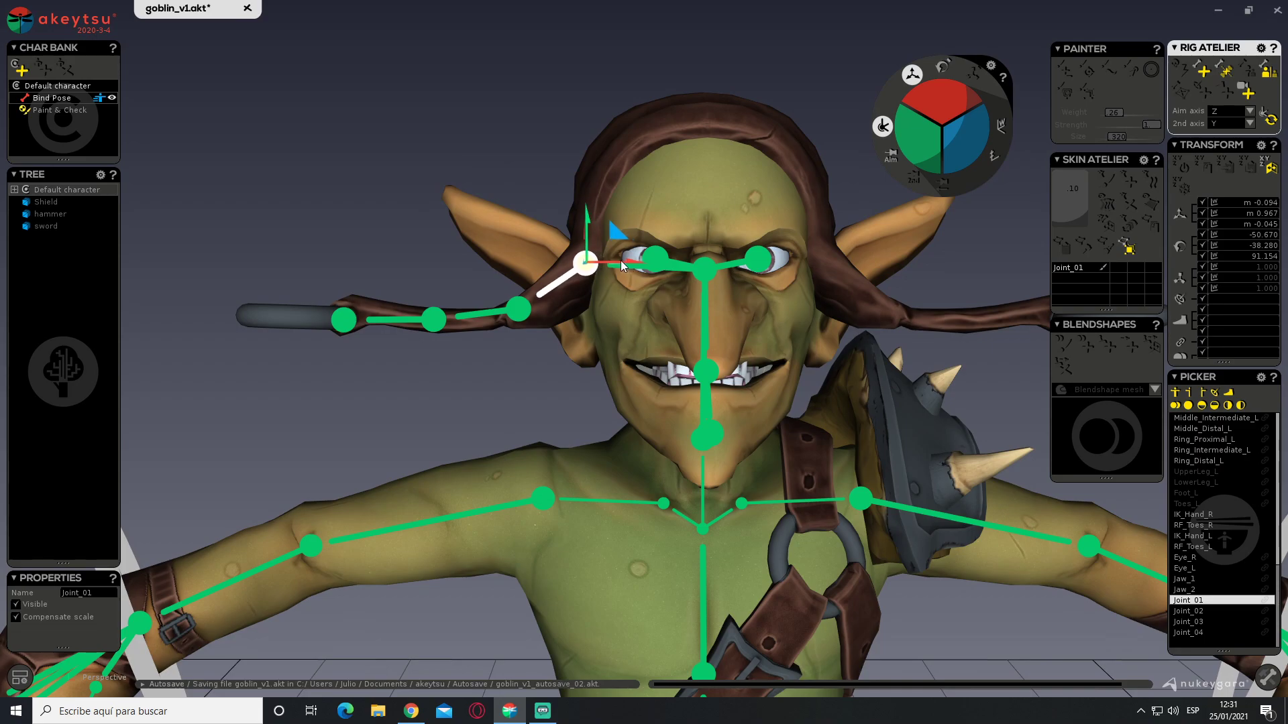
left_click(520, 307)
left_click_drag(521, 278, 521, 281)
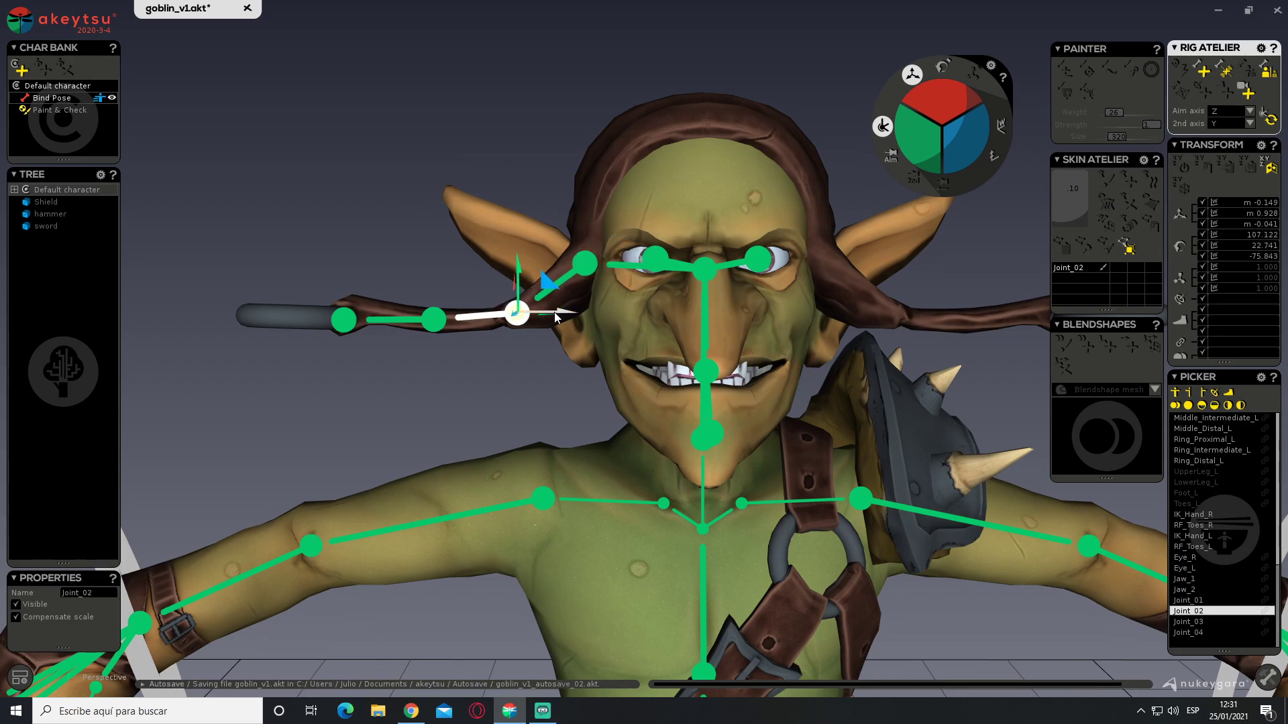
middle_click_drag(424, 307, 394, 377)
Expand the default character's hierarchy and rename Joint_01 as hat_R_1
mouse_move(35, 245)
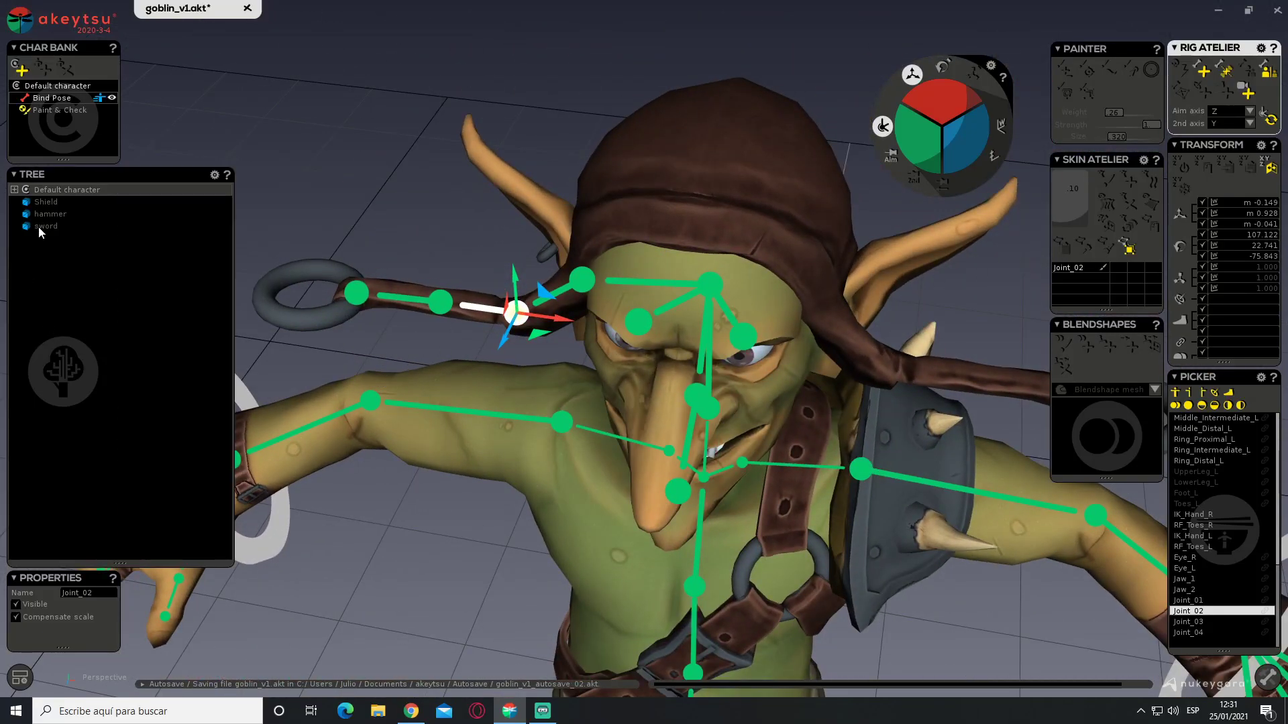
right_click(43, 191)
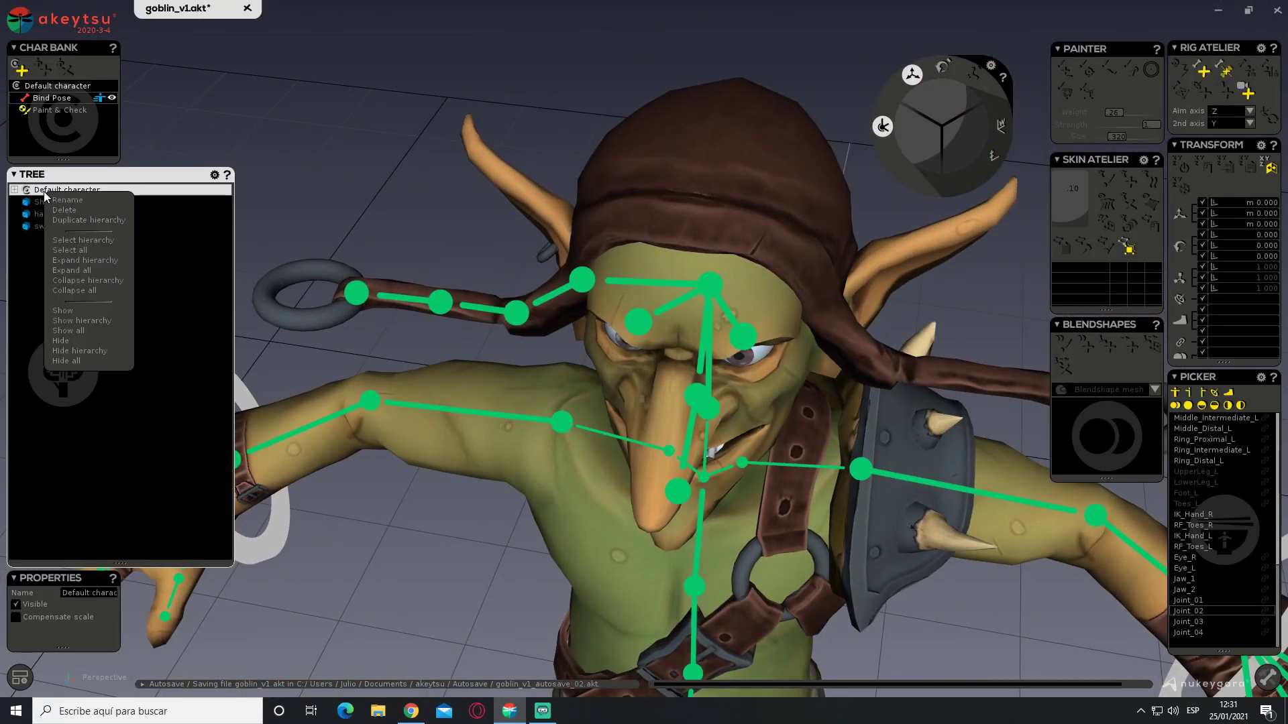
left_click(101, 259)
scroll(94, 386, "down", 5)
scroll(96, 387, "down", 6)
left_click(582, 286)
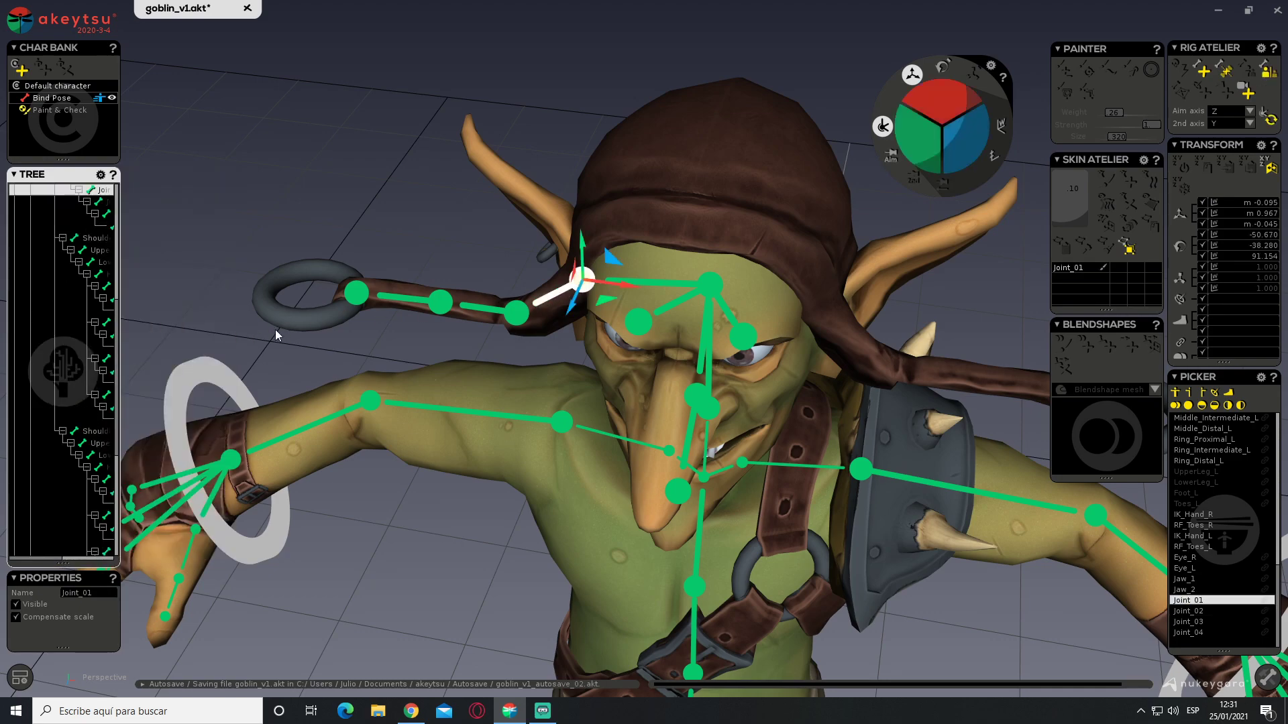
scroll(94, 373, "up", 5)
scroll(123, 374, "up", 1)
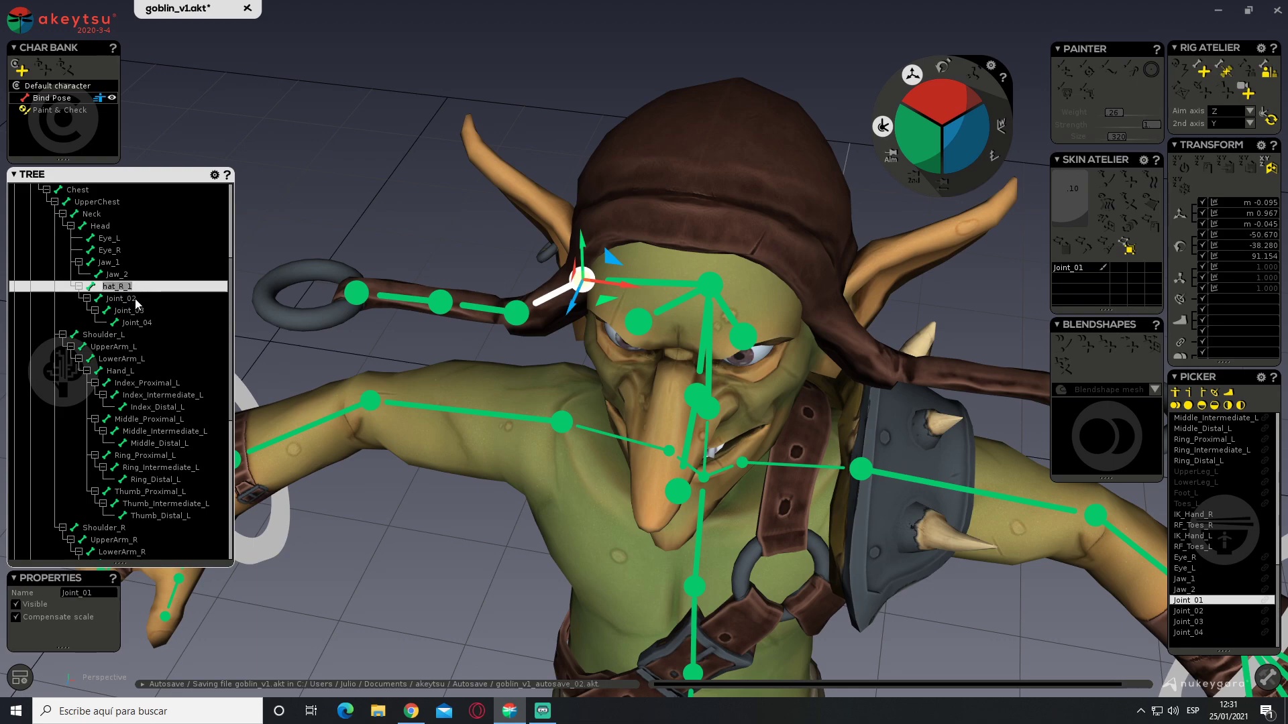
Rename Joint_02, Joint_03 and Joint_04 as hat_R_2, hat_R_3 and hat_R_4
left_click(124, 299)
key("Return")
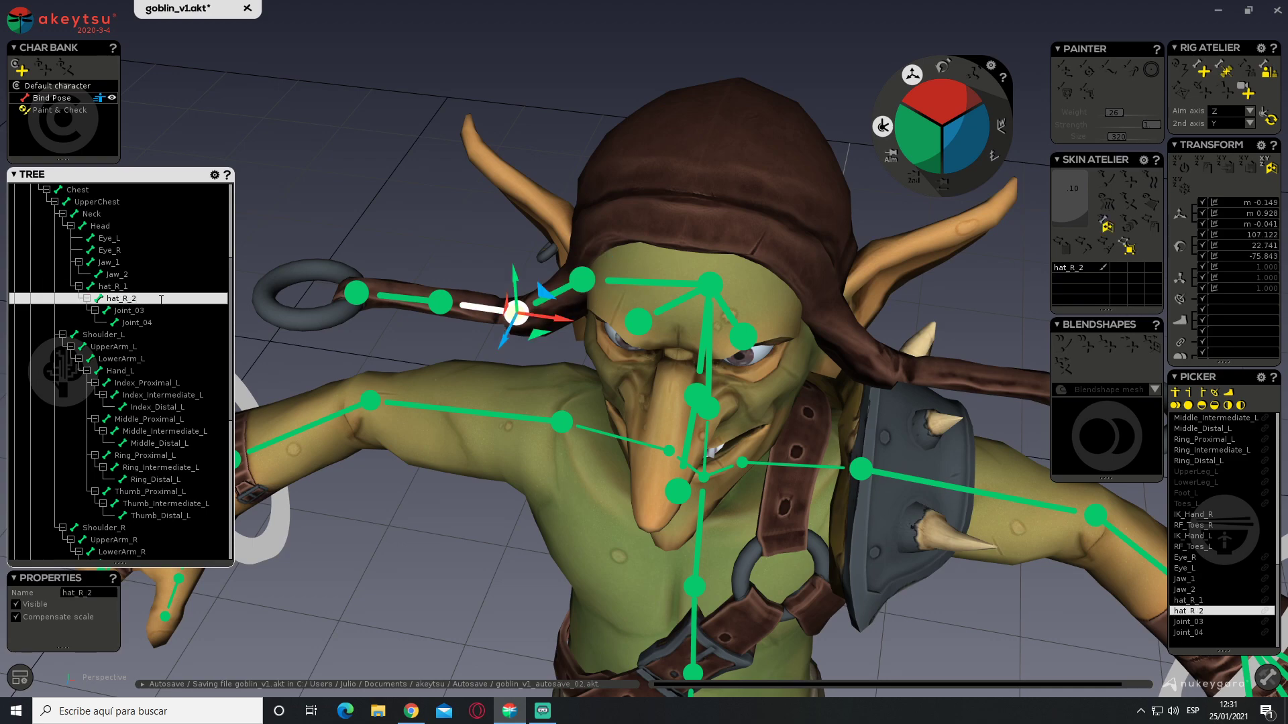
double_click(137, 311)
type("hat_R_1")
key("BackSpace")
type("3")
key("Return")
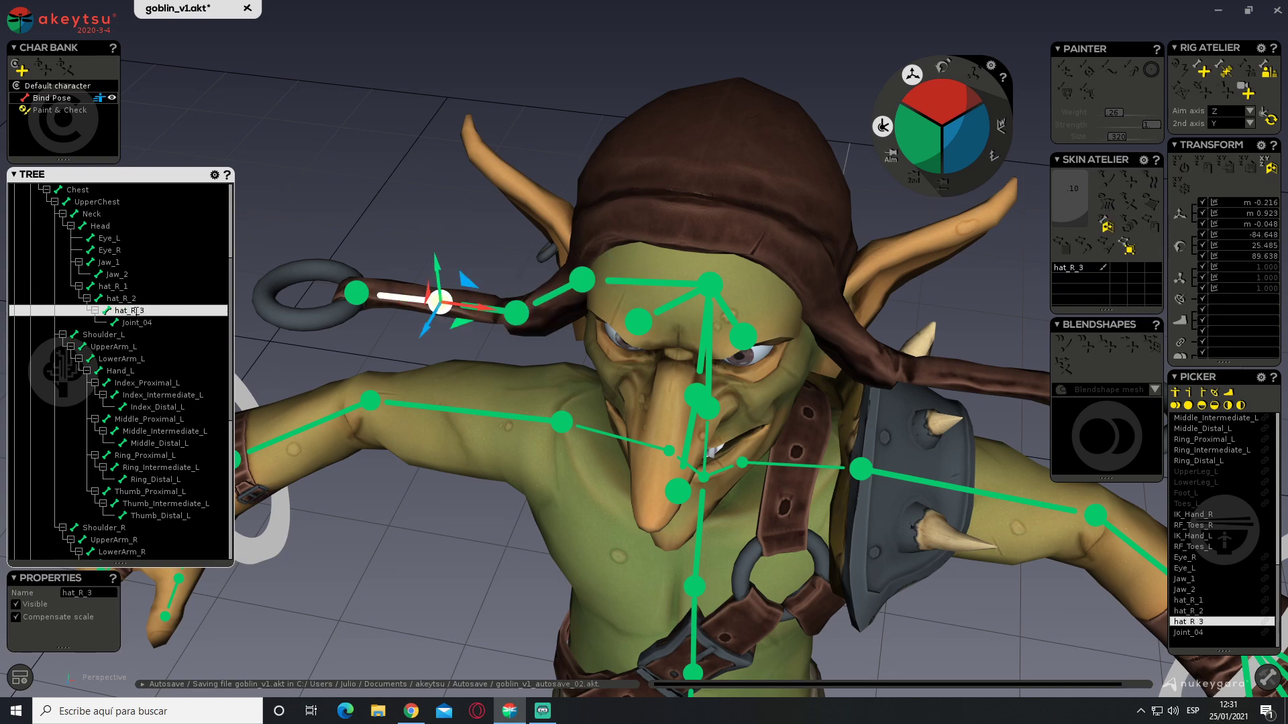
double_click(137, 323)
type("hat_R_3")
key("BackSpace")
type("4")
key("Return")
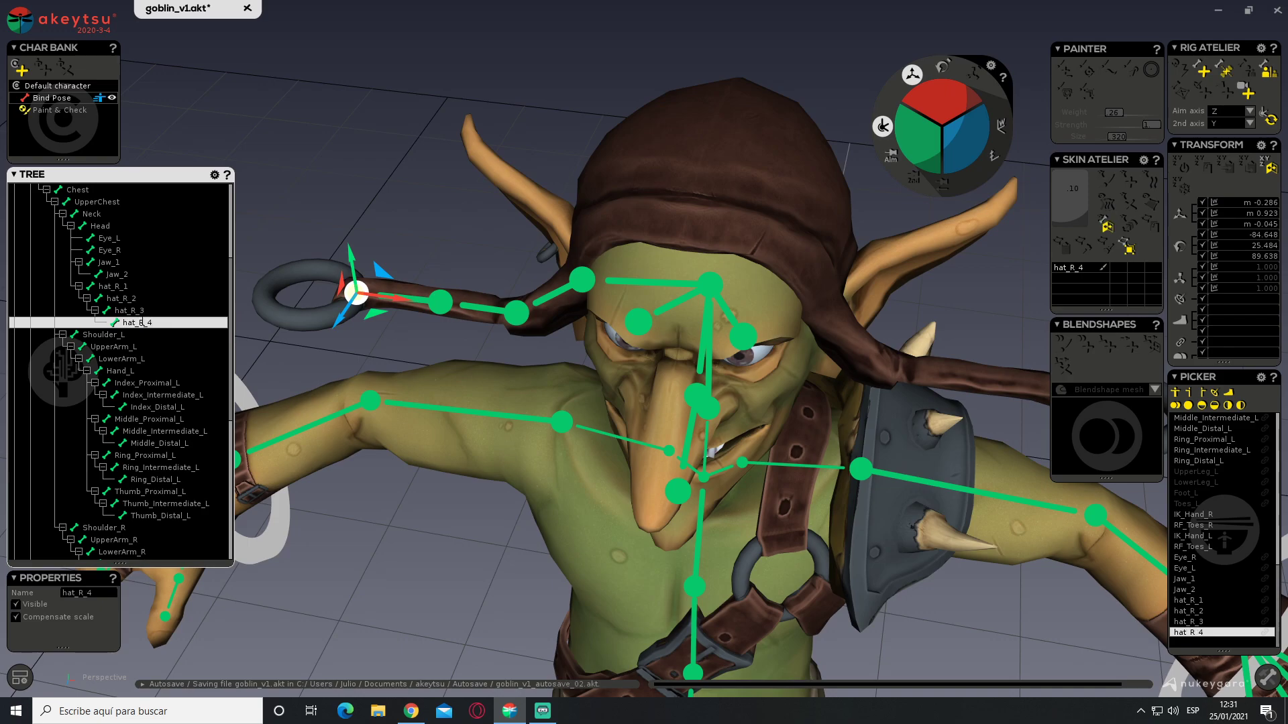
Switch to Paint & Check with hat_R_1 active and select the vertices of the hat's right half and strap
left_click_drag(440, 238, 499, 159, "alt")
middle_click_drag(499, 159, 599, 309)
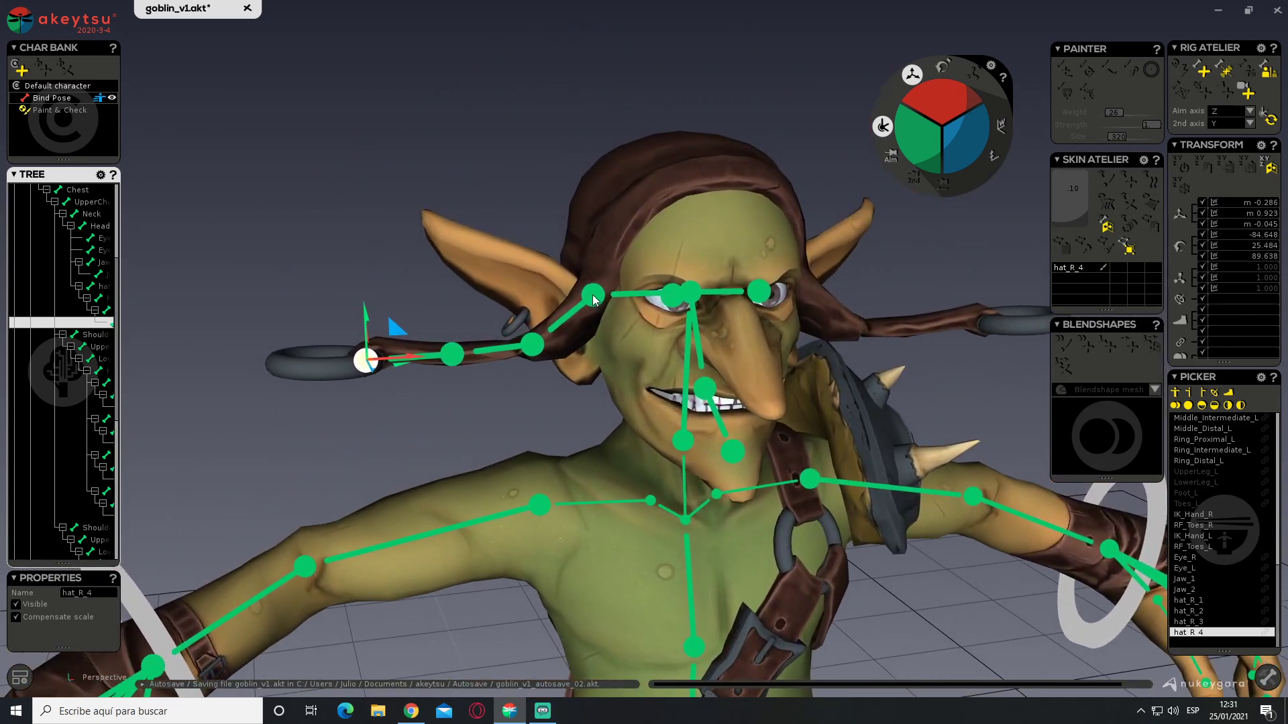
left_click(593, 295)
left_click(75, 111)
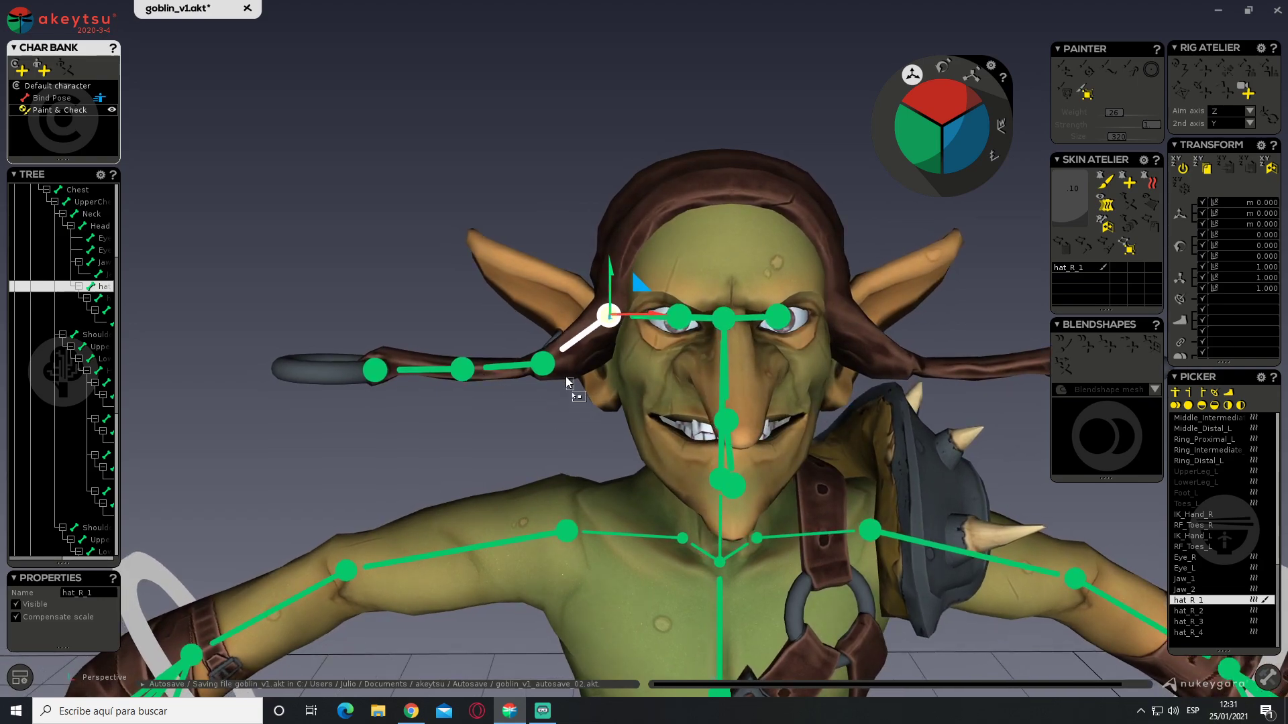
left_click(567, 383)
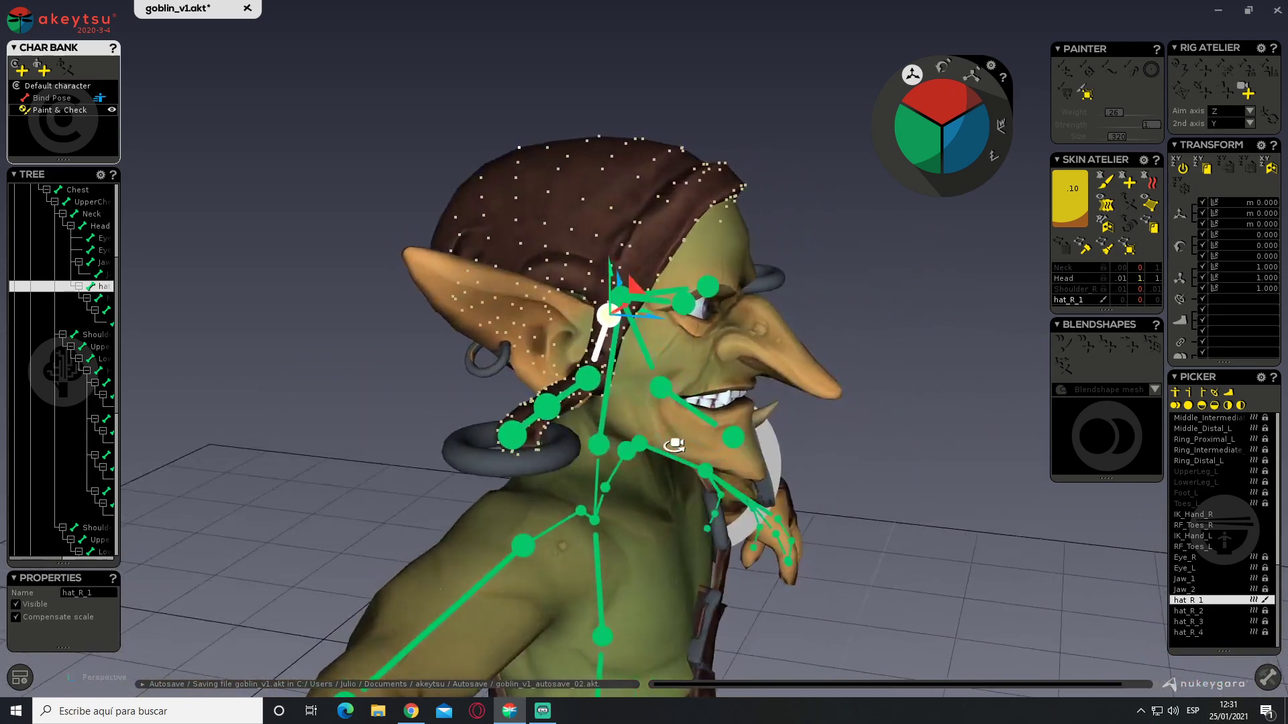
scroll(521, 425, "up", 3)
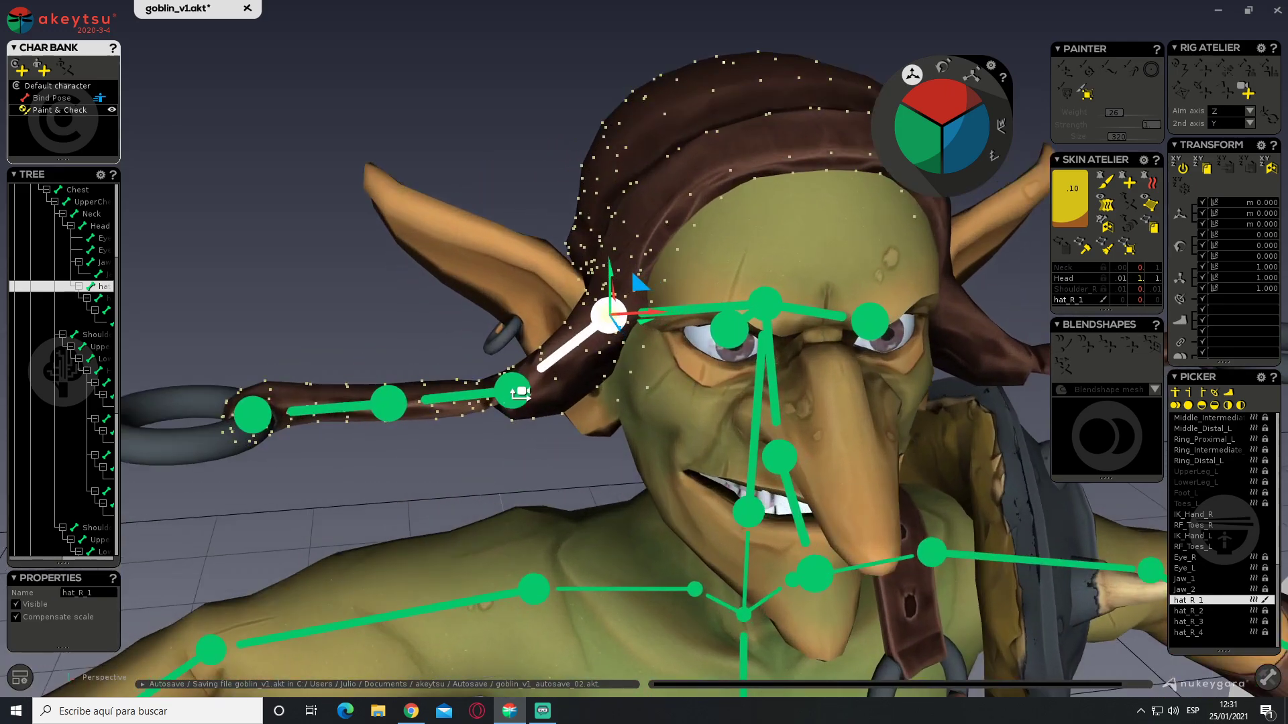
middle_click_drag(513, 404, 667, 297, "alt")
left_click_drag(572, 362, 551, 394, "alt")
middle_click_drag(600, 374, 600, 405)
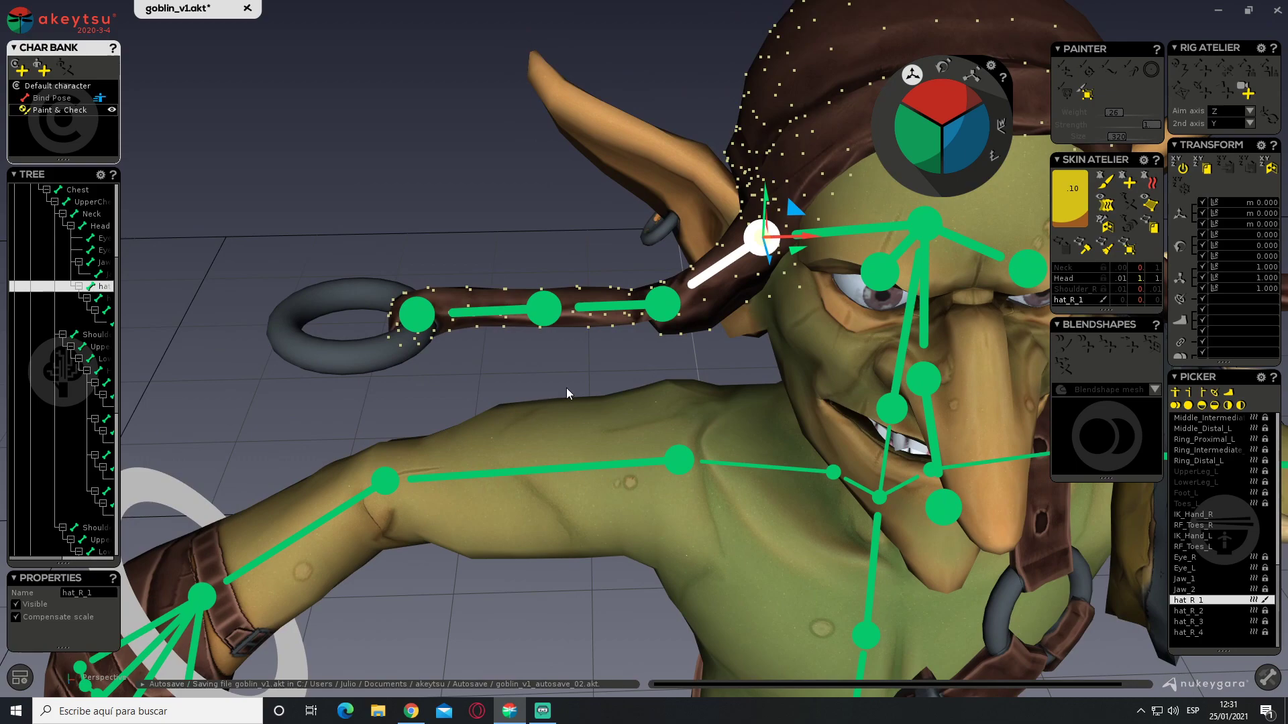
Paint skin weights for hat_R_4 at the strap's ring end and for hat_R_3 along the strap's middle
left_click(418, 315)
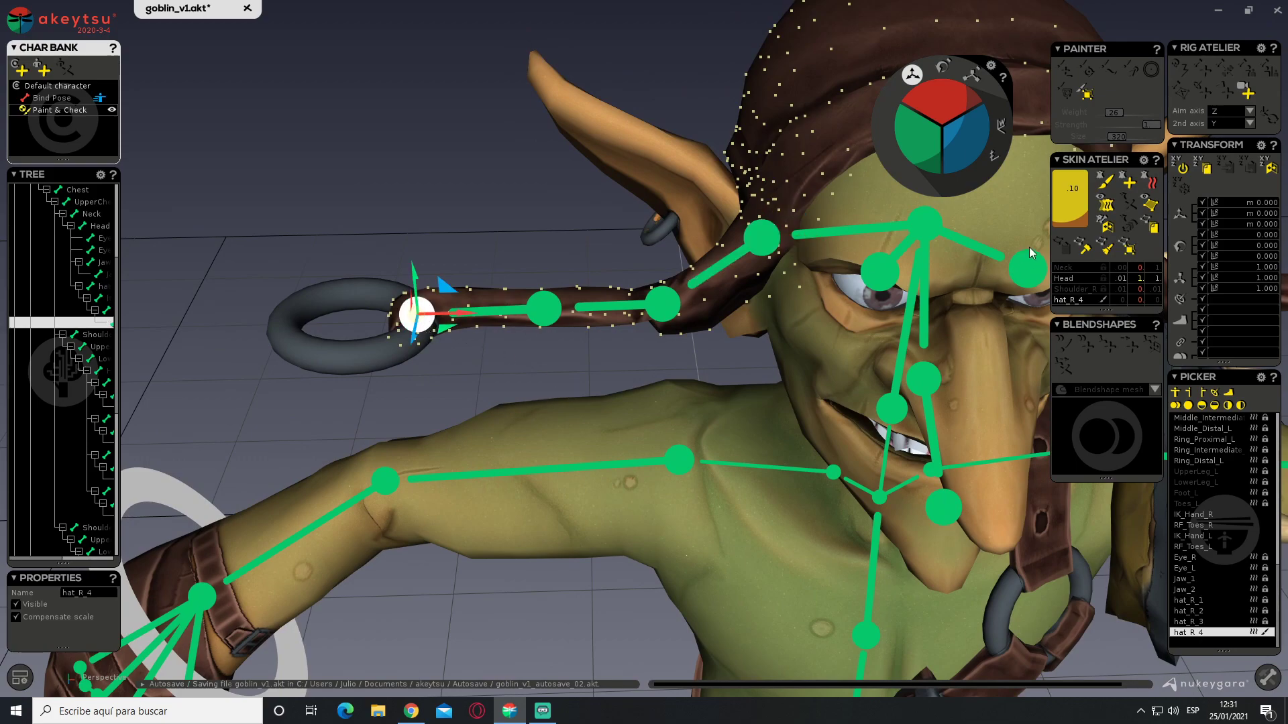
left_click(1104, 180)
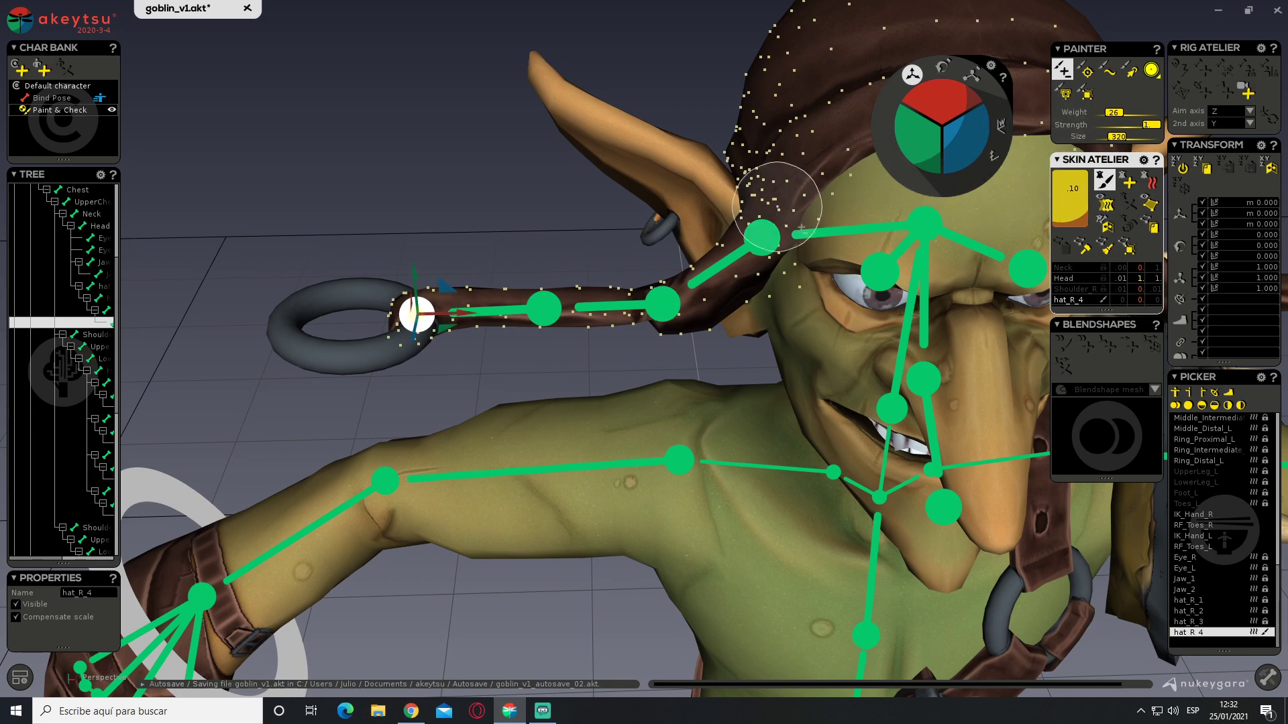
mouse_move(411, 303)
left_mouse_down()
mouse_move(473, 293)
mouse_move(469, 313)
mouse_move(589, 354)
mouse_move(554, 307)
mouse_move(532, 339)
mouse_move(537, 296)
mouse_move(505, 327)
mouse_move(572, 296)
mouse_move(541, 297)
mouse_move(542, 309)
left_mouse_up()
left_click(543, 307)
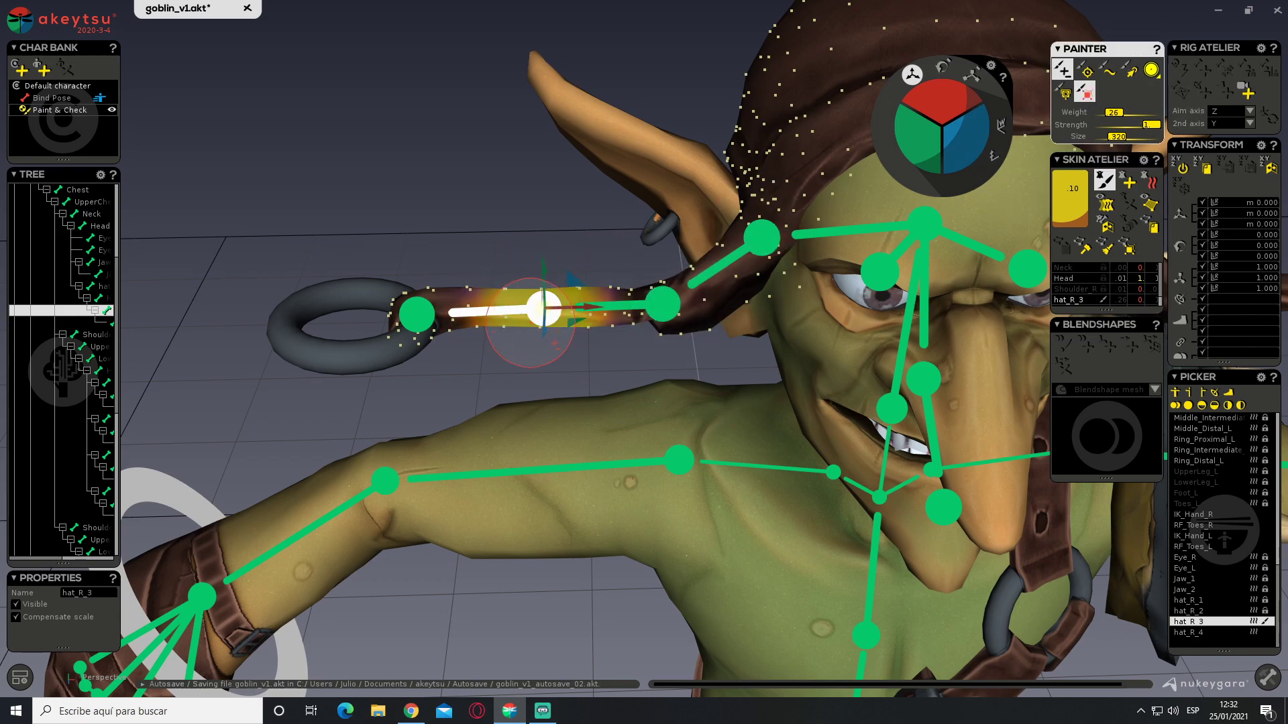
left_click(417, 312)
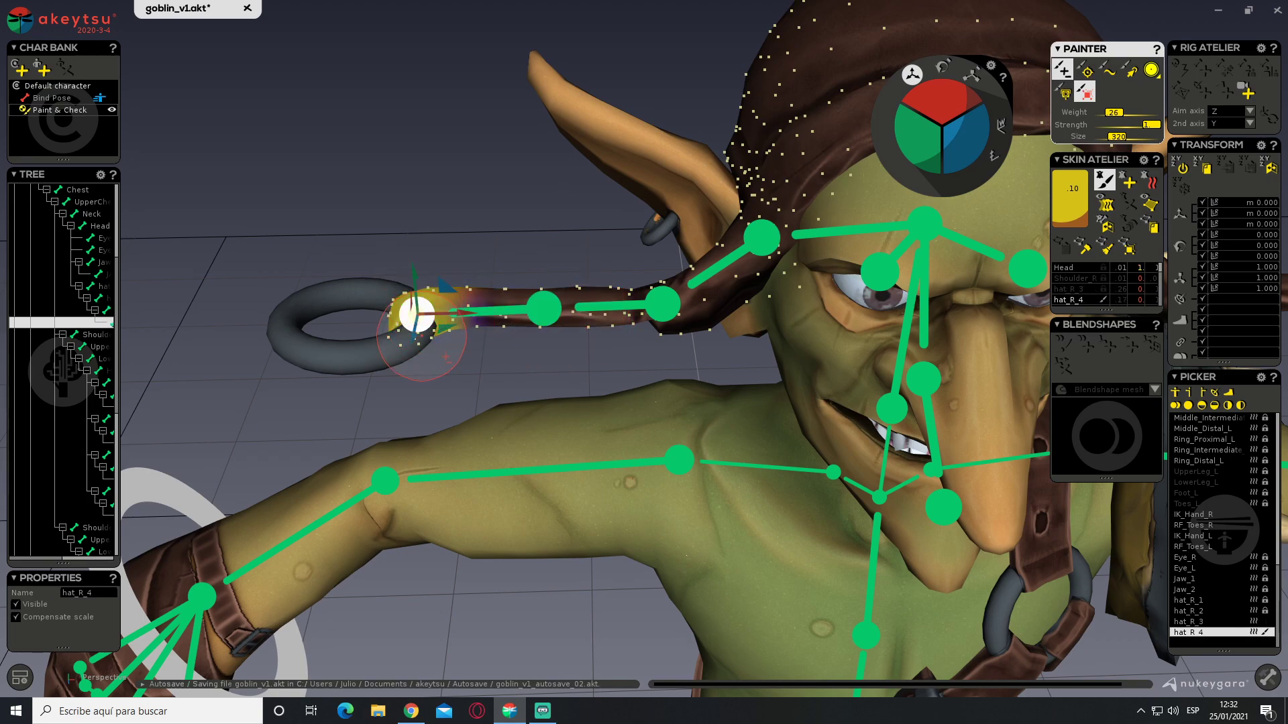
left_click_drag(421, 297, 455, 326)
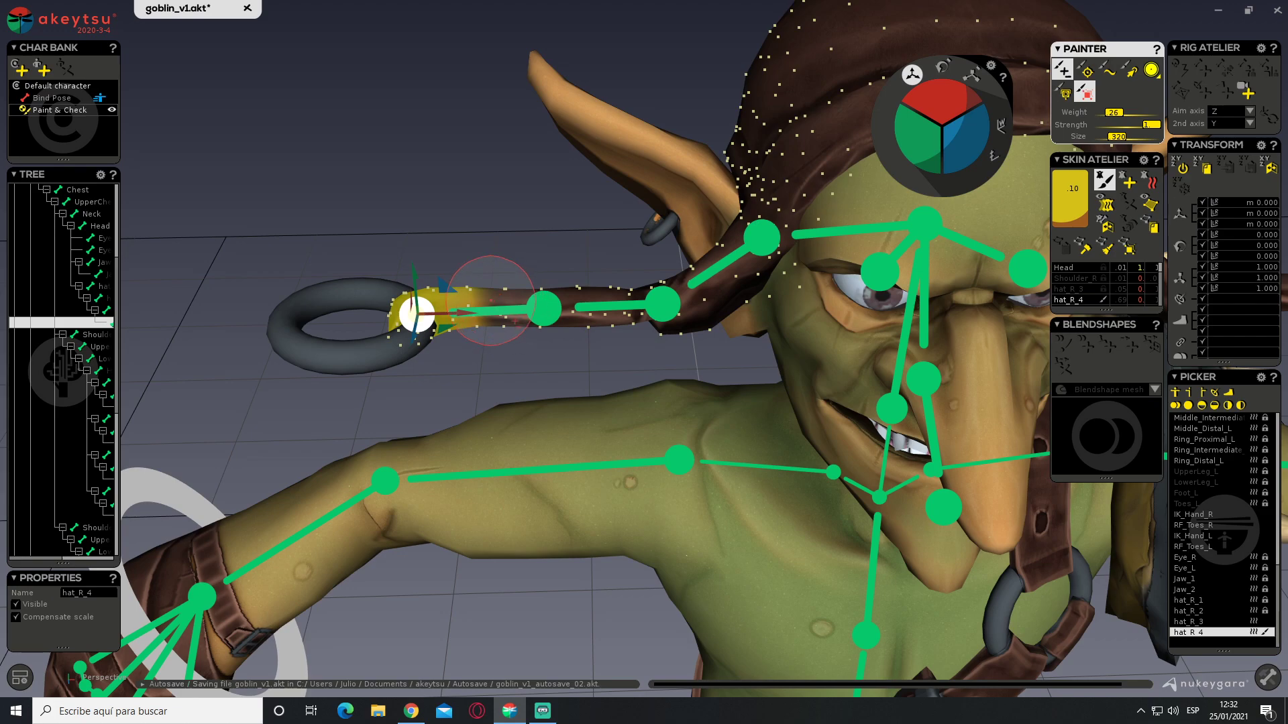
left_click(542, 306)
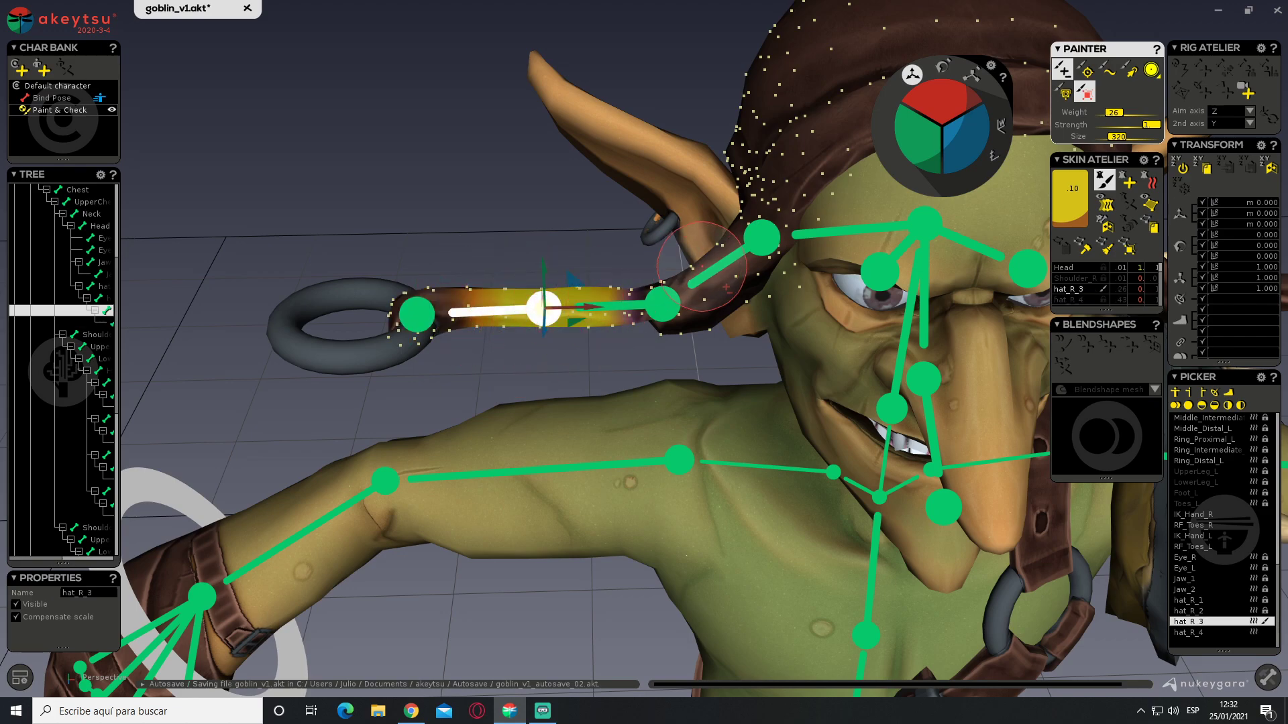
Paint hat_R_2 weights on the selected vertices around the bend of the right hat strap
left_click(658, 302)
mouse_move(654, 293)
left_mouse_down()
mouse_move(670, 309)
mouse_move(580, 259)
left_mouse_up()
mouse_move(576, 264)
middle_mouse_down()
mouse_move(661, 303)
mouse_move(645, 294)
mouse_move(641, 315)
middle_mouse_up()
left_click(662, 305)
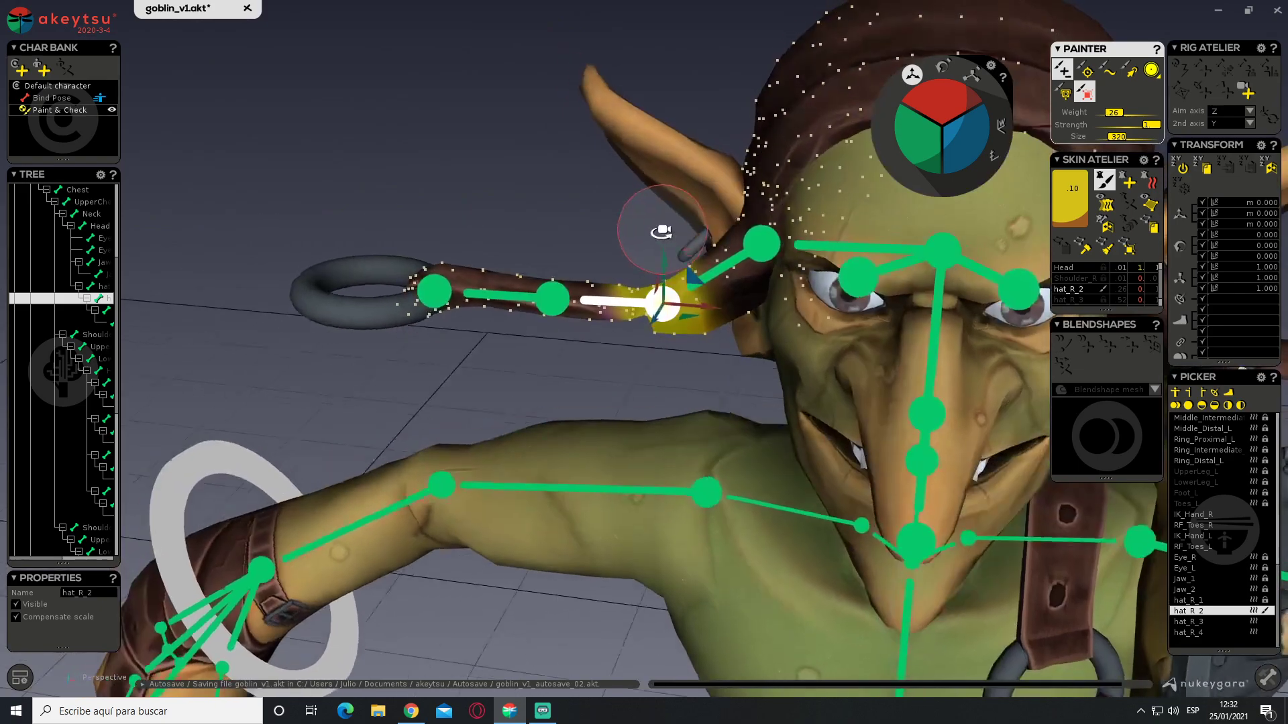
left_click(641, 318)
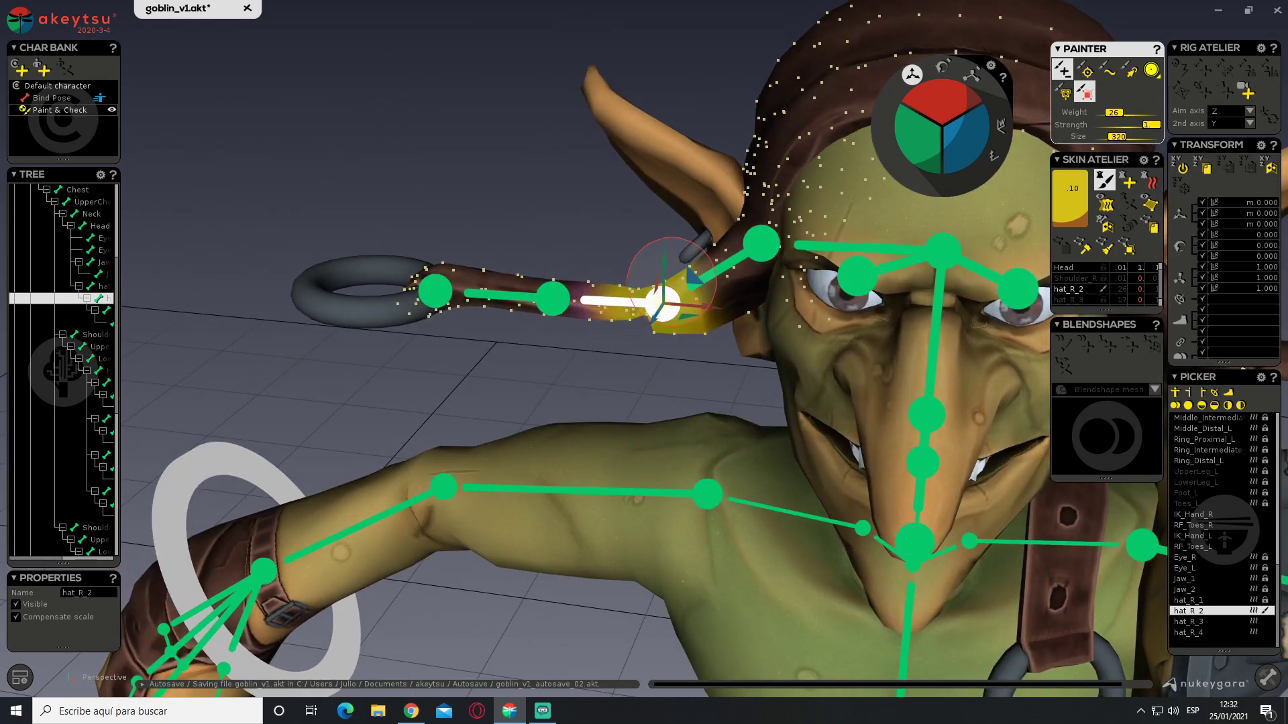
middle_click_drag(653, 277, 698, 295)
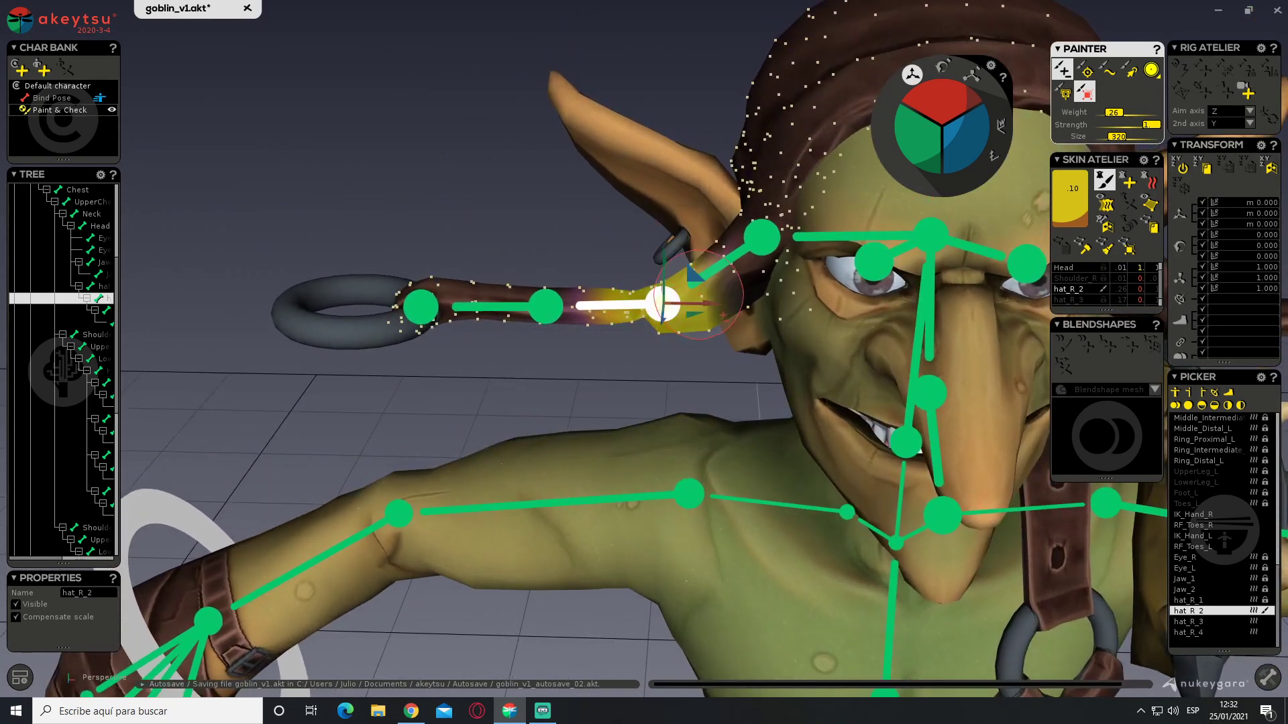
Paint hat_R_1 weights on the part of the hat beside the right ear where the strap begins
left_click(763, 238)
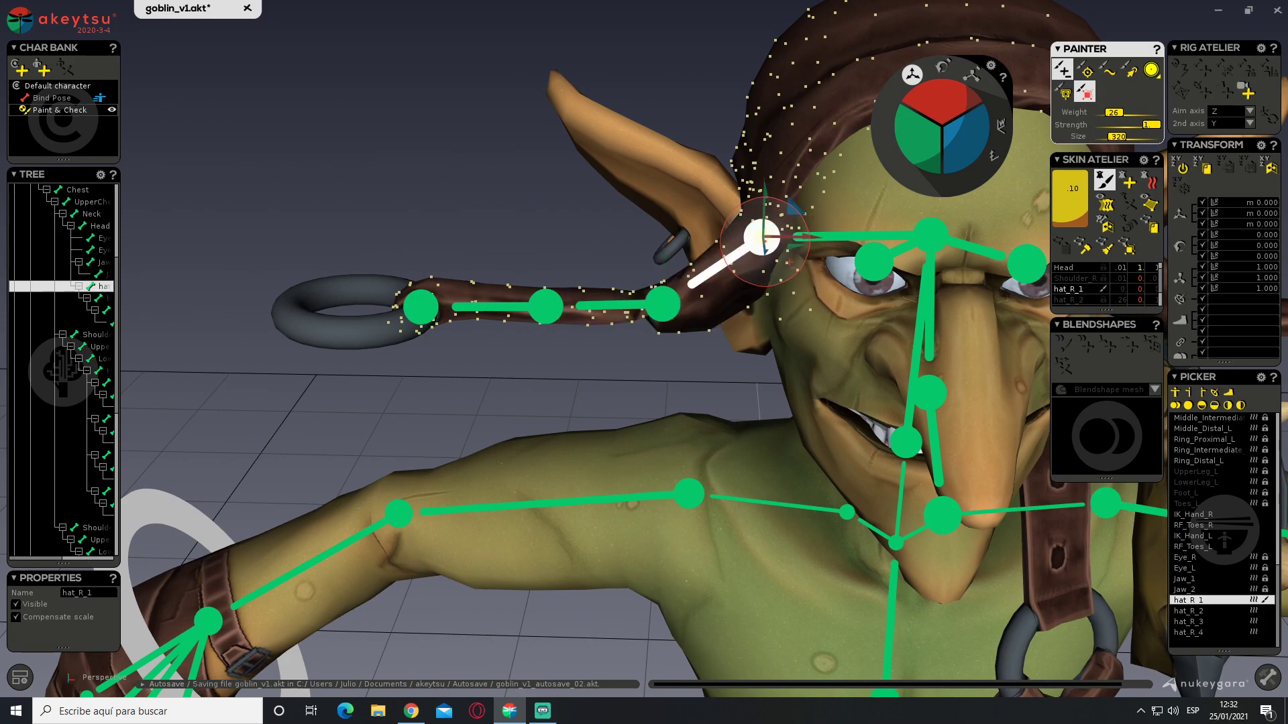
middle_click_drag(734, 263, 680, 266)
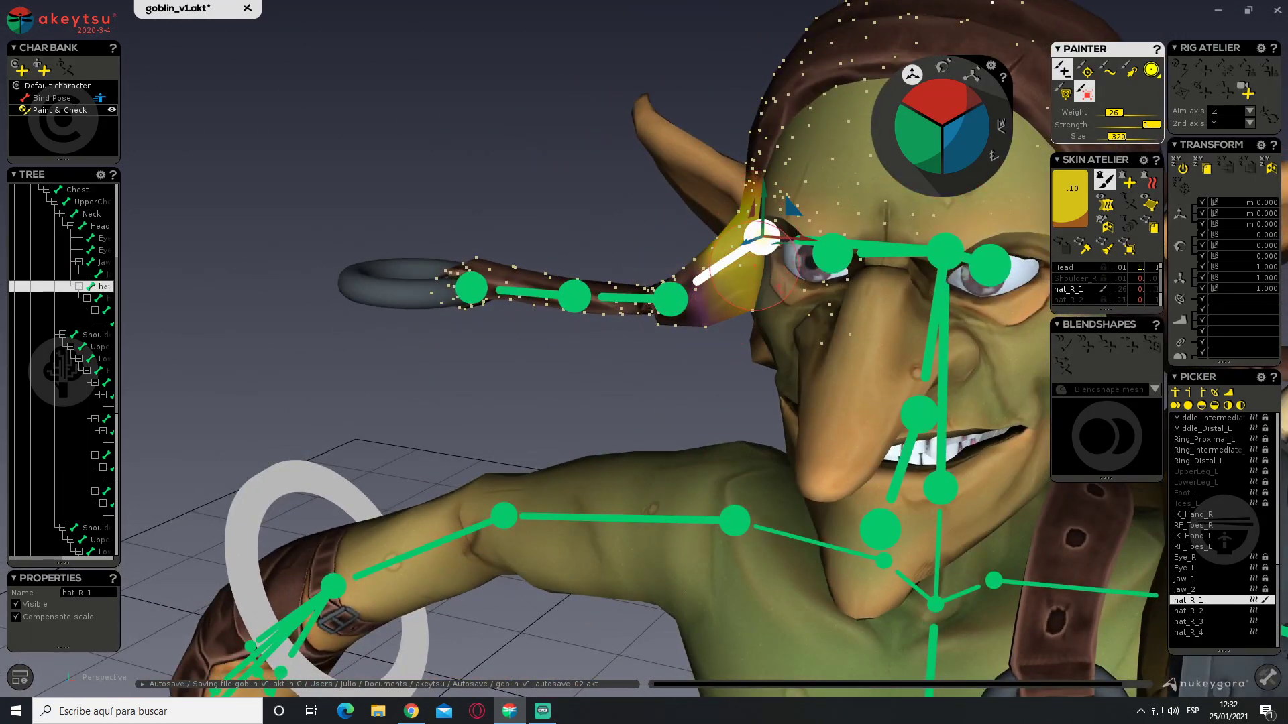
middle_click_drag(751, 269, 1050, 312)
middle_click_drag(878, 204, 618, 132)
middle_click_drag(788, 165, 596, 303)
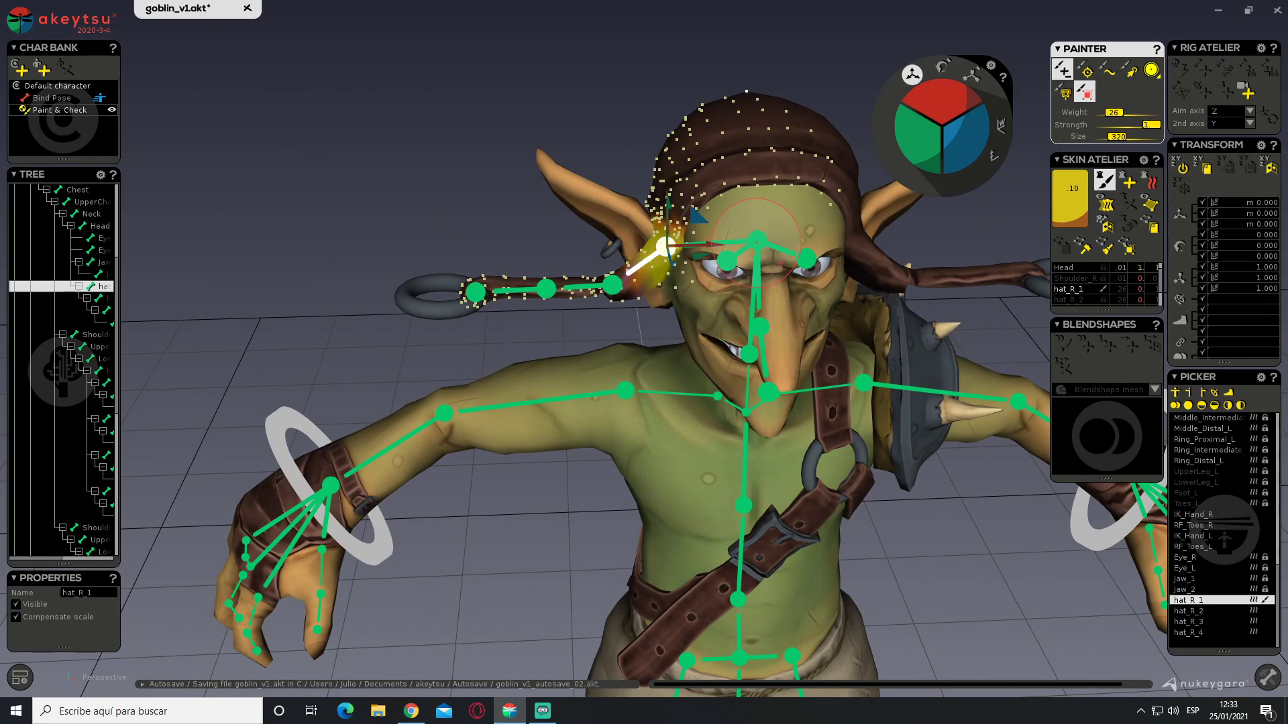
End weight painting and clear the hat's vertex selection, leaving hat_R_1 as the active joint
left_click(758, 240)
mouse_move(489, 244)
middle_mouse_down()
mouse_move(571, 321)
mouse_move(442, 249)
mouse_move(612, 290)
middle_mouse_up()
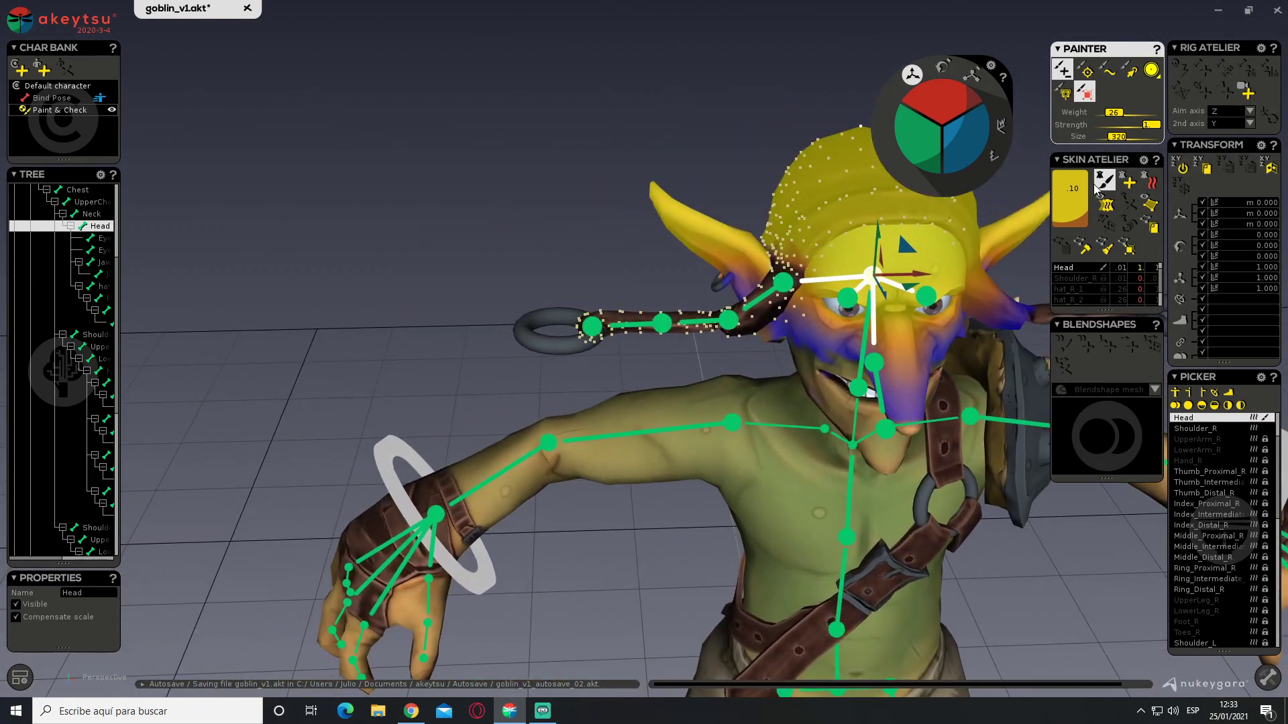
left_click(1105, 181)
scroll(763, 284, "up", 2)
left_click(764, 285)
scroll(742, 361, "up", 3)
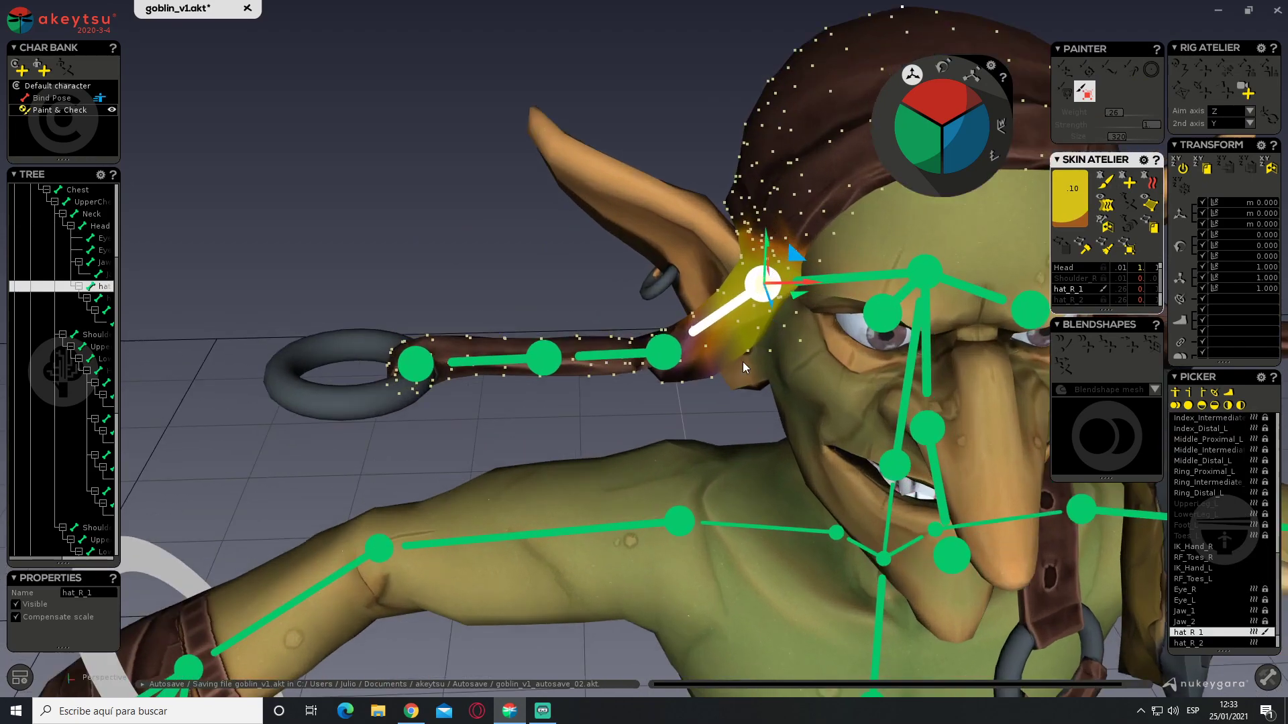
left_click(592, 304)
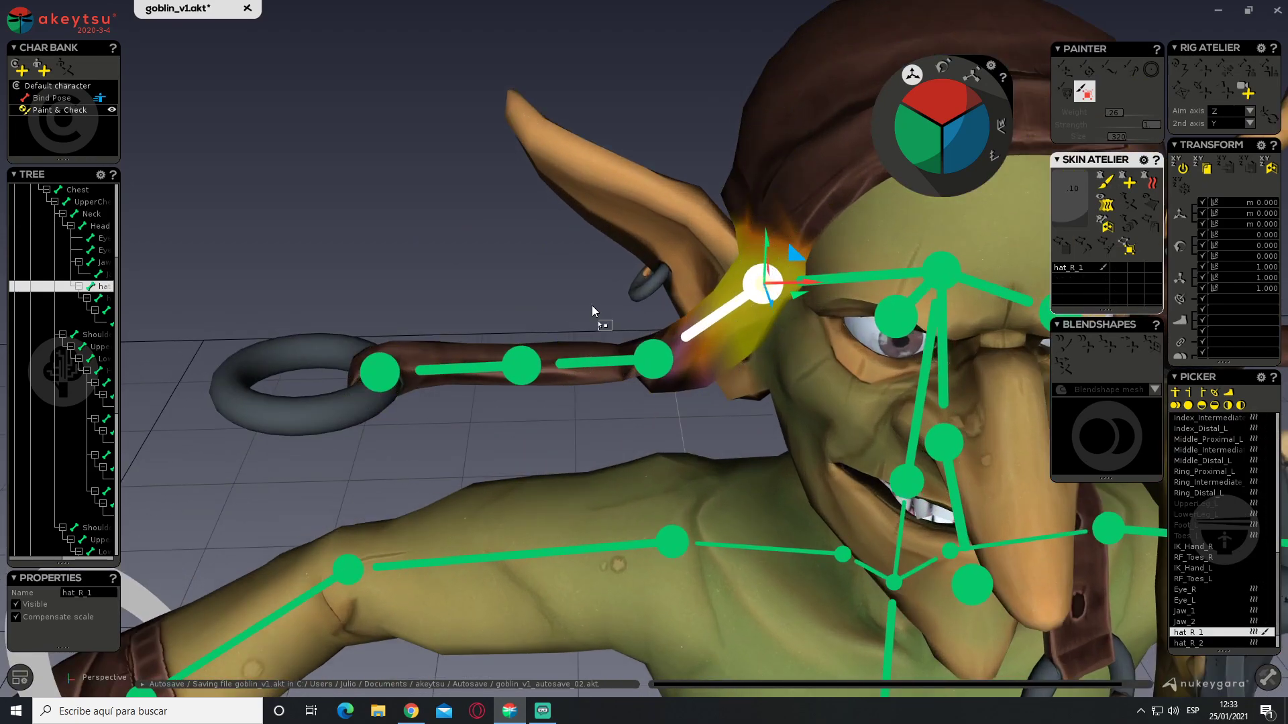
Try rotating hat_R_1 to test how the right hat strap deforms, and undo the rotation
key("j")
key("e")
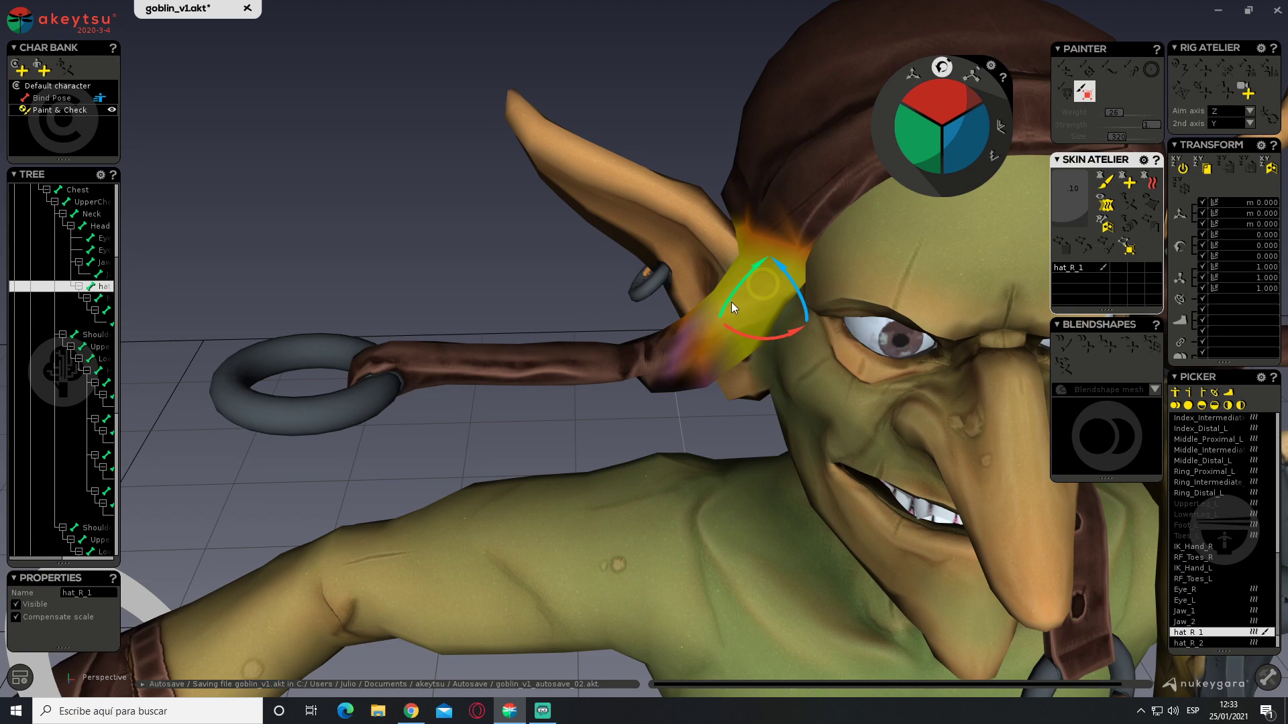
mouse_move(734, 295)
left_mouse_down()
mouse_move(730, 313)
mouse_move(747, 284)
left_mouse_up()
key("ctrl+z")
Switch to the Bind Pose and display the joints together with their local axes
left_click(59, 99)
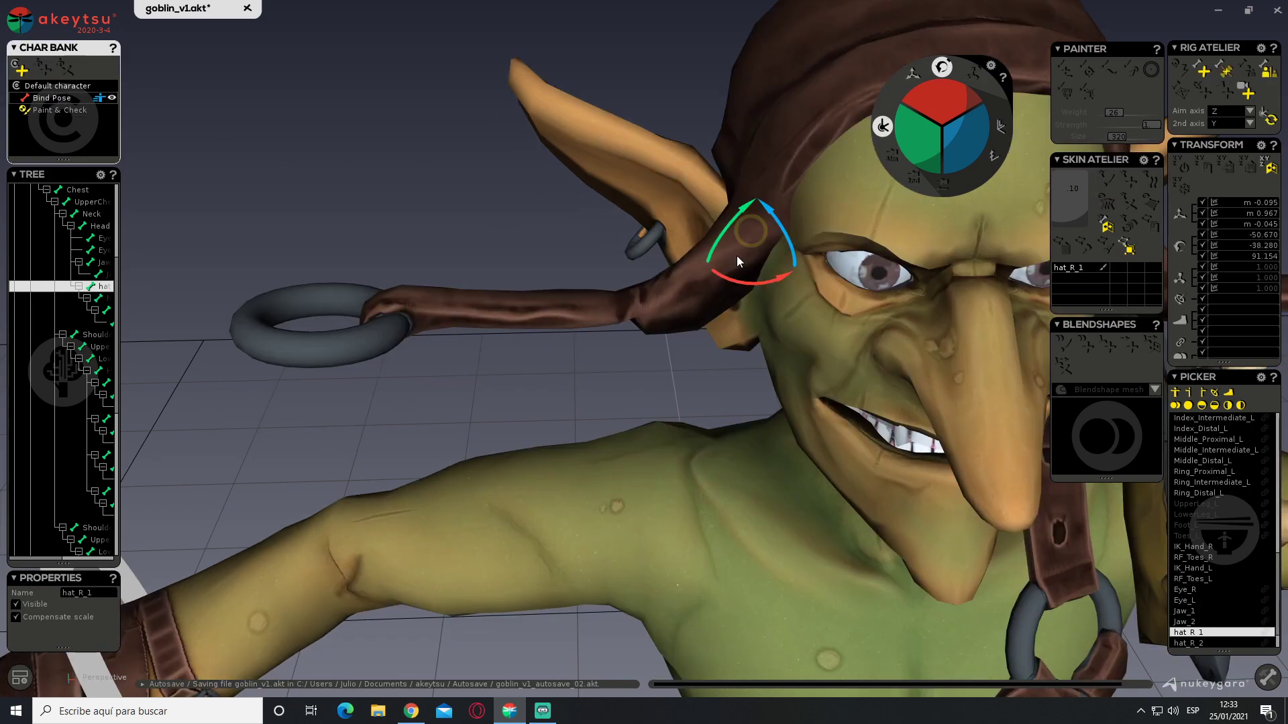
key("j")
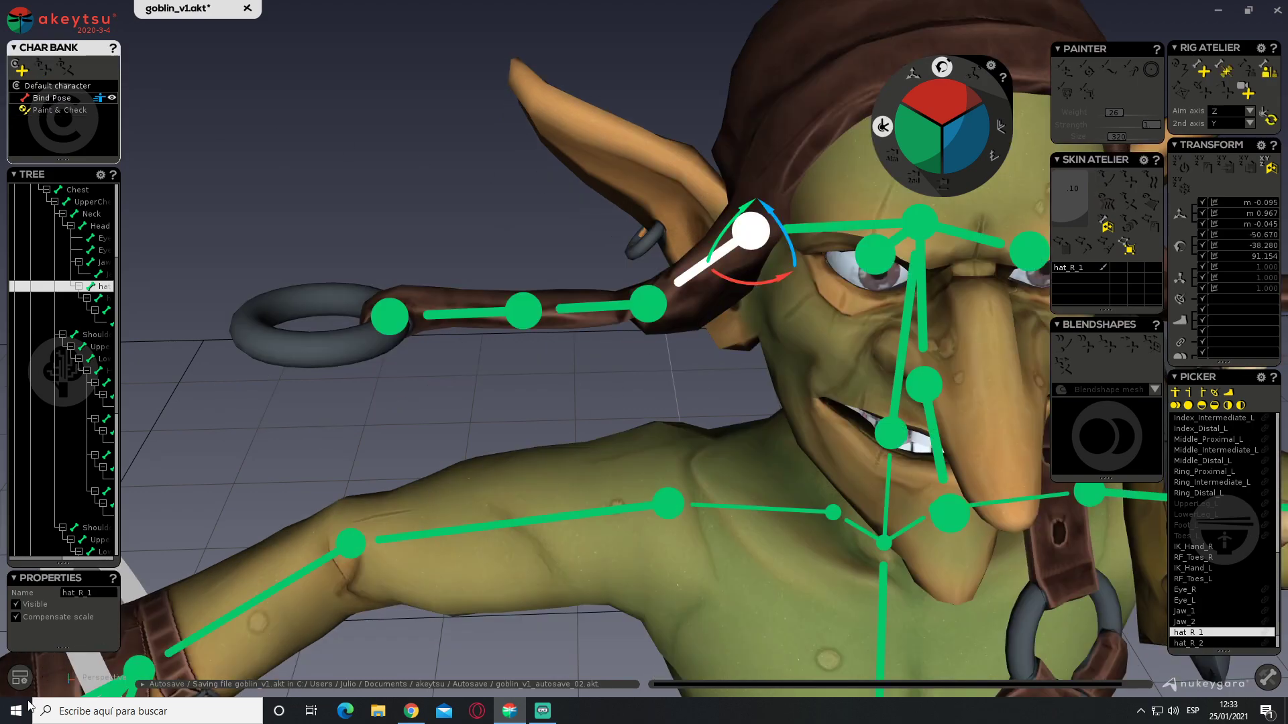
left_click(20, 678)
left_click(88, 549)
Reorient hat_R_1 in the bind pose to about -84, -43 and 125 degrees, aligning its axes with the strap's start
left_click_drag(604, 379, 664, 402, "alt")
middle_click_drag(664, 403, 607, 429, "alt")
left_click_drag(607, 429, 583, 387, "alt")
scroll(684, 407, "up", 3)
left_click_drag(681, 394, 626, 458, "alt")
left_click_drag(591, 391, 596, 406)
left_click_drag(591, 455, 563, 475, "alt")
left_click_drag(587, 396, 595, 408)
left_click_drag(525, 477, 690, 402, "alt")
left_click_drag(798, 379, 602, 462, "alt")
Reorient hat_R_2 in the bind pose to about -98, -10 and 96 degrees, aligning its axes with the strap
left_click(533, 384)
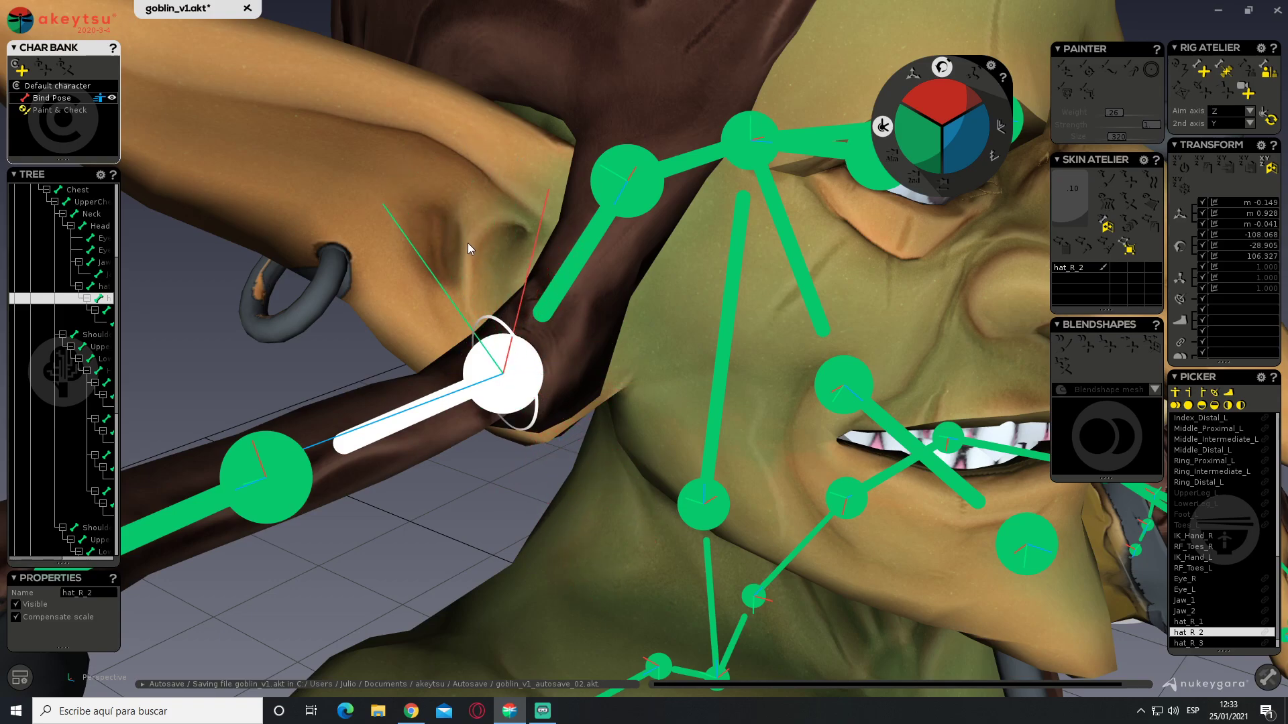
middle_click_drag(486, 307, 627, 257, "alt")
left_click_drag(627, 256, 640, 367, "alt")
middle_click_drag(634, 436, 578, 414)
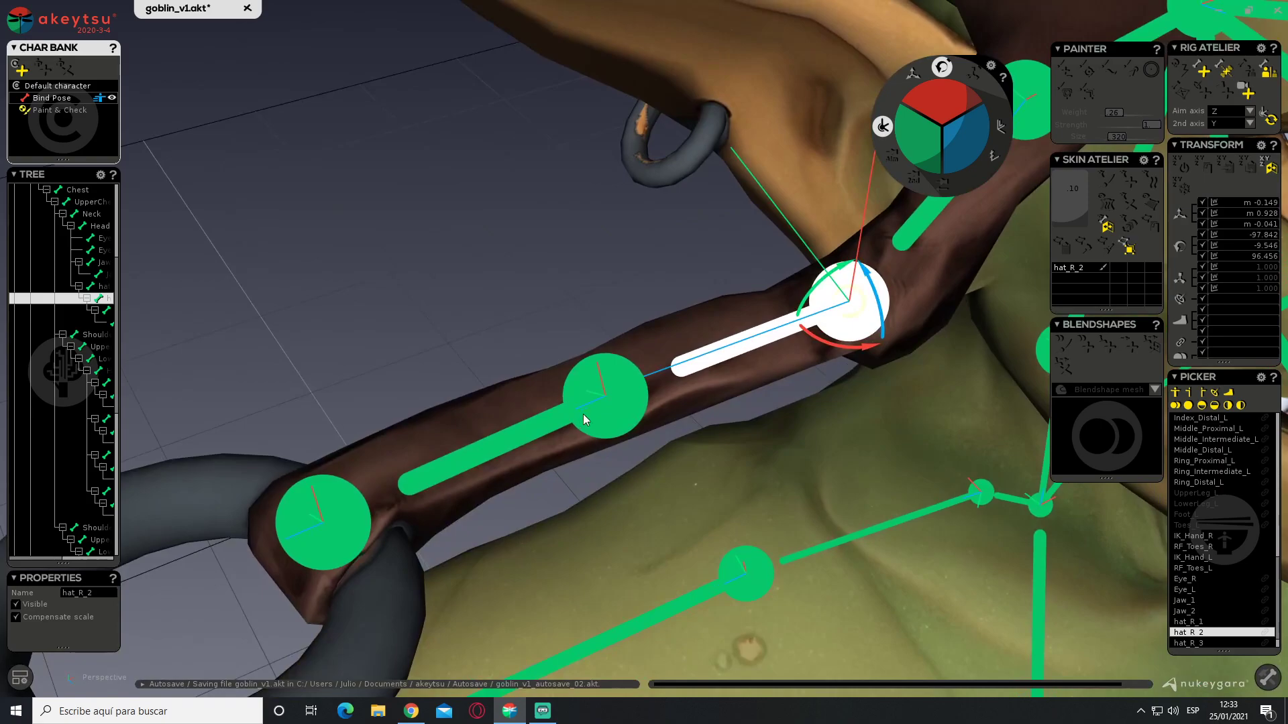
Reorient hat_R_3 in the bind pose so its axes line up with the middle of the strap
left_click(625, 413)
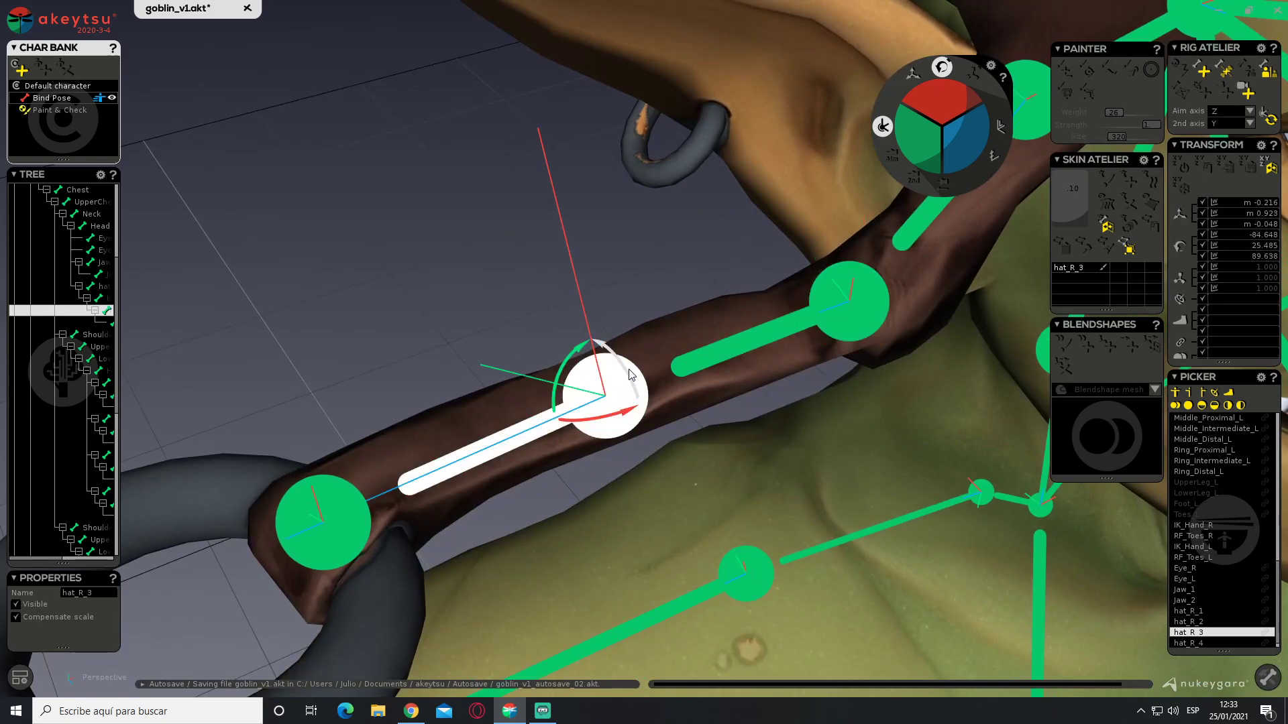
left_click_drag(646, 407, 644, 412)
left_click_drag(649, 411, 695, 392, "alt")
middle_click_drag(652, 393, 790, 333)
Reorient hat_R_4 in the bind pose to about -86, -8 and 89 degrees at the strap's ring end
left_click(534, 373)
middle_click_drag(534, 373, 394, 310)
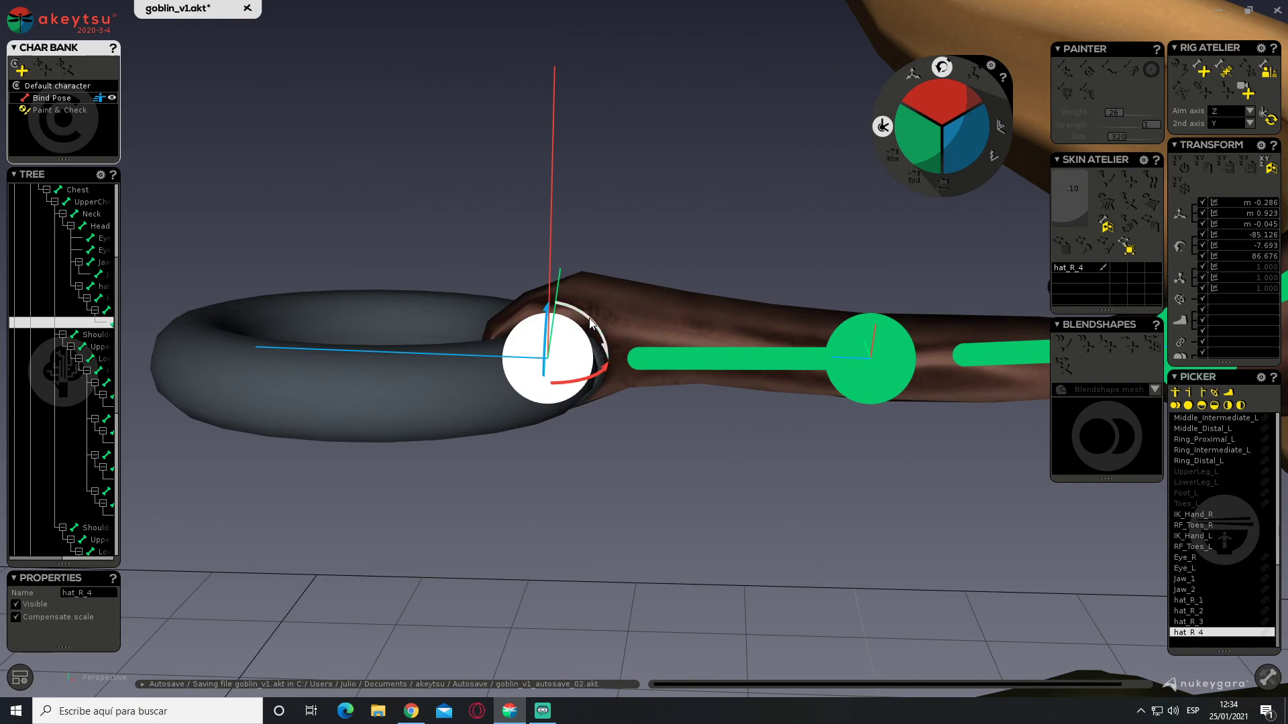
middle_click_drag(586, 318, 632, 271)
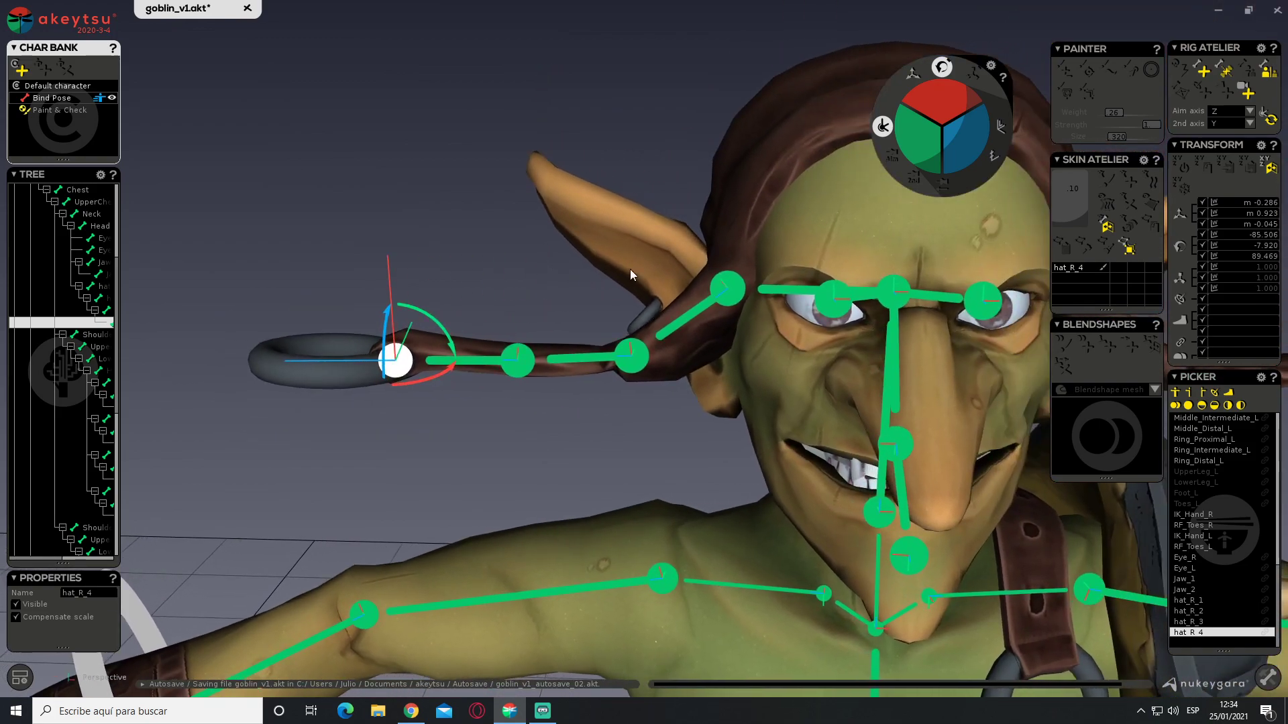
Return to Paint & Check and rotate hat_R_1 about -7 degrees in X to test the strap's base
left_click(54, 112)
left_click(720, 327)
middle_click_drag(720, 327, 849, 411)
mouse_move(686, 360)
left_mouse_down()
mouse_move(696, 364)
mouse_move(674, 355)
mouse_move(706, 370)
mouse_move(670, 358)
mouse_move(710, 368)
mouse_move(673, 360)
mouse_move(692, 380)
mouse_move(667, 366)
left_mouse_up()
Paint away the excess hat_R_1 weights on the hat above the ear and toward the forehead
left_click(1110, 179)
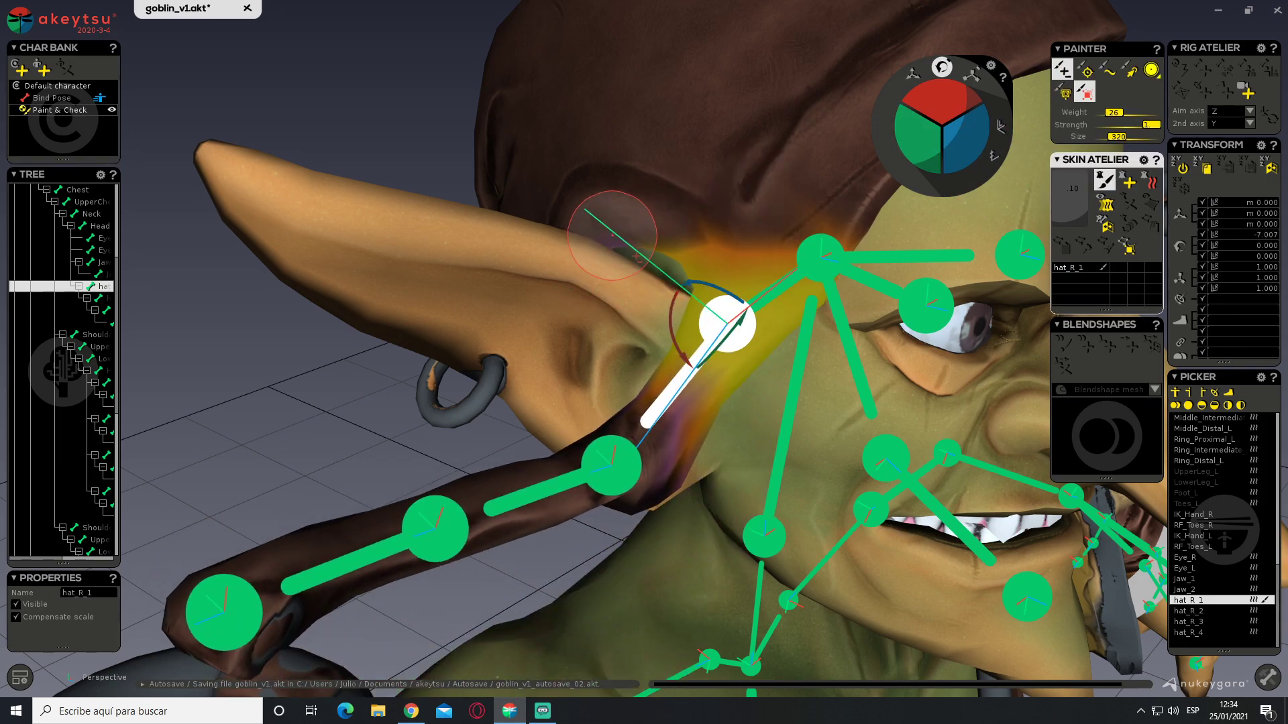
left_click_drag(686, 215, 847, 235)
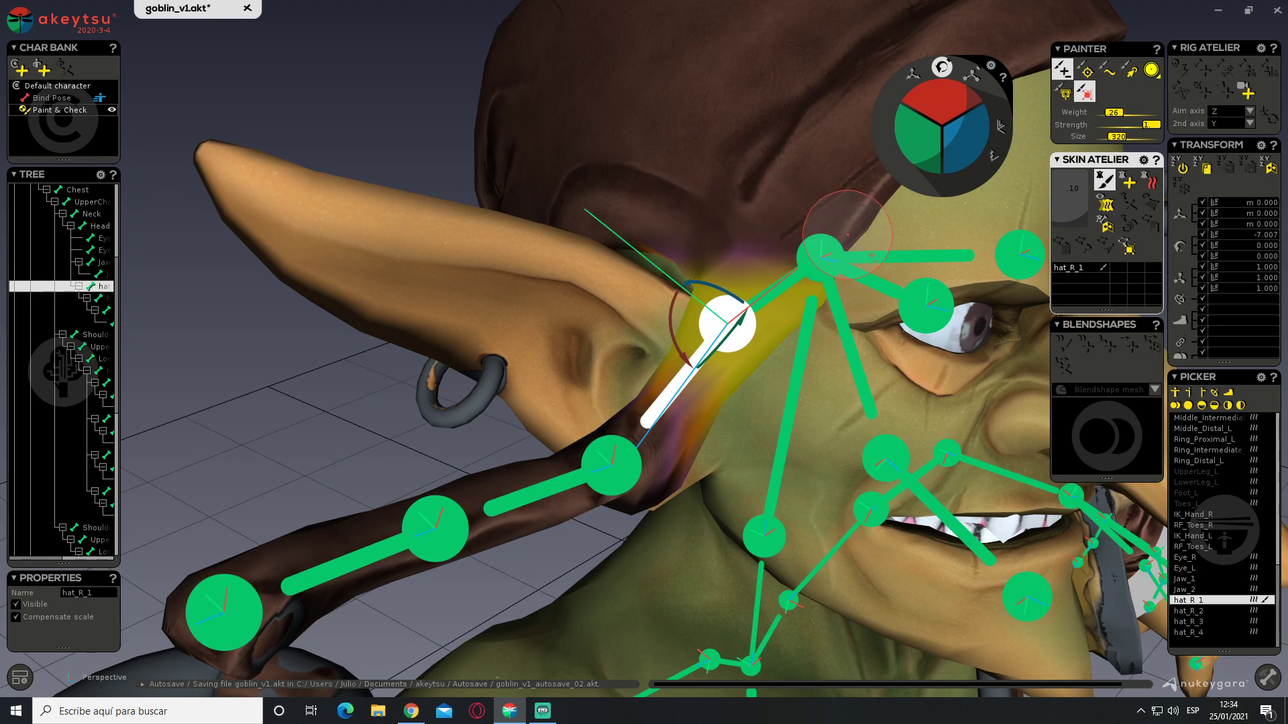
mouse_move(834, 289)
left_mouse_down()
mouse_move(821, 246)
mouse_move(672, 228)
left_mouse_up()
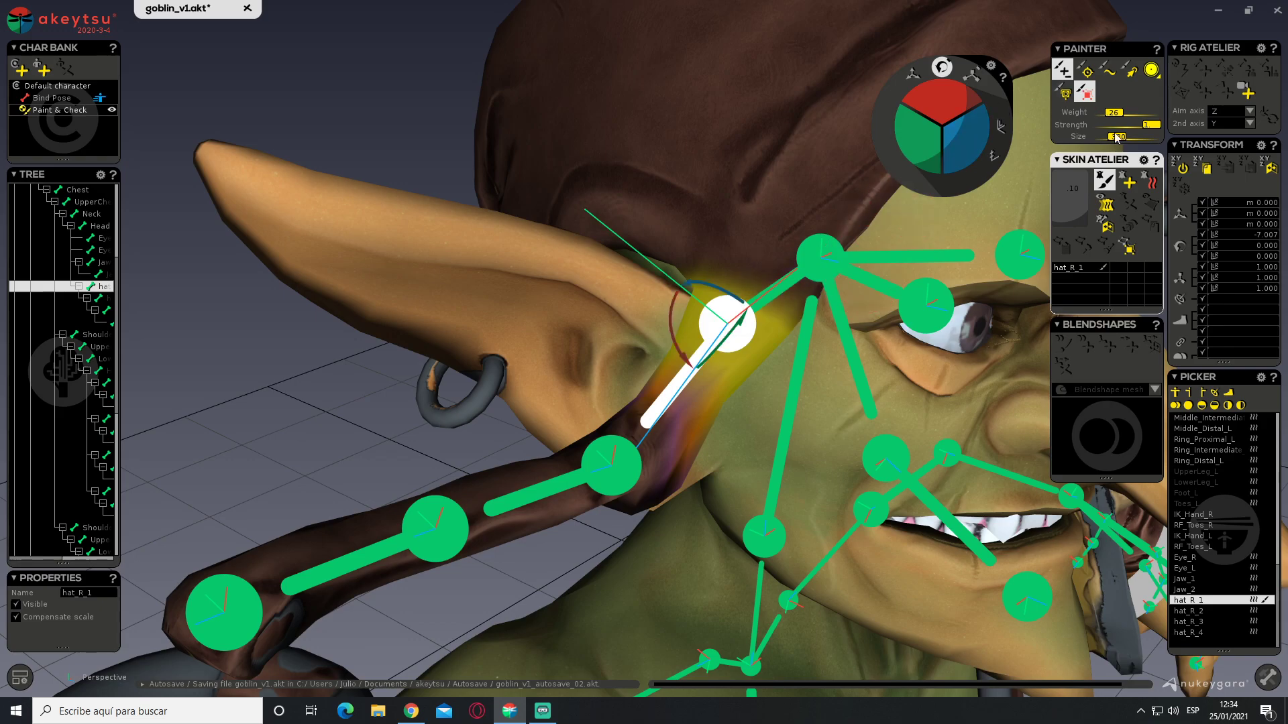
middle_click_drag(676, 355, 668, 346)
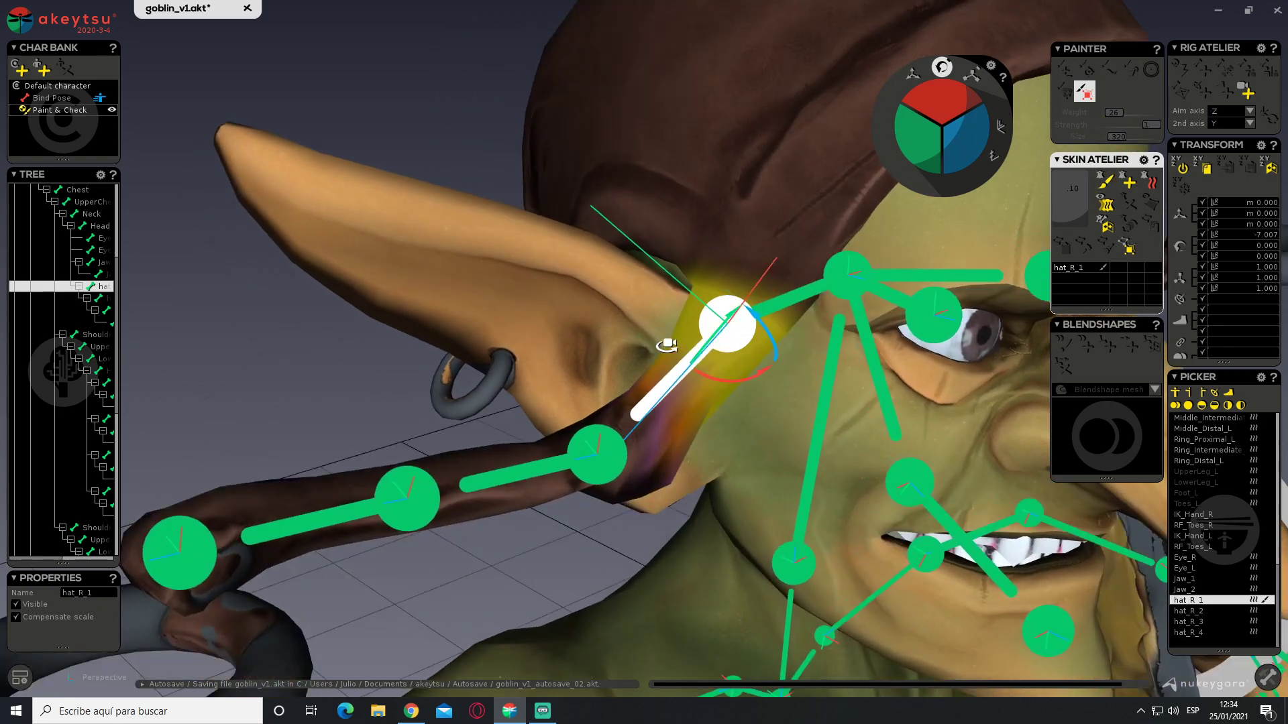
Try further rotations of hat_R_1 and hat_R_2 to test the strap's bending, and undo them
mouse_move(755, 375)
left_mouse_down()
mouse_move(772, 369)
mouse_move(739, 372)
mouse_move(782, 362)
mouse_move(750, 366)
left_mouse_up()
left_click(593, 448)
middle_click_drag(595, 450, 630, 263)
mouse_move(648, 248)
left_mouse_down()
mouse_move(617, 228)
mouse_move(631, 239)
left_mouse_up()
middle_click_drag(683, 283, 686, 281)
mouse_move(589, 321)
left_mouse_down()
mouse_move(614, 318)
mouse_move(574, 315)
mouse_move(609, 317)
left_mouse_up()
key("ctrl+z")
key("ctrl+z")
key("ctrl+z")
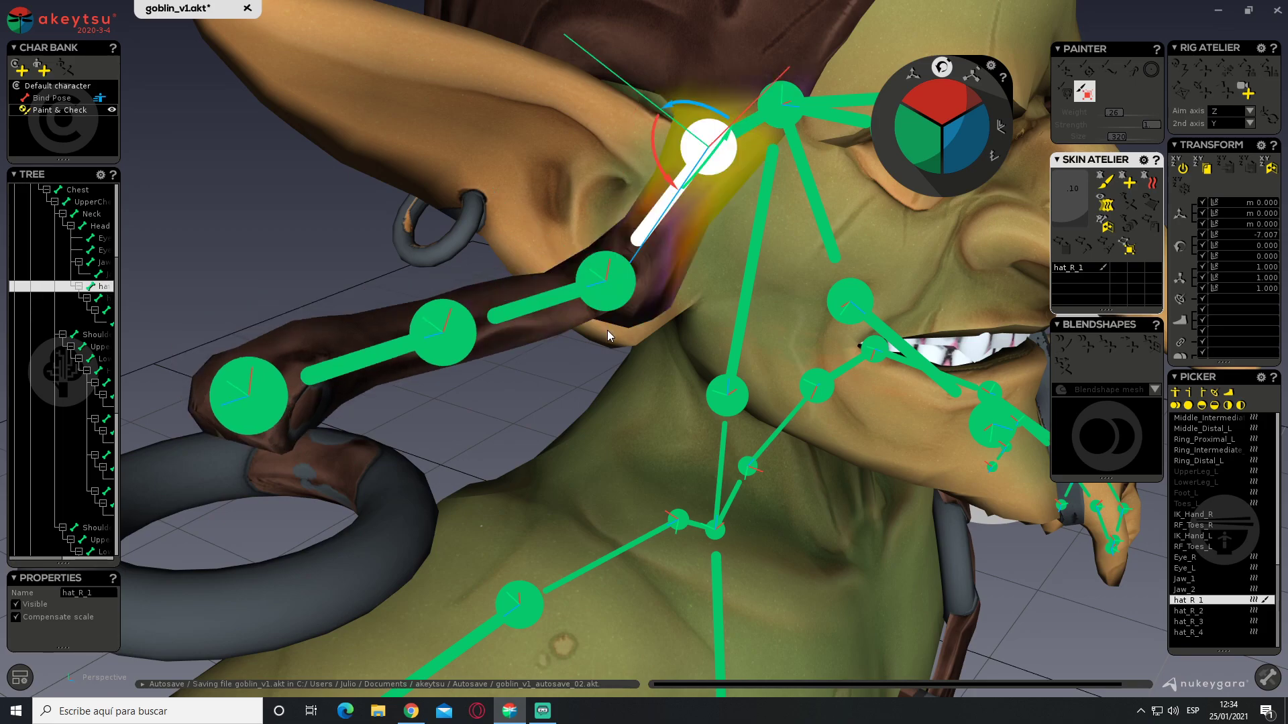
left_click_drag(701, 283, 540, 279, "alt")
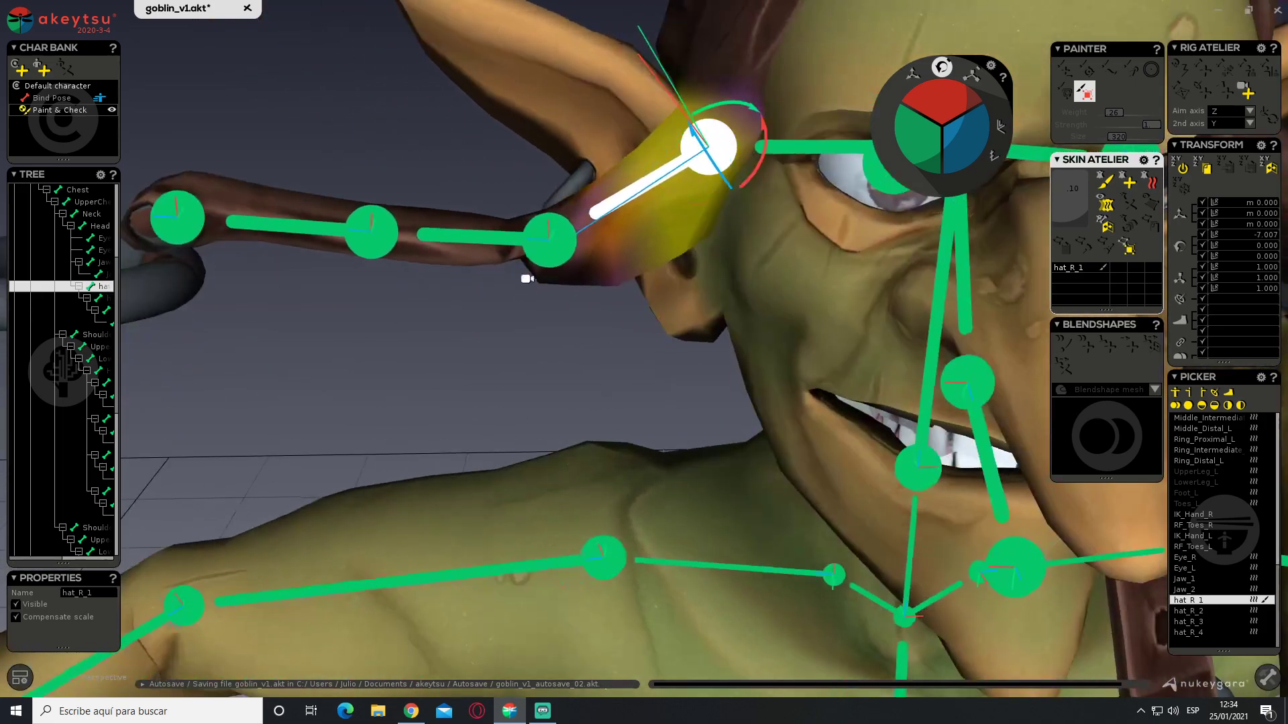
left_click(63, 98)
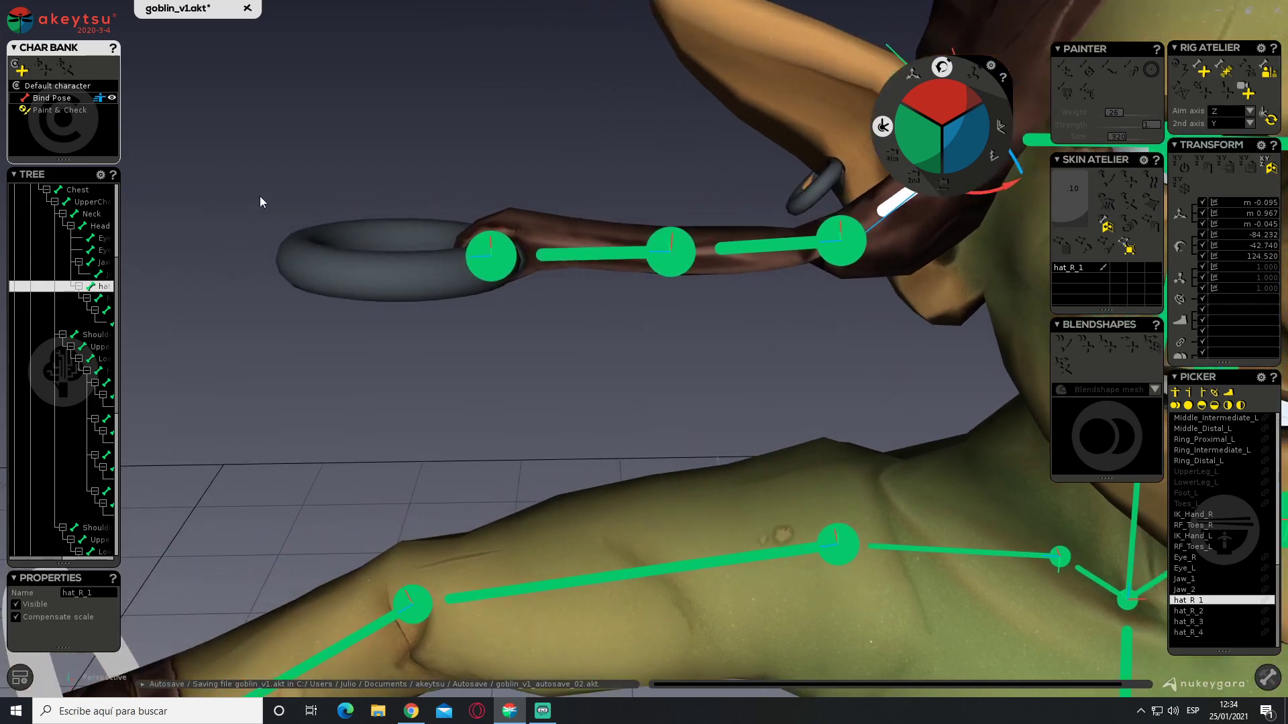
left_click(49, 112)
Select the vertices of the ring at the strap's end, paint full hat_R_4 weights over them, and end painting
mouse_move(453, 295)
left_mouse_down("alt")
mouse_move(487, 340)
mouse_move(523, 338)
mouse_move(618, 292)
left_mouse_up("alt")
left_click(471, 305)
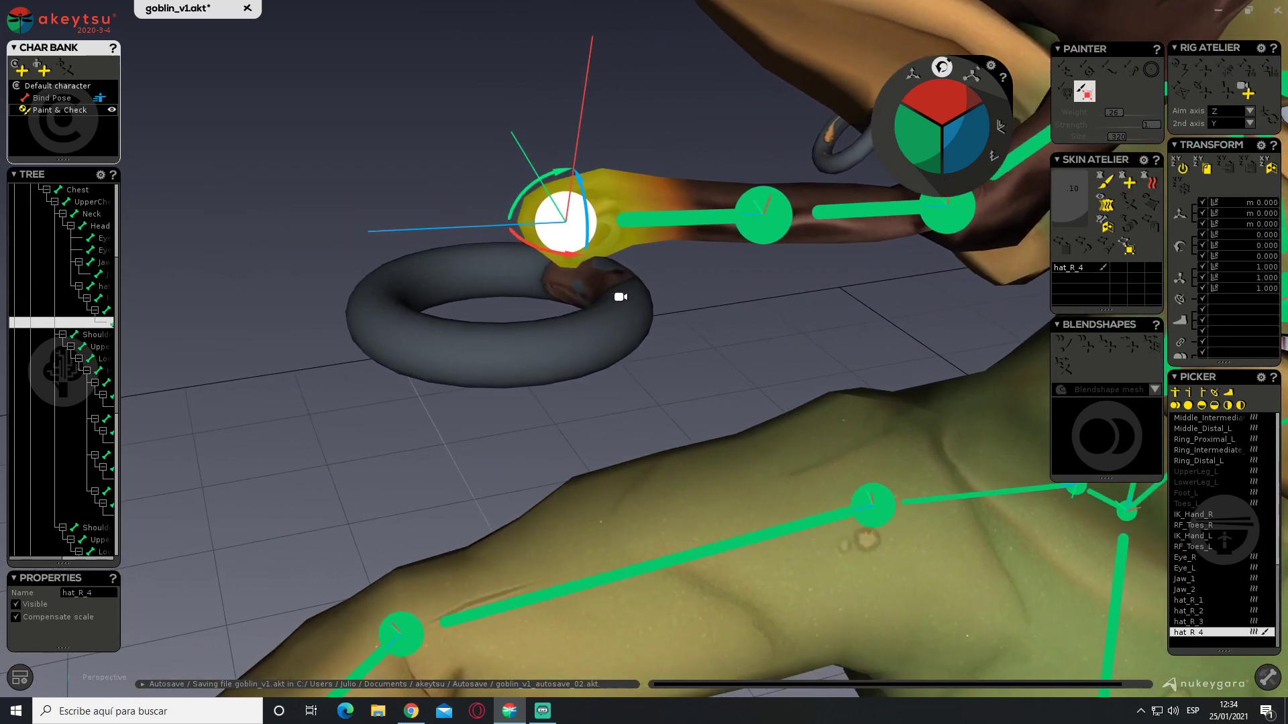
left_click(522, 357)
left_click(571, 231)
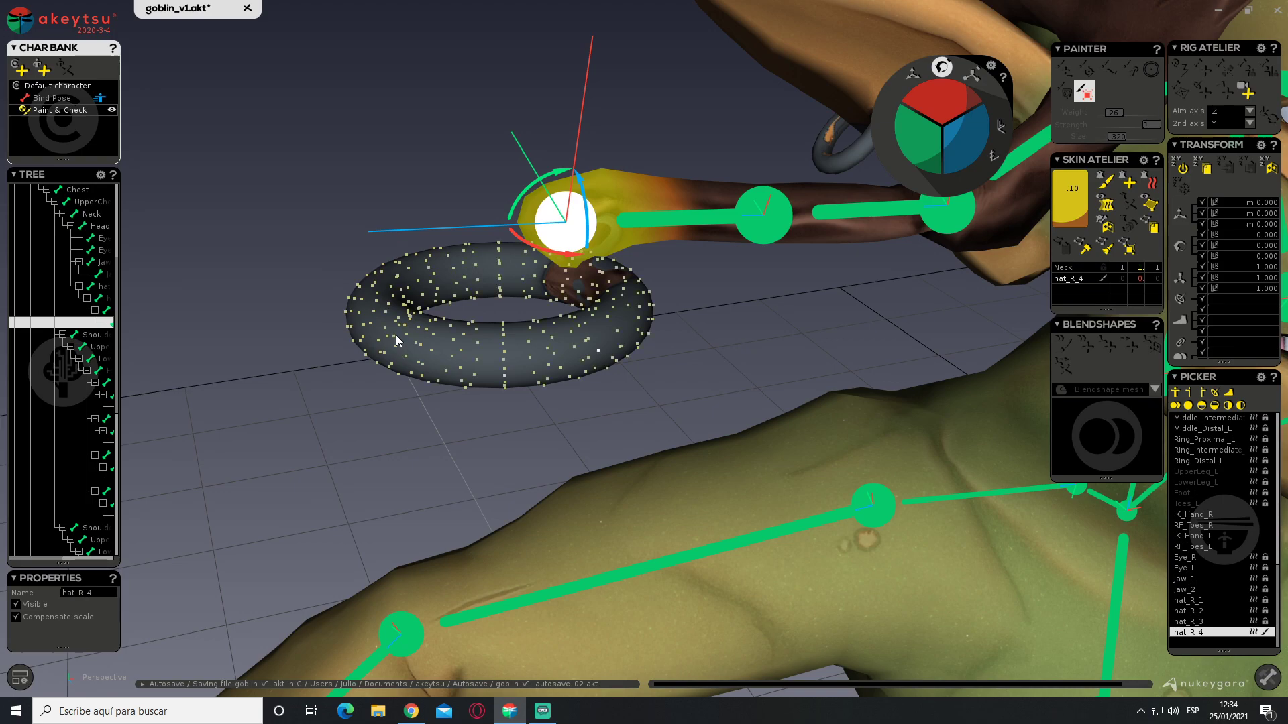
left_click(1105, 179)
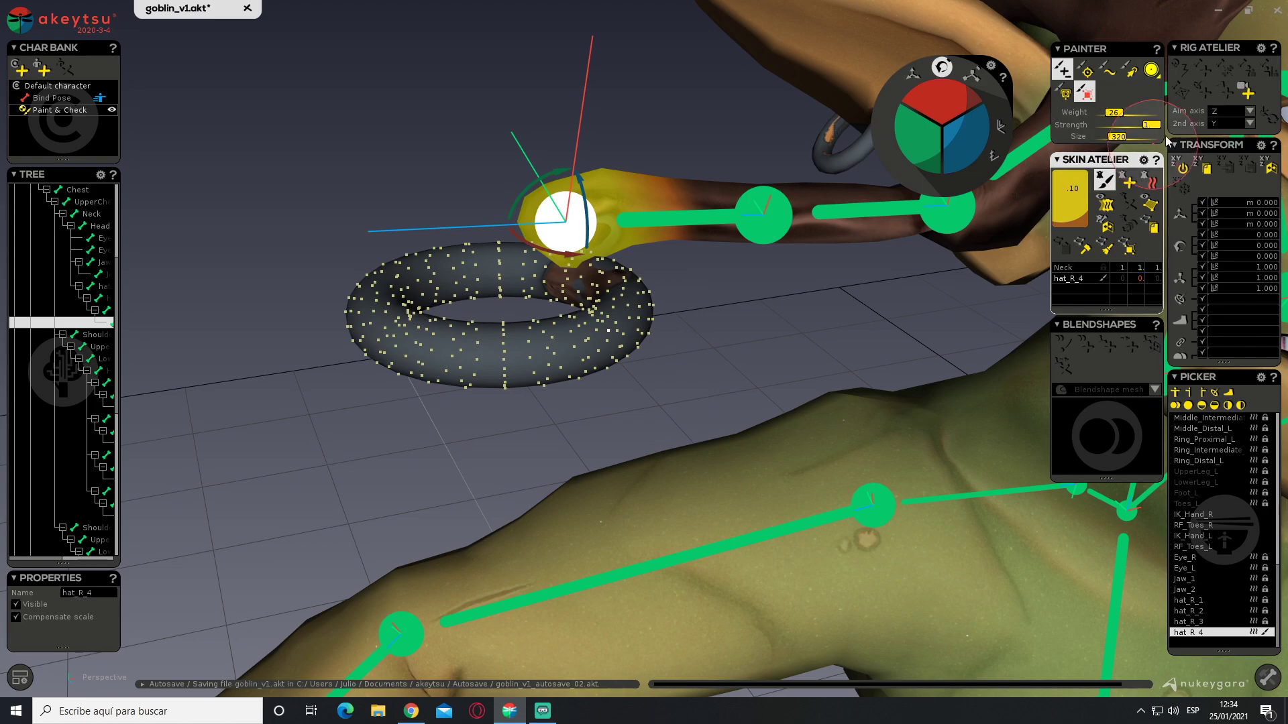
mouse_move(362, 315)
left_mouse_down()
mouse_move(374, 331)
mouse_move(603, 287)
mouse_move(604, 310)
left_mouse_up()
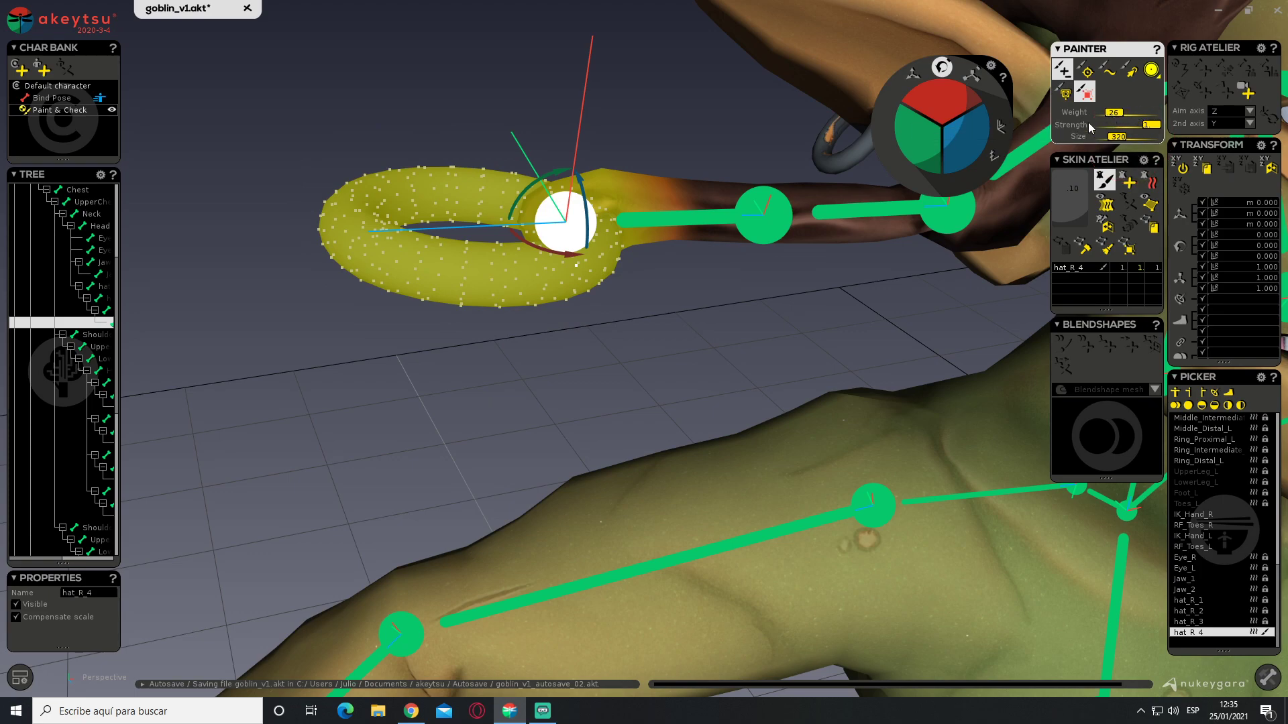
middle_click_drag(595, 249, 463, 300, "alt")
scroll(492, 296, "down", 5)
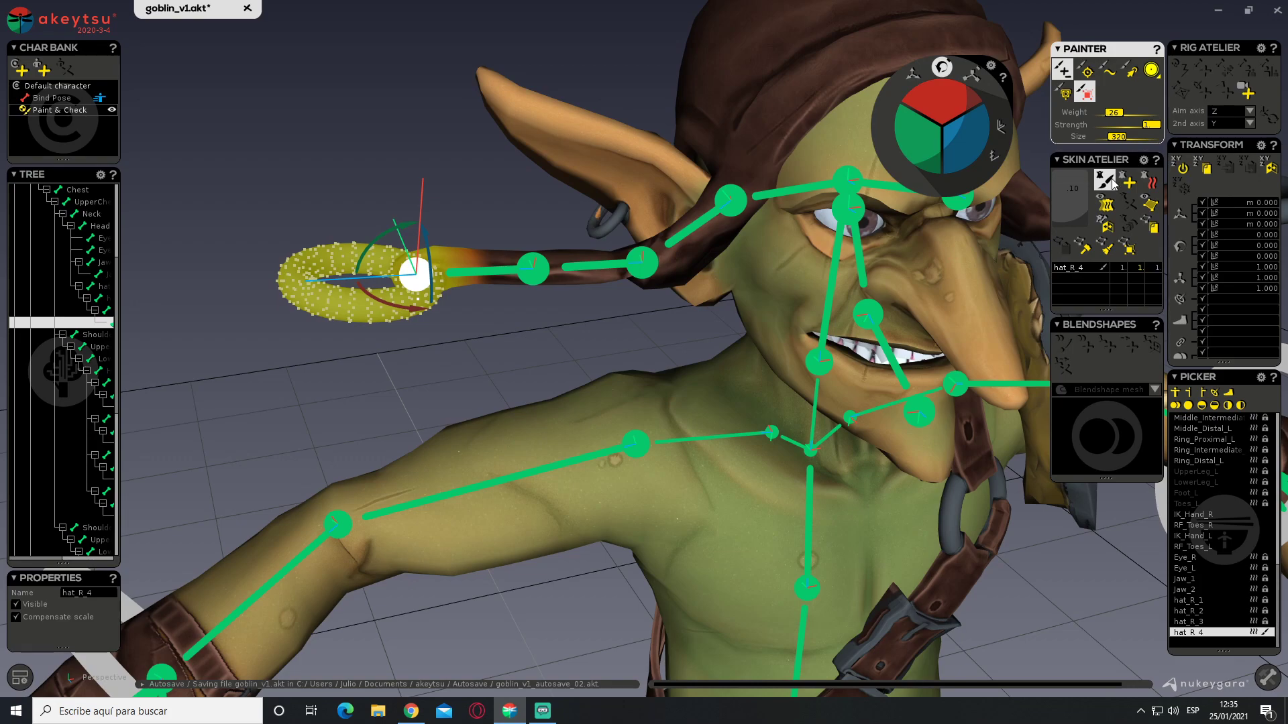
left_click(1112, 181)
Rotate hat_R_3 about -39 degrees in Y to bend the end of the right hat strap
left_click_drag(611, 272, 592, 311, "alt")
left_click(525, 259)
scroll(511, 252, "up", 2)
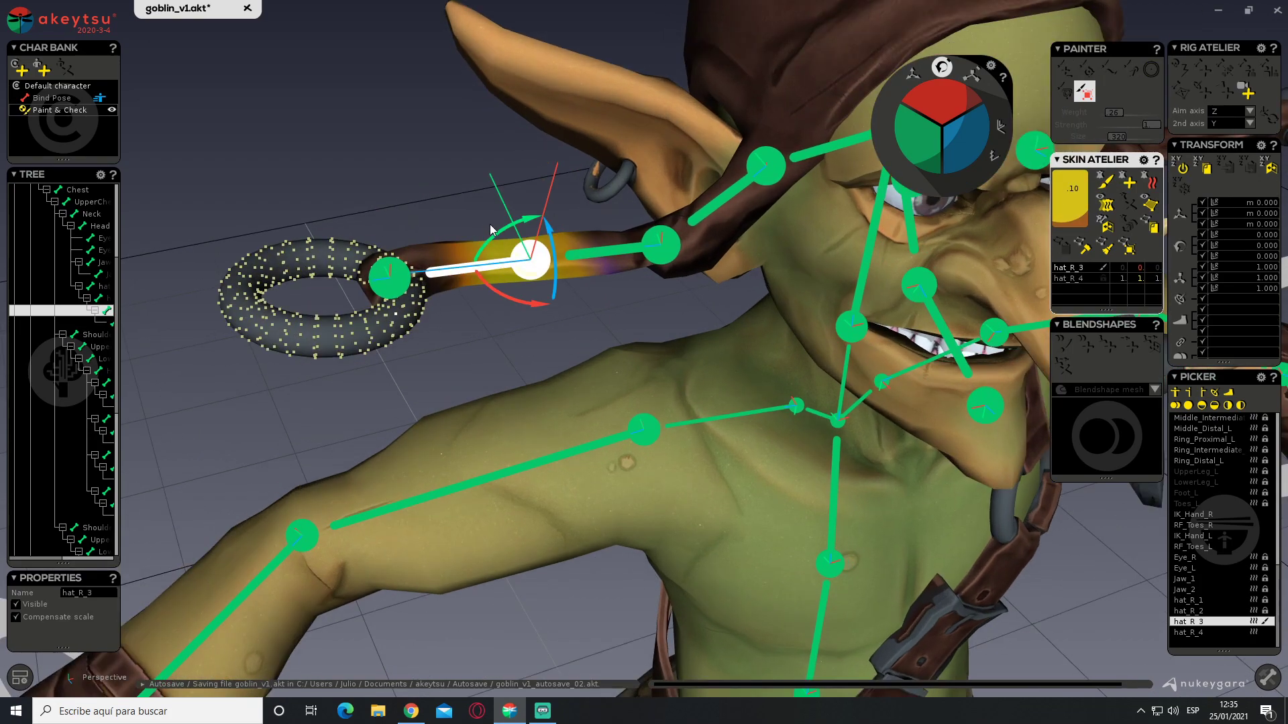
left_click_drag(494, 238, 495, 266)
Set the brush weight to 18 and adjust the hat_R_2 weights on the strap near the hat_R_3 bend
left_click_drag(570, 252, 678, 316, "alt")
left_click(692, 320)
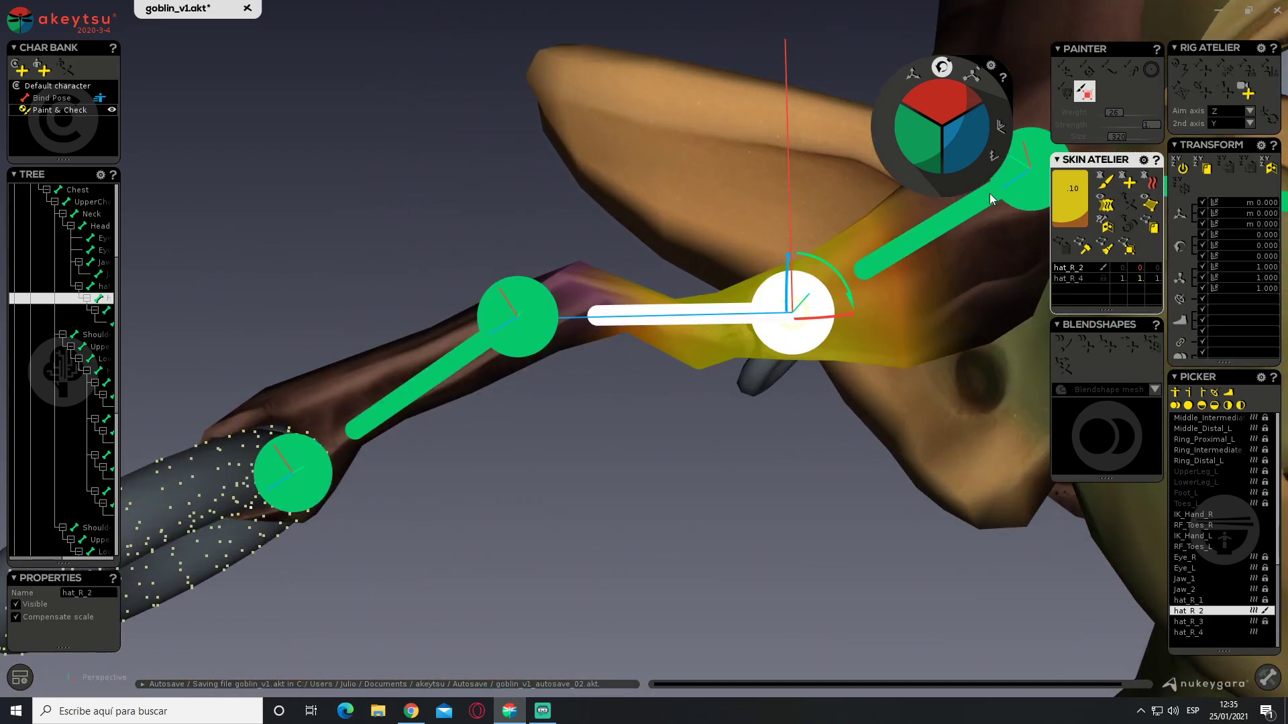
left_click_drag(1111, 116, 1108, 116)
left_click_drag(714, 479, 628, 348, "alt")
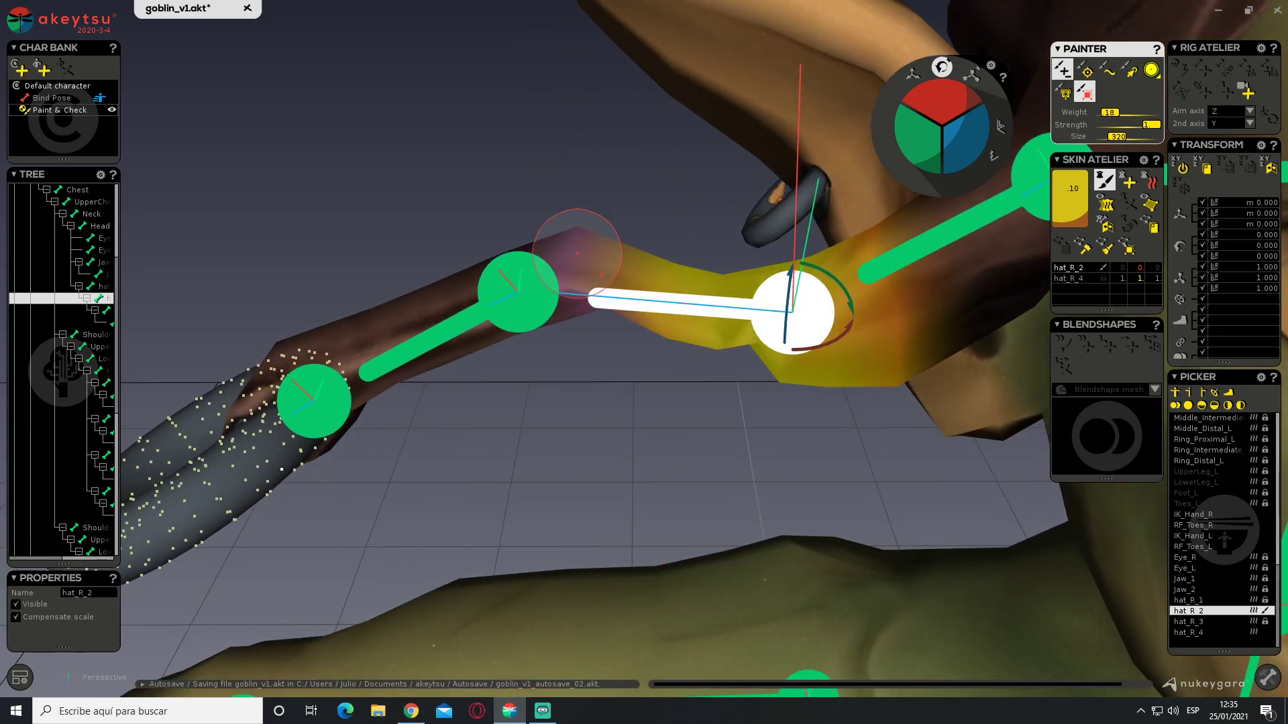
left_click_drag(667, 264, 657, 201, "alt")
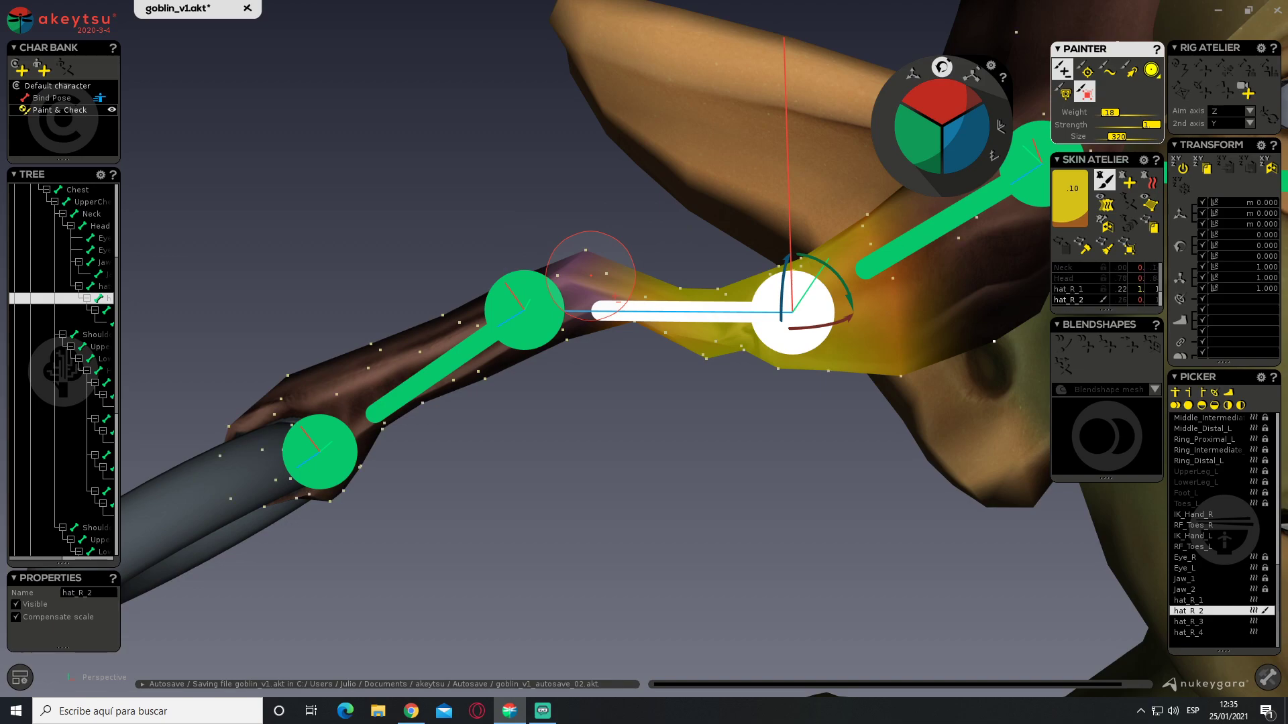
left_click_drag(681, 265, 675, 224, "alt")
left_click_drag(619, 335, 690, 488, "alt")
left_click_drag(616, 402, 519, 341, "alt")
Paint hat_R_3 weights around its bend, blending toward hat_R_2, and end weight painting
left_click(507, 299)
left_click_drag(534, 219, 624, 322, "alt")
left_click_drag(684, 246, 675, 134, "alt")
left_click_drag(494, 468, 578, 434, "alt")
middle_click_drag(578, 434, 475, 411, "alt")
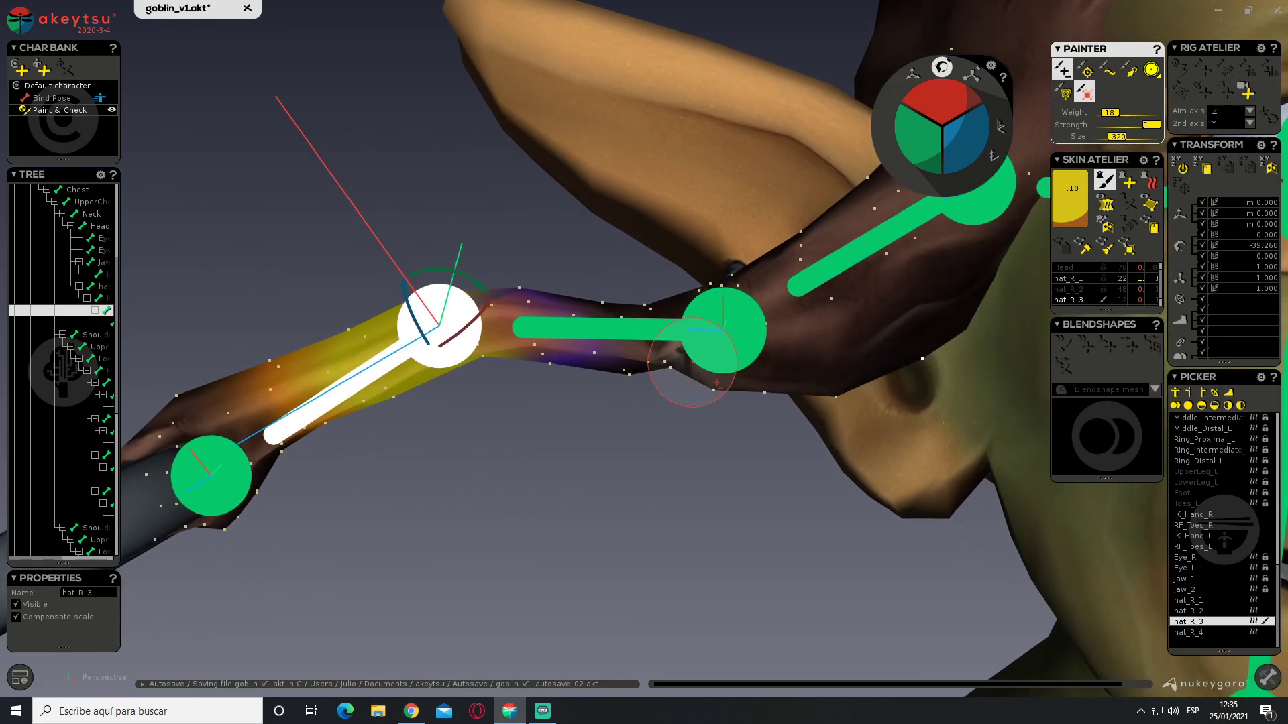
scroll(771, 349, "down", 4)
middle_click_drag(838, 338, 762, 322, "alt")
left_click(1110, 187)
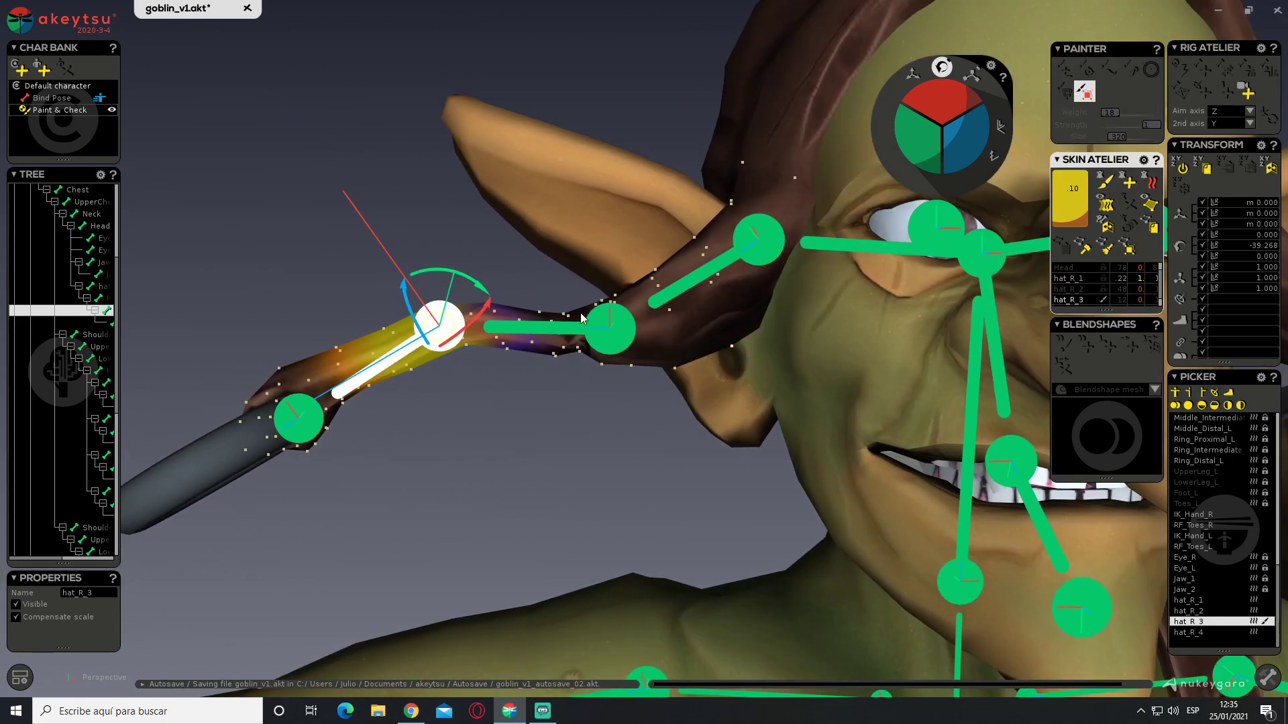
Rotate hat_R_2 about -48 degrees in Y and paint hat_R_1 weights on the strap around that bend
left_click(605, 335)
left_click_drag(651, 290, 599, 237)
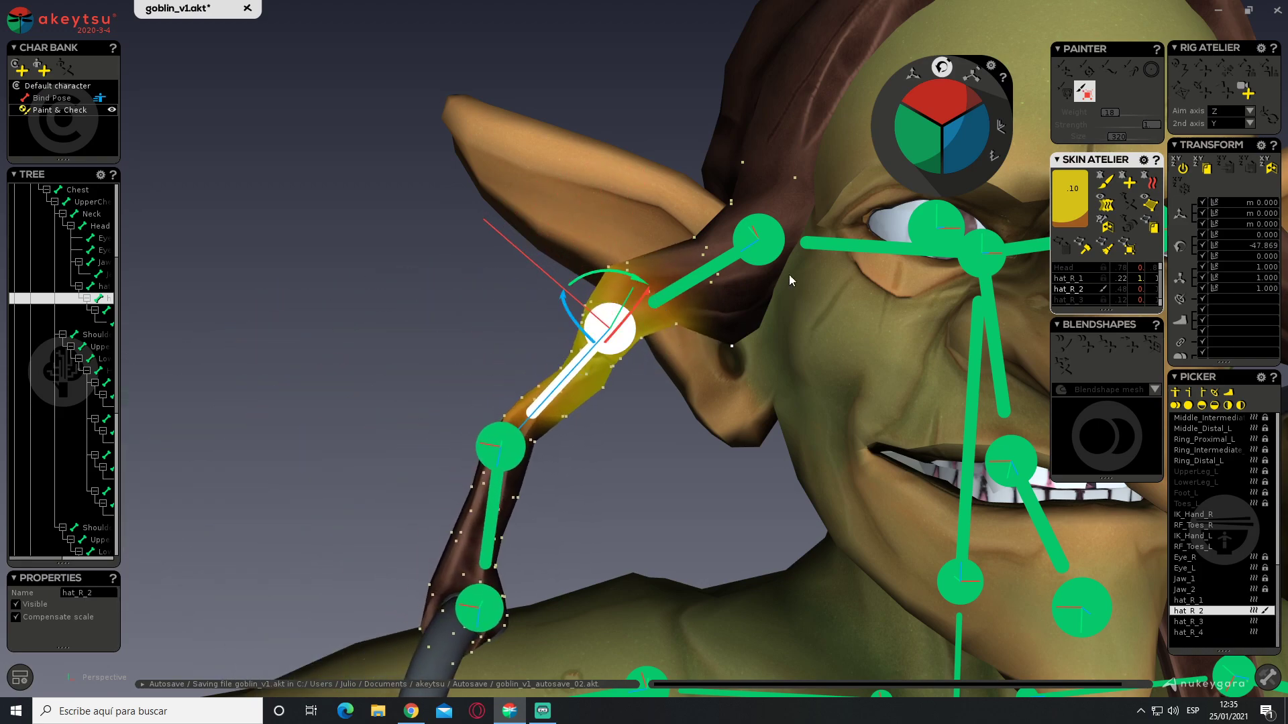
left_click(750, 254)
left_click_drag(695, 312, 729, 426, "alt")
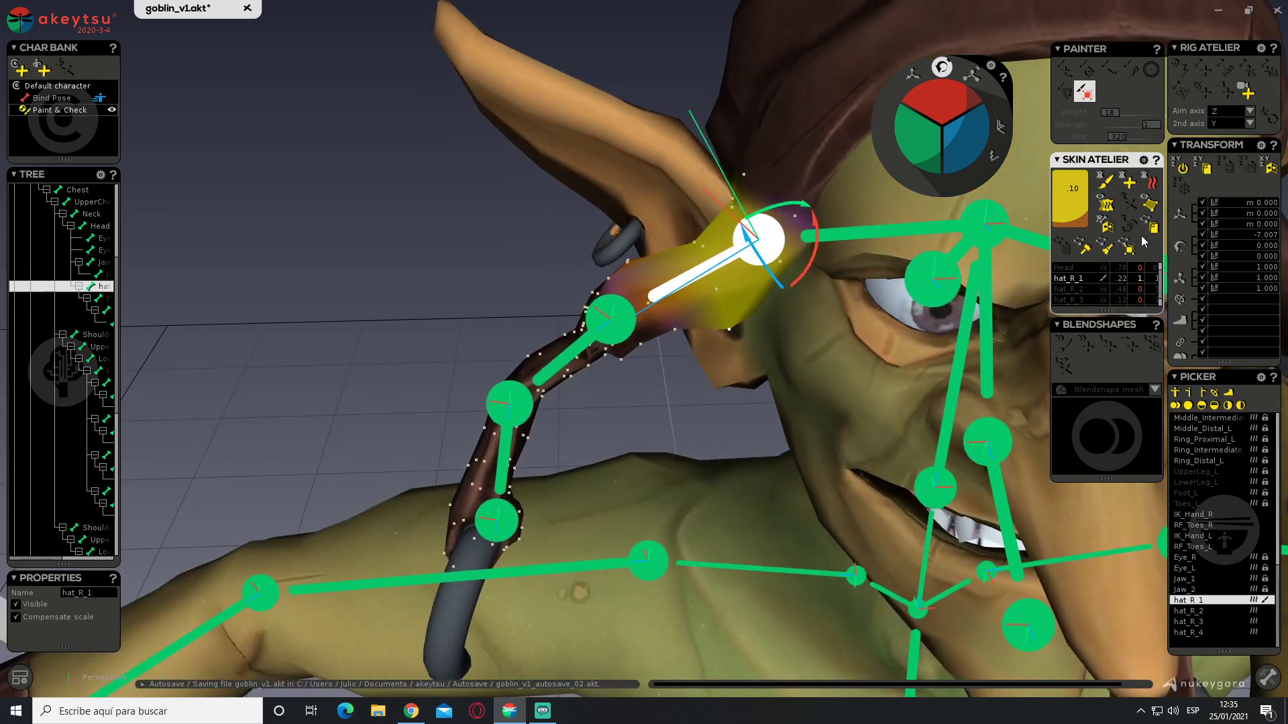
scroll(583, 308, "up", 4)
mouse_move(586, 349)
left_mouse_down("alt")
mouse_move(607, 322)
mouse_move(654, 339)
mouse_move(563, 321)
mouse_move(642, 366)
mouse_move(545, 349)
mouse_move(733, 373)
mouse_move(705, 402)
left_mouse_up("alt")
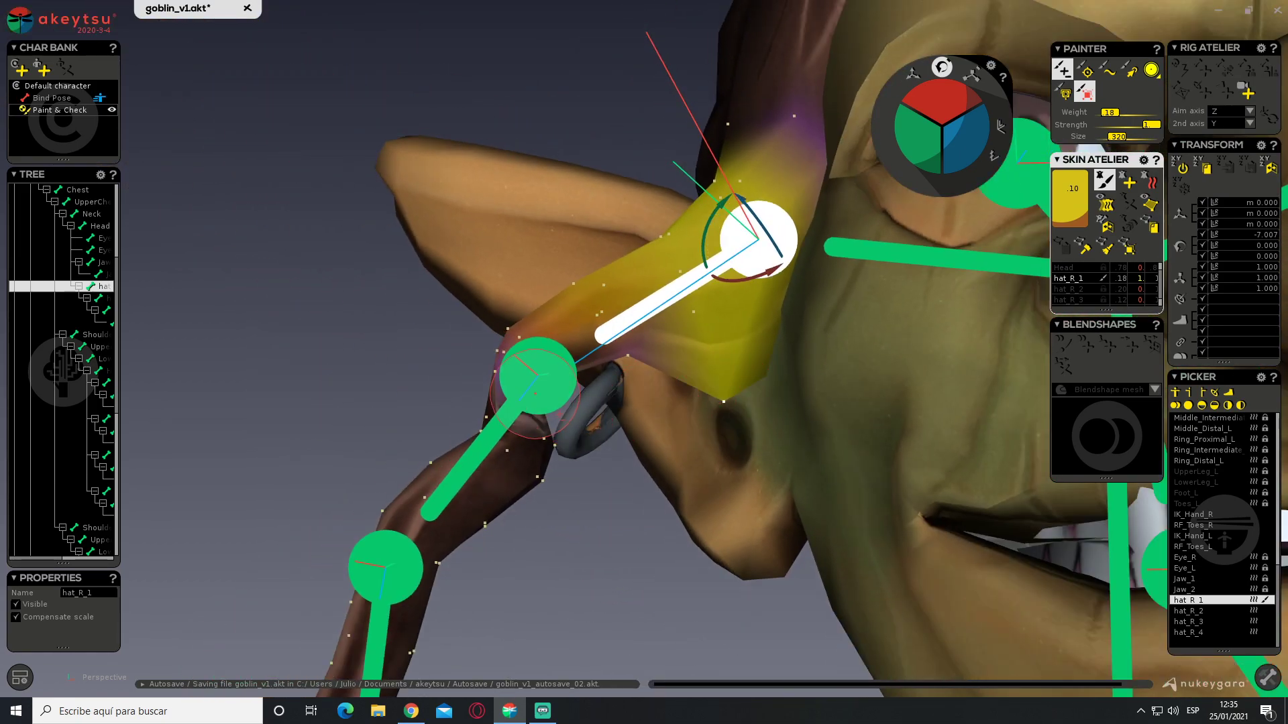
Refine the hat_R_2 weights on the strap vertices around its bend and end weight painting
left_click(539, 375)
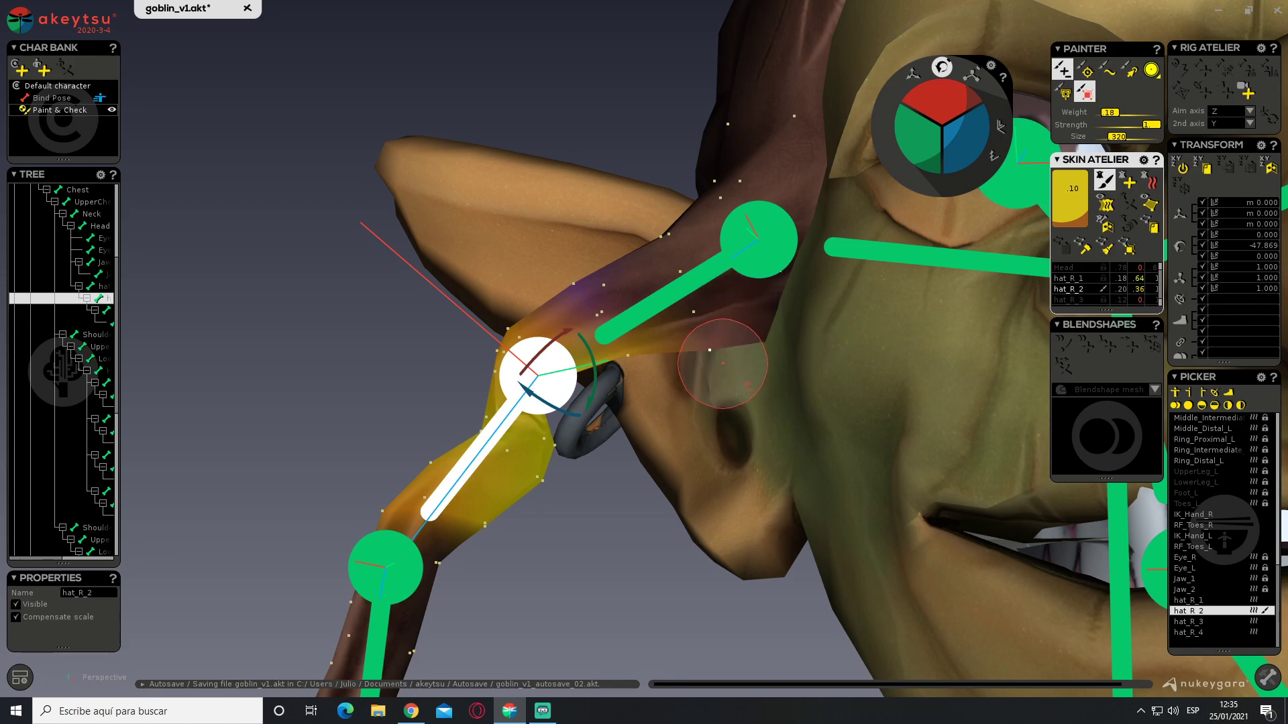
mouse_move(629, 408)
left_mouse_down("alt")
mouse_move(776, 451)
mouse_move(908, 521)
mouse_move(851, 546)
mouse_move(731, 355)
mouse_move(618, 336)
mouse_move(532, 252)
mouse_move(533, 339)
mouse_move(604, 331)
left_mouse_up("alt")
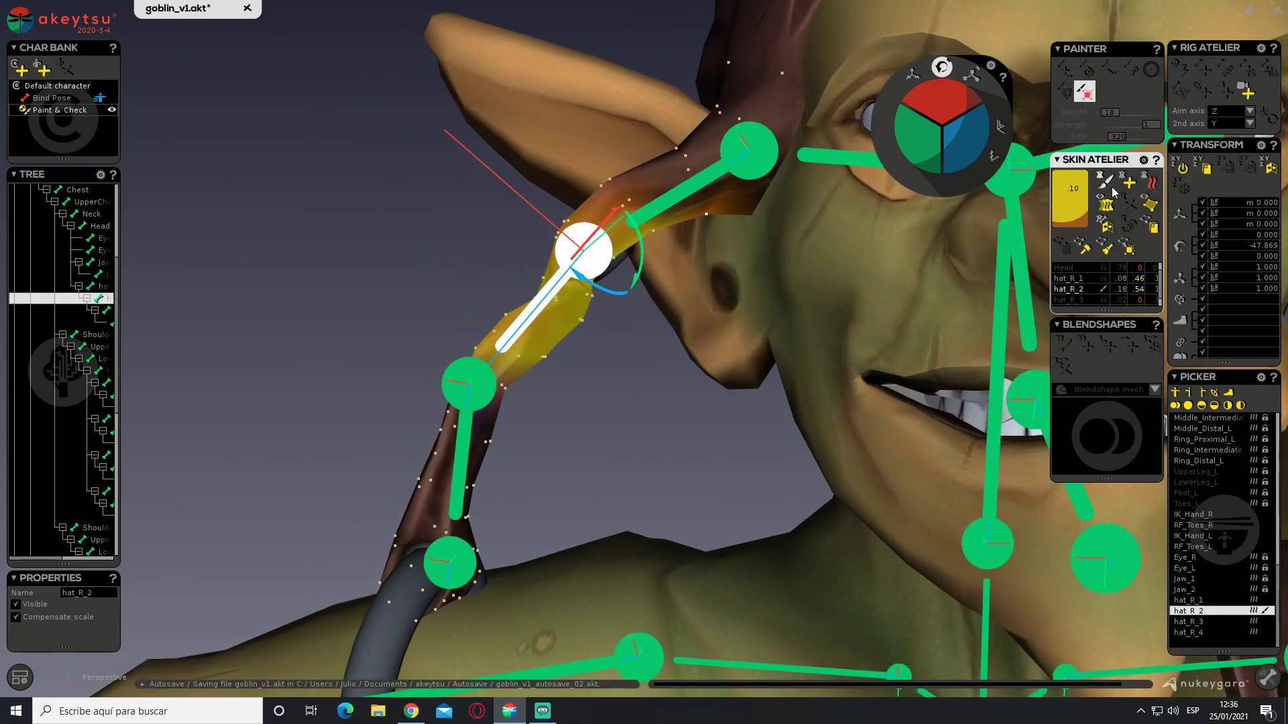
scroll(722, 282, "down", 4)
left_click_drag(721, 282, 743, 324, "alt")
Select hat_R_1 and hide the joints and their local axes in the view
left_click(668, 185)
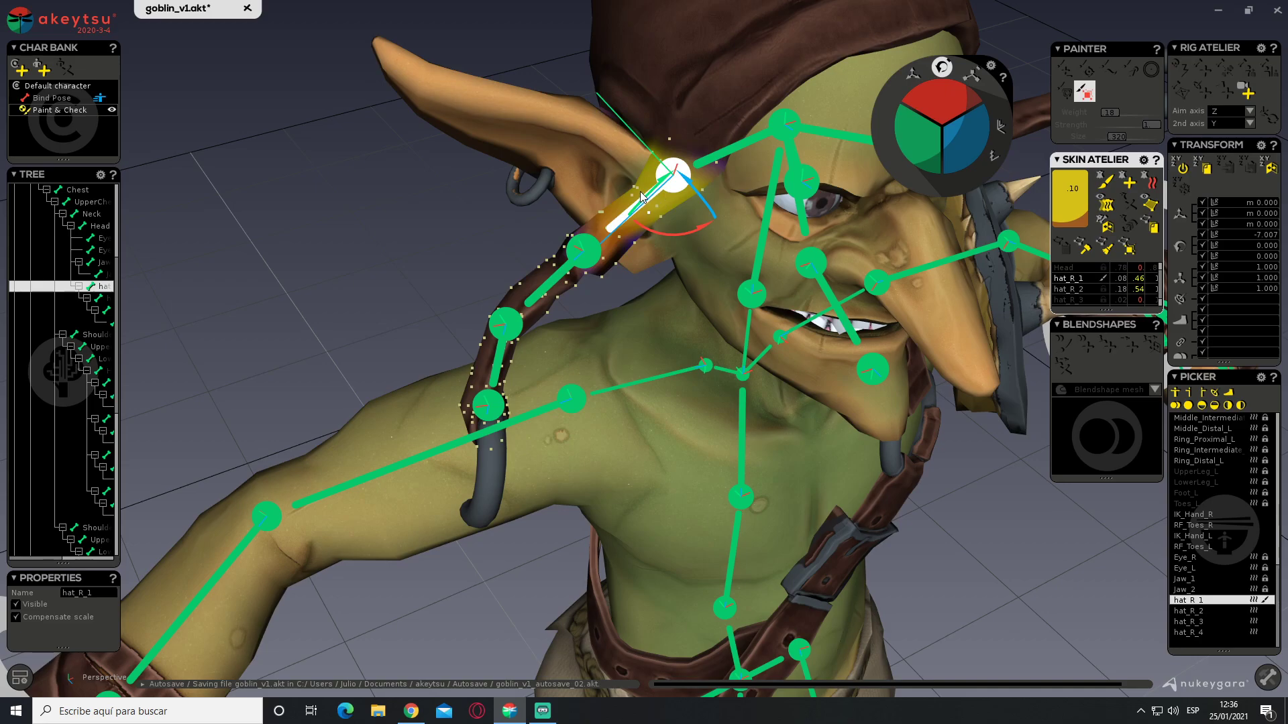
key("b")
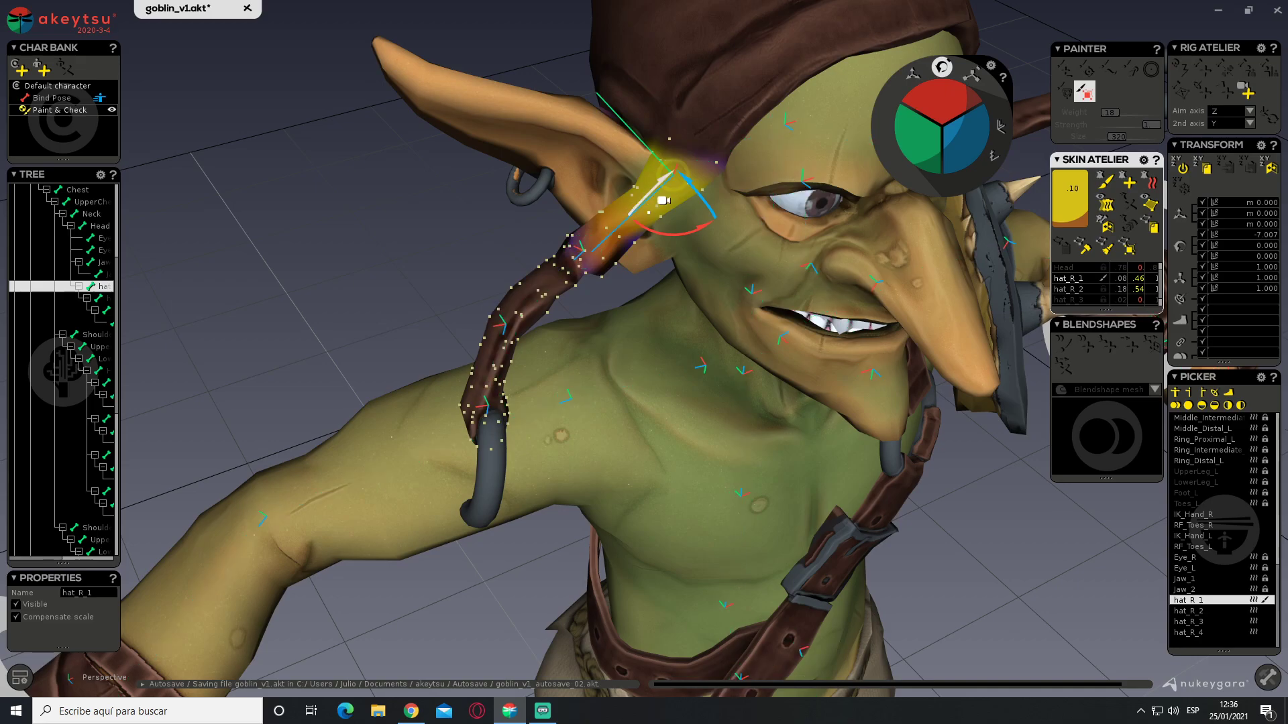
left_click(19, 674)
Rotate hat_R_2 to about 35, -48 and -8 degrees so the strap swings down beside the neck
left_click_drag(709, 286, 772, 224, "alt")
left_click_drag(691, 224, 704, 252, "alt")
left_click(680, 294)
left_click_drag(680, 296, 671, 329, "alt")
left_click_drag(694, 276, 679, 249)
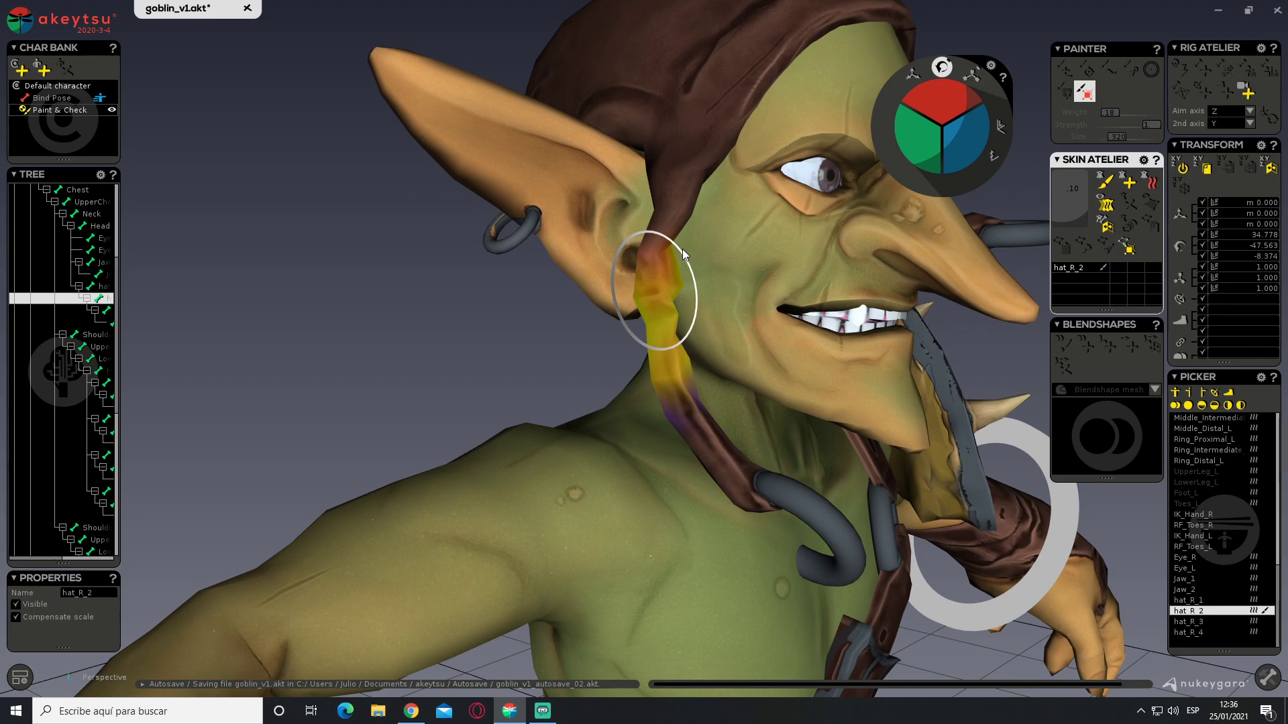
Rotate hat_R_1 to about 28, -38 and 5 degrees to pose the strap's base beside the ear
left_click(692, 179)
left_click_drag(692, 179, 741, 208, "alt")
left_click_drag(652, 226, 781, 377)
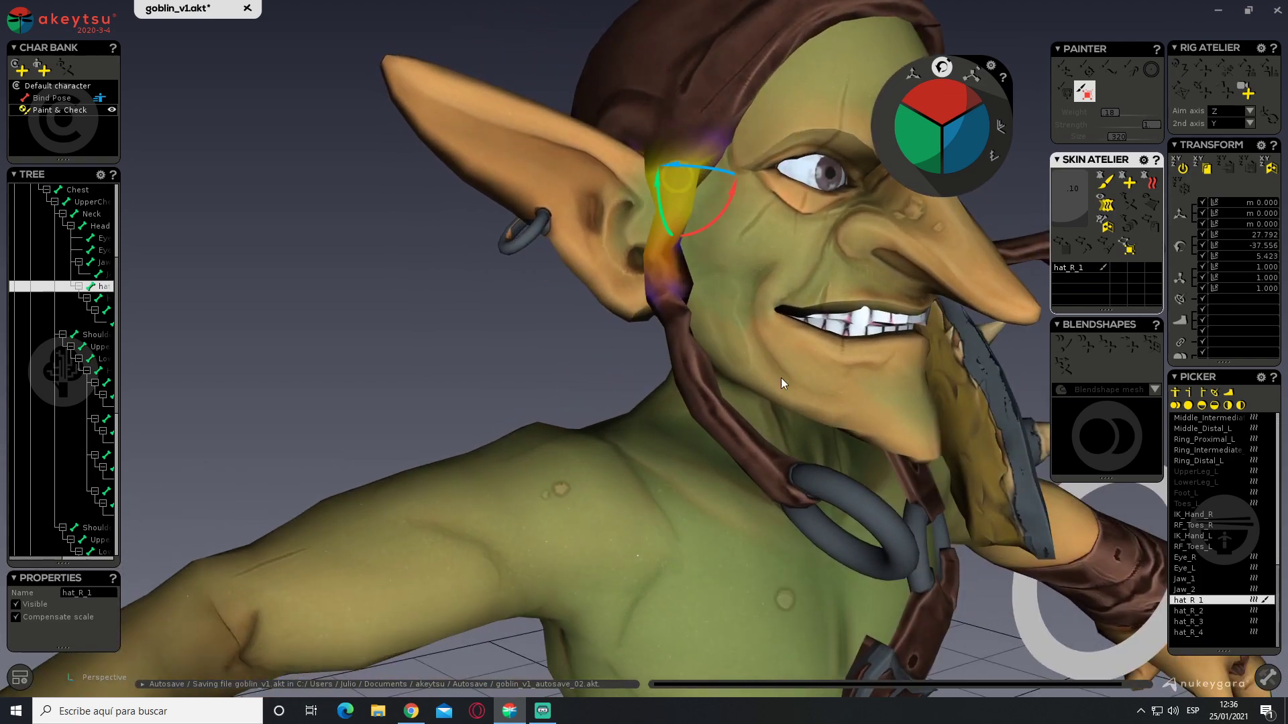
Select hat_R_3 and examine the posed right hat strap from the front
left_click(683, 334)
left_click_drag(697, 341, 754, 495, "alt")
left_click(721, 439)
left_click_drag(836, 416, 555, 290, "alt")
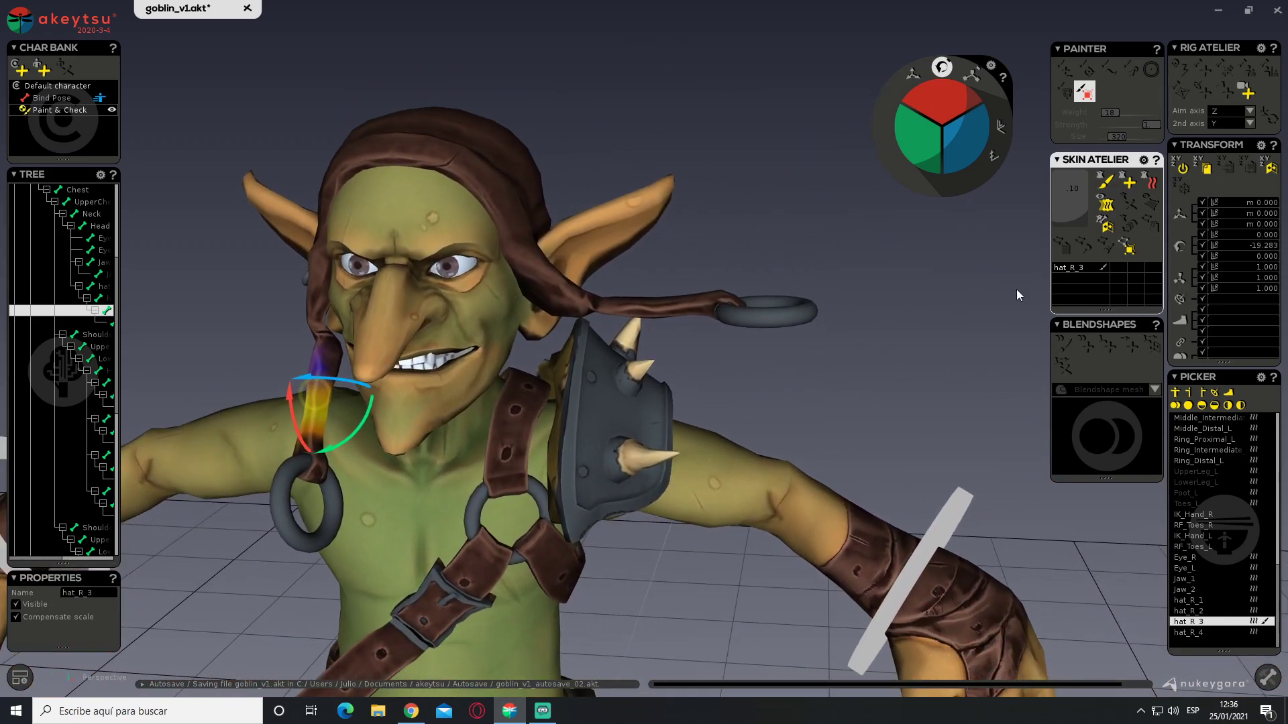
Switch the character back to Bind Pose, show the joints again and select the Head joint
left_click(52, 98)
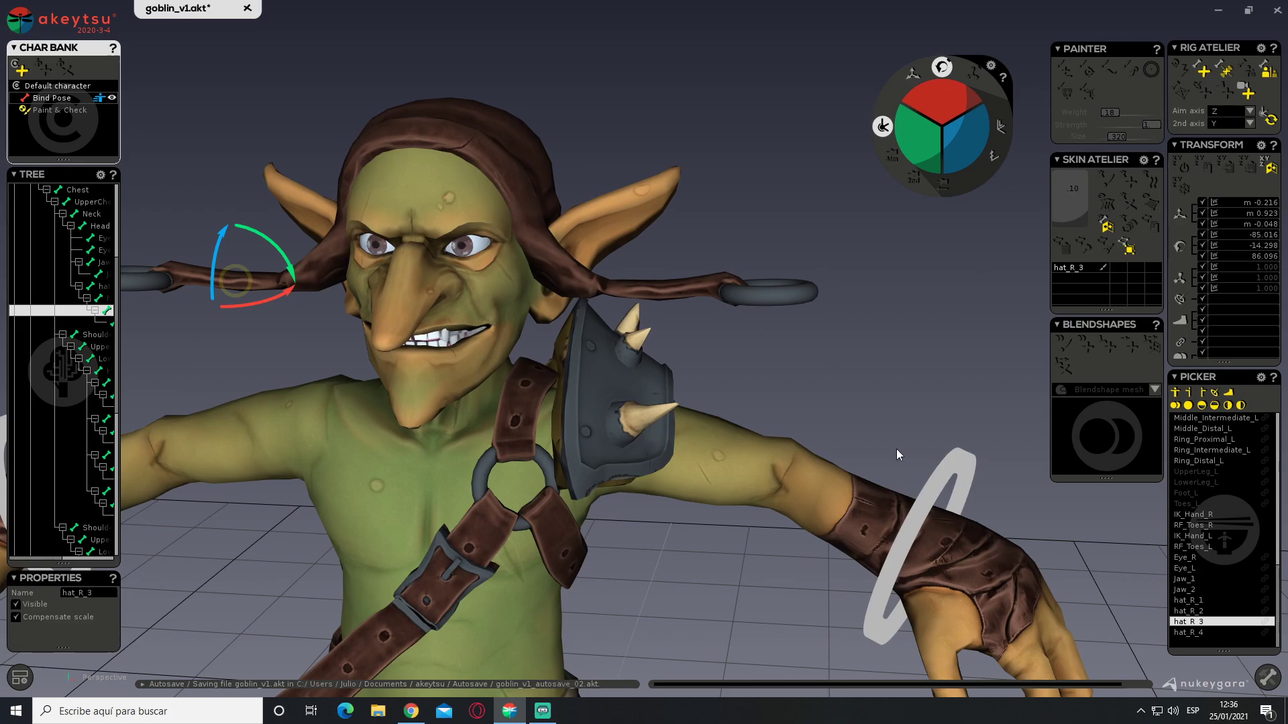
key("x")
left_click_drag(436, 231, 466, 349, "alt")
middle_click_drag(482, 239, 512, 318, "alt")
left_click(480, 309)
scroll(607, 344, "up", 3)
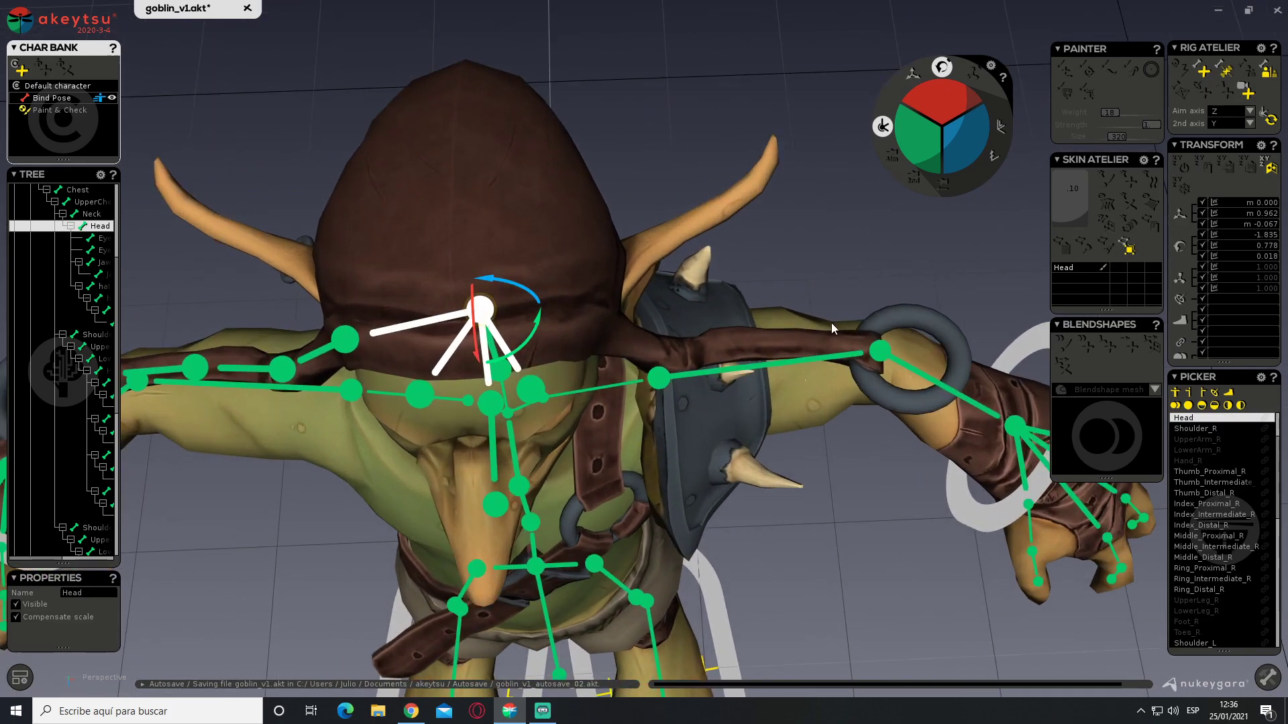
middle_click_drag(738, 314, 673, 273, "alt")
left_click_drag(673, 273, 646, 208, "alt")
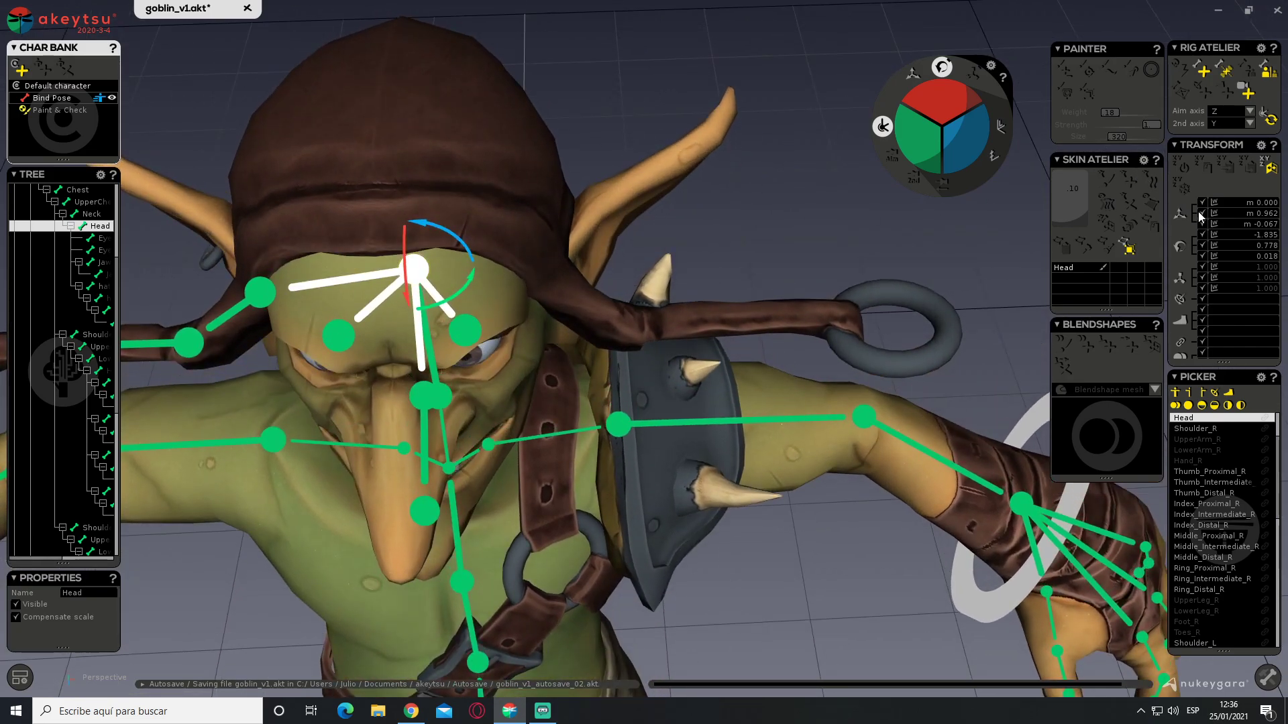
Create a chain of four joints from the Head joint along the left hat strap, ending at its ring
left_click(1199, 74)
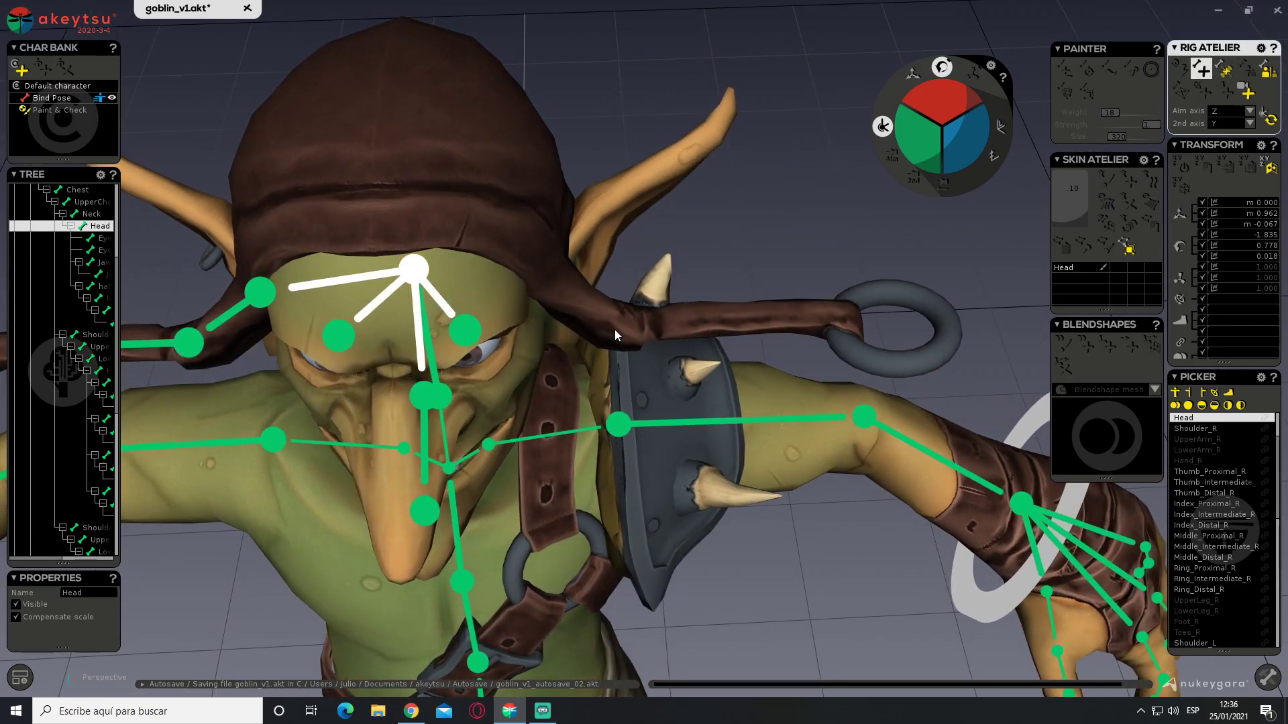
left_click(552, 276)
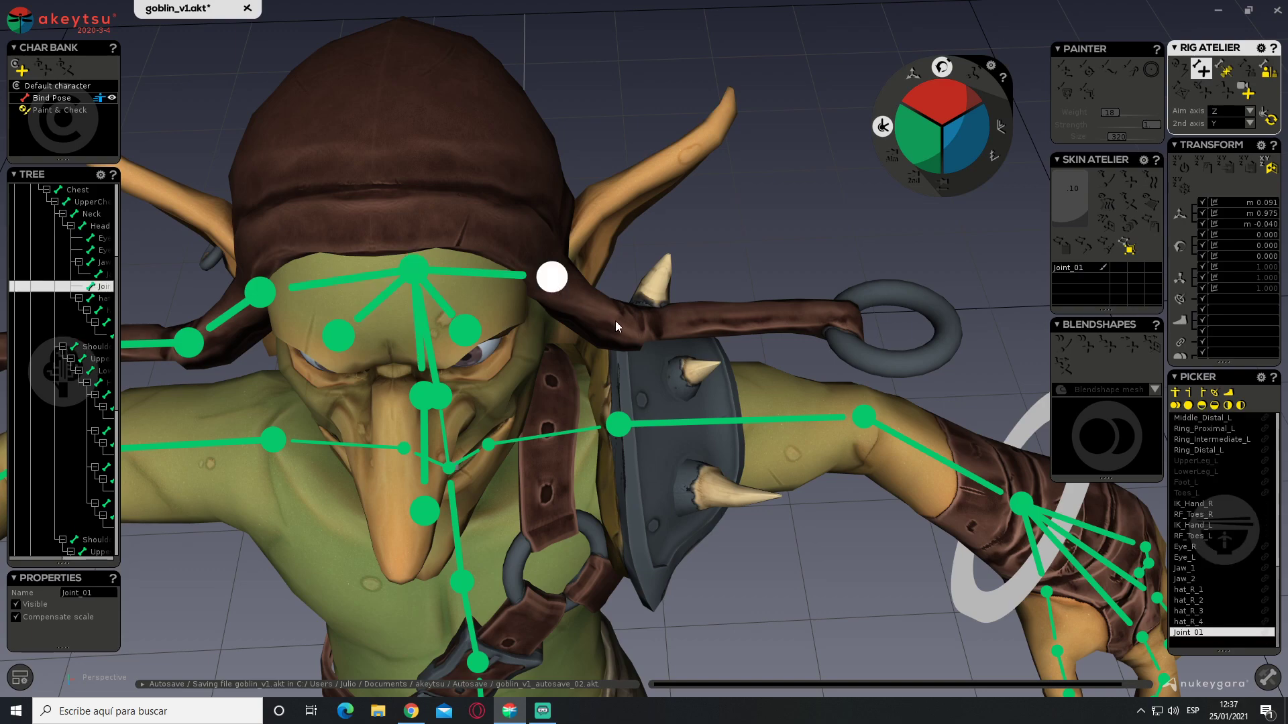
left_click(633, 334)
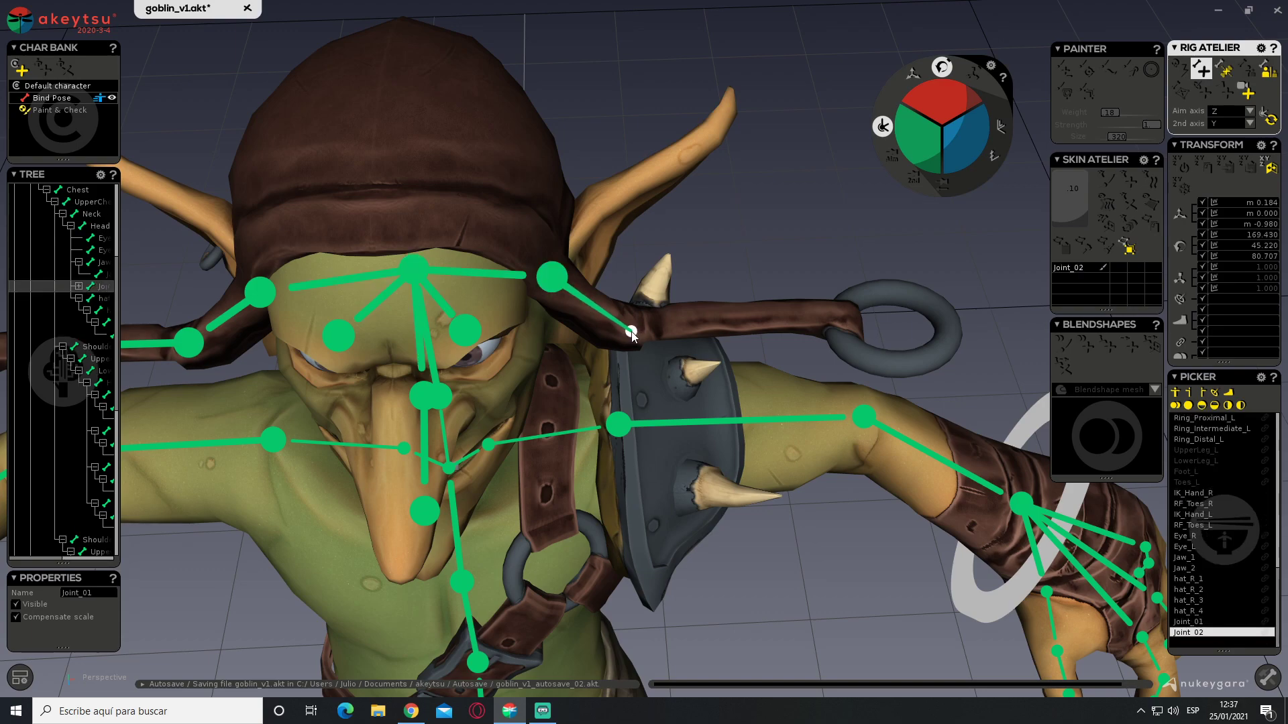
scroll(726, 319, "down", 3)
left_click(703, 320)
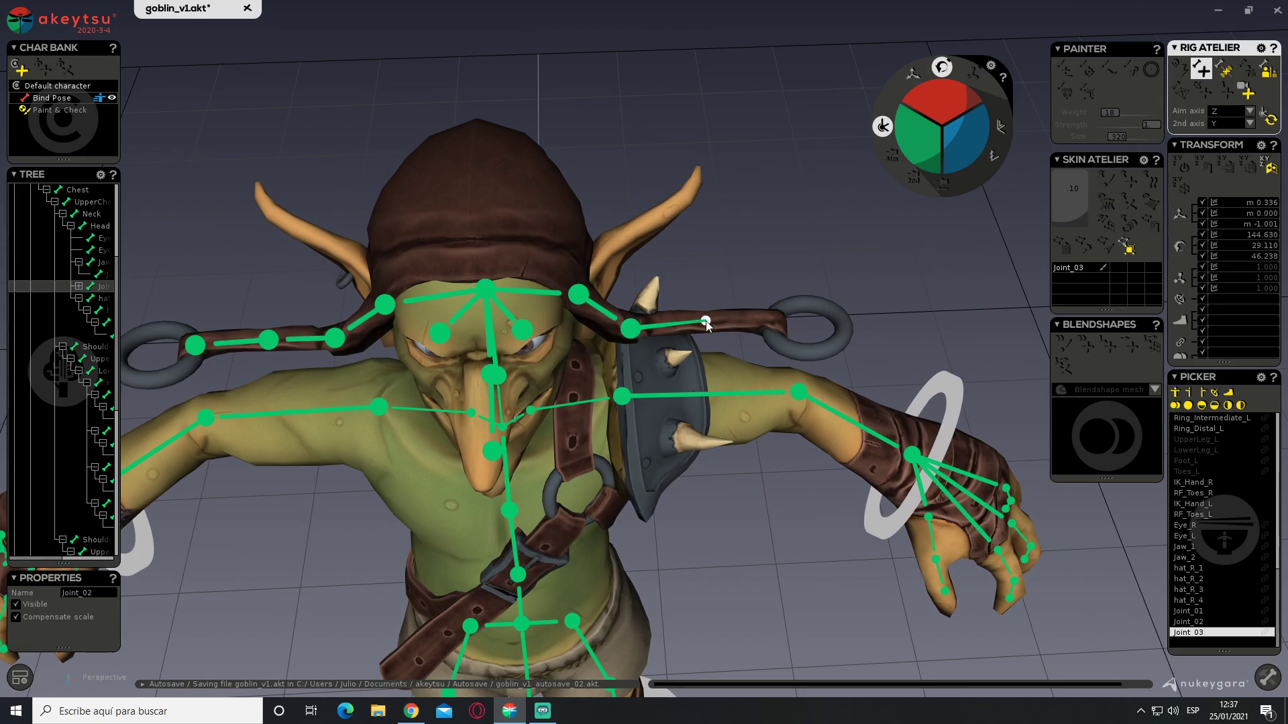
left_click(774, 322)
middle_click_drag(774, 322, 811, 281)
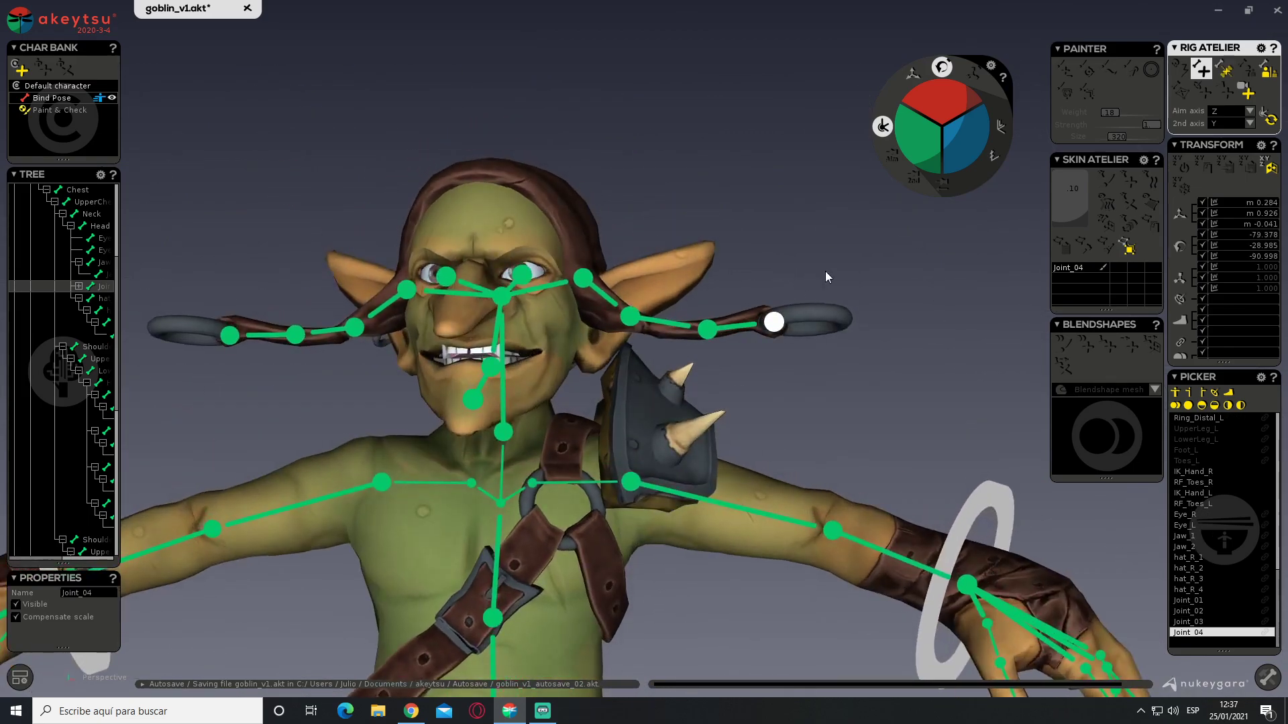
left_click(1202, 70)
Adjust the first two joints of the left strap chain to sit inside the strap, placing the second at about 0.141, 0.931, -0.039
scroll(976, 265, "up", 2)
middle_click_drag(975, 265, 753, 287)
left_click(817, 215)
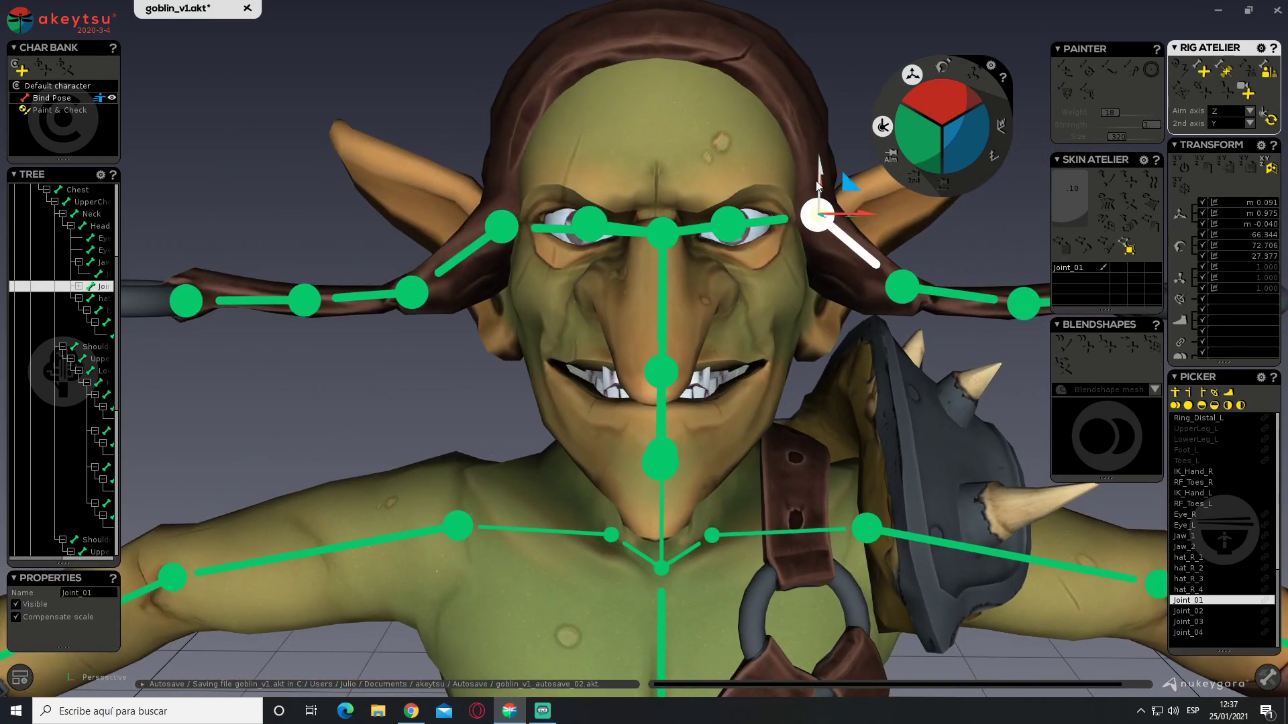
middle_click_drag(822, 169, 747, 273)
left_click(650, 297)
middle_click_drag(652, 300, 598, 321)
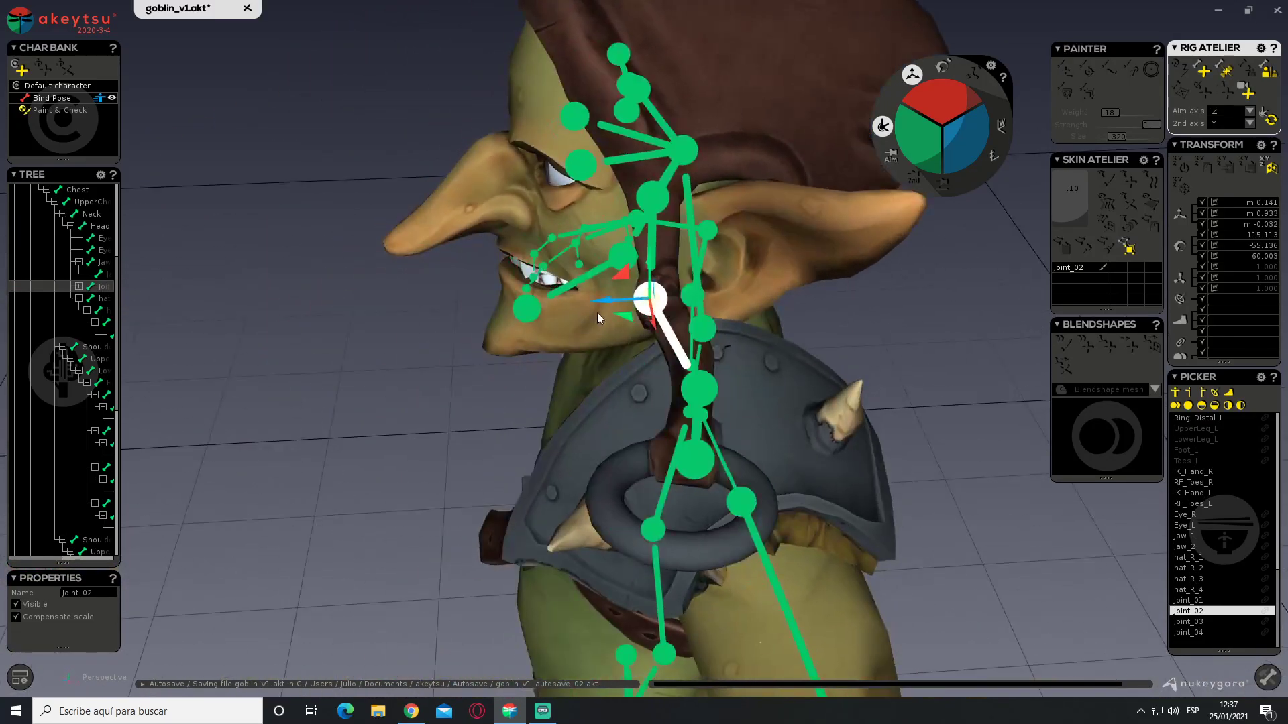
left_click_drag(603, 300, 614, 301)
left_click_drag(662, 251, 662, 255)
middle_click_drag(662, 254, 798, 245)
Centre the third and fourth left strap joints in the mesh, placing the end joint at about 0.281, 0.926, -0.035
left_click(793, 315)
left_click_drag(800, 292, 800, 289)
middle_click_drag(800, 289, 771, 381)
left_click(756, 383)
left_click_drag(755, 383, 744, 382)
middle_click_drag(585, 348, 770, 255)
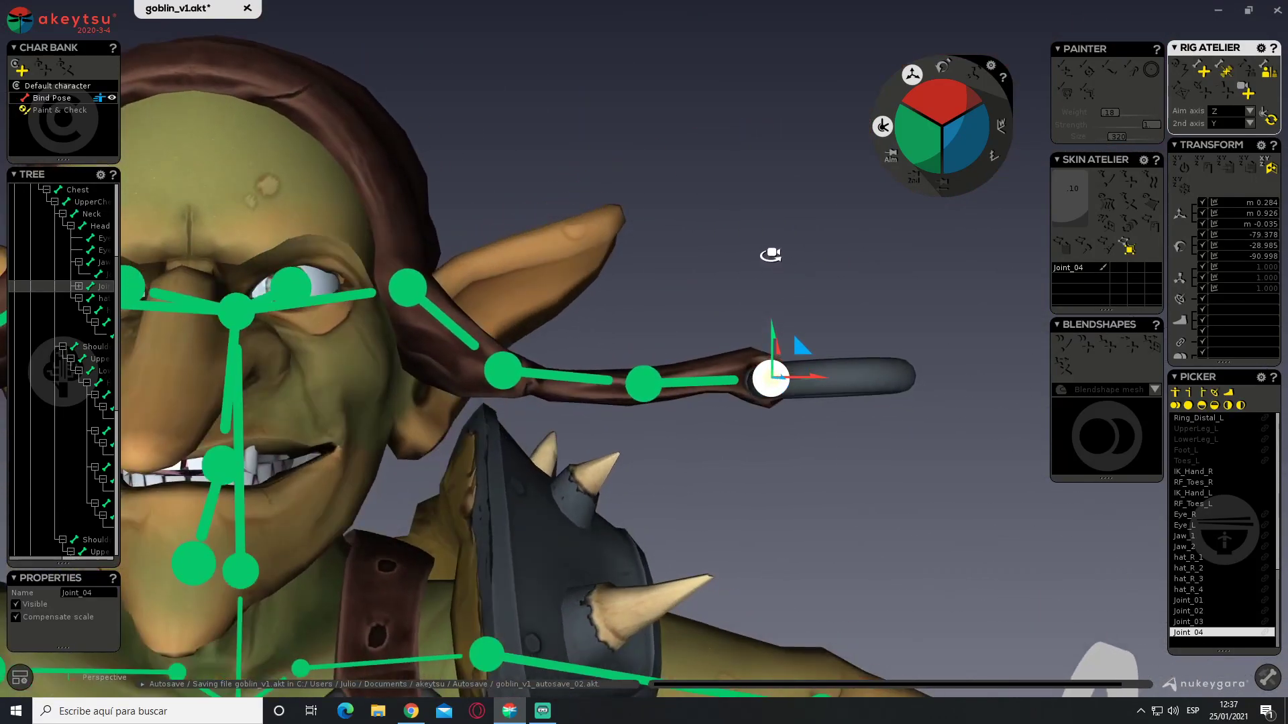
left_click_drag(813, 378, 807, 378)
scroll(666, 359, "down", 5)
middle_click_drag(664, 359, 756, 387)
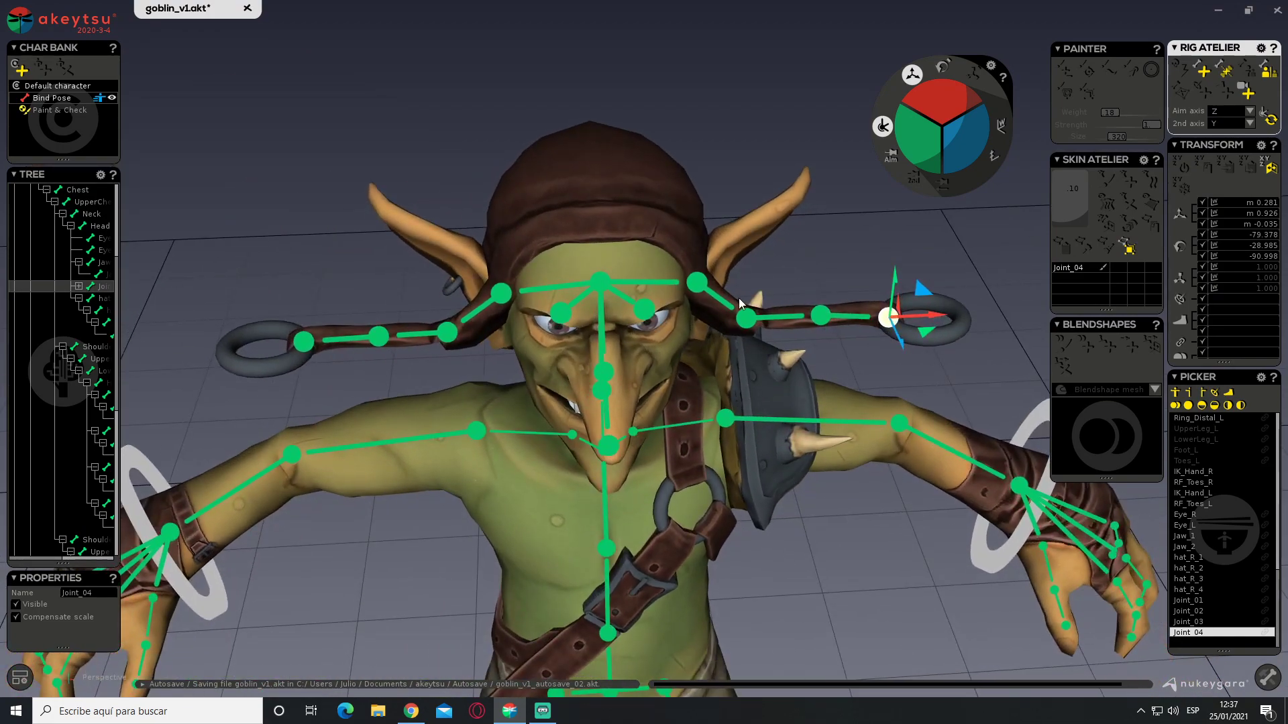
Rename the first joint of the left strap chain hat_L_1 and expand all its child joints in the hierarchy
left_click(698, 283)
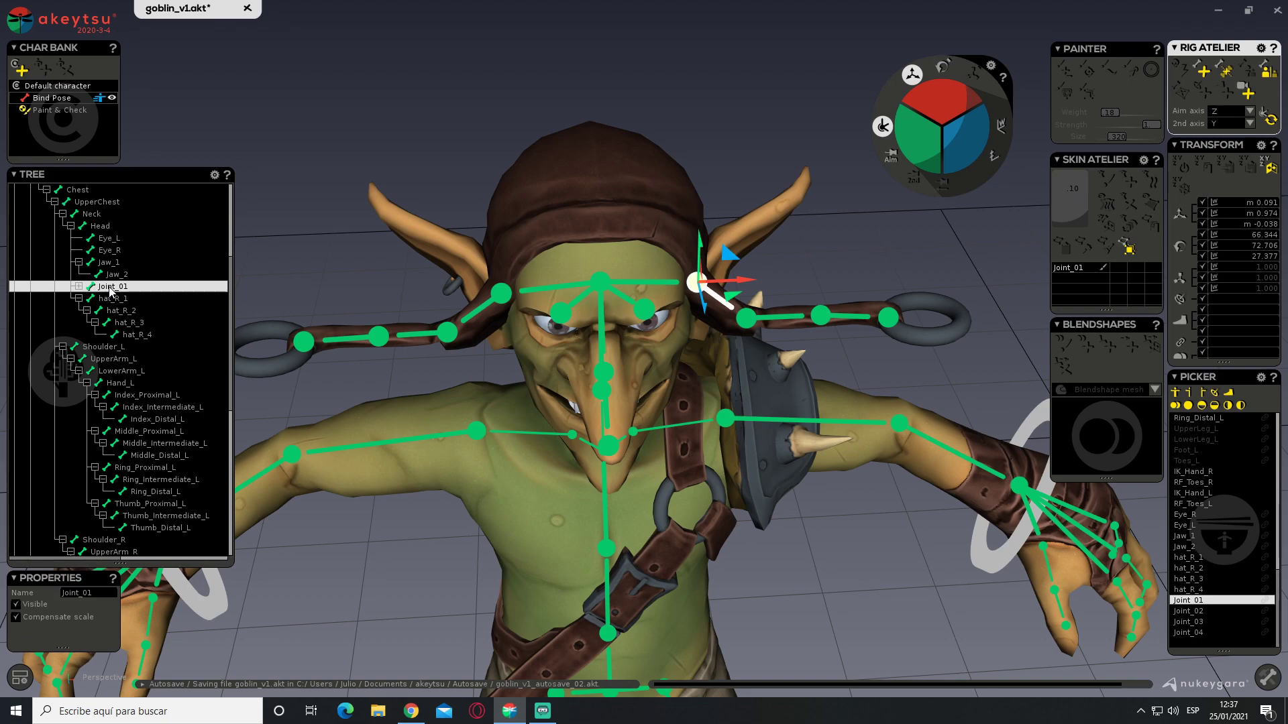
double_click(110, 286)
type("hat_R_1")
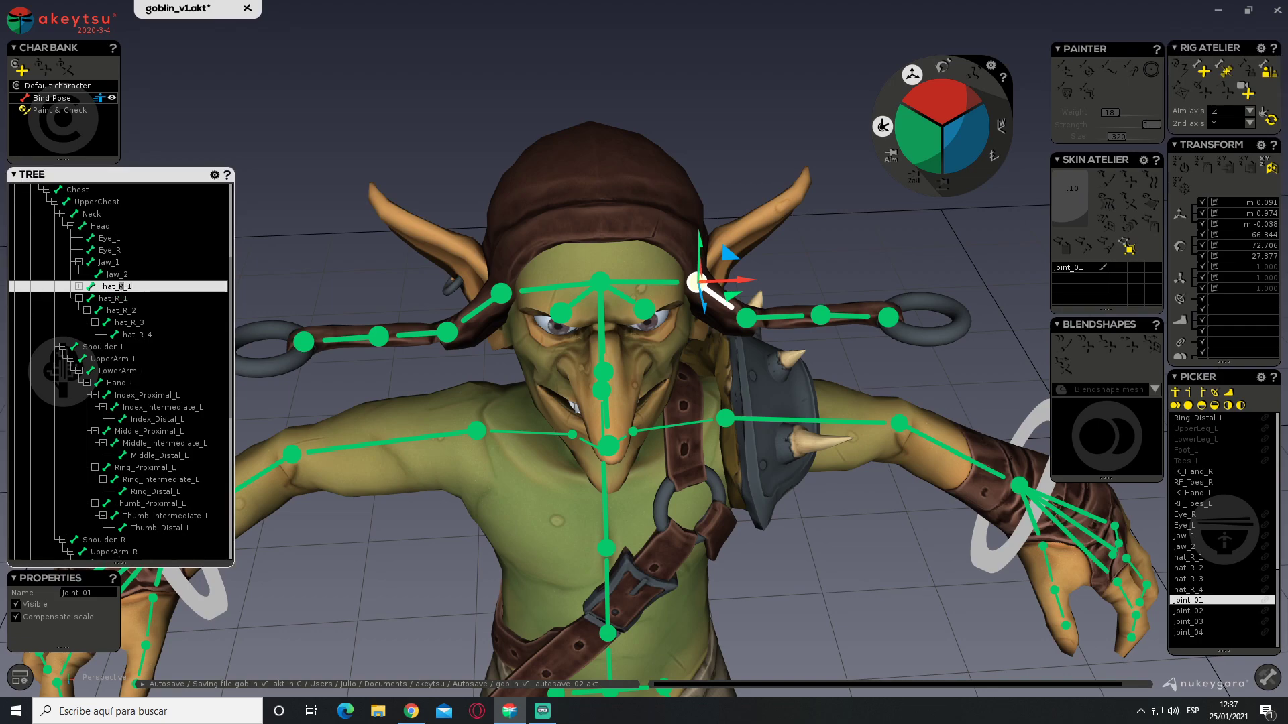
key("BackSpace")
type("L")
double_click(149, 286)
left_click(79, 286)
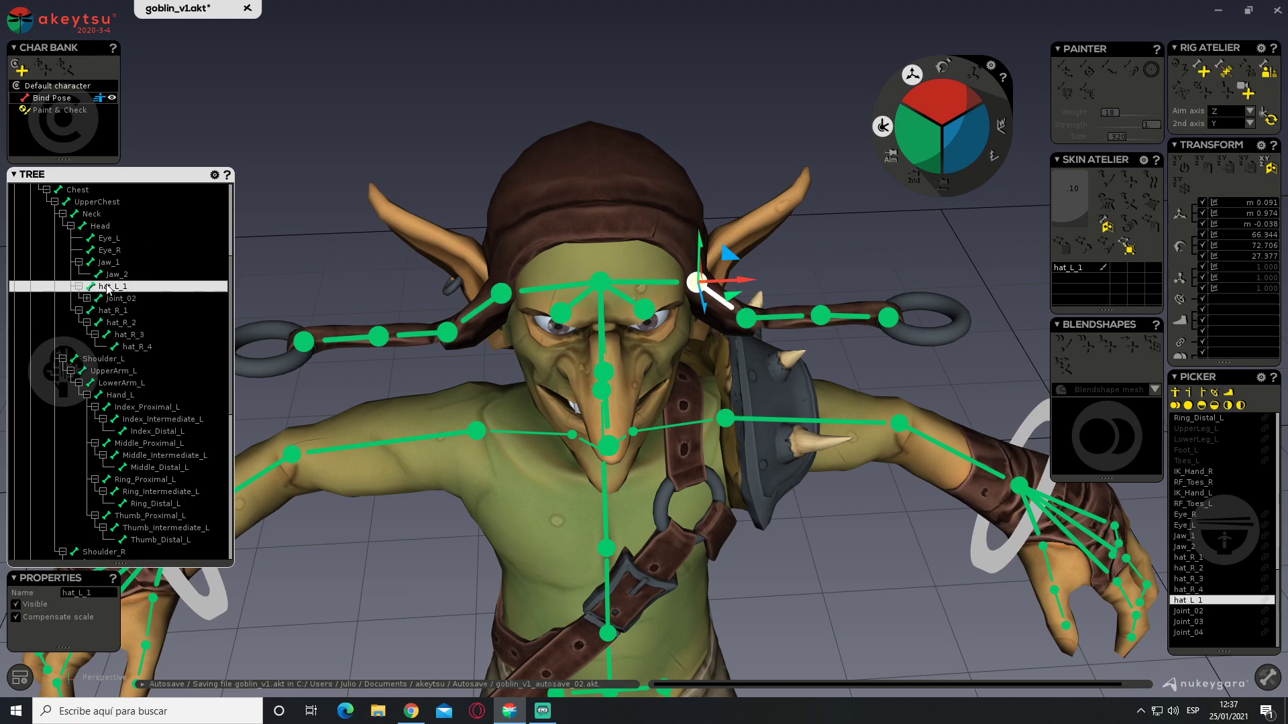
right_click(107, 290)
left_click(164, 352)
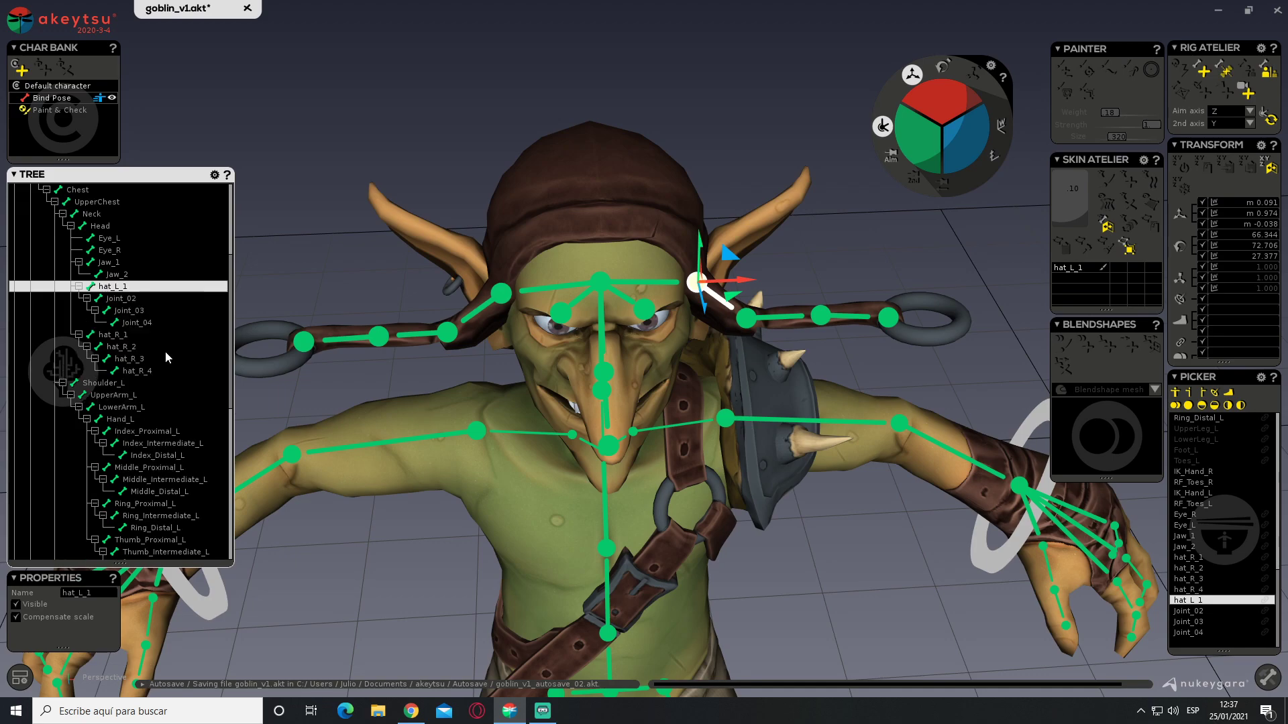
Rename the second and third joints of the left strap chain hat_L_2 and hat_L_3
left_click(129, 303)
double_click(120, 299)
type("hat_L_2")
key("Return")
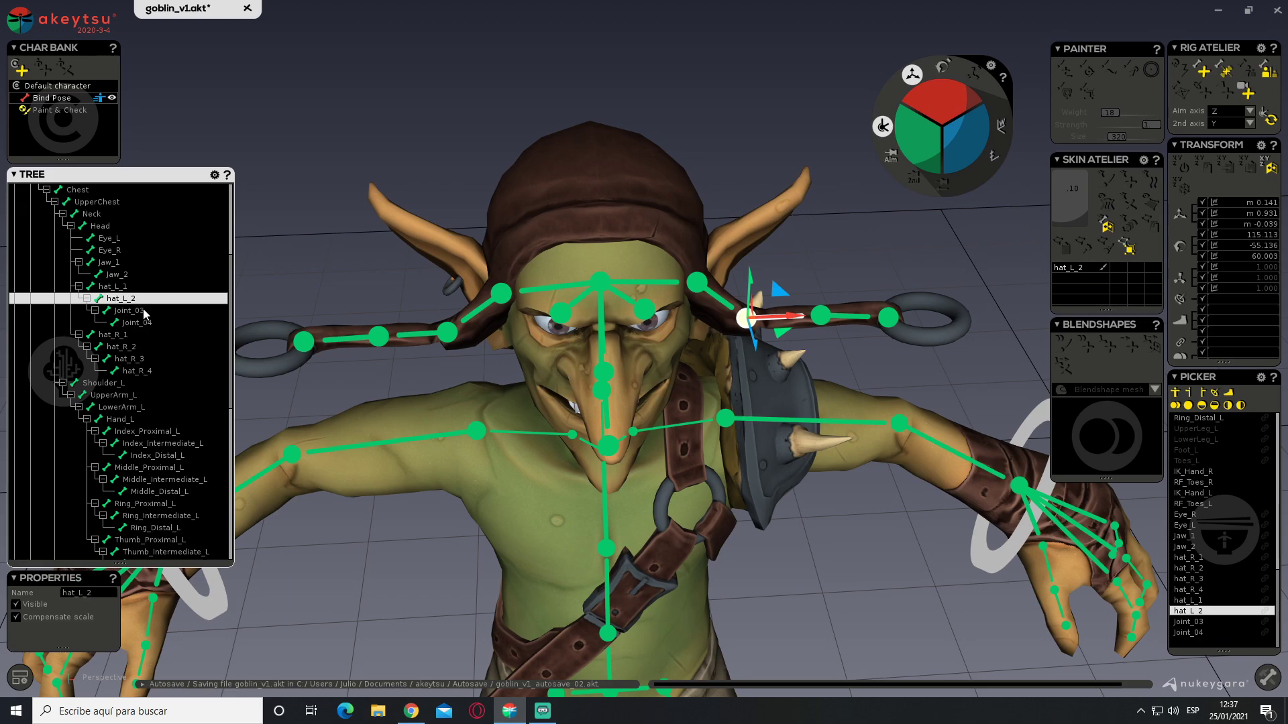
double_click(143, 308)
type("hat_L_3")
key("Return")
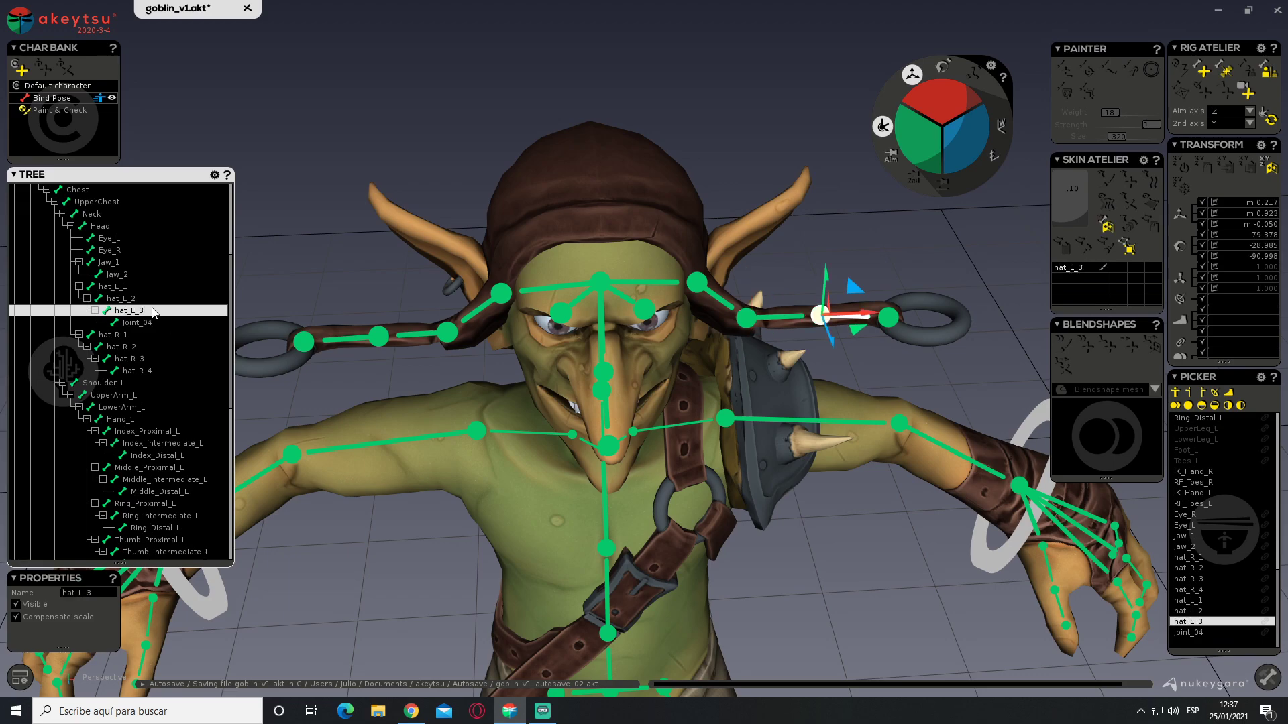
Rename the end joint of the left strap chain hat_L_4
double_click(138, 322)
type("hat_L_4")
key("Return")
double_click(153, 325)
type("hat_L_4")
key("Return")
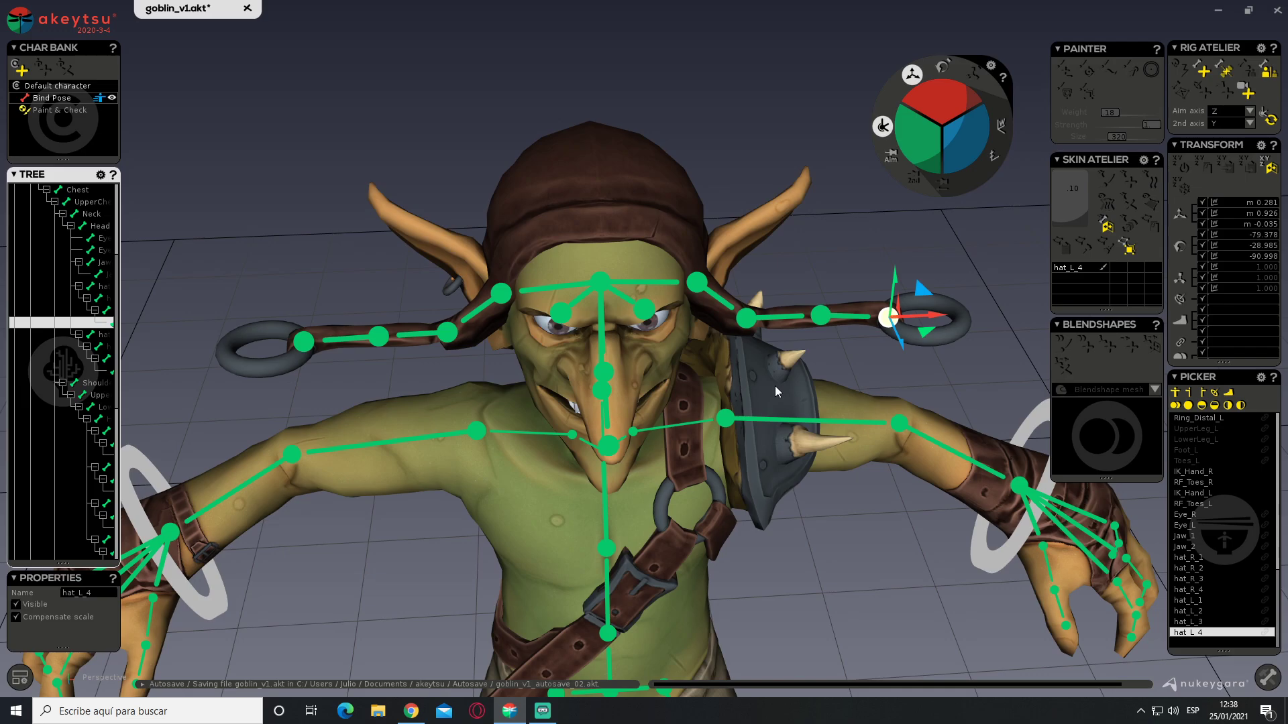
Switch to Paint & Check and select the vertices of the left ring, expanding the selection along the strap and hat
left_click_drag(813, 392, 852, 351, "alt")
middle_click_drag(852, 352, 732, 432)
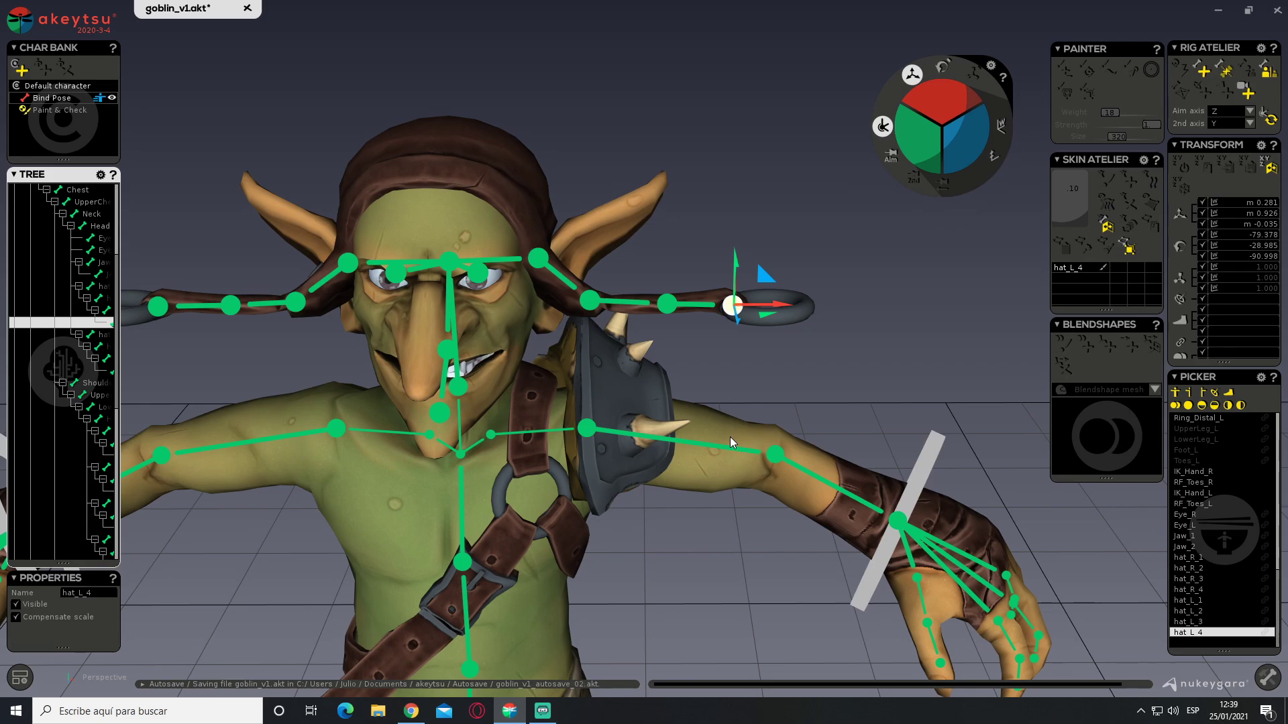
left_click_drag(636, 450, 668, 399, "alt")
middle_click_drag(668, 398, 759, 373)
scroll(759, 373, "up", 3)
left_click(46, 115)
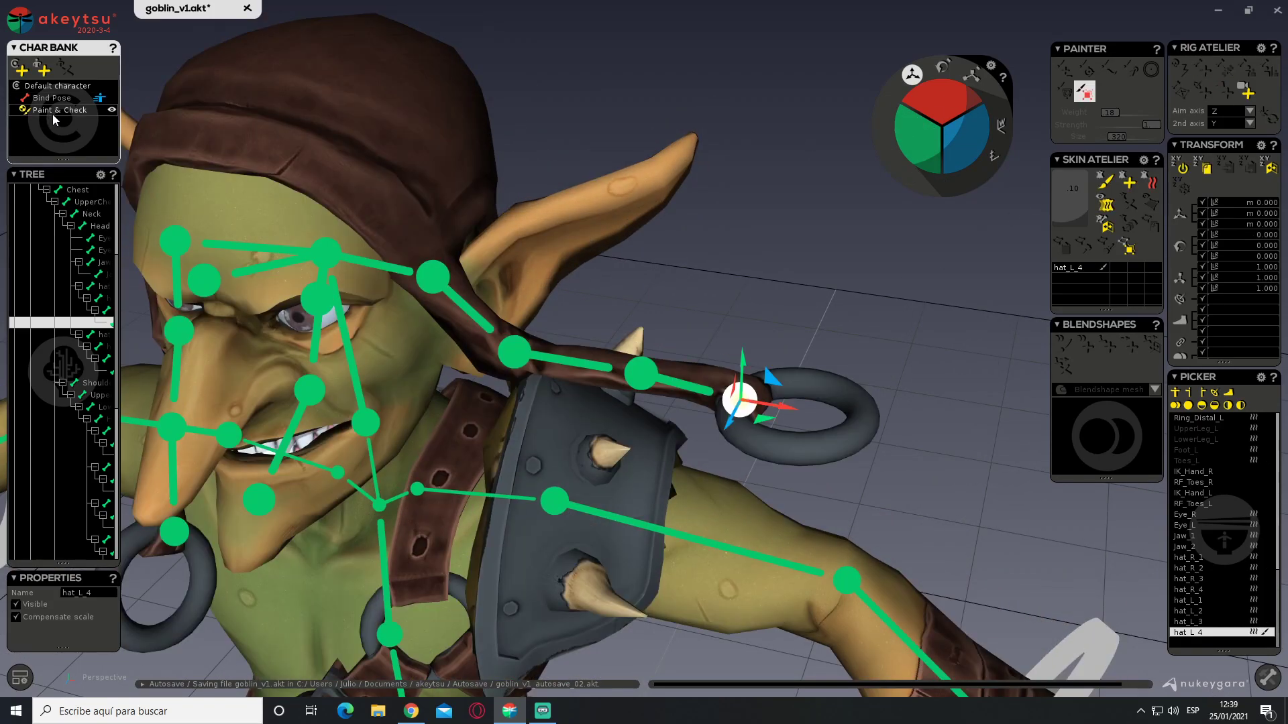
mouse_move(645, 432)
middle_mouse_down()
mouse_move(678, 360)
mouse_move(777, 400)
mouse_move(739, 336)
mouse_move(790, 337)
mouse_move(606, 324)
mouse_move(727, 401)
middle_mouse_up()
left_click(603, 324)
left_click_drag(717, 241, 608, 322)
key("plus")
key("plus")
key("plus")
key("plus")
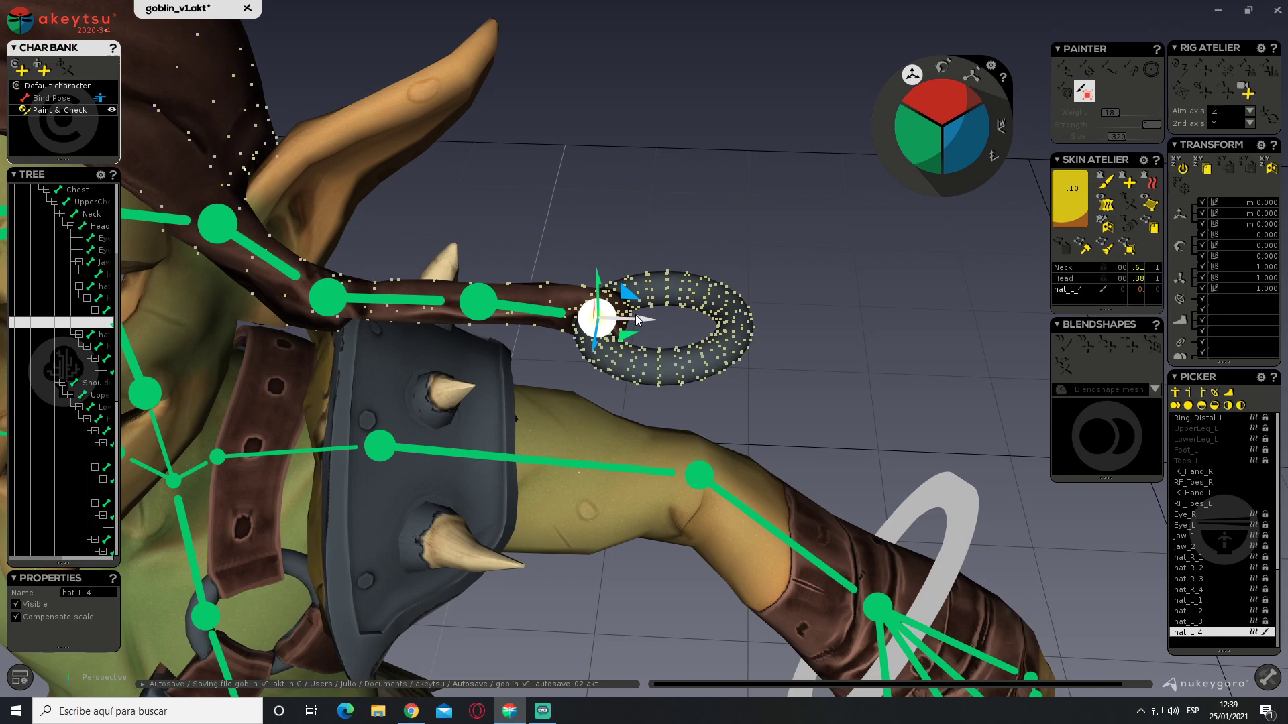
Start weight painting with a weight of 1 and paint the whole left ring to hat_L_4
left_click(1104, 180)
scroll(872, 330, "up", 3)
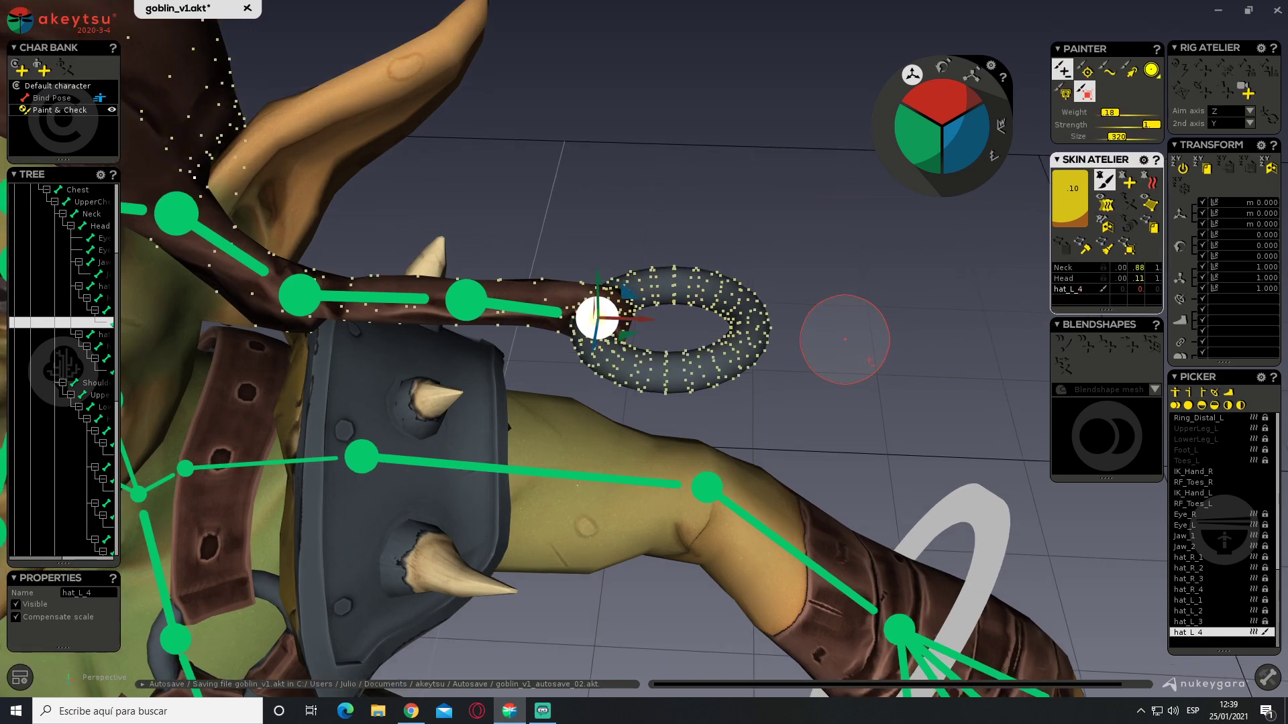
left_click_drag(1110, 112, 1155, 113)
left_click_drag(698, 358, 727, 301, "alt")
mouse_move(737, 329)
left_mouse_down()
mouse_move(776, 348)
mouse_move(647, 324)
mouse_move(627, 342)
mouse_move(607, 328)
mouse_move(605, 341)
left_mouse_up()
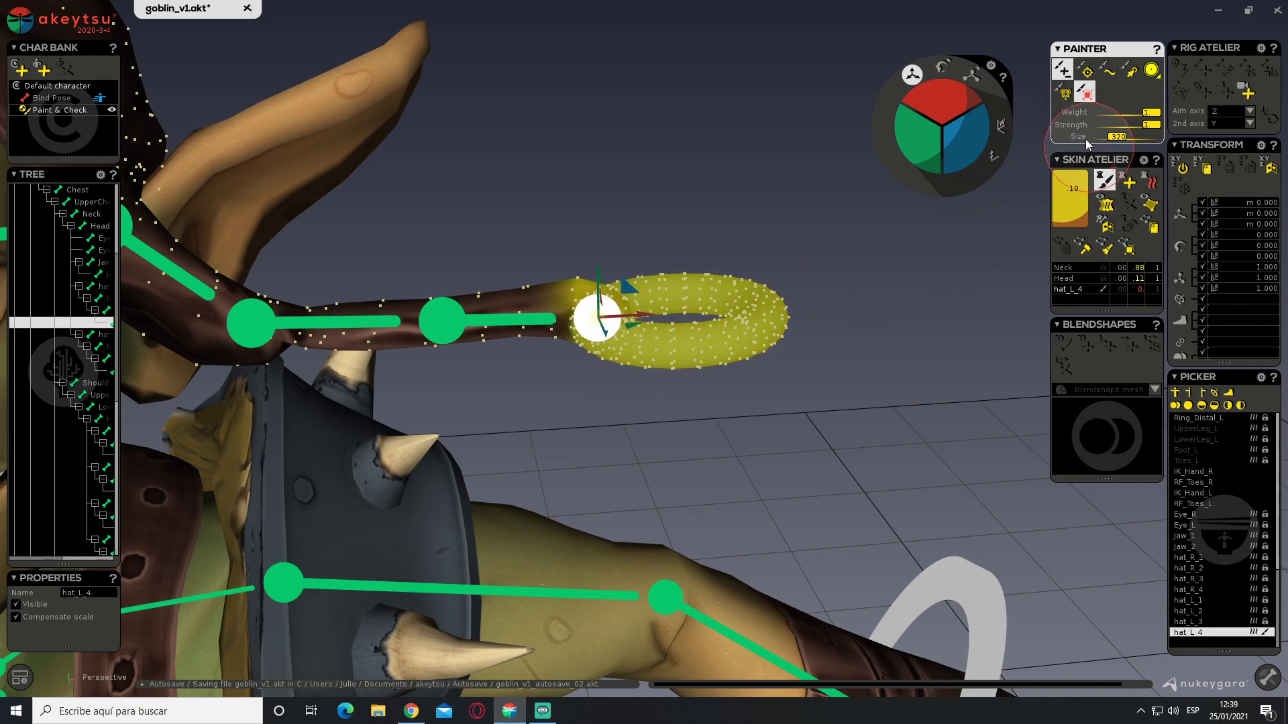
Lower the brush weight to 0.20 and blend the hat_L_4 influence into the strap's end beside the ring
left_click_drag(1149, 114, 1110, 119)
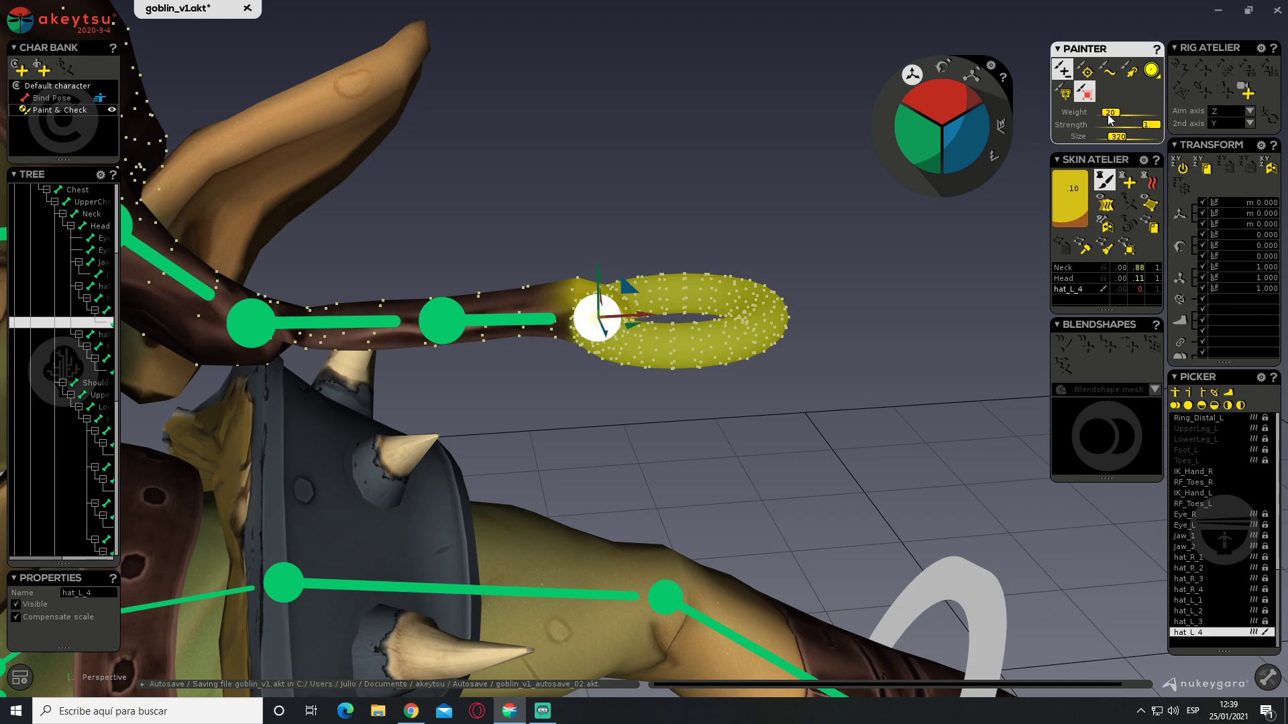
mouse_move(569, 319)
left_mouse_down()
mouse_move(560, 302)
mouse_move(545, 335)
mouse_move(530, 300)
mouse_move(506, 390)
left_mouse_up()
middle_click_drag(537, 309, 638, 275, "alt")
left_click_drag(637, 275, 572, 480, "alt")
middle_click_drag(572, 469, 546, 286)
Select hat_L_3 and paint its weights on the outer half of the left strap around the joint
left_click(546, 286)
middle_click_drag(627, 365, 636, 265)
mouse_move(637, 266)
left_mouse_down()
mouse_move(594, 228)
mouse_move(580, 248)
mouse_move(654, 248)
mouse_move(698, 274)
mouse_move(644, 208)
mouse_move(577, 245)
mouse_move(537, 212)
mouse_move(552, 189)
left_mouse_up()
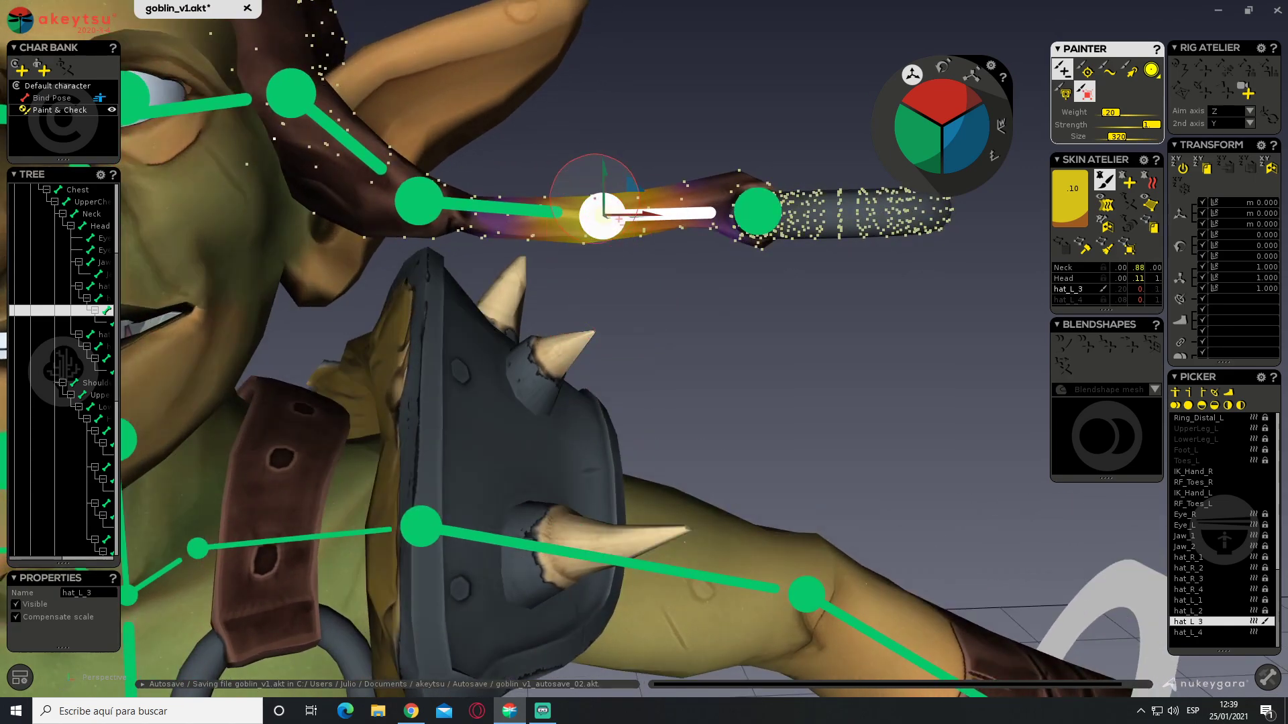
mouse_move(641, 288)
left_mouse_down("alt")
mouse_move(554, 400)
mouse_move(568, 264)
left_mouse_up("alt")
middle_click_drag(569, 265, 791, 320, "alt")
mouse_move(790, 319)
left_mouse_down("alt")
mouse_move(832, 276)
mouse_move(815, 258)
left_mouse_up("alt")
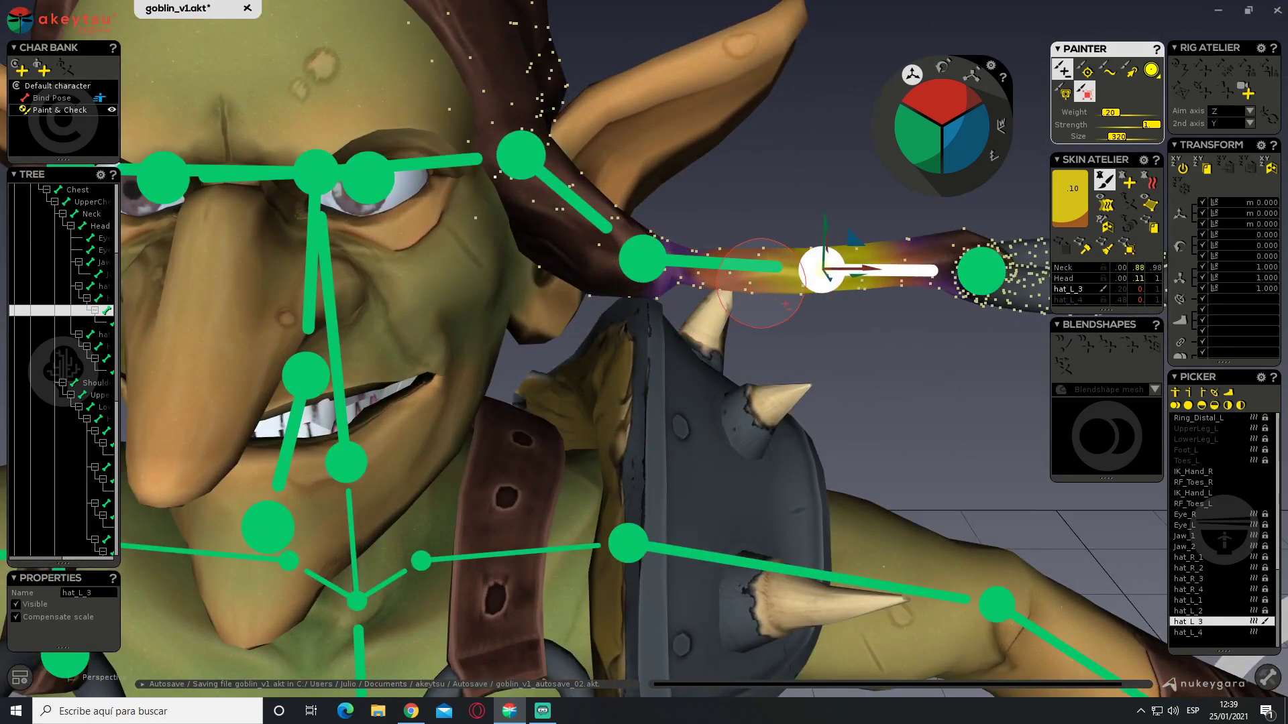
Select hat_L_2 and paint its weights around the left strap's bend, fading toward both neighbouring joints
left_click(651, 257)
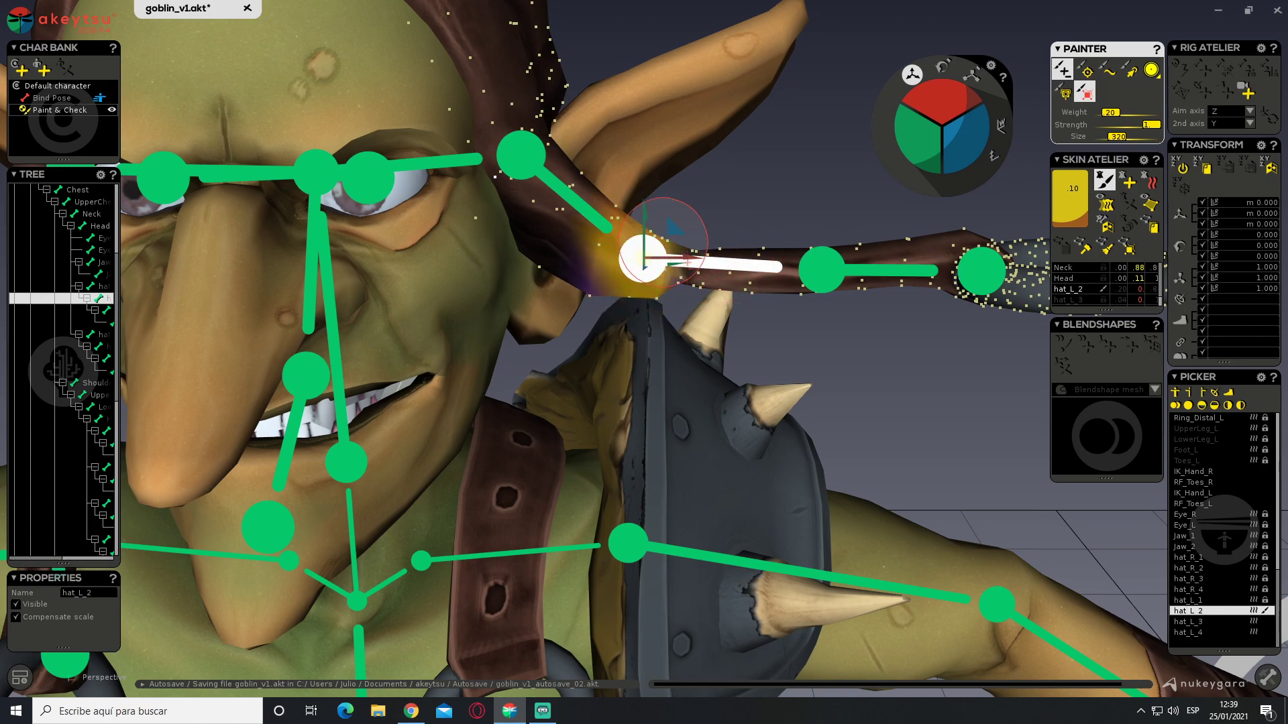
left_click_drag(682, 250, 839, 346)
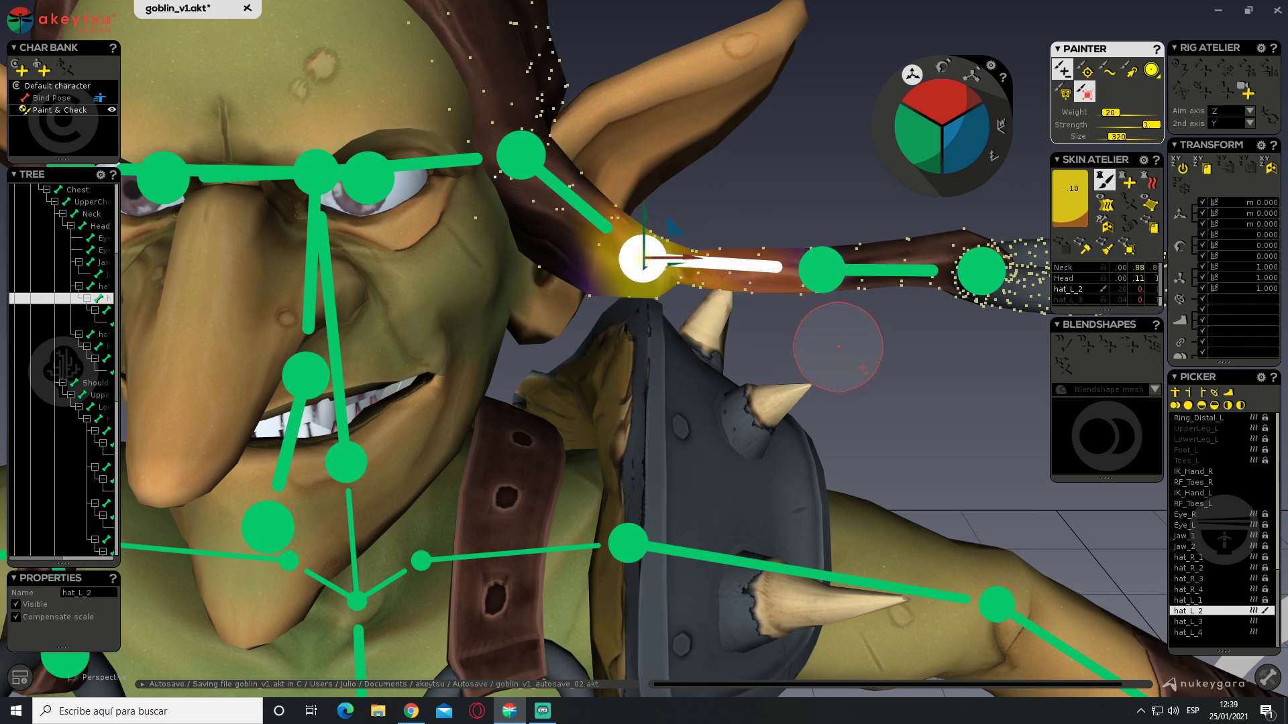
left_click_drag(592, 213, 558, 222)
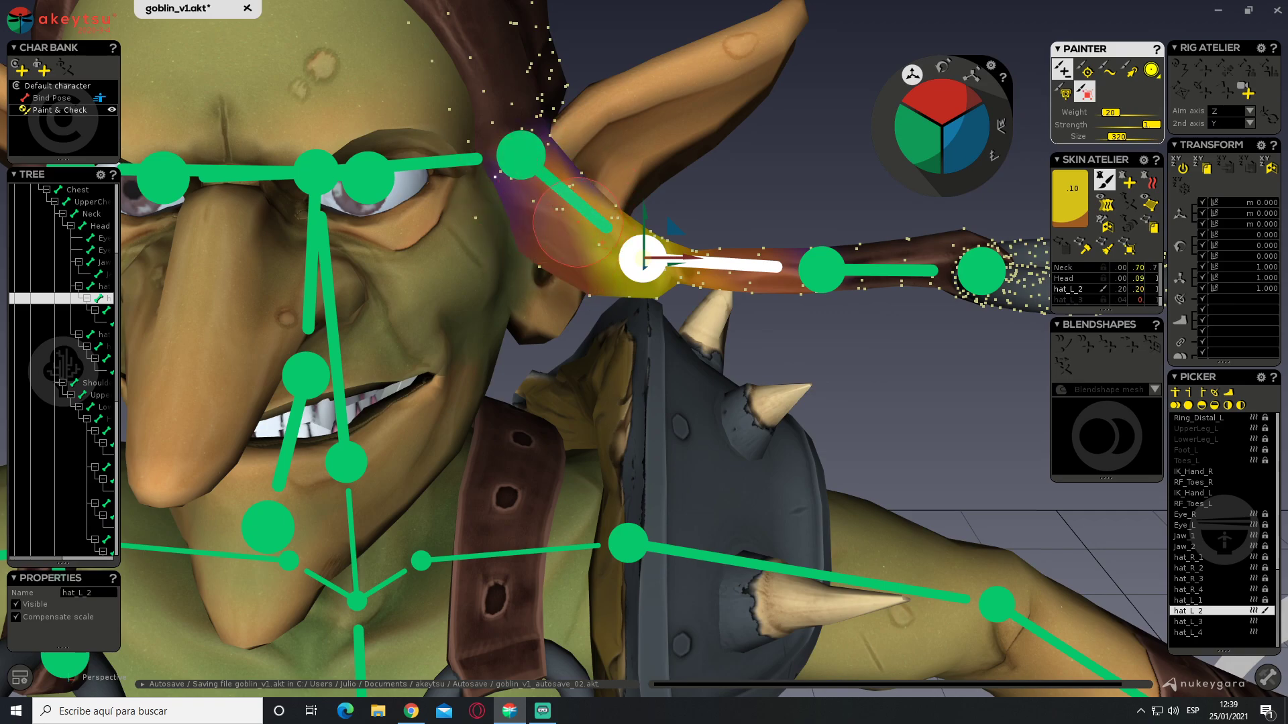
left_click_drag(764, 214, 638, 194)
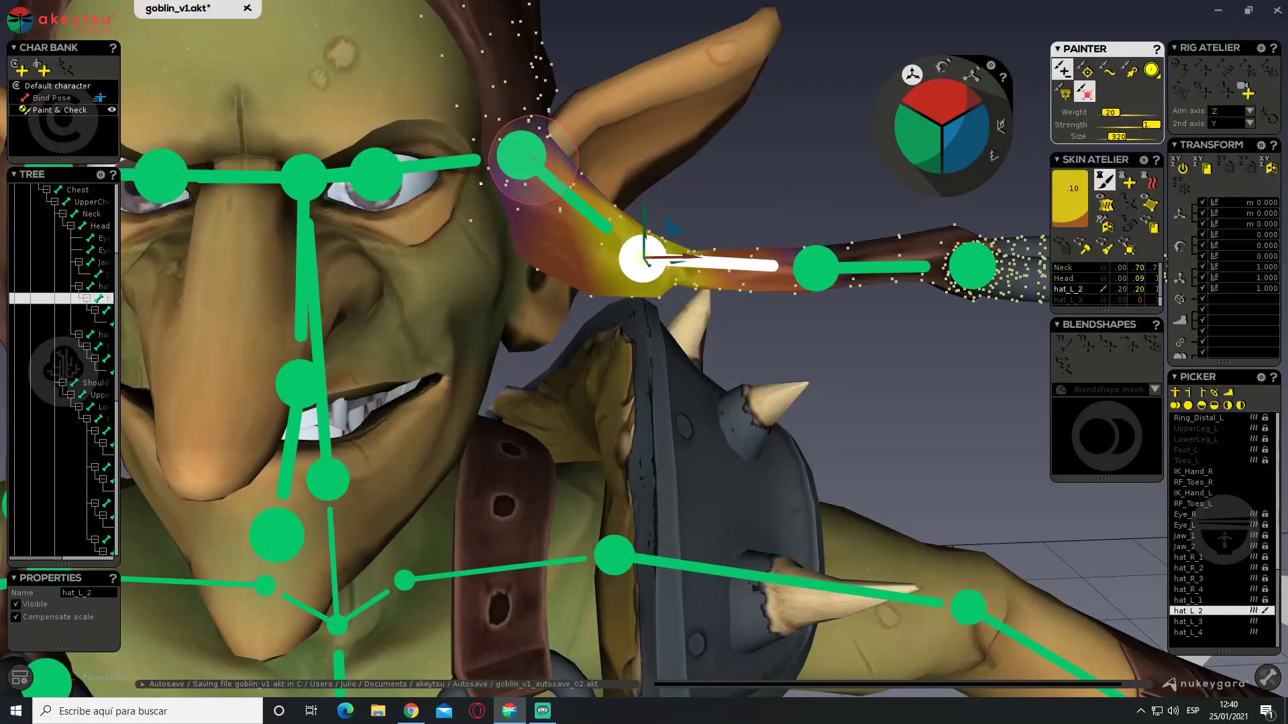
Select hat_L_1 and paint its weights on the upper part of the left strap where it meets the hat
left_click(522, 155)
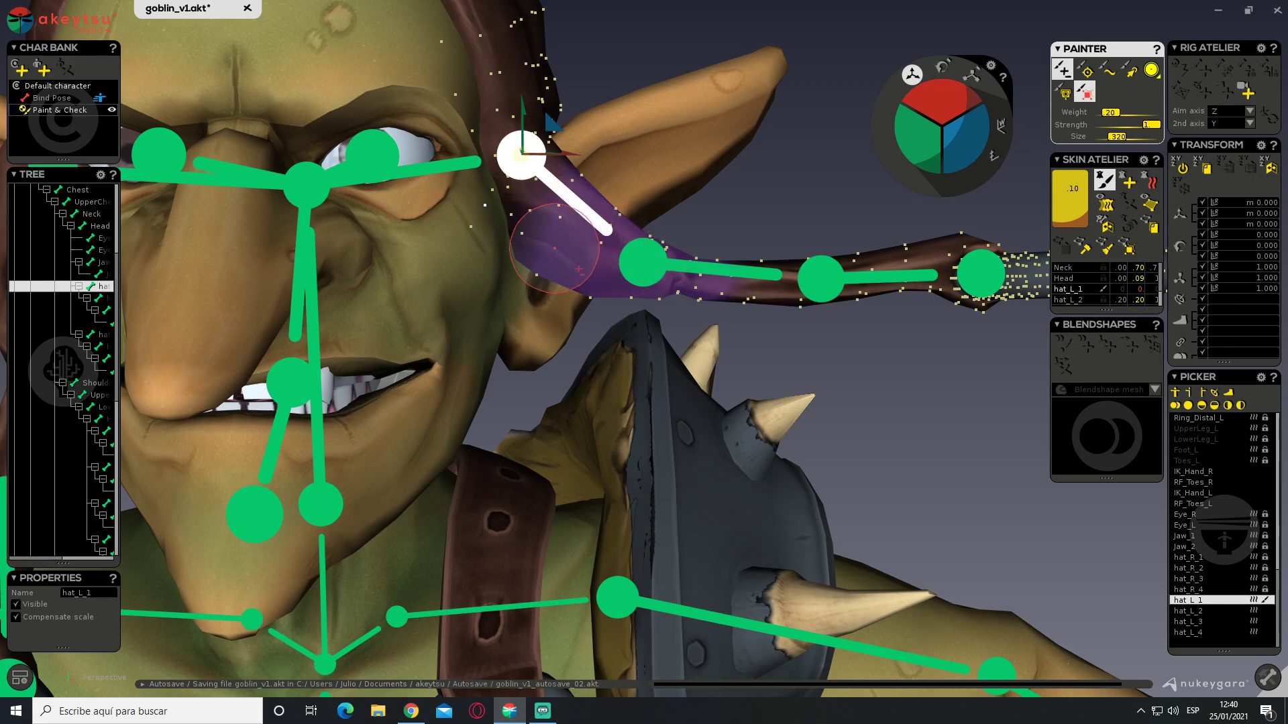
left_click(512, 171)
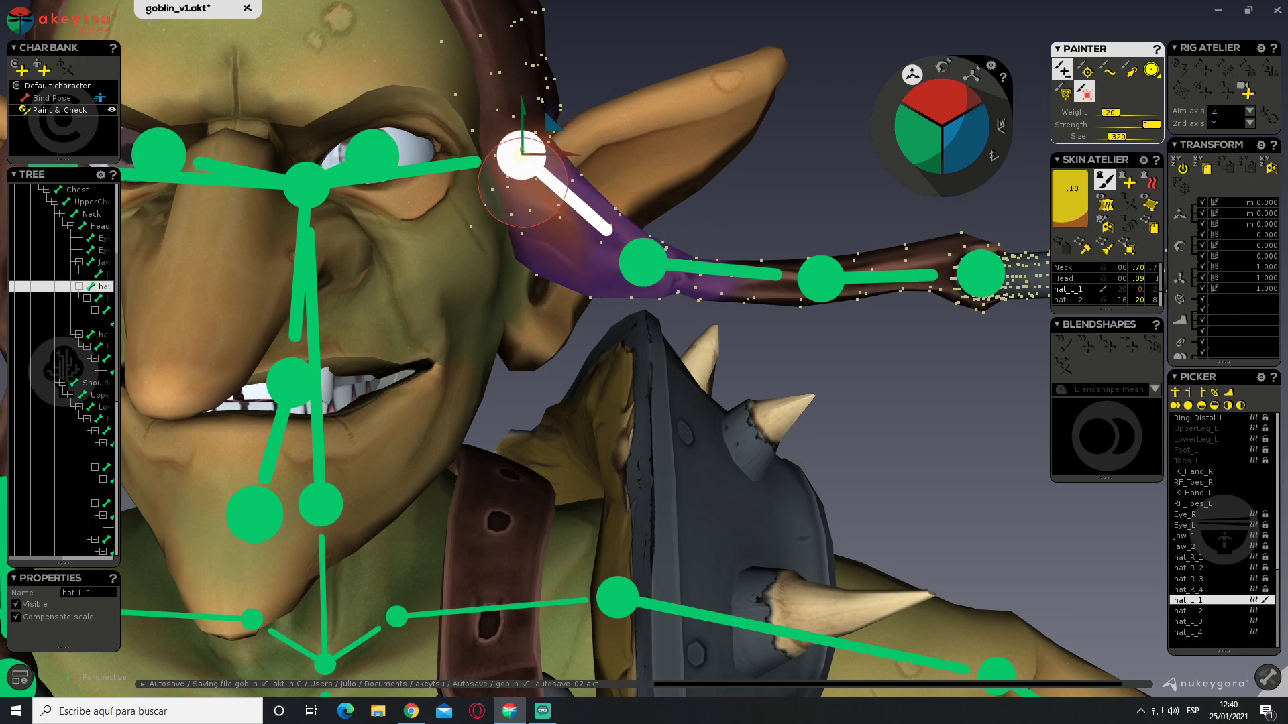
mouse_move(690, 148)
left_mouse_down("alt")
mouse_move(604, 221)
mouse_move(510, 222)
mouse_move(577, 196)
mouse_move(535, 191)
mouse_move(568, 309)
mouse_move(619, 248)
left_mouse_up("alt")
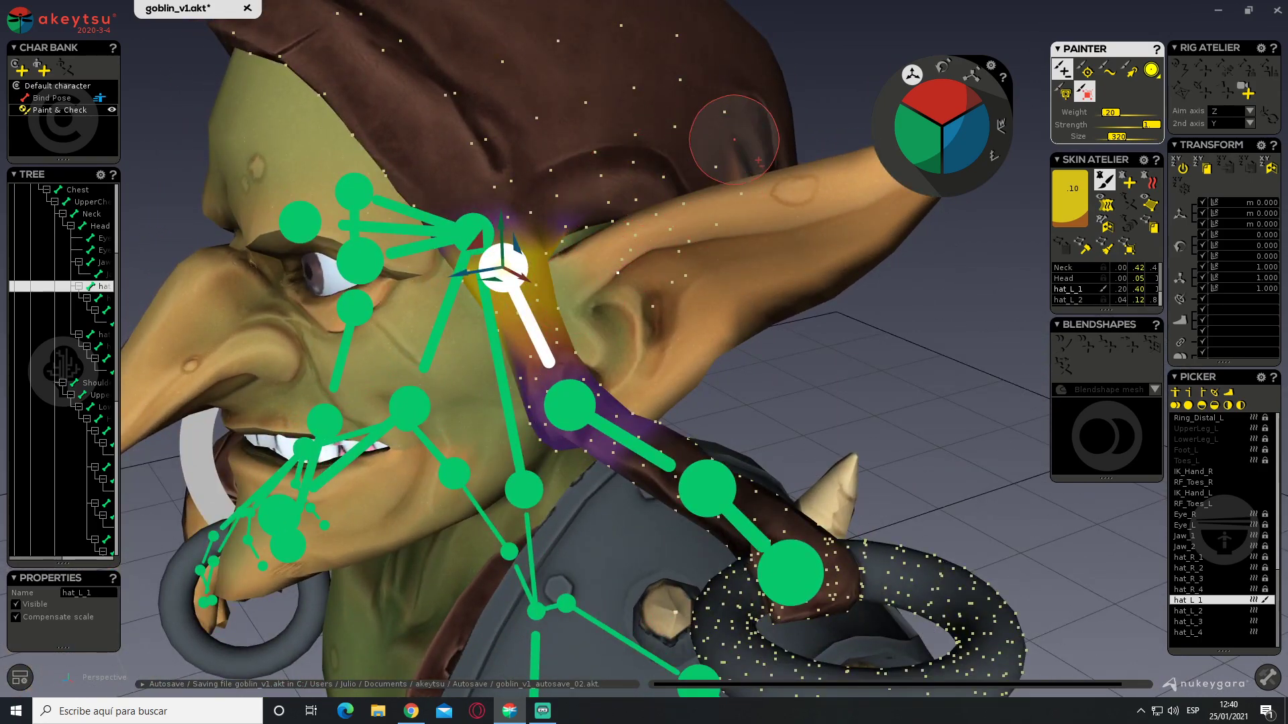
left_click_drag(573, 198, 556, 194, "alt")
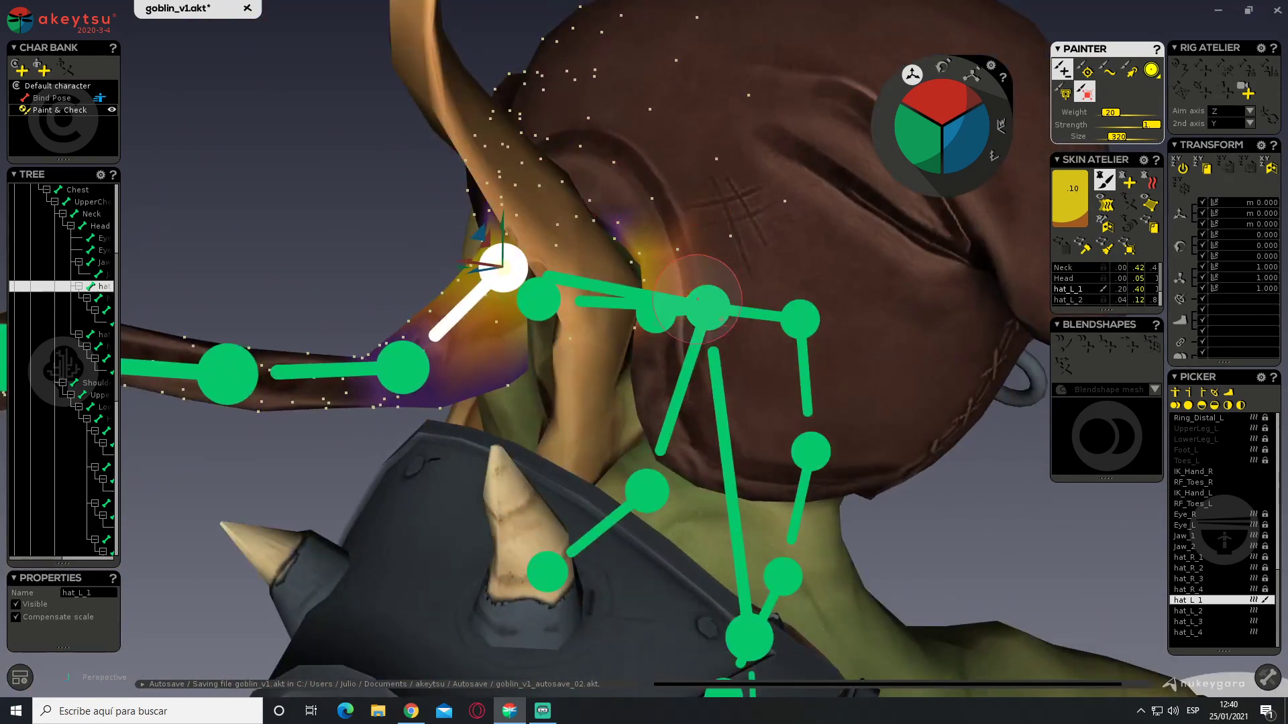
right_click_drag(668, 261, 551, 228)
left_click(551, 231)
key("ctrl+z")
left_click(552, 206)
mouse_move(664, 245)
right_mouse_down()
mouse_move(690, 134)
mouse_move(761, 28)
mouse_move(613, 58)
mouse_move(541, 124)
mouse_move(770, 311)
mouse_move(691, 278)
mouse_move(953, 255)
right_mouse_up()
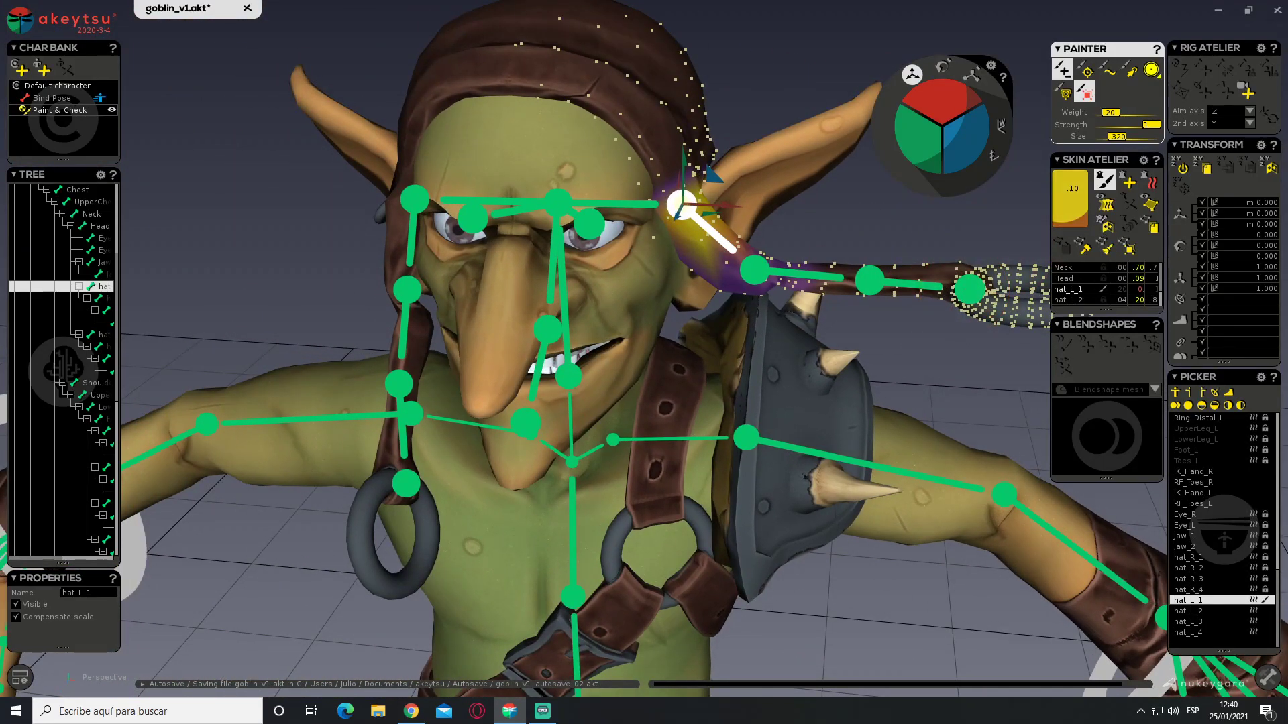
Stop weight painting, return to the Bind Pose, and display the joints together with their local axes
left_click(1103, 180)
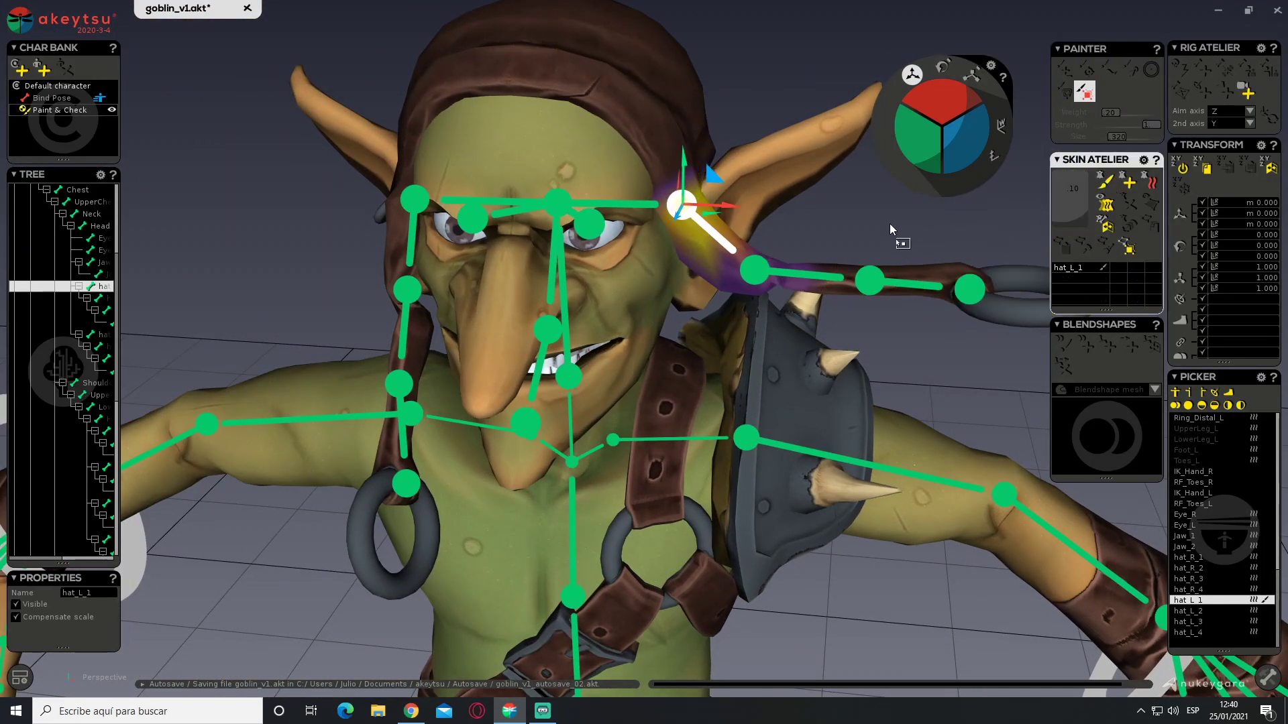
key("j")
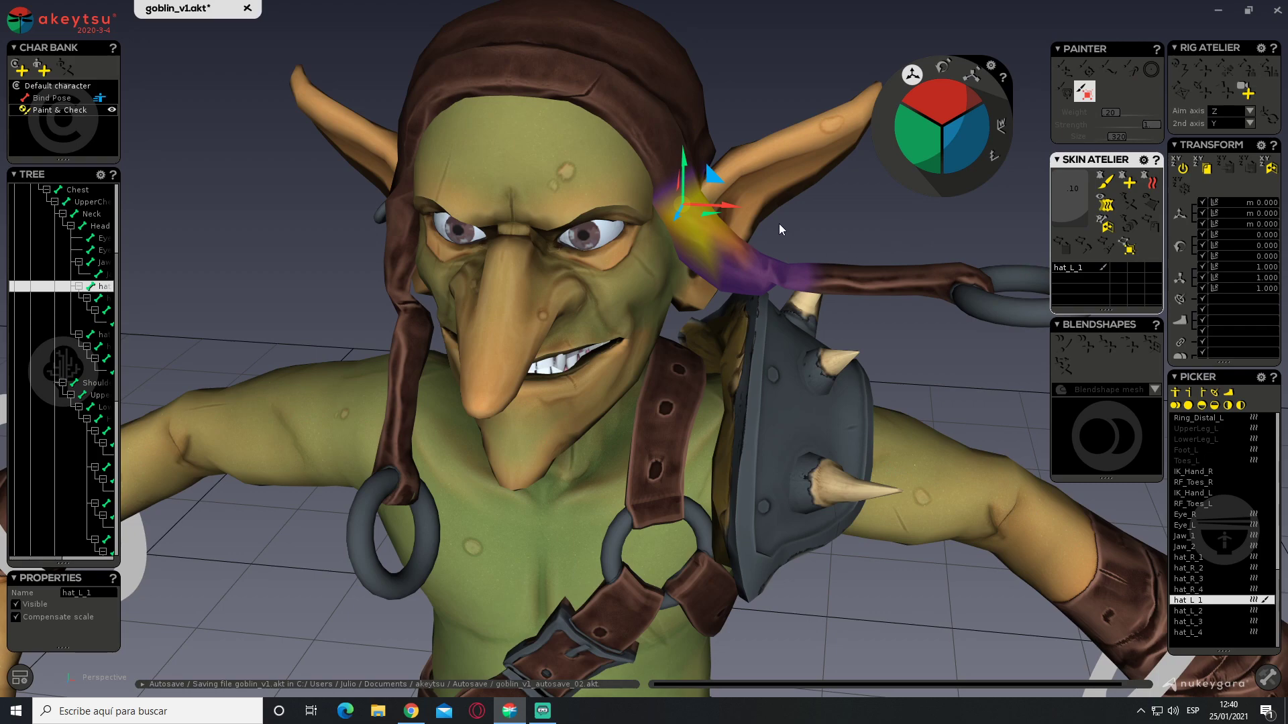
middle_click_drag(758, 228, 667, 248)
right_click_drag(667, 253, 531, 273)
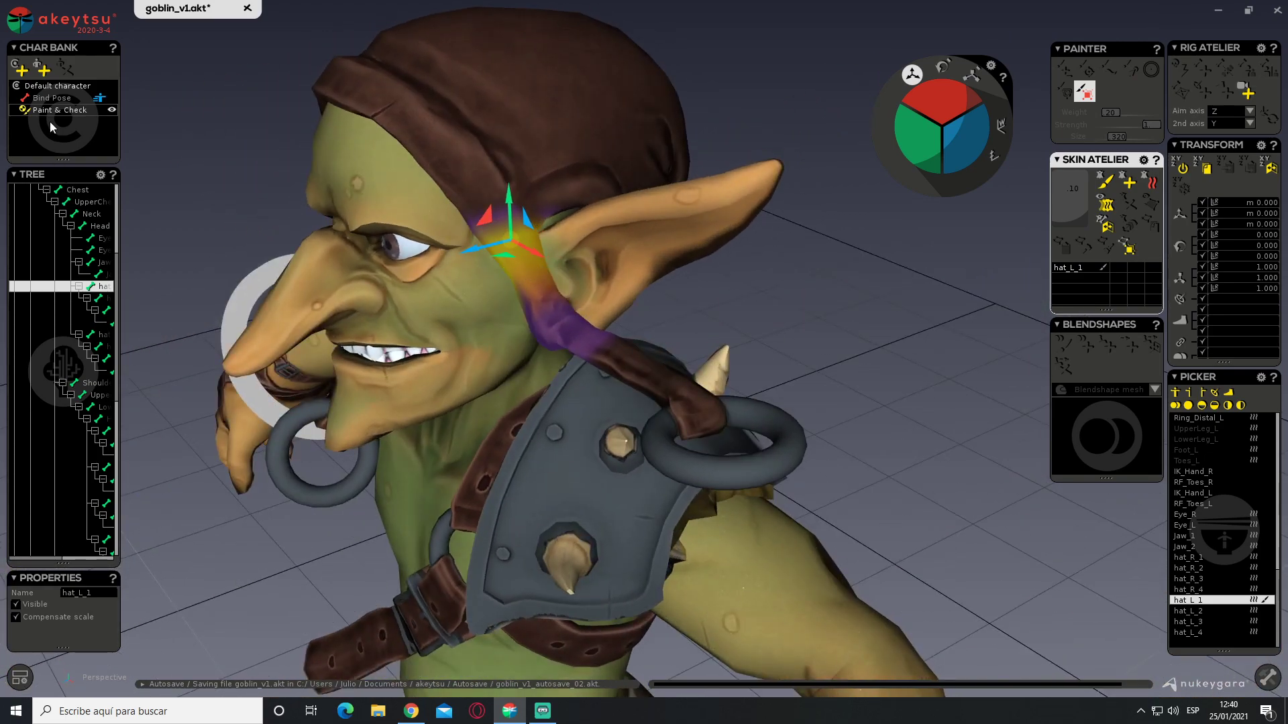
left_click(46, 98)
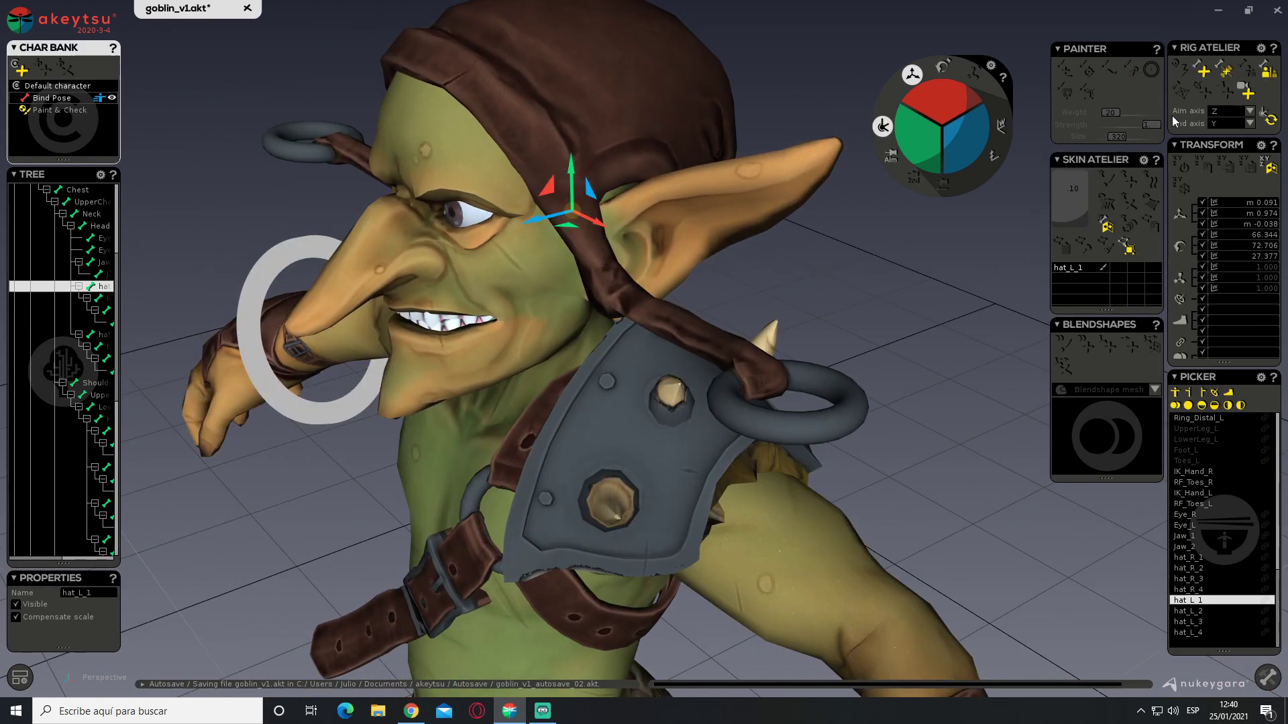
key("h")
left_click(20, 678)
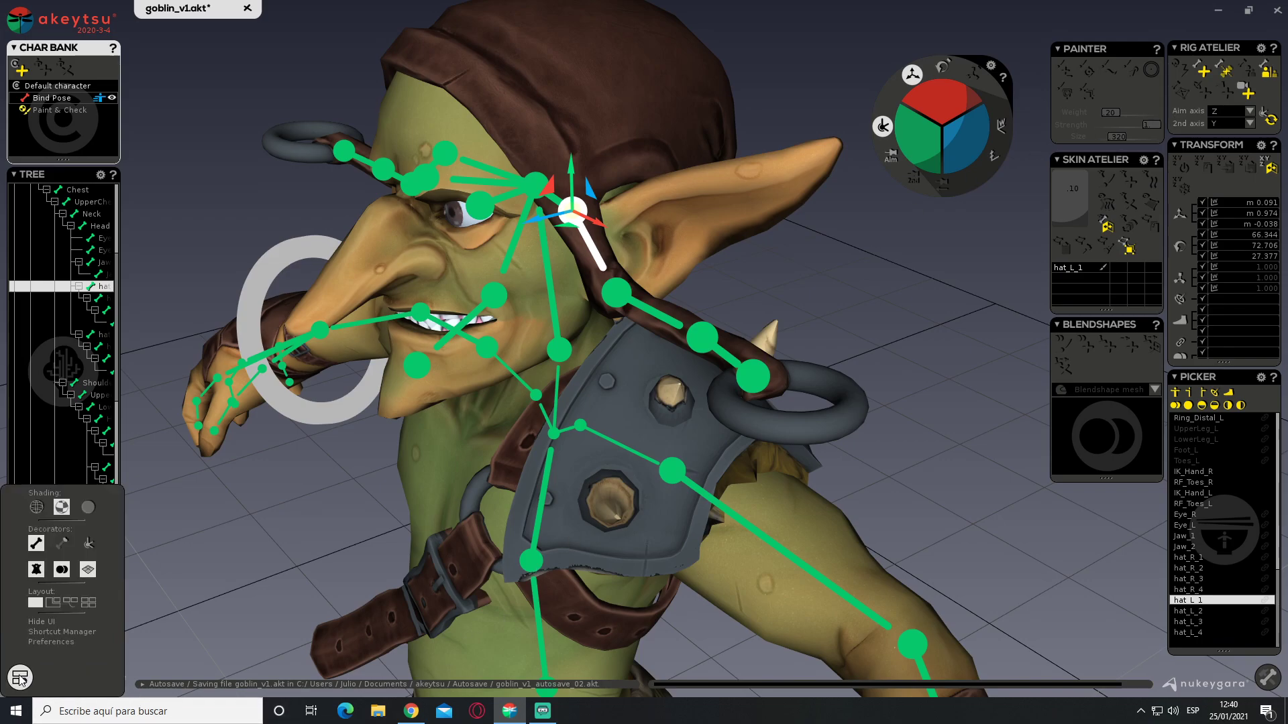
Rotate the local axes of hat_L_1 to align its orientation with the upper section of the left strap
right_click_drag(616, 87, 707, 279, "alt")
left_click_drag(708, 279, 727, 206, "alt")
key("e")
left_click_drag(741, 270, 660, 266, "alt")
mouse_move(607, 173)
left_mouse_down()
mouse_move(702, 261)
mouse_move(659, 347)
mouse_move(624, 253)
mouse_move(645, 211)
mouse_move(609, 218)
mouse_move(642, 170)
mouse_move(598, 186)
left_mouse_up()
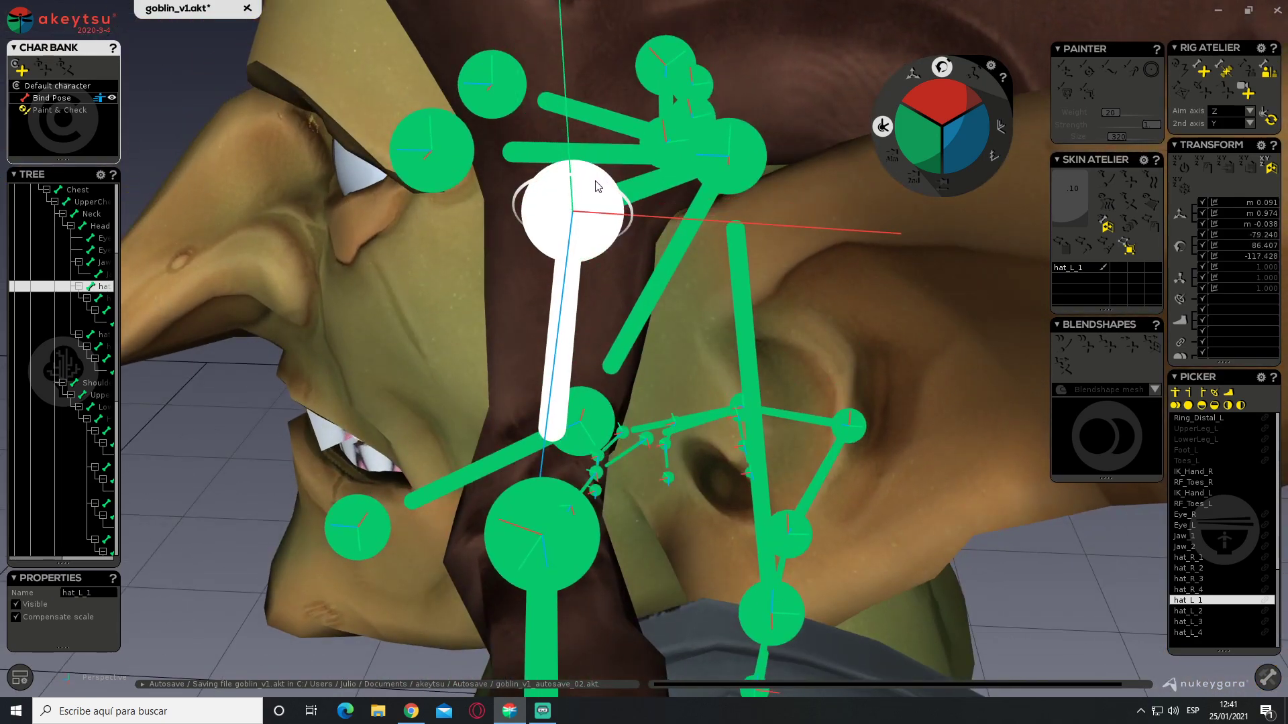
left_click_drag(588, 260, 755, 236)
middle_click_drag(715, 281, 765, 284, "alt")
scroll(758, 280, "up", 3)
left_click_drag(700, 249, 697, 251)
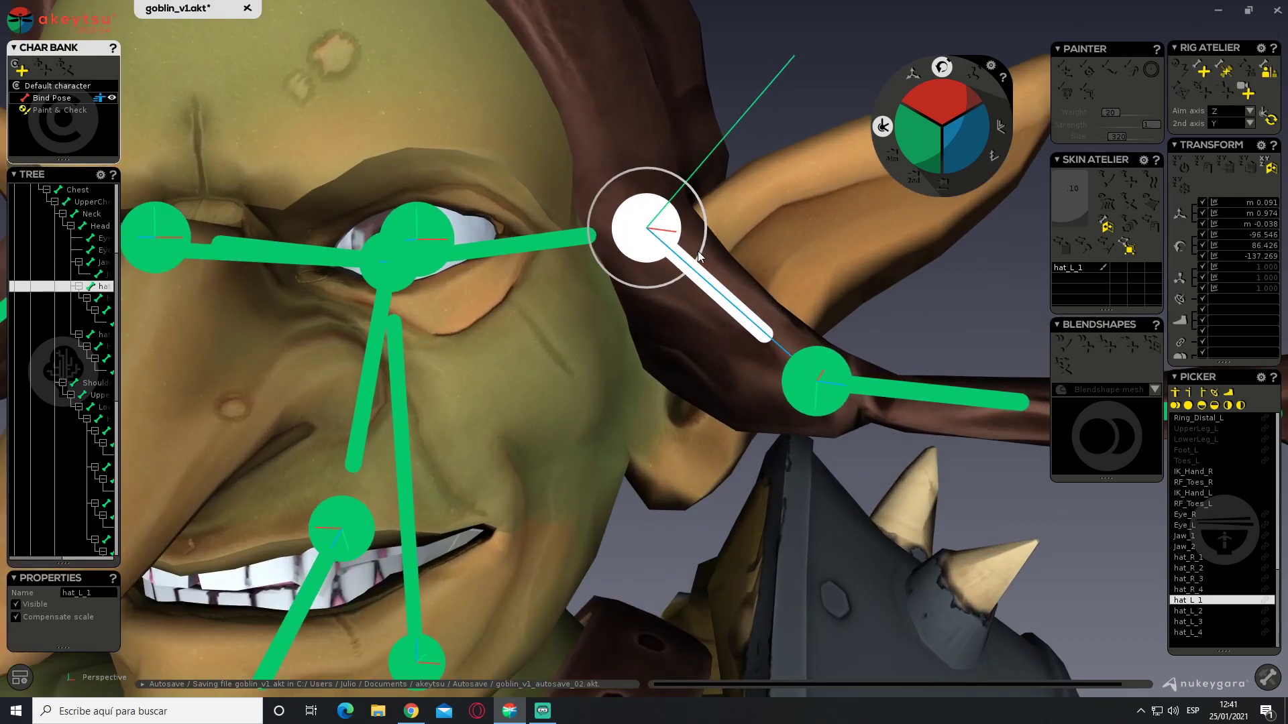
middle_click_drag(799, 339, 863, 313, "alt")
scroll(864, 311, "down", 2)
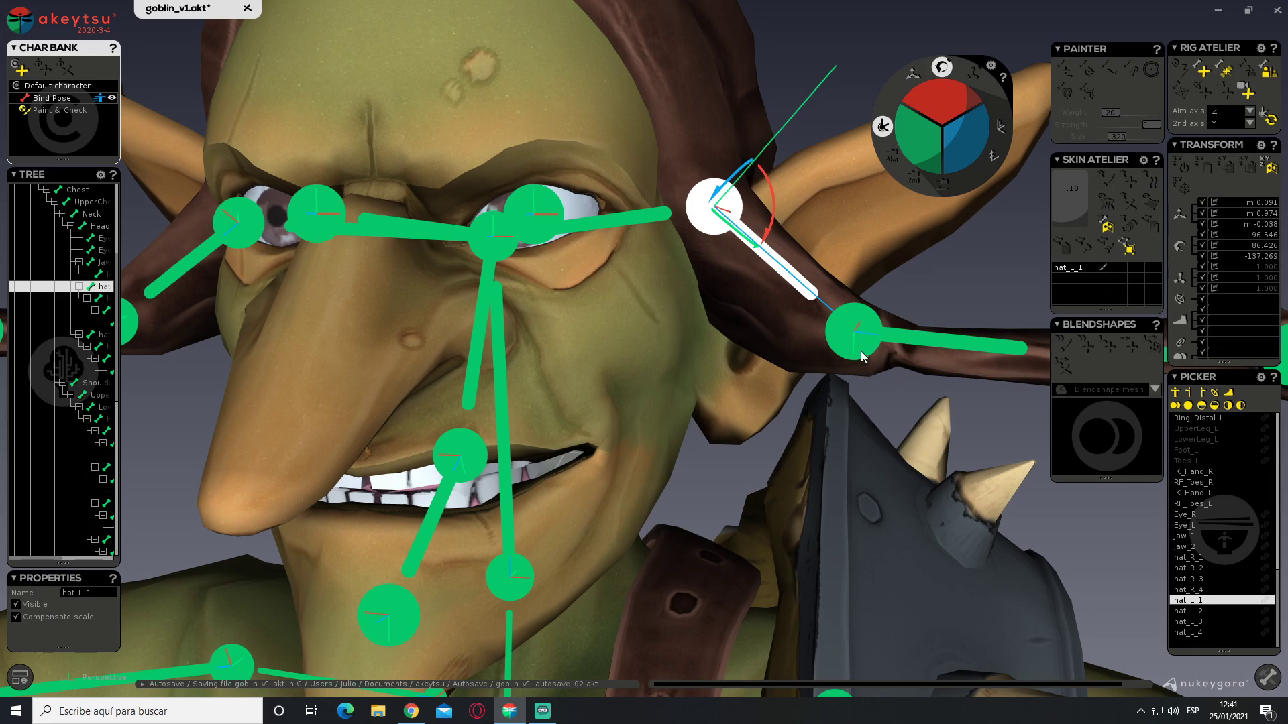
Select hat_L_2 and rotate its axes so one points along the strap toward hat_L_3
left_click(855, 336)
left_click_drag(855, 336, 720, 293, "alt")
left_click_drag(689, 342, 712, 313)
left_click_drag(711, 312, 717, 388, "alt")
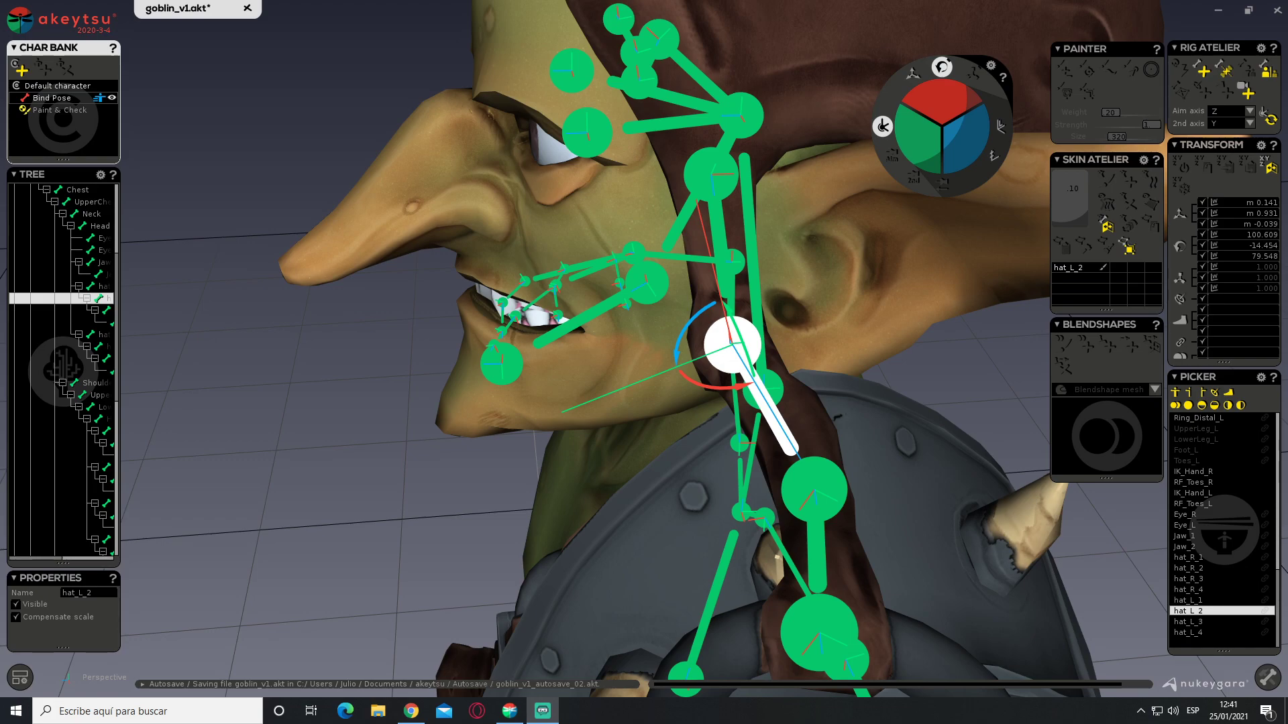
left_click_drag(564, 259, 831, 291, "alt")
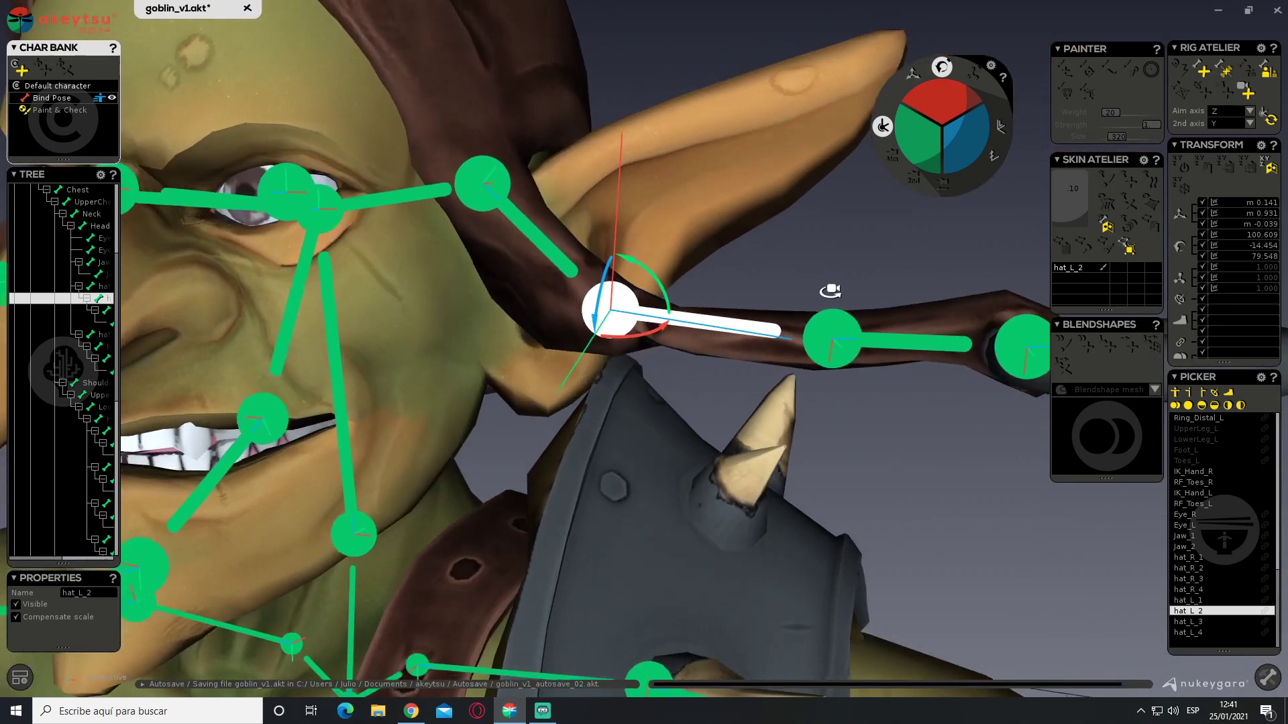
middle_click_drag(758, 307, 678, 335, "alt")
left_click_drag(678, 335, 582, 325)
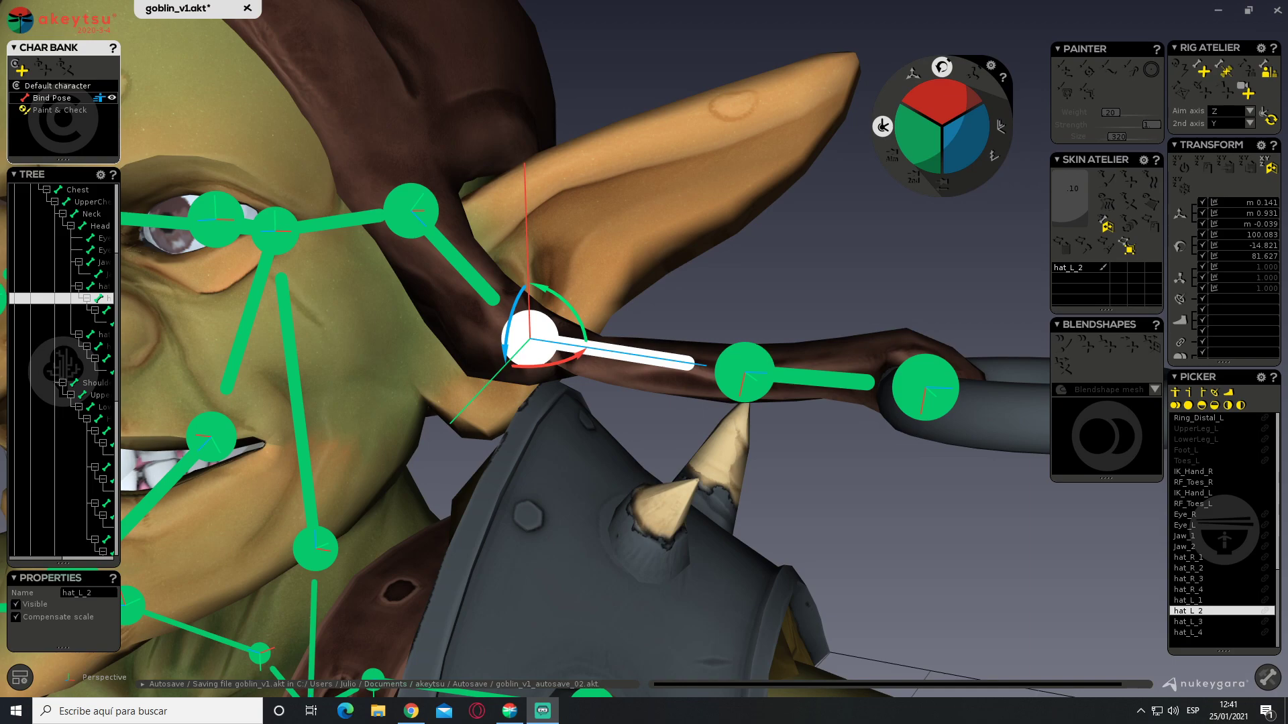
Select hat_L_3 and rotate its axes so one points along the strap toward hat_L_4
left_click_drag(864, 409, 631, 417, "alt")
left_click(571, 350)
left_click_drag(572, 351, 513, 356, "alt")
middle_click_drag(512, 356, 570, 366, "alt")
scroll(630, 346, "up", 5)
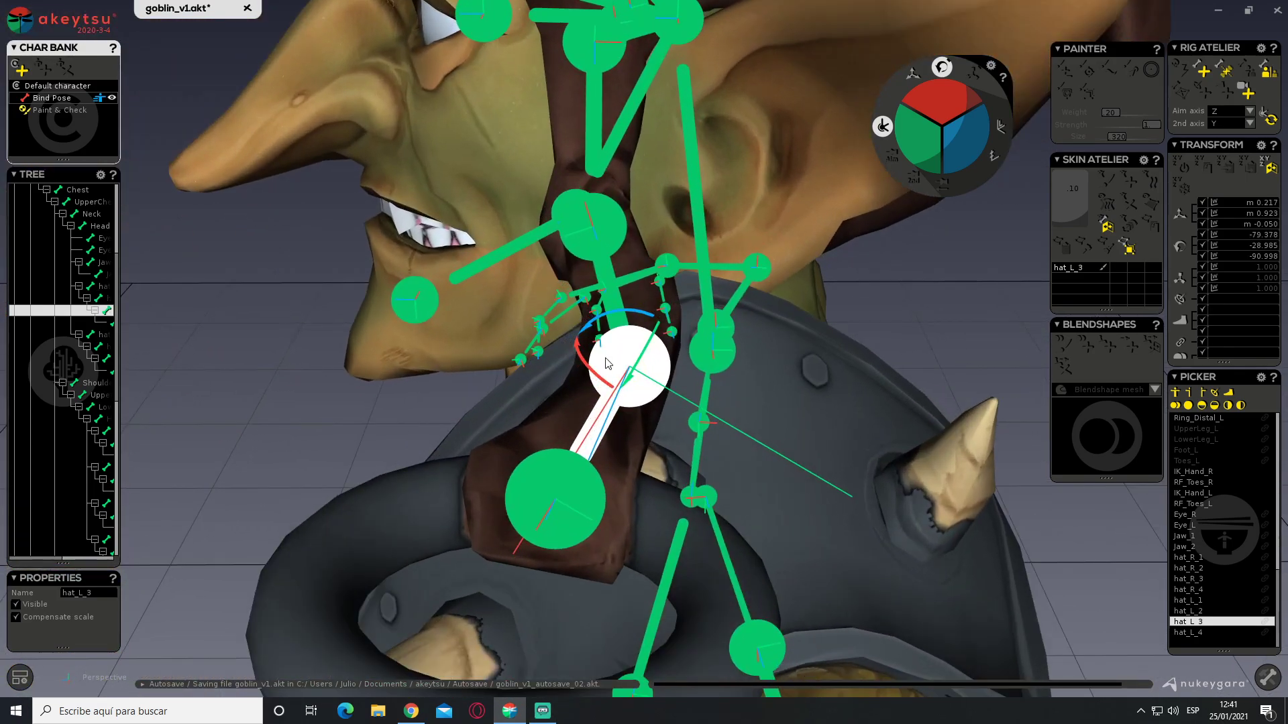
left_click_drag(618, 316, 669, 401)
left_click_drag(708, 383, 782, 406, "alt")
left_click_drag(671, 395, 666, 398)
middle_click_drag(666, 397, 817, 379)
left_click_drag(816, 379, 865, 373, "alt")
middle_click_drag(865, 373, 608, 473, "alt")
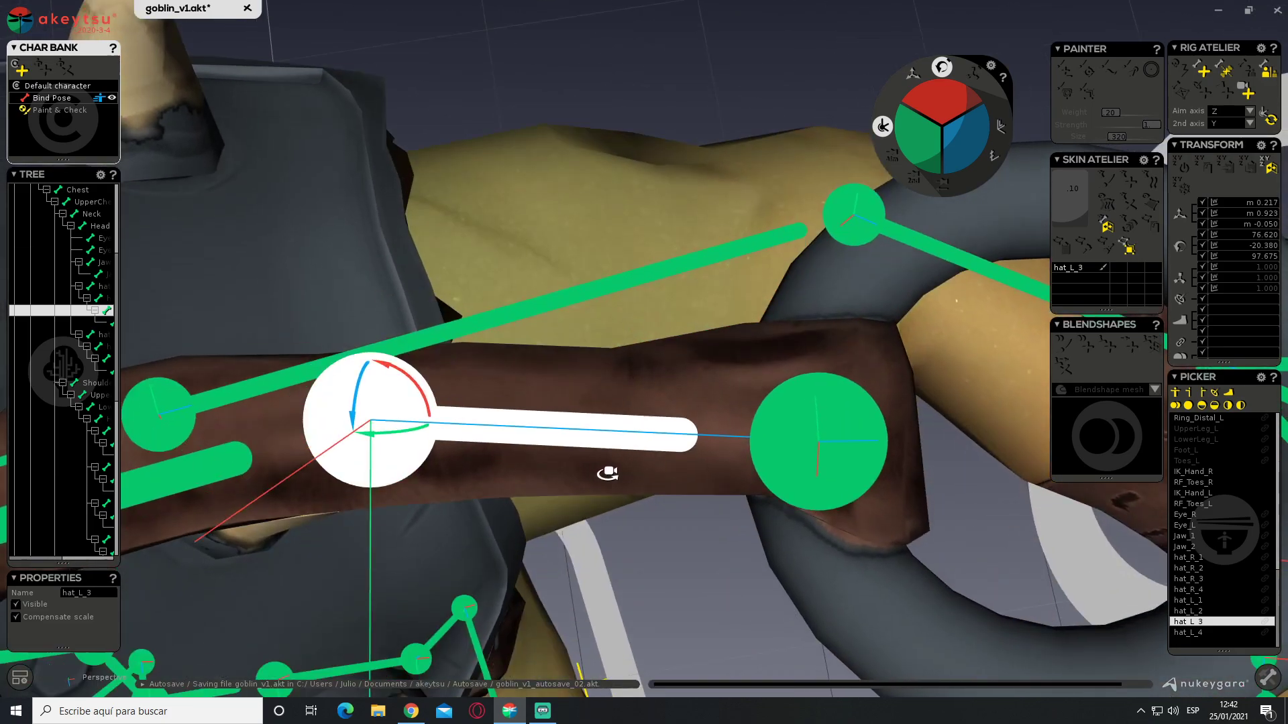
Select hat_L_4 and nudge its position slightly at the ring end of the left strap
left_click(810, 438)
key("w")
left_click_drag(827, 484, 822, 458)
middle_click_drag(456, 399, 503, 209)
left_click_drag(503, 209, 479, 204, "alt")
left_click_drag(748, 187, 683, 202, "alt")
middle_click_drag(682, 202, 532, 260, "alt")
Reorient hat_L_2 with further rotations so its axes follow the same layout as hat_L_1
left_click(636, 353)
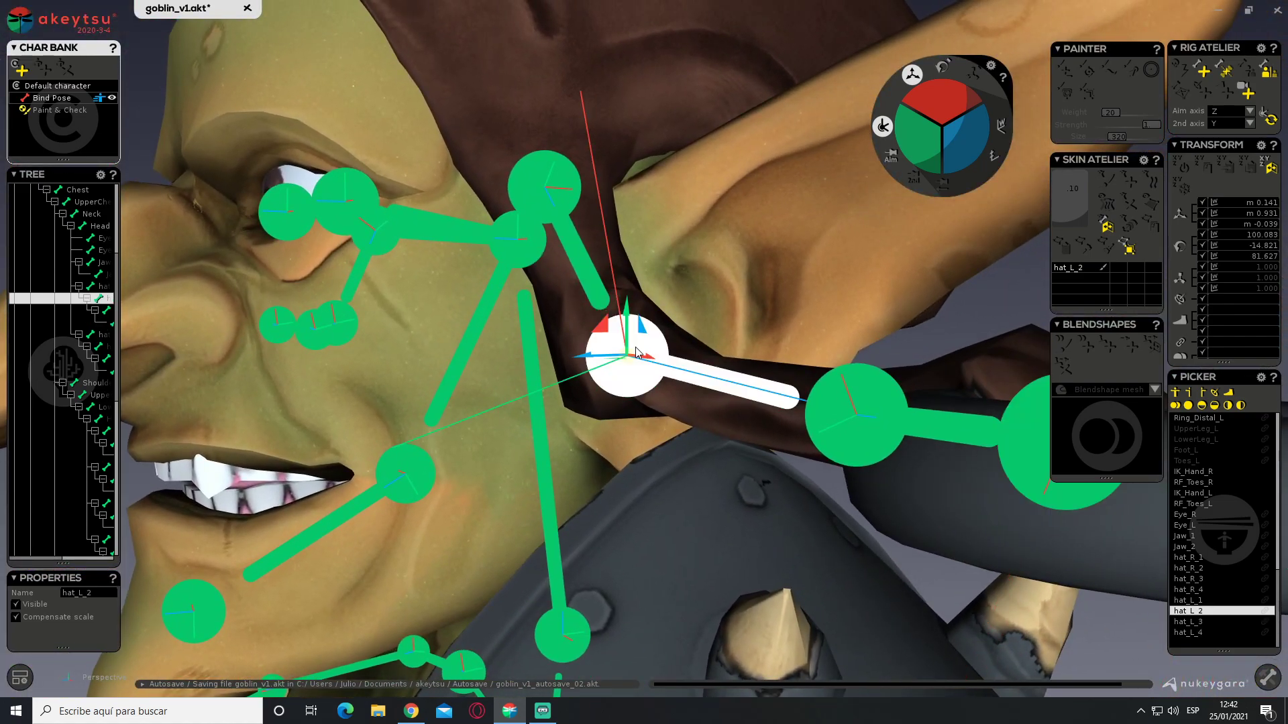
middle_click_drag(636, 352, 493, 396)
key("e")
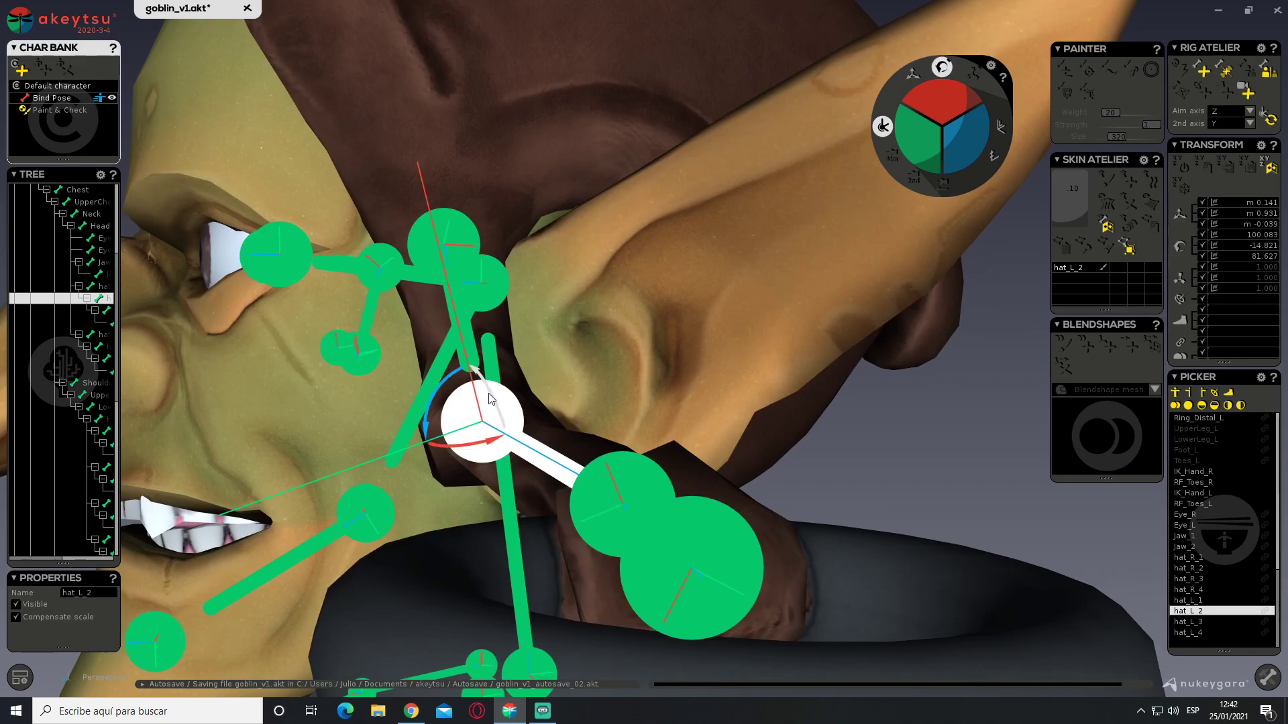
left_click_drag(443, 392, 453, 374)
left_click_drag(535, 352, 524, 380)
mouse_move(538, 368)
middle_mouse_down()
mouse_move(773, 343)
mouse_move(808, 325)
mouse_move(548, 349)
middle_mouse_up()
left_click_drag(472, 366, 479, 359)
middle_click_drag(772, 348, 575, 357)
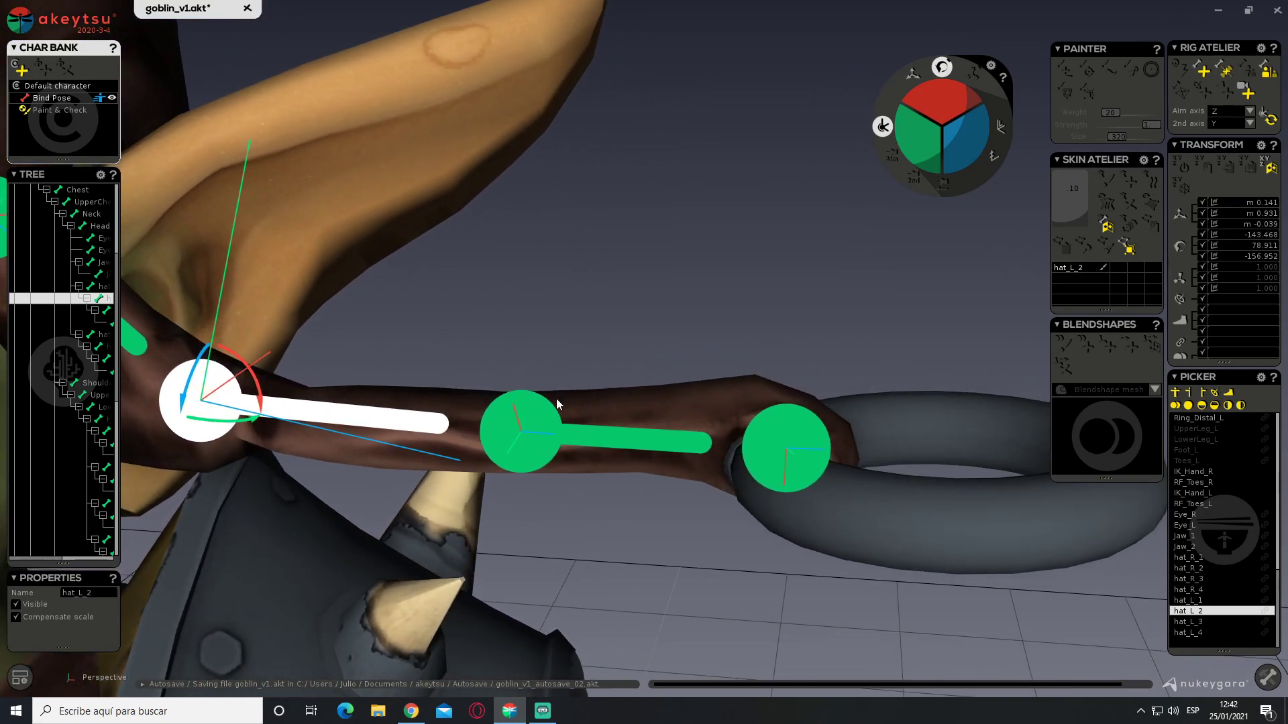
Reorient hat_L_3 so its axes match hat_L_2 while one axis runs along the bone to hat_L_4
left_click(527, 426)
middle_click_drag(527, 426, 462, 413)
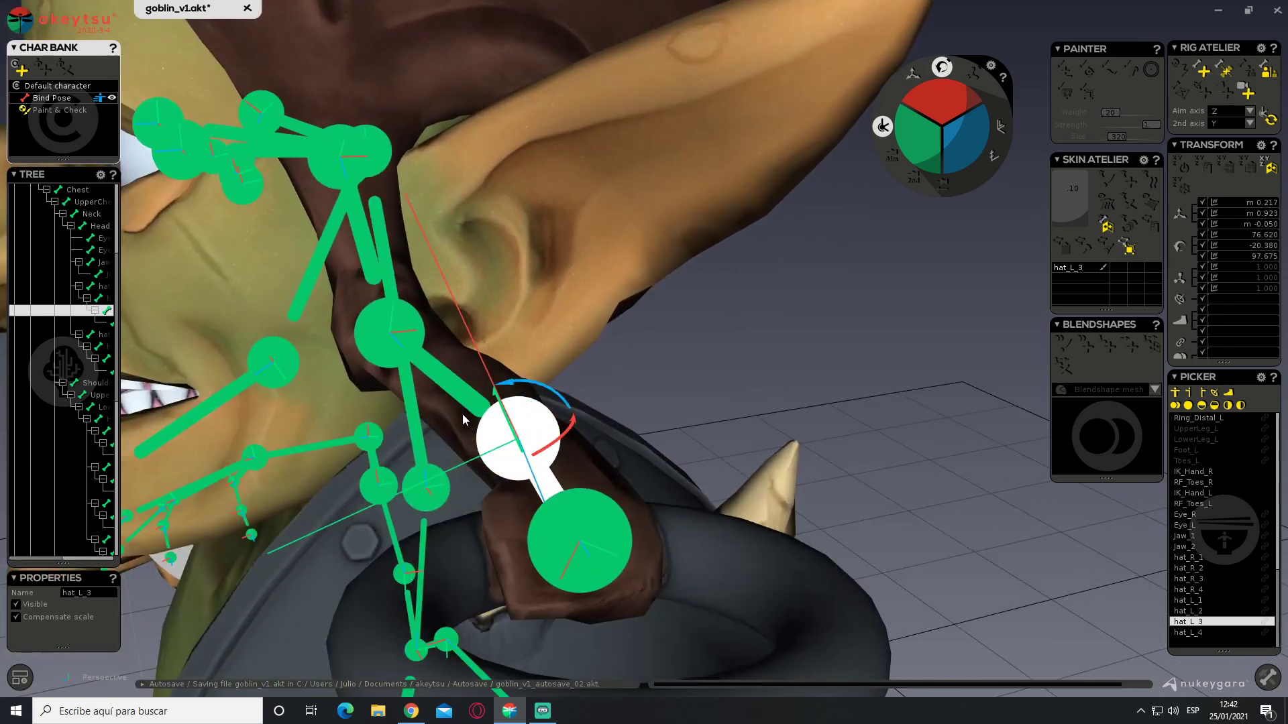
left_click_drag(537, 387, 617, 479)
middle_click_drag(618, 479, 565, 410)
left_click_drag(569, 407, 569, 409)
middle_click_drag(569, 412, 614, 475)
left_click_drag(546, 474, 550, 471)
middle_click_drag(551, 469, 789, 369)
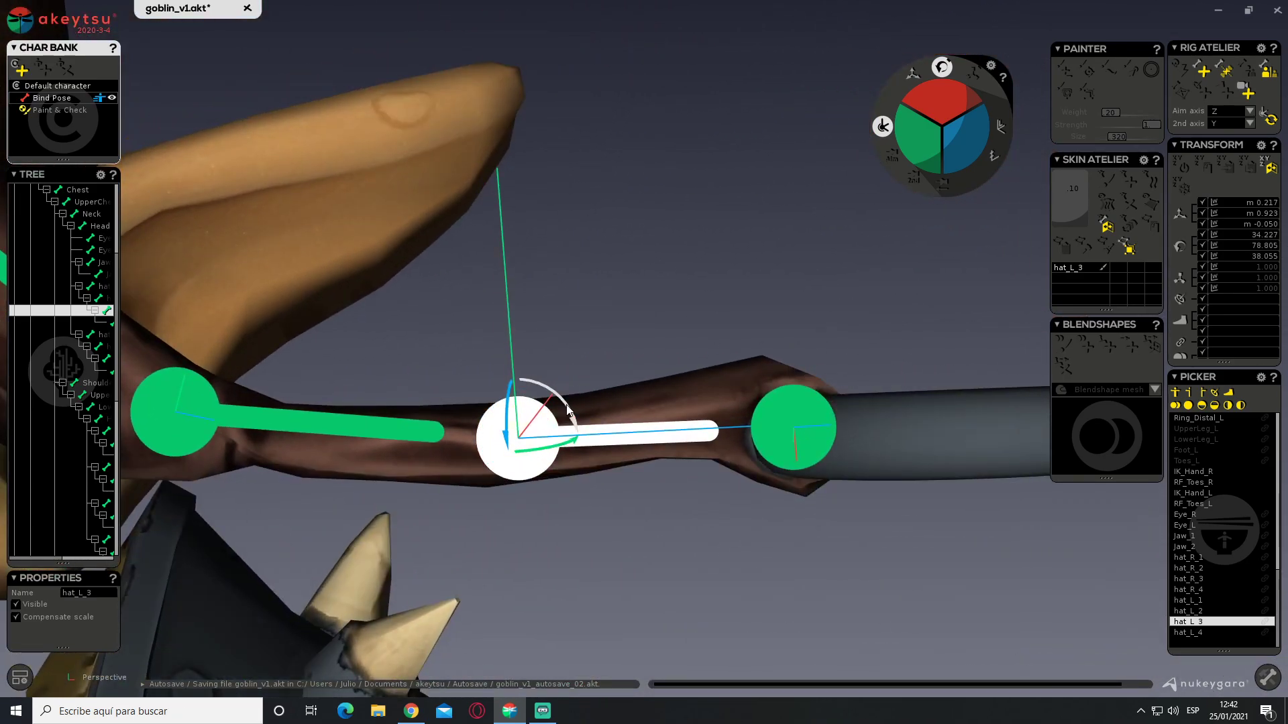
middle_click_drag(570, 410, 597, 399)
Select hat_L_4 and rotate its axes to line up with the ring and the preceding strap joints
left_click(530, 390)
left_click_drag(613, 425, 658, 203)
left_click_drag(603, 378, 698, 251)
middle_click_drag(698, 251, 718, 522)
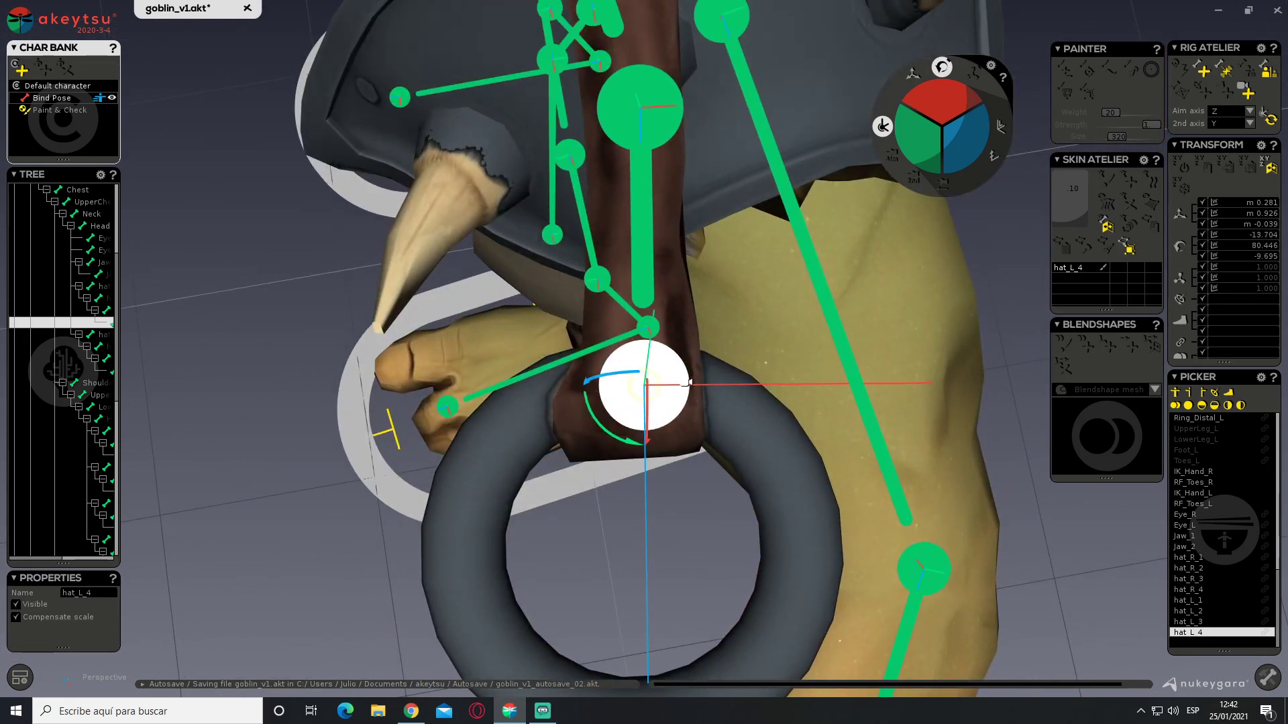
scroll(689, 379, "down", 5)
middle_click_drag(676, 382, 561, 290)
middle_click_drag(560, 290, 917, 204)
middle_click_drag(917, 204, 684, 329)
Switch to Paint & Check and hide the joints' local axes
left_click(47, 110)
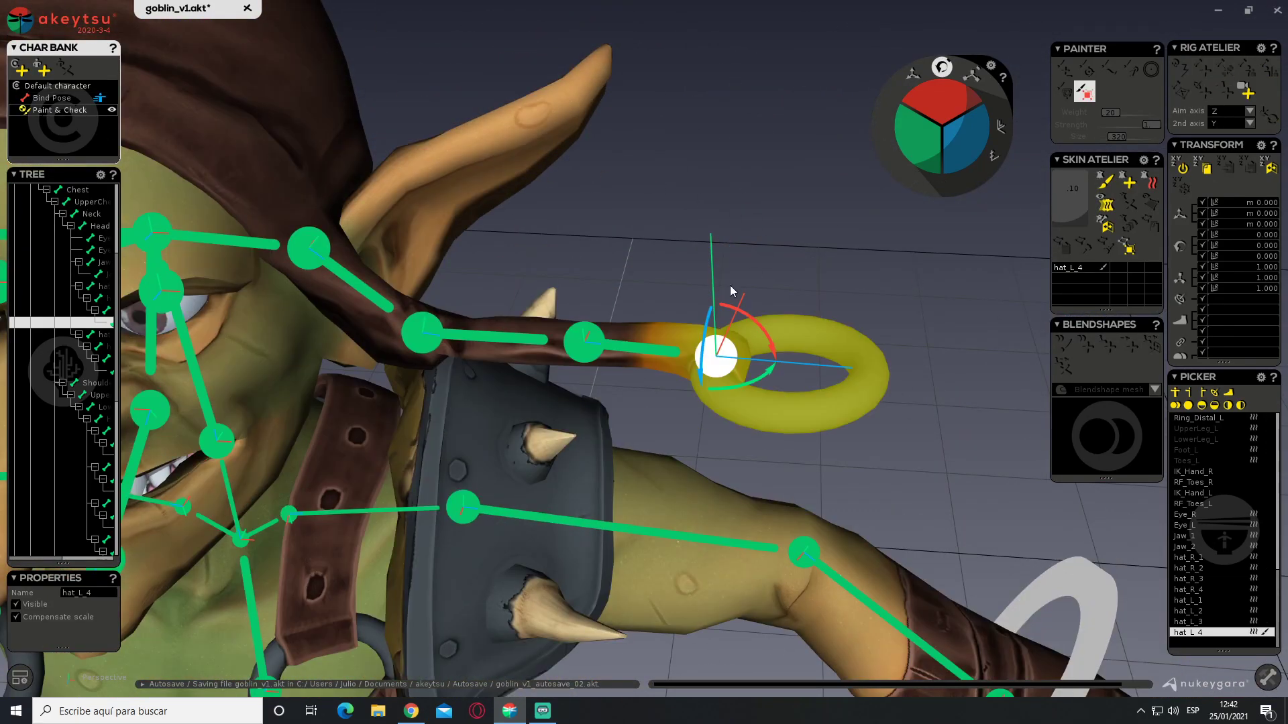
left_click(21, 679)
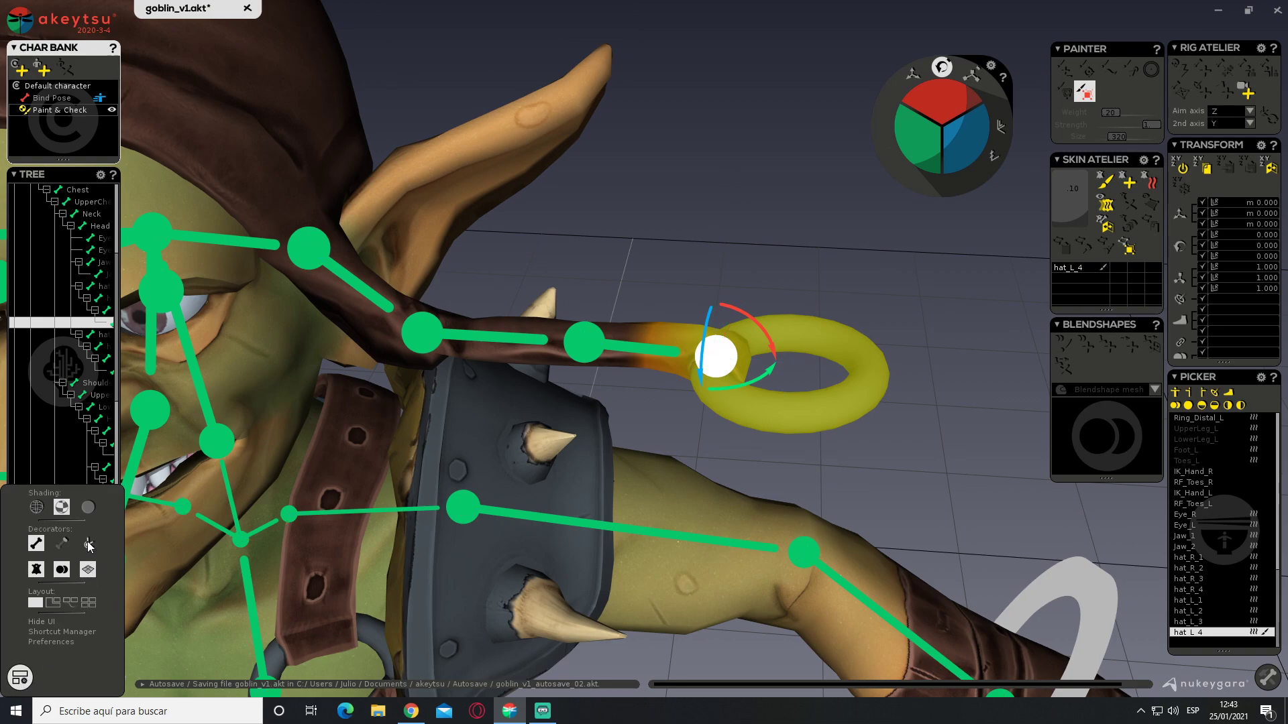
left_click(714, 246)
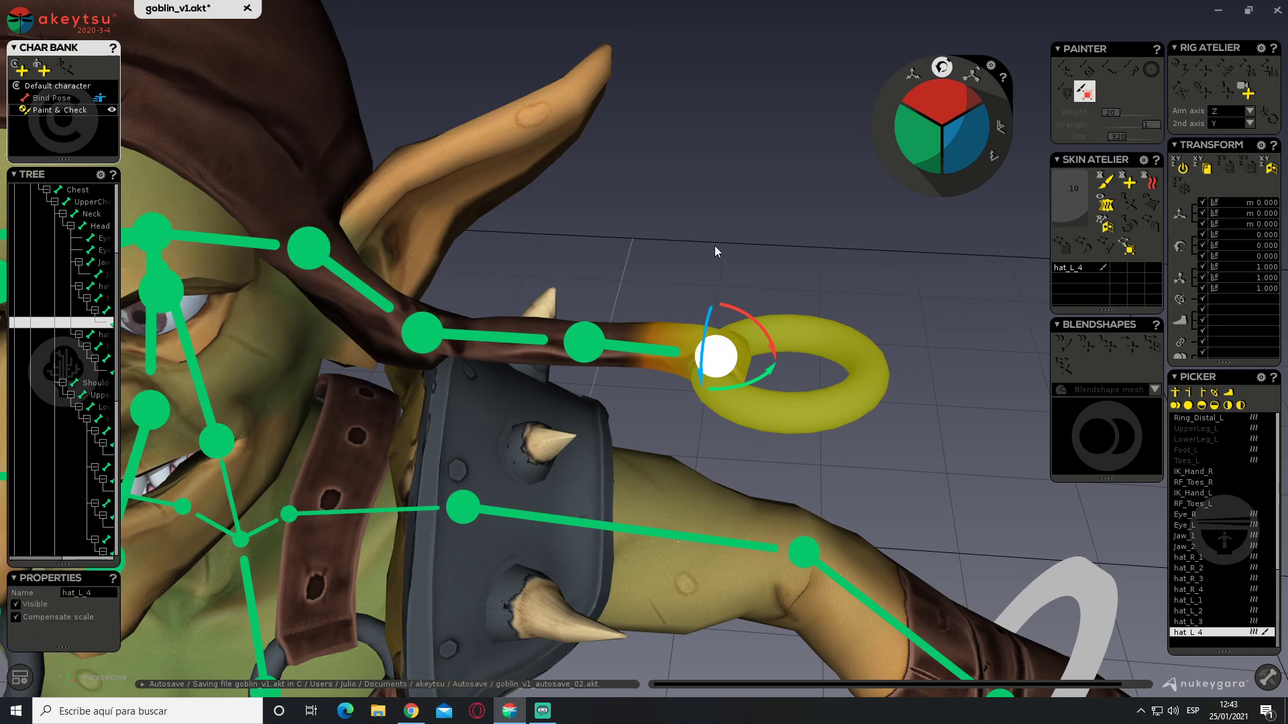
Select hat_L_1 and rotate it about -19 degrees on Y to test the left strap's deformation
left_click_drag(688, 268, 693, 213, "alt")
middle_click_drag(693, 213, 561, 271)
left_click(593, 283)
left_click_drag(559, 227, 591, 212)
key("ctrl+z")
left_click_drag(758, 308, 599, 368, "alt")
middle_click_drag(599, 367, 526, 365)
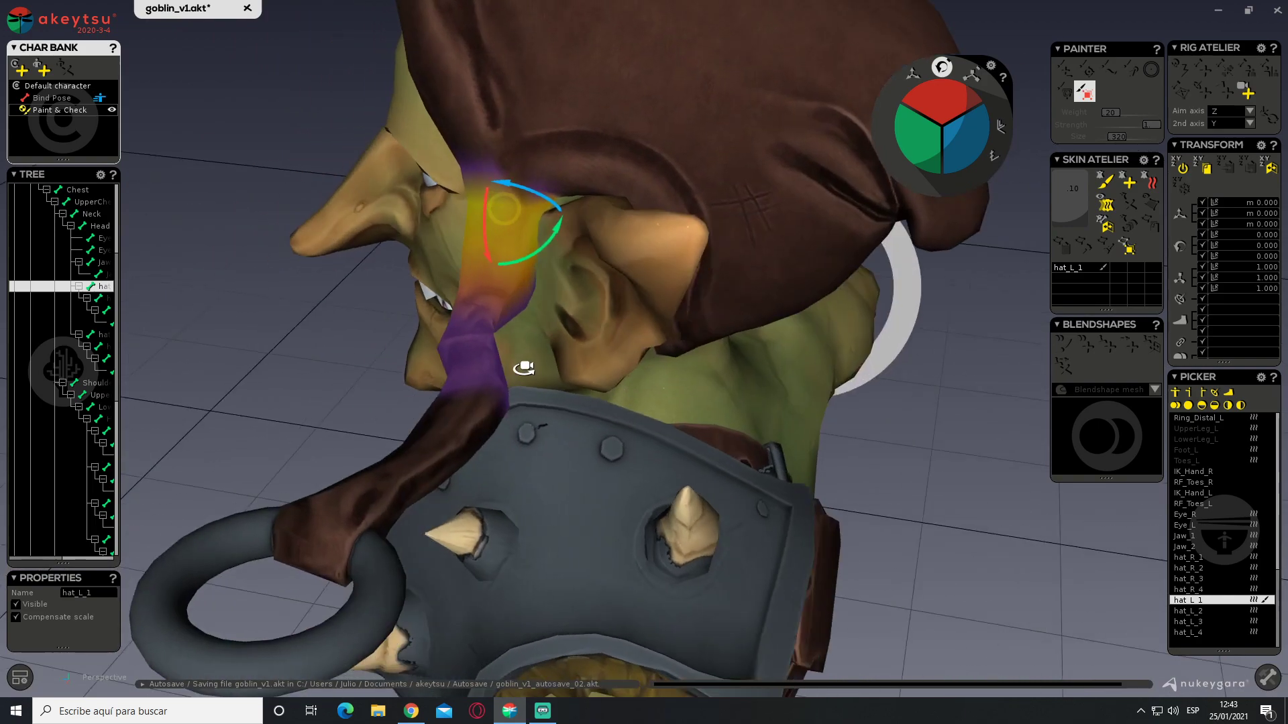
left_click_drag(529, 261, 511, 299)
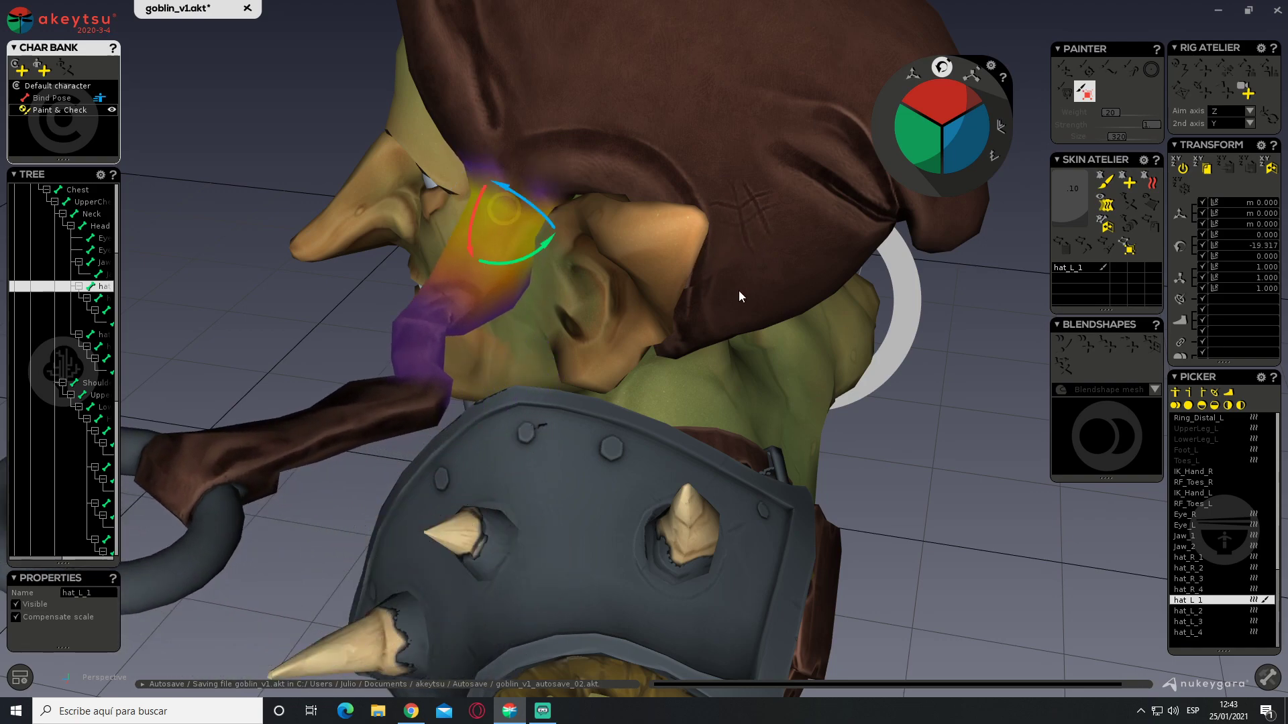
middle_click_drag(719, 268, 650, 294)
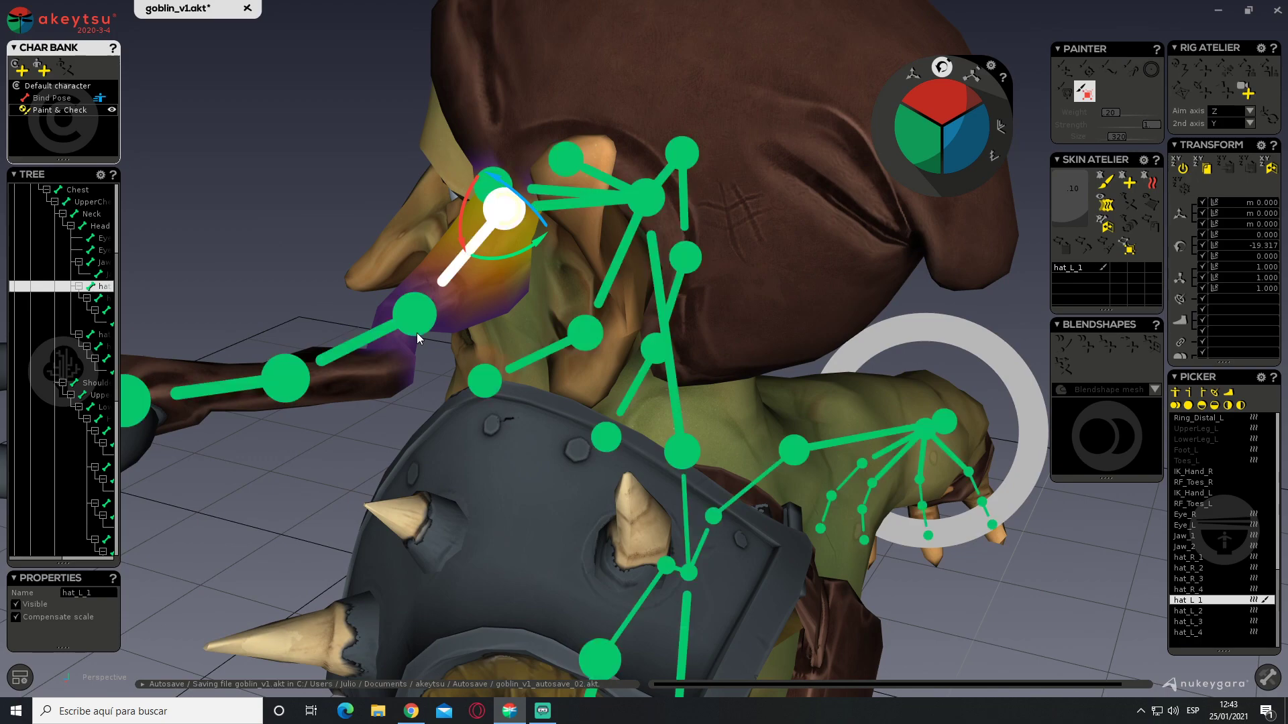
Select hat_L_2, erase its stray influence from the hat behind the ear, and check its weights along the strap
left_click(449, 327)
middle_click_drag(708, 302, 659, 288)
scroll(659, 288, "up", 2)
key("x")
left_click(1105, 180)
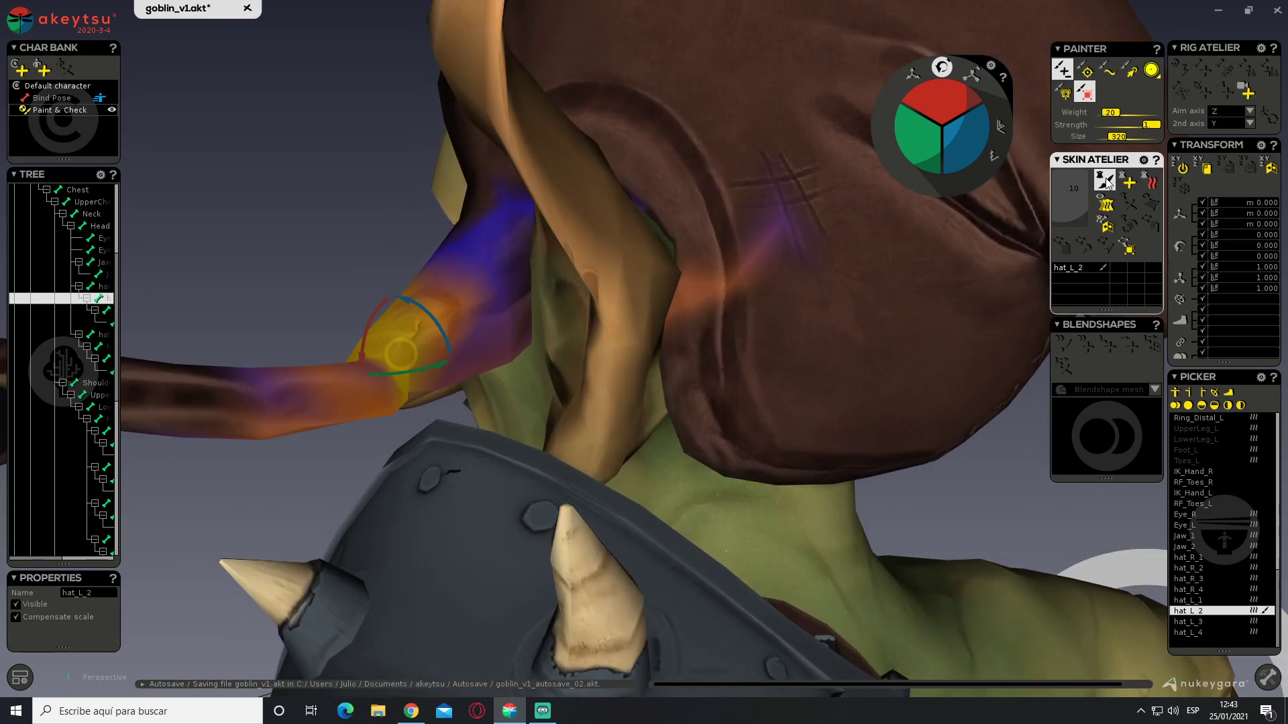
mouse_move(821, 260)
left_mouse_down("ctrl")
mouse_move(747, 244)
mouse_move(745, 279)
mouse_move(690, 281)
left_mouse_up("ctrl")
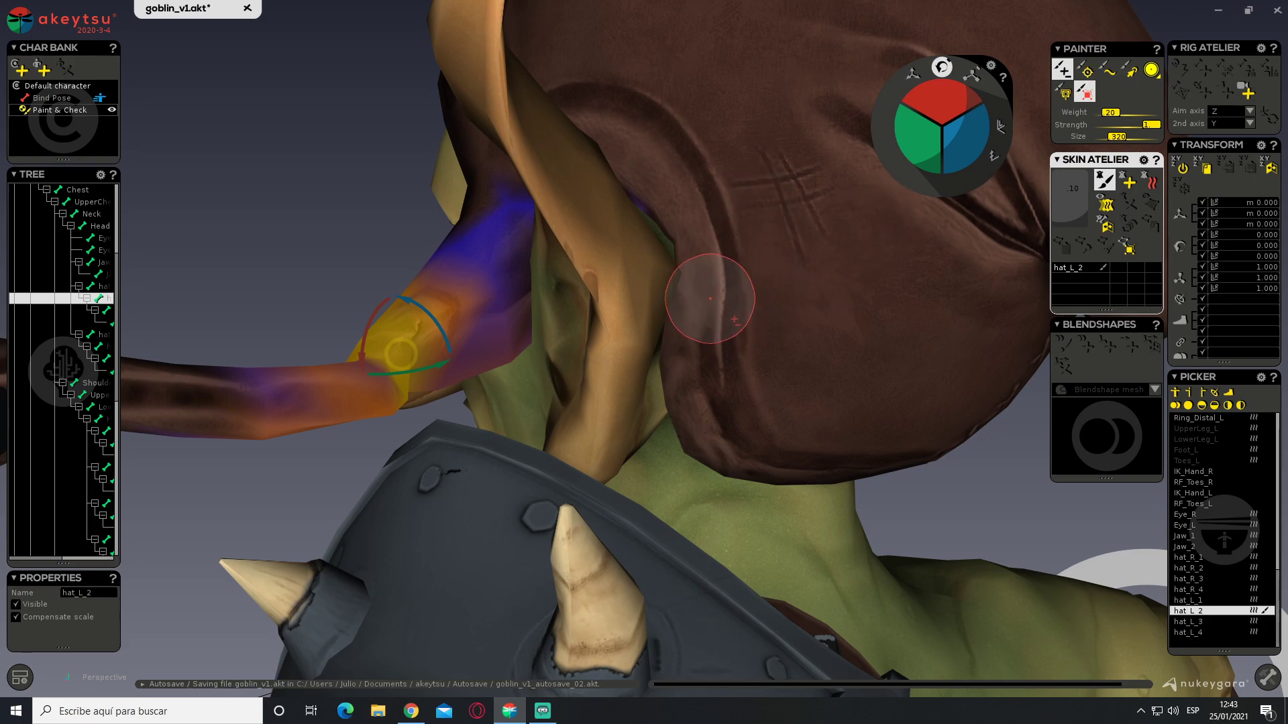
mouse_move(719, 287)
middle_mouse_down()
mouse_move(817, 376)
mouse_move(934, 351)
mouse_move(830, 365)
middle_mouse_up()
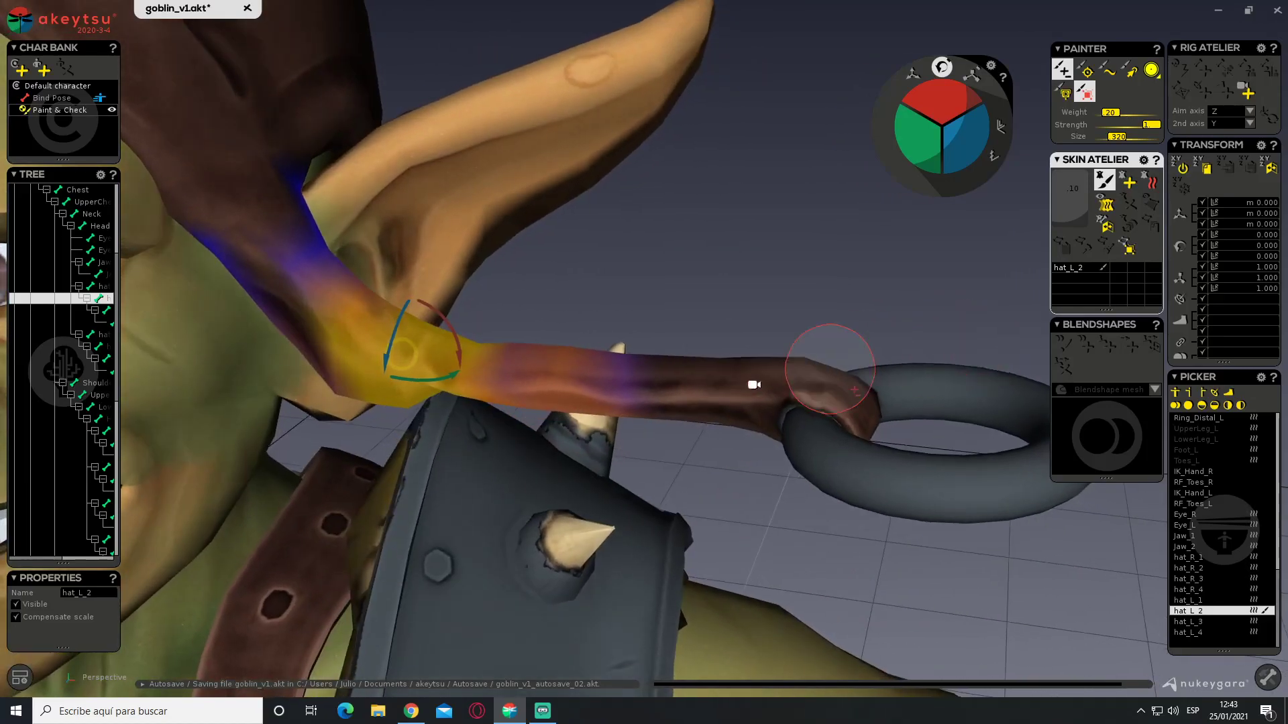
mouse_move(589, 374)
middle_mouse_down()
mouse_move(451, 207)
mouse_move(288, 195)
middle_mouse_up()
mouse_move(526, 188)
middle_mouse_down()
mouse_move(670, 164)
mouse_move(602, 220)
middle_mouse_up()
middle_click_drag(759, 153, 723, 190)
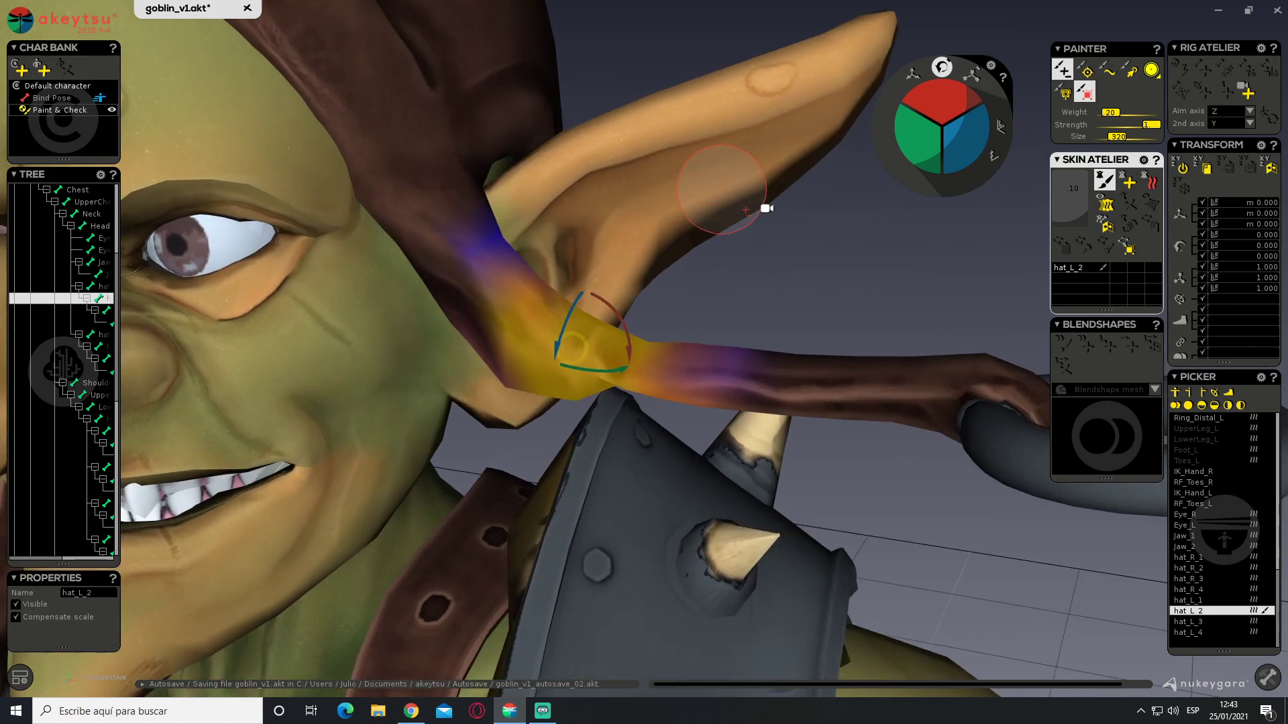
key("j")
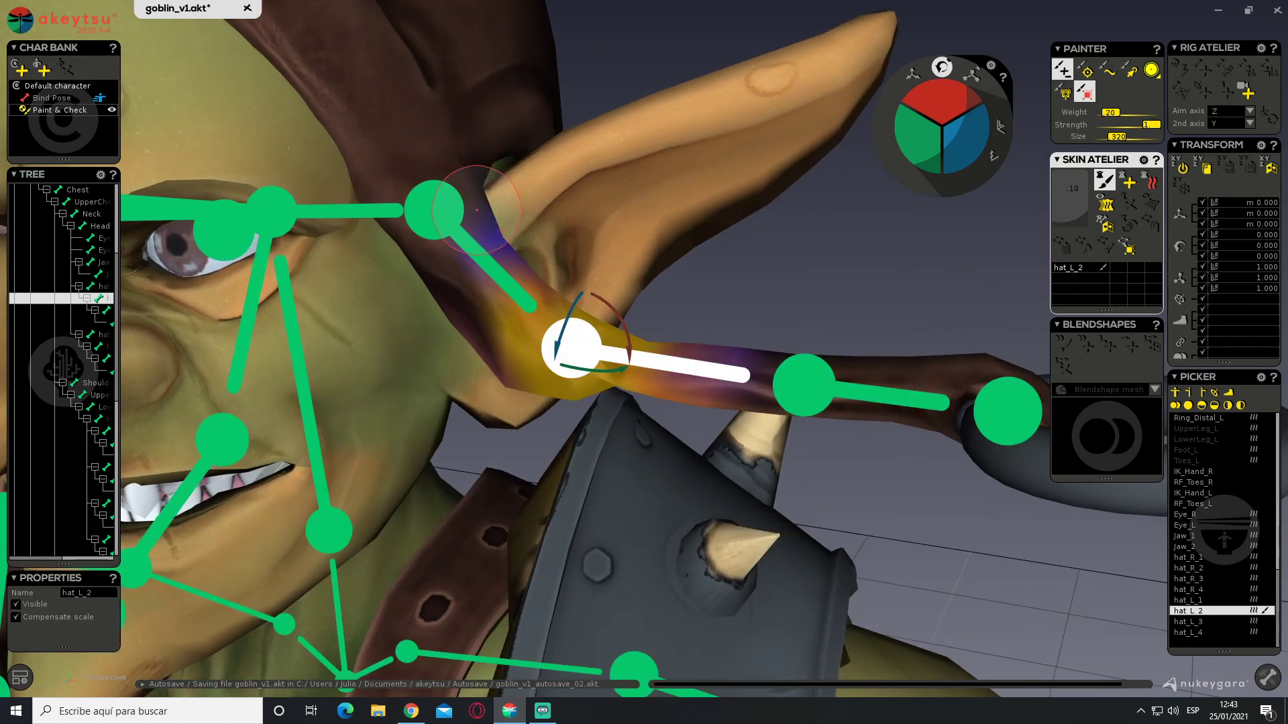
Select hat_L_1, clean up its weights at the top of the left strap beside the ear, and check them in animation mode
left_click(442, 201)
middle_click_drag(696, 235, 675, 207)
middle_click_drag(394, 165, 424, 180)
scroll(450, 177, "up", 6)
middle_click_drag(626, 242, 640, 273)
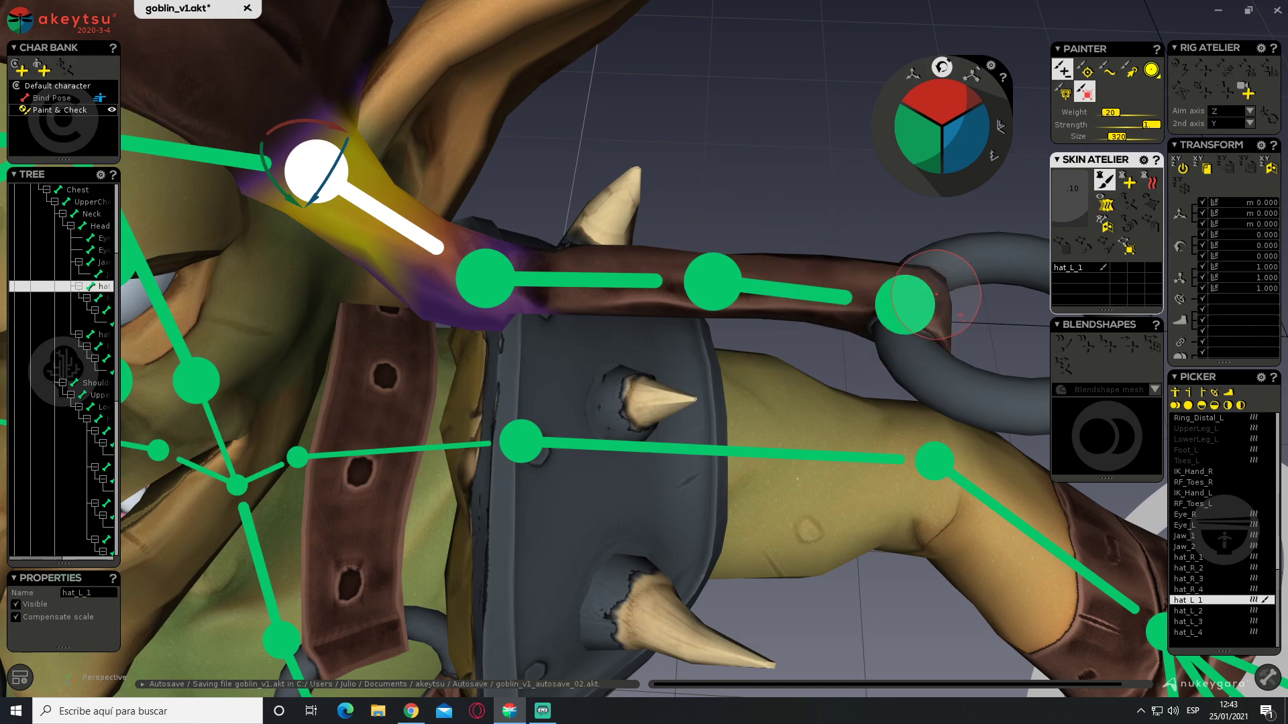
middle_click_drag(755, 315, 719, 303)
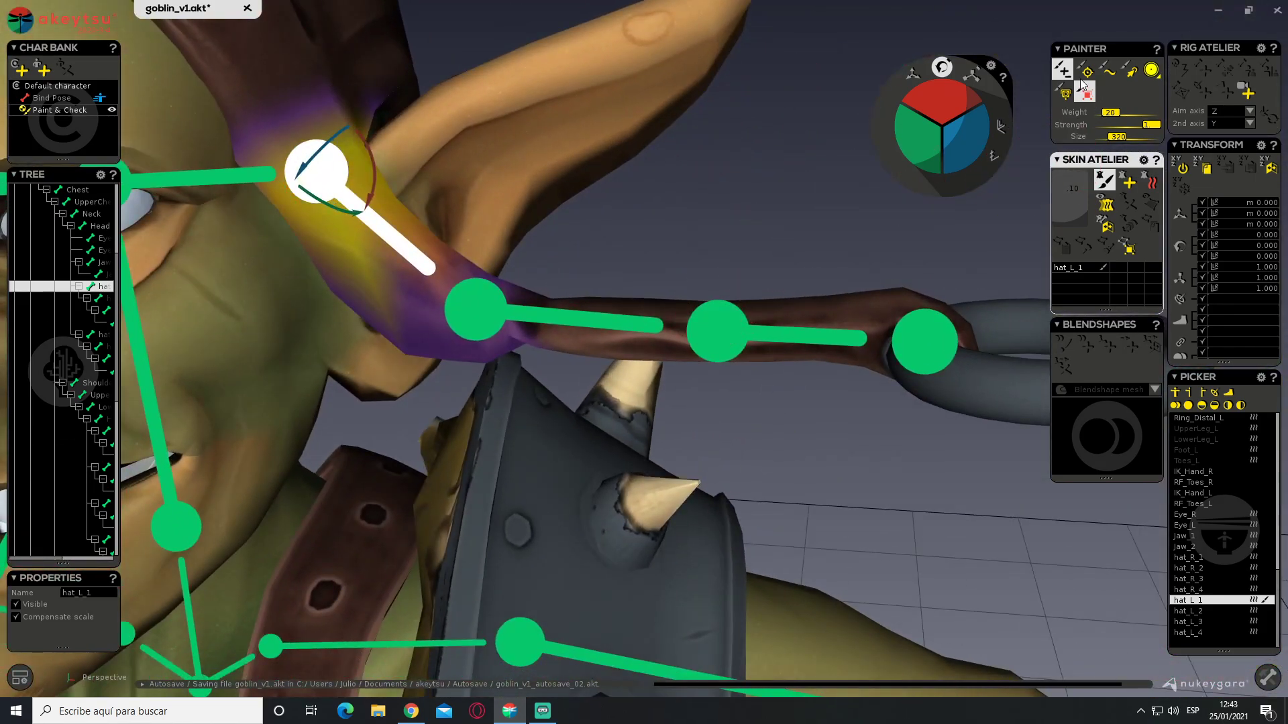
left_click(1105, 180)
middle_click_drag(563, 208, 487, 278)
left_click_drag(480, 255, 449, 272)
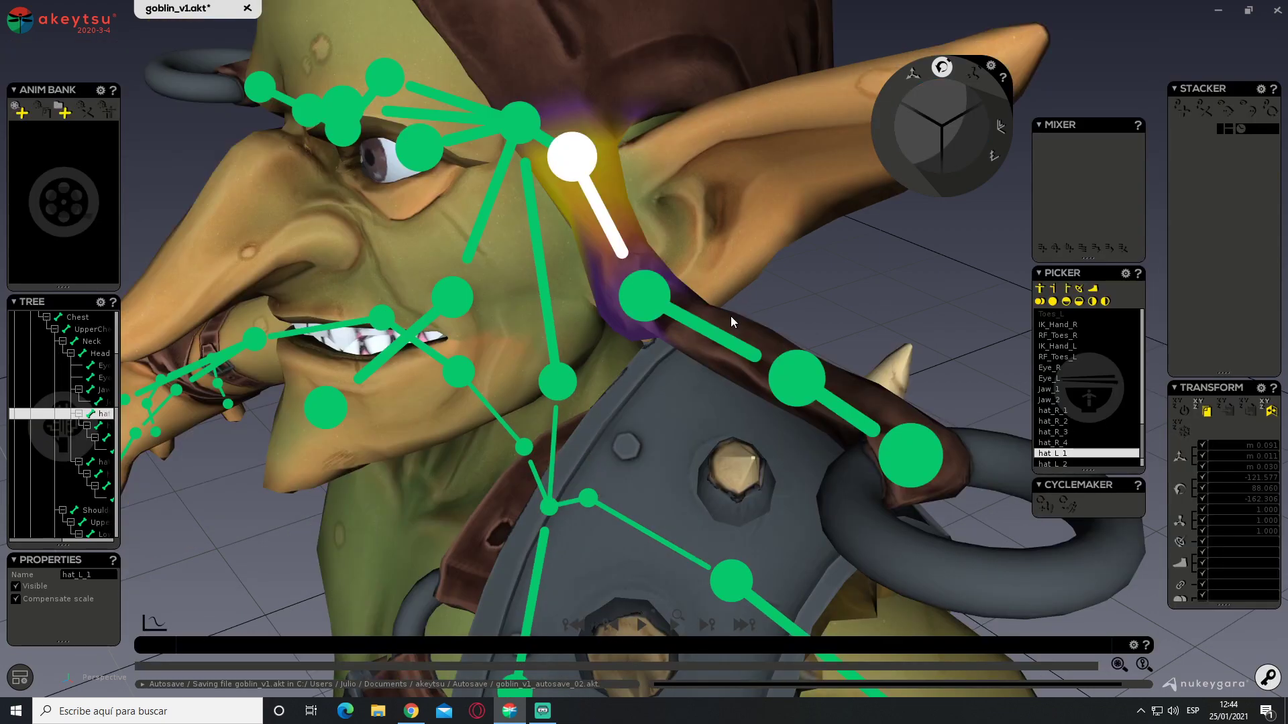
scroll(704, 319, "down", 6)
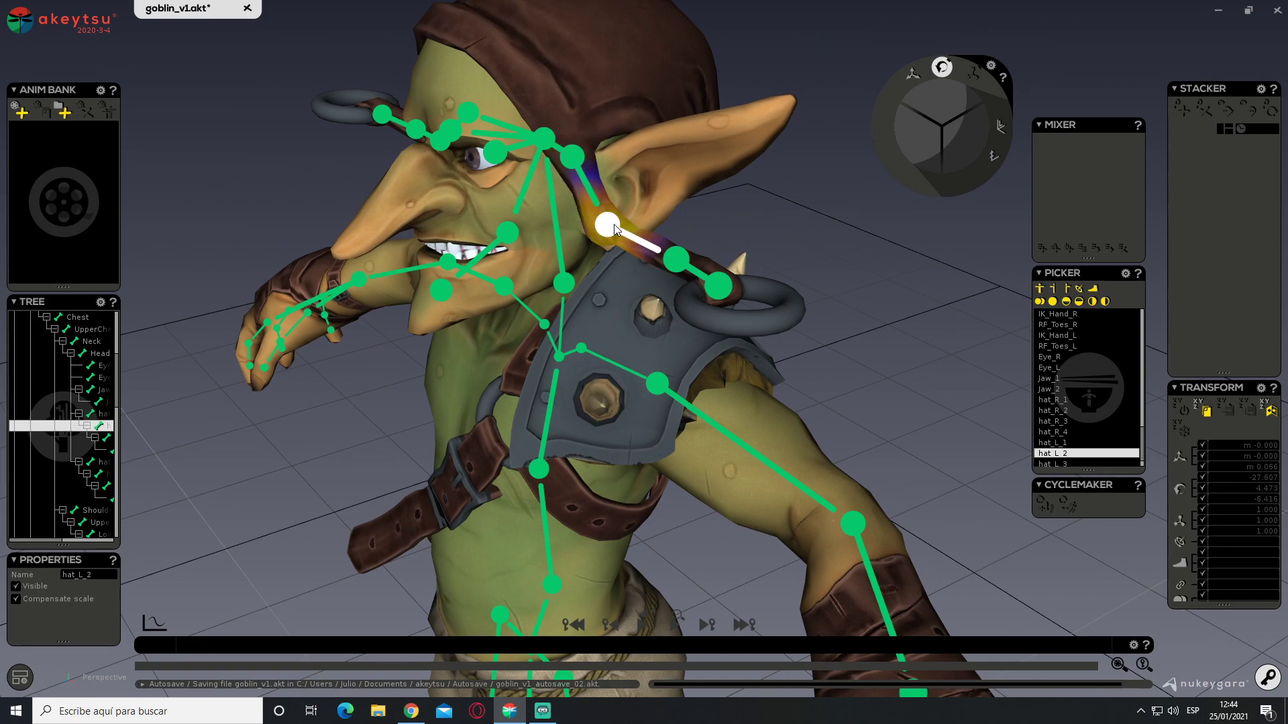
Return to Paint & Check, select hat_L_4, and rotate it to test how the ring and strap end deform
key("Tab")
scroll(598, 254, "up", 6)
left_click_drag(621, 274, 709, 259, "alt")
middle_click_drag(771, 274, 734, 284, "alt")
left_click(734, 285)
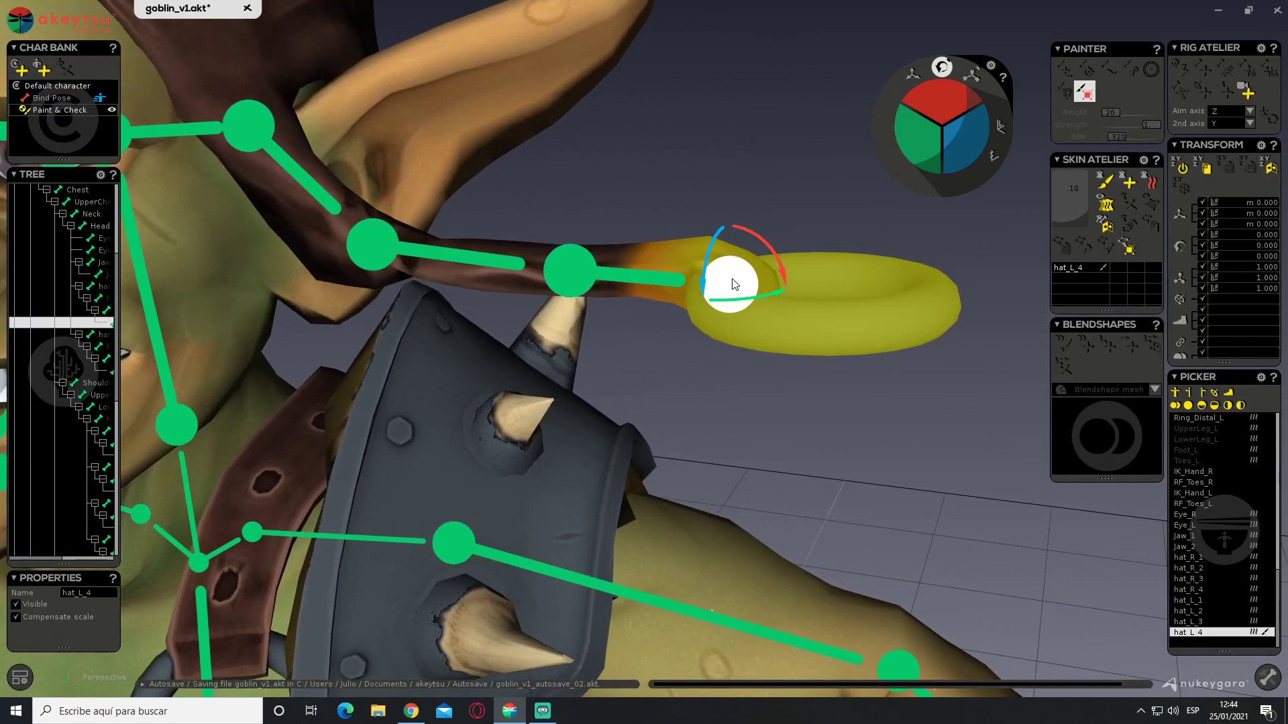
mouse_move(785, 259)
left_mouse_down()
mouse_move(774, 241)
mouse_move(778, 267)
left_mouse_up()
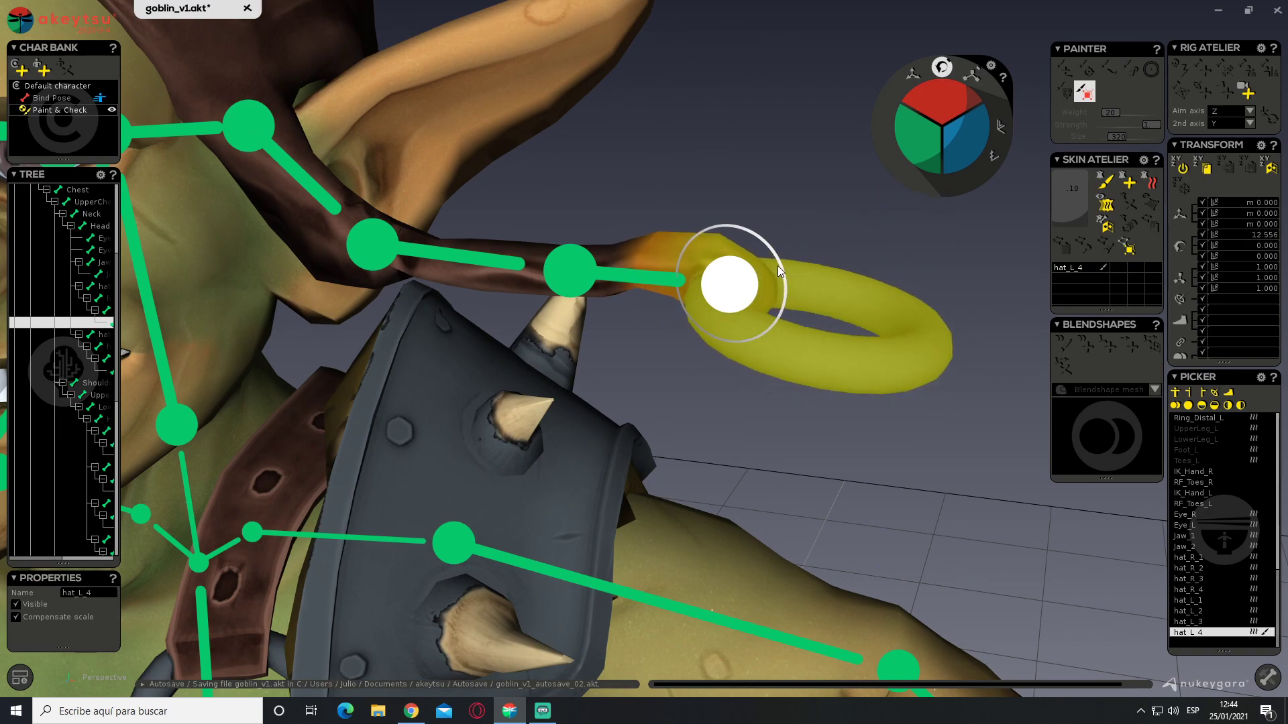
left_click(592, 271)
left_click_drag(616, 257, 620, 271)
left_click(728, 287)
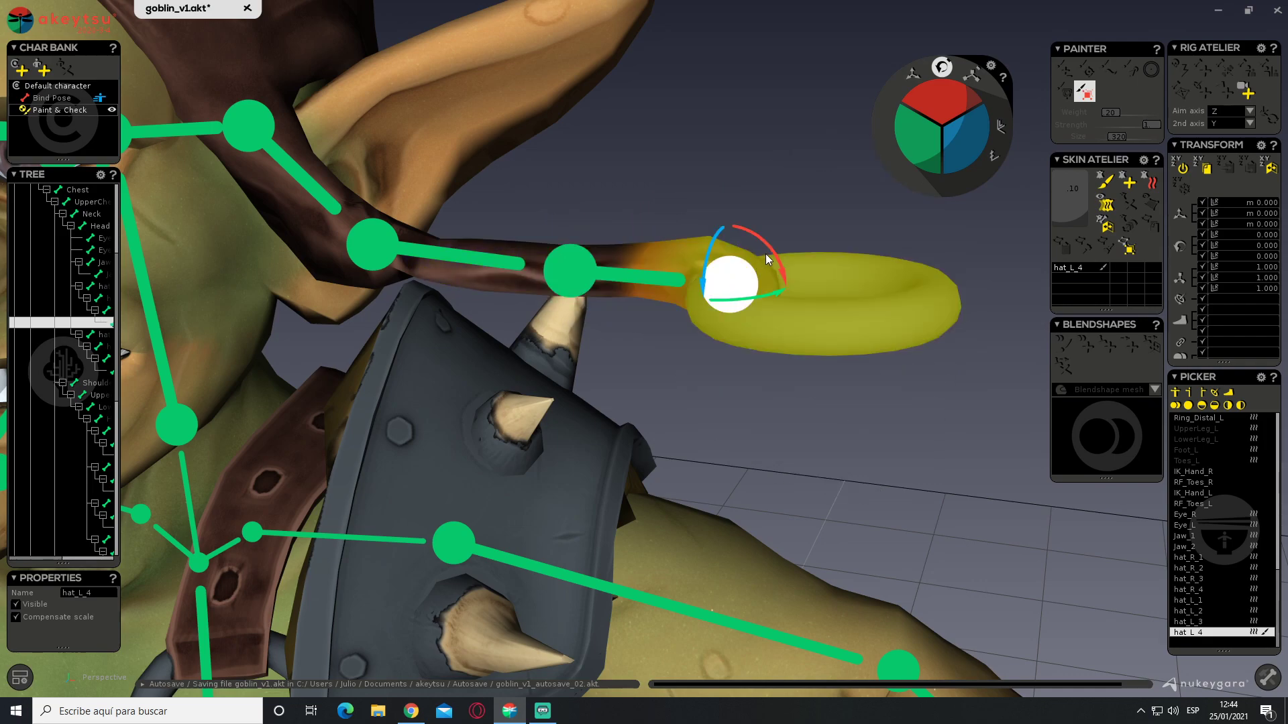
left_click_drag(775, 251, 766, 300)
Select hat_L_3 and adjust its painted weights on the strap end next to the ring
left_click(573, 266)
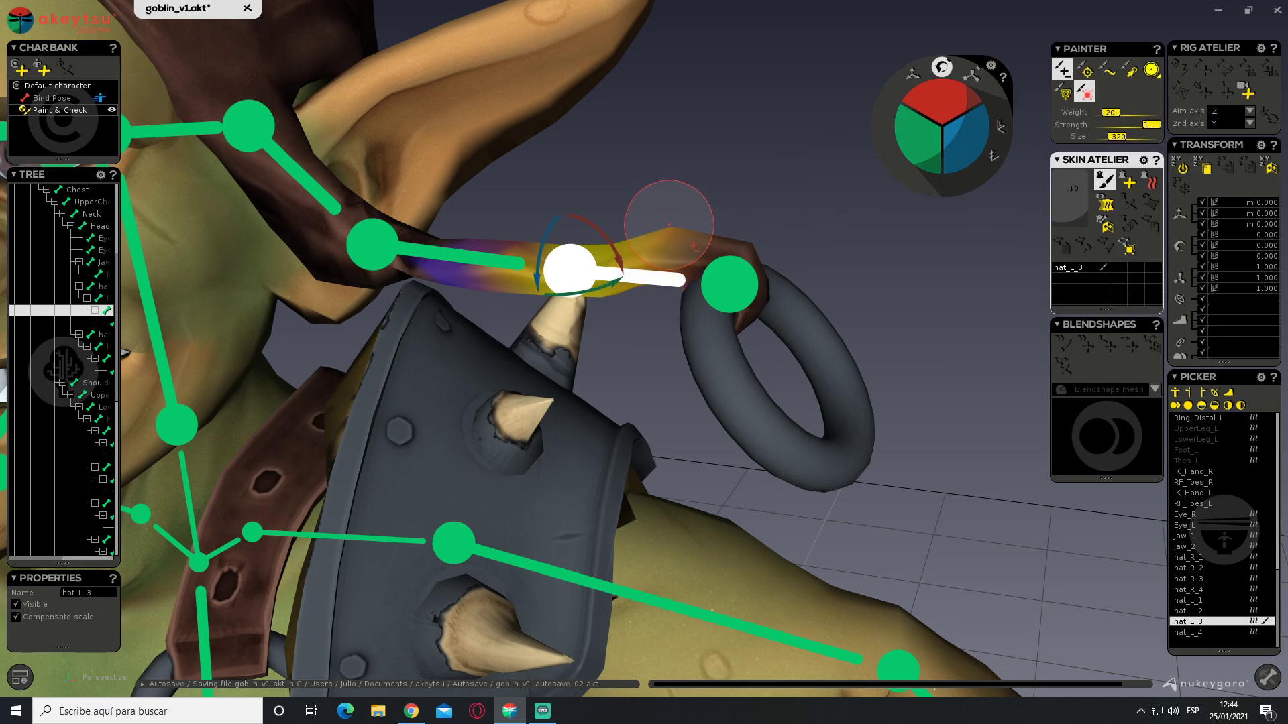
left_click_drag(789, 189, 675, 220, "alt")
mouse_move(675, 220)
middle_mouse_down()
mouse_move(794, 228)
mouse_move(532, 322)
mouse_move(735, 299)
mouse_move(636, 243)
middle_mouse_up()
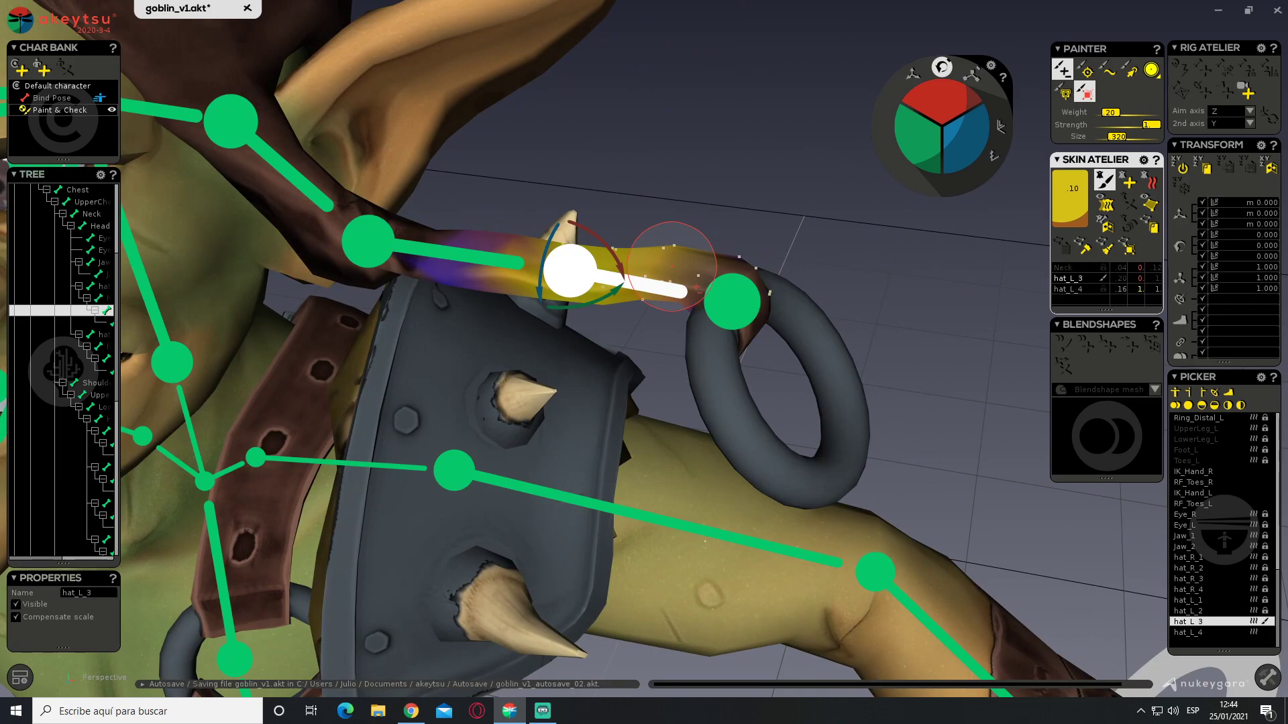
middle_click_drag(751, 230, 783, 297)
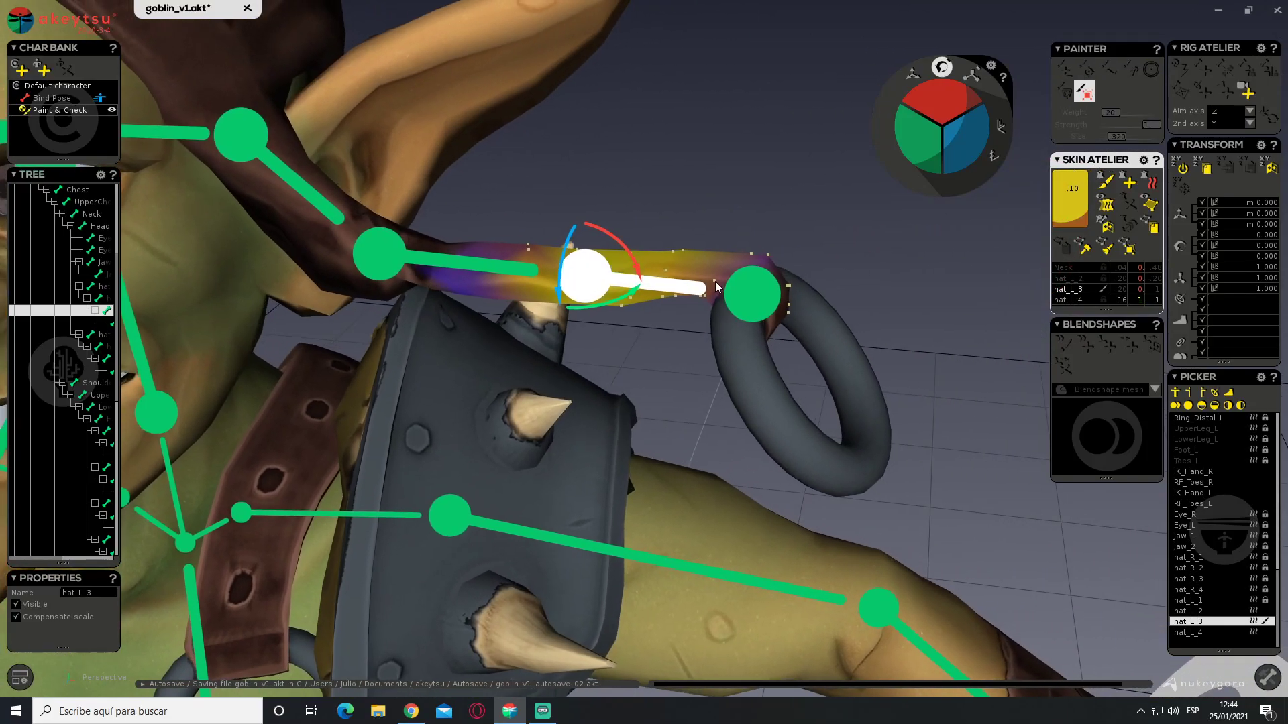
Select hat_L_4 and swing the ring upward to about -17 degrees to test the weights
left_click(783, 296)
left_click_drag(774, 251, 699, 280)
left_click_drag(817, 275, 679, 171)
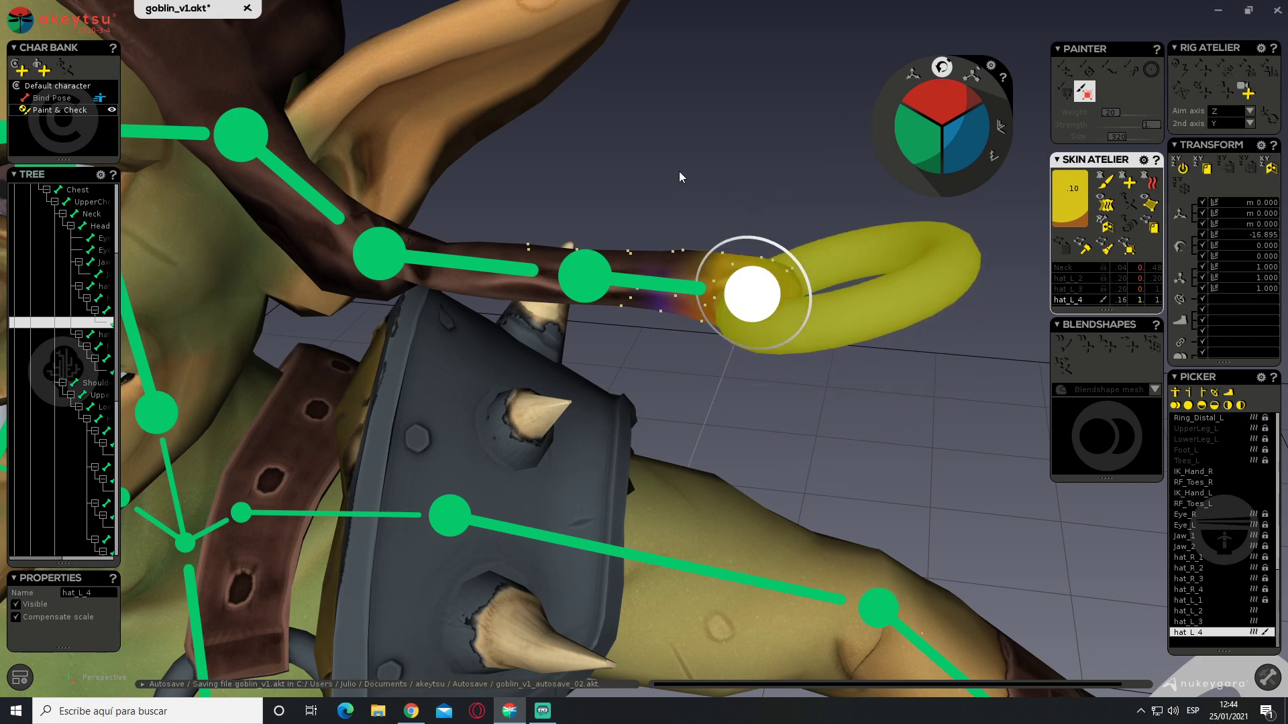
Select hat_L_2 and bend it to about 51 degrees to test the middle of the left strap
left_click(417, 255)
left_click_drag(436, 235, 429, 293)
key("ctrl+z")
left_click_drag(572, 305, 515, 367, "alt")
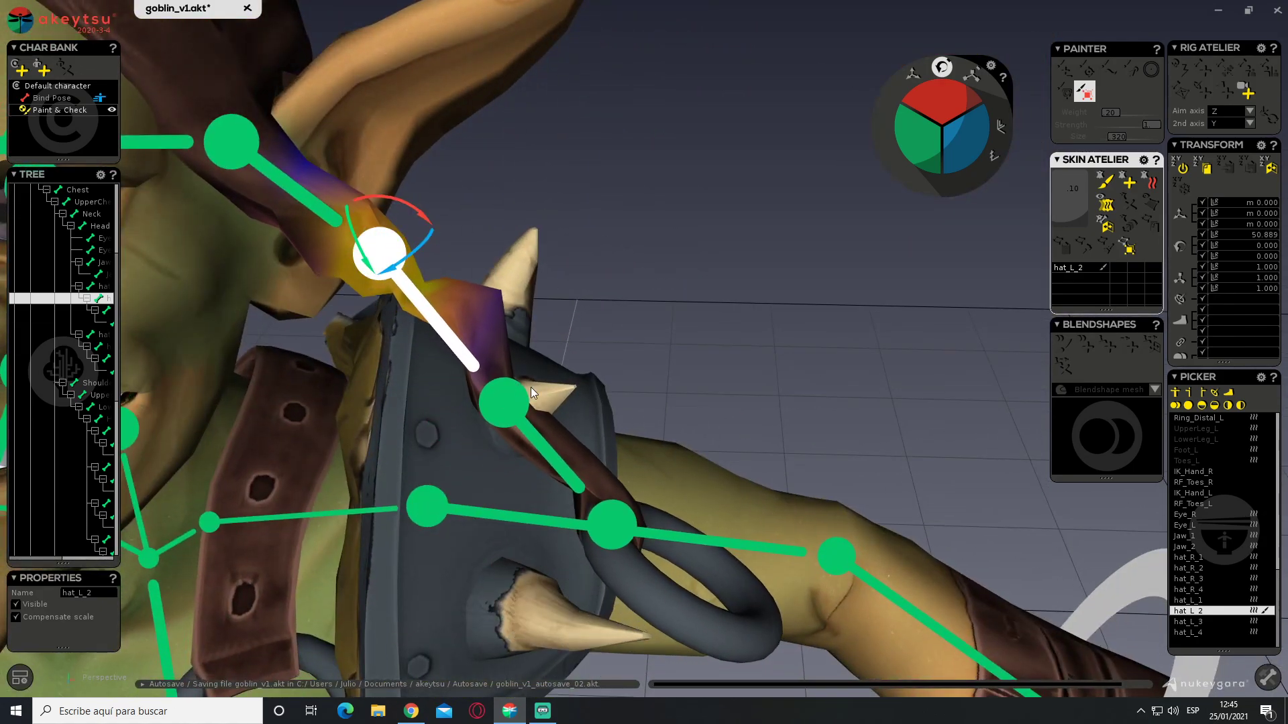
Select hat_L_3 and paint its weights around the strap's bend, checking front and back
left_click(503, 398)
mouse_move(623, 326)
left_mouse_down("alt")
mouse_move(527, 339)
mouse_move(544, 323)
mouse_move(603, 315)
mouse_move(591, 313)
left_mouse_up("alt")
left_click(1105, 179)
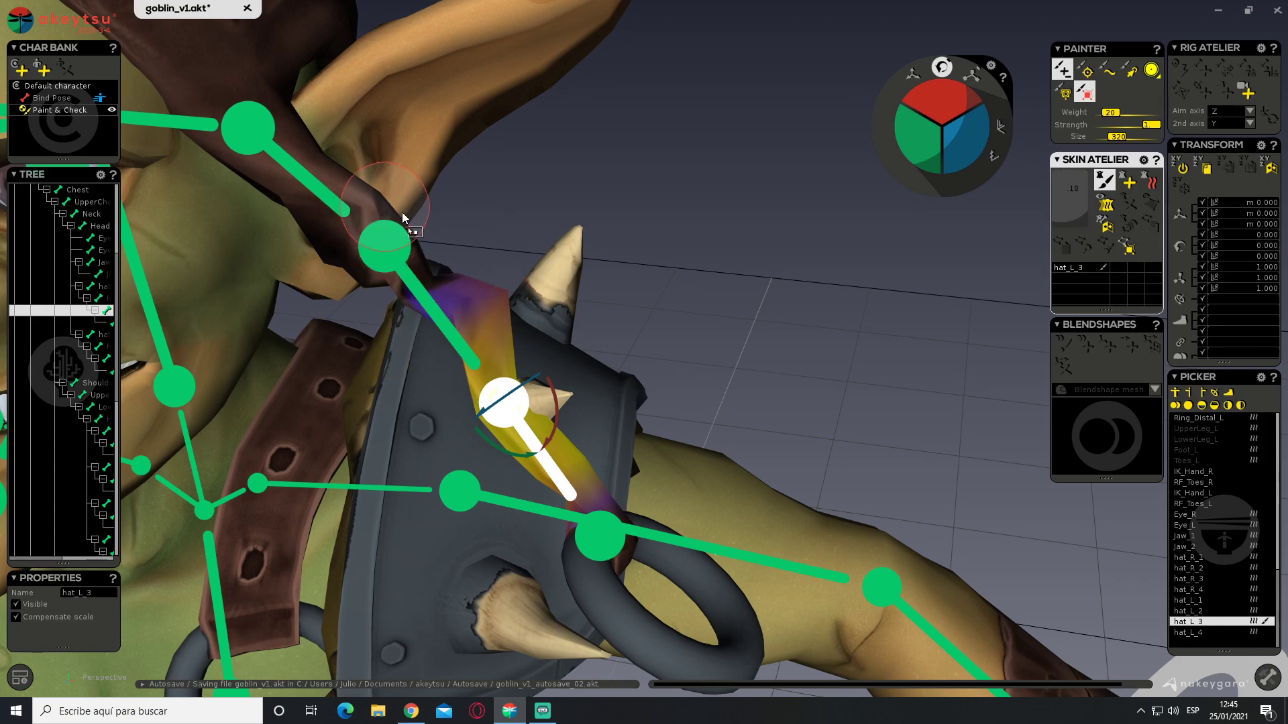
left_click_drag(505, 307, 518, 269, "alt")
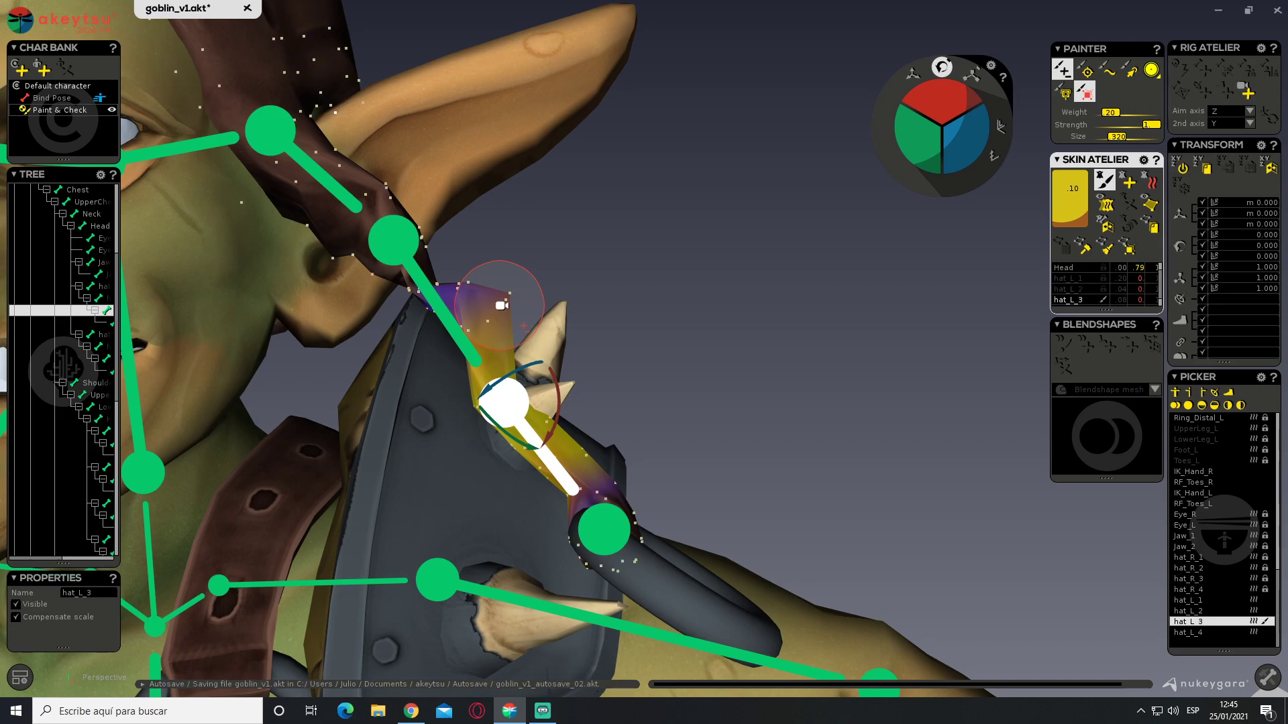
left_click_drag(658, 319, 393, 342, "alt")
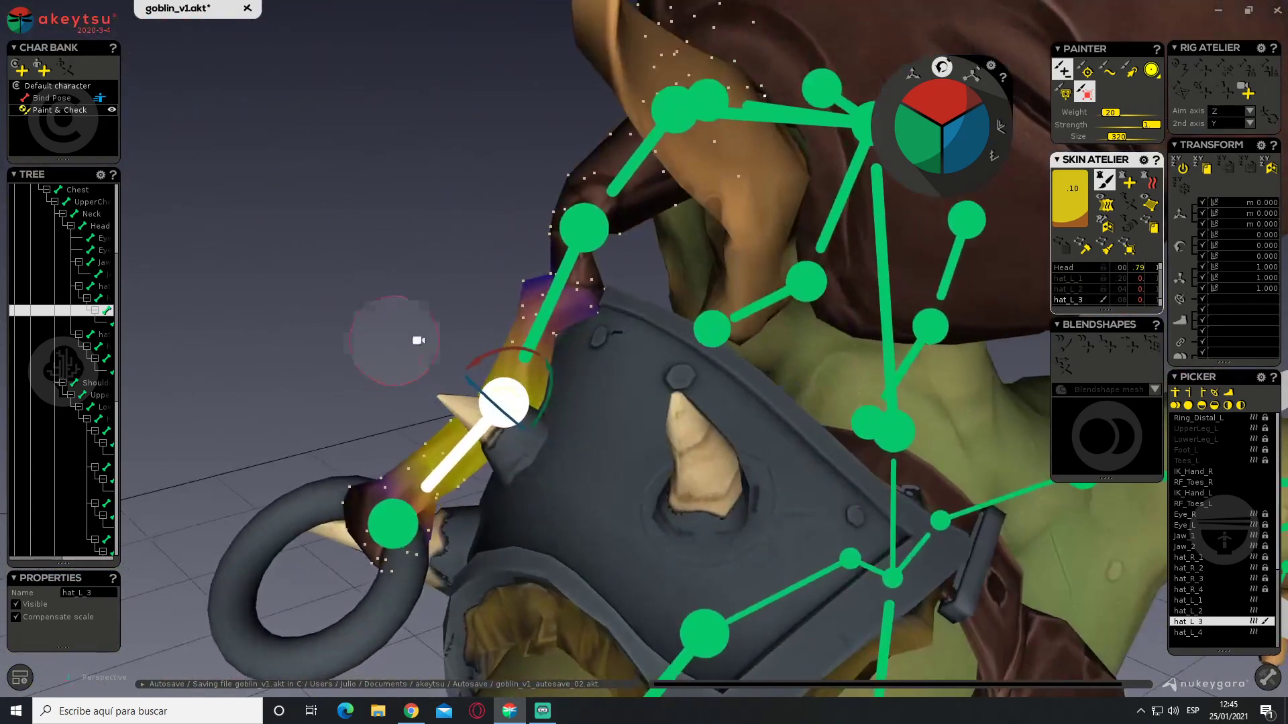
mouse_move(416, 287)
left_mouse_down("alt")
mouse_move(584, 281)
mouse_move(460, 325)
left_mouse_up("alt")
mouse_move(591, 323)
left_mouse_down("alt")
mouse_move(555, 282)
mouse_move(742, 256)
mouse_move(519, 310)
left_mouse_up("alt")
Select hat_L_2 and paint its weights around the bend below the ear to smooth the strap's crease
left_click(422, 237)
left_click_drag(537, 252, 422, 267, "alt")
left_click_drag(401, 315, 508, 269, "alt")
mouse_move(431, 238)
left_mouse_down("alt")
mouse_move(465, 281)
mouse_move(451, 318)
left_mouse_up("alt")
left_click_drag(460, 210, 483, 154, "alt")
left_click_drag(418, 180, 341, 210, "alt")
left_click_drag(433, 326, 444, 243, "alt")
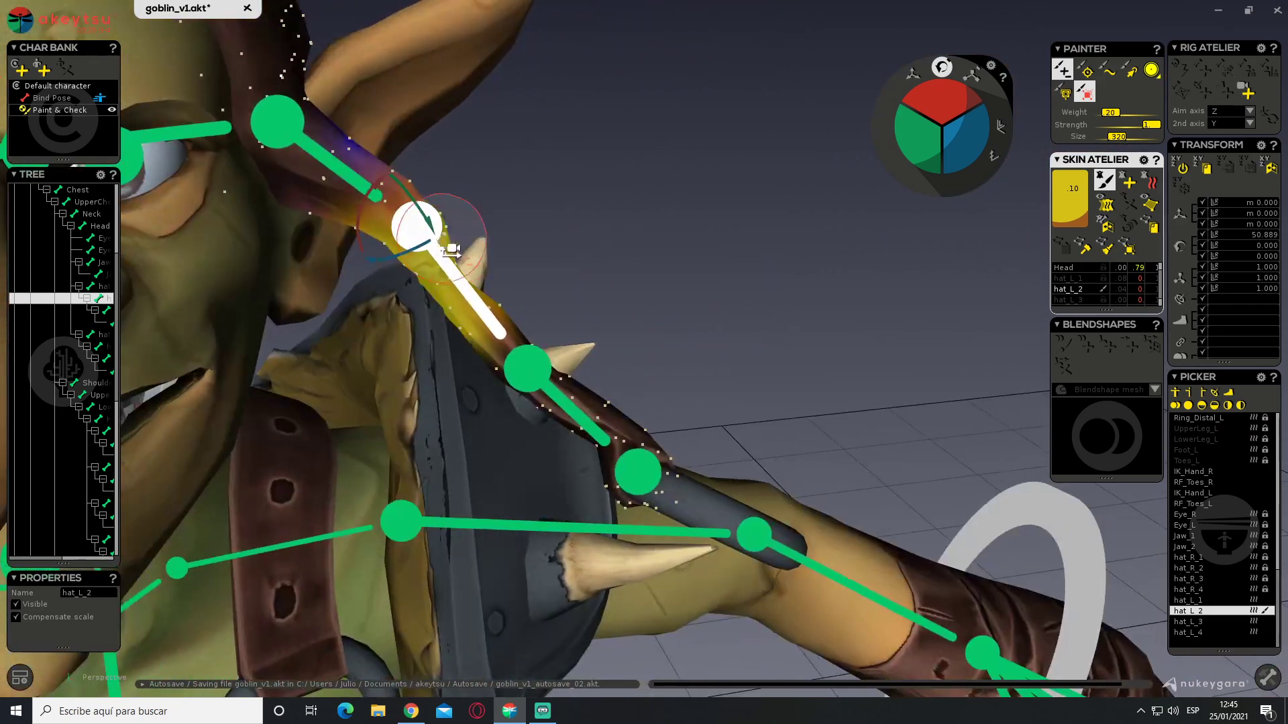
middle_click_drag(444, 243, 542, 290, "alt")
Select hat_L_1 and paint its weights along the upper strap down to hat_L_2
left_click(415, 208)
mouse_move(556, 246)
left_mouse_down("alt")
mouse_move(384, 221)
mouse_move(541, 242)
mouse_move(488, 263)
mouse_move(314, 280)
mouse_move(577, 279)
left_mouse_up("alt")
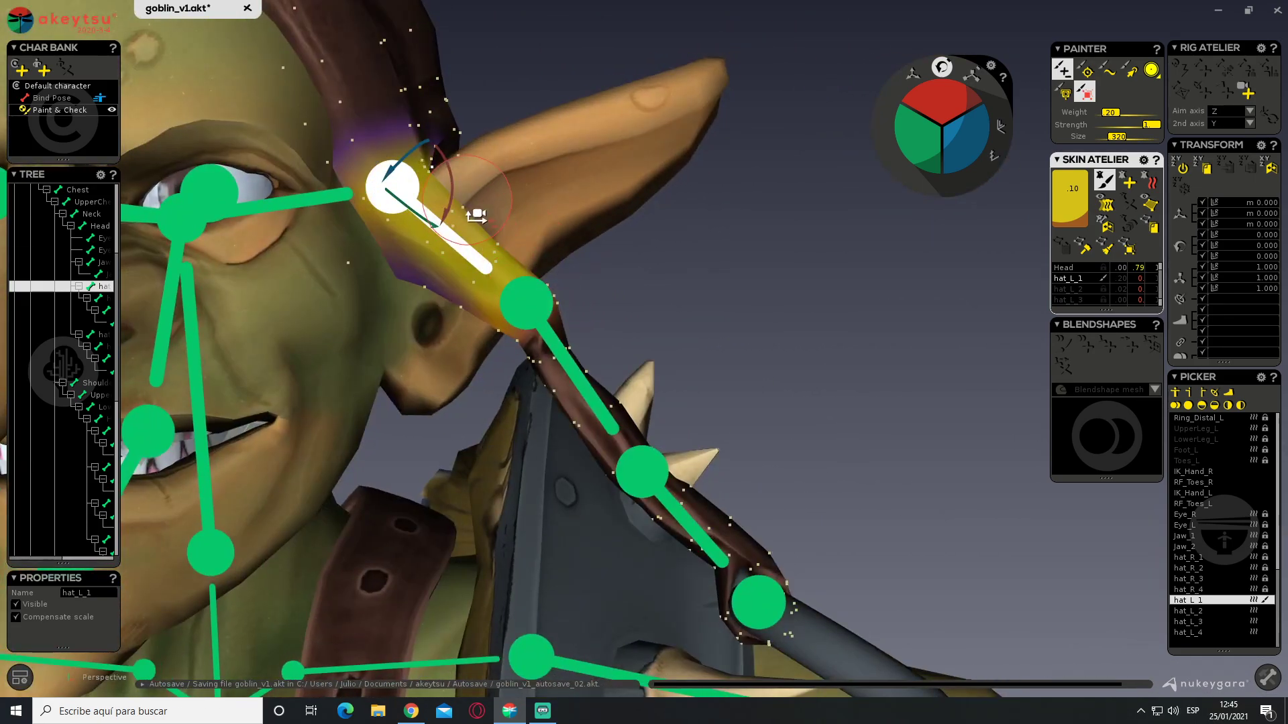
middle_click_drag(472, 207, 534, 288, "alt")
mouse_move(653, 339)
left_mouse_down("alt")
mouse_move(566, 247)
mouse_move(344, 296)
mouse_move(477, 274)
mouse_move(569, 328)
mouse_move(608, 259)
mouse_move(646, 300)
left_mouse_up("alt")
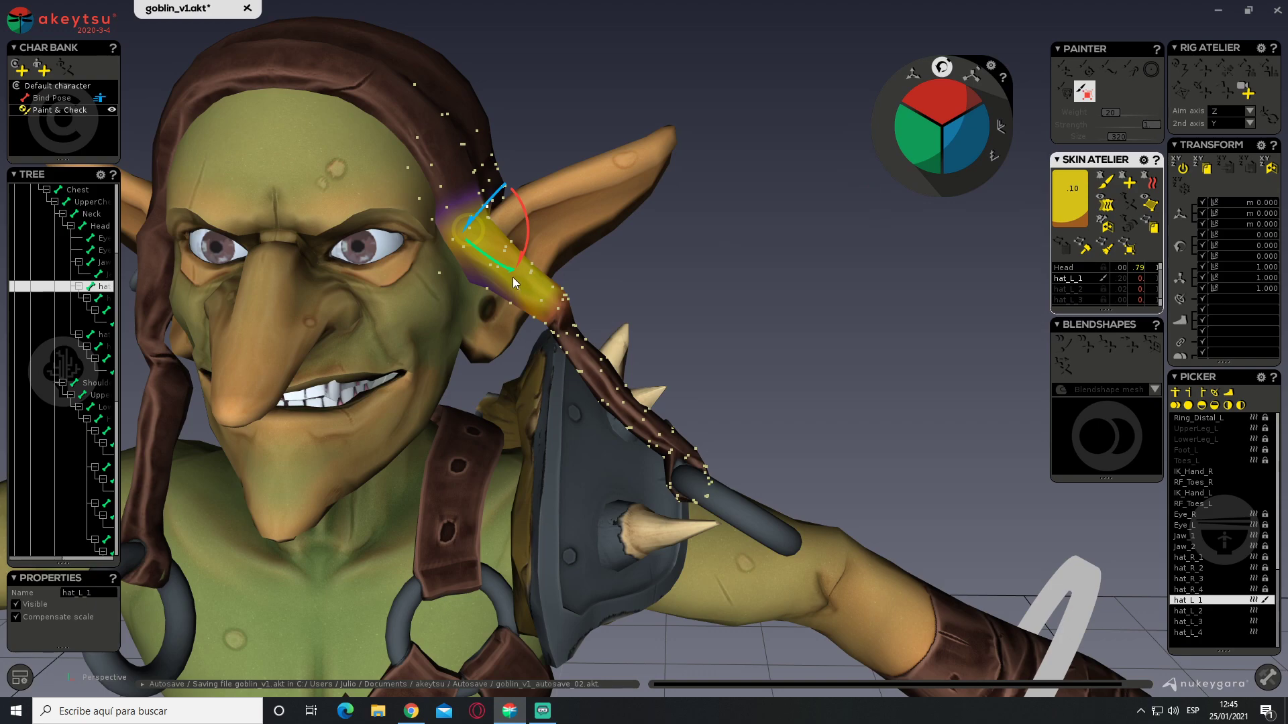
With the joints hidden, rotate hat_L_1 to about 47, -5 and -5 degrees so the left strap hangs beside the face
left_click(582, 352)
left_click(499, 260)
left_click_drag(525, 255, 509, 284)
middle_click_drag(509, 284, 531, 264, "alt")
left_click_drag(532, 265, 466, 262, "alt")
left_click_drag(517, 115, 510, 103)
left_click_drag(475, 180, 526, 180, "alt")
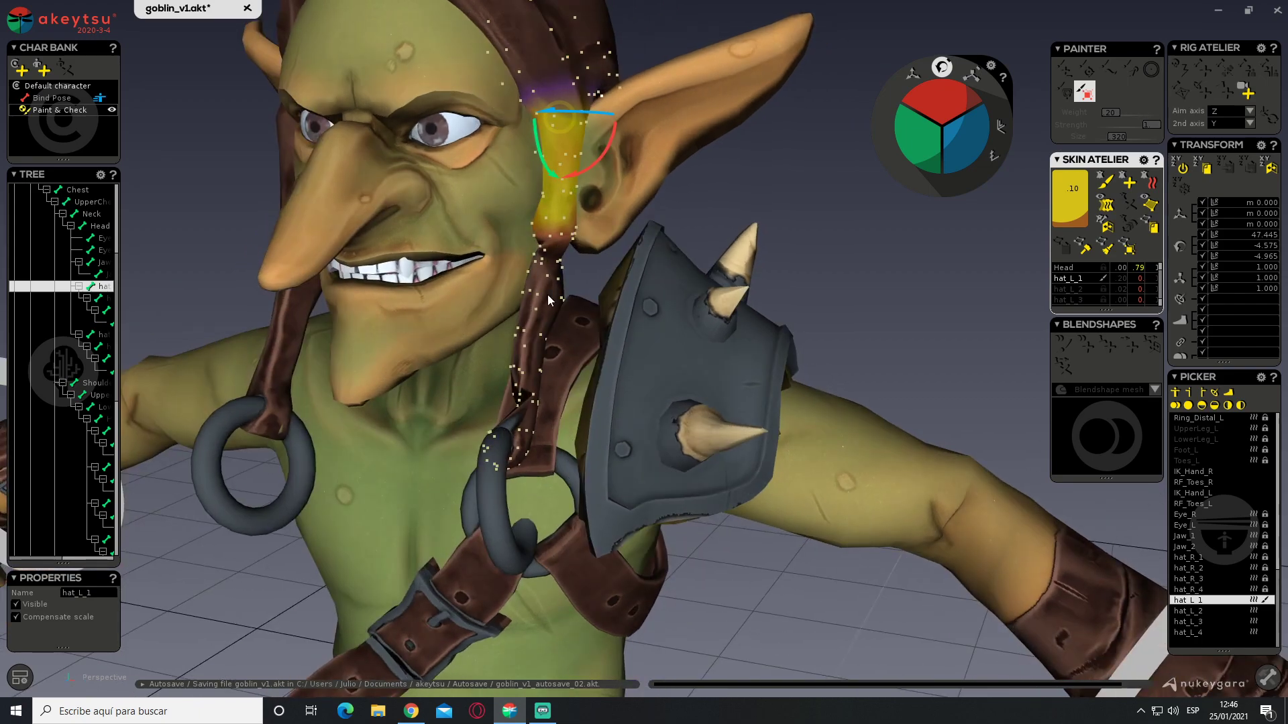
Select hat_L_2, remove its influence from the strap just above the joint, and rotate it to check the bend
left_click(548, 295)
left_click_drag(554, 297, 514, 291, "alt")
mouse_move(526, 213)
left_mouse_down()
mouse_move(544, 228)
mouse_move(520, 195)
mouse_move(539, 236)
mouse_move(526, 194)
mouse_move(542, 221)
left_mouse_up()
key("ctrl+z")
scroll(566, 193, "up", 1)
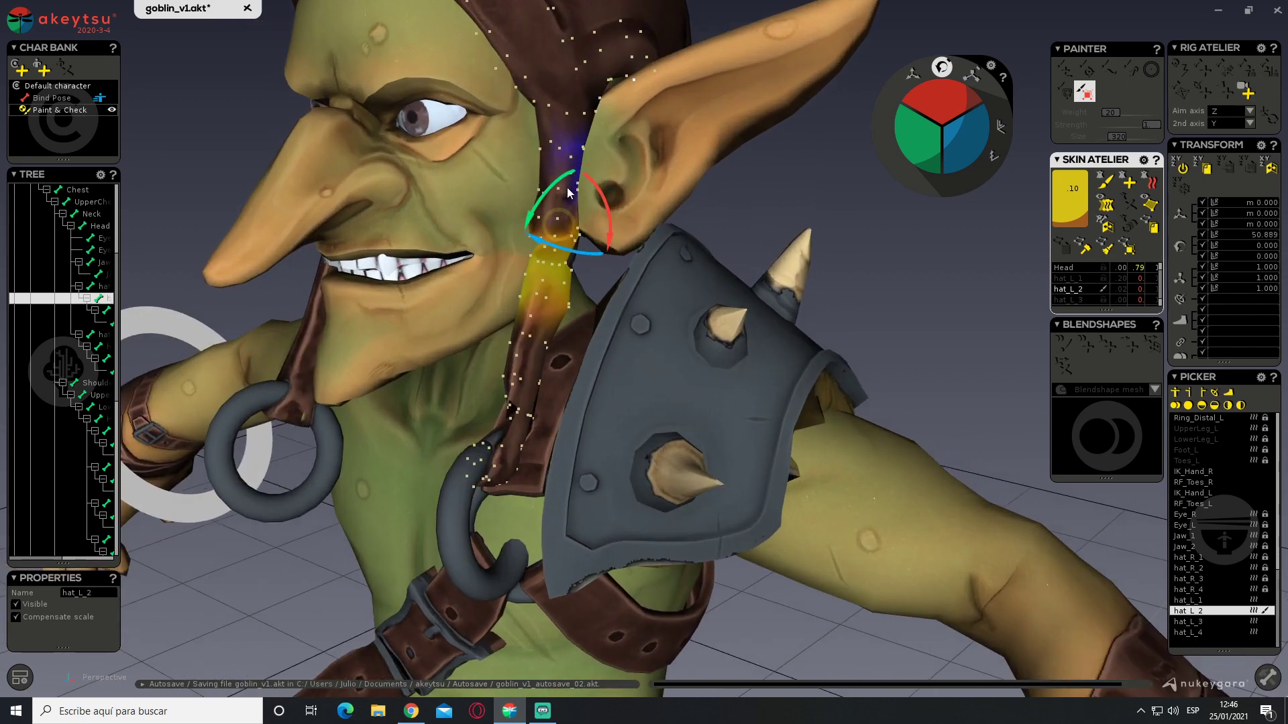
left_click(1105, 183)
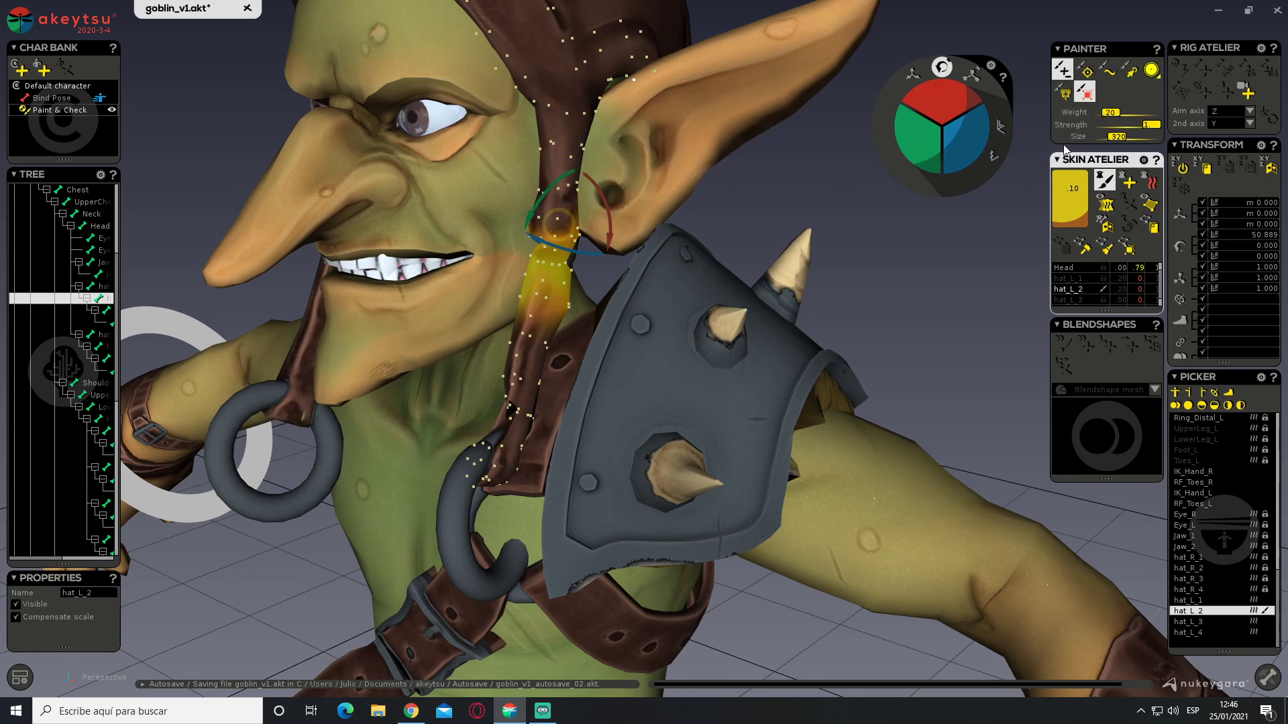
left_click(1103, 182)
left_click_drag(557, 282, 520, 278, "alt")
left_click_drag(538, 216, 529, 269)
Select hat_L_3 and rotate it to about -55 degrees to test the lower part of the left strap
left_click(518, 347)
scroll(518, 346, "up", 8)
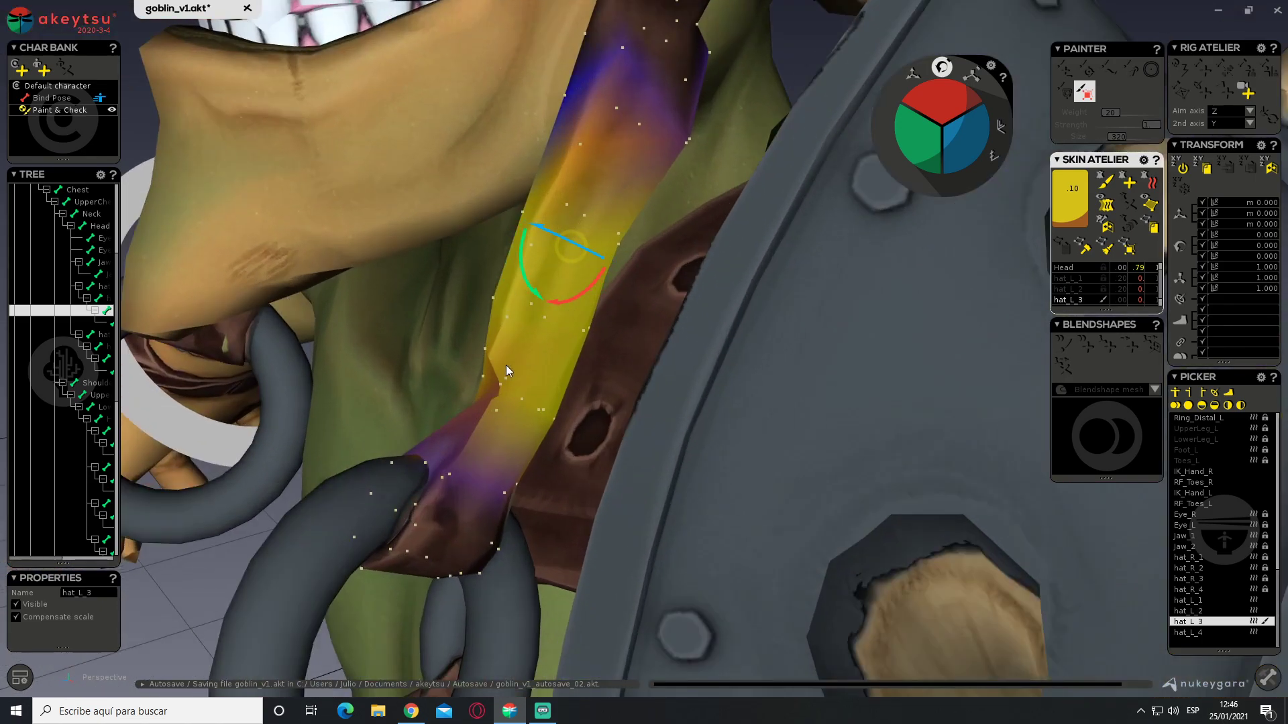
left_click_drag(506, 365, 527, 343, "alt")
left_click_drag(534, 291, 442, 167)
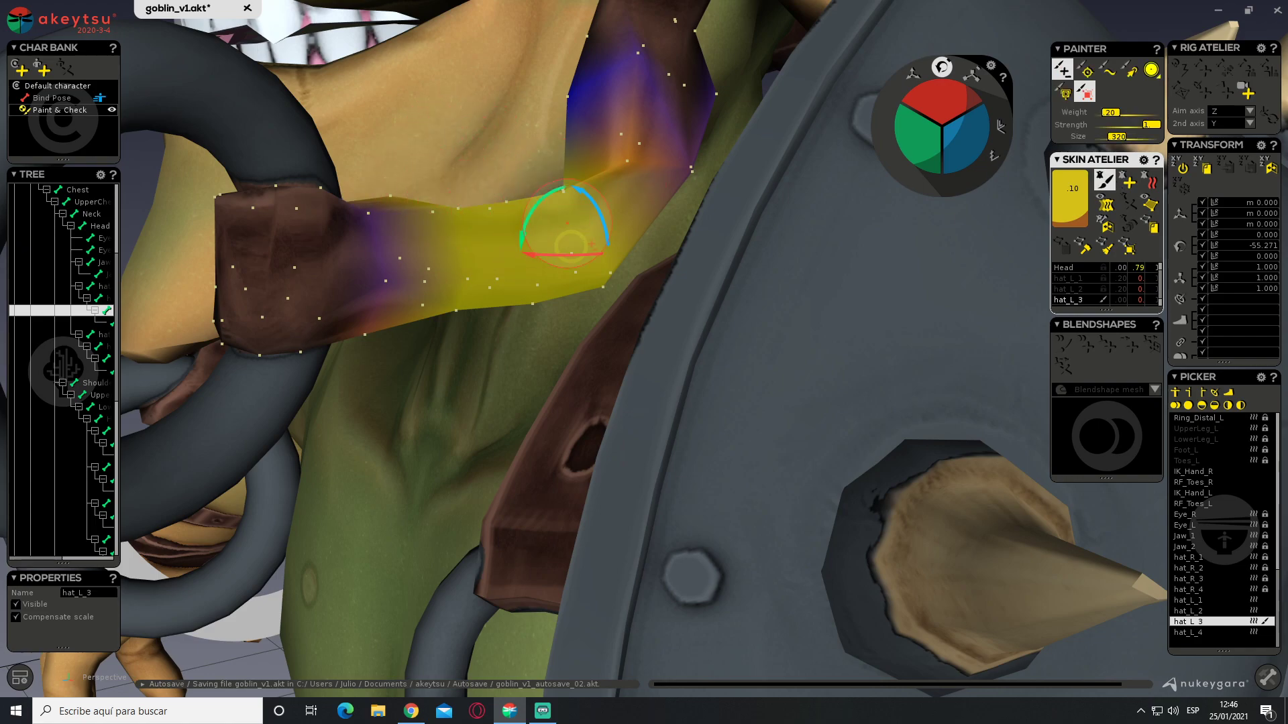
Reduce hat_L_3's influence on the strap just above its joint and recheck the bend at smaller angles
left_click_drag(438, 195, 374, 209, "alt")
middle_click_drag(359, 203, 521, 184)
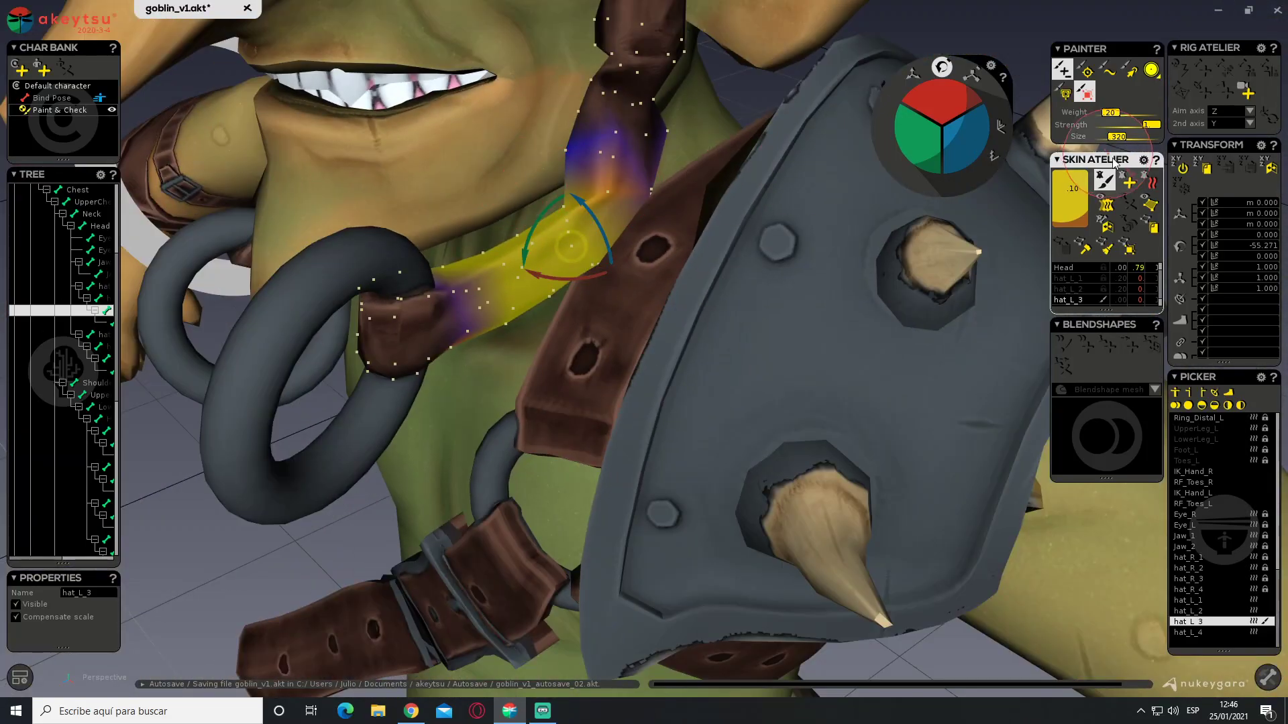
mouse_move(529, 232)
left_mouse_down()
mouse_move(534, 290)
mouse_move(518, 235)
left_mouse_up()
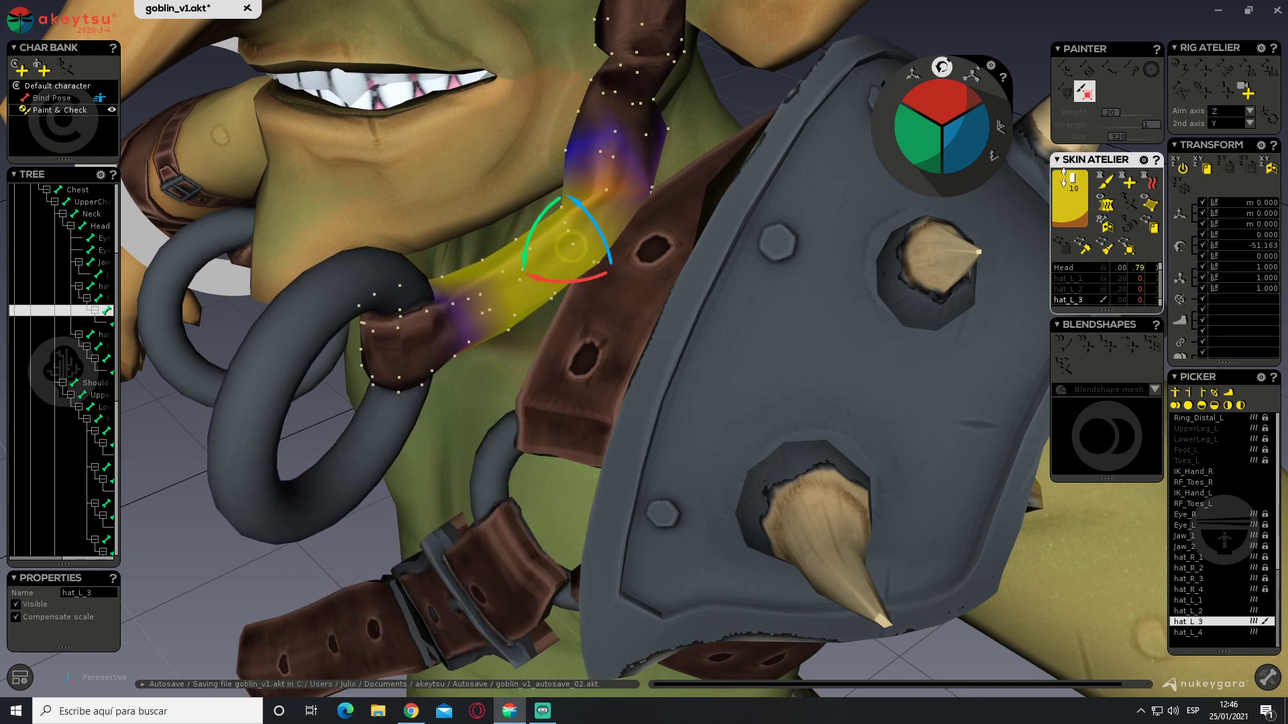
left_click(1105, 179)
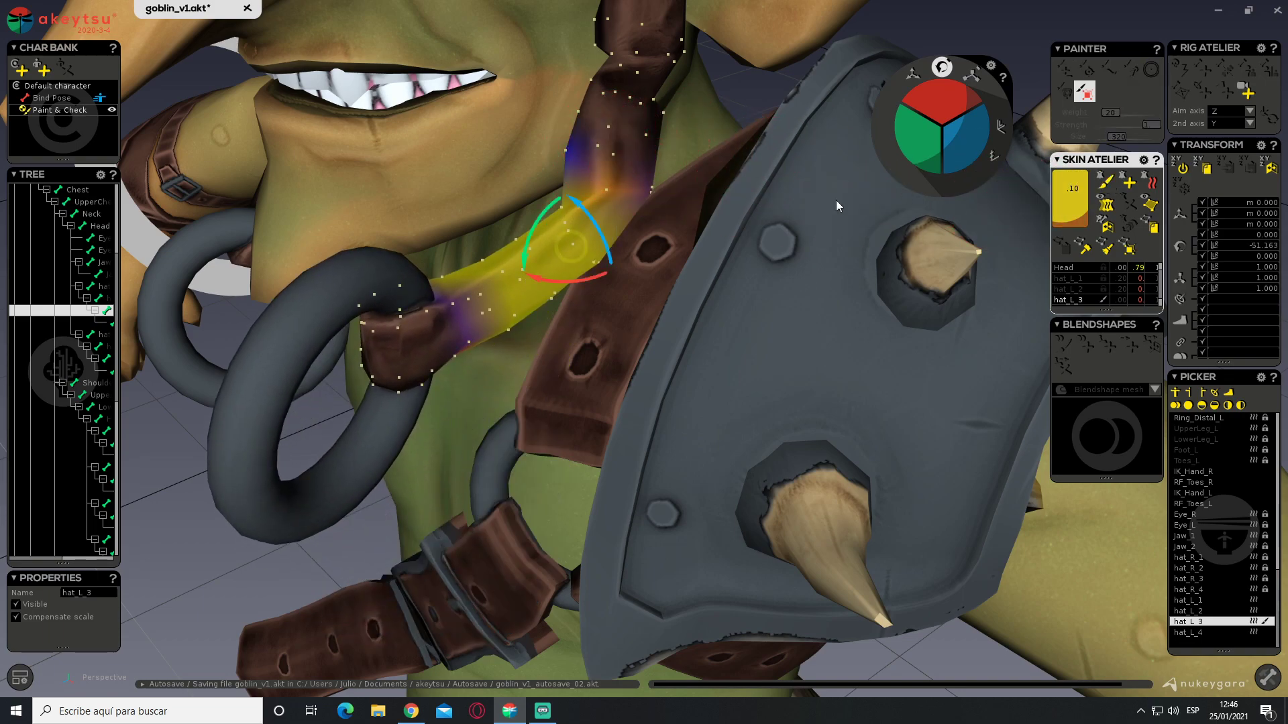
mouse_move(528, 254)
left_mouse_down("alt")
mouse_move(542, 263)
mouse_move(532, 274)
left_mouse_up("alt")
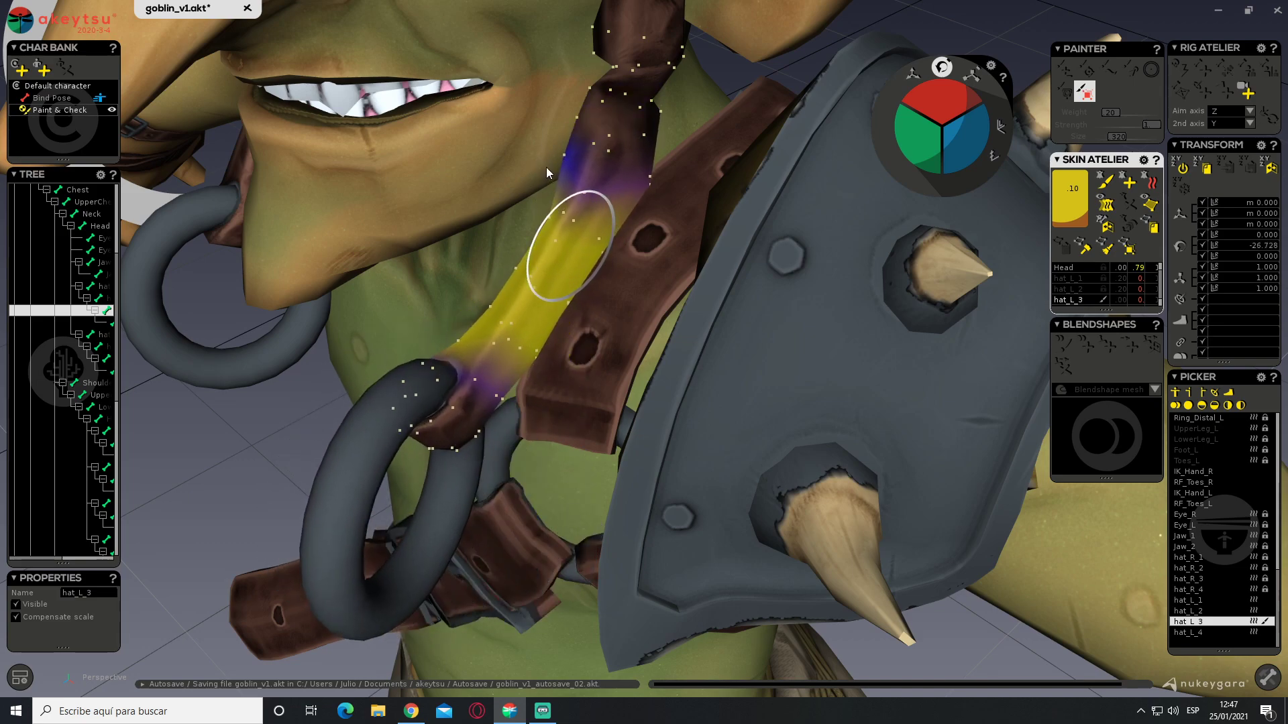
Rotate hat_L_3 to about 22 degrees, soften its weights around the joint, and straighten it to about 0.17 degrees
left_click_drag(553, 243, 573, 249)
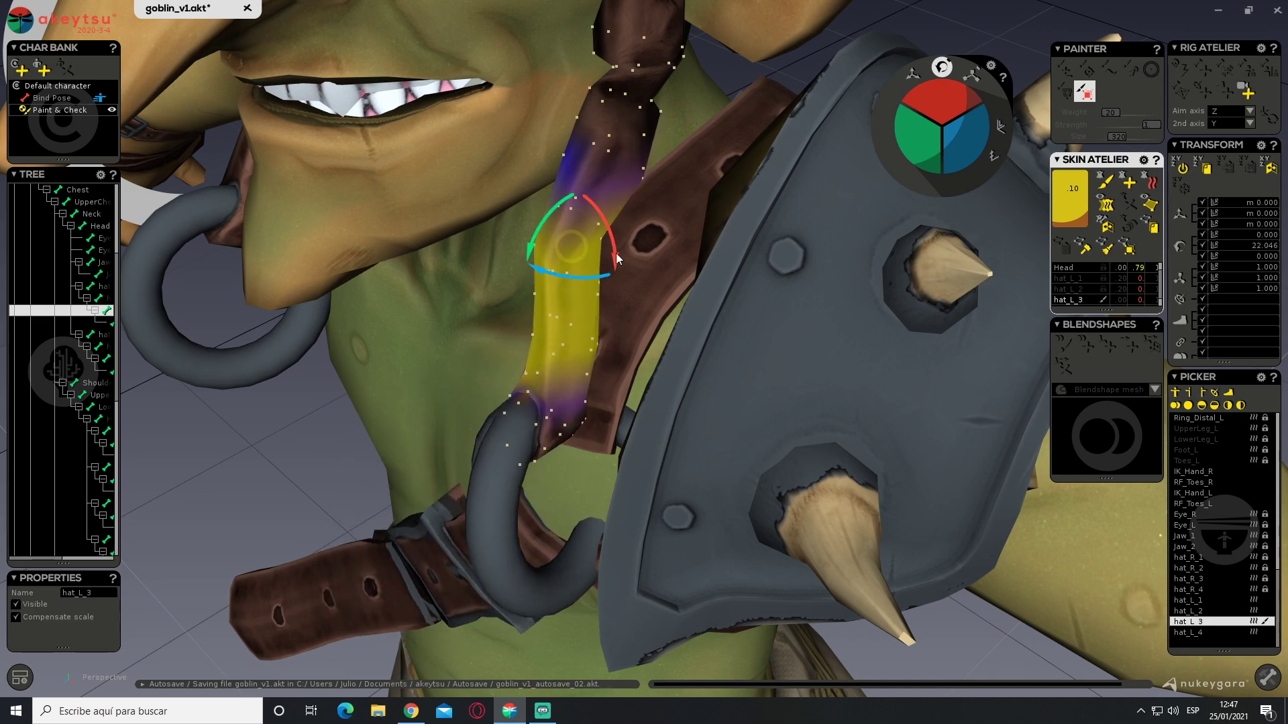
left_click(1104, 180)
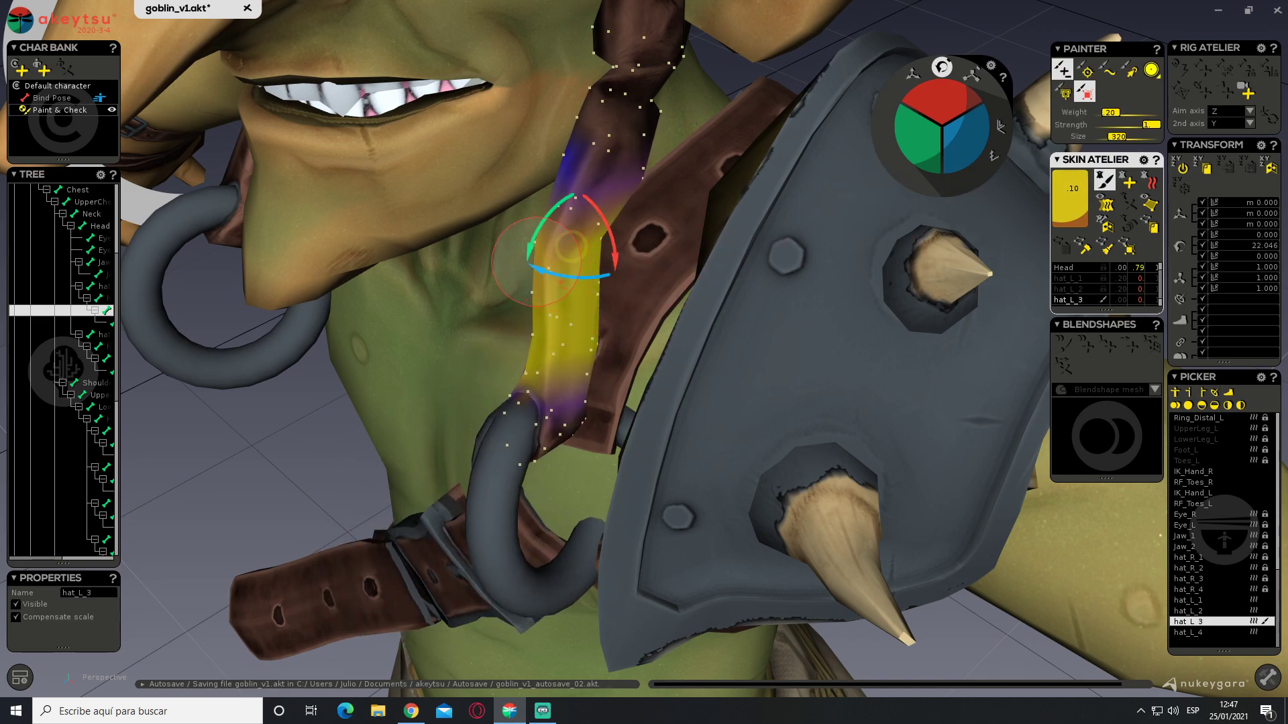
left_click(1098, 188)
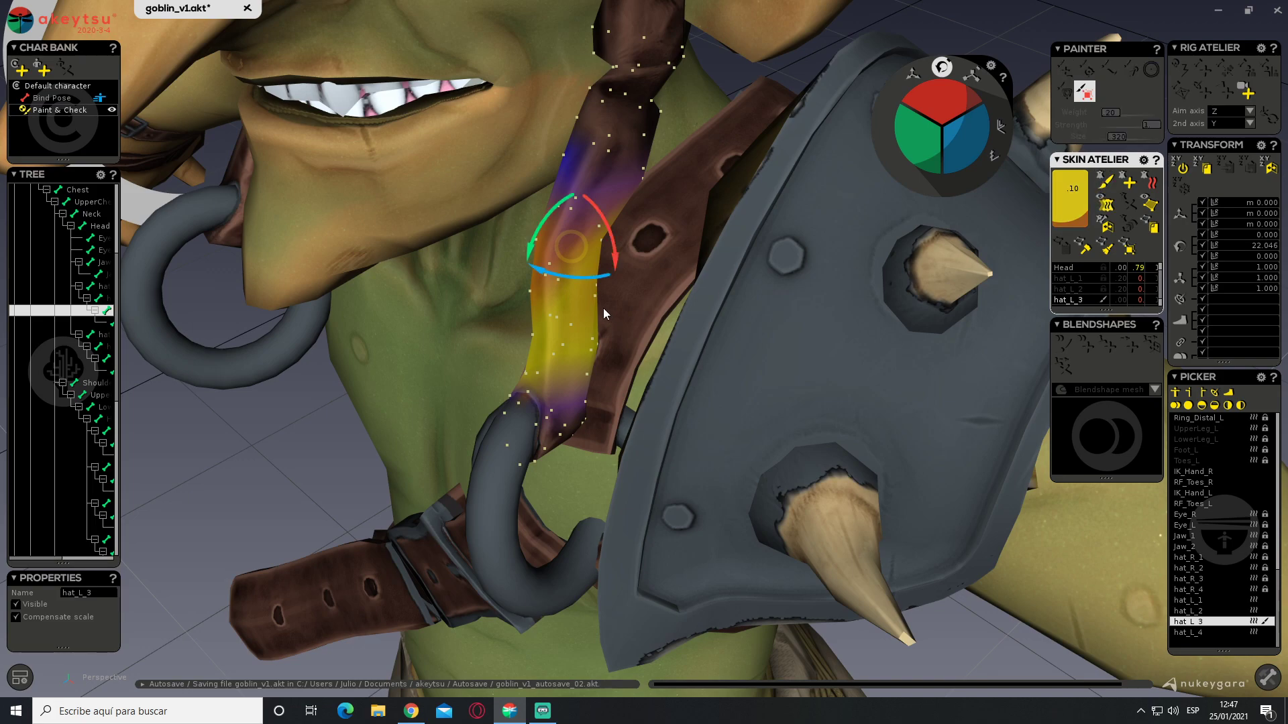
left_click_drag(533, 239, 656, 213)
left_click_drag(591, 277, 507, 312)
scroll(612, 285, "down", 5)
Clear the vertex selection, show the joints again, and save the goblin file
left_click(839, 185)
scroll(694, 242, "down", 4)
left_click_drag(692, 241, 719, 253, "alt")
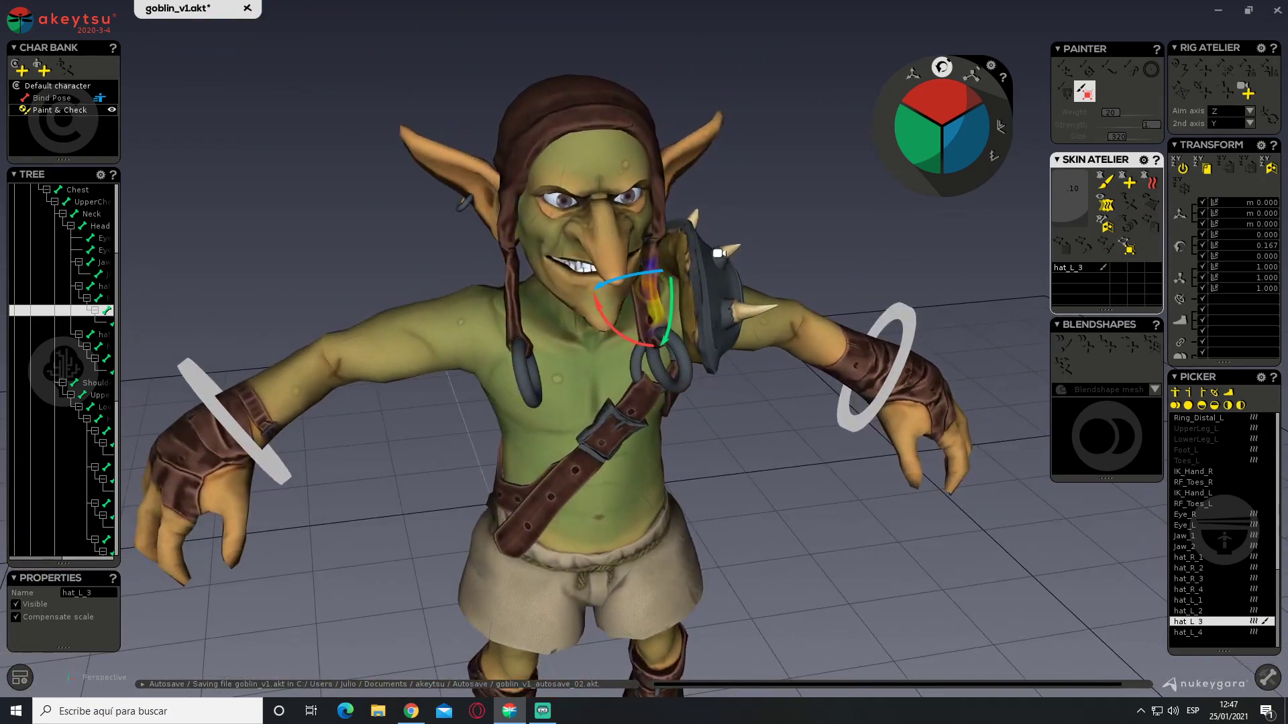
key("x")
left_click_drag(579, 209, 467, 226, "alt")
left_click_drag(546, 210, 642, 311, "alt")
right_click_drag(643, 311, 590, 198, "alt")
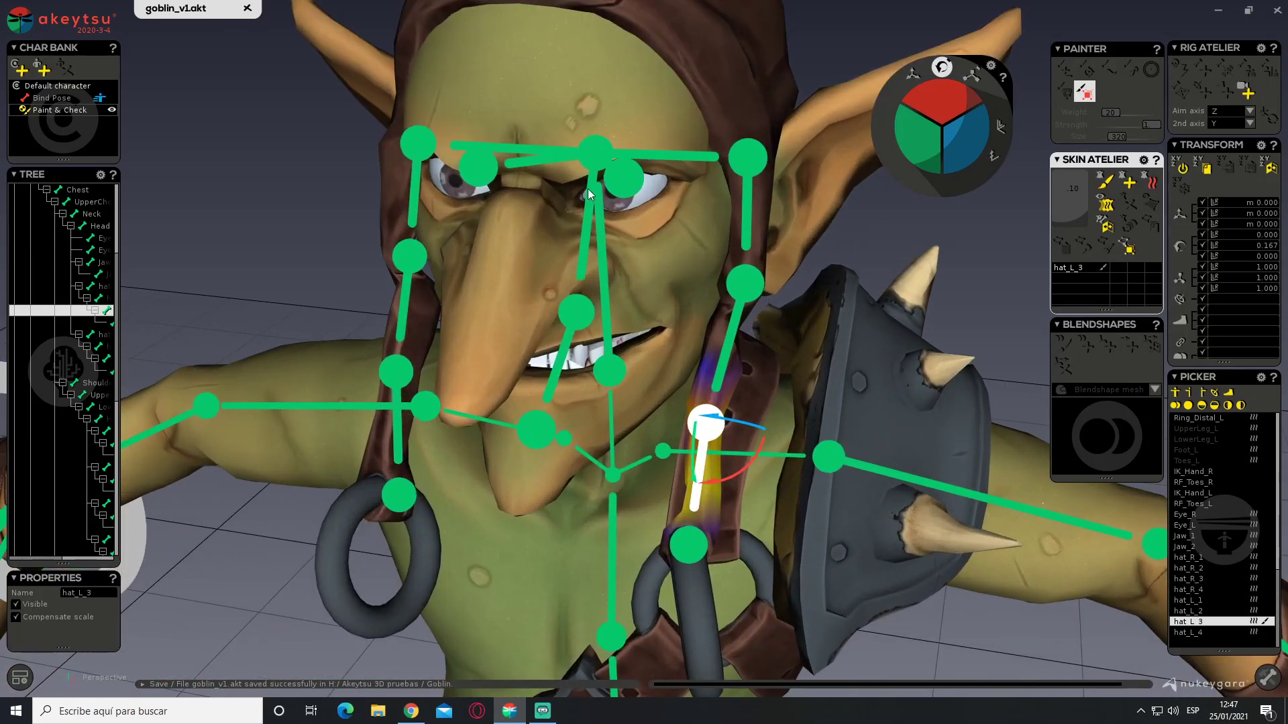
Switch to Bind Pose and select the Head joint
left_click(52, 98)
left_click_drag(332, 217, 544, 309, "alt")
left_click(674, 189)
left_click_drag(674, 189, 890, 153, "alt")
Create a new joint under Head at the base of the right ear
left_click(1198, 69)
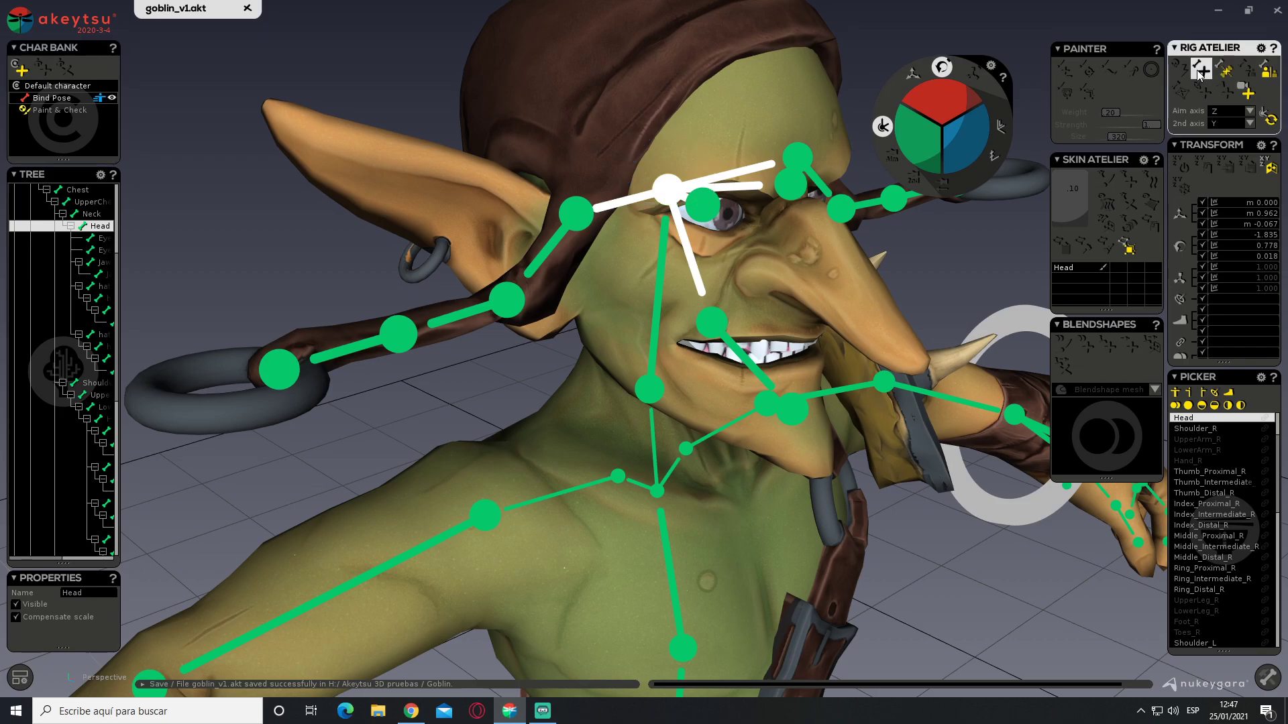
left_click(548, 283)
left_click_drag(557, 303, 659, 365, "alt")
key("w")
left_click(549, 291)
left_click(553, 290)
key("ctrl+z")
key("ctrl+z")
left_click_drag(750, 349, 631, 266, "alt")
Move the new right ear joint into the ear's base, to about -0.093, 0.929, -0.075 m
mouse_move(41, 316)
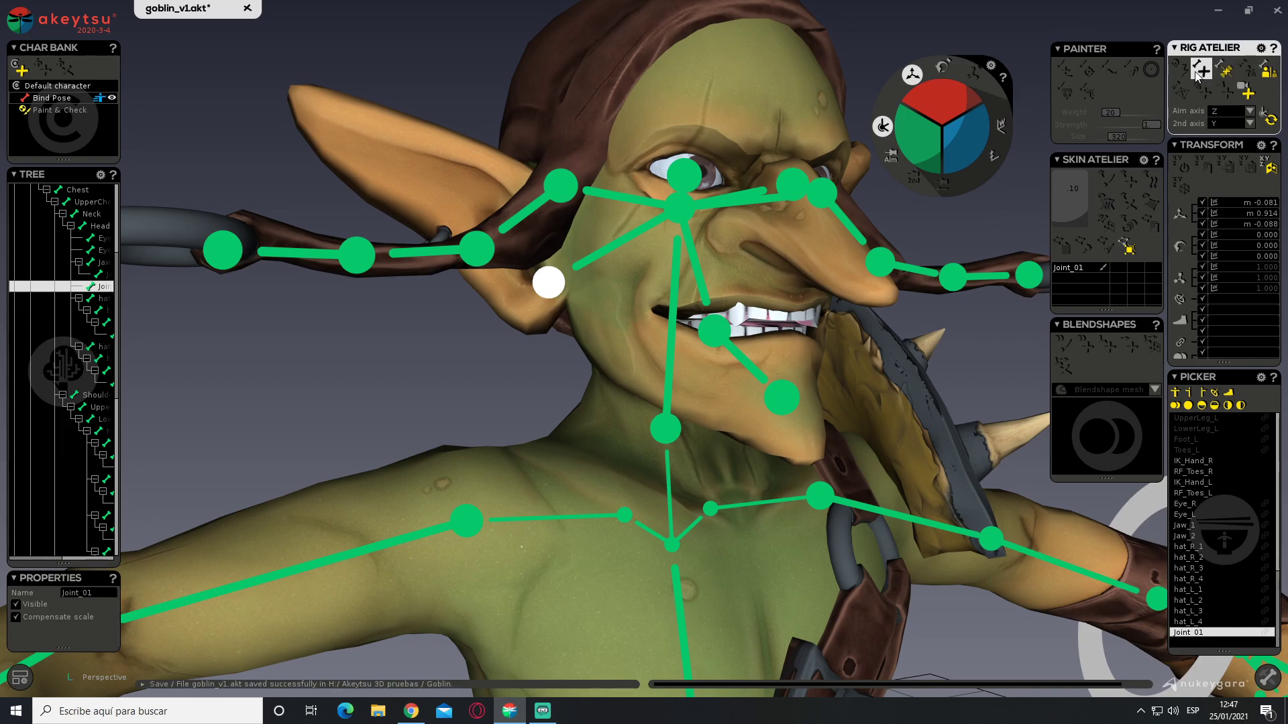
mouse_move(563, 272)
left_mouse_down("alt")
mouse_move(591, 328)
mouse_move(568, 295)
left_mouse_up("alt")
left_click_drag(567, 295, 500, 211, "alt")
left_click_drag(608, 290, 589, 289)
left_click_drag(542, 244, 777, 465)
left_click_drag(583, 256, 995, 242)
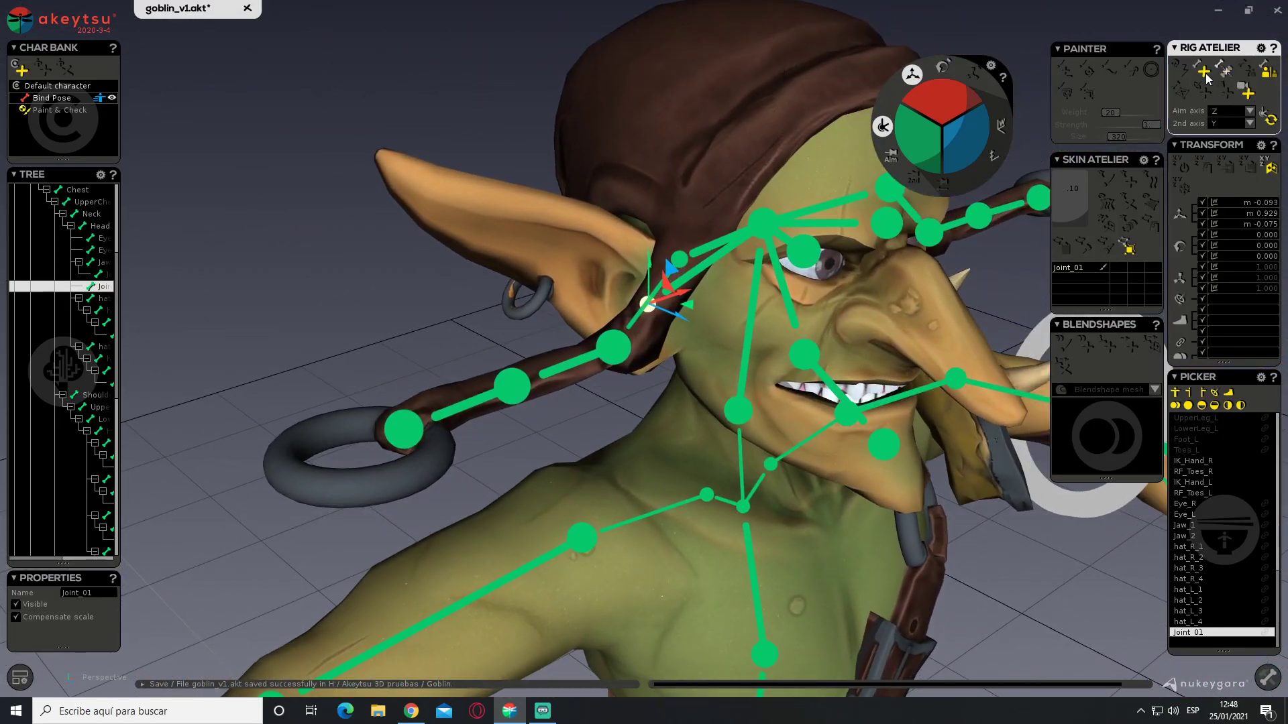
left_click_drag(557, 254, 569, 256)
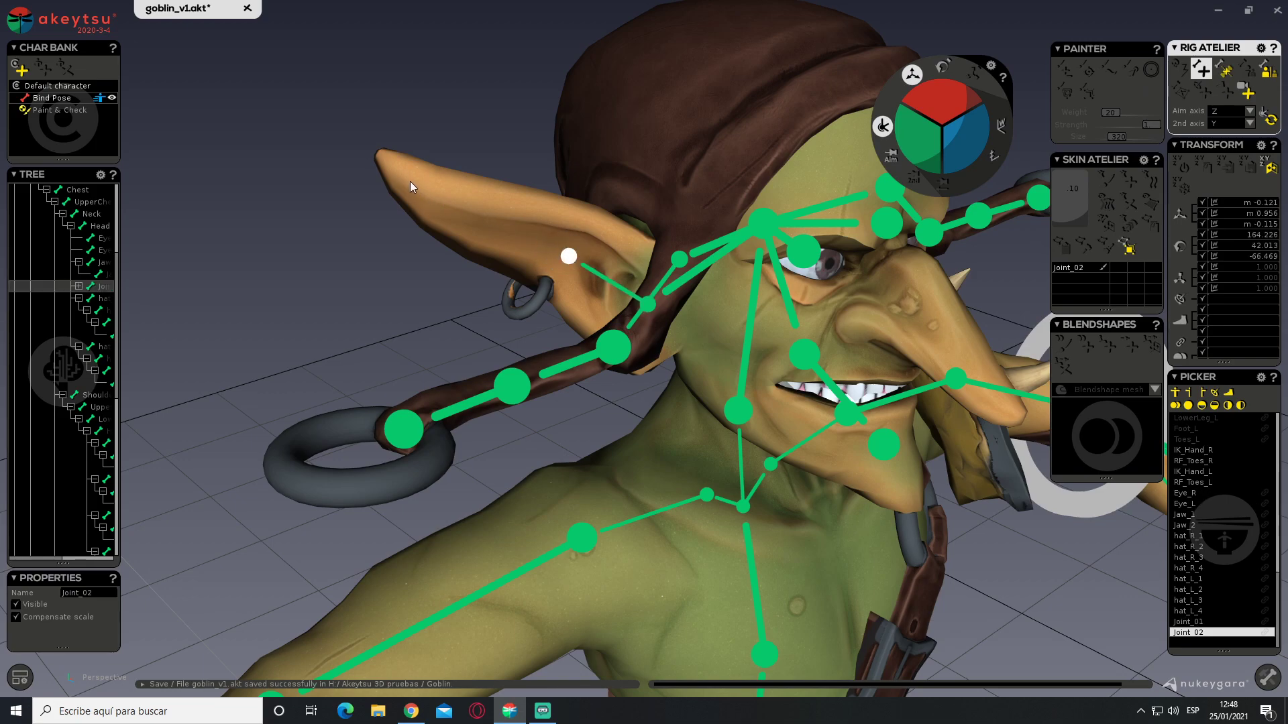
left_click_drag(392, 167, 413, 190)
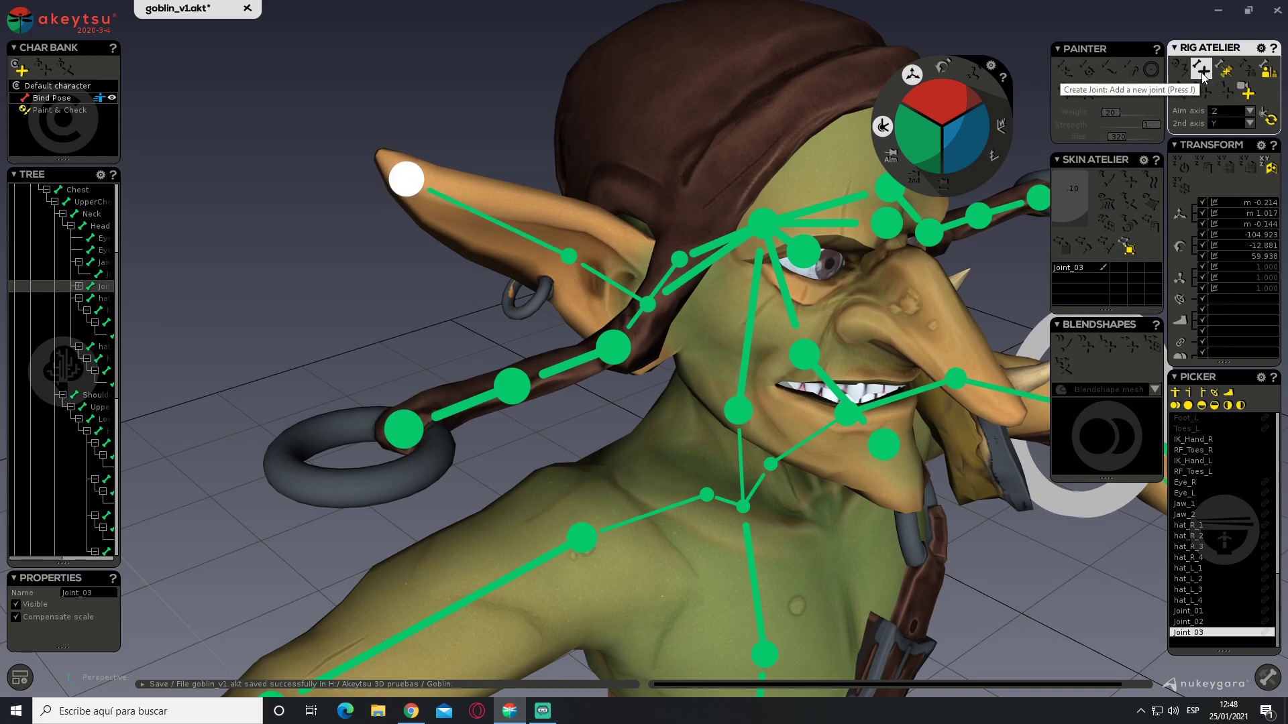
left_click_drag(738, 232, 699, 245, "alt")
key("Delete")
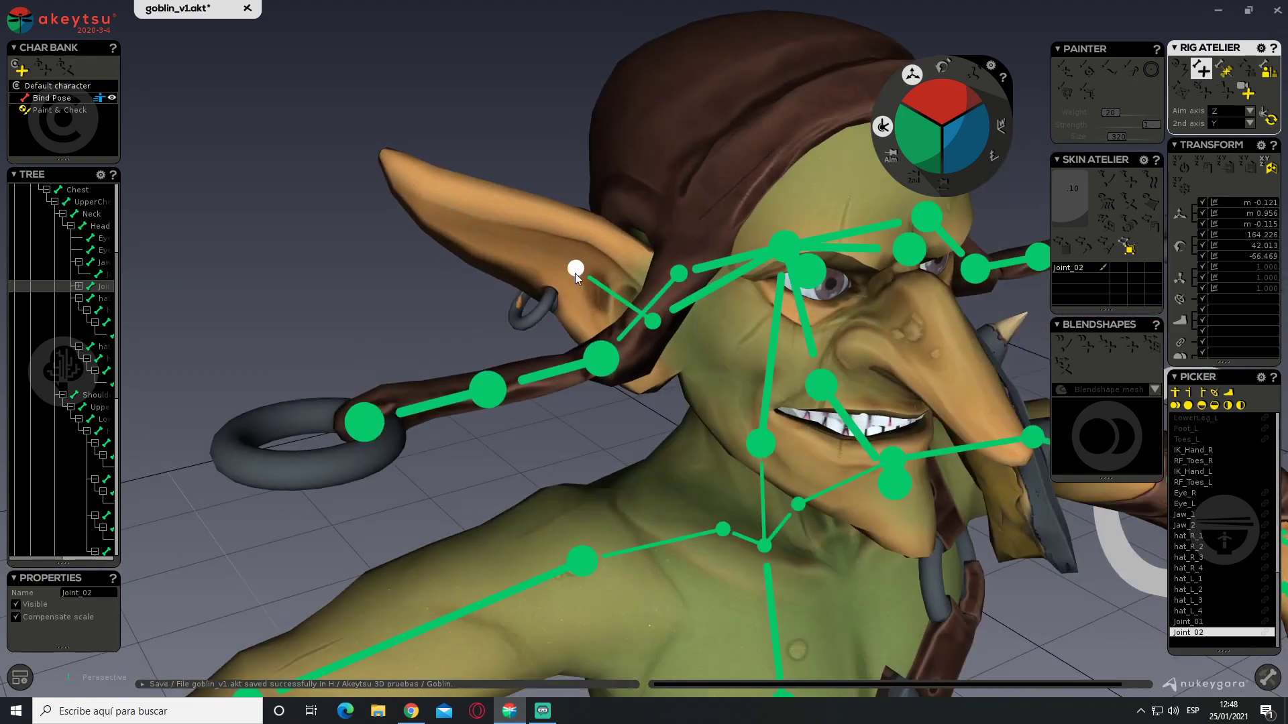
key("Delete")
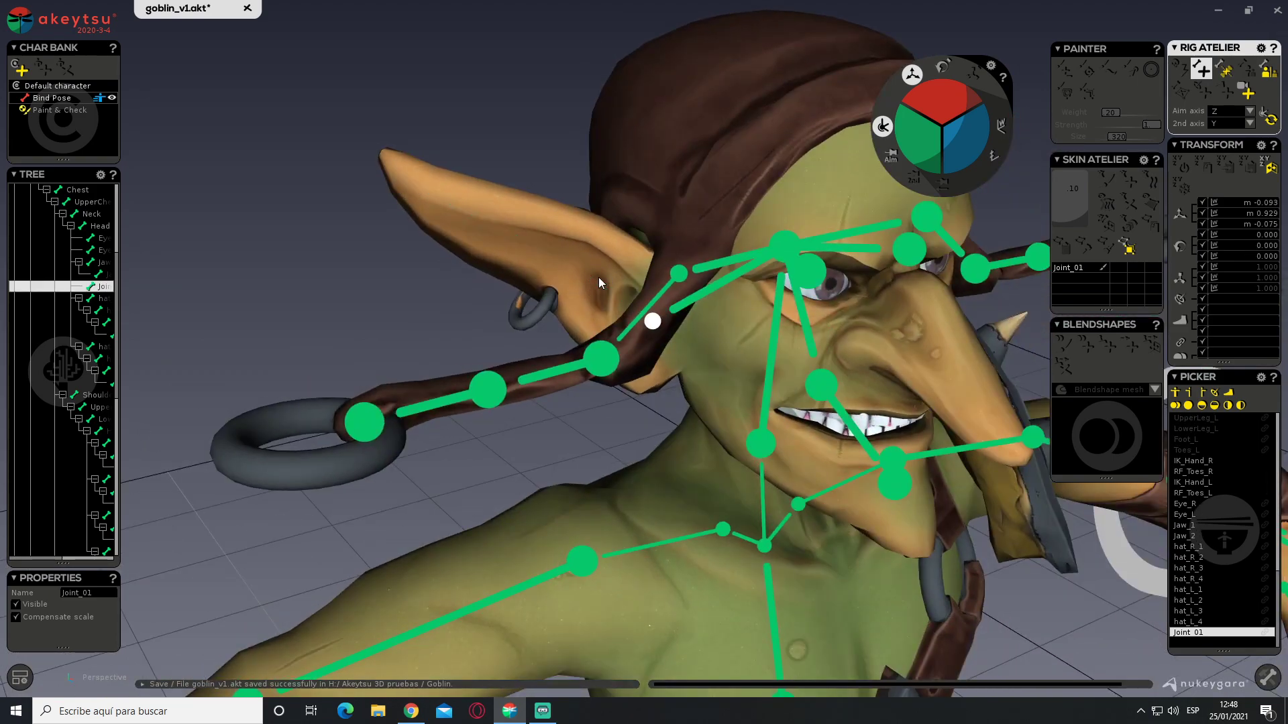
Extend the right ear chain from its base joint with three more joints along the ear, ending at the tip
left_click_drag(610, 313, 497, 234, "alt")
left_click(582, 309)
left_click(495, 232)
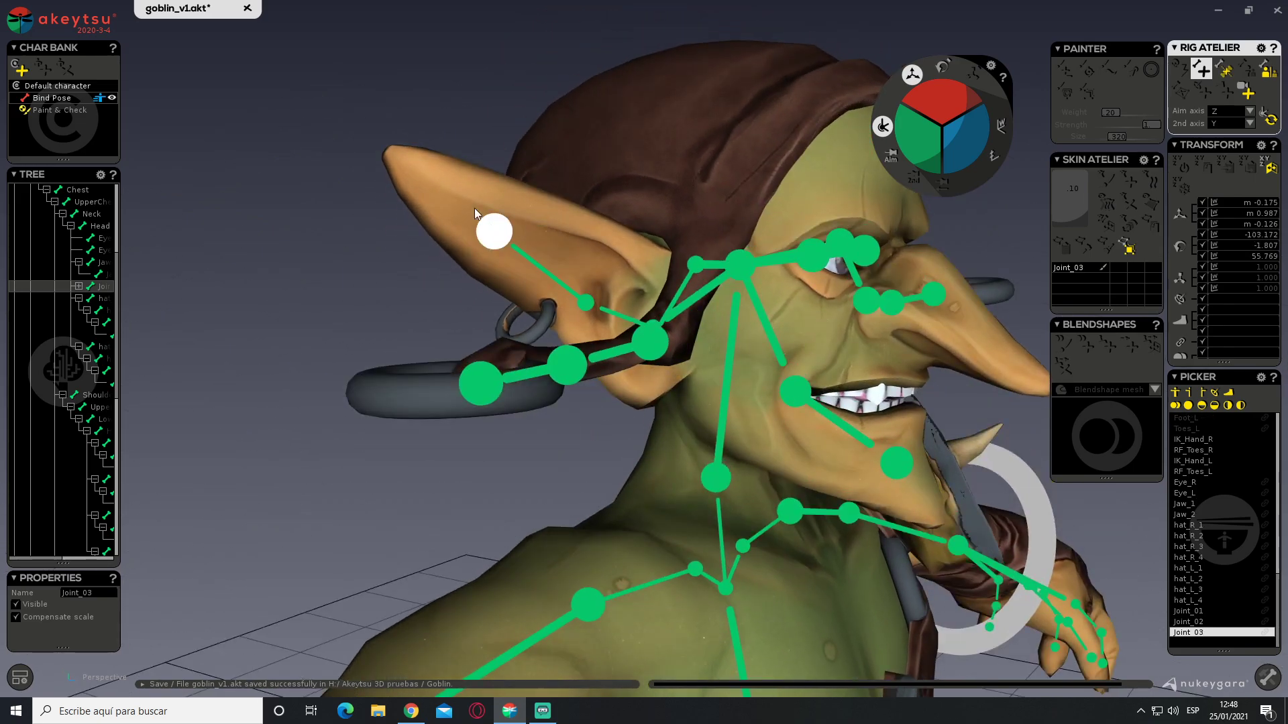
left_click(394, 154)
left_click(1201, 69)
Move the right ear's second joint into the ear mesh, to about -0.127, 0.951, -0.112 m
left_click_drag(644, 282, 597, 328, "alt")
left_click(623, 403)
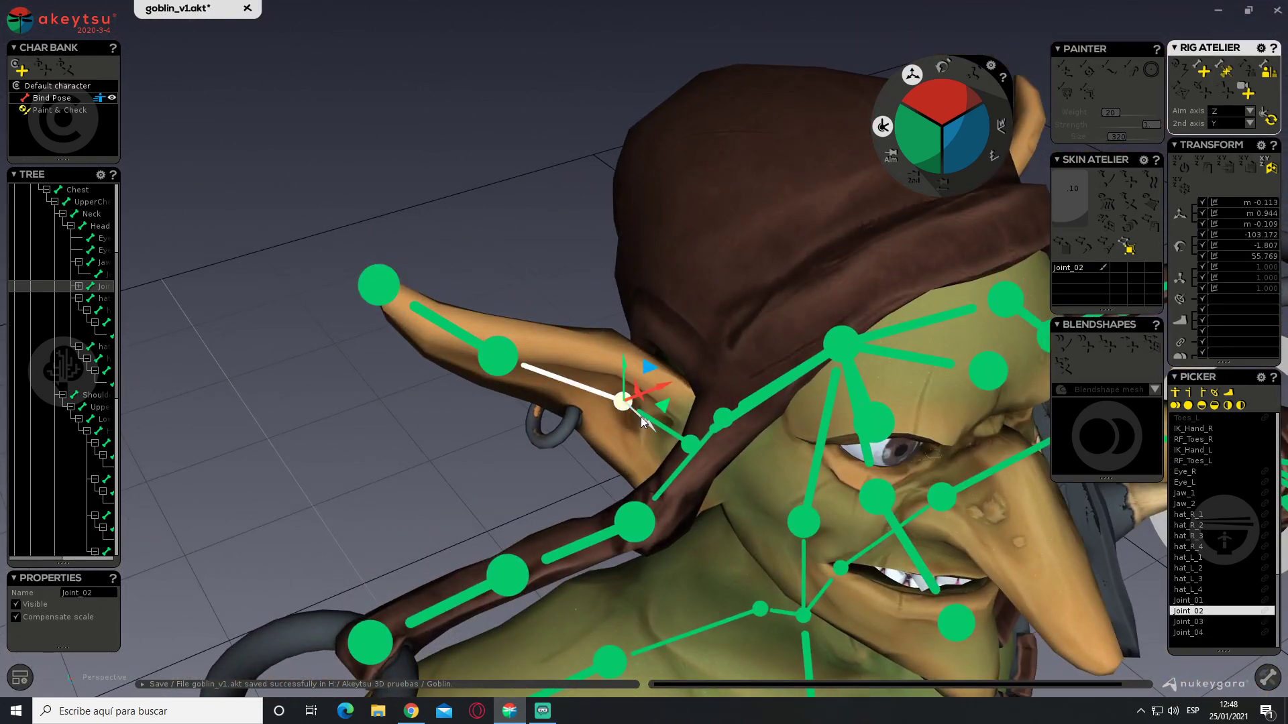
left_click_drag(654, 393, 658, 329)
mouse_move(651, 463)
left_mouse_down("alt")
mouse_move(656, 480)
mouse_move(664, 463)
left_mouse_up("alt")
left_click_drag(636, 411, 543, 520)
left_click_drag(596, 417, 585, 448)
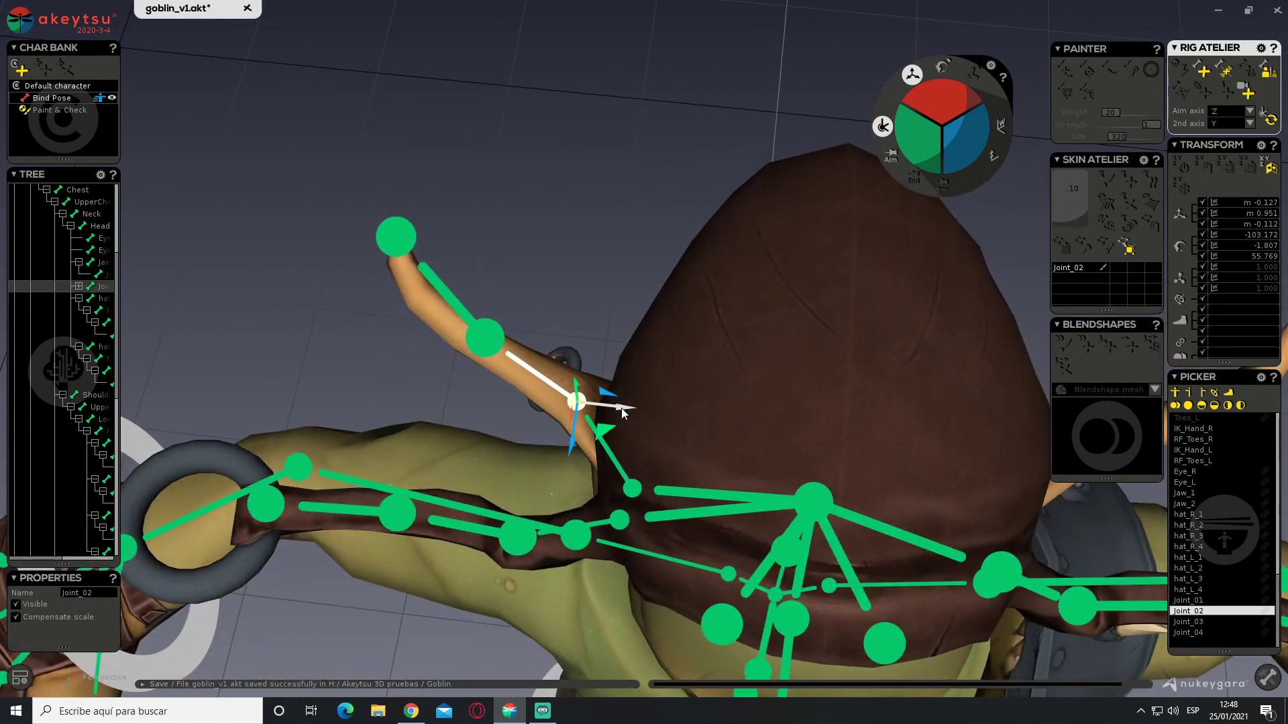
Move the right ear's third and tip joints into the ear mesh, placing the tip joint at about -0.217, 1.022, -0.146 m
left_click(537, 372)
left_click_drag(527, 349, 522, 351)
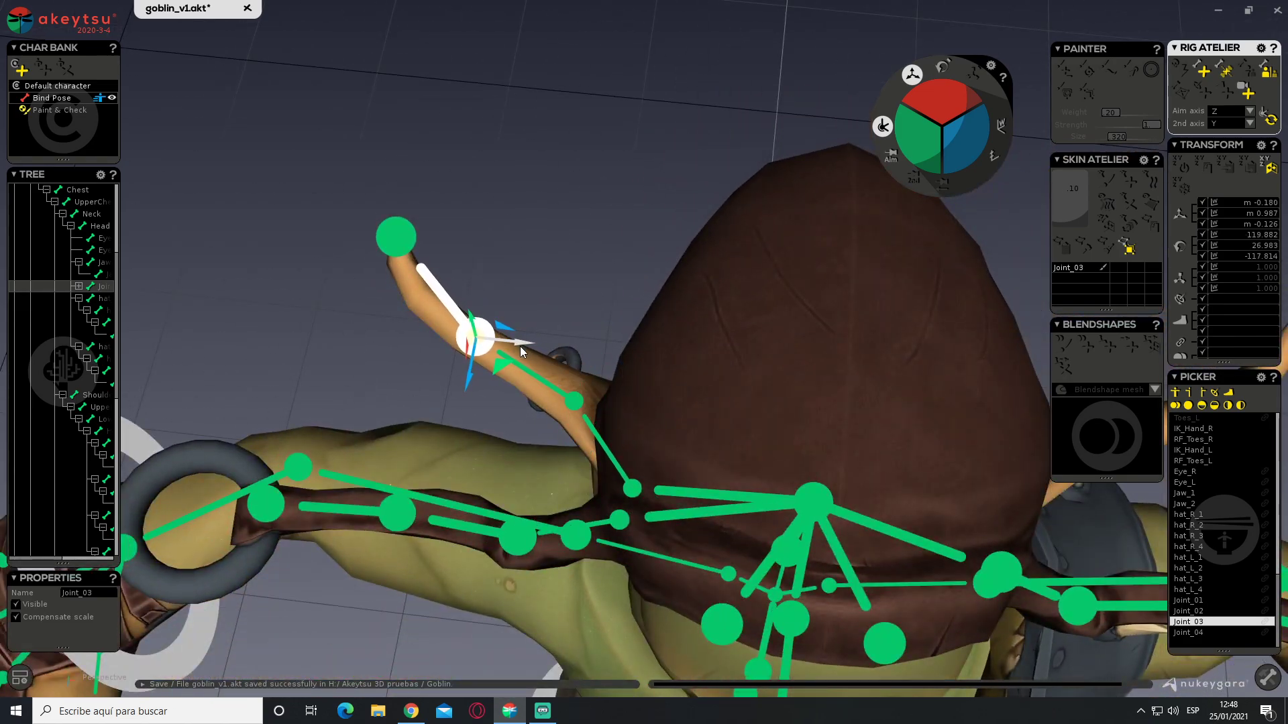
left_click(394, 236)
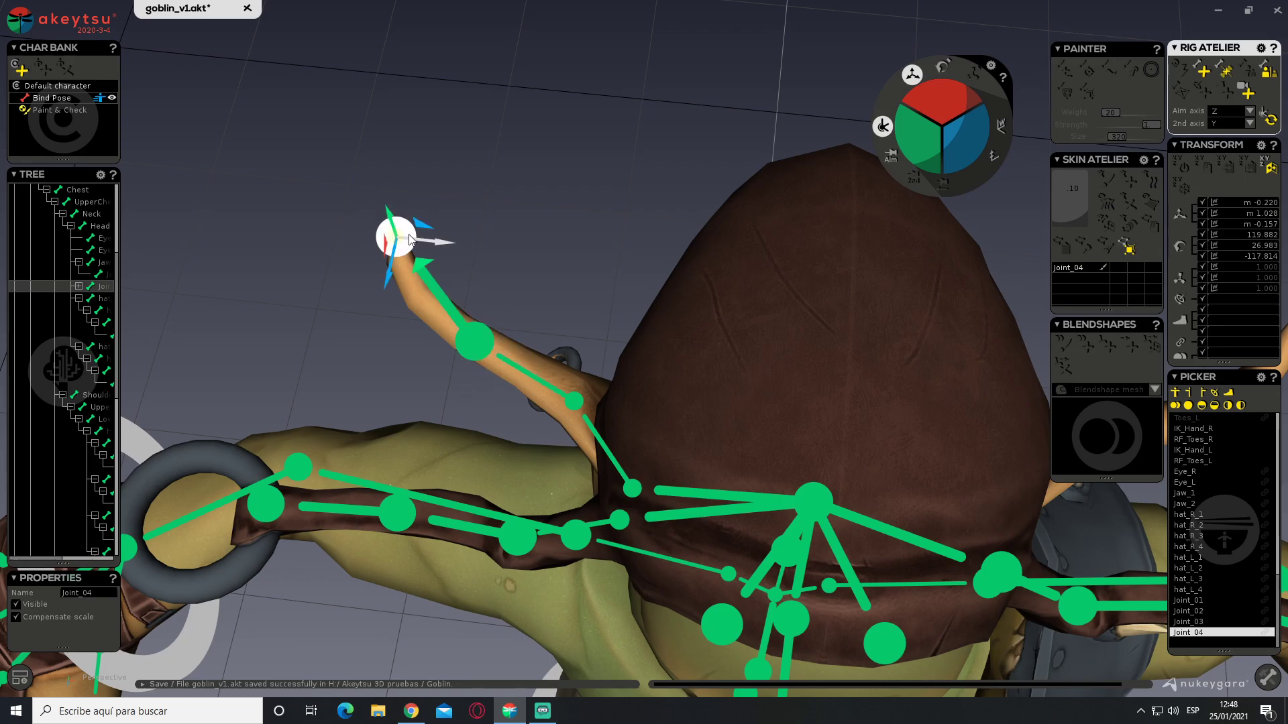
left_click_drag(392, 229, 392, 233)
left_click_drag(517, 268, 638, 174, "alt")
left_click_drag(440, 260, 412, 206)
left_click_drag(548, 240, 360, 314, "alt")
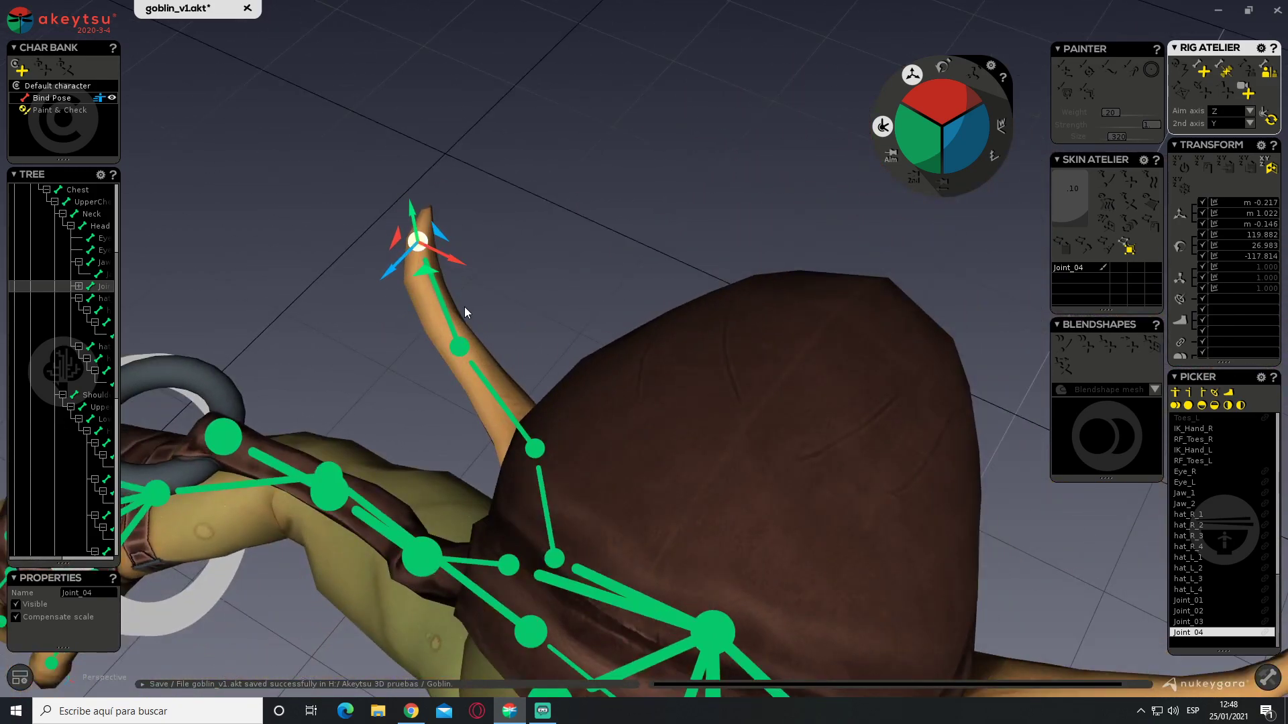
Refine the middle ear joints, placing the third at about -0.183, 0.987, -0.124 m and the second at -0.128, 0.954, -0.112 m
left_click(460, 344)
left_click_drag(494, 363, 729, 226)
left_click(557, 401)
left_click_drag(557, 365, 456, 340)
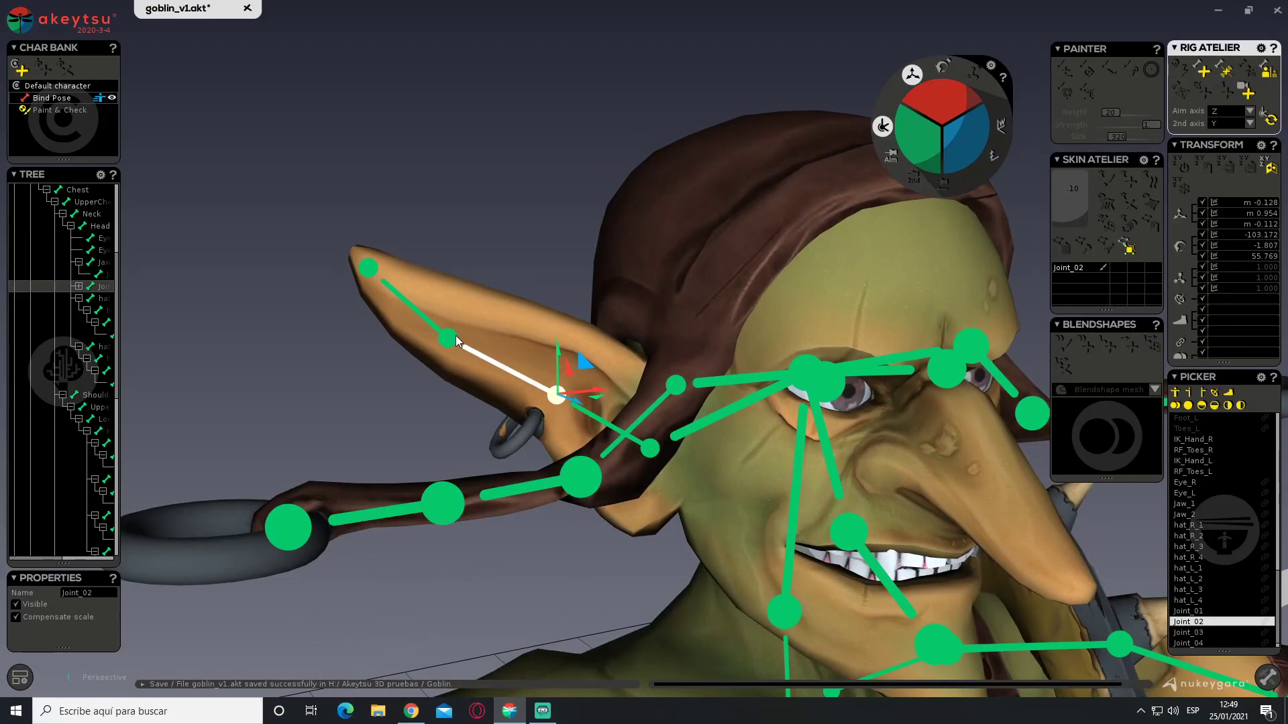
left_click_drag(566, 362, 597, 387, "alt")
middle_click_drag(597, 387, 655, 317, "alt")
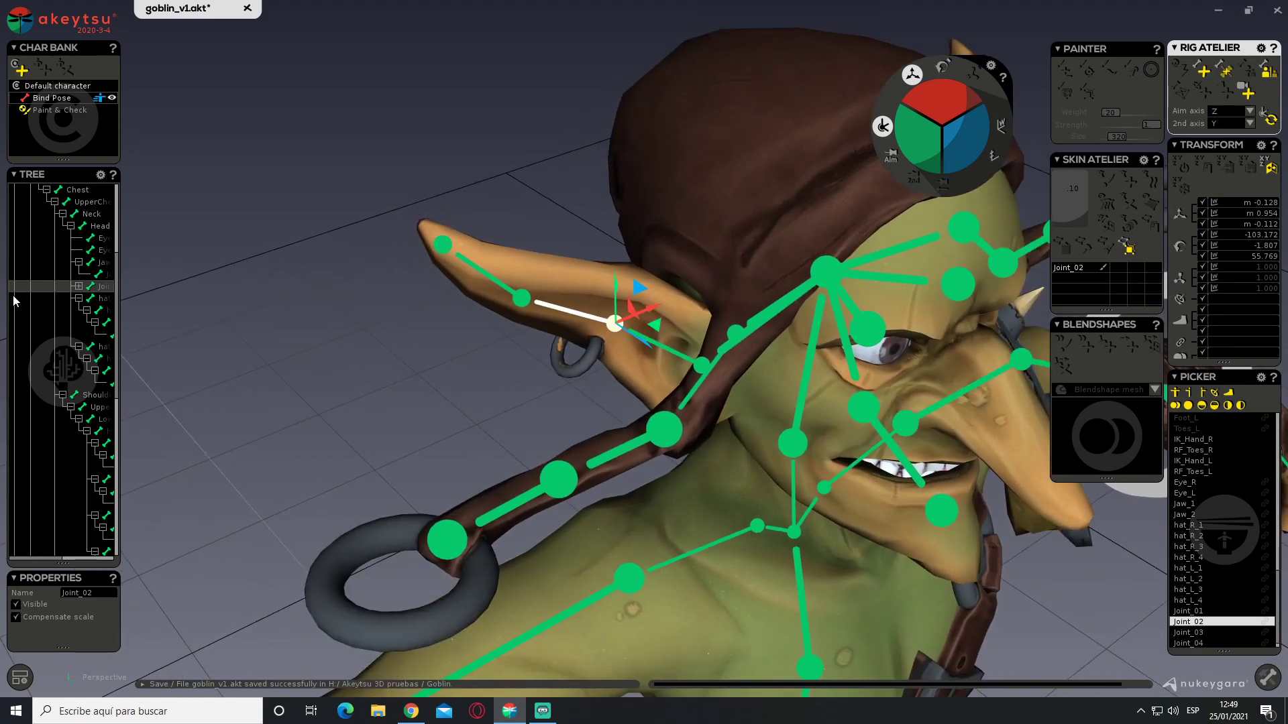
Rename the four right ear joints from base to tip as Ear_R_1, Ear_R_2, Ear_R_3 and Ear_R_4
right_click(104, 287)
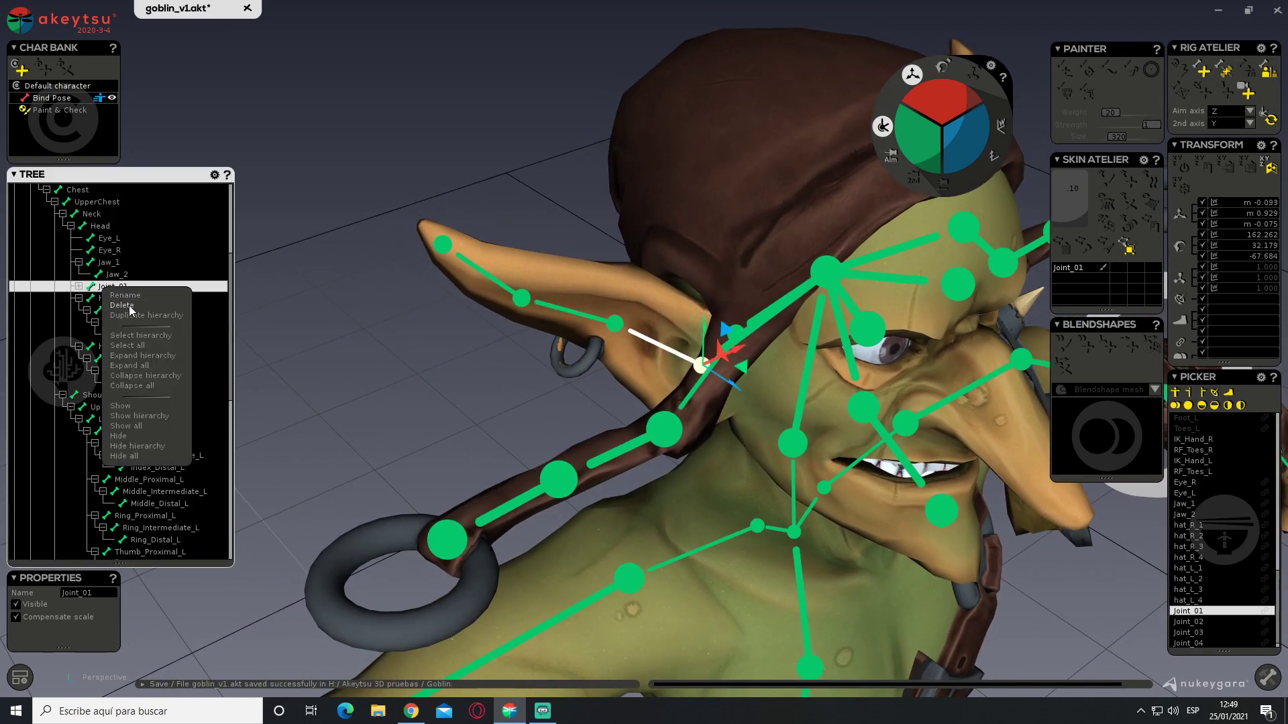
left_click(153, 356)
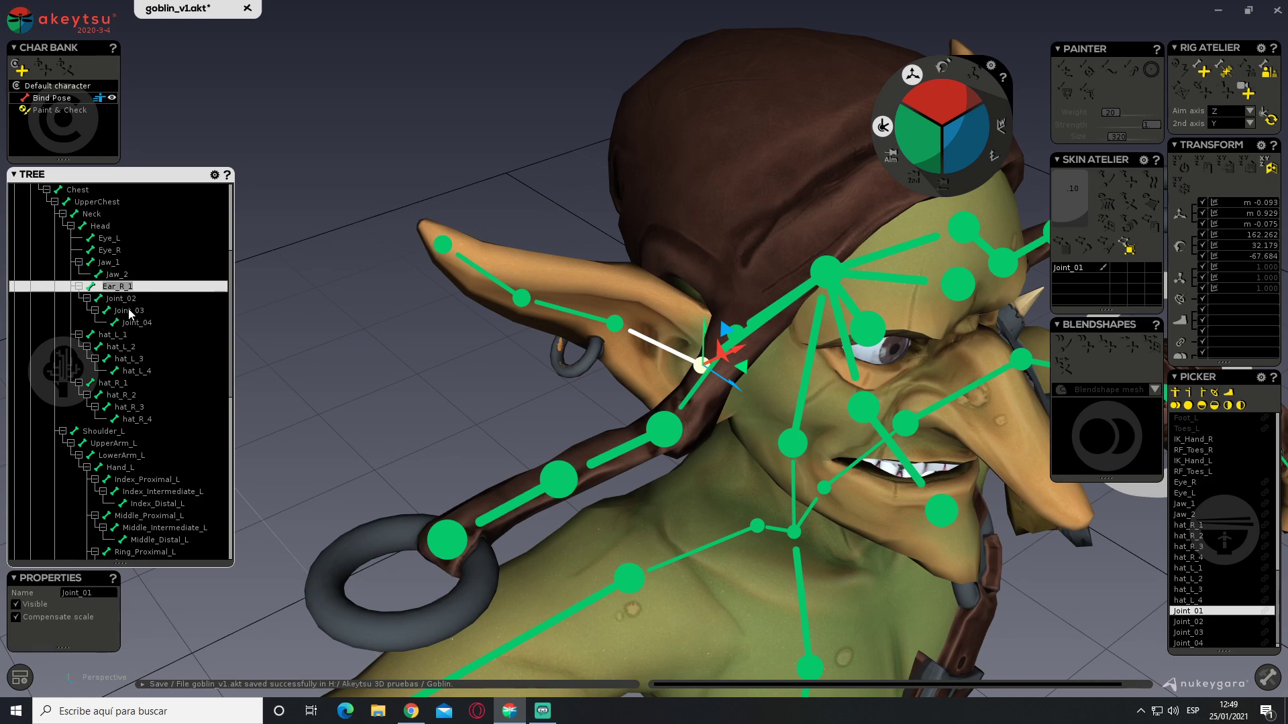
left_click(120, 299)
double_click(126, 251)
type("Ear_R_1")
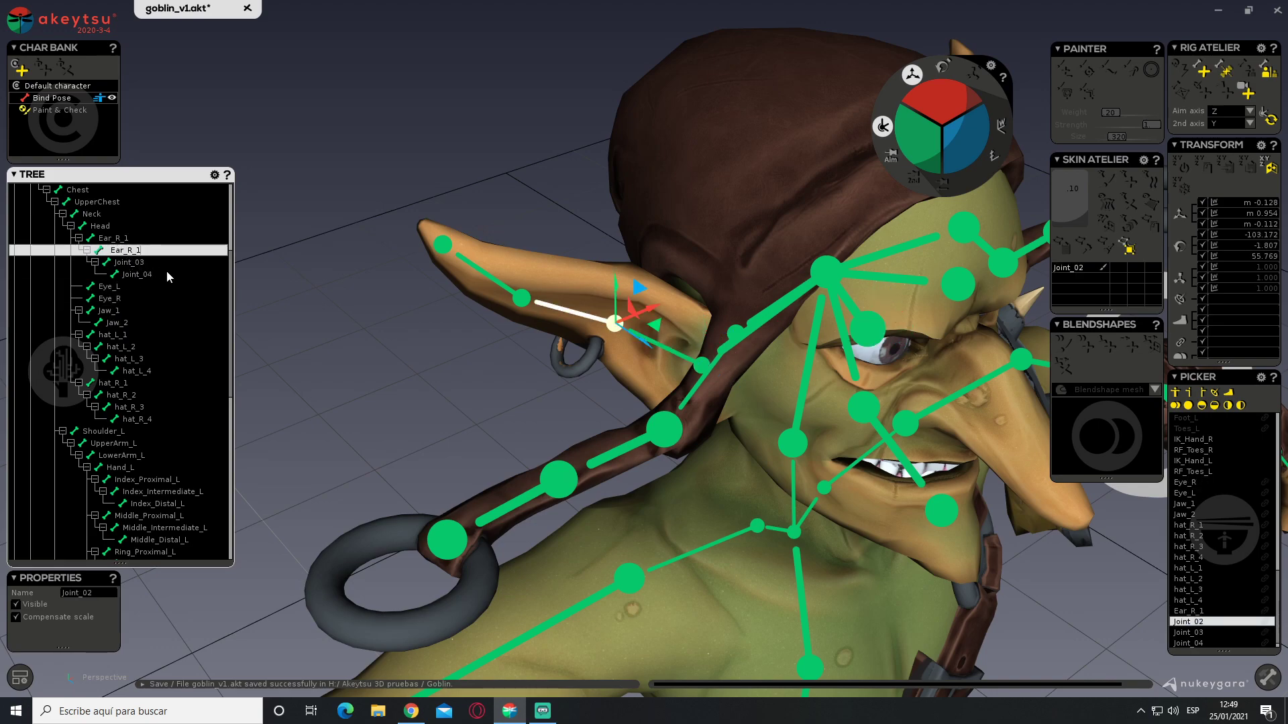
double_click(139, 263)
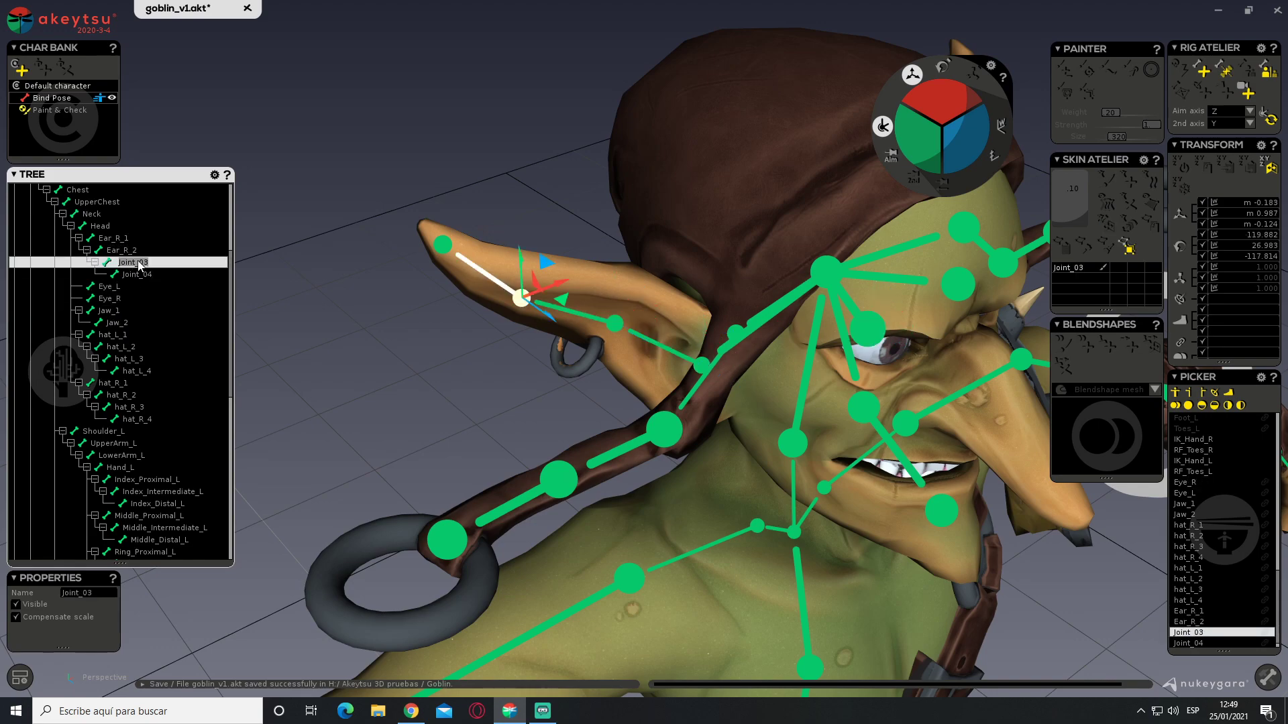
double_click(141, 275)
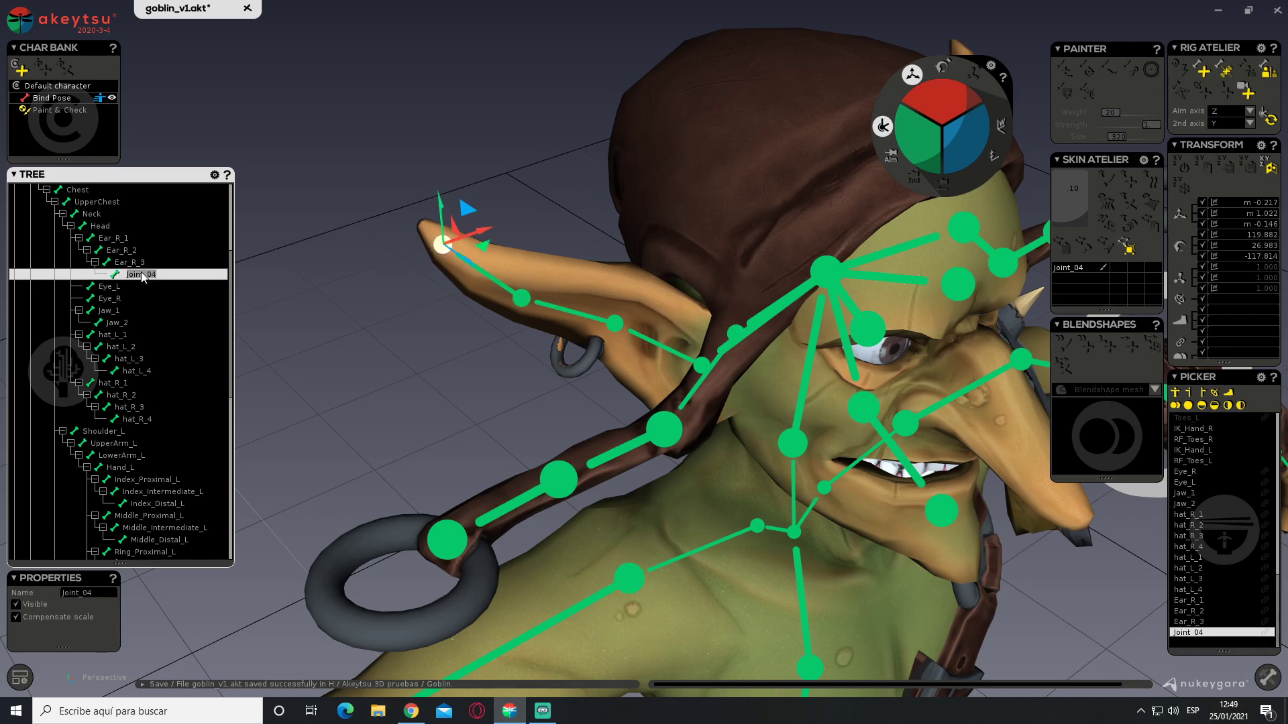
Examine the placement of the right ear's joint chain on the whole goblin and close up around the ear
left_click_drag(561, 357, 881, 300, "alt")
middle_click_drag(880, 300, 505, 293)
scroll(520, 322, "down", 6)
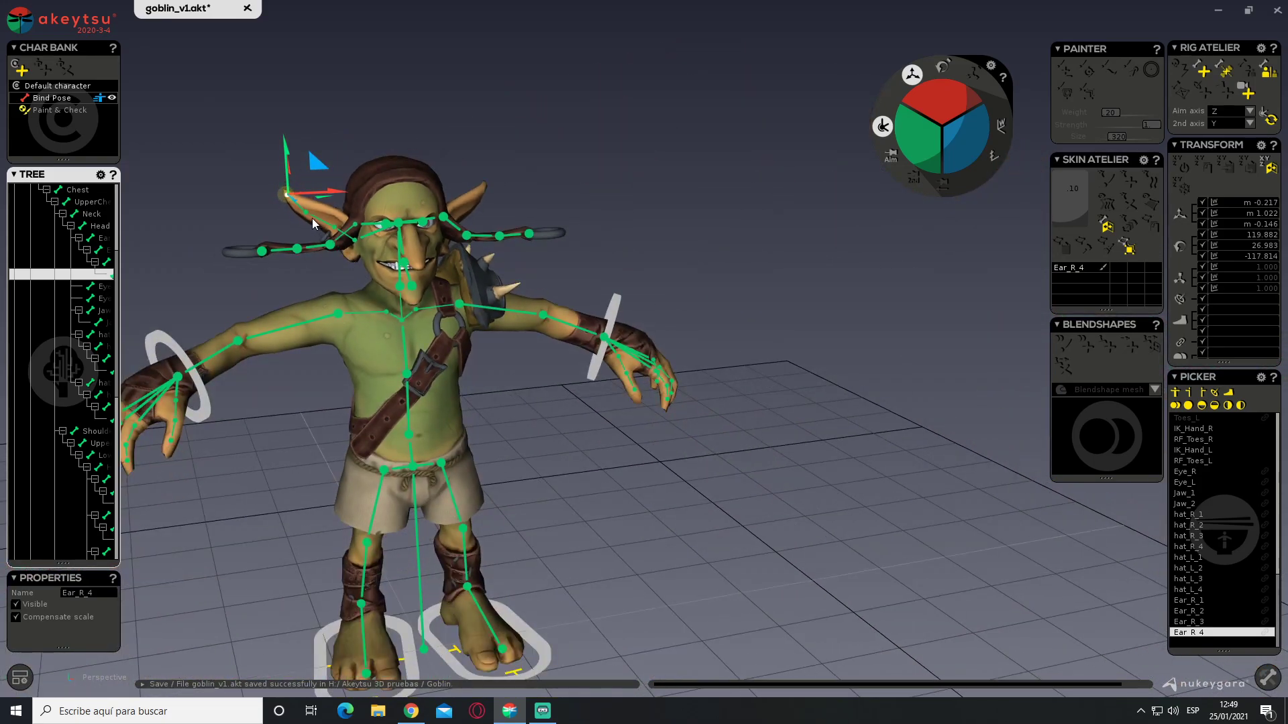
scroll(313, 219, "up", 7)
middle_click_drag(471, 253, 591, 273)
scroll(587, 285, "down", 4)
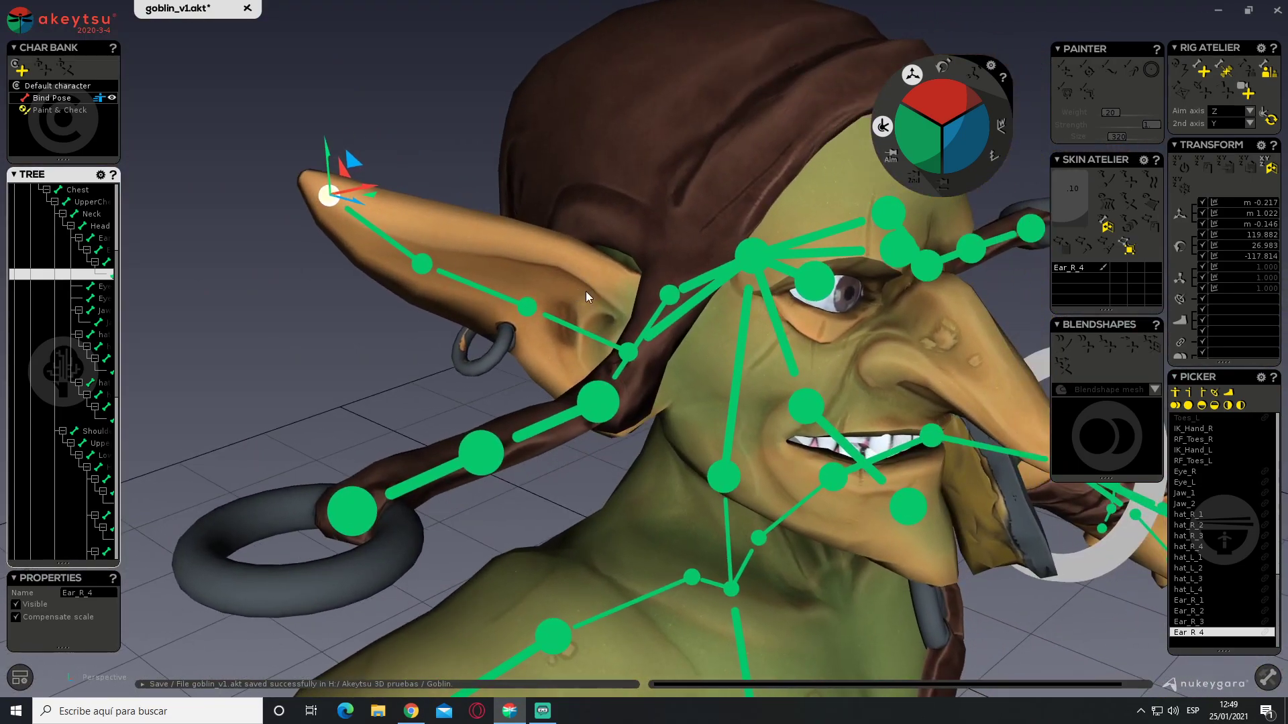
scroll(584, 289, "down", 2)
scroll(437, 265, "up", 5)
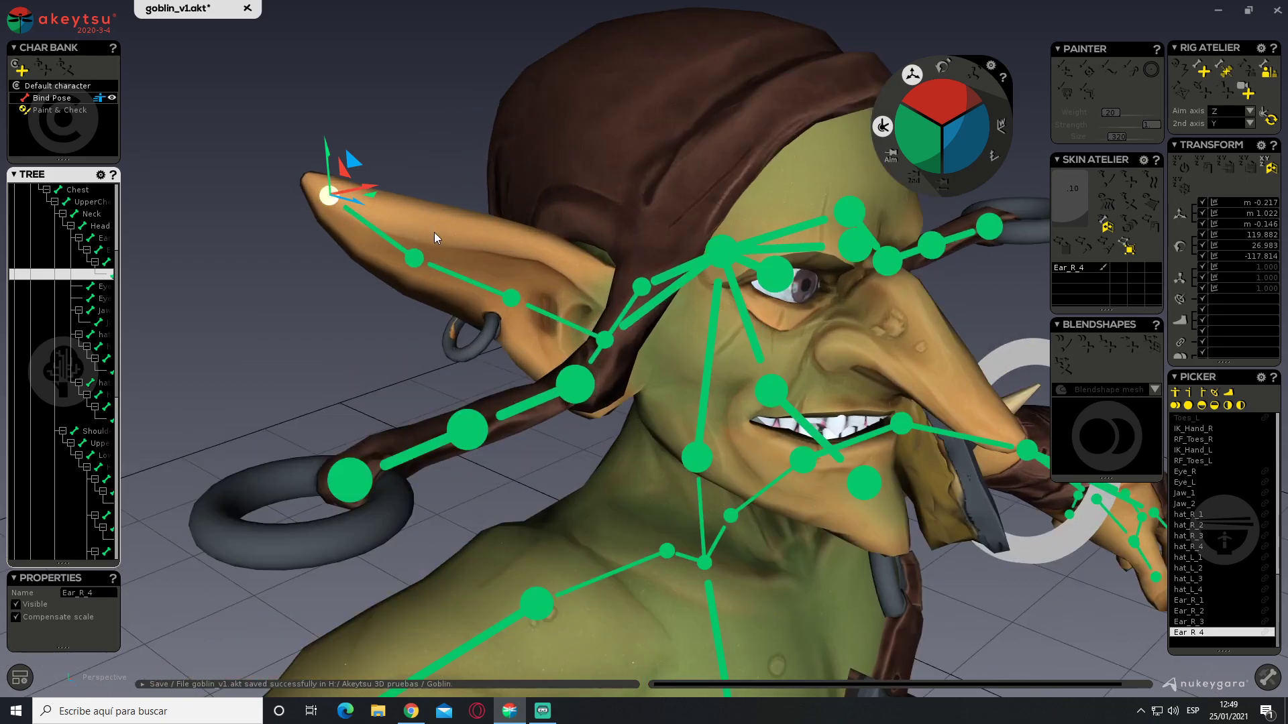
middle_click_drag(584, 271, 541, 271)
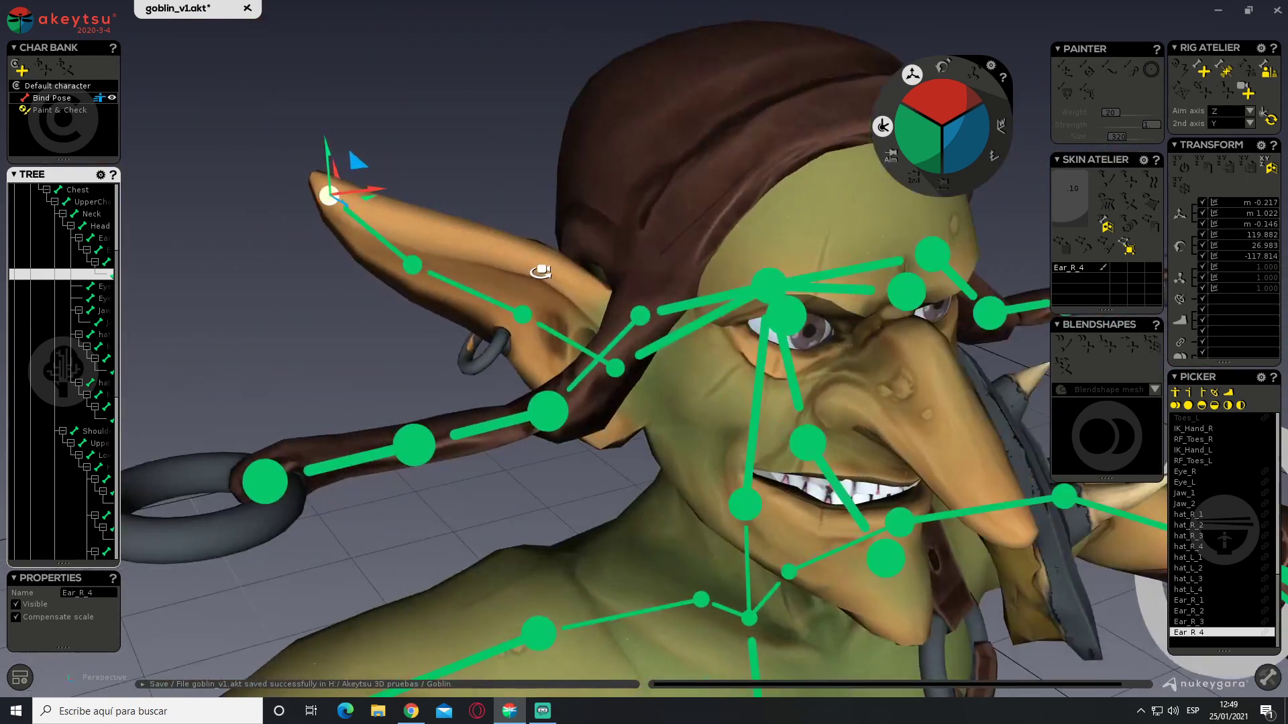
Switch to Paint & Check and paint Ear_R_3 skin weights over the outer half of the right ear up to its tip
left_click(549, 293)
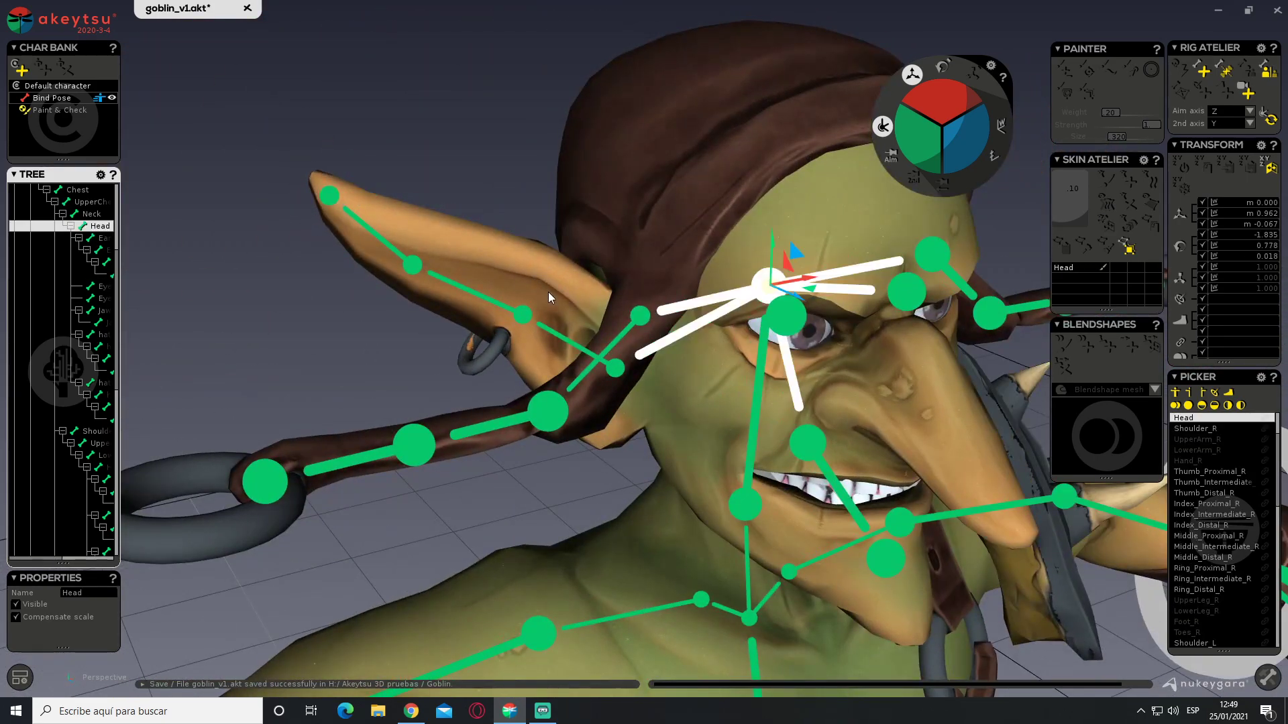
left_click(66, 112)
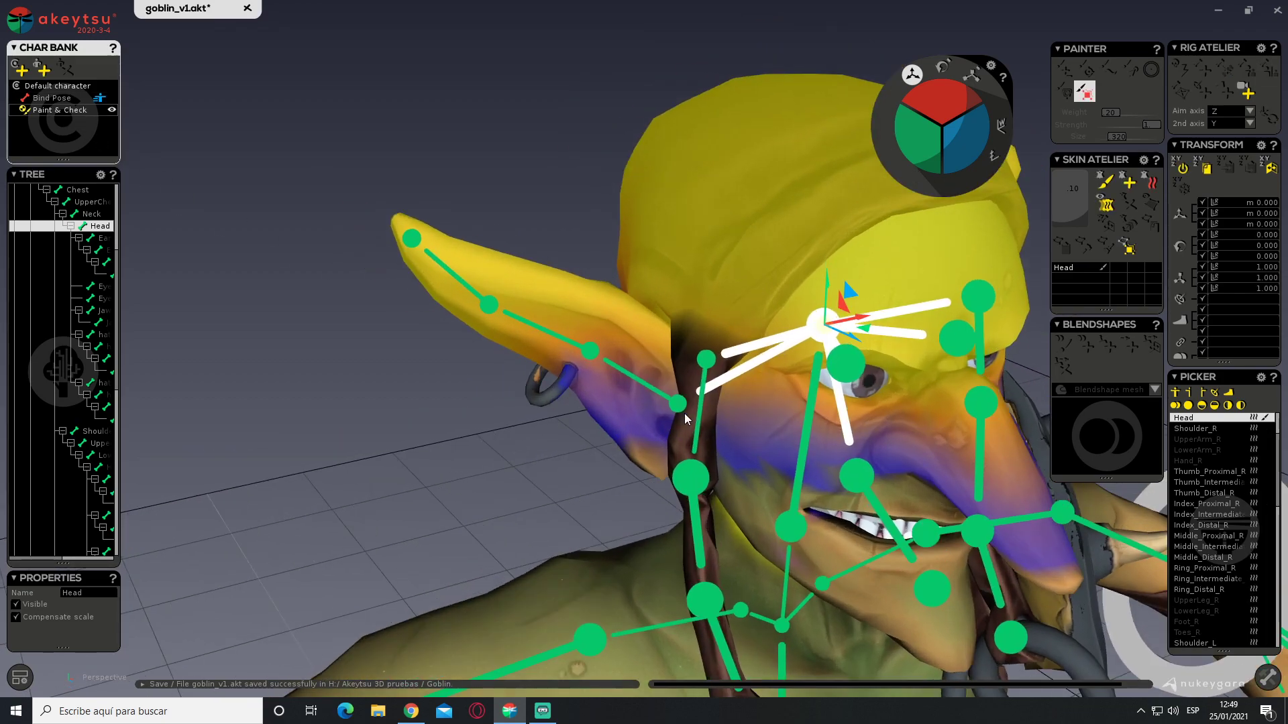
left_click(487, 309)
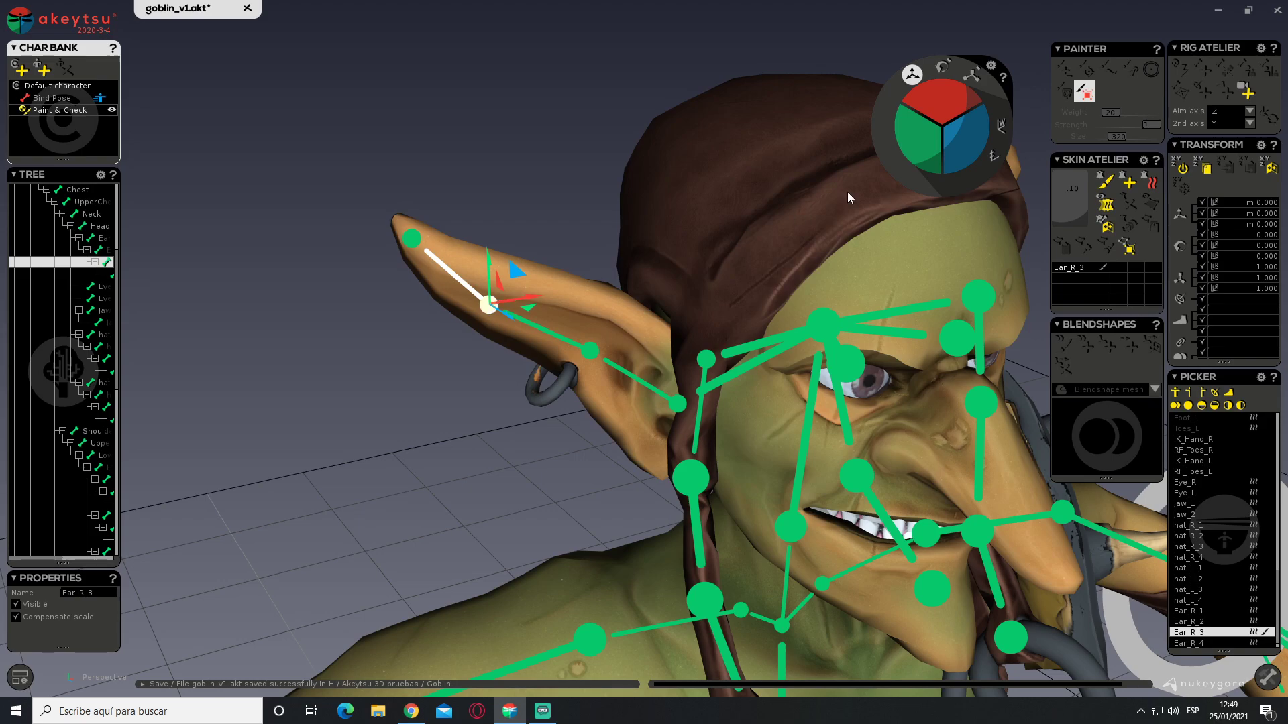
left_click(1104, 180)
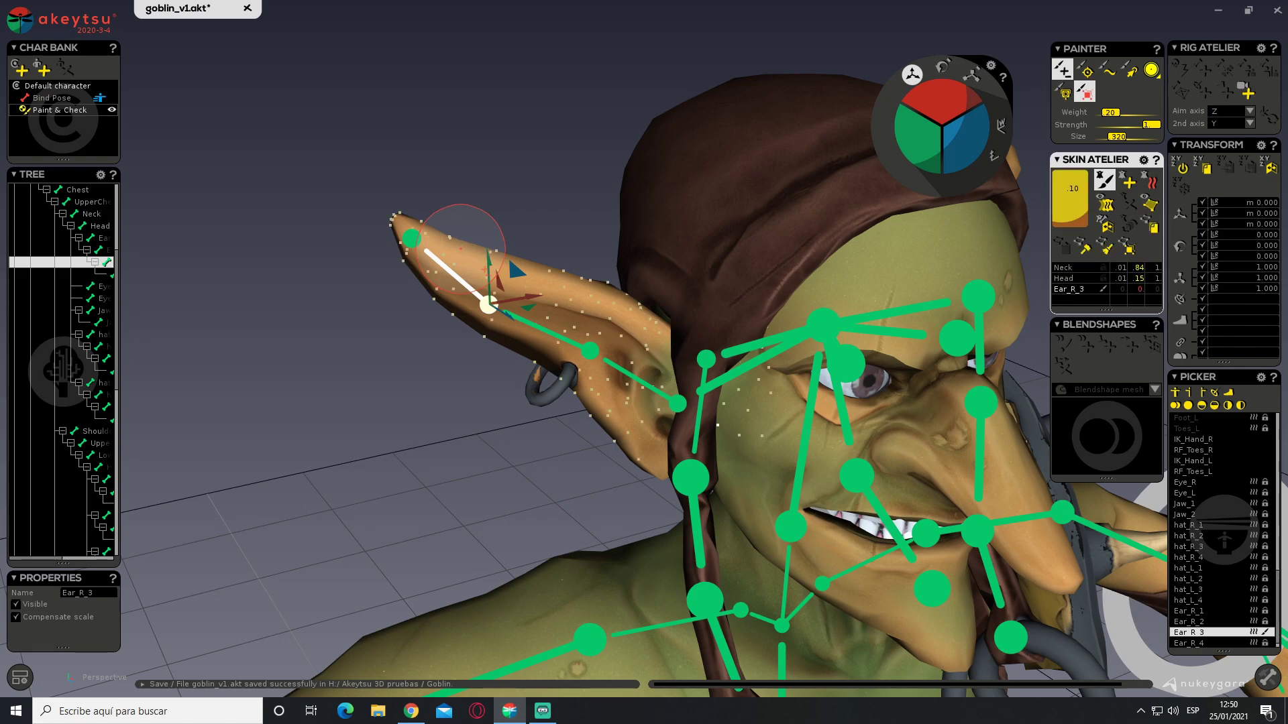
mouse_move(461, 246)
left_mouse_down()
mouse_move(396, 207)
mouse_move(411, 230)
mouse_move(476, 232)
mouse_move(482, 288)
mouse_move(517, 318)
mouse_move(541, 289)
mouse_move(391, 193)
mouse_move(467, 313)
left_mouse_up()
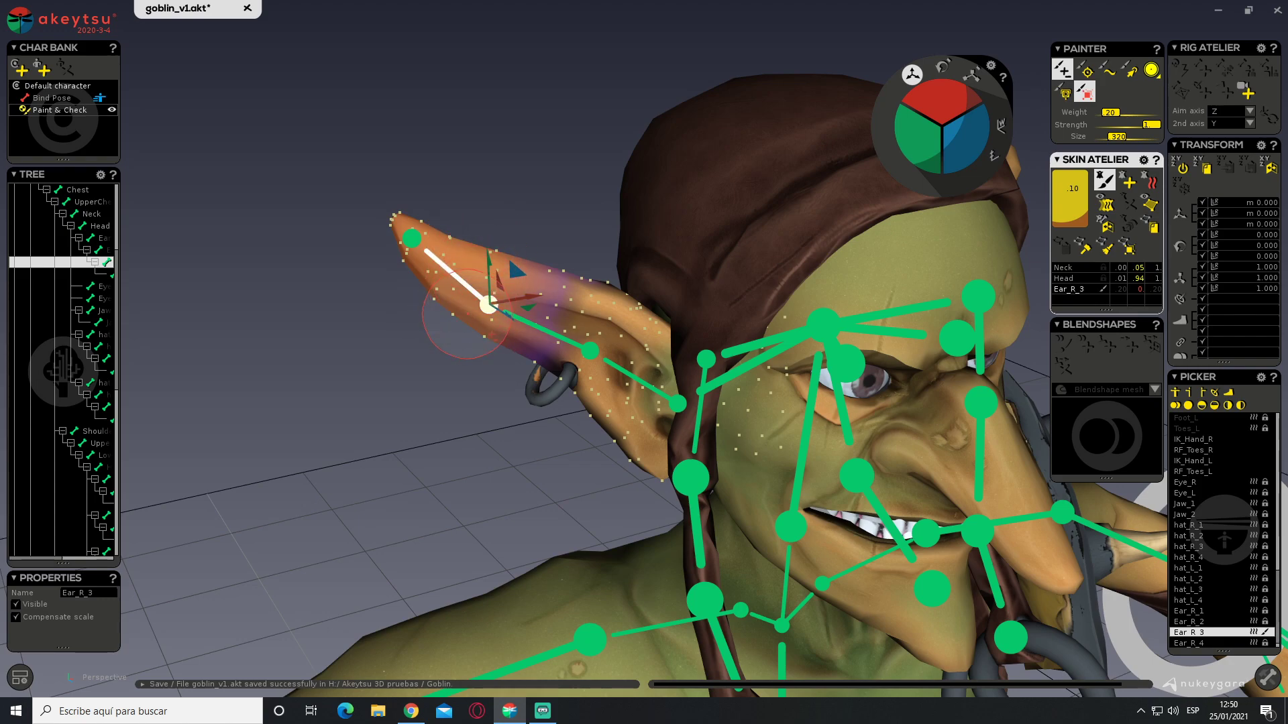
mouse_move(466, 314)
left_mouse_down()
mouse_move(417, 244)
mouse_move(425, 230)
mouse_move(470, 242)
mouse_move(442, 282)
mouse_move(411, 201)
mouse_move(425, 253)
mouse_move(413, 255)
mouse_move(427, 200)
mouse_move(430, 293)
mouse_move(392, 253)
mouse_move(419, 227)
left_mouse_up()
left_click_drag(374, 268, 407, 224, "alt")
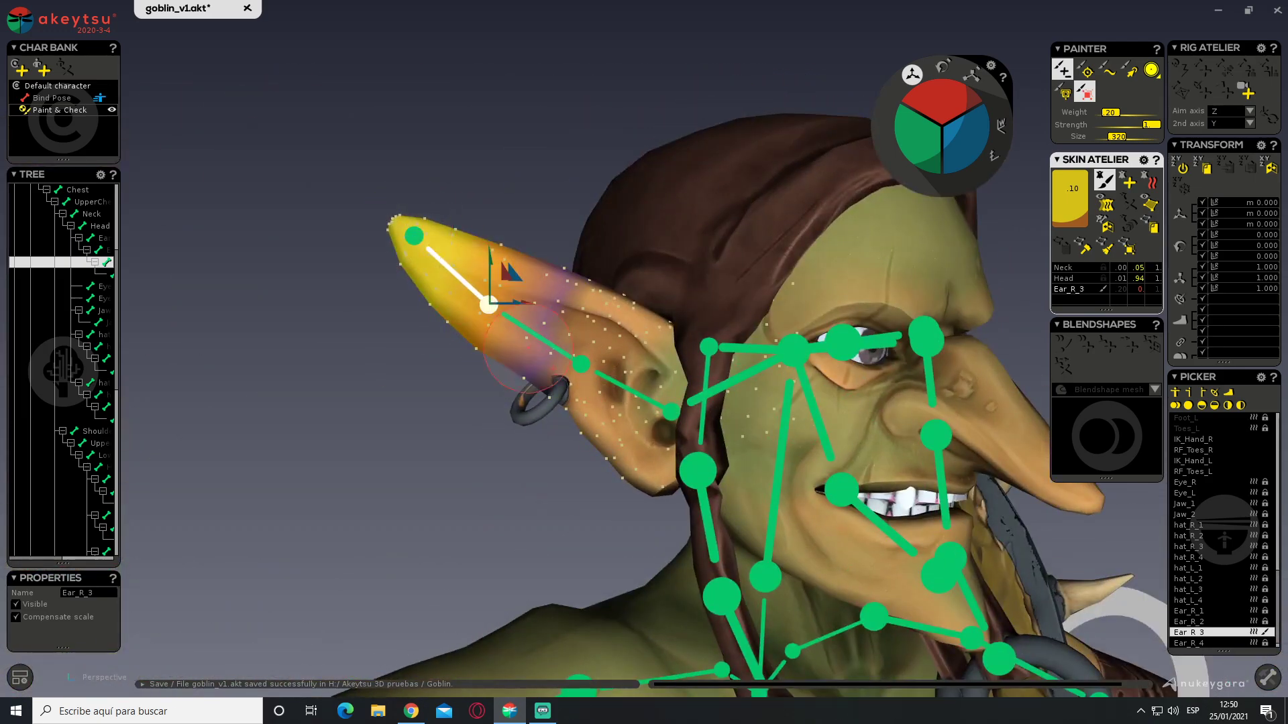
Paint Ear_R_2 skin weights over the middle of the right ear, blending toward the ear's base and outer part
left_click(581, 365)
middle_click_drag(581, 366, 497, 384)
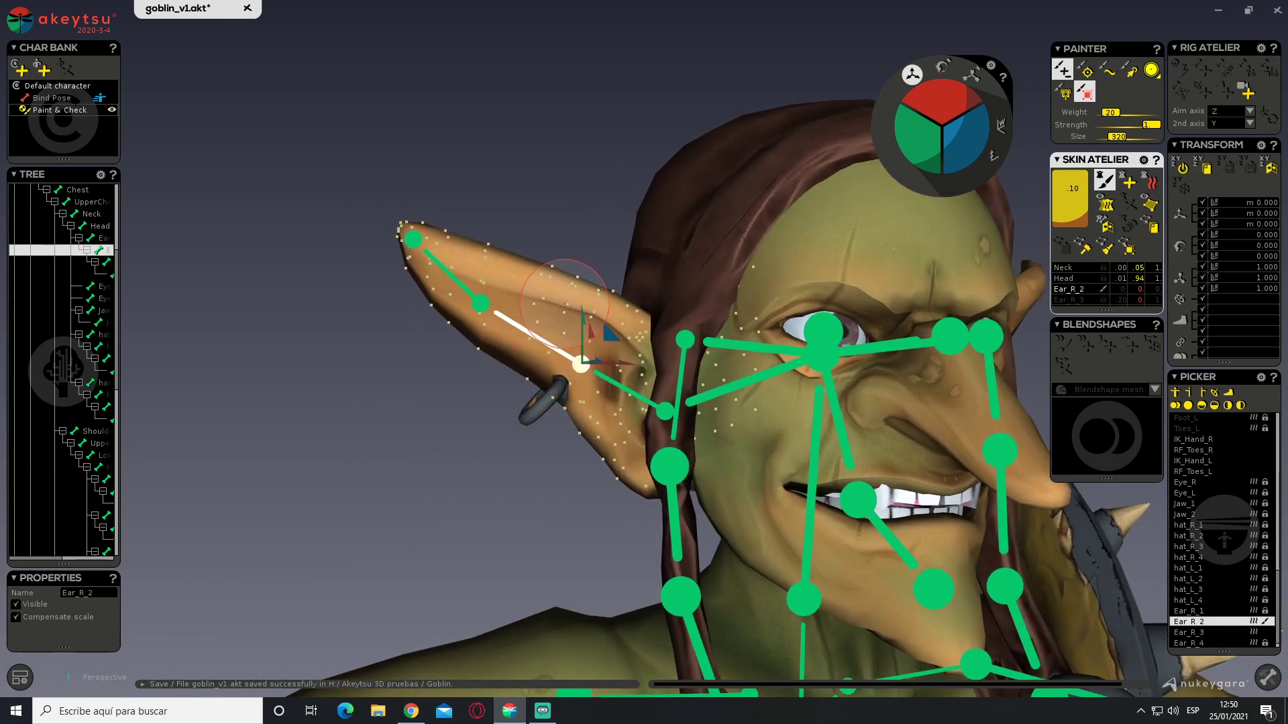
mouse_move(490, 238)
left_mouse_down()
mouse_move(517, 264)
mouse_move(505, 253)
mouse_move(485, 321)
mouse_move(530, 342)
mouse_move(519, 366)
mouse_move(574, 302)
mouse_move(572, 405)
mouse_move(607, 483)
mouse_move(602, 329)
mouse_move(617, 470)
mouse_move(616, 338)
mouse_move(629, 345)
mouse_move(624, 462)
mouse_move(637, 510)
mouse_move(556, 328)
left_mouse_up()
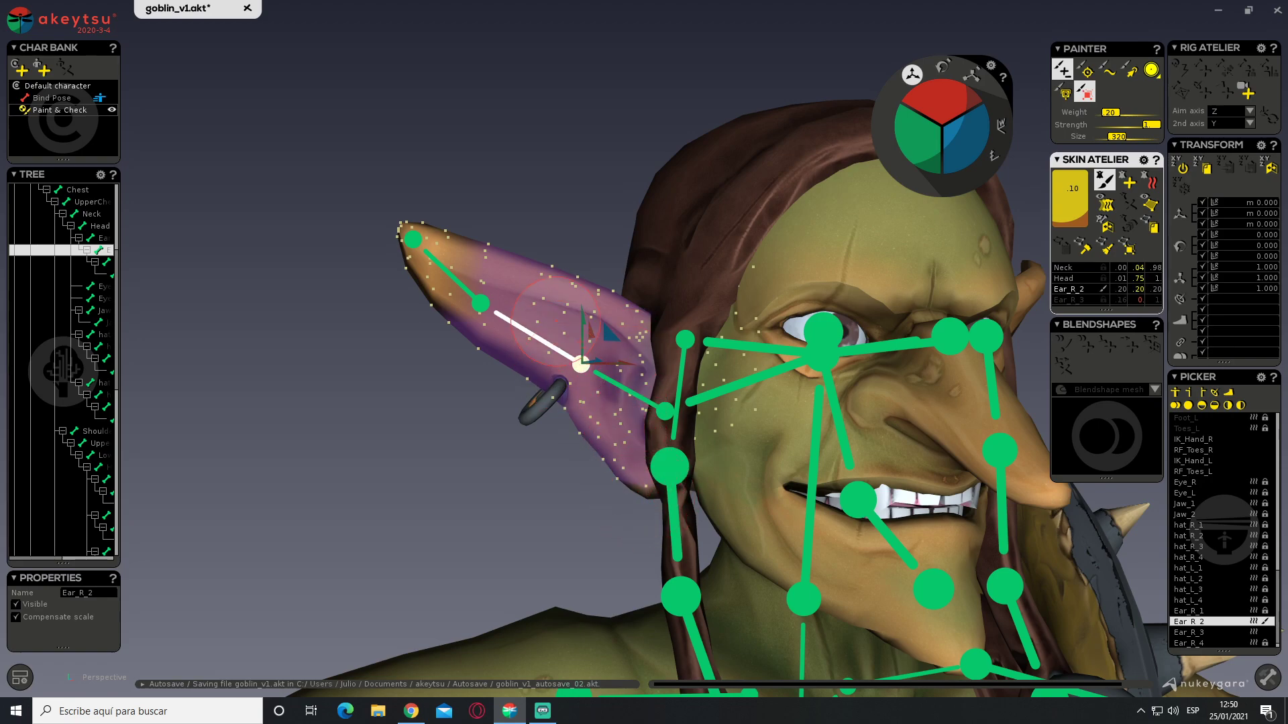
mouse_move(530, 275)
left_mouse_down()
mouse_move(517, 365)
mouse_move(573, 305)
mouse_move(563, 401)
mouse_move(569, 295)
mouse_move(634, 320)
left_mouse_up()
mouse_move(633, 319)
middle_mouse_down()
mouse_move(558, 397)
mouse_move(875, 331)
mouse_move(1043, 334)
middle_mouse_up()
mouse_move(1043, 335)
left_mouse_down("alt")
mouse_move(618, 331)
mouse_move(607, 550)
mouse_move(644, 288)
left_mouse_up("alt")
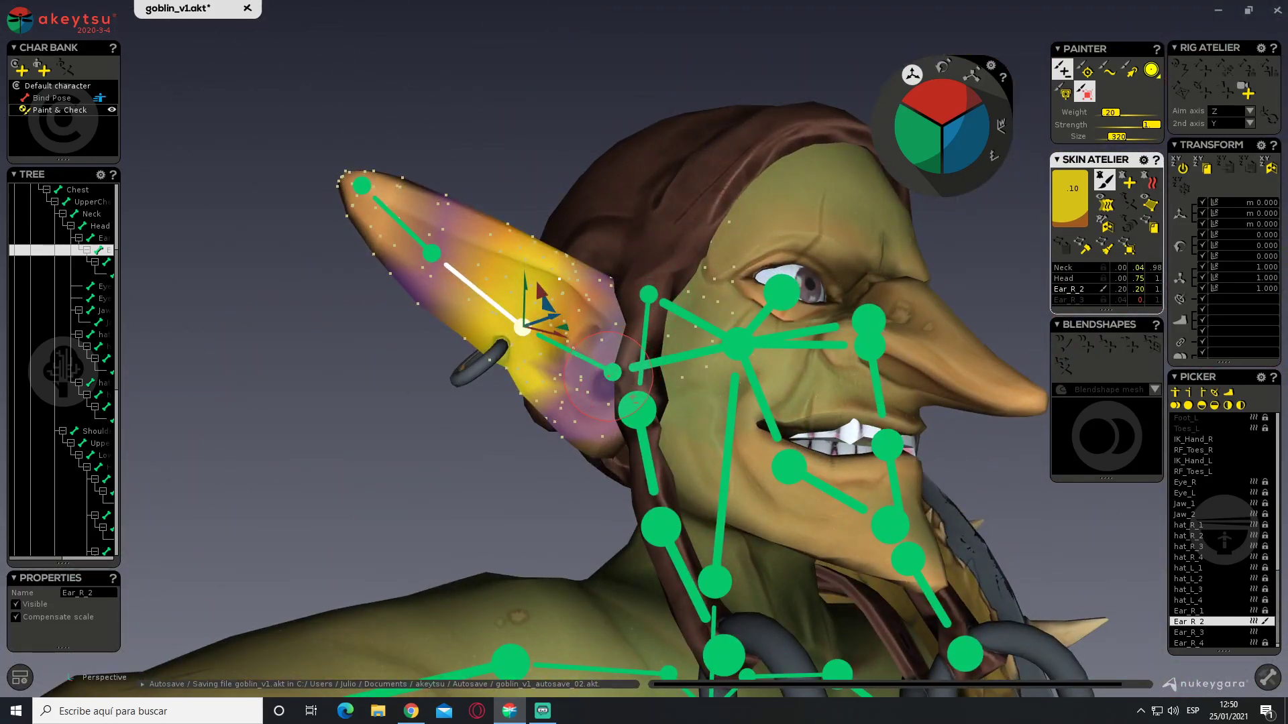
Paint Ear_R_1 skin weights around the base of the right ear on its front and back, and leave weight painting
left_click(611, 373)
left_click_drag(611, 373, 555, 440, "alt")
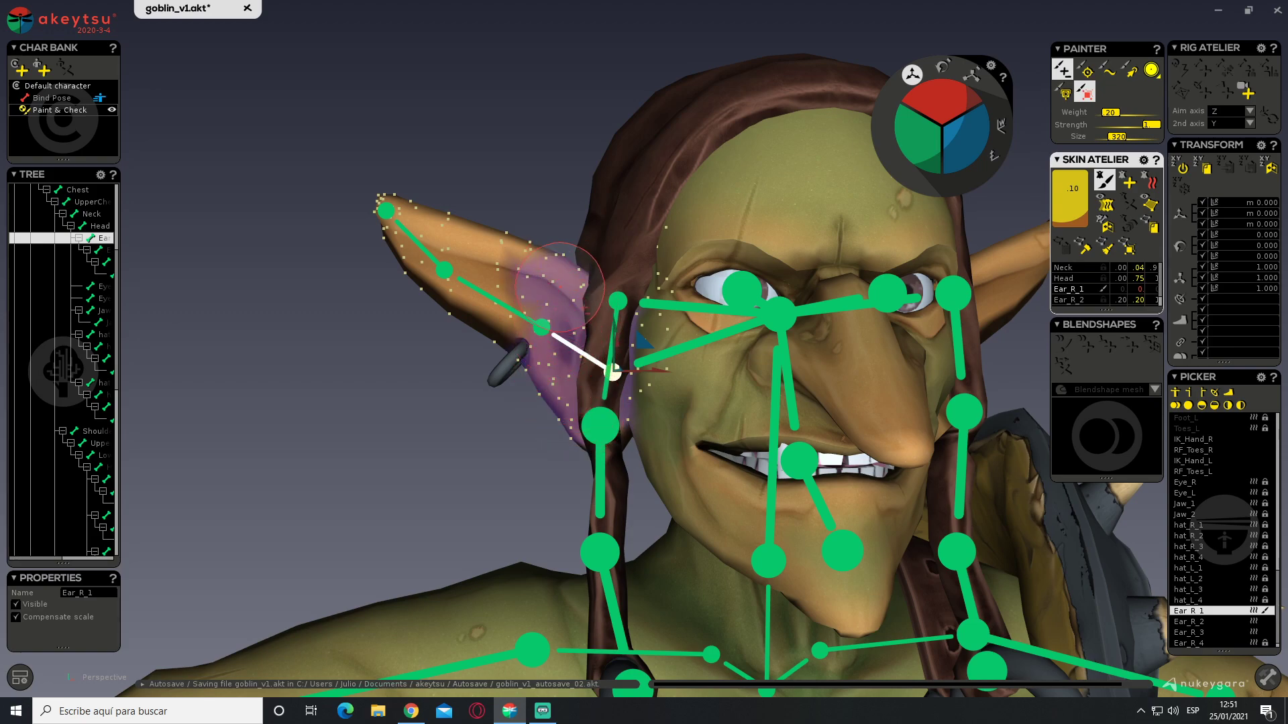
left_click_drag(544, 373, 608, 318)
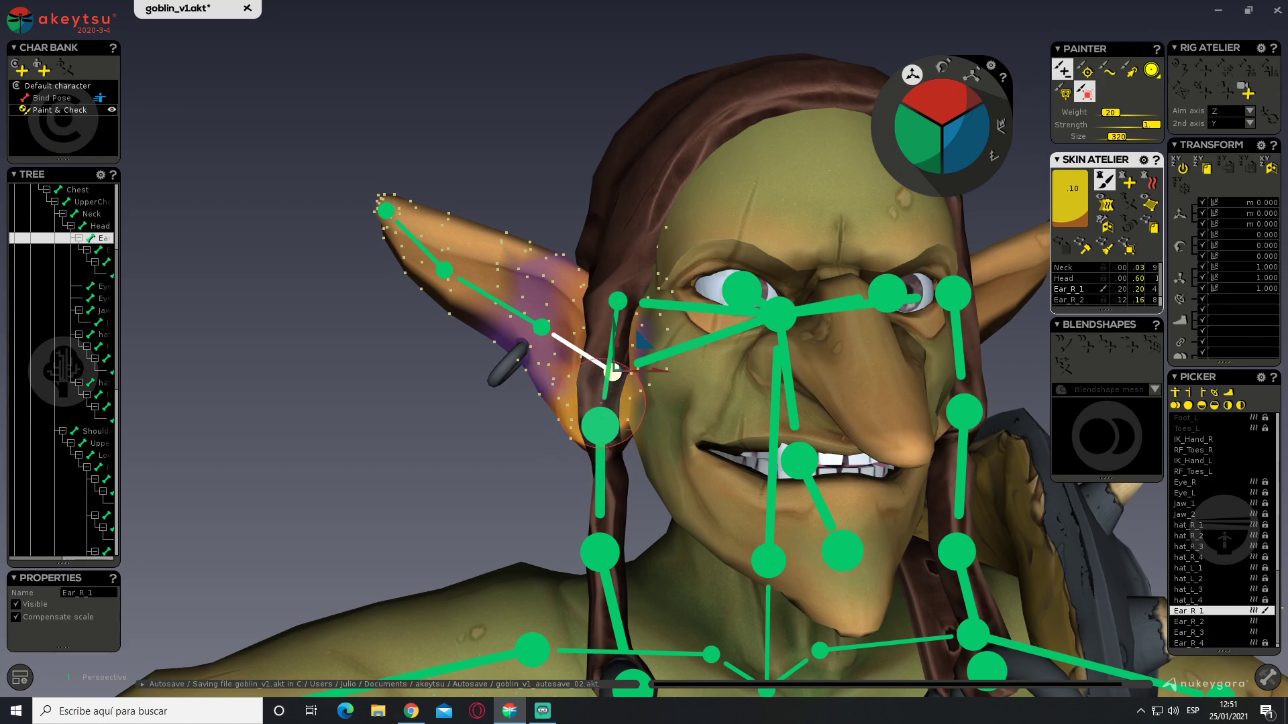
mouse_move(601, 399)
right_mouse_down()
mouse_move(848, 454)
mouse_move(948, 394)
mouse_move(1016, 430)
mouse_move(992, 356)
right_mouse_up()
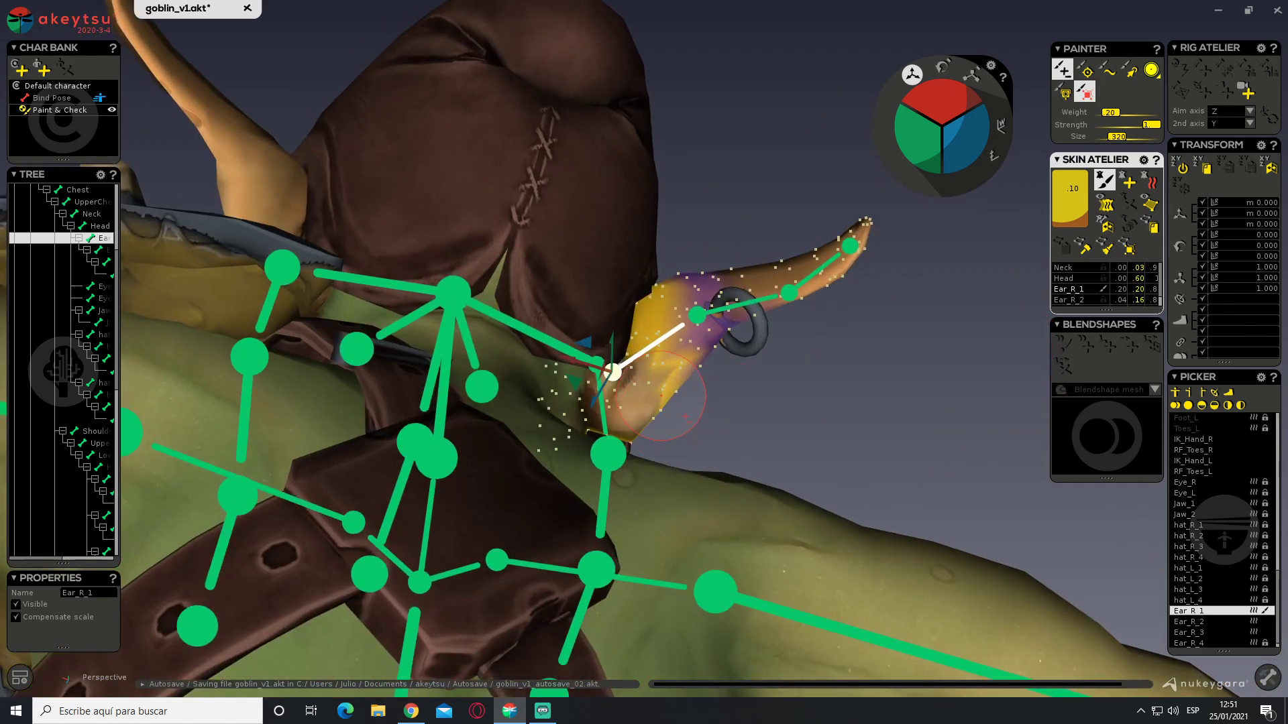
right_click_drag(639, 404, 353, 508)
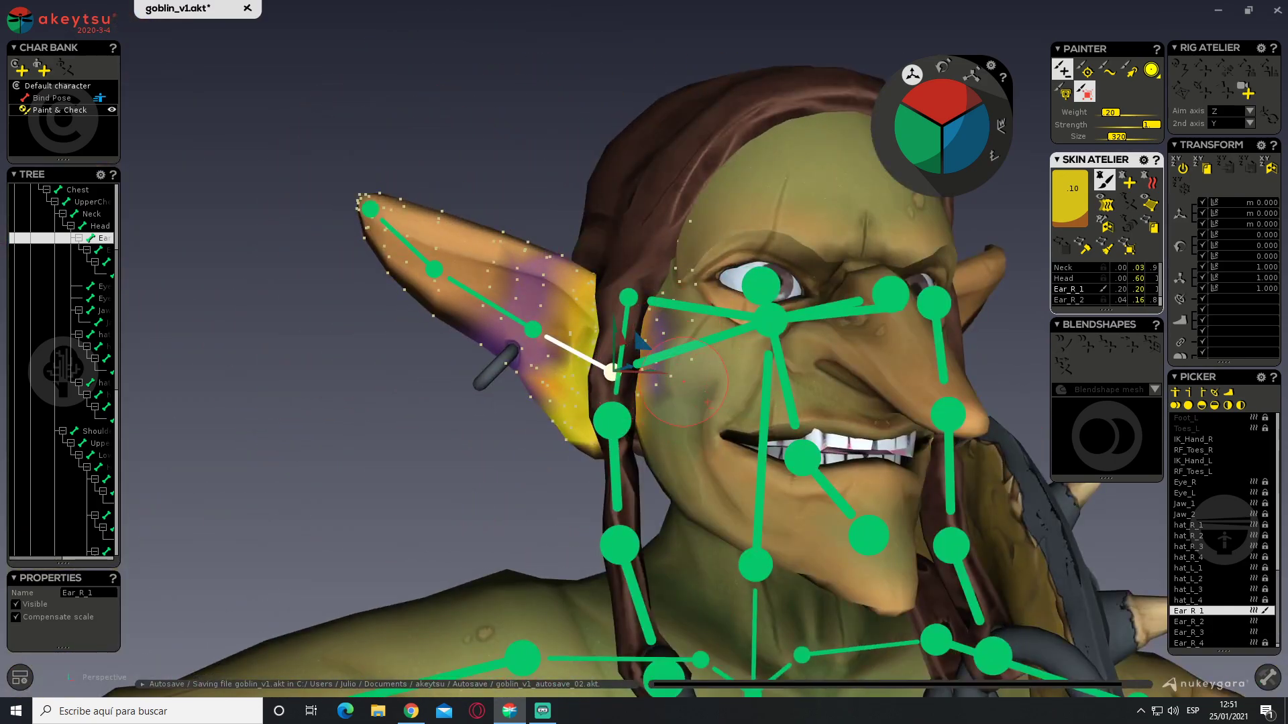
mouse_move(618, 446)
right_mouse_down()
mouse_move(595, 472)
mouse_move(678, 411)
mouse_move(928, 299)
mouse_move(1024, 340)
mouse_move(929, 469)
mouse_move(610, 230)
mouse_move(992, 230)
mouse_move(1020, 201)
mouse_move(710, 333)
mouse_move(808, 361)
mouse_move(771, 351)
mouse_move(1175, 183)
right_mouse_up()
left_click(1104, 181)
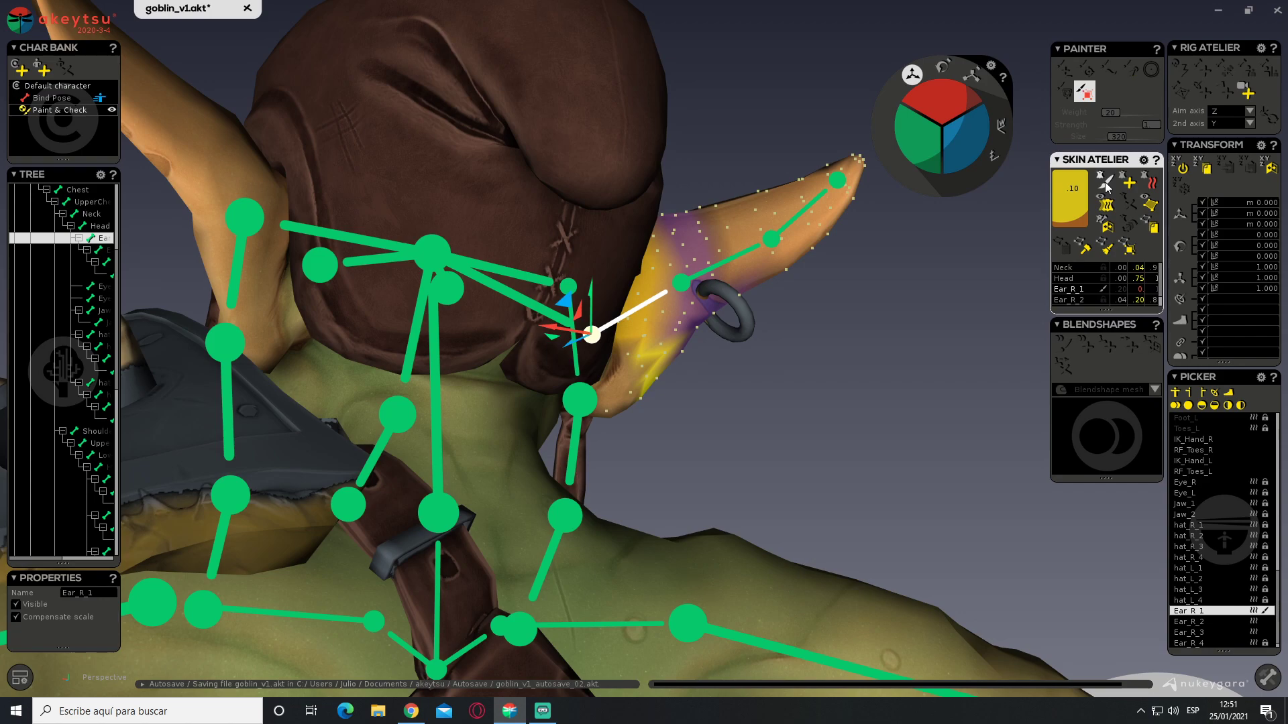
Resume weight painting on Ear_R_1 with the brush size at 280 and paint the back of the right earlobe
right_click_drag(783, 431, 731, 420)
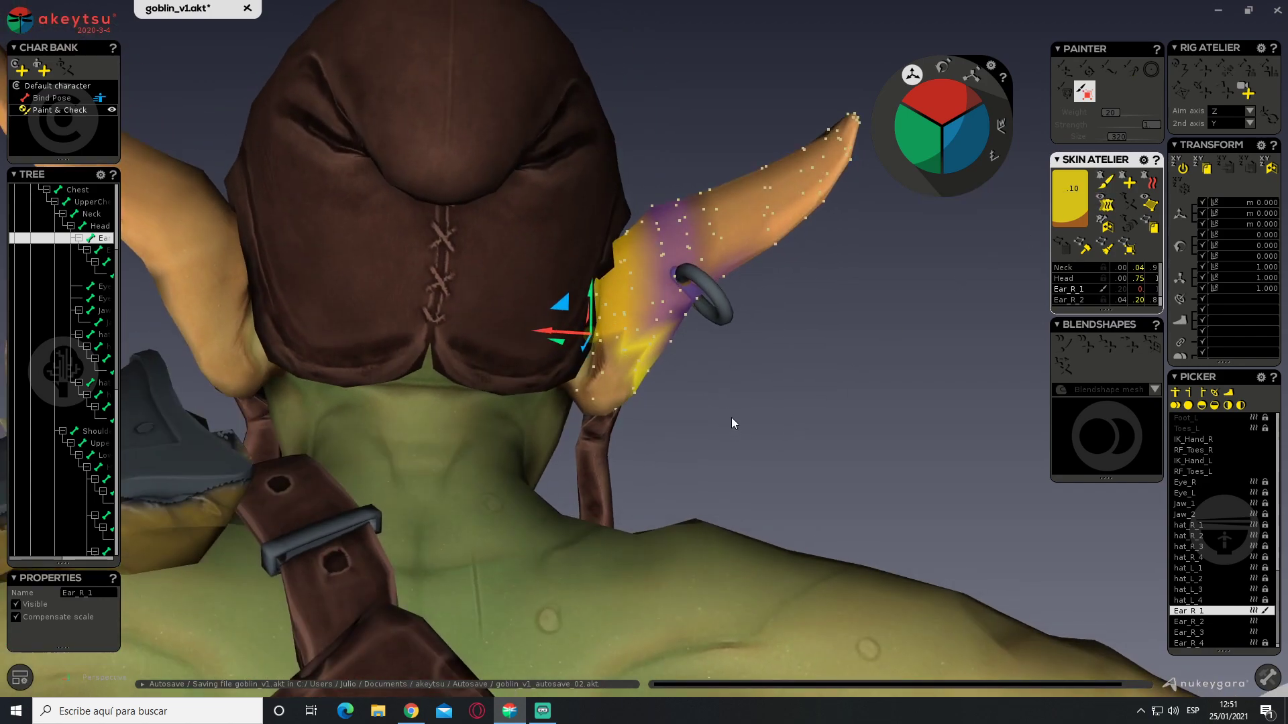
left_click(1105, 189)
right_click_drag(792, 365, 646, 394)
left_click(1084, 94)
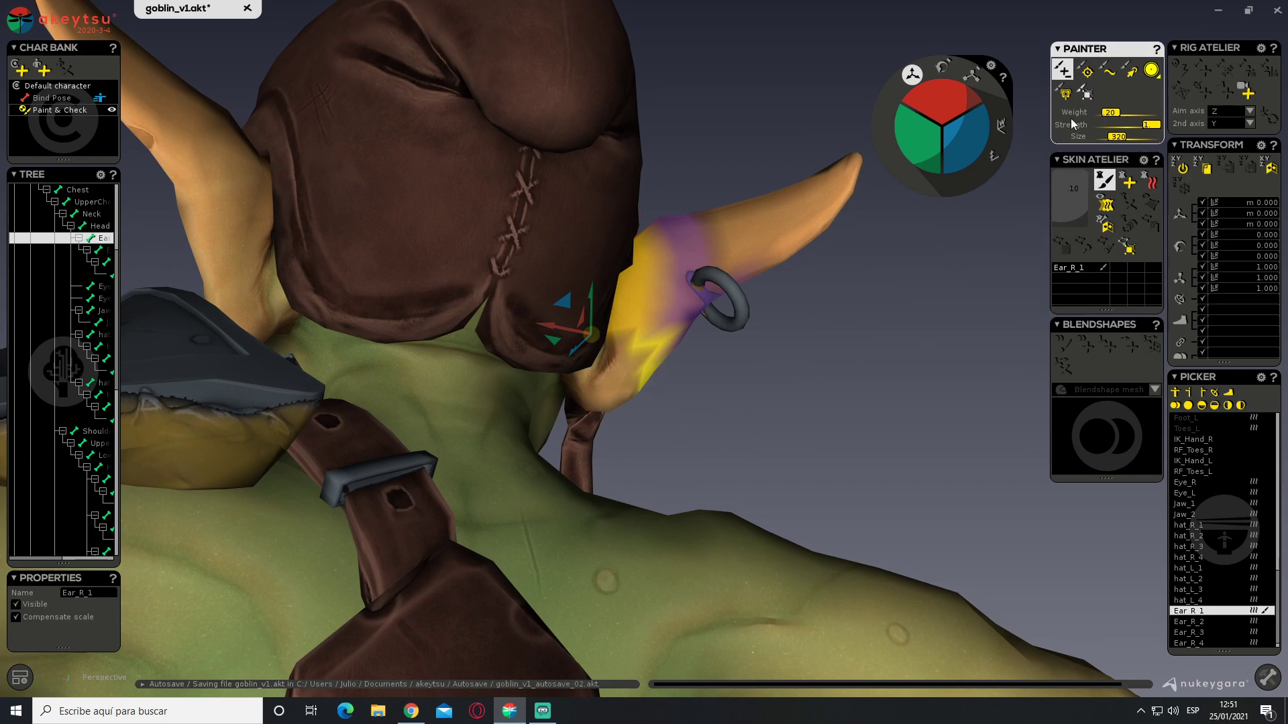
left_click(640, 394)
key("ctrl+z")
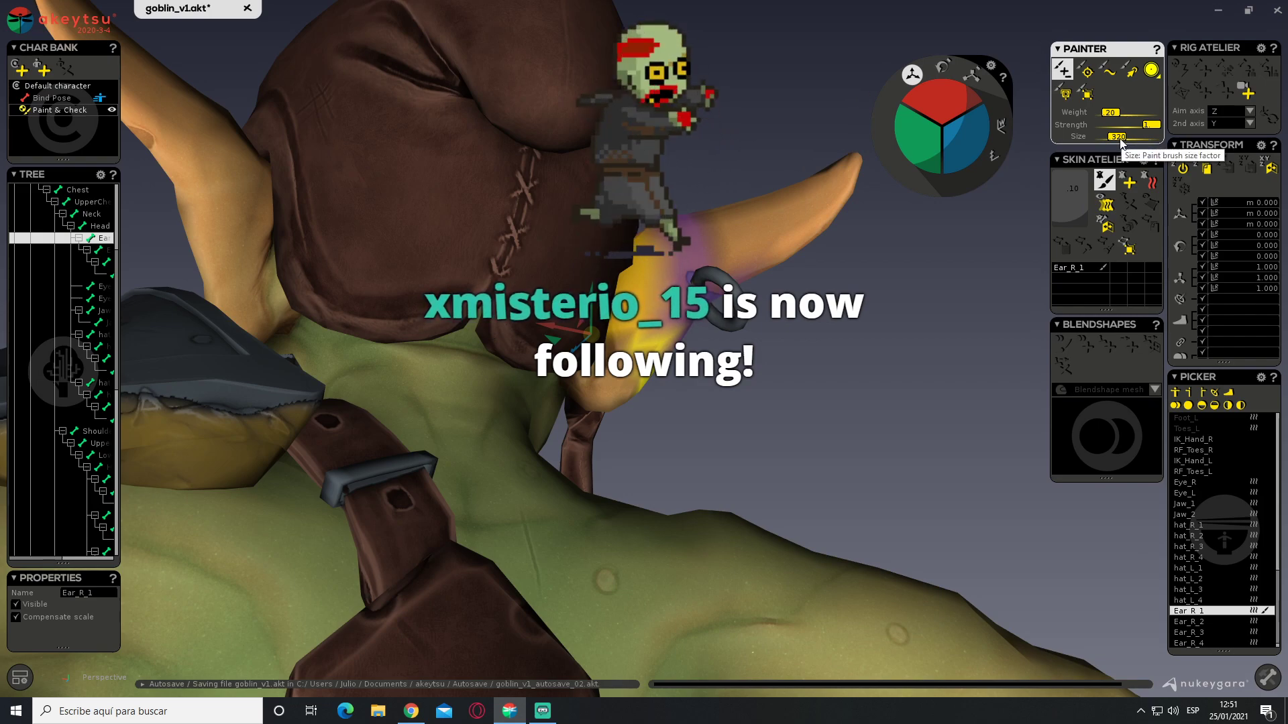
left_click_drag(1120, 139, 1110, 140)
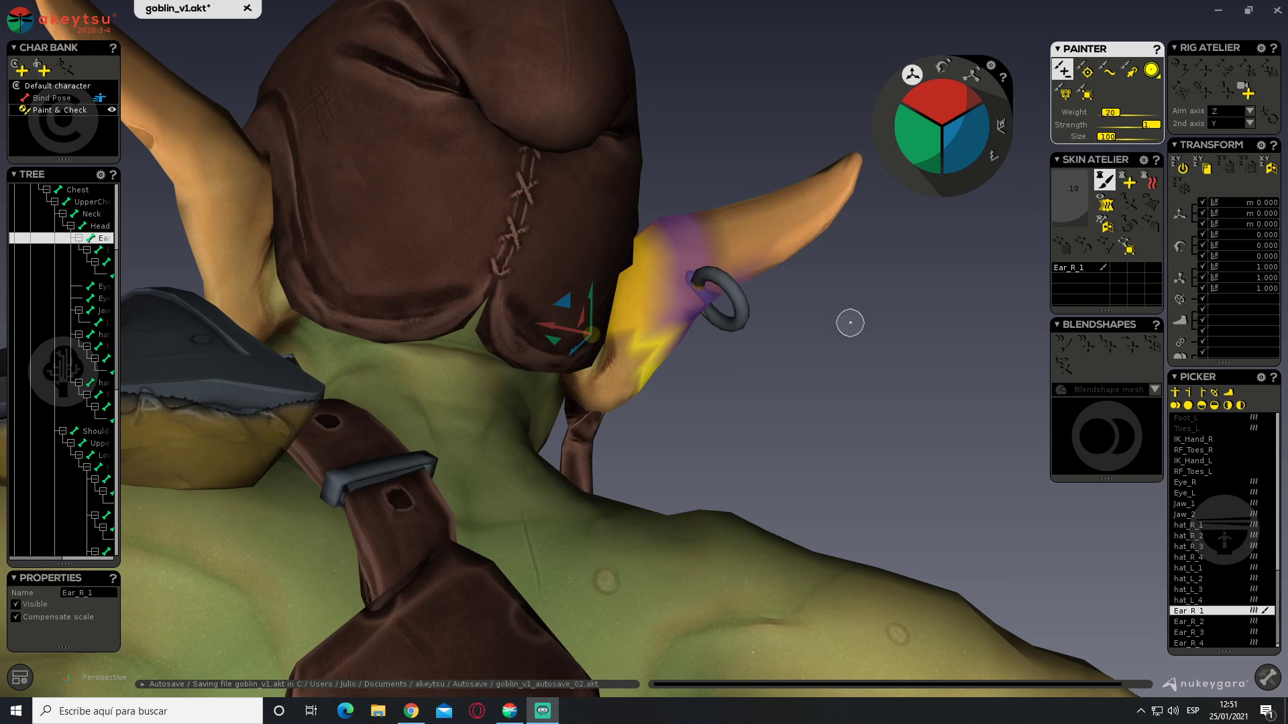
left_click_drag(822, 362, 609, 385, "alt")
scroll(609, 385, "up", 5)
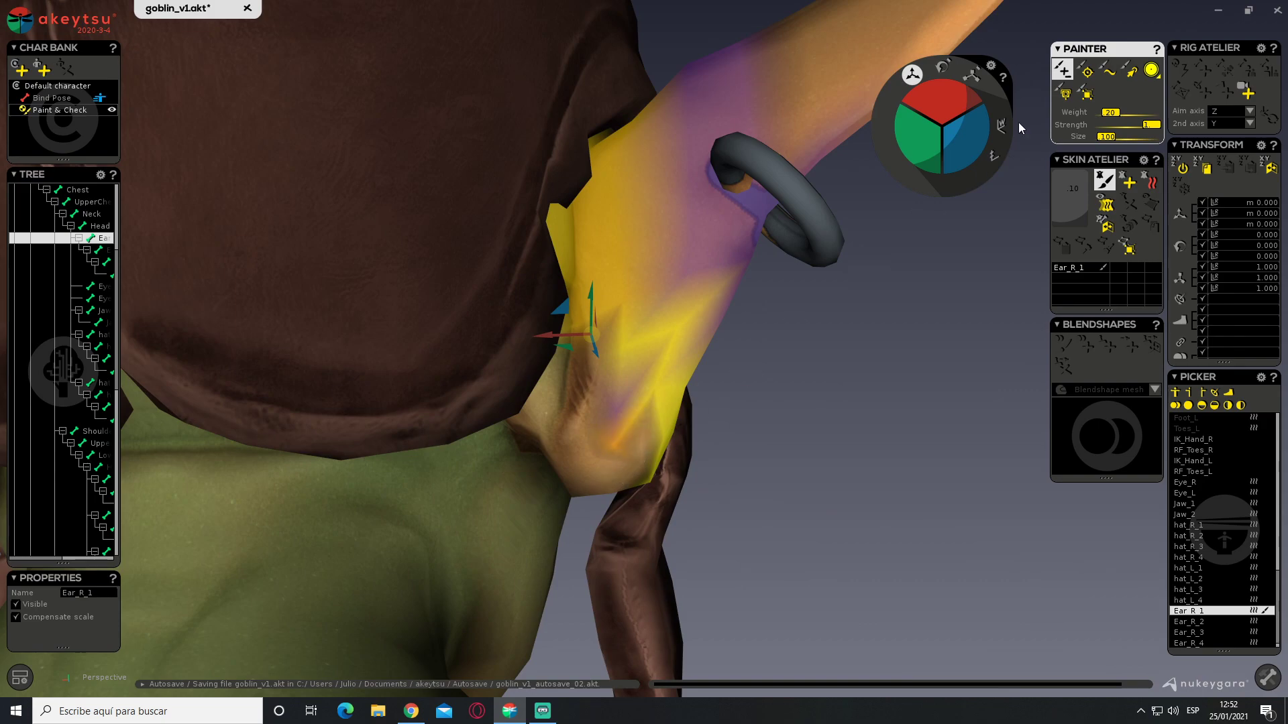
left_click_drag(1102, 137, 1119, 137)
mouse_move(618, 490)
left_mouse_down()
mouse_move(630, 429)
mouse_move(595, 426)
mouse_move(589, 403)
mouse_move(587, 457)
left_mouse_up()
Paint Ear_R_1 skin weights over the front and underside of the right earlobe, undoing the misplaced strokes
scroll(591, 453, "down", 6)
mouse_move(684, 396)
left_mouse_down("alt")
mouse_move(427, 443)
mouse_move(516, 452)
left_mouse_up("alt")
left_click_drag(600, 435, 464, 415, "alt")
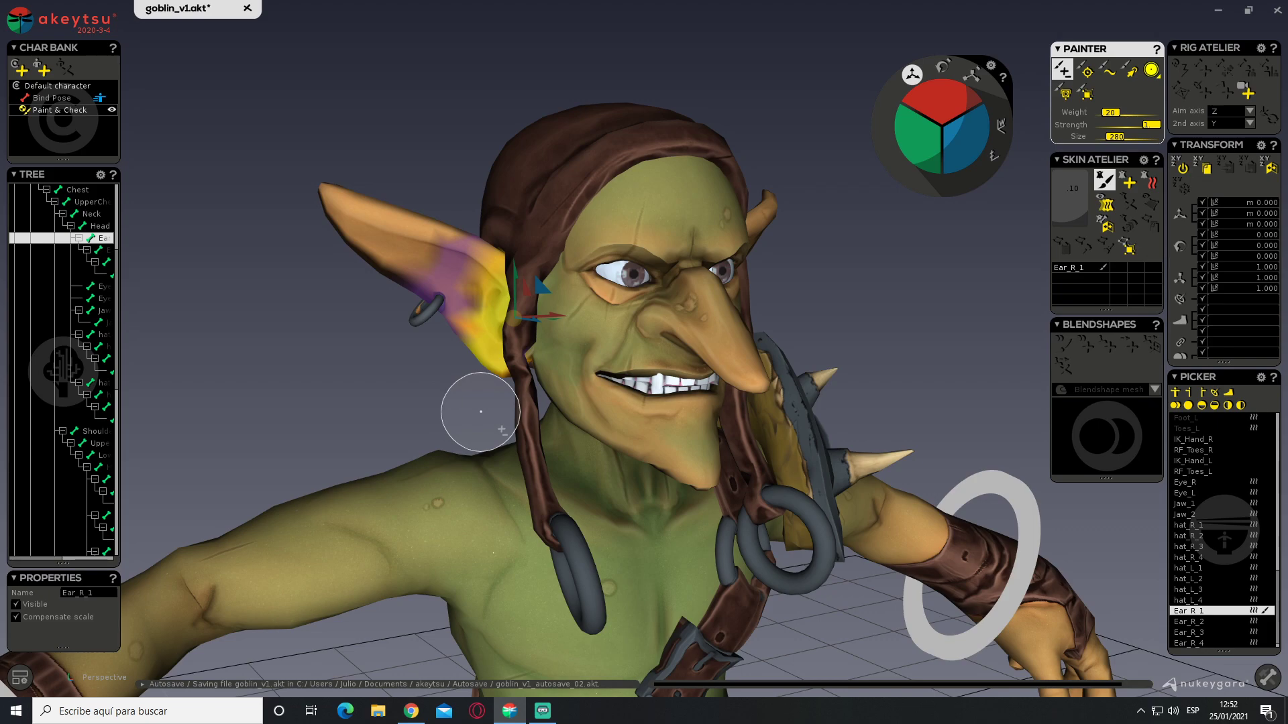
scroll(517, 375, "up", 4)
middle_click_drag(432, 329, 502, 354, "alt")
left_click_drag(502, 353, 565, 292, "alt")
left_click(625, 410)
key("ctrl+z")
scroll(595, 412, "up", 3)
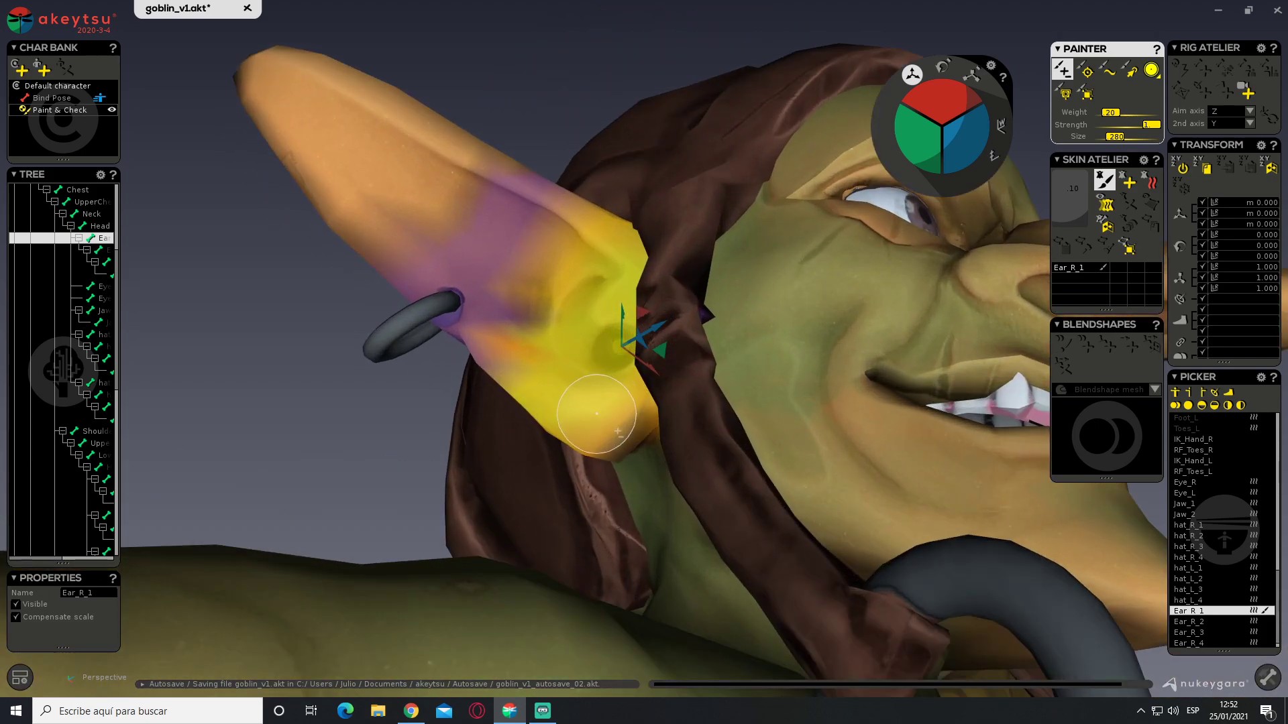
scroll(595, 414, "up", 2)
left_click(621, 488)
key("ctrl+z")
mouse_move(604, 475)
left_mouse_down("alt")
mouse_move(566, 385)
mouse_move(592, 452)
left_mouse_up("alt")
left_click(629, 436)
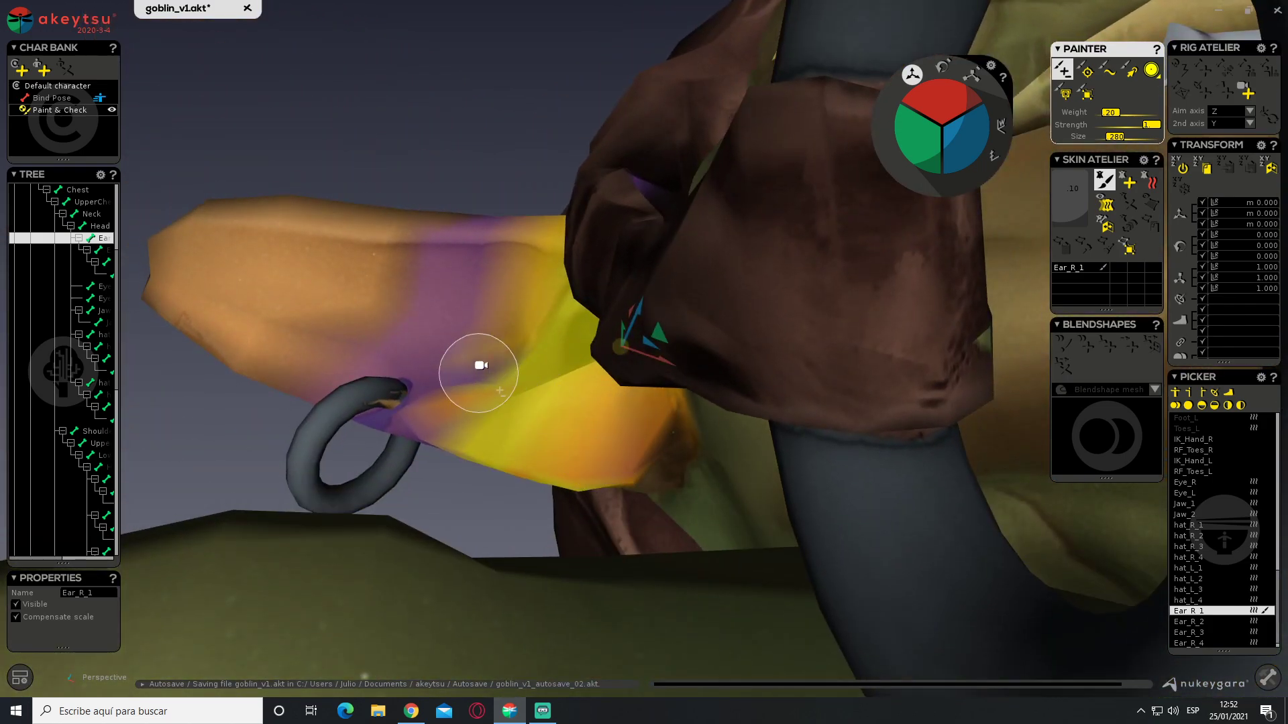
Show the joints again, examine the Ear_R_1 weights on the right ear from several angles, and leave weight painting
left_click_drag(486, 383, 469, 379, "alt")
scroll(467, 370, "down", 5)
middle_click_drag(463, 359, 523, 460, "alt")
key("s")
left_click_drag(521, 453, 496, 496, "alt")
key("alt+Tab")
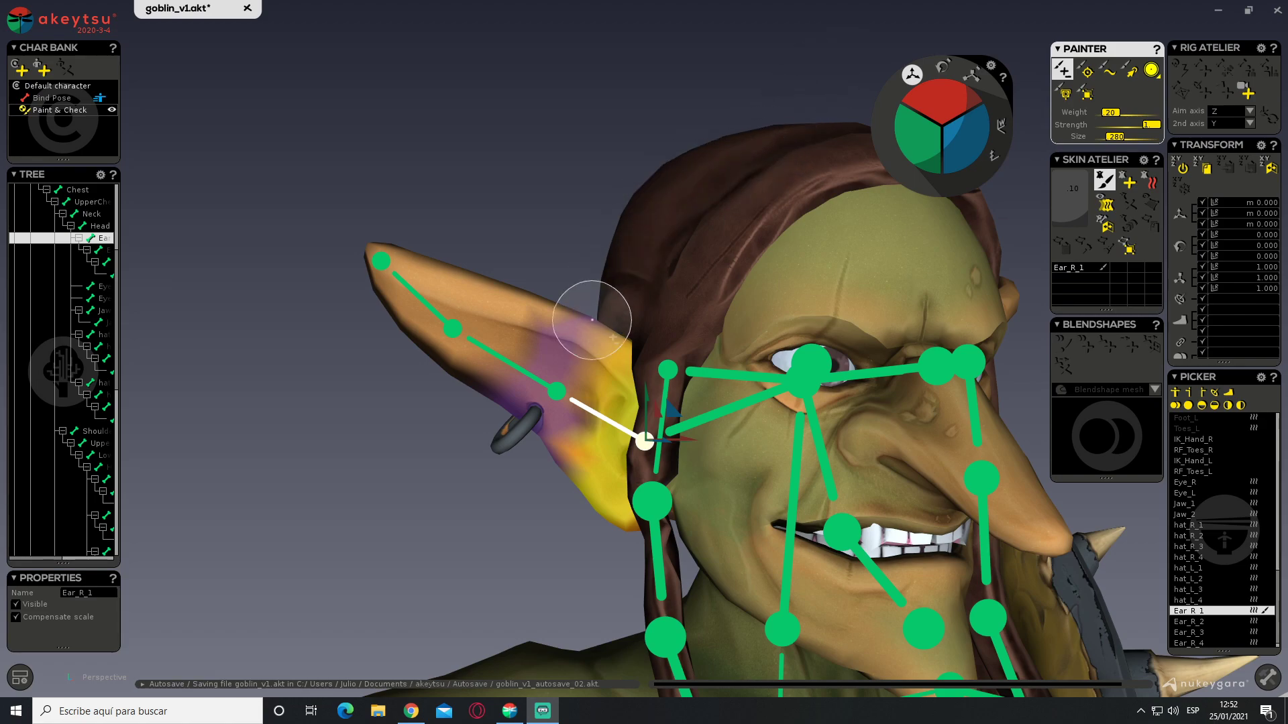
left_click_drag(385, 465, 471, 511, "alt")
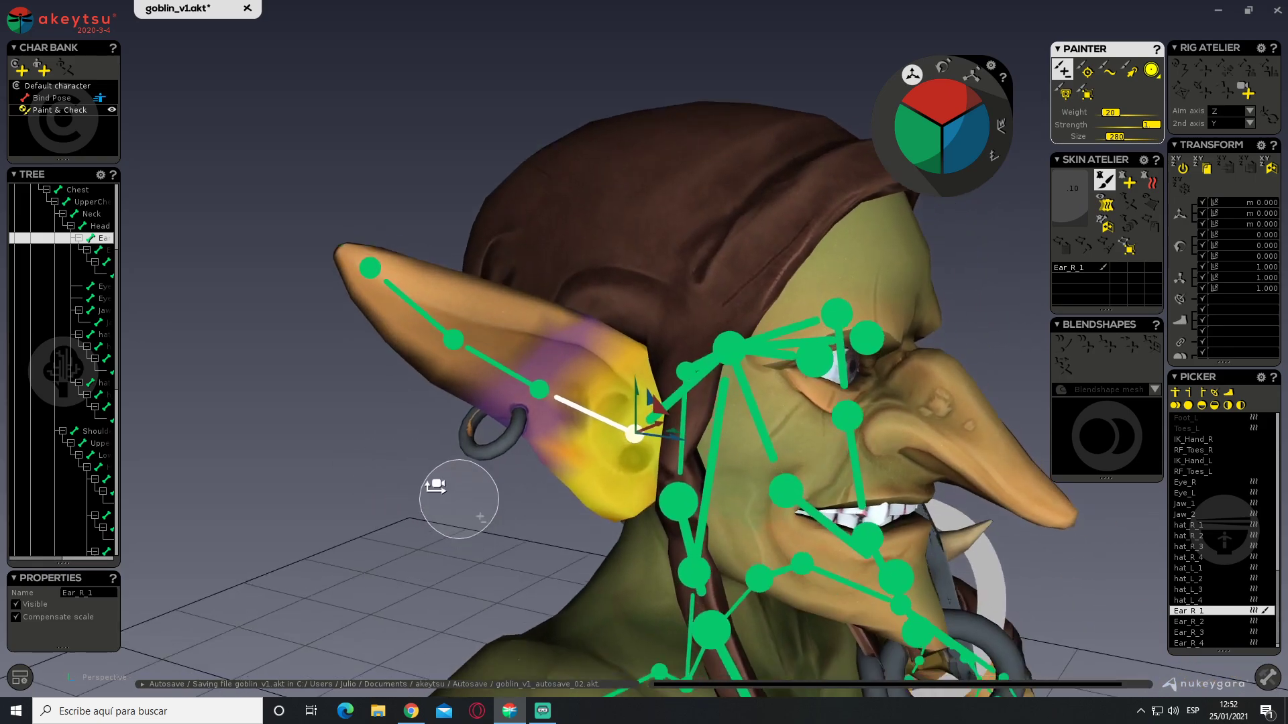
middle_click_drag(471, 512, 355, 428, "alt")
left_click_drag(462, 463, 397, 460, "alt")
middle_click_drag(397, 460, 404, 401, "alt")
mouse_move(404, 400)
right_mouse_down()
mouse_move(403, 310)
mouse_move(742, 357)
mouse_move(419, 380)
right_mouse_up()
middle_click_drag(419, 380, 593, 437)
right_click_drag(592, 437, 562, 418)
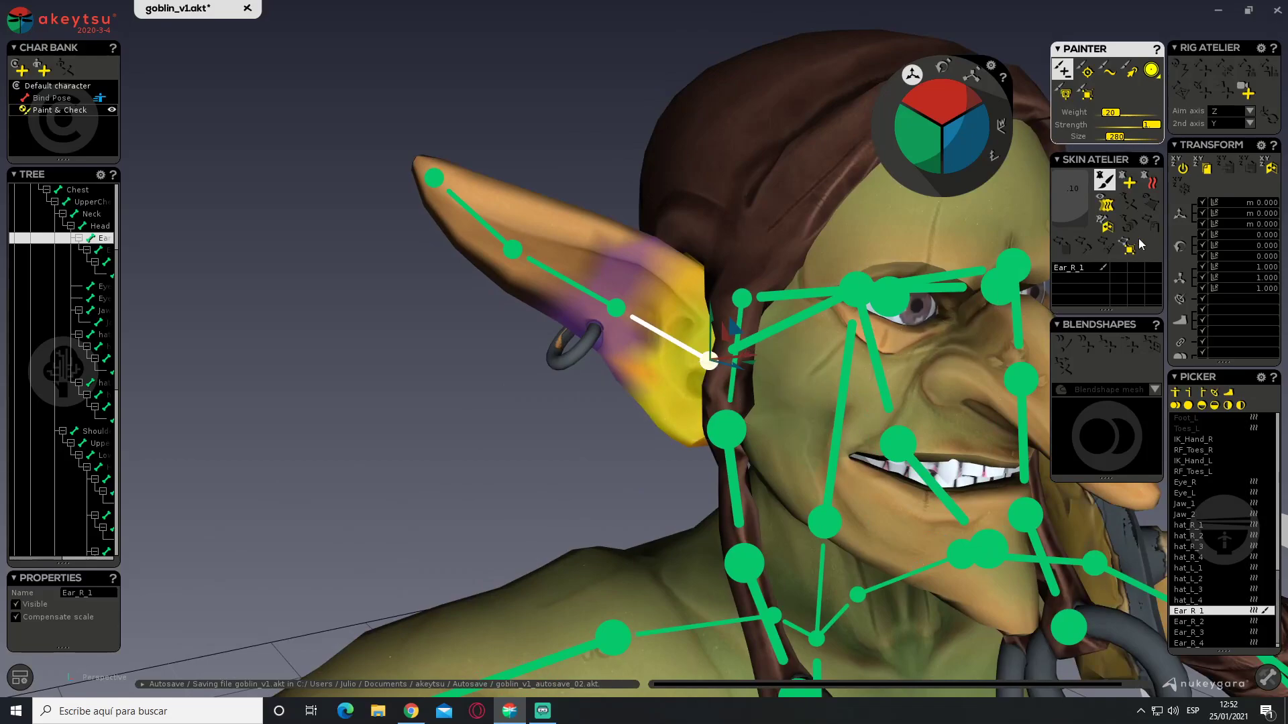
middle_click_drag(651, 370, 544, 348)
left_click(1099, 181)
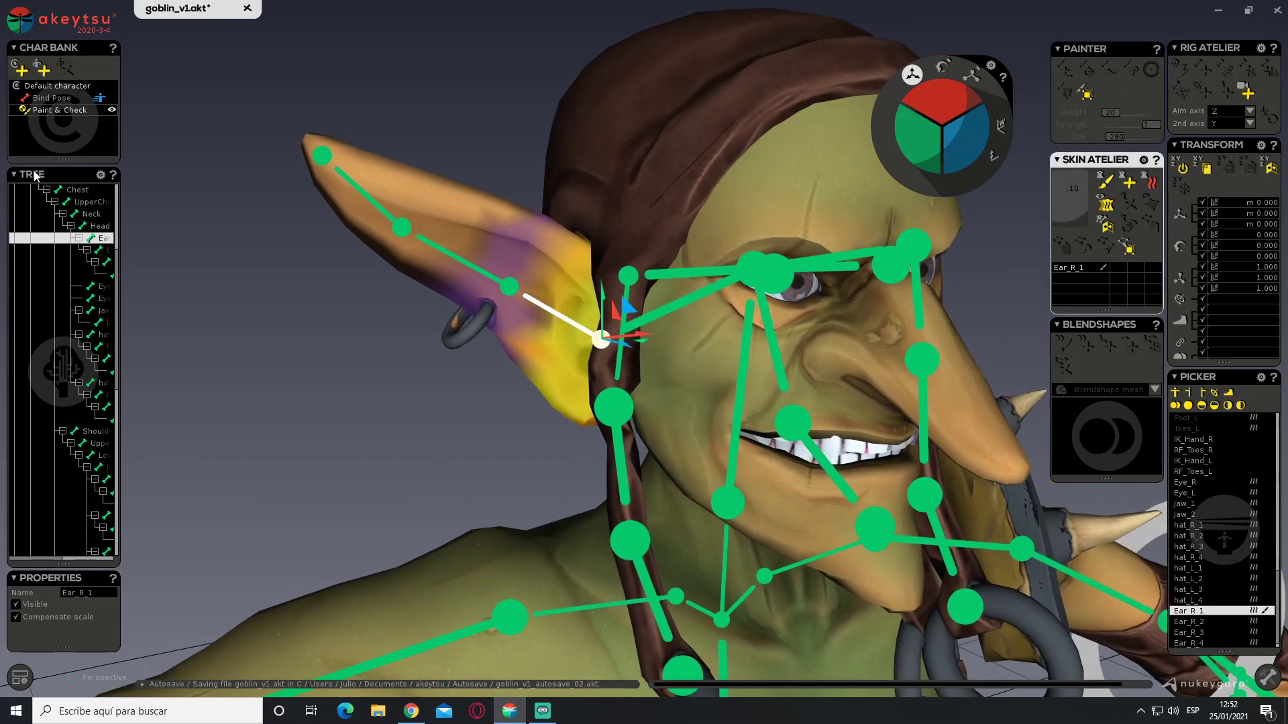
Select Ear_R_2 and compare the right ear in the Bind Pose and Paint & Check states
scroll(528, 305, "up", 2)
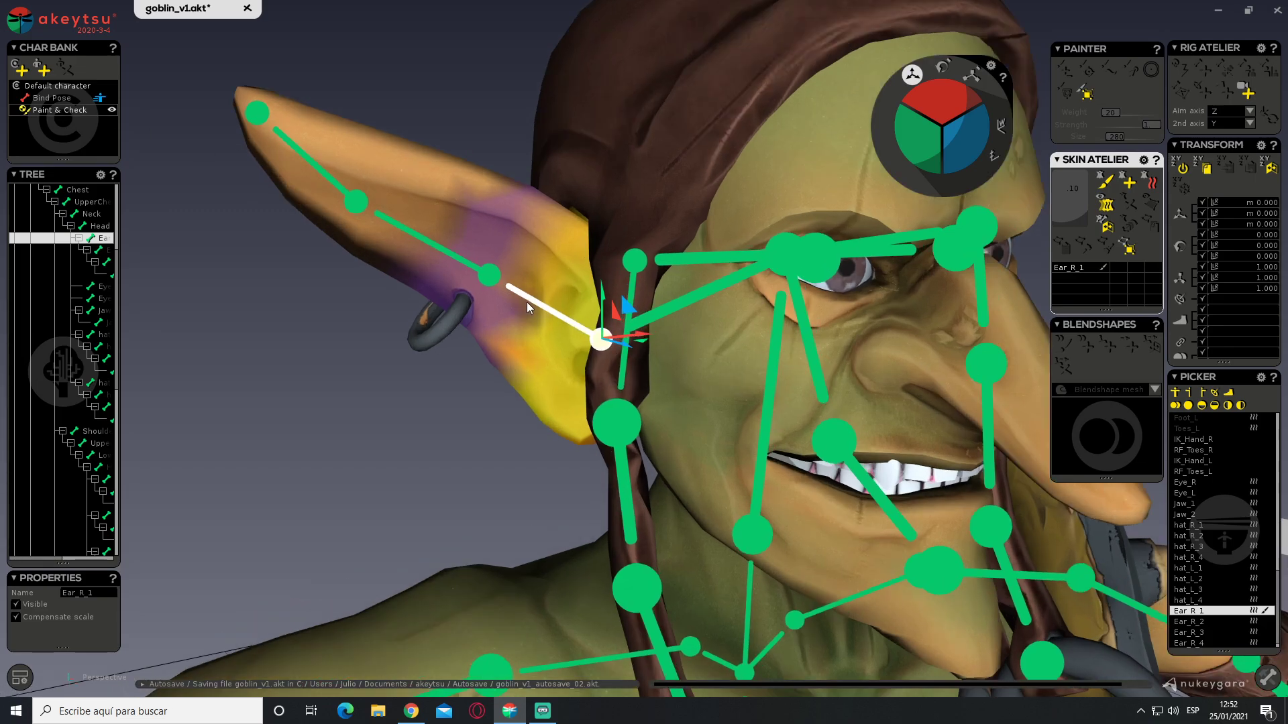
left_click(485, 276)
key("s")
middle_click_drag(370, 278, 478, 344)
key("e")
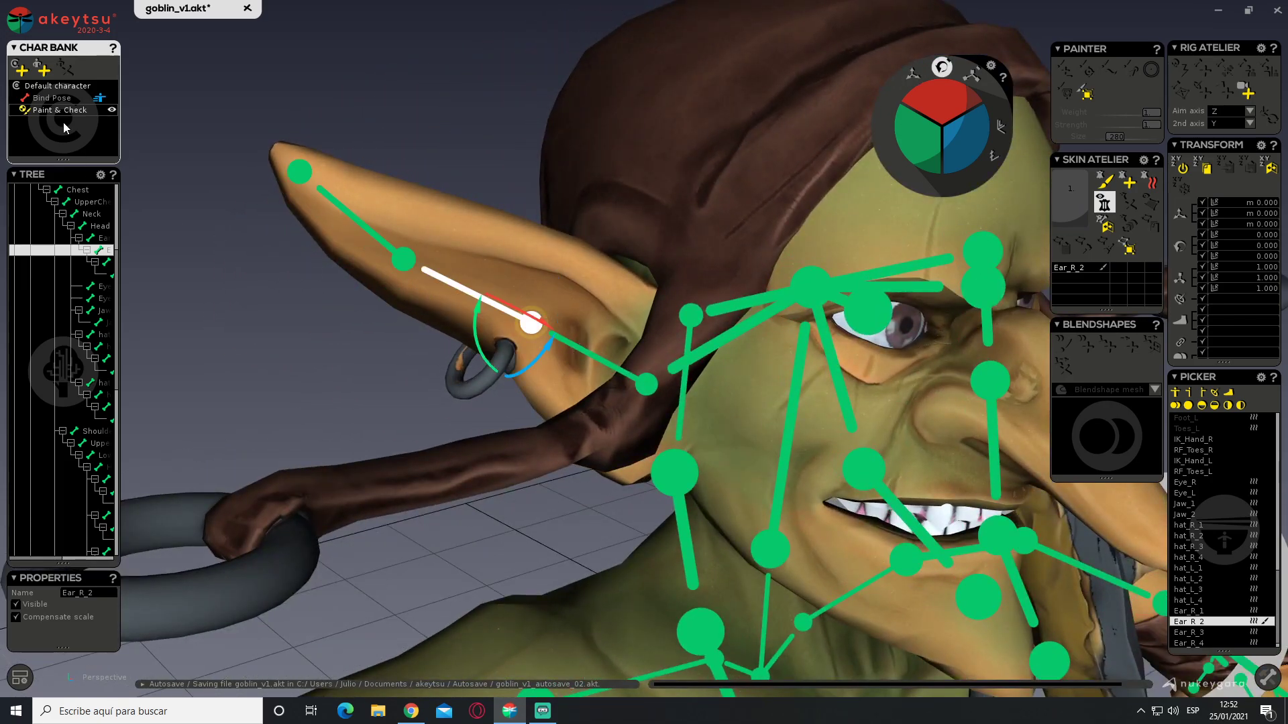
left_click(58, 99)
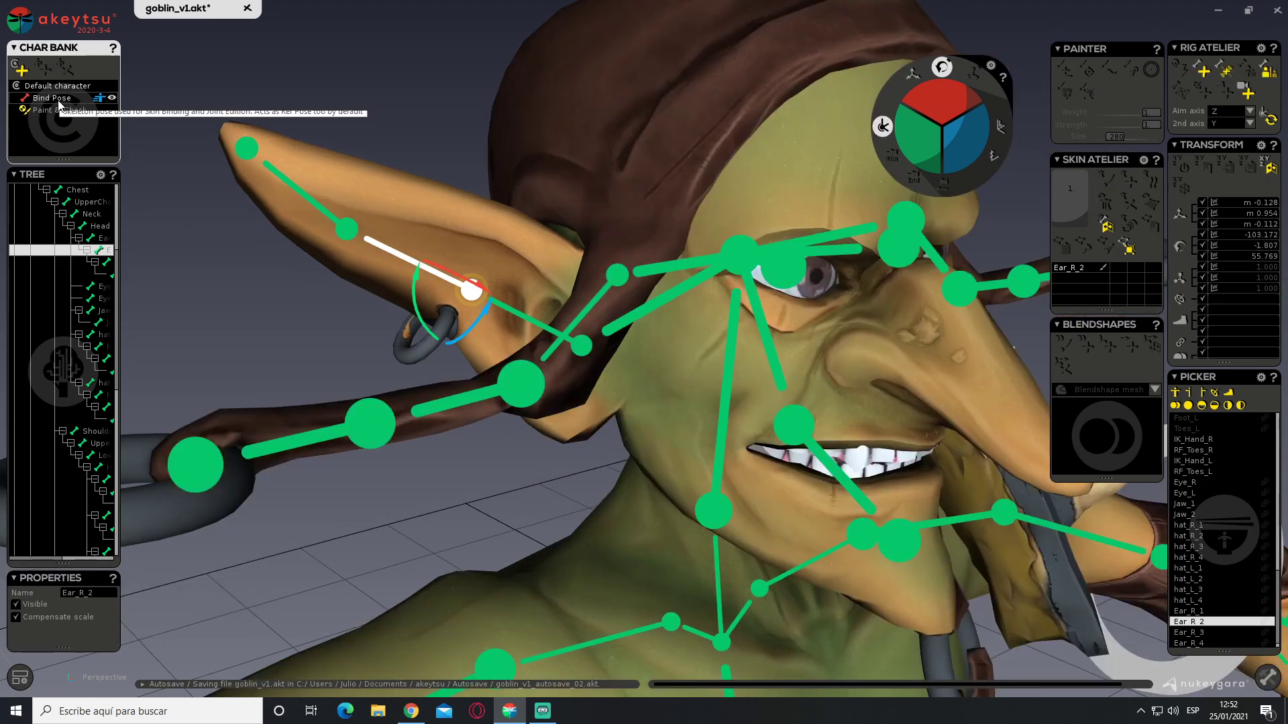
left_click(69, 110)
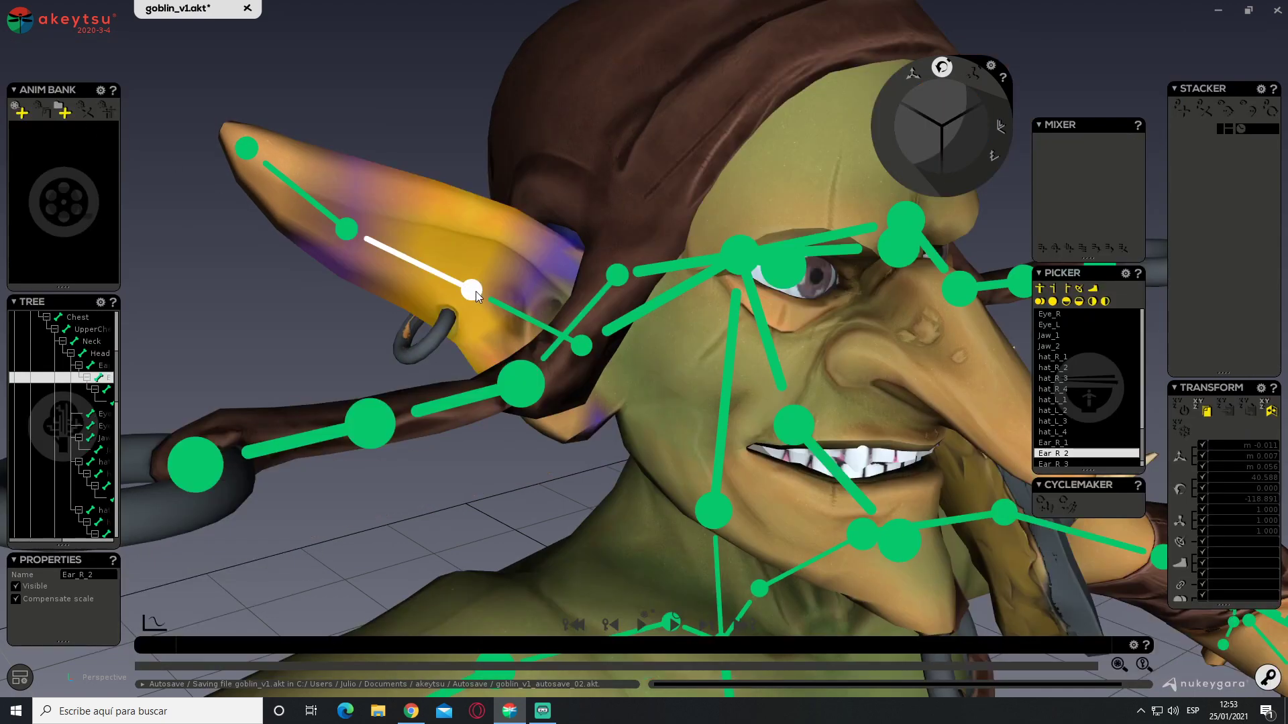
left_click(337, 232)
left_click(472, 290)
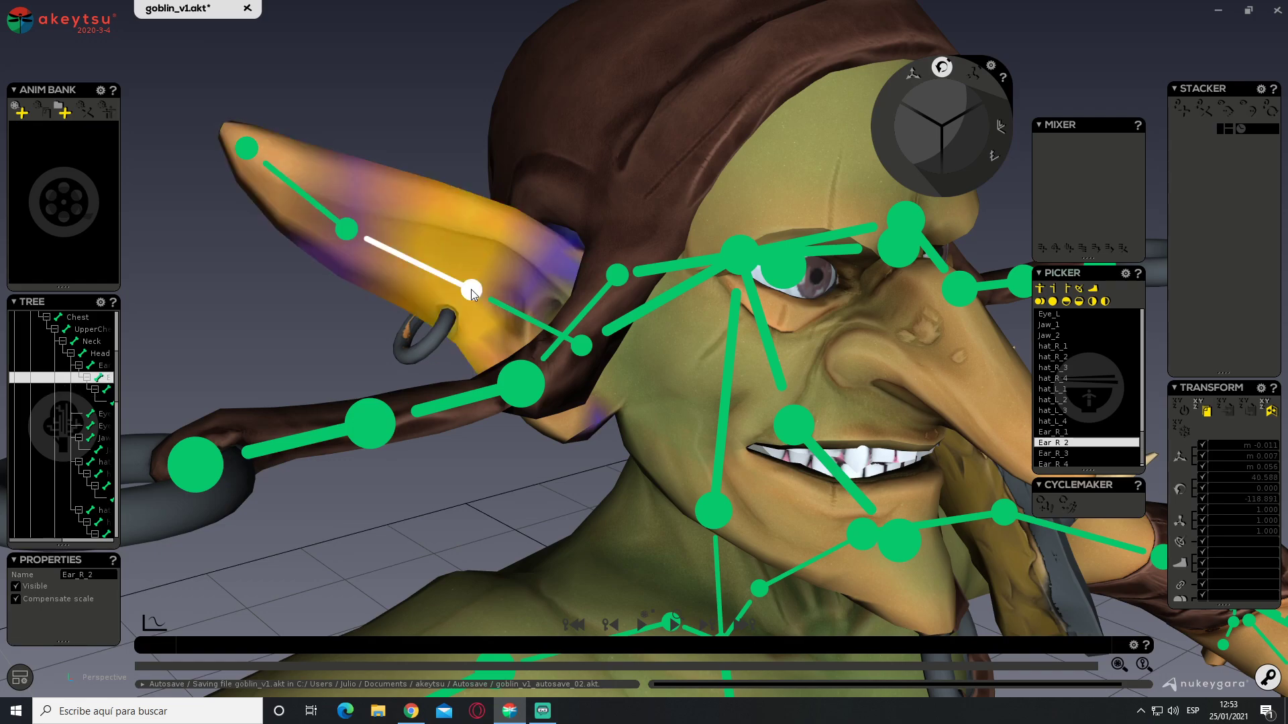
scroll(472, 292, "down", 3)
key("Tab")
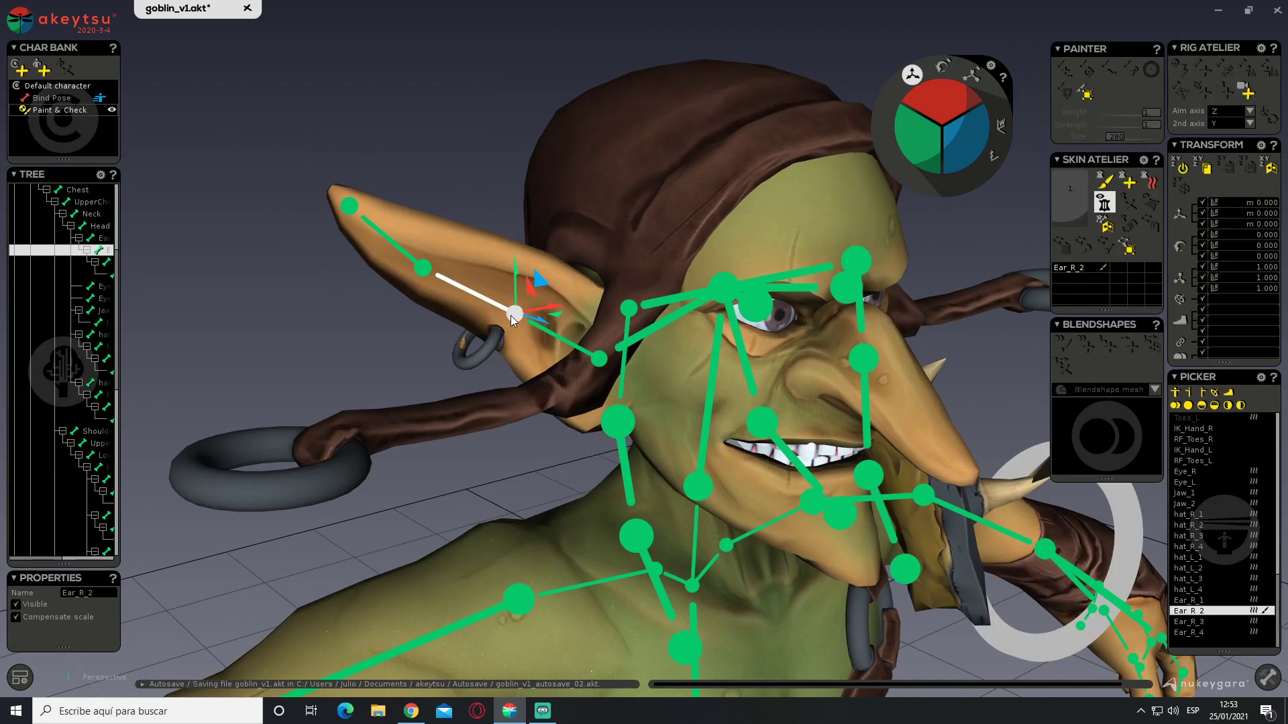
Turn on the display of the joints' local axes and close up on Ear_R_2
scroll(509, 316, "up", 3)
left_click_drag(494, 334, 613, 427, "alt")
middle_click_drag(612, 427, 634, 454)
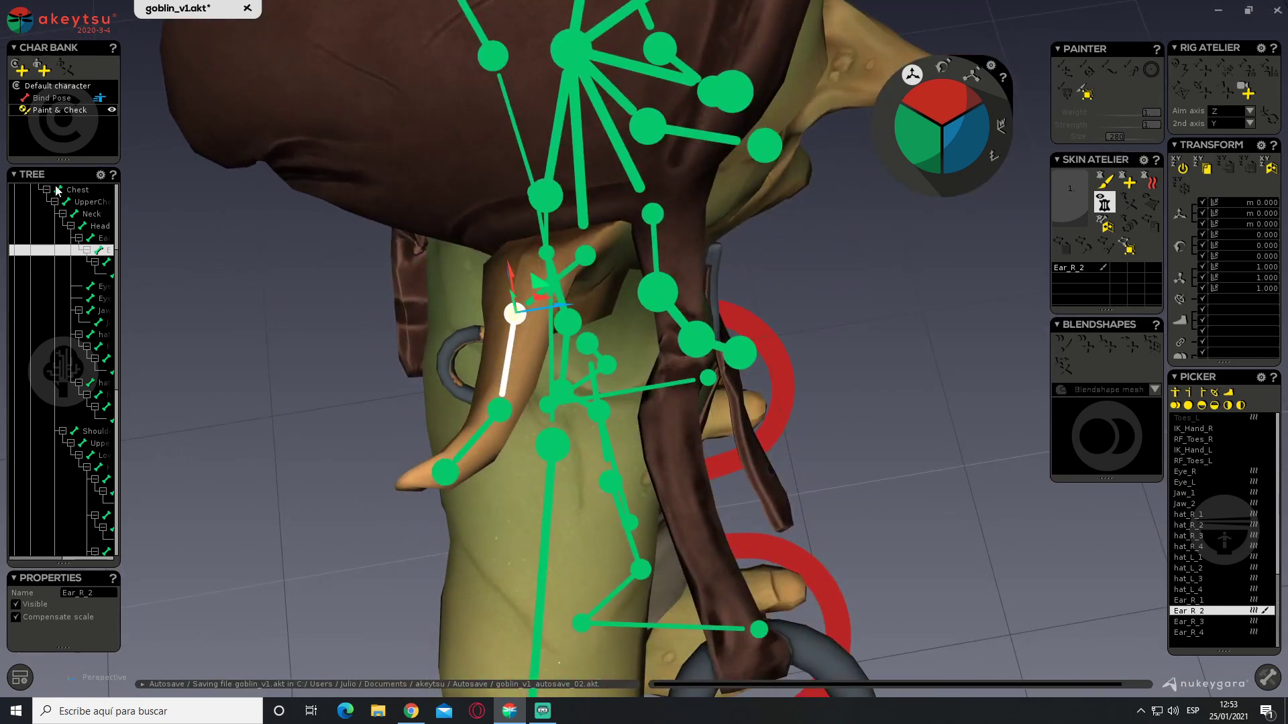
left_click(20, 677)
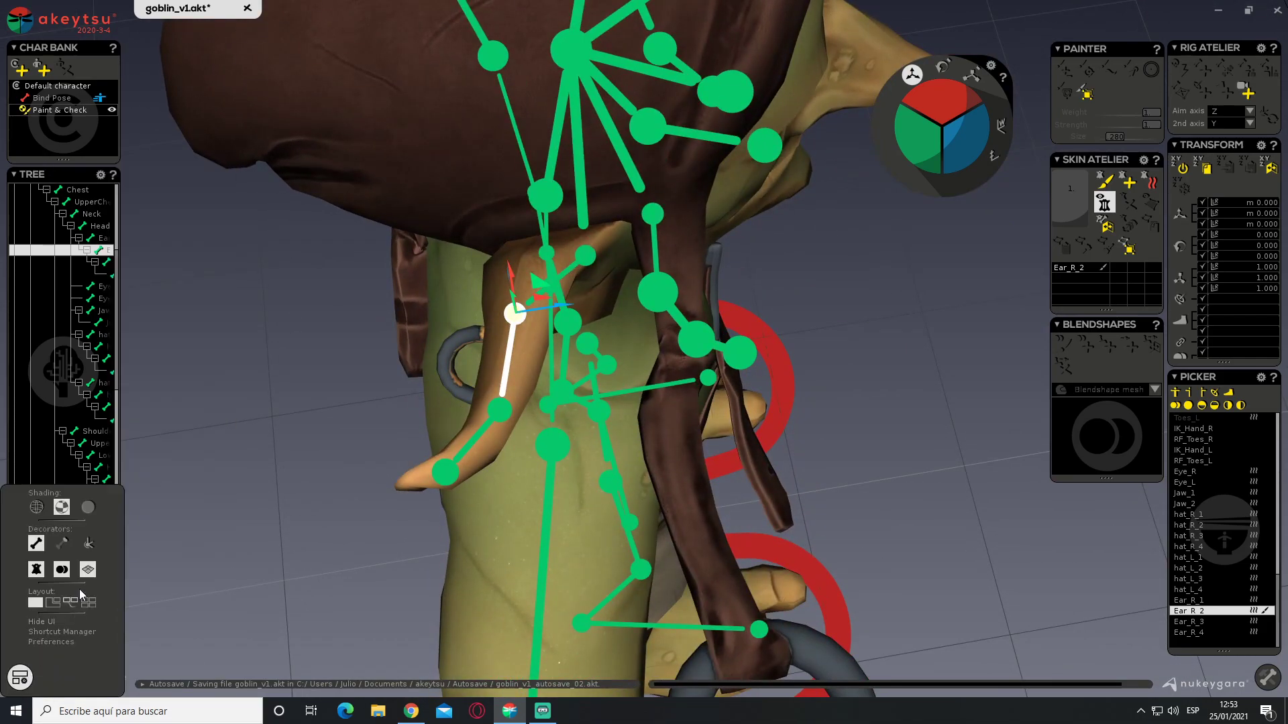
left_click(87, 547)
scroll(477, 296, "up", 5)
left_click_drag(484, 299, 414, 308, "alt")
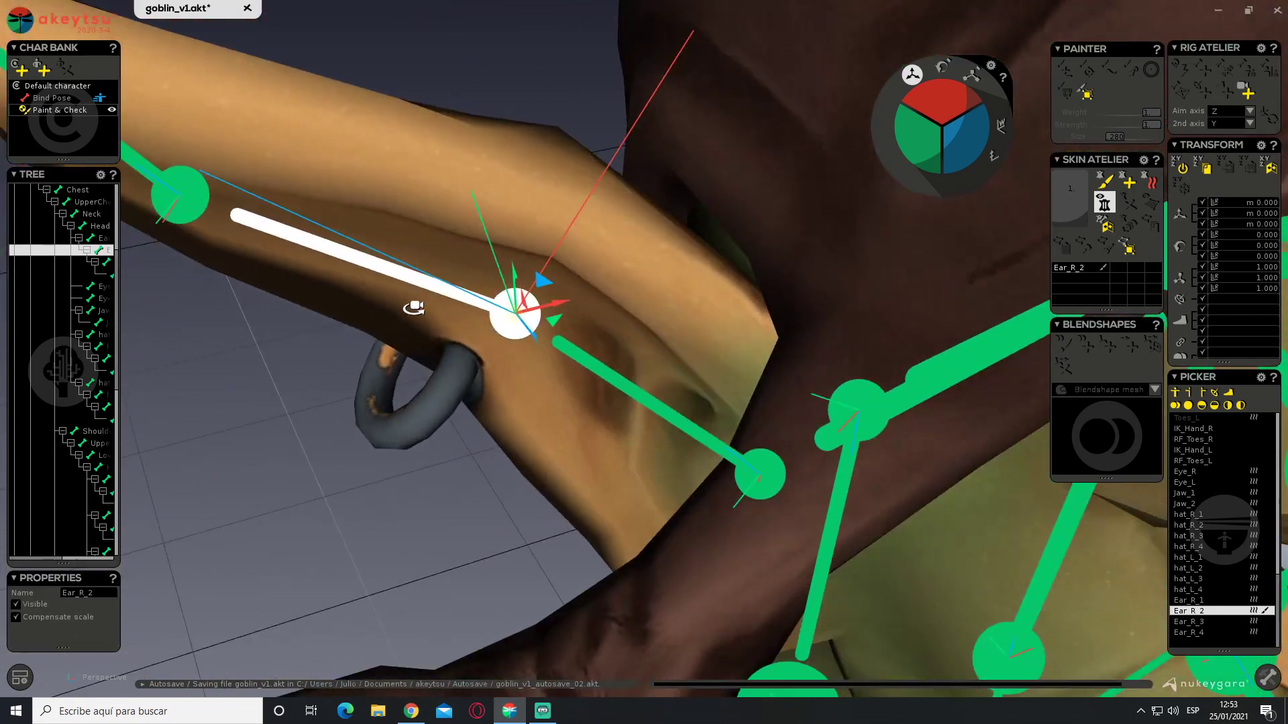
middle_click_drag(413, 308, 583, 240)
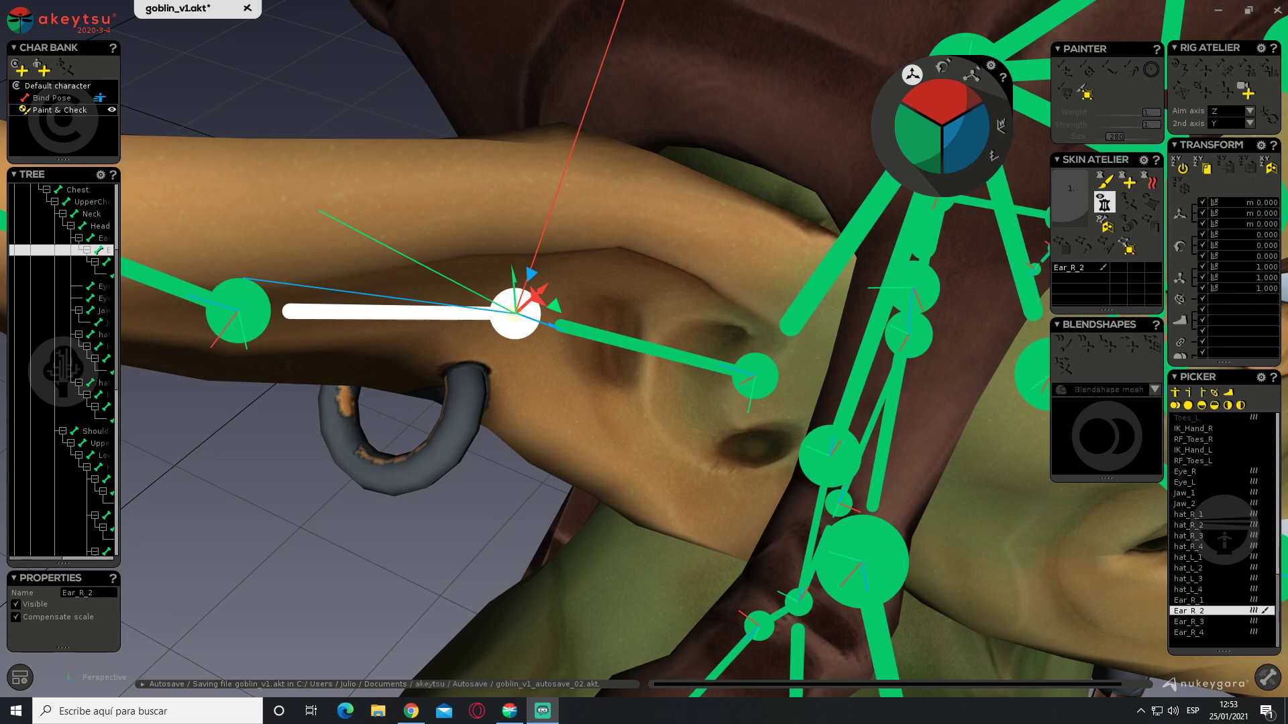
Examine the local axis orientation of Ear_R_1 and Ear_R_2 from above and close up
scroll(751, 208, "down", 5)
left_click_drag(662, 300, 709, 357, "alt")
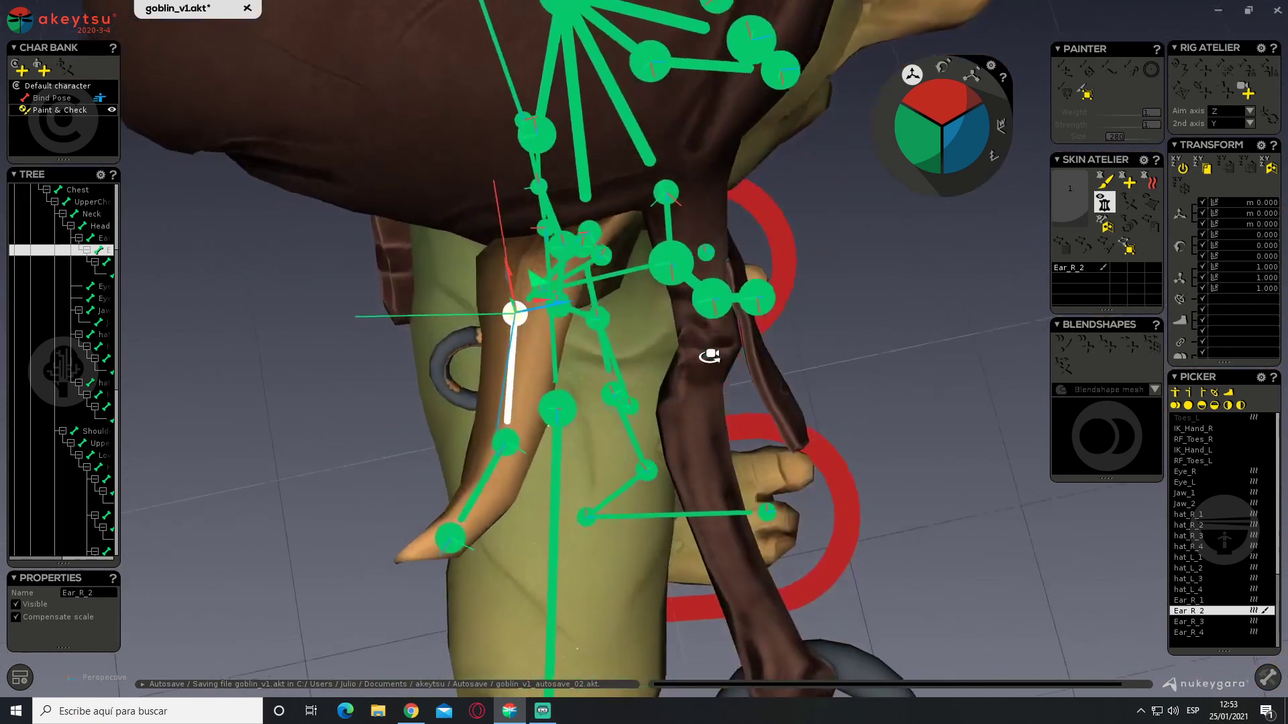
double_click(558, 319)
scroll(558, 319, "up", 4)
middle_click_drag(614, 290, 617, 211)
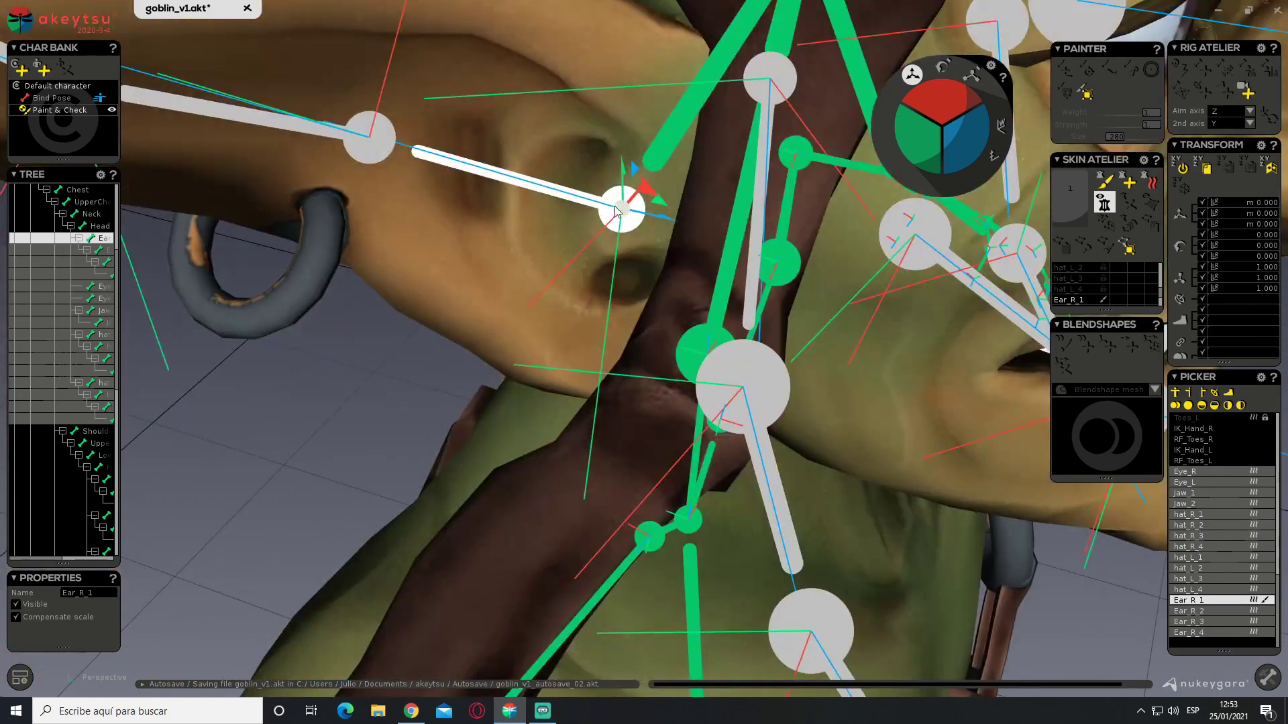
left_click(373, 158)
left_click(611, 206)
left_click_drag(611, 218, 625, 252, "alt")
right_click_drag(625, 257, 641, 279, "alt")
left_click_drag(641, 279, 633, 250, "alt")
Try rotating Ear_R_1 in Paint & Check and undo the rotation
key("e")
middle_click_drag(636, 266, 432, 250)
left_click_drag(474, 240, 733, 225, "alt")
left_click_drag(593, 178, 662, 195)
key("ctrl+z")
right_click_drag(510, 213, 365, 213, "alt")
Switch to Bind Pose and rotate Ear_R_1 to about 26, 40, 144 degrees so its red axis follows the bone
left_click(61, 98)
mouse_move(537, 173)
right_mouse_down()
mouse_move(817, 359)
mouse_move(675, 279)
right_mouse_up()
mouse_move(674, 278)
left_mouse_down()
mouse_move(728, 290)
mouse_move(747, 317)
mouse_move(685, 273)
left_mouse_up()
right_click_drag(686, 272, 744, 249)
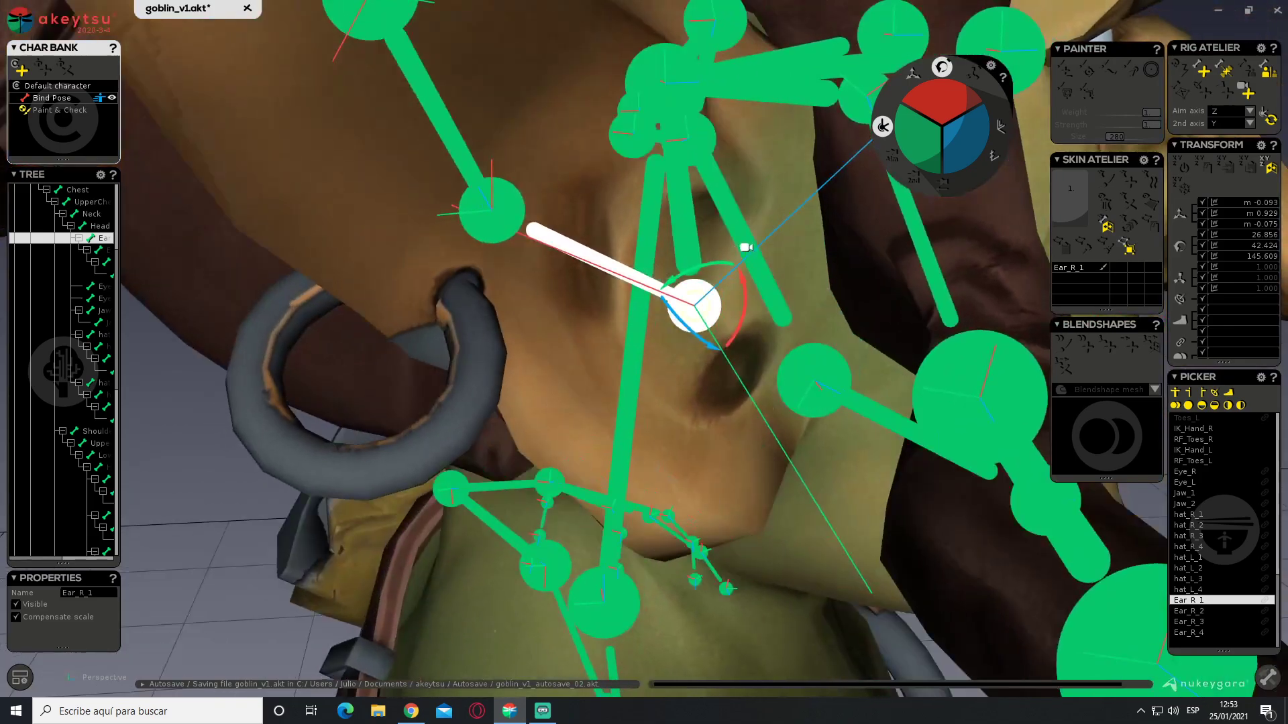
left_click_drag(681, 276, 683, 277)
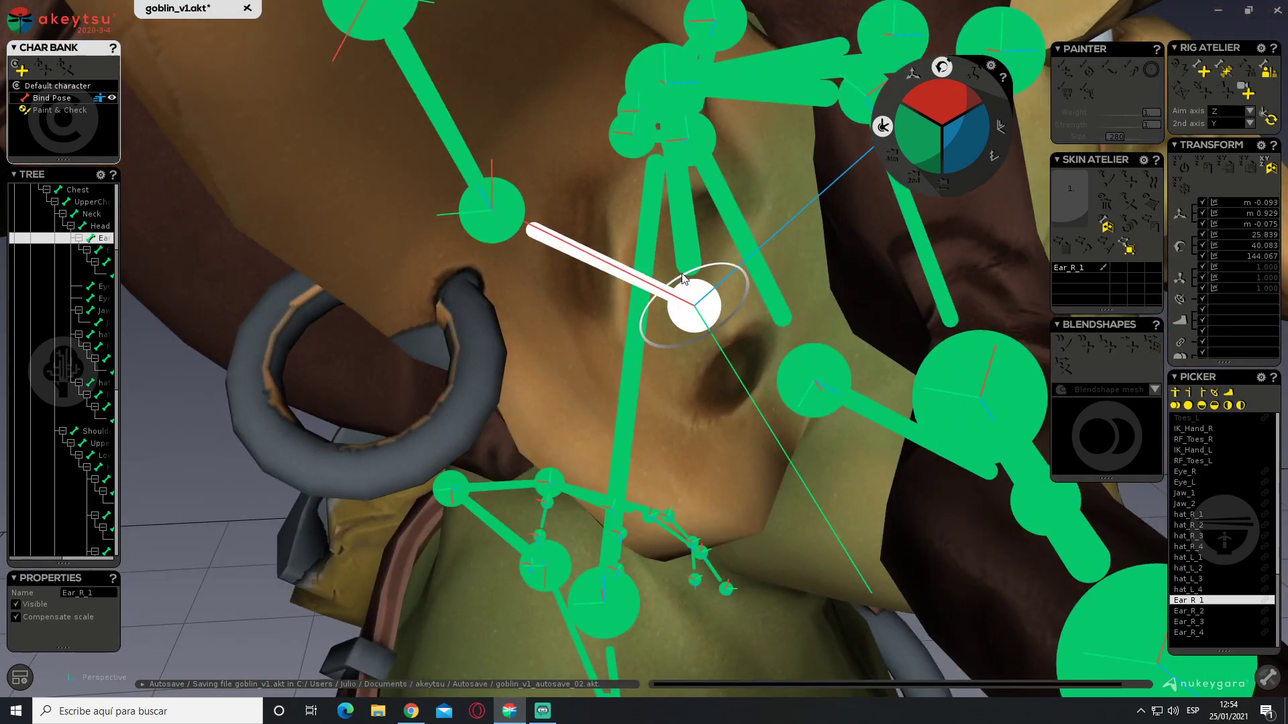
Rotate Ear_R_2 in Bind Pose to about 53, 16, 149 degrees so its red axis runs along the bone toward Ear_R_3
right_click_drag(581, 216, 627, 341)
left_click(589, 318)
left_click_drag(636, 342, 631, 293)
right_click_drag(630, 293, 565, 345)
left_click_drag(567, 344, 629, 279)
right_click_drag(630, 278, 685, 256)
left_click_drag(562, 344, 691, 325)
right_click_drag(691, 325, 778, 373)
left_click_drag(574, 354, 627, 350)
right_click_drag(627, 350, 516, 277)
left_click_drag(577, 344, 549, 276)
right_click_drag(550, 275, 548, 361)
left_click_drag(574, 336, 578, 336)
right_click_drag(578, 336, 507, 258)
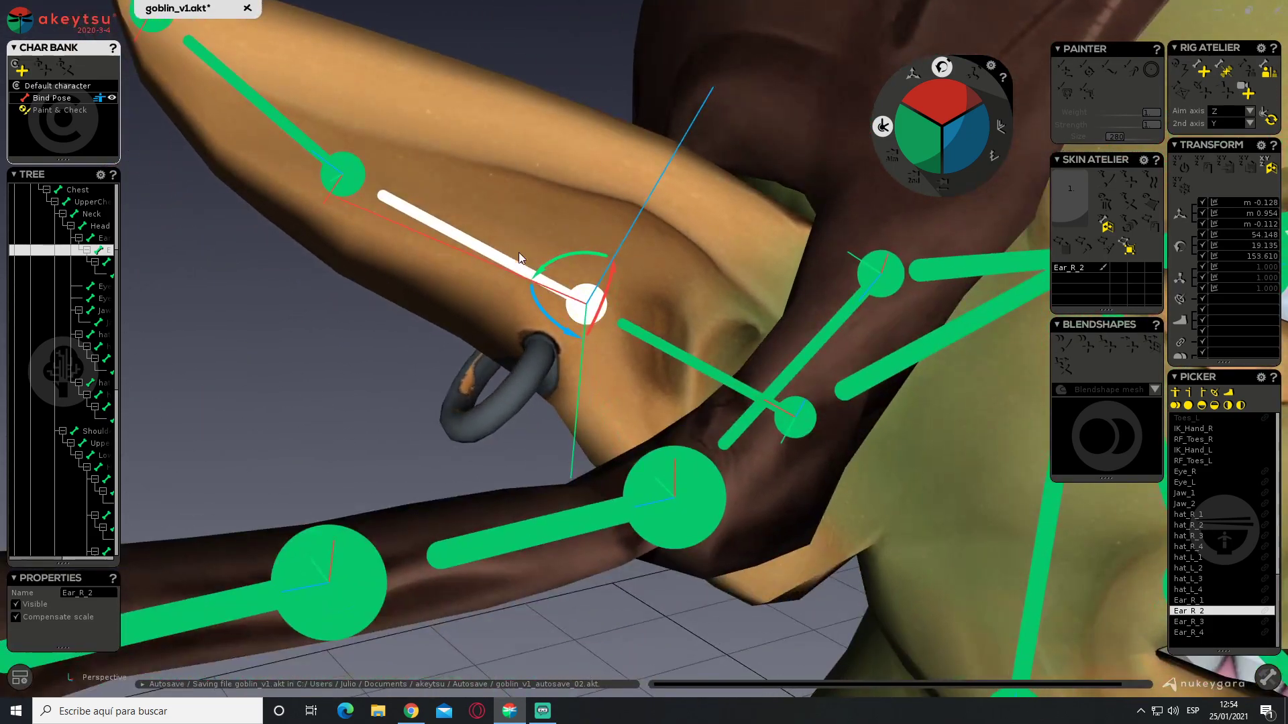
left_click_drag(544, 267, 546, 264)
right_click_drag(546, 264, 640, 331)
middle_click_drag(419, 283, 572, 299)
right_click_drag(589, 343, 533, 337)
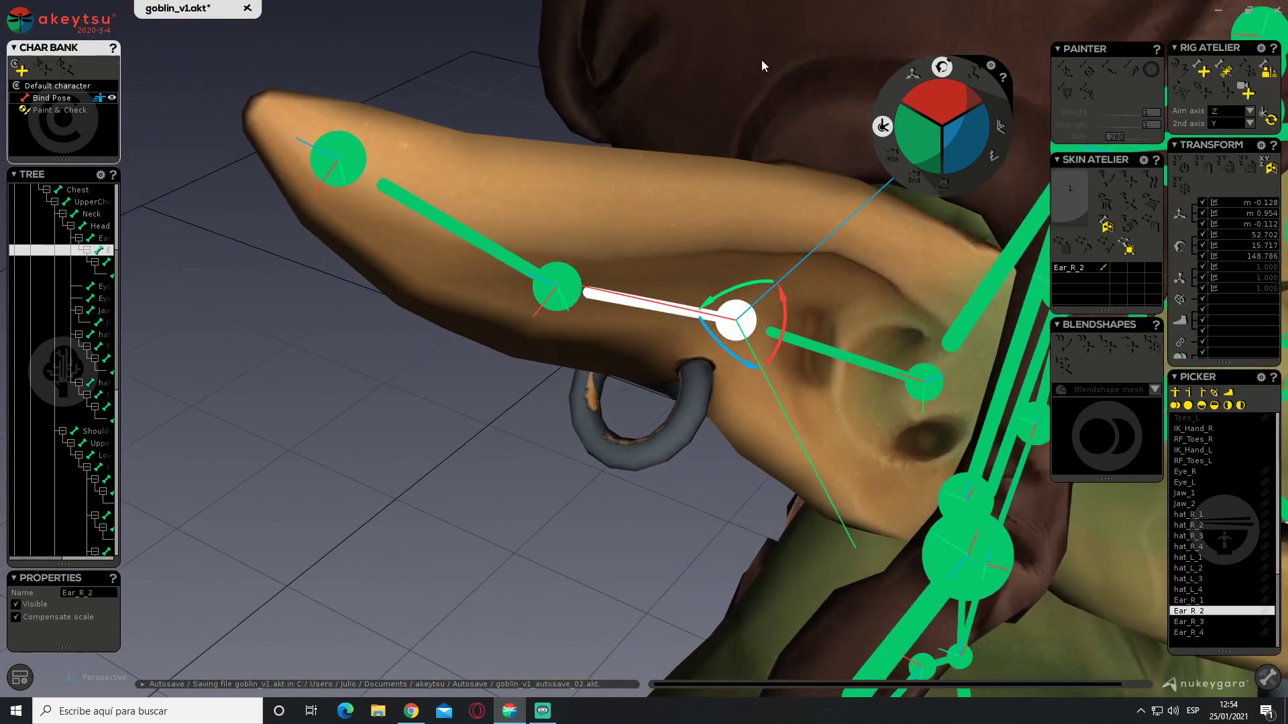
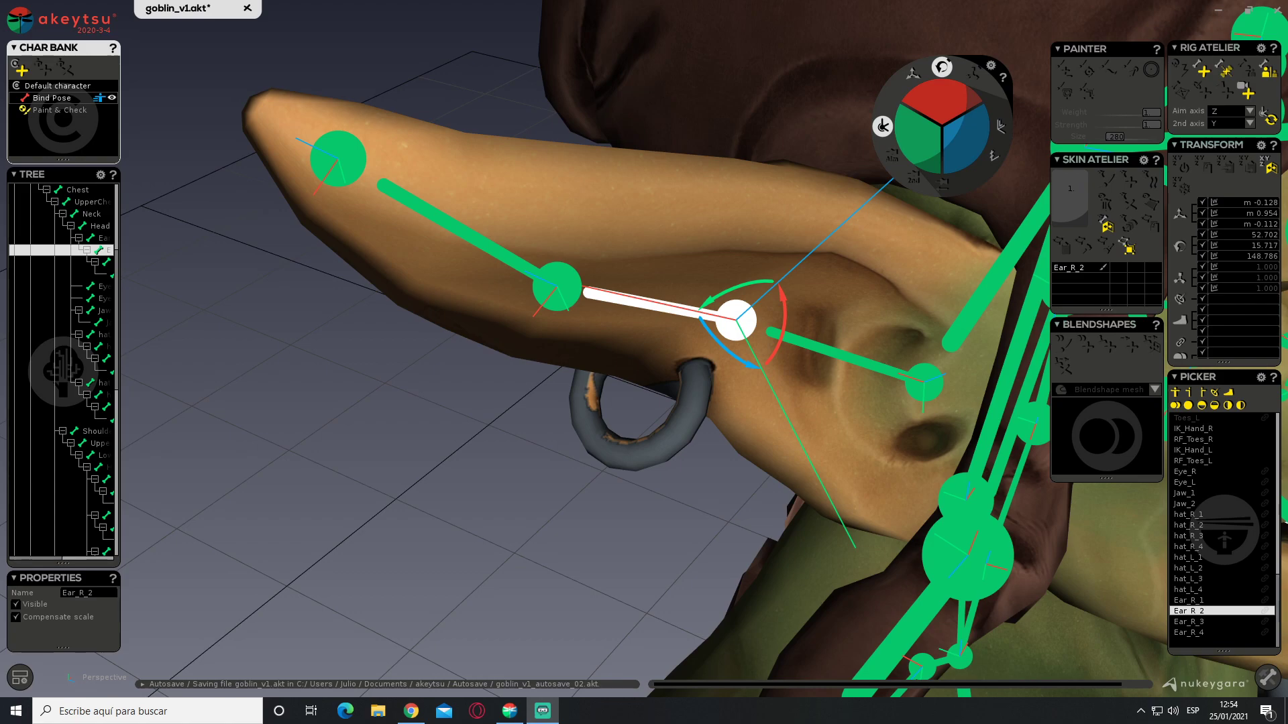
Return to Paint & Check, bring the whole goblin into view, and test a move on the body rig
scroll(617, 239, "down", 10)
left_click_drag(698, 377, 586, 364, "alt")
left_click(62, 110)
scroll(429, 355, "down", 3)
middle_click_drag(671, 570, 642, 373, "alt")
left_click(517, 306)
key("w")
left_click_drag(515, 266, 440, 302)
middle_click_drag(612, 470, 673, 391, "alt")
Try rotating the right foot control RF_Toes_R and undo the rotation
left_click(560, 543)
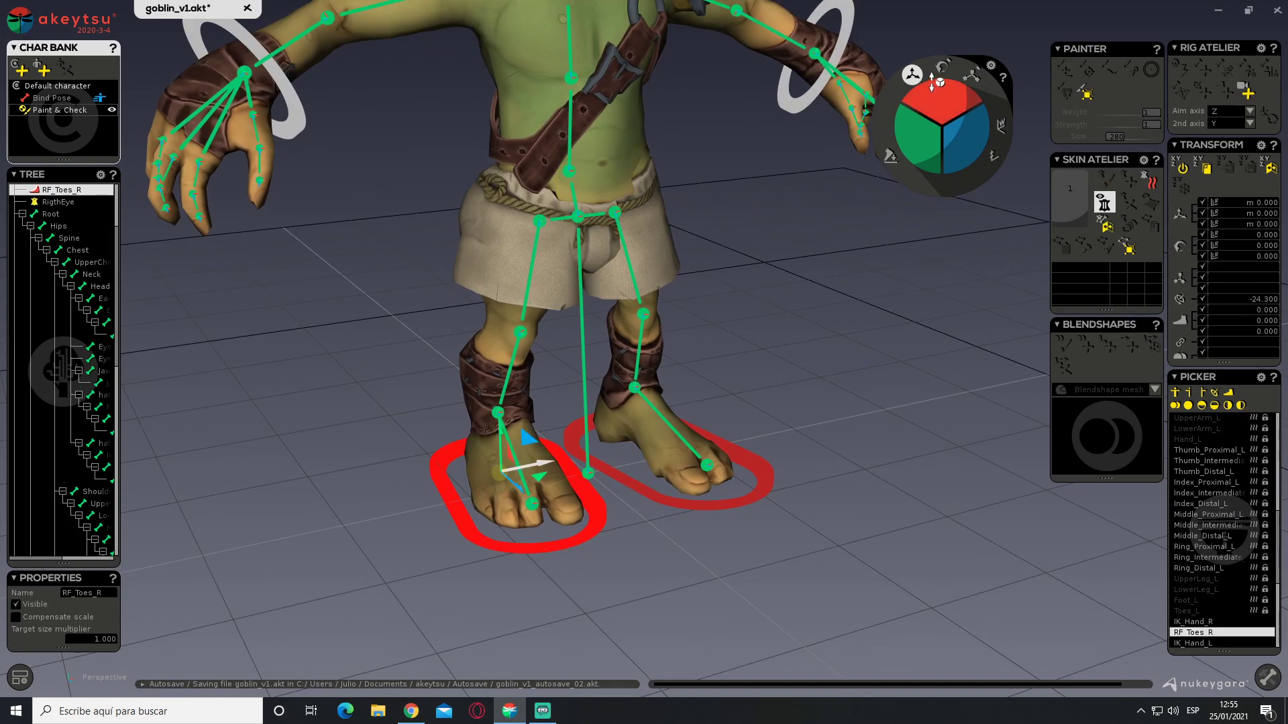
key("e")
left_click_drag(916, 151, 937, 82)
key("ctrl+z")
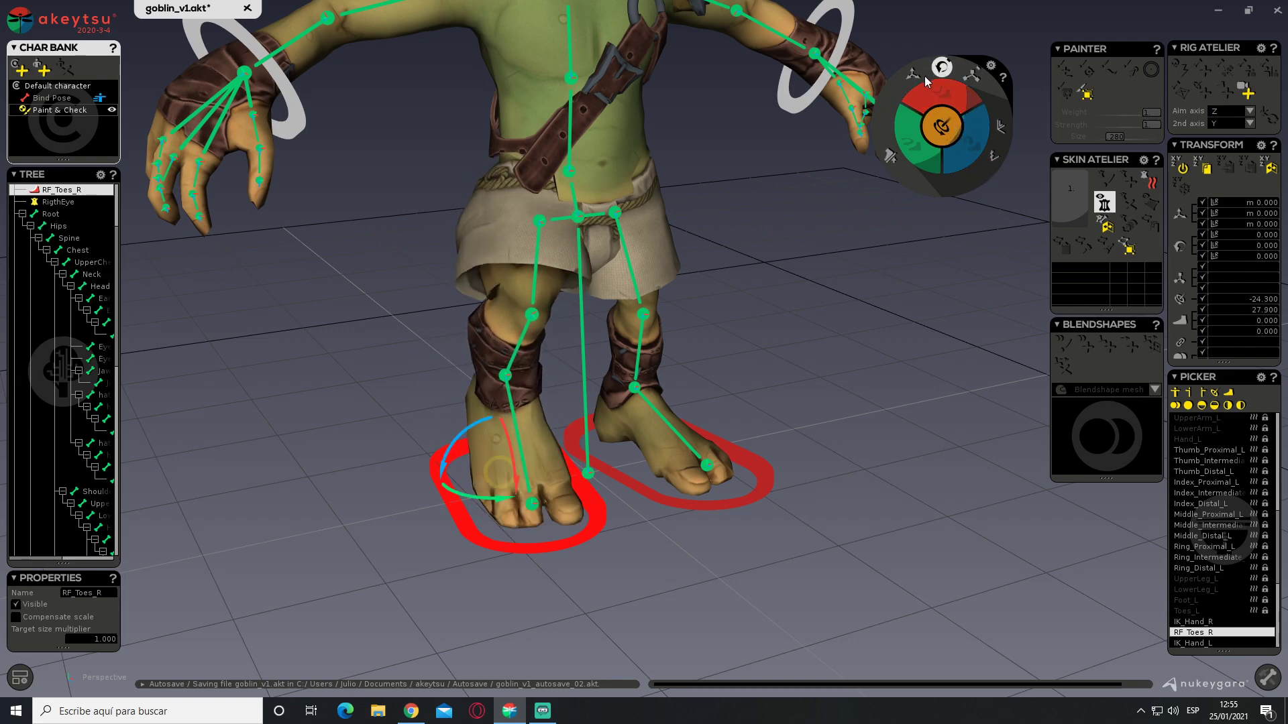
key("ctrl+z")
Examine the full goblin rig's pose from the head down to the feet
key("Tab")
middle_click_drag(662, 279, 776, 285, "alt")
mouse_move(776, 284)
left_mouse_down("alt")
mouse_move(848, 299)
mouse_move(778, 310)
left_mouse_up("alt")
middle_click_drag(778, 310, 755, 435, "alt")
key("Tab")
middle_click_drag(758, 374, 824, 221)
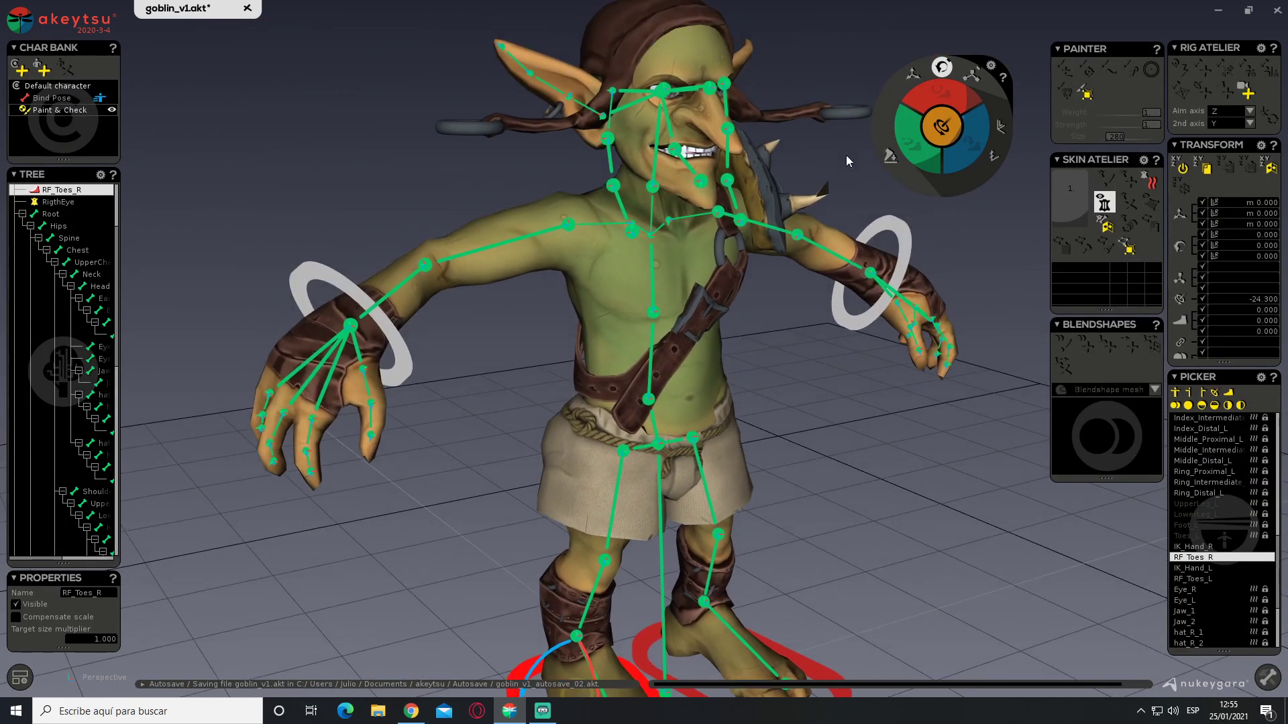
key("alt+Tab")
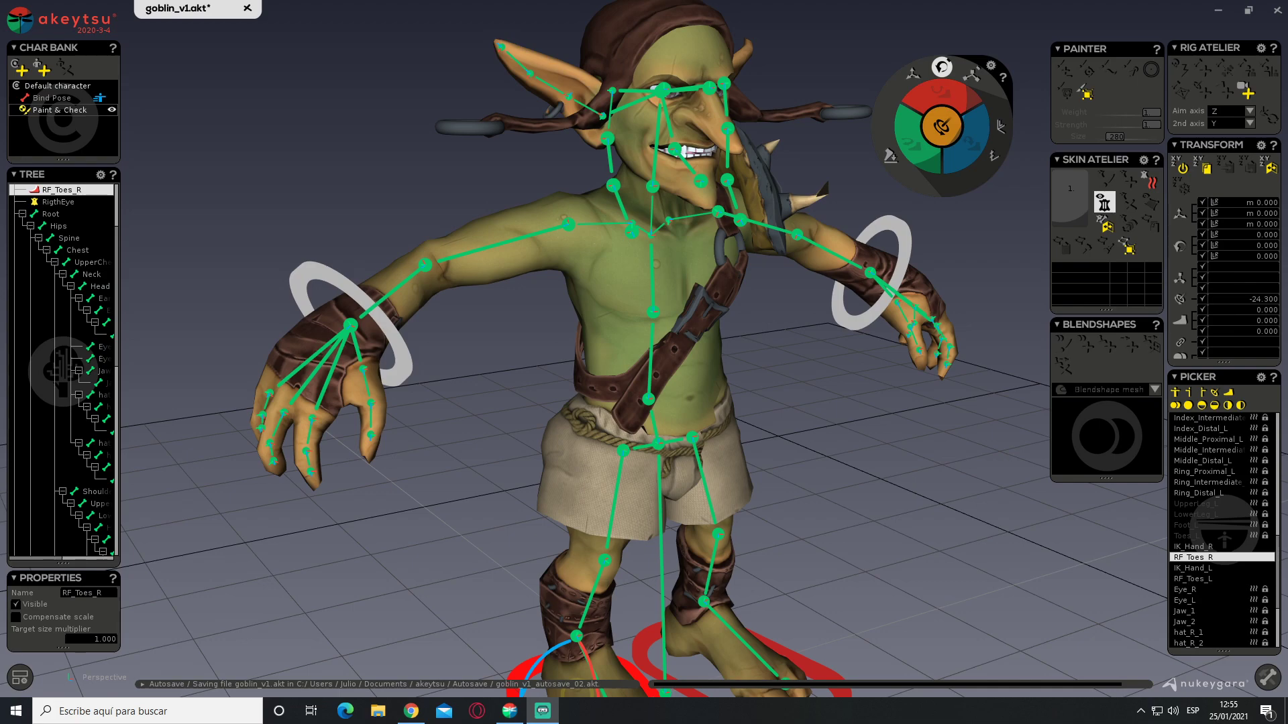
middle_click_drag(793, 343, 772, 148, "alt")
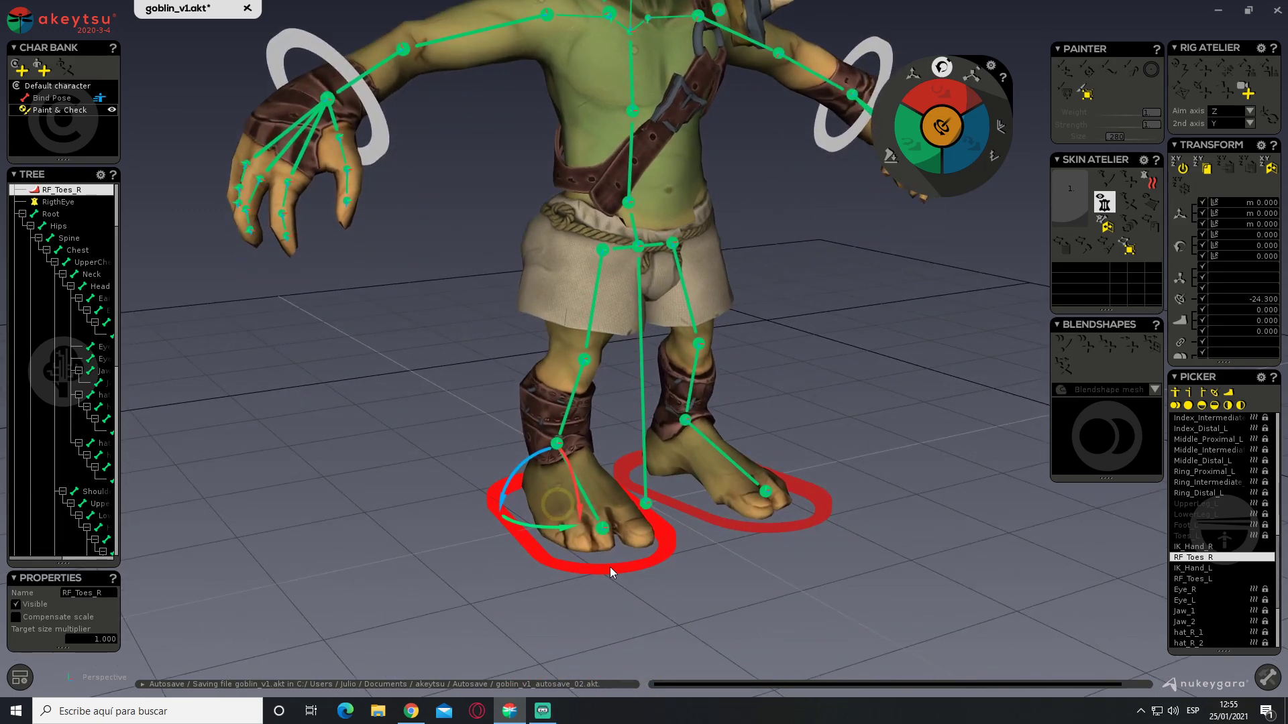
Move the right foot control RF_Toes_R slightly, by about 0.003 m, and close up on the goblin's upper body
key("w")
left_click_drag(561, 481, 577, 526)
middle_click_drag(569, 296, 608, 420, "alt")
left_click_drag(592, 348, 560, 352, "alt")
middle_click_drag(539, 344, 564, 379, "alt")
left_click_drag(563, 380, 618, 392, "alt")
scroll(670, 330, "up", 4)
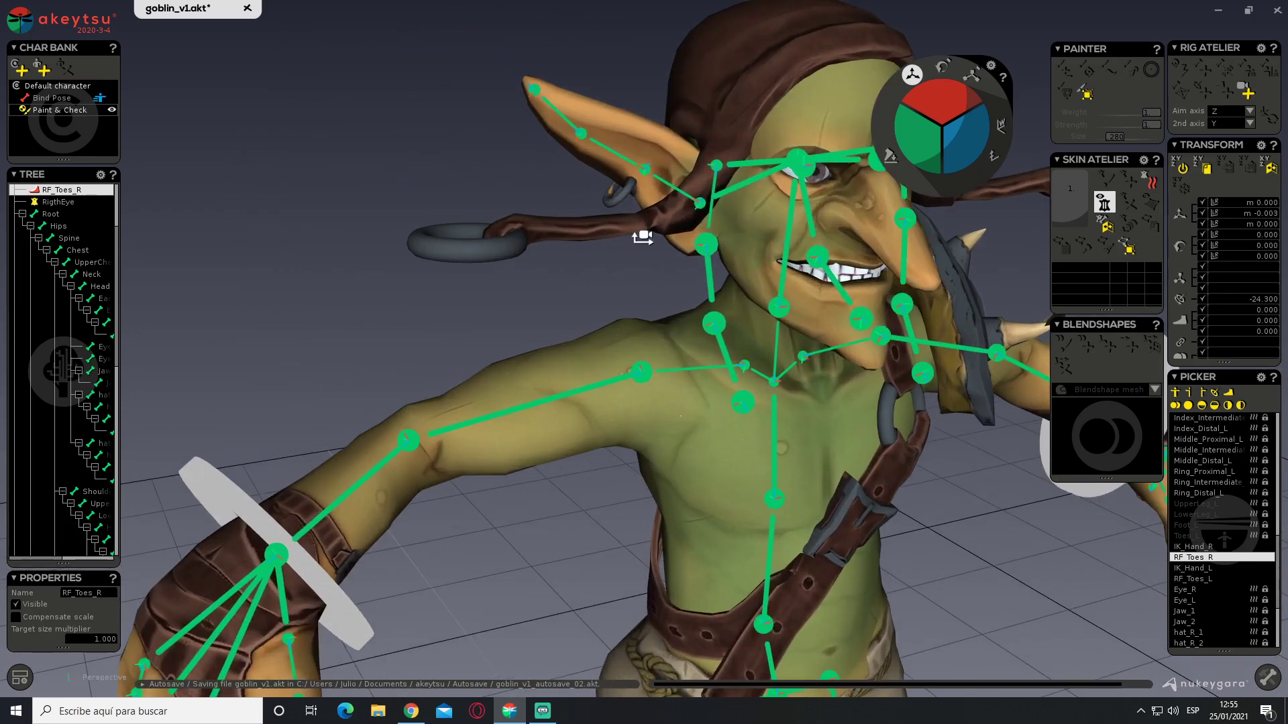
In Bind Pose, rotate the right ear joint Ear_R_3 to an orientation of about 53.0, 30.5, 125.9
middle_click_drag(642, 237, 641, 401, "alt")
left_click_drag(642, 401, 655, 411, "alt")
scroll(647, 416, "up", 5)
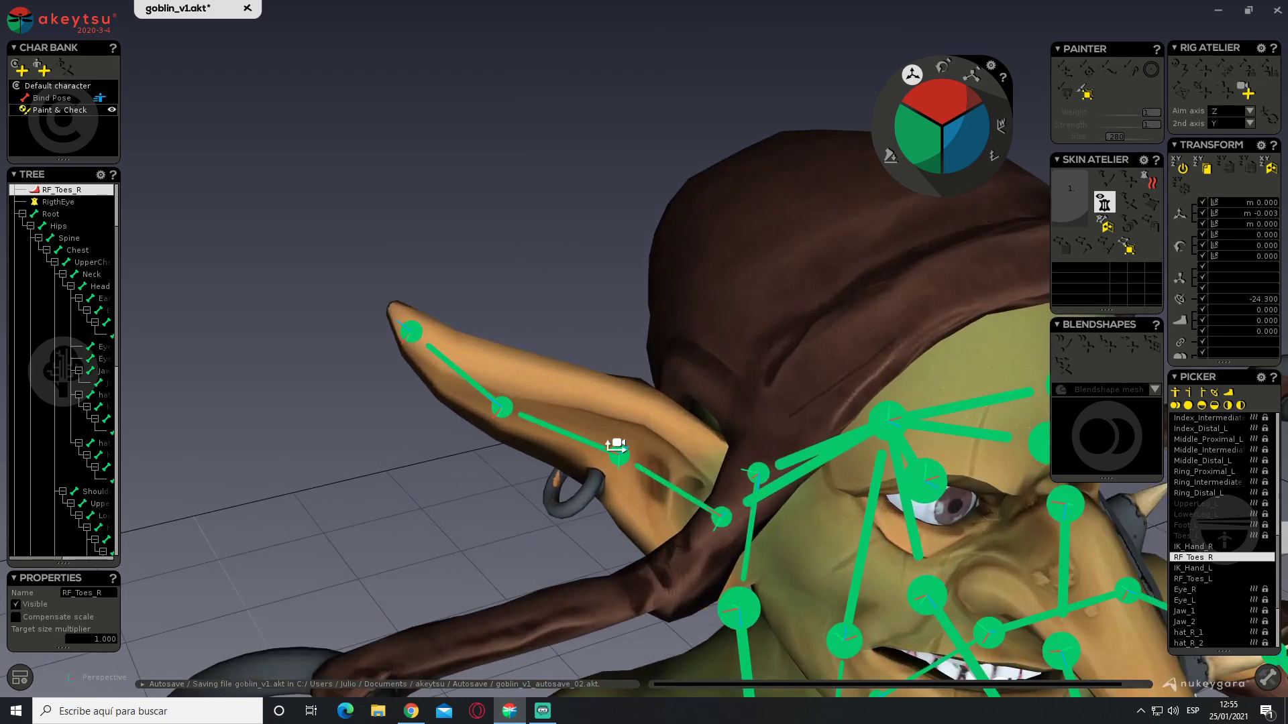
left_click(643, 420)
left_click_drag(642, 431, 610, 345, "alt")
left_click(567, 369)
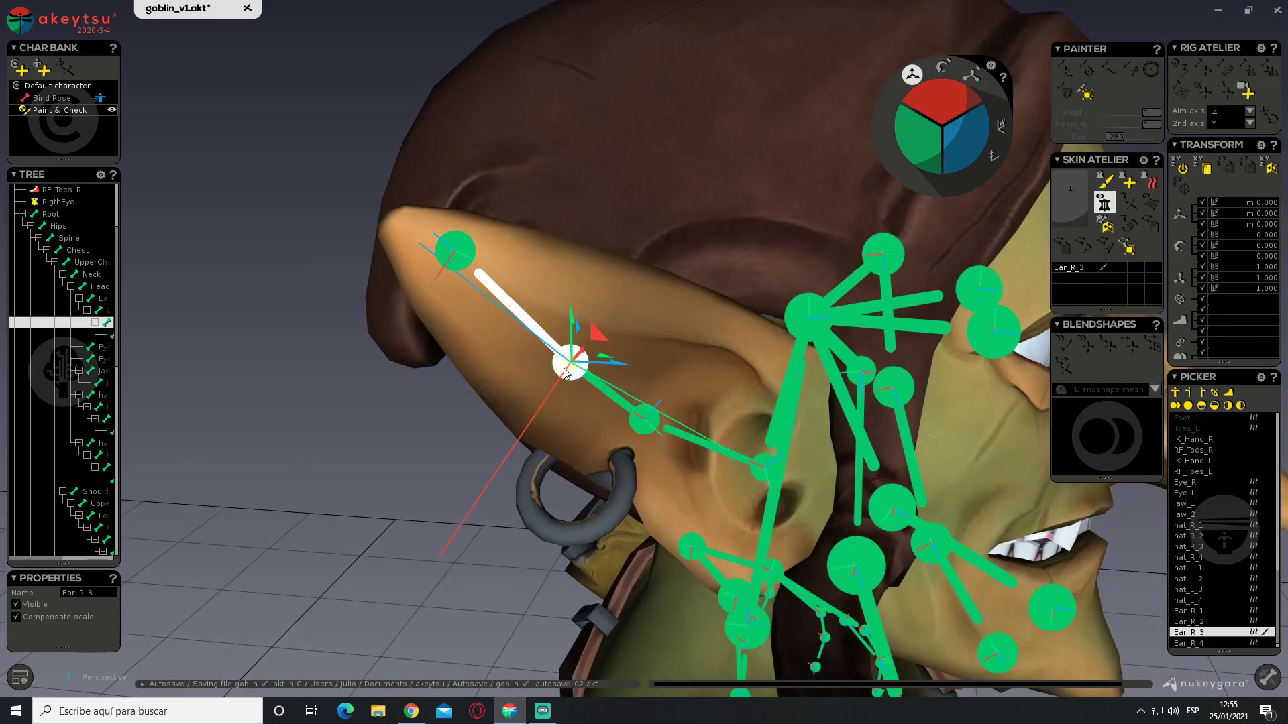
left_click(46, 100)
left_click_drag(407, 363, 498, 424, "alt")
key("e")
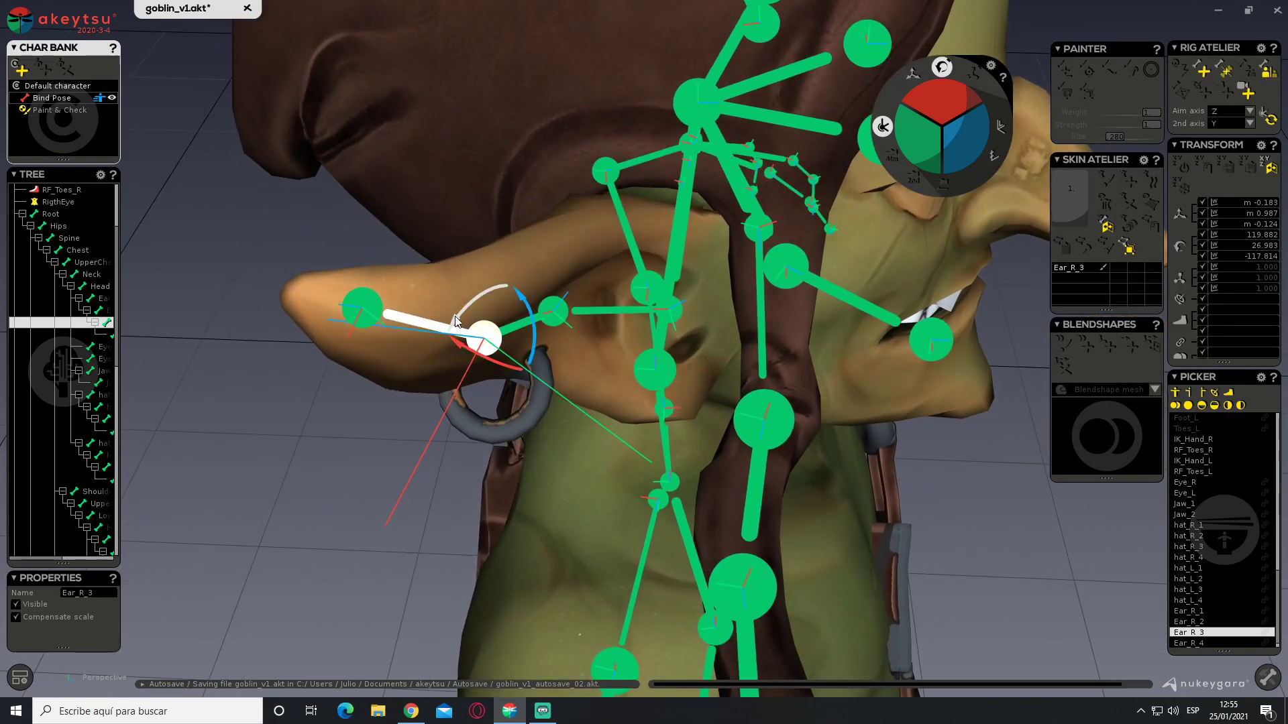
left_click_drag(455, 322, 465, 315)
left_click_drag(466, 317, 482, 364, "alt")
left_click_drag(345, 411, 413, 318, "alt")
mouse_move(435, 370)
left_mouse_down("alt")
mouse_move(432, 353)
mouse_move(546, 426)
mouse_move(449, 357)
left_mouse_up("alt")
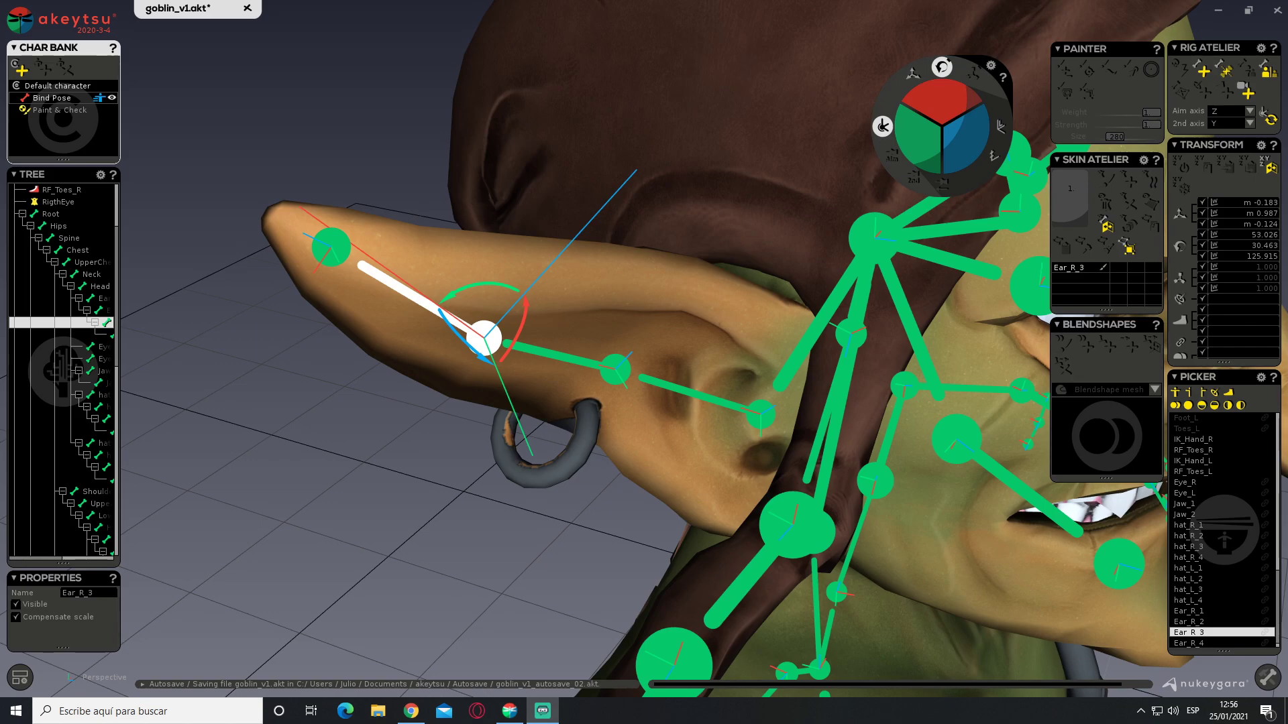
Fine-tune the orientation of Ear_R_3 so its axes follow the direction of the ear bone
left_click_drag(558, 358, 587, 412, "alt")
left_click_drag(448, 318, 438, 326)
left_click_drag(546, 328, 651, 395, "alt")
left_click_drag(485, 379, 498, 377)
left_click_drag(498, 377, 376, 273, "alt")
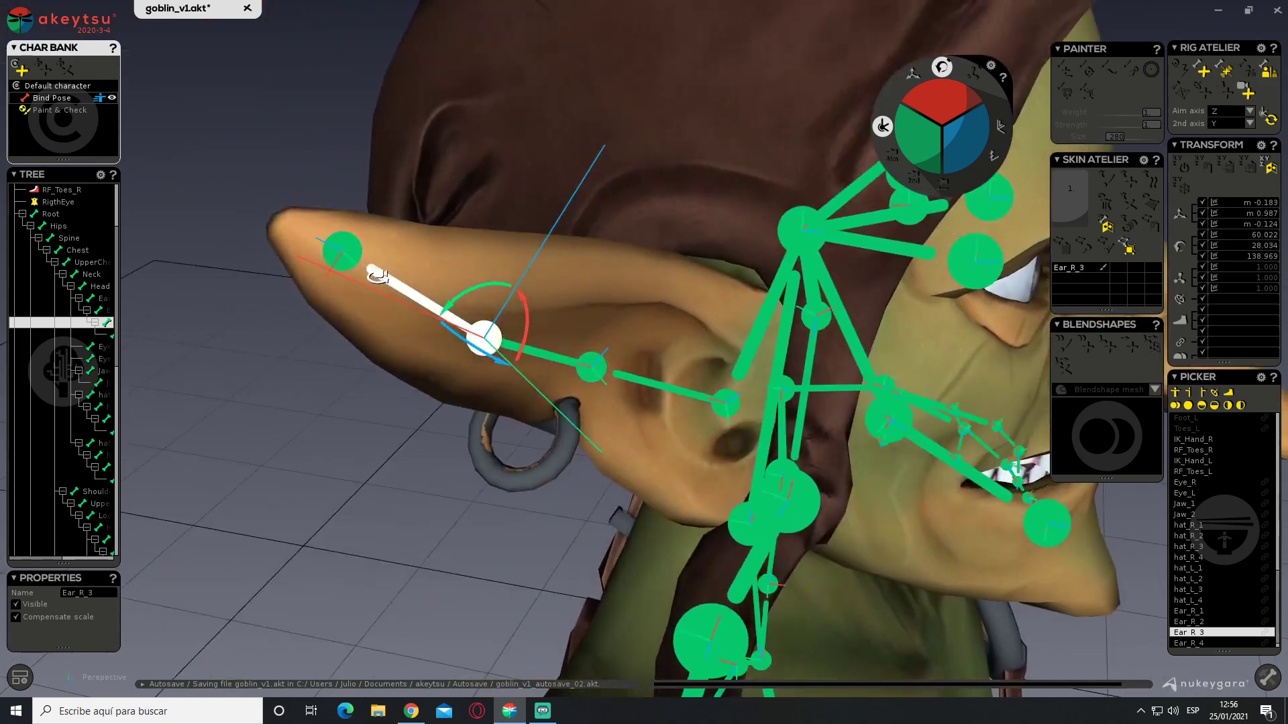
left_click_drag(447, 314, 451, 310)
left_click_drag(451, 309, 427, 340, "alt")
Rotate the ear tip joint Ear_R_4 to an orientation of about 59.4, 26.2, 137.2 and check its axes
left_click(363, 270)
middle_click_drag(426, 340, 409, 261)
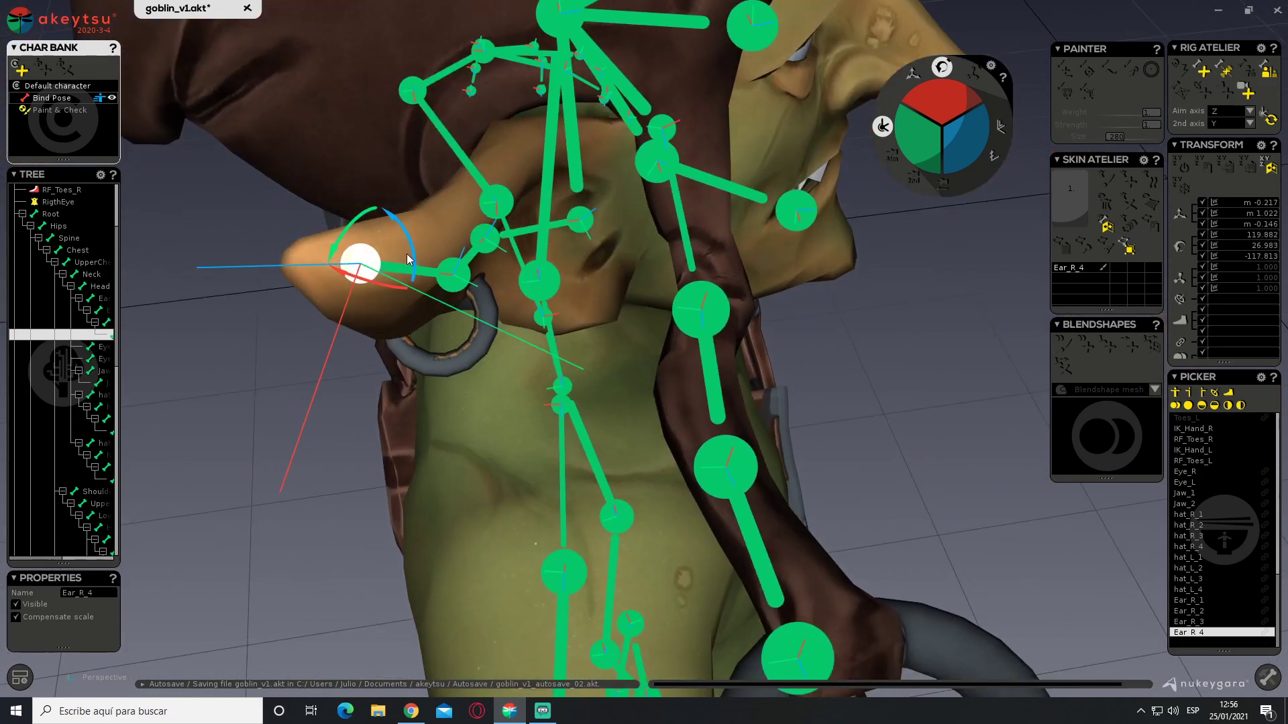
left_click_drag(336, 243, 425, 149)
left_click_drag(426, 150, 464, 261, "alt")
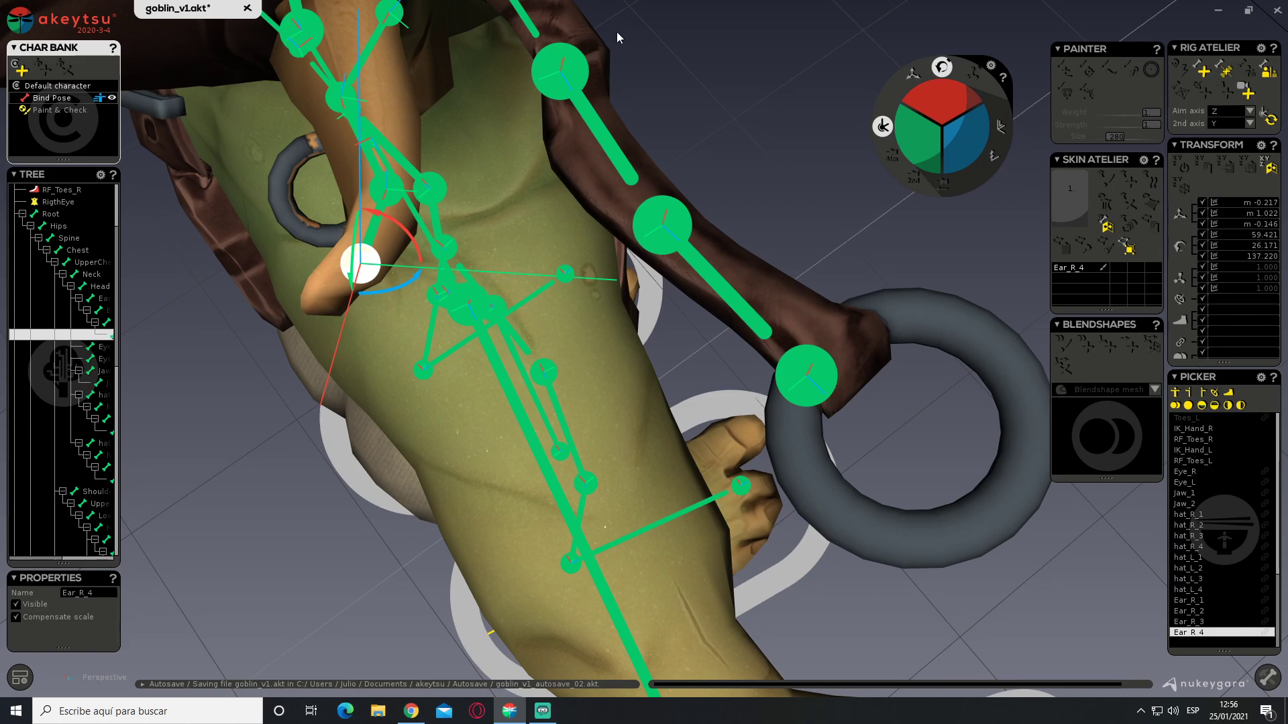
middle_click_drag(459, 225, 169, 176)
left_click_drag(169, 176, 371, 207, "alt")
key("alt+Tab")
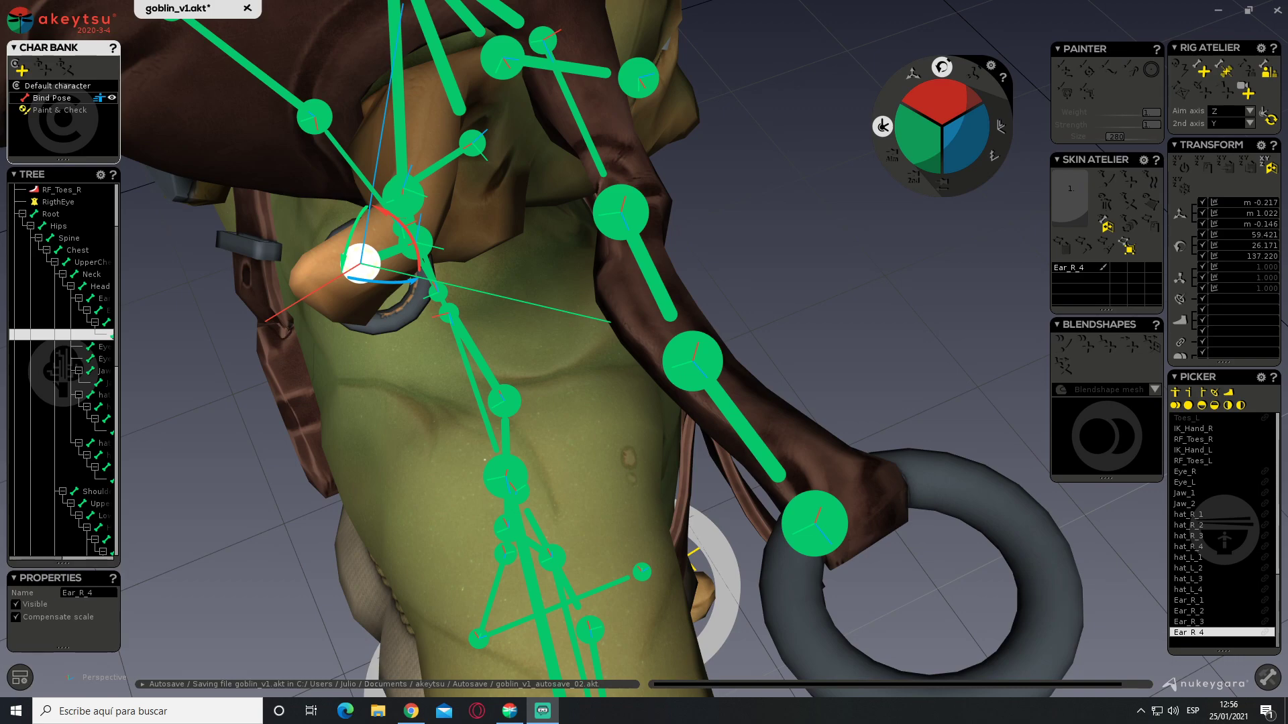
middle_click_drag(806, 245, 656, 257)
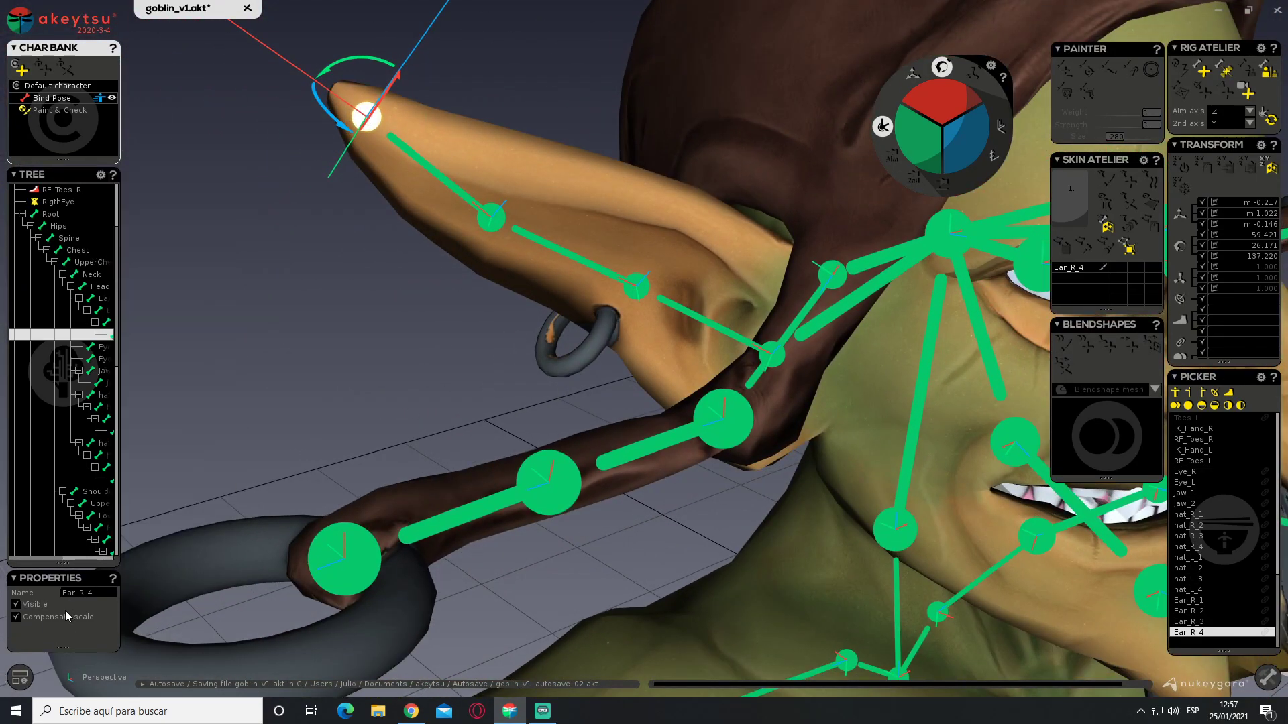
Hide the joint axes, return to Paint & Check, and try rotating Ear_R_2
left_click(29, 678)
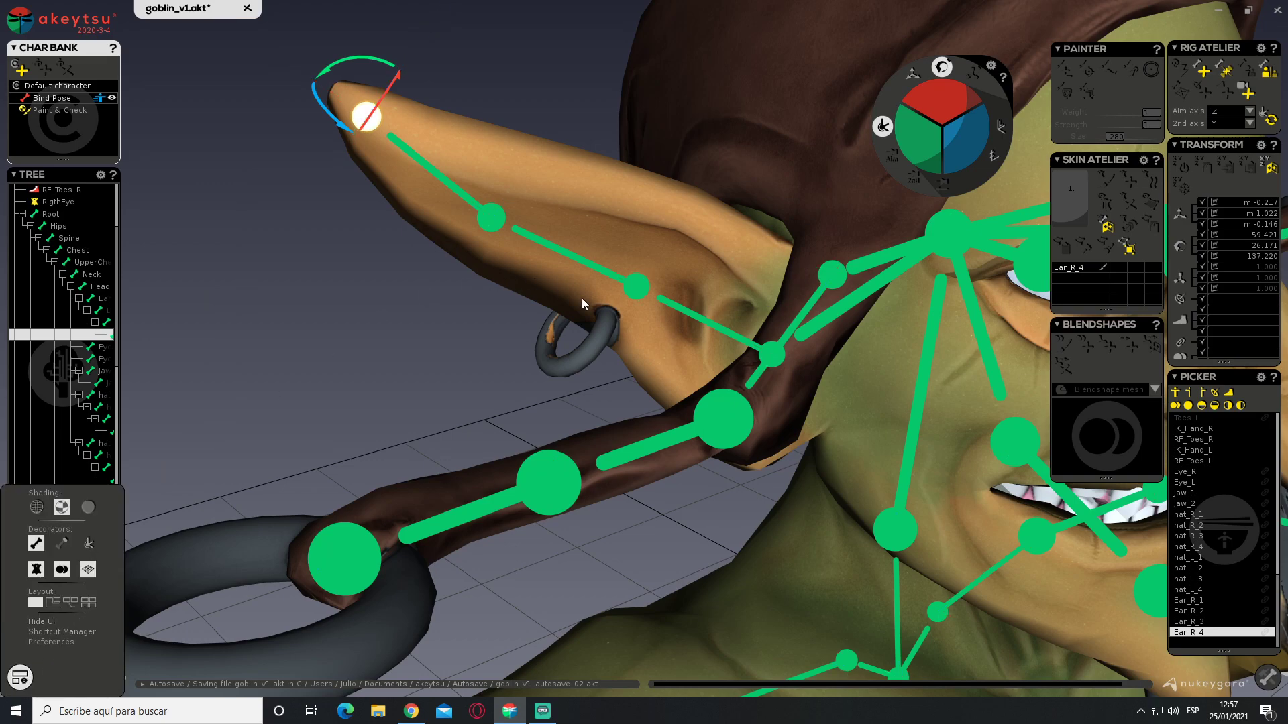
left_click(634, 287)
left_click(76, 113)
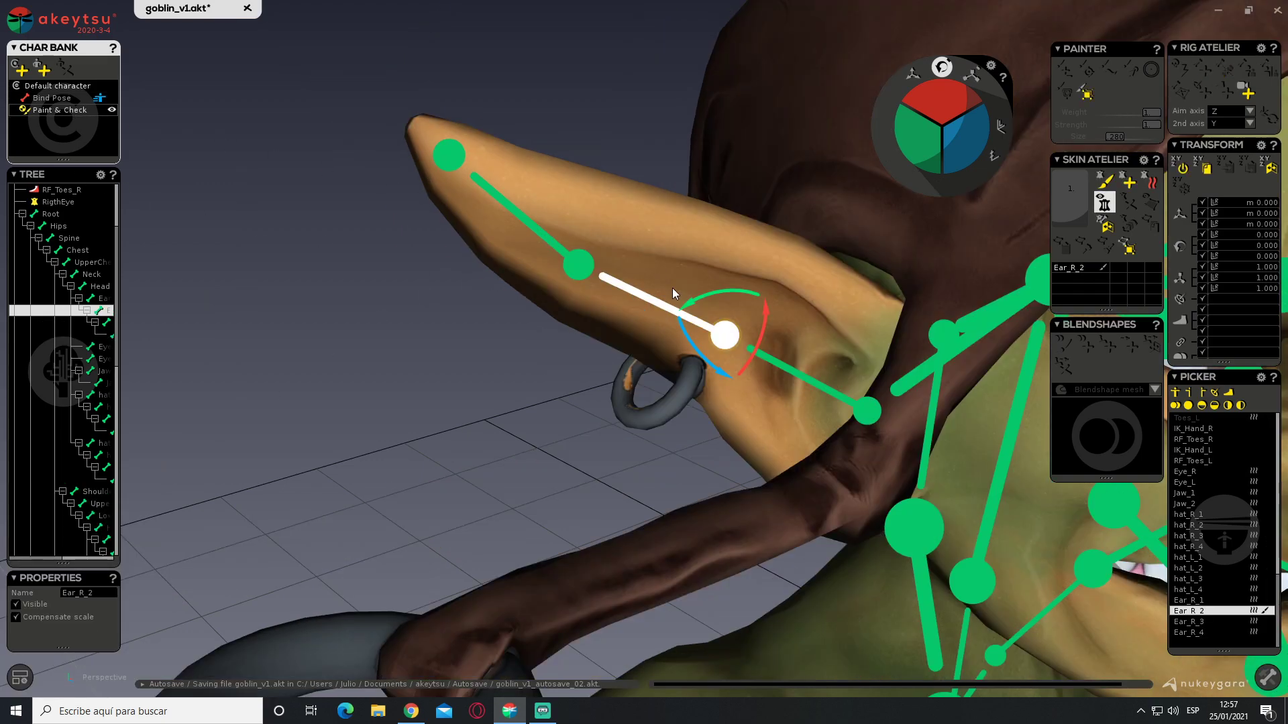
left_click_drag(694, 299, 676, 309)
Inspect the skin influence of the Ear_R_1, Ear_R_4, hat_R_1 and Head joints
middle_click_drag(650, 308, 470, 294, "alt")
left_click(648, 394)
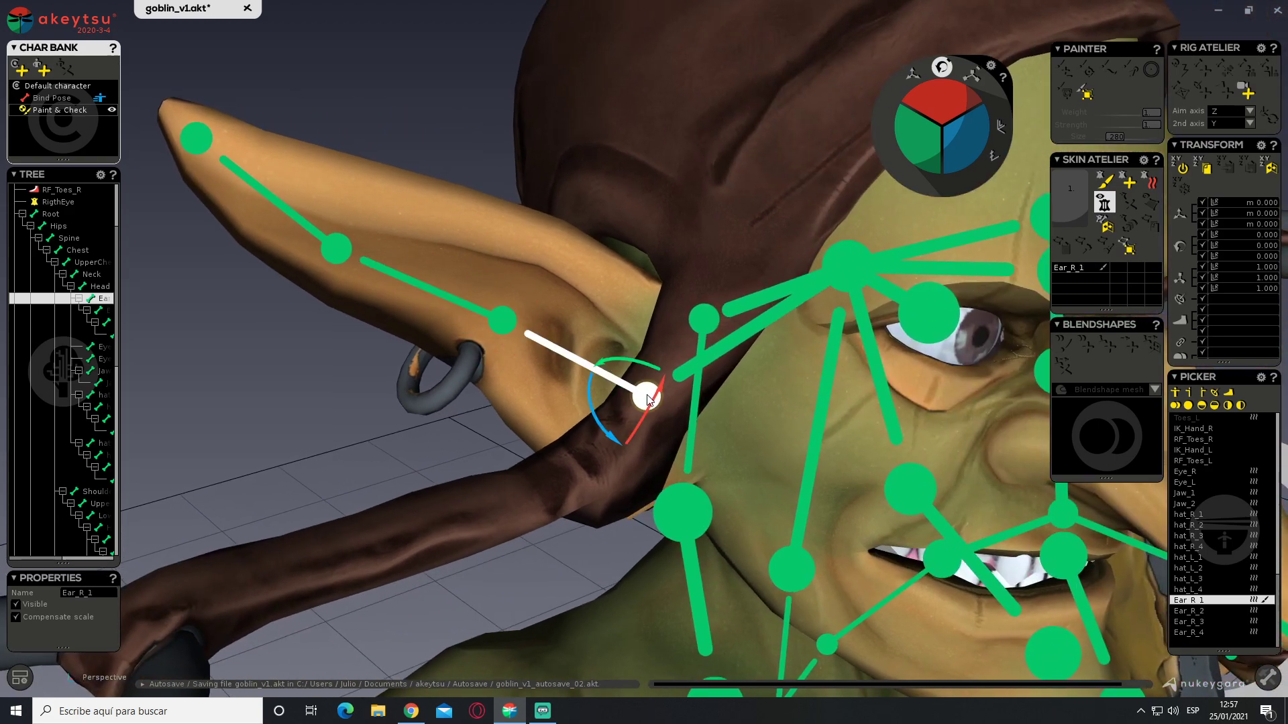
left_click(197, 138)
left_click(692, 322)
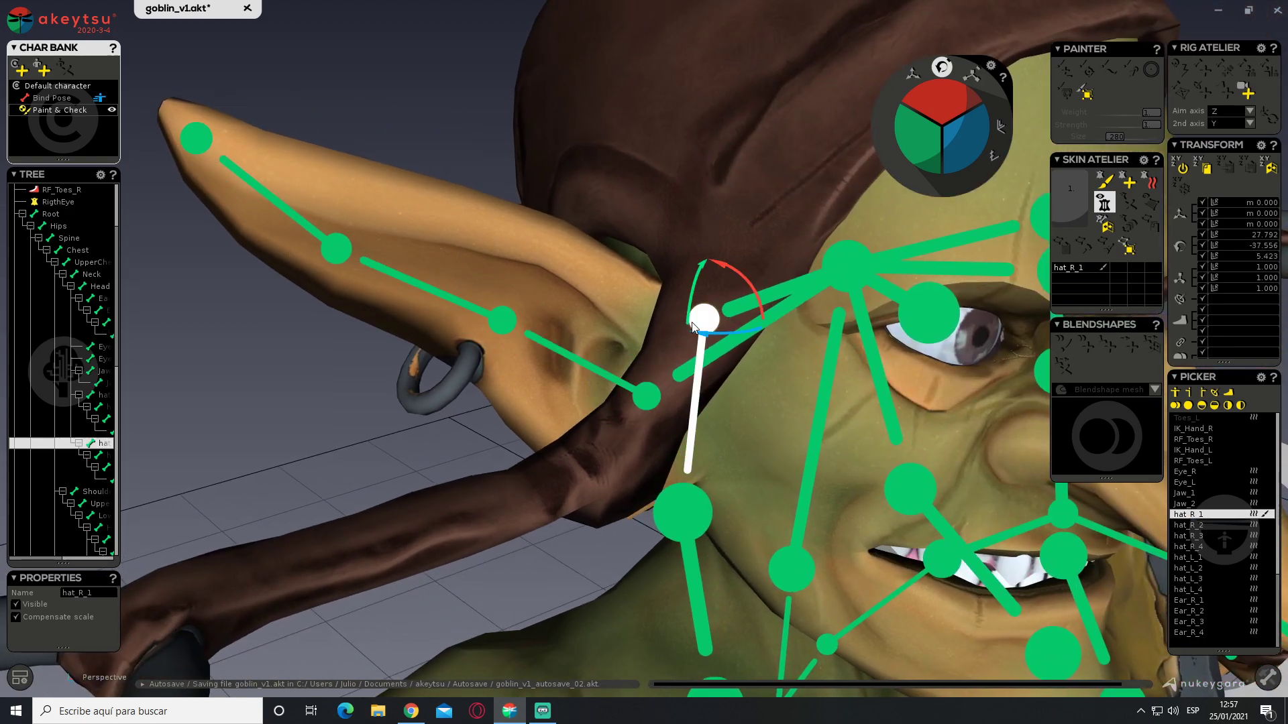
left_click(861, 270)
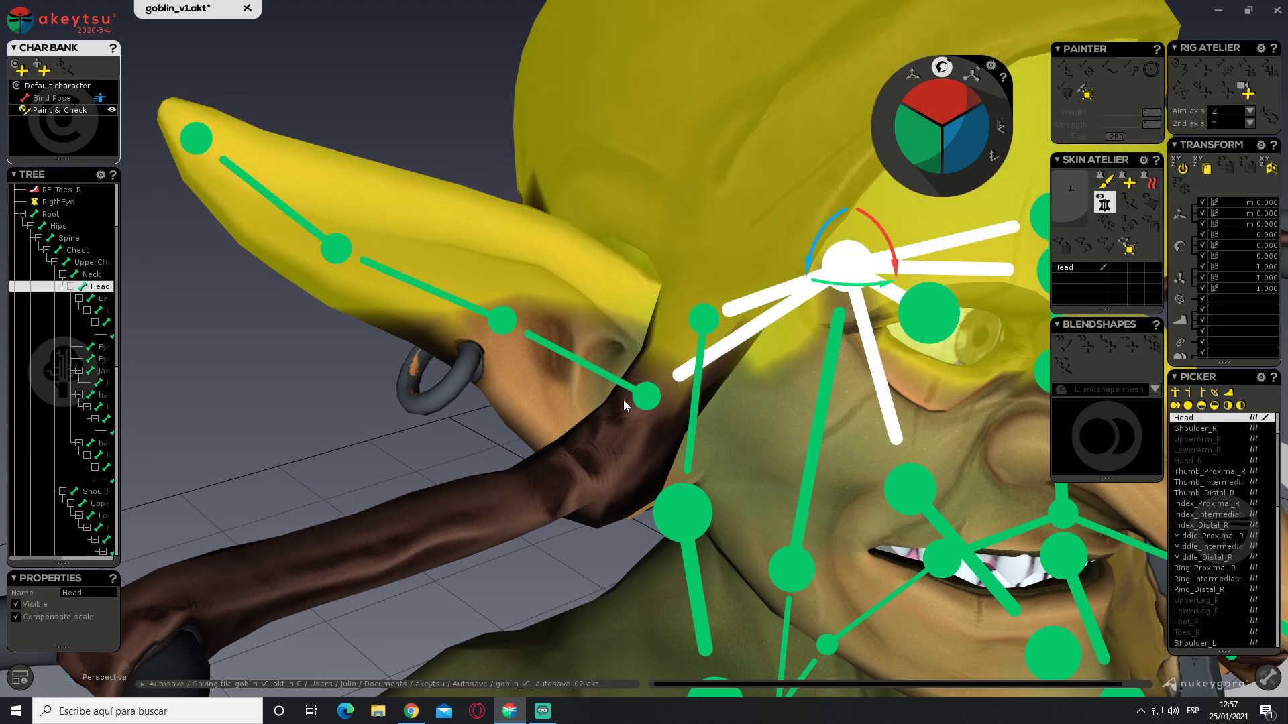
Turn the current skin weights display back on for Ear_R_3, try bending the joint, and undo the rotation
left_click(340, 251)
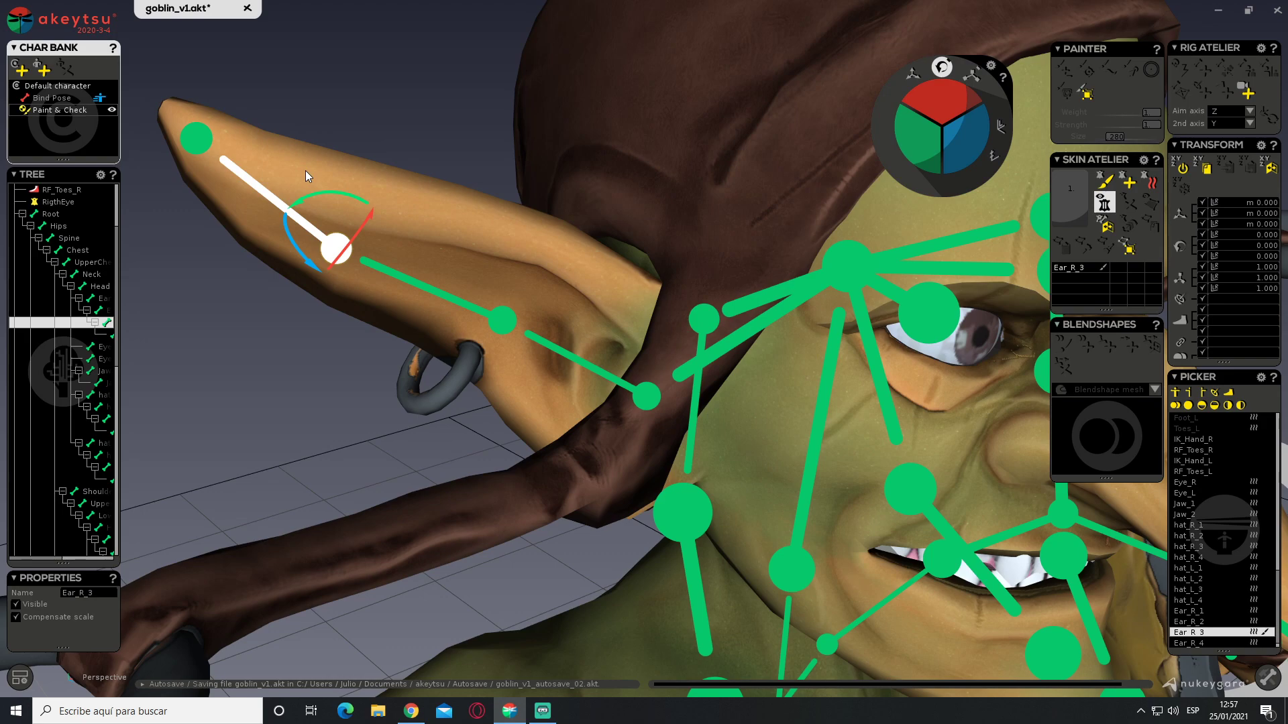
left_click(1107, 201)
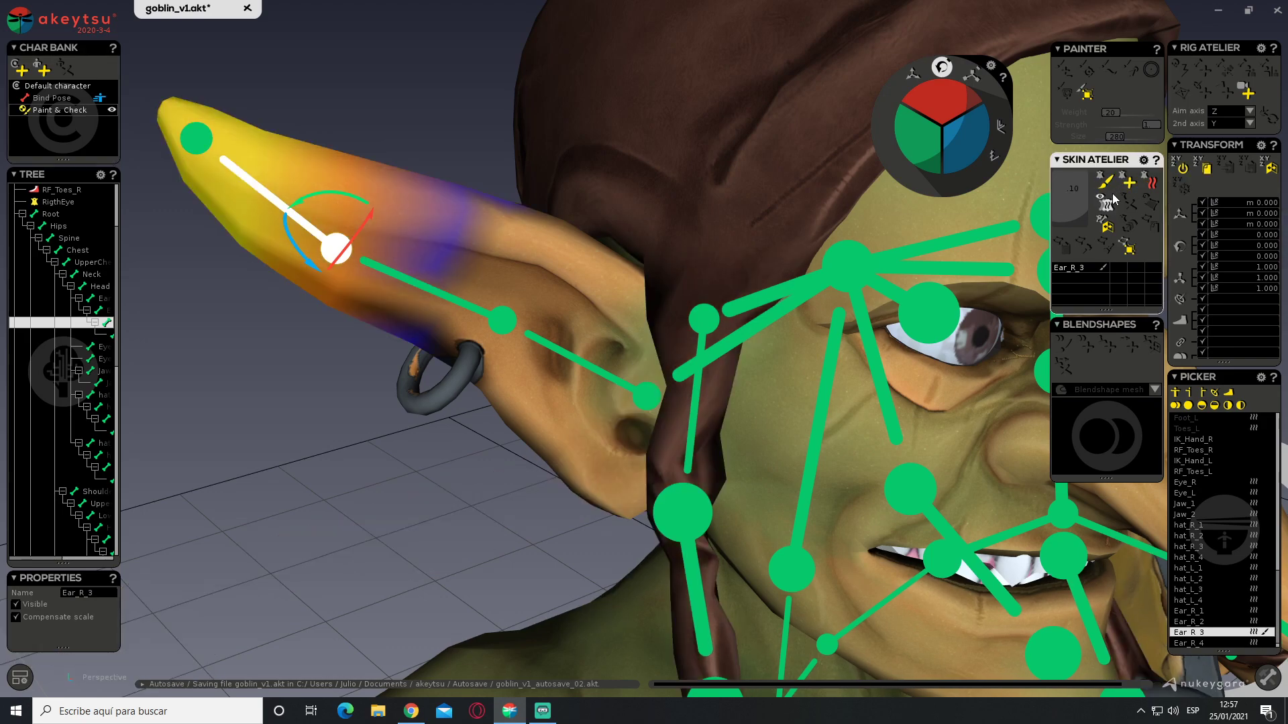
left_click_drag(315, 193, 318, 243)
key("ctrl+z")
Rotate Ear_R_2 by about 53 degrees to bend the ear and close up on the earring
left_click(500, 321)
left_click_drag(459, 284, 453, 322)
middle_click_drag(476, 379, 540, 309, "alt")
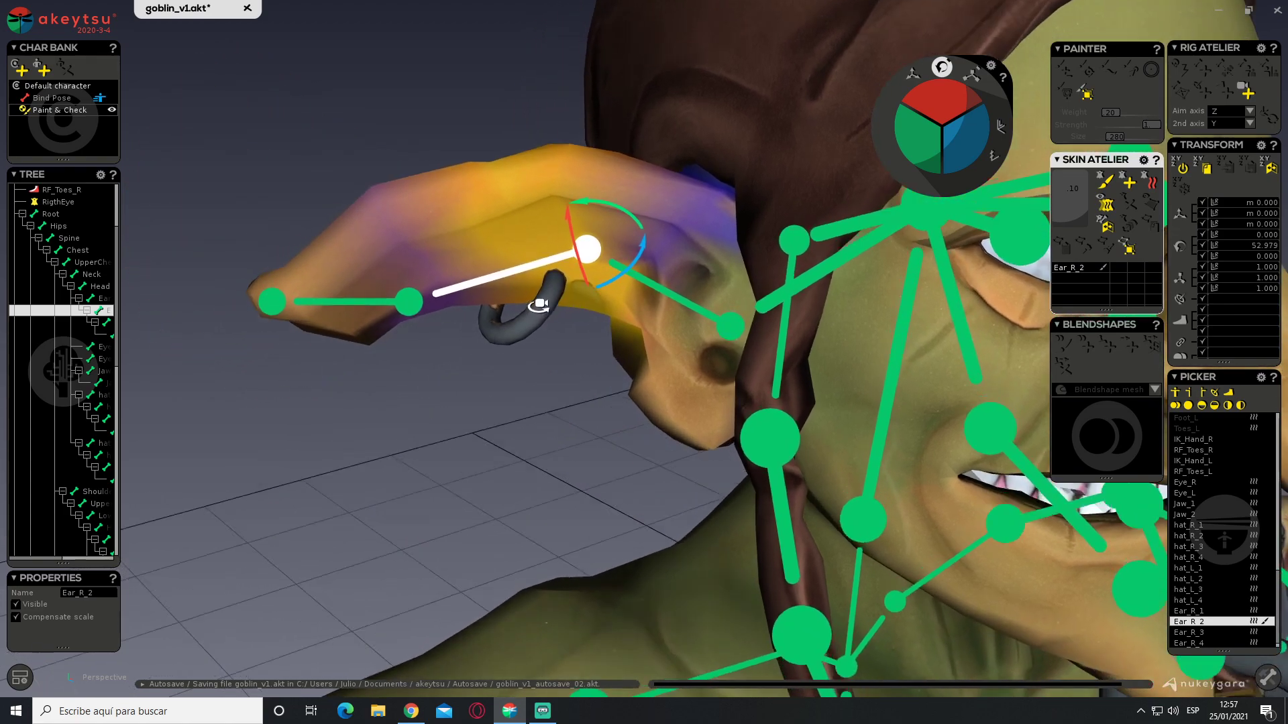
left_click_drag(541, 309, 525, 324, "alt")
scroll(525, 324, "up", 2)
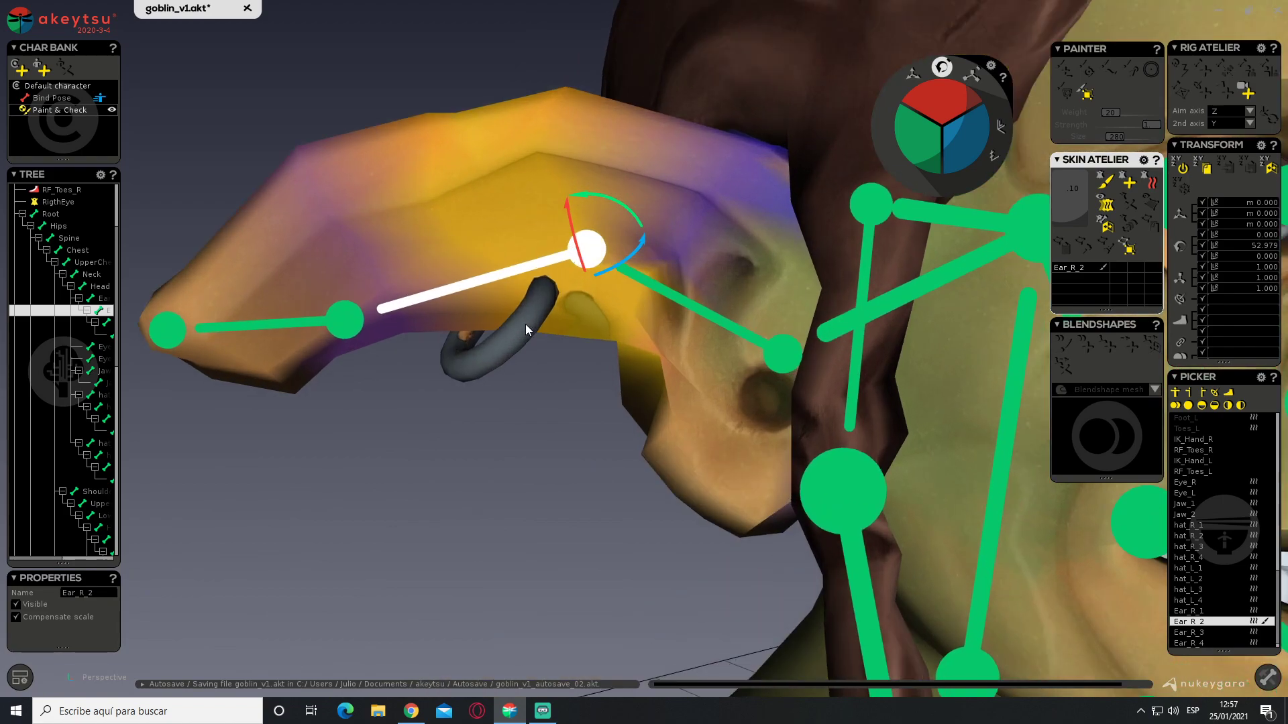
Select the earring's vertices and paint them to Ear_R_2 with the brush weight at 1
left_click(483, 358)
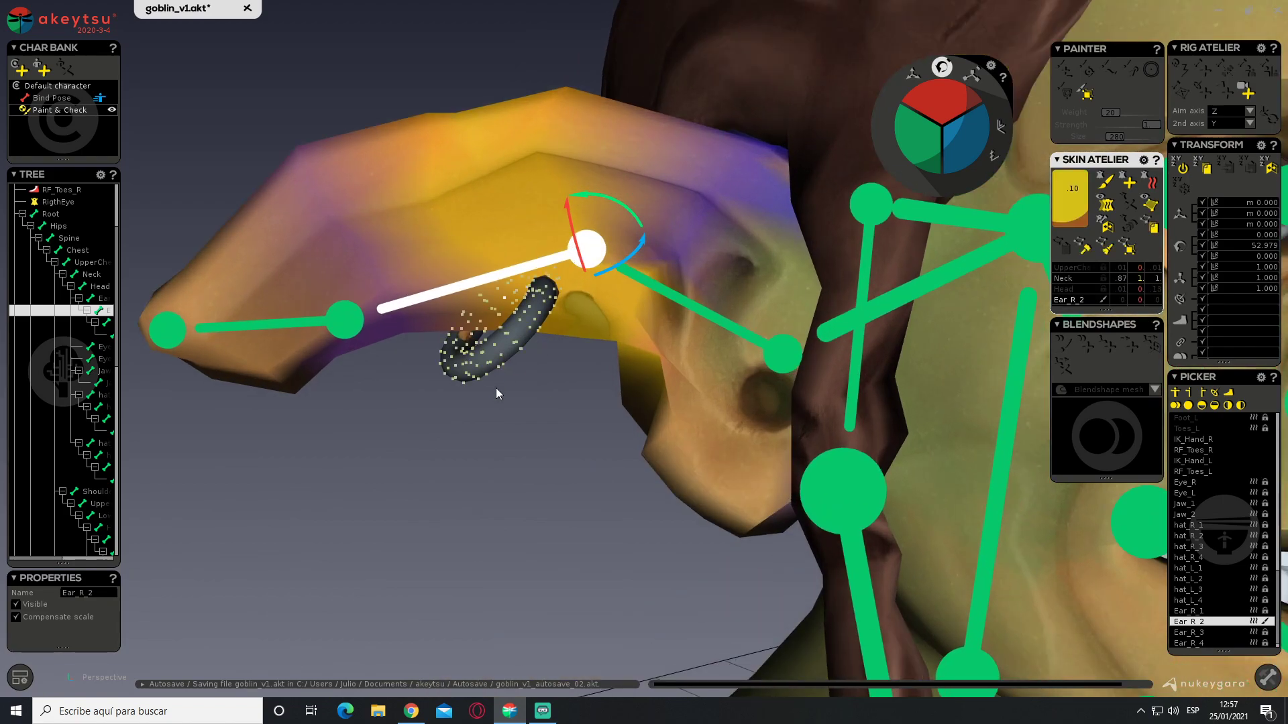
left_click(1105, 180)
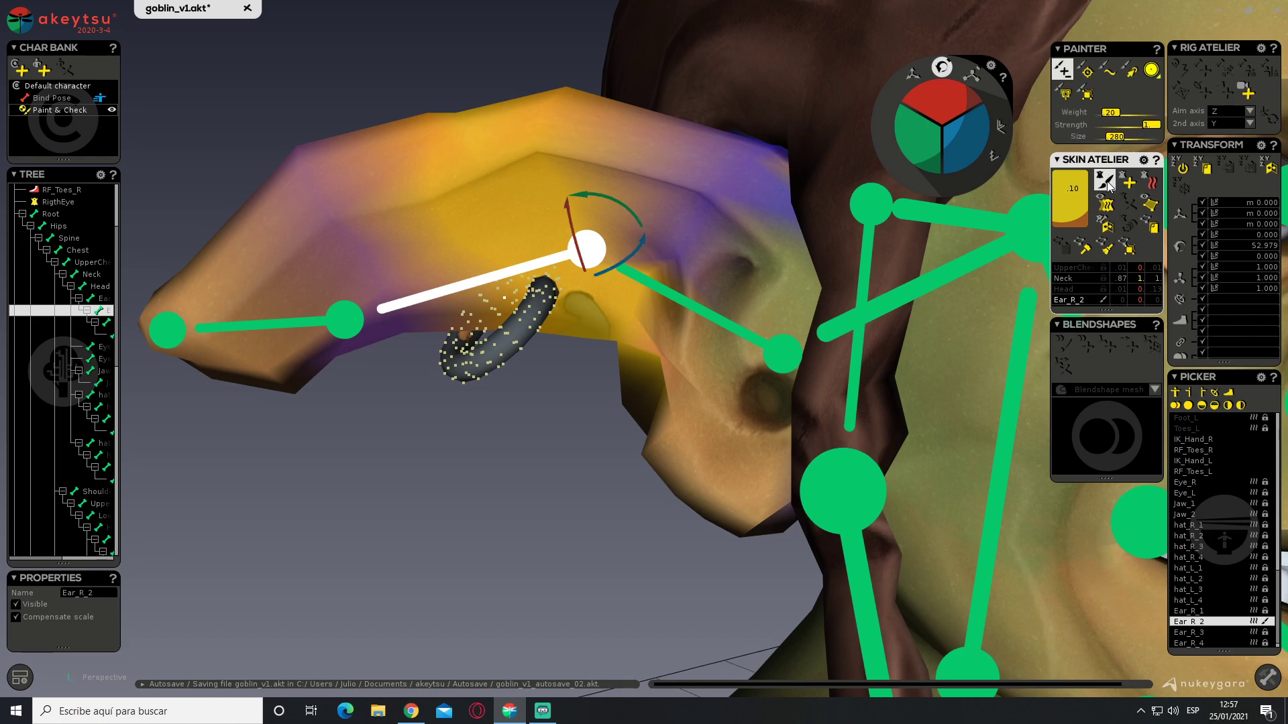
left_click_drag(1112, 114, 1155, 114)
mouse_move(459, 352)
left_mouse_down()
mouse_move(474, 374)
mouse_move(563, 376)
mouse_move(590, 295)
mouse_move(501, 339)
mouse_move(722, 377)
mouse_move(640, 383)
left_mouse_up()
left_click_drag(523, 349, 568, 295)
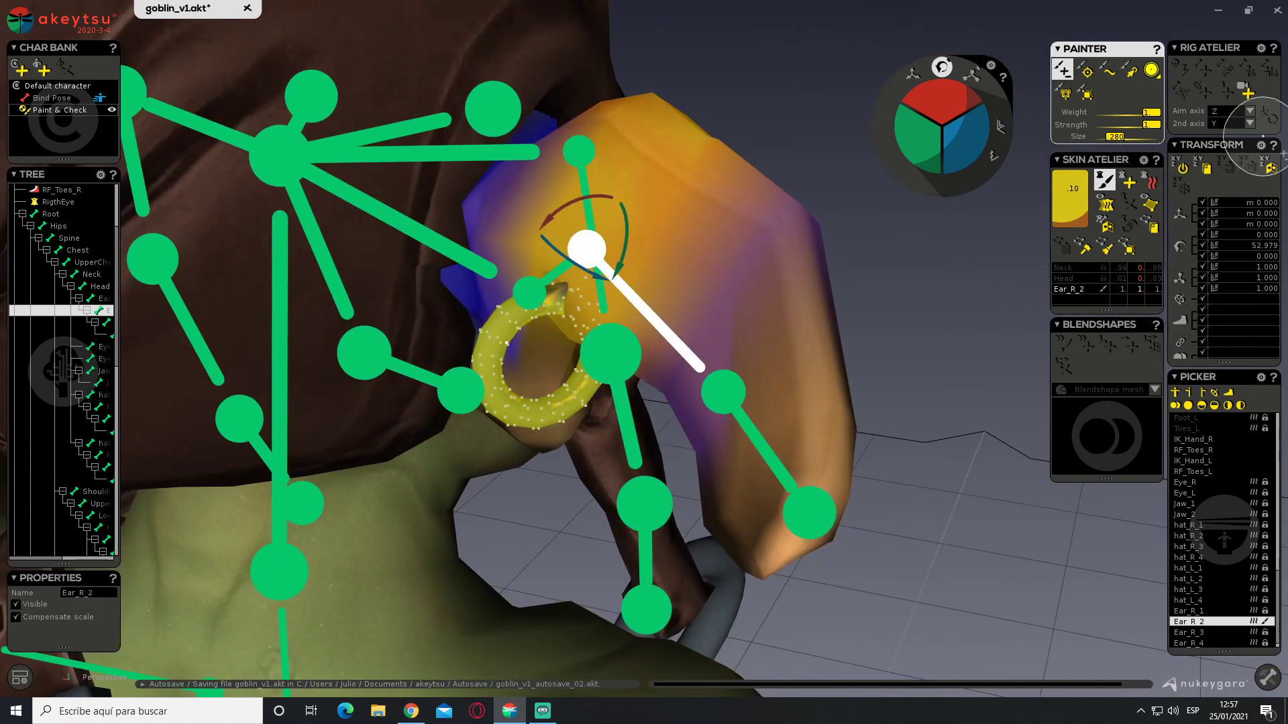
Select vertices on the right ear and grow the selection across the whole ear
left_click(1085, 94)
middle_click_drag(721, 266, 590, 282)
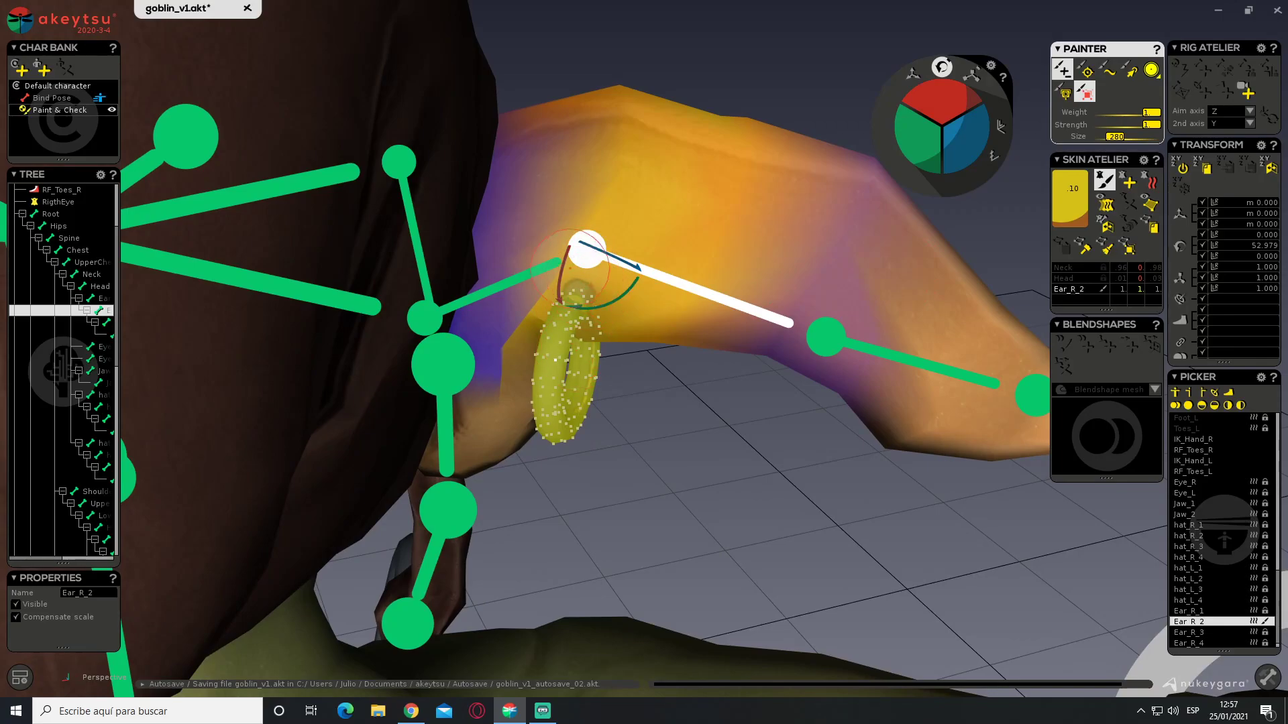
middle_click_drag(667, 386, 744, 314)
scroll(745, 313, "down", 1)
left_click(607, 385)
left_click(560, 131)
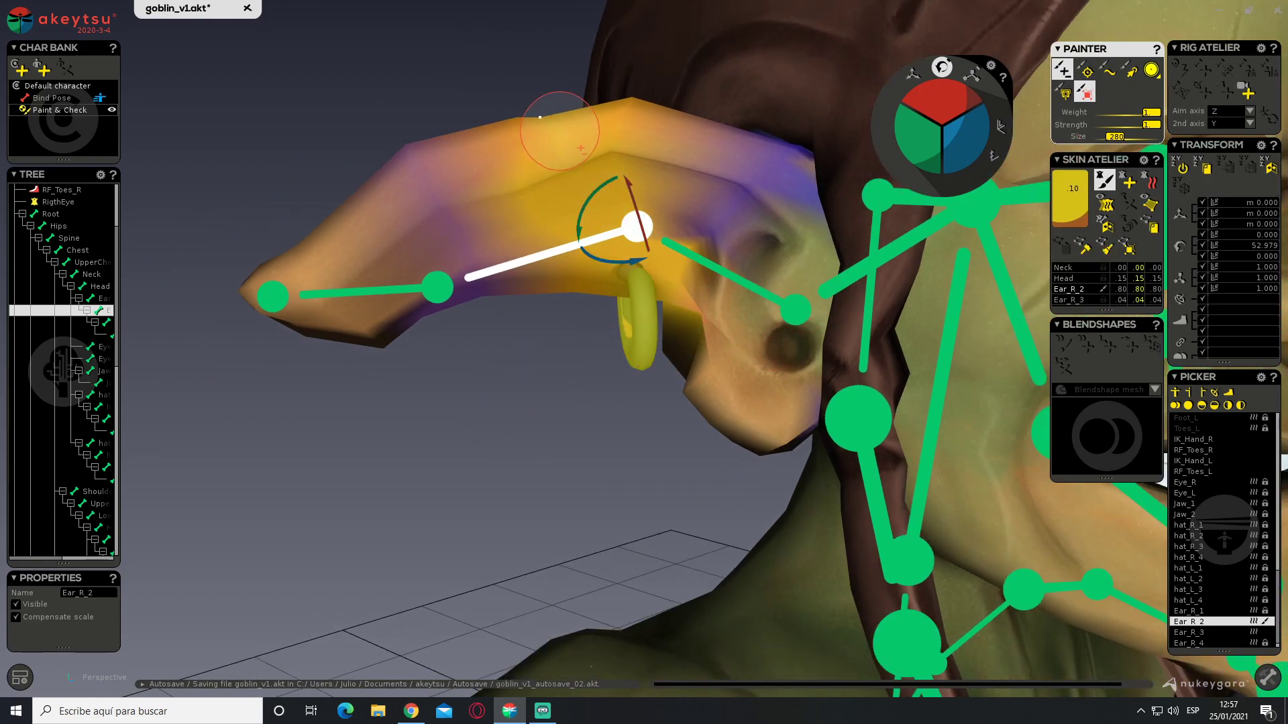
key("plus")
key("plus")
key("plus")
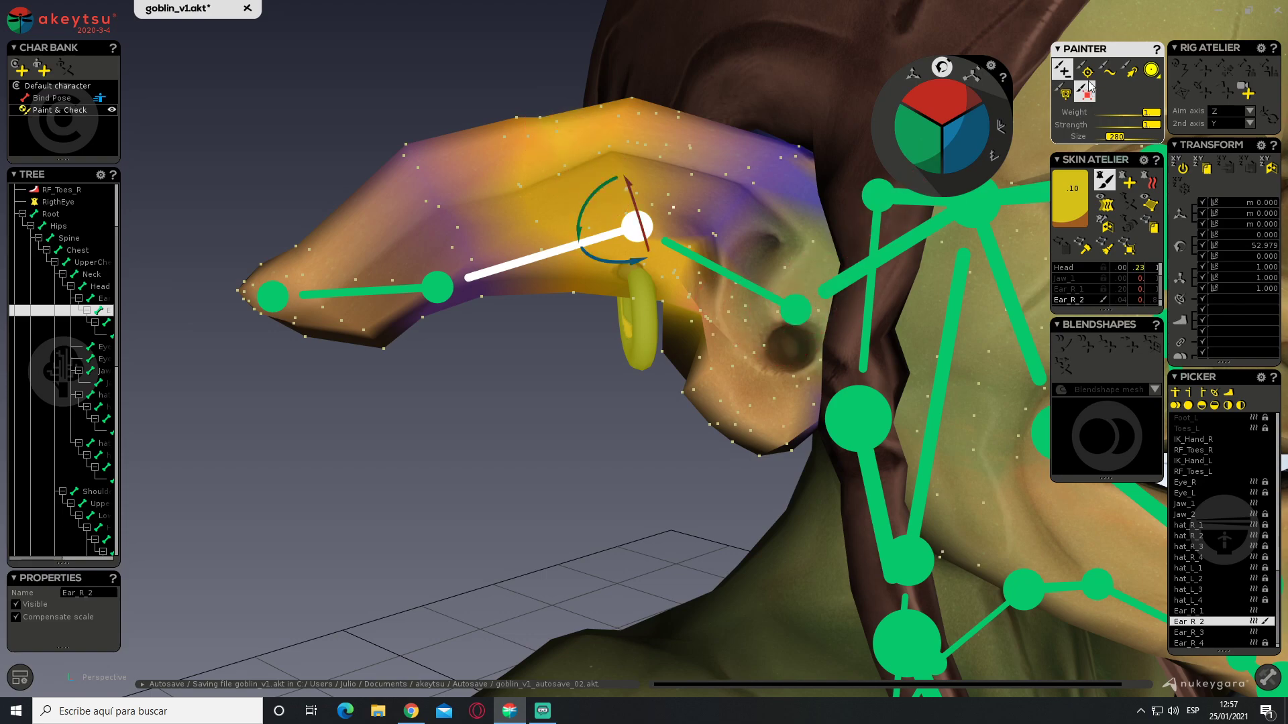
Set the brush weight to 14 and paint out Ear_R_2's influence around the ear base, front and back
left_click_drag(1151, 113, 1104, 121)
mouse_move(735, 289)
left_mouse_down("alt")
mouse_move(771, 219)
mouse_move(713, 318)
left_mouse_up("alt")
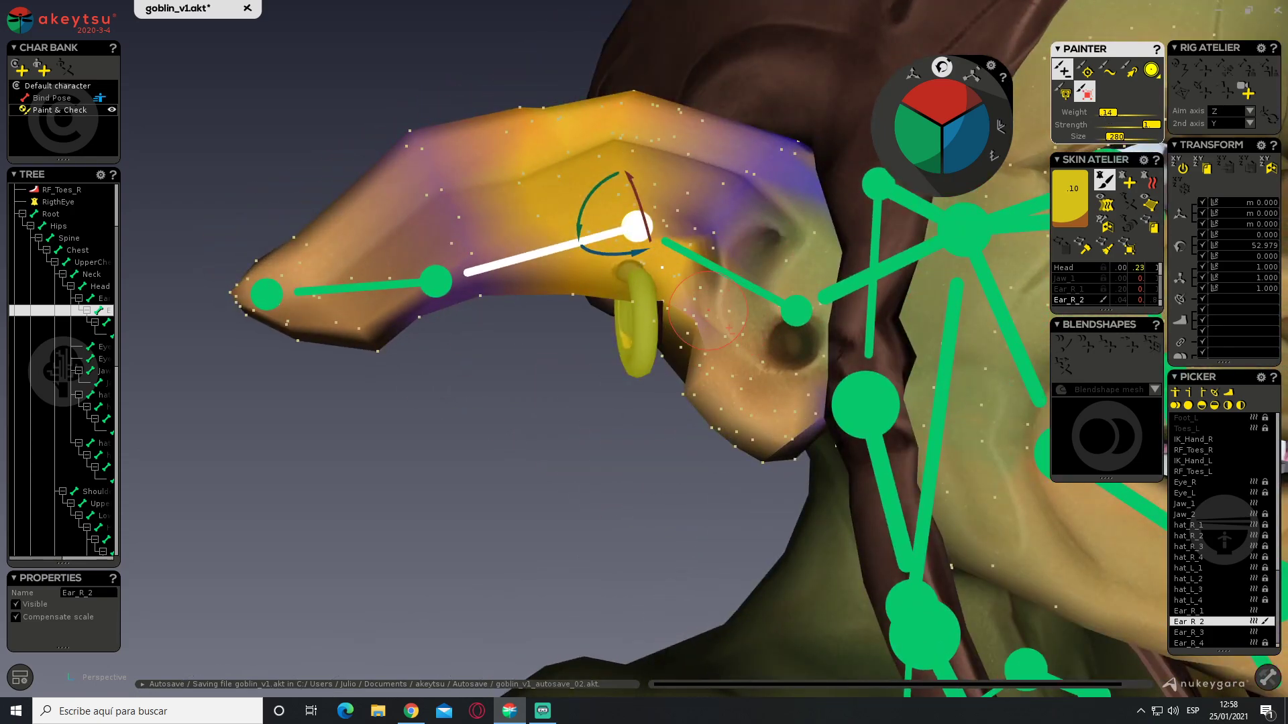
mouse_move(738, 322)
left_mouse_down("alt")
mouse_move(753, 290)
mouse_move(711, 268)
mouse_move(690, 281)
mouse_move(832, 276)
mouse_move(794, 135)
left_mouse_up("alt")
left_click_drag(842, 335, 822, 248, "alt")
mouse_move(808, 177)
left_mouse_down("alt")
mouse_move(802, 368)
mouse_move(762, 161)
left_mouse_up("alt")
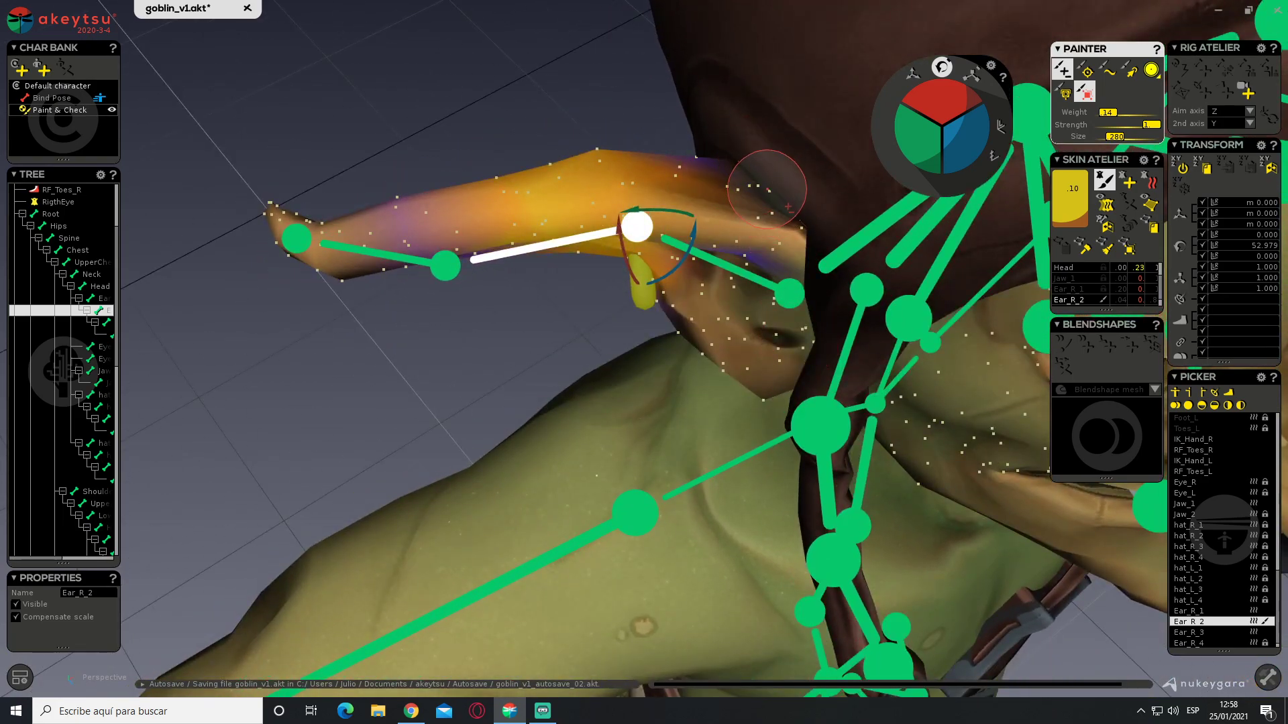
left_click_drag(822, 268, 790, 151, "alt")
mouse_move(795, 218)
left_mouse_down("alt")
mouse_move(799, 198)
mouse_move(854, 200)
mouse_move(770, 301)
mouse_move(784, 237)
mouse_move(1006, 287)
mouse_move(1026, 252)
left_mouse_up("alt")
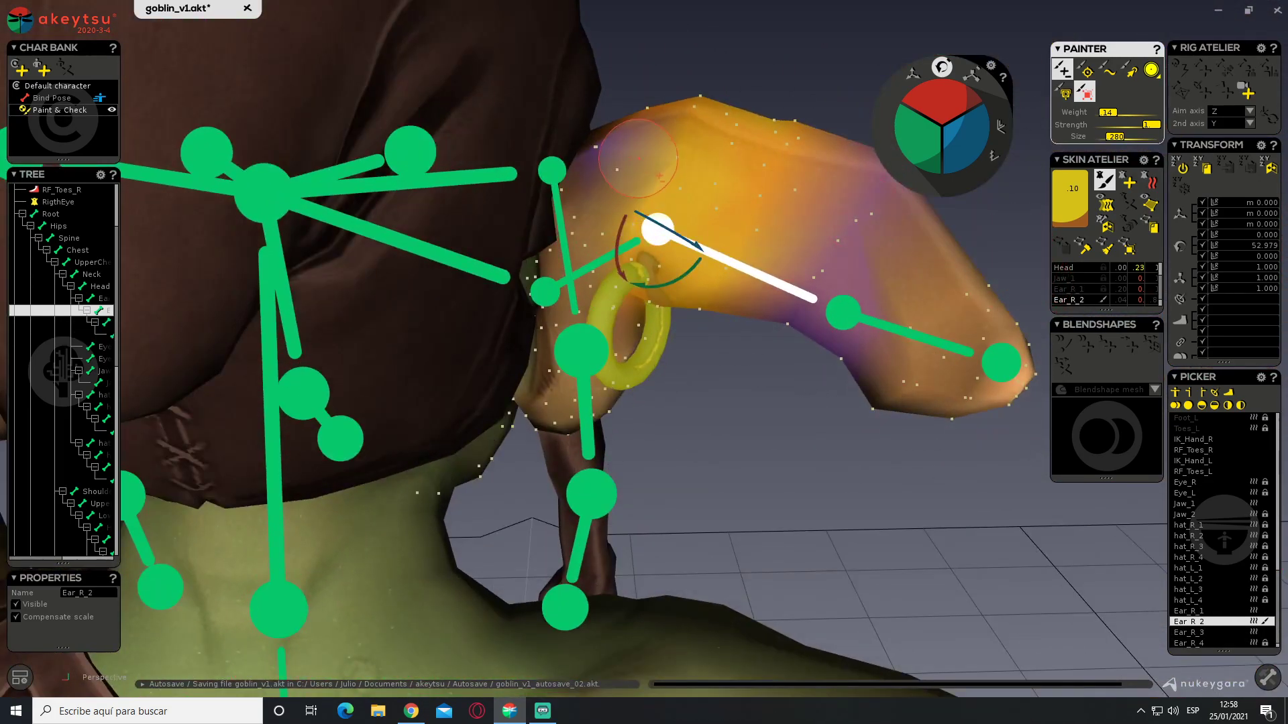
left_click_drag(607, 151, 361, 98, "alt")
middle_click_drag(560, 153, 473, 136, "alt")
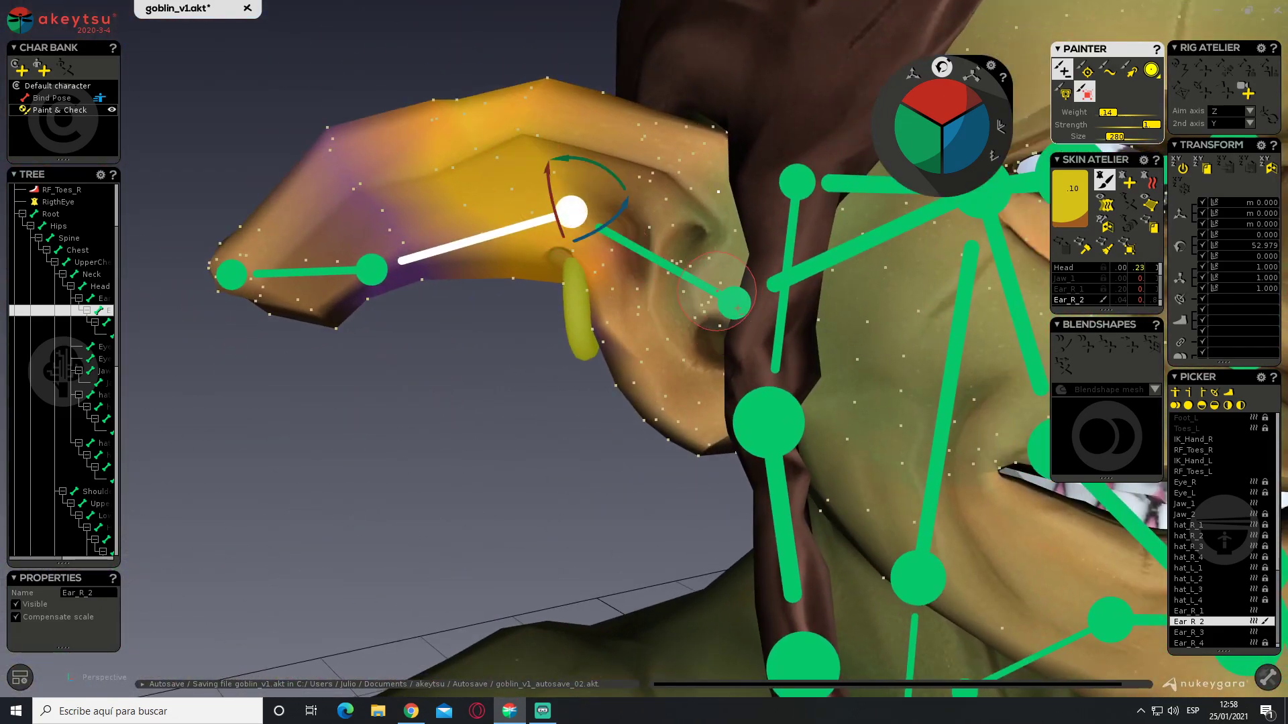
middle_click_drag(392, 283, 540, 273, "alt")
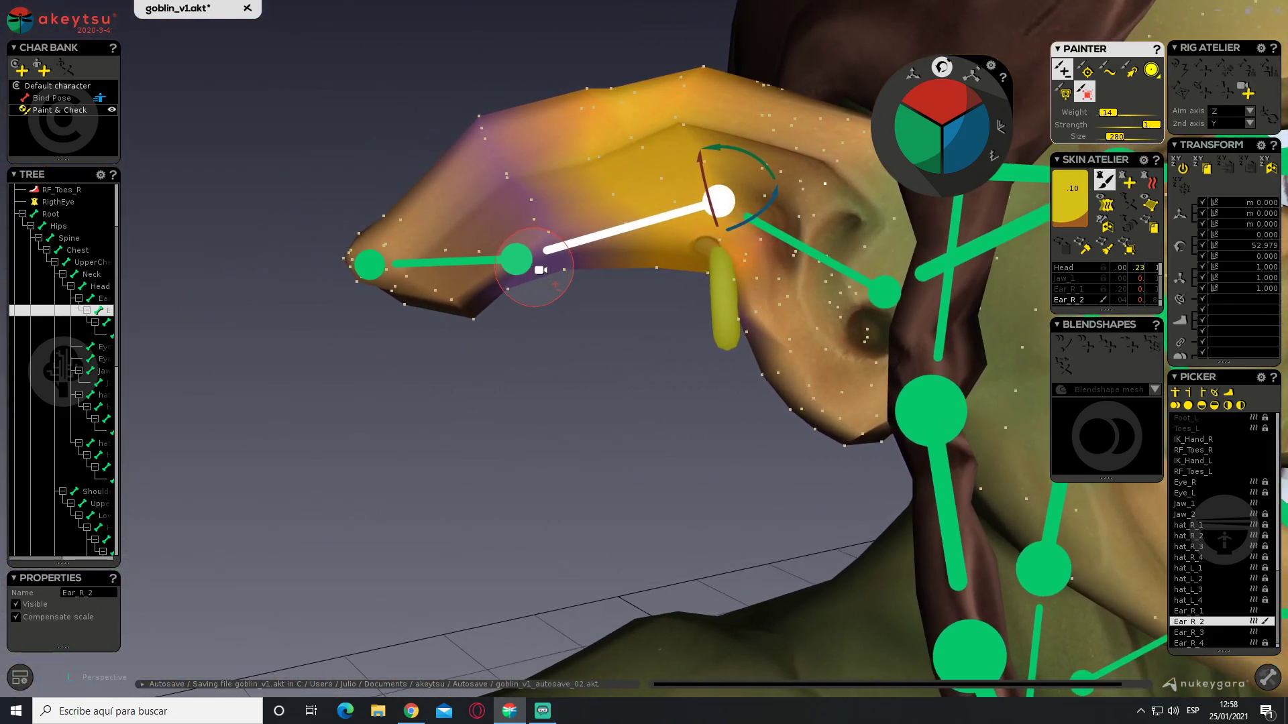
Leave weight painting and rotate Ear_R_2 back upward to about -8.3 degrees
left_click(1103, 183)
mouse_move(749, 153)
left_mouse_down()
mouse_move(767, 183)
mouse_move(746, 127)
mouse_move(747, 167)
left_mouse_up()
middle_click_drag(583, 151, 619, 270, "alt")
left_click_drag(776, 274, 815, 301)
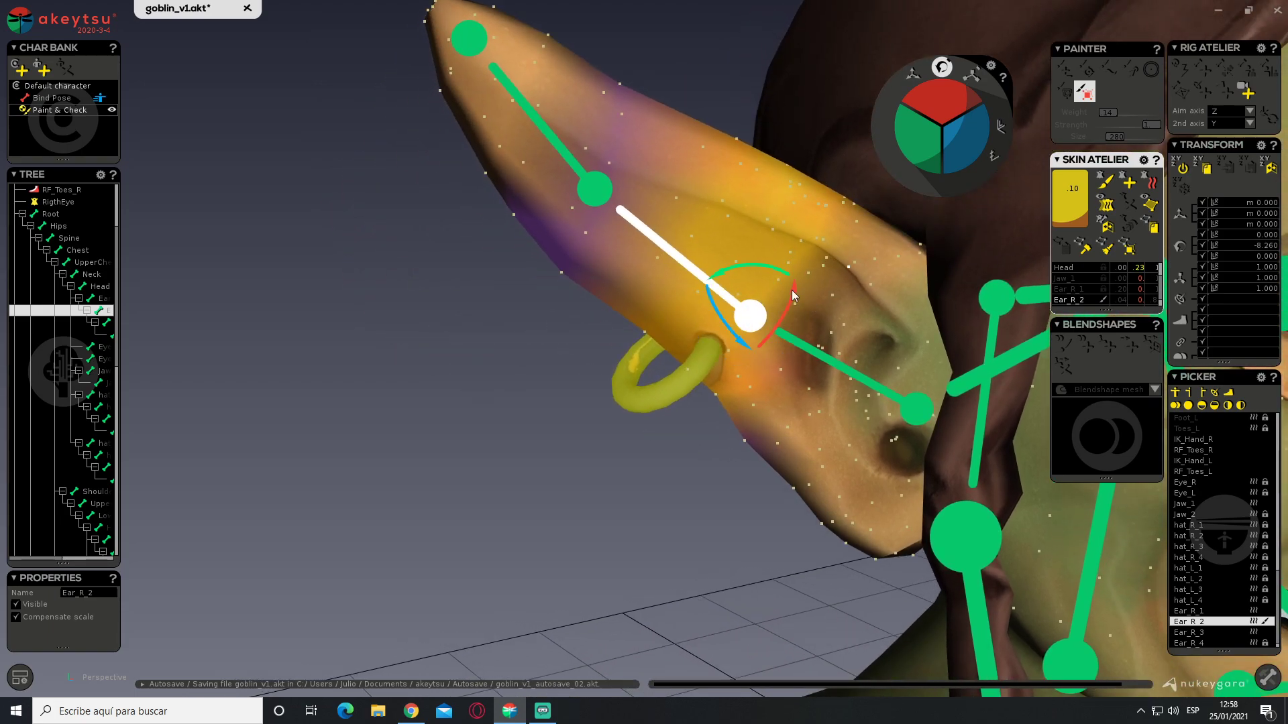
middle_click_drag(802, 295, 835, 393, "alt")
Rotate Ear_R_3 by about 81 degrees to bend the ear tip downward
left_click(643, 297)
left_click_drag(607, 238, 610, 299)
left_click_drag(737, 323, 767, 307, "alt")
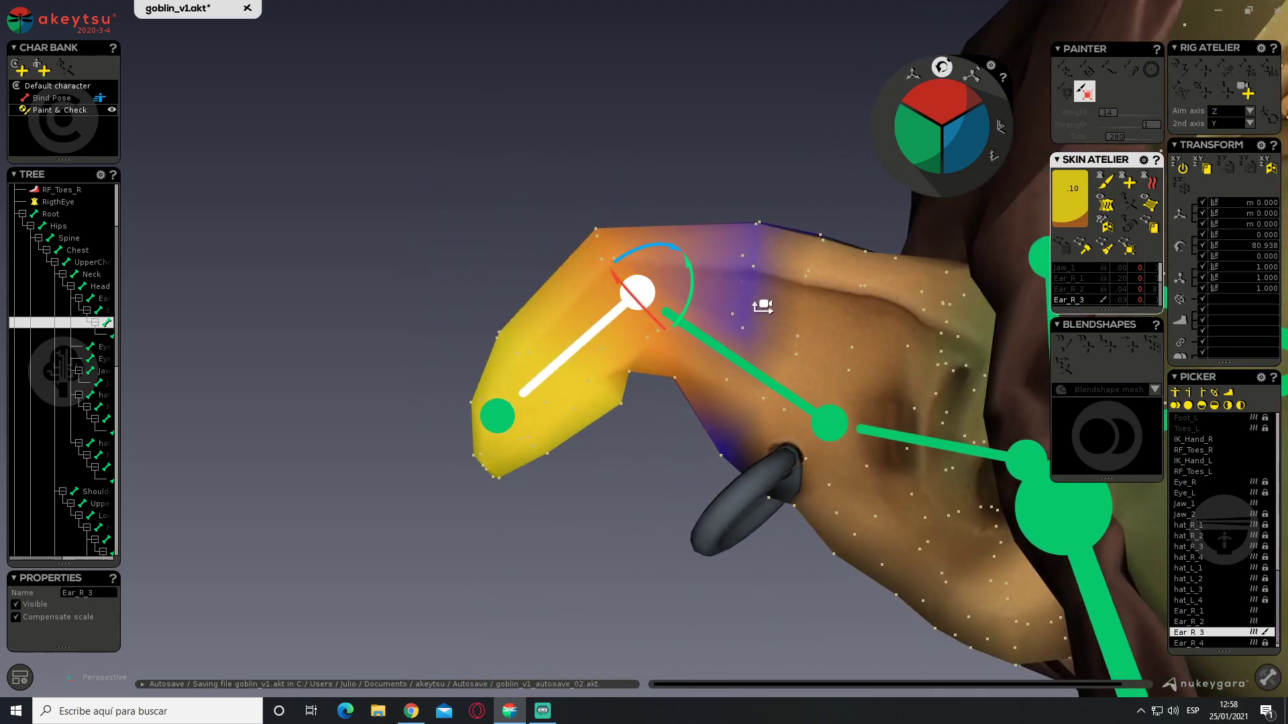
middle_click_drag(767, 308, 727, 259, "alt")
scroll(897, 275, "up", 1)
Paint Ear_R_3's weights along the underside crease of the ear to smooth the bend
left_click(1105, 180)
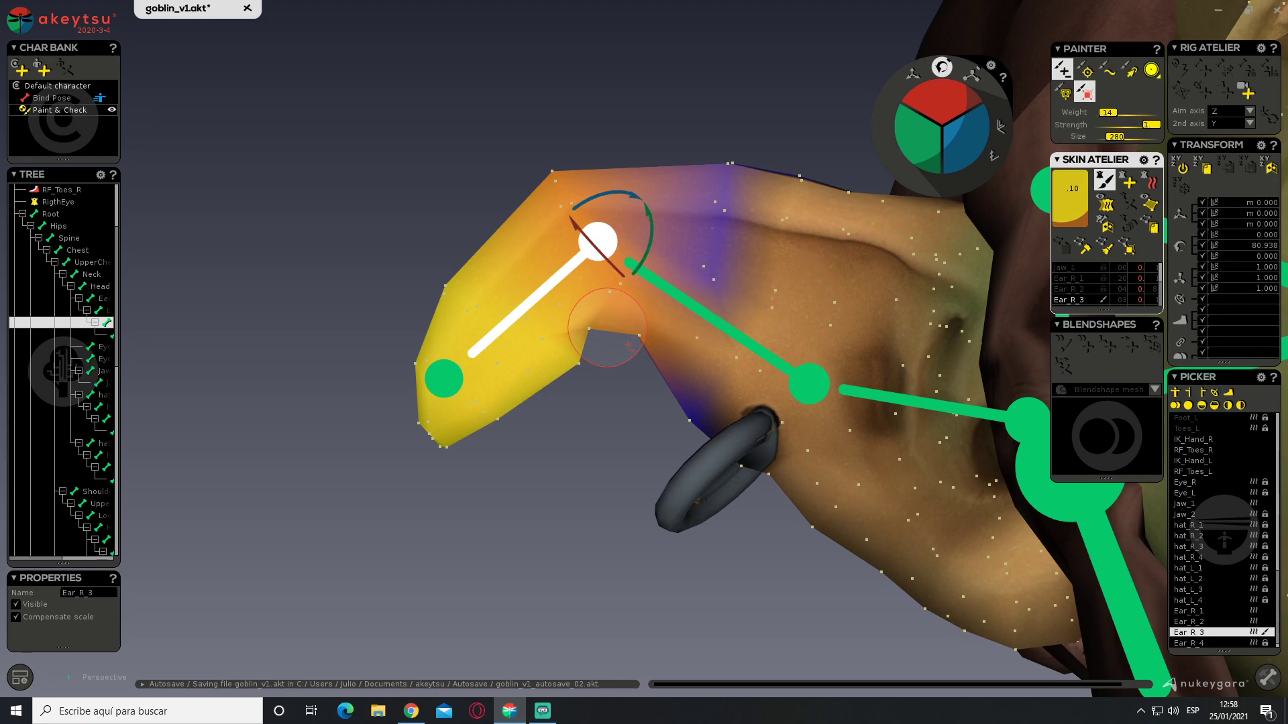
left_click(599, 338)
right_click(568, 344)
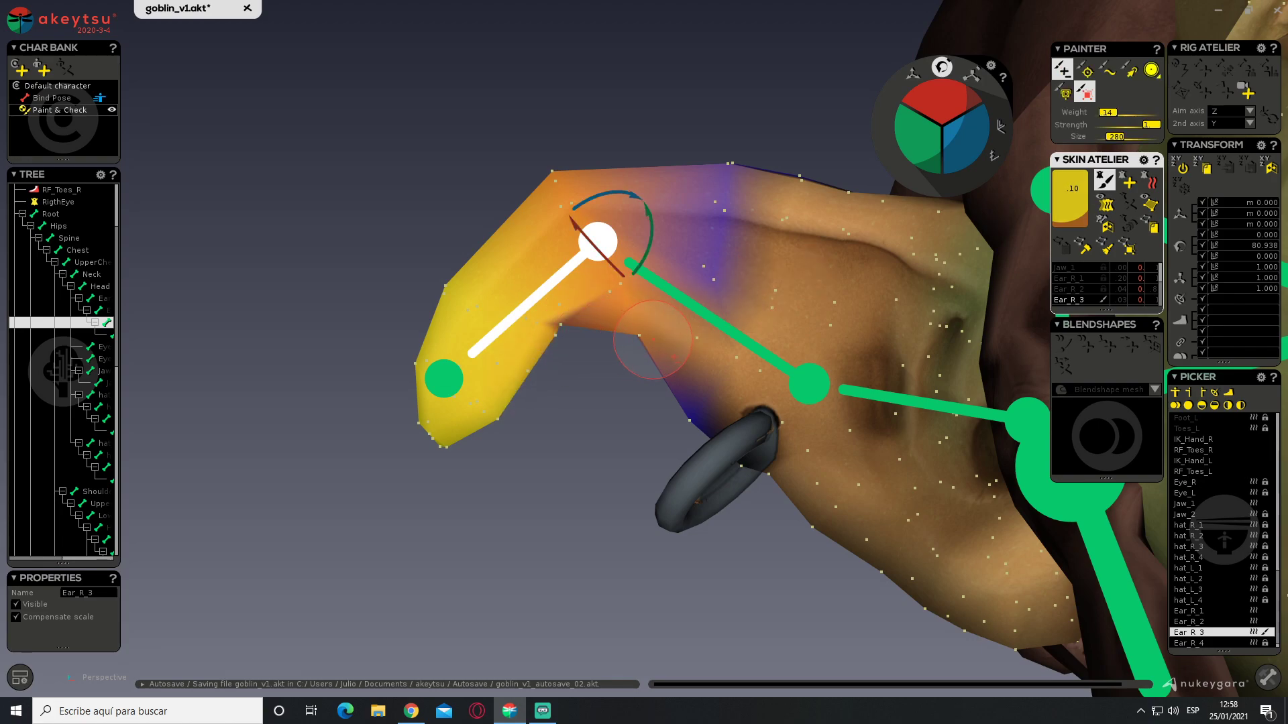
mouse_move(617, 347)
left_mouse_down("alt")
mouse_move(603, 300)
mouse_move(560, 310)
mouse_move(756, 415)
mouse_move(607, 352)
mouse_move(919, 437)
mouse_move(912, 409)
left_mouse_up("alt")
left_click_drag(588, 348, 616, 344, "alt")
left_click_drag(694, 328, 515, 337, "alt")
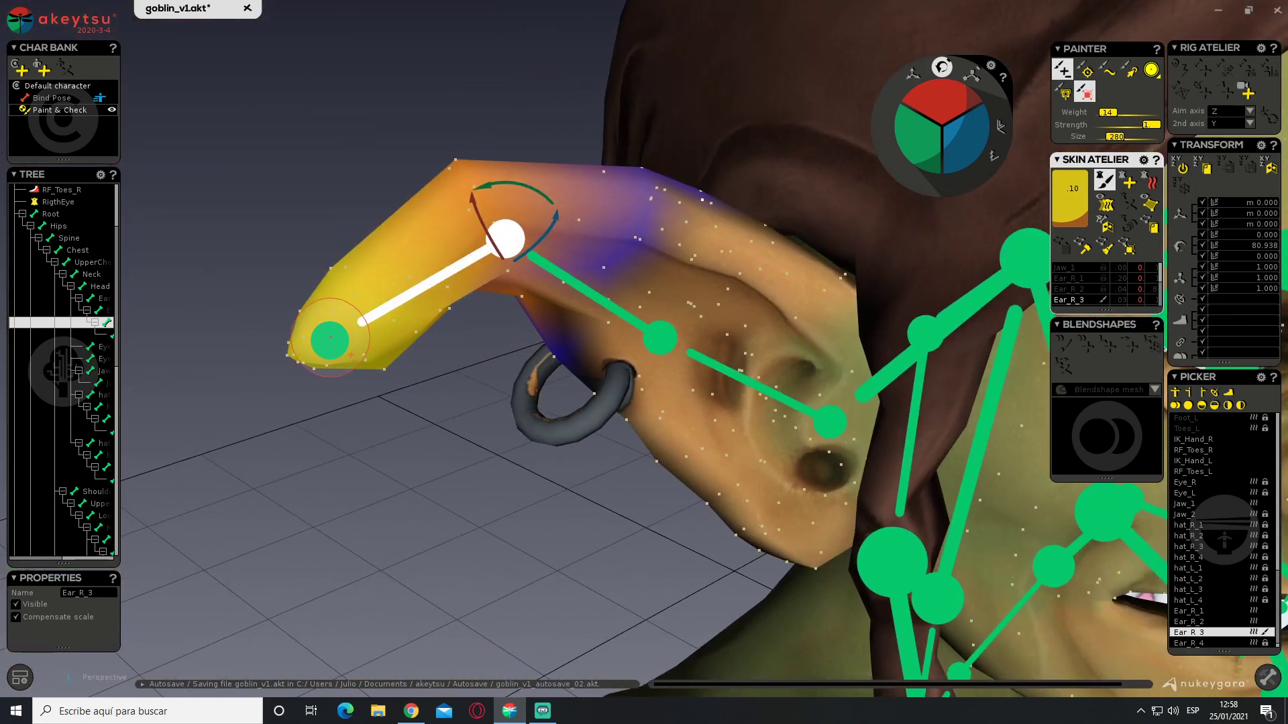
Paint Ear_R_2's weights along the ear's underside crease next to the Ear_R_3 joint, on the front and back
left_click(654, 336)
scroll(654, 335, "up", 1)
mouse_move(466, 307)
left_mouse_down("alt")
mouse_move(466, 273)
mouse_move(445, 273)
left_mouse_up("alt")
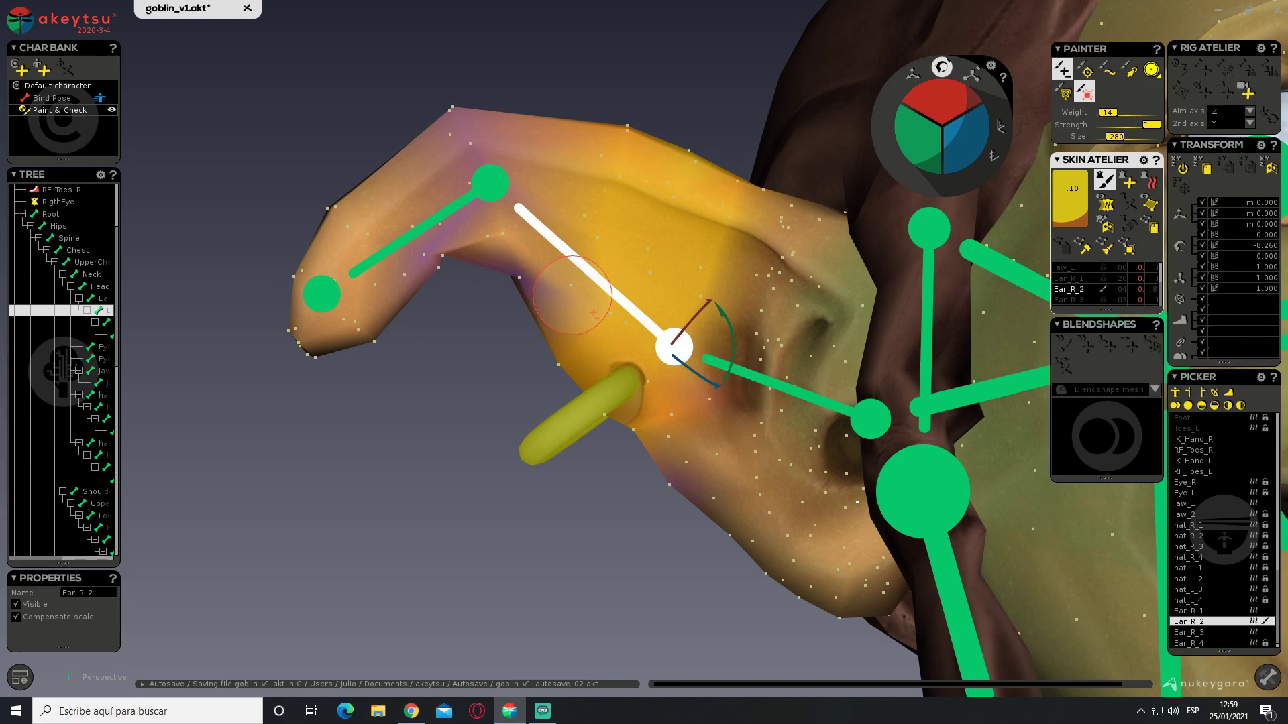
key("ctrl+z")
key("alt+Tab")
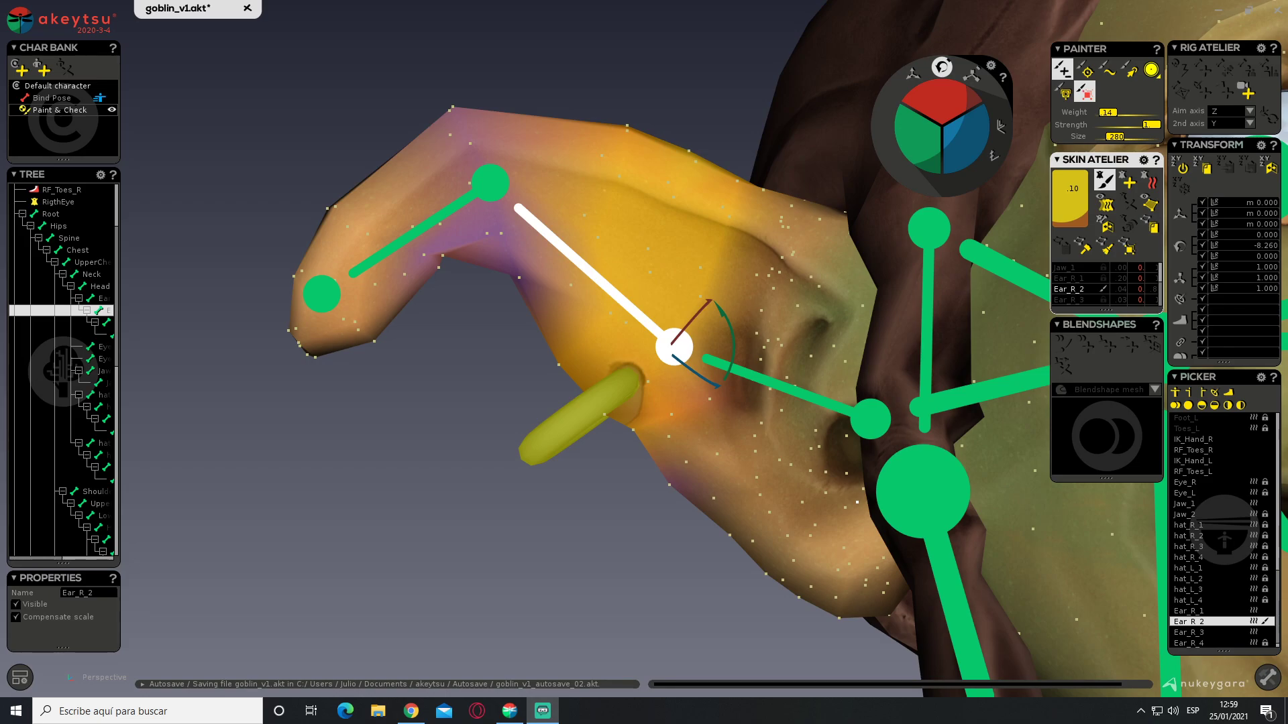
left_click(330, 238)
left_click_drag(258, 147, 397, 228, "alt")
middle_click_drag(402, 231, 684, 275)
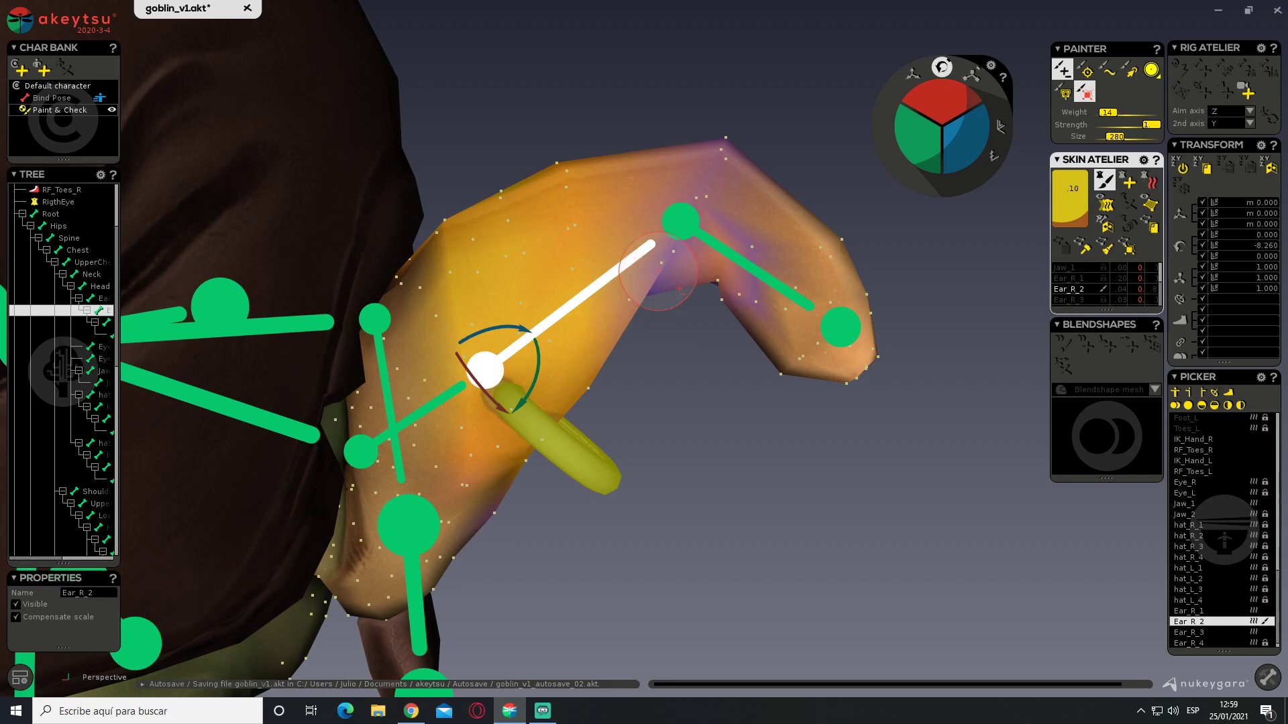
key("alt+Tab")
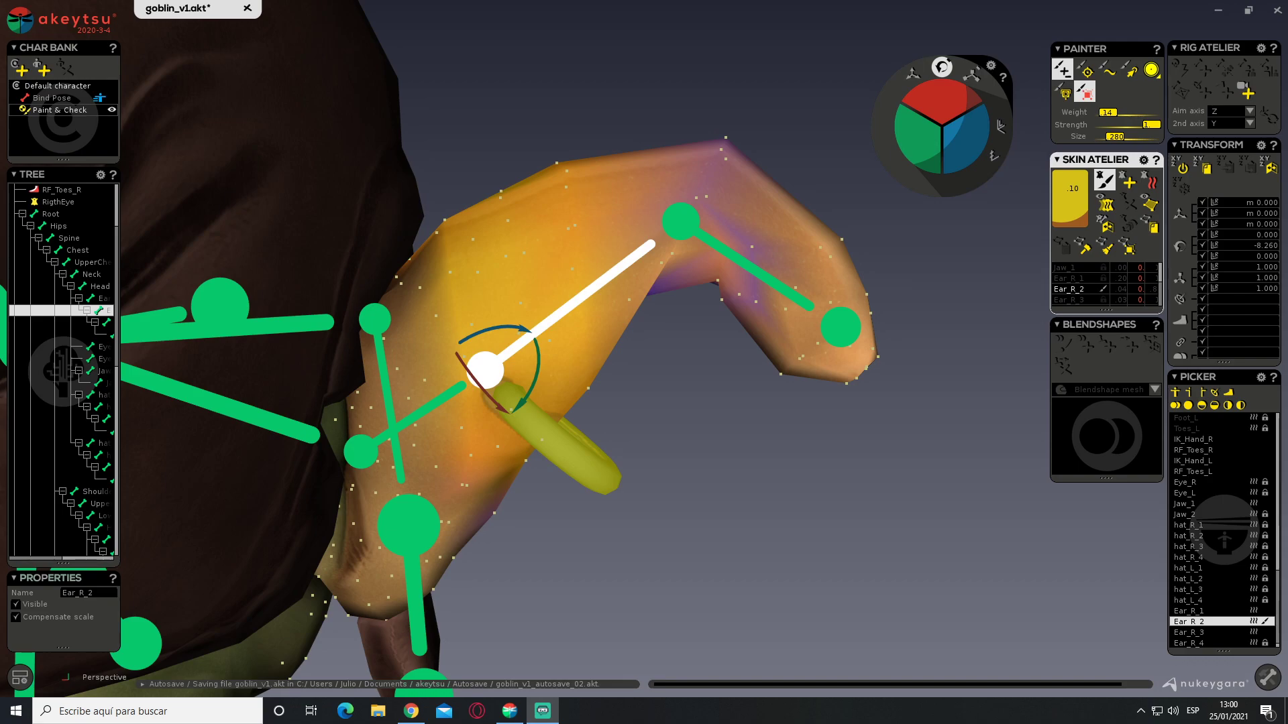
Select Ear_R_4 and paint its influence onto the ear tip from both sides
middle_click_drag(888, 425, 494, 233)
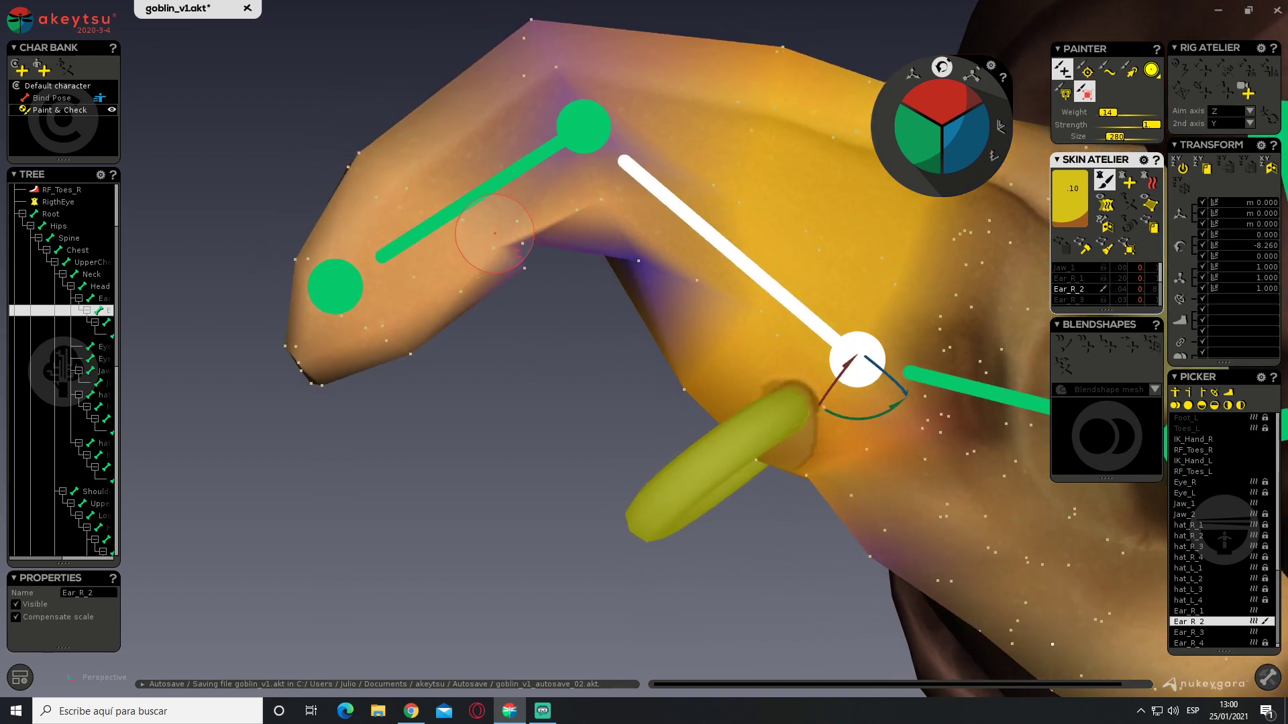
mouse_move(517, 276)
middle_mouse_down()
mouse_move(480, 275)
mouse_move(375, 400)
middle_mouse_up()
left_click(379, 400)
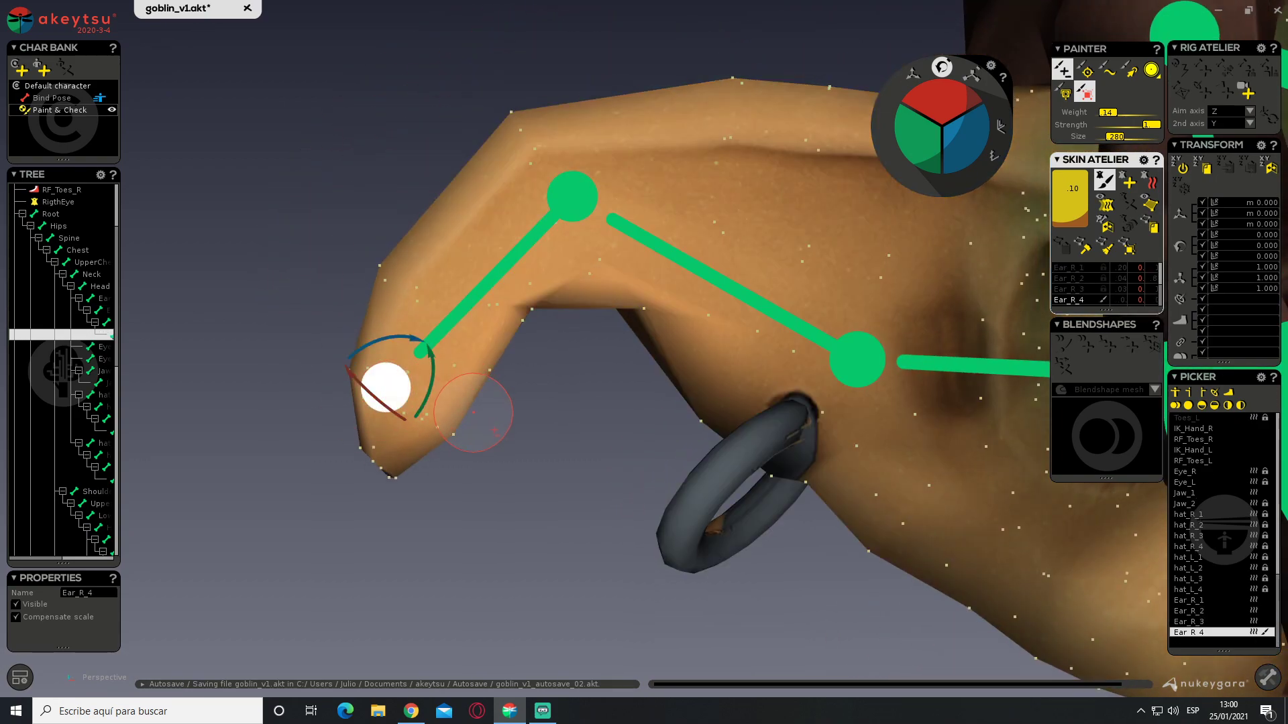
mouse_move(474, 412)
left_mouse_down()
mouse_move(389, 385)
mouse_move(376, 355)
mouse_move(381, 280)
left_mouse_up()
middle_click_drag(541, 362, 262, 392)
mouse_move(261, 393)
left_mouse_down()
mouse_move(215, 365)
mouse_move(422, 407)
left_mouse_up()
mouse_move(563, 376)
middle_mouse_down()
mouse_move(224, 419)
mouse_move(86, 365)
mouse_move(368, 316)
mouse_move(532, 339)
mouse_move(503, 357)
mouse_move(503, 287)
middle_mouse_up()
Leave weight painting, rotate Ear_R_3 back to straighten the tip, and bend Ear_R_2 slightly downward
left_click(547, 178)
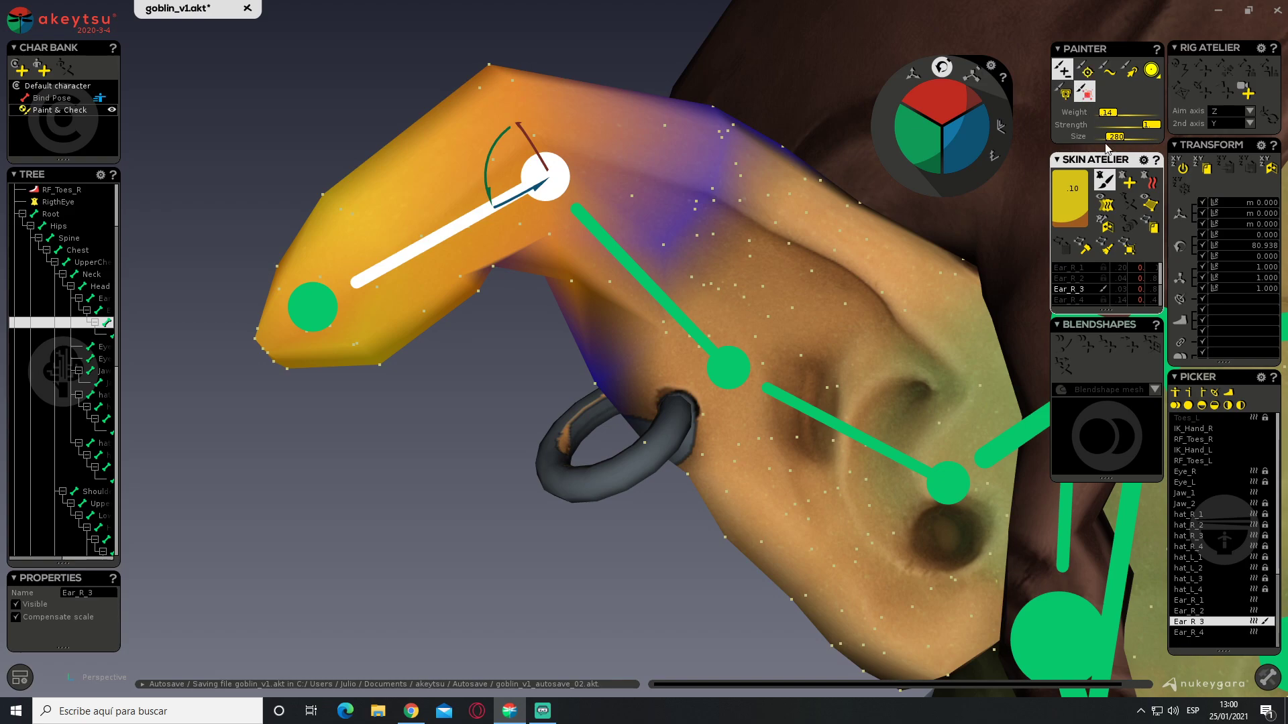
middle_click_drag(487, 185, 507, 202)
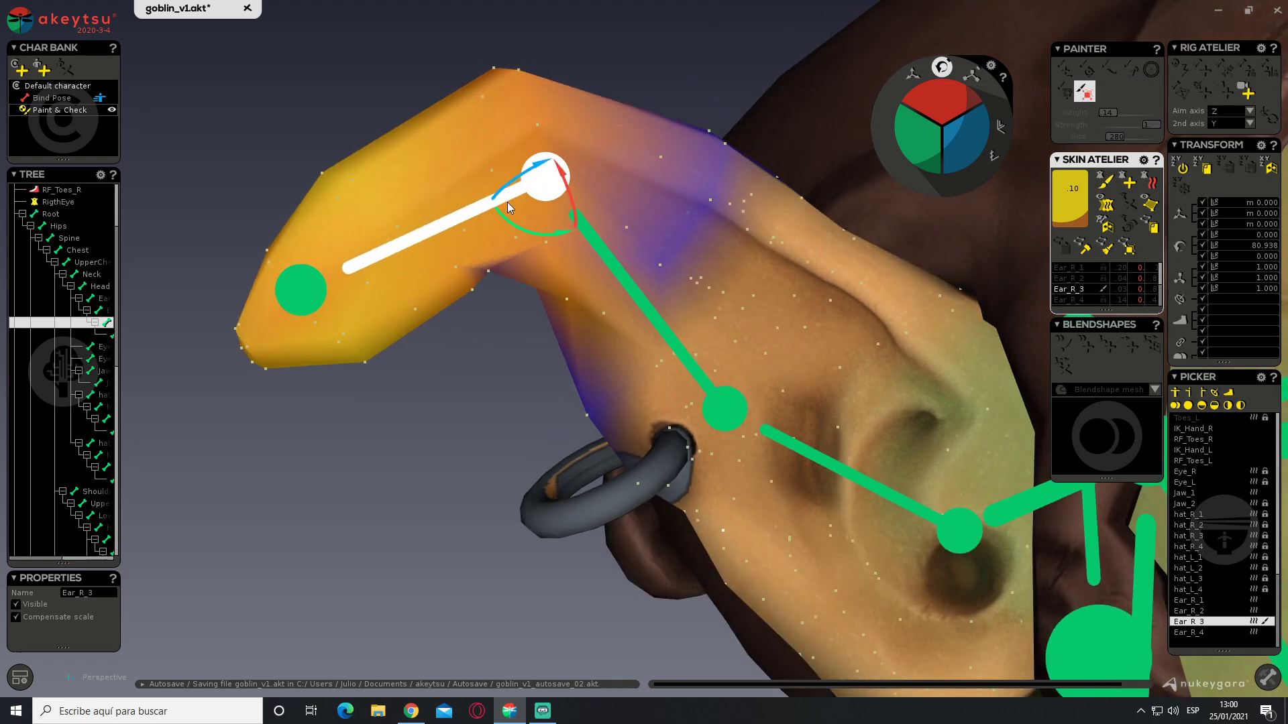
left_click_drag(537, 235, 495, 202)
left_click(734, 404)
scroll(724, 393, "down", 4)
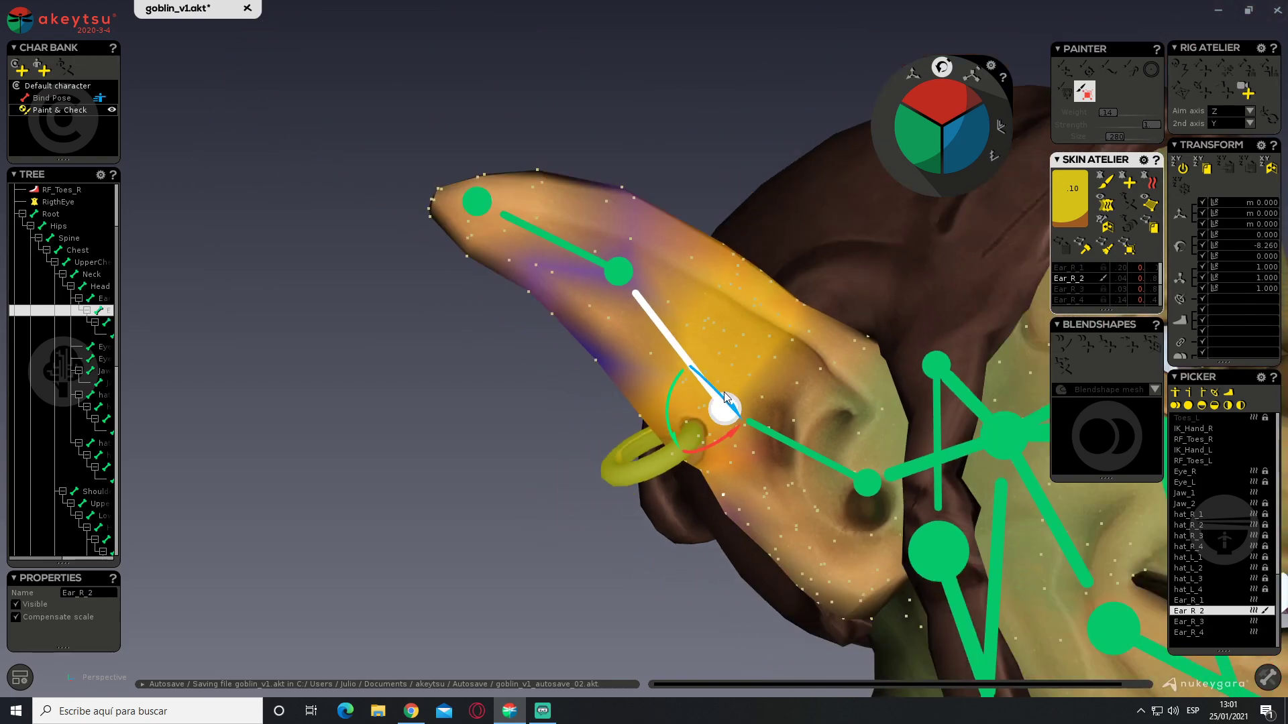
left_click_drag(663, 401, 672, 439)
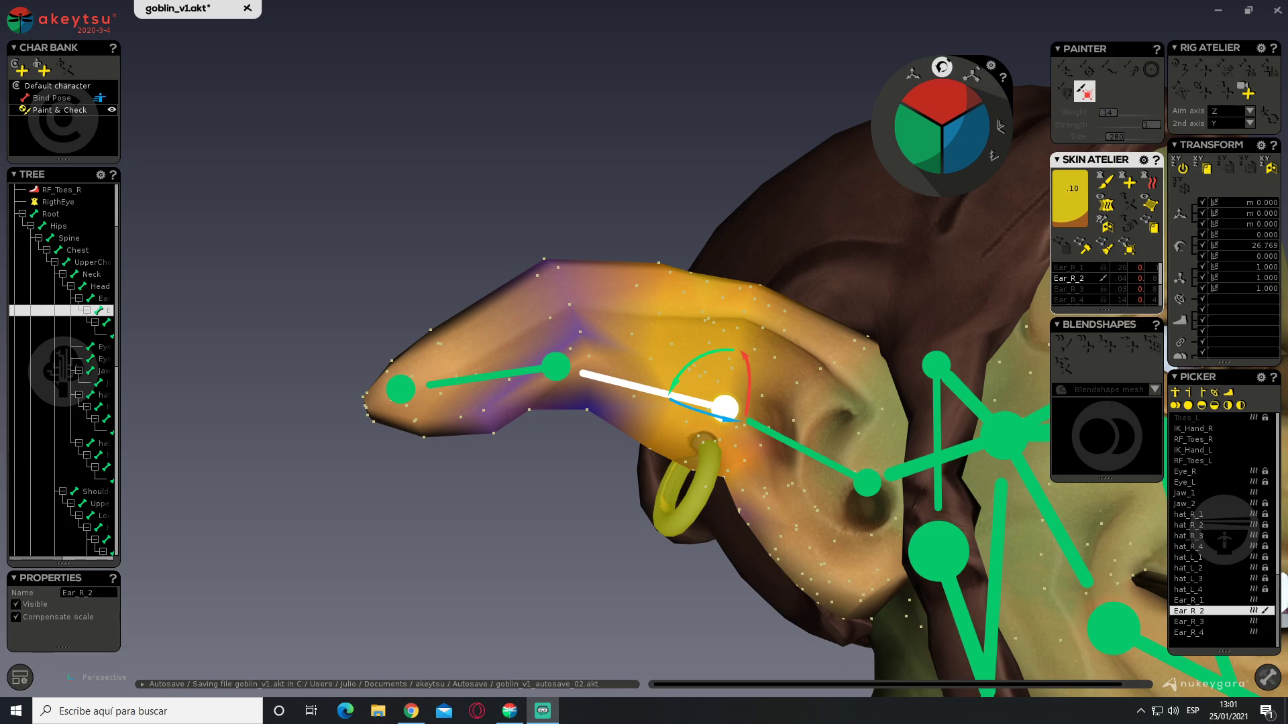
middle_click_drag(630, 397, 597, 314, "alt")
left_click_drag(597, 313, 552, 342, "alt")
left_click_drag(480, 247, 478, 236)
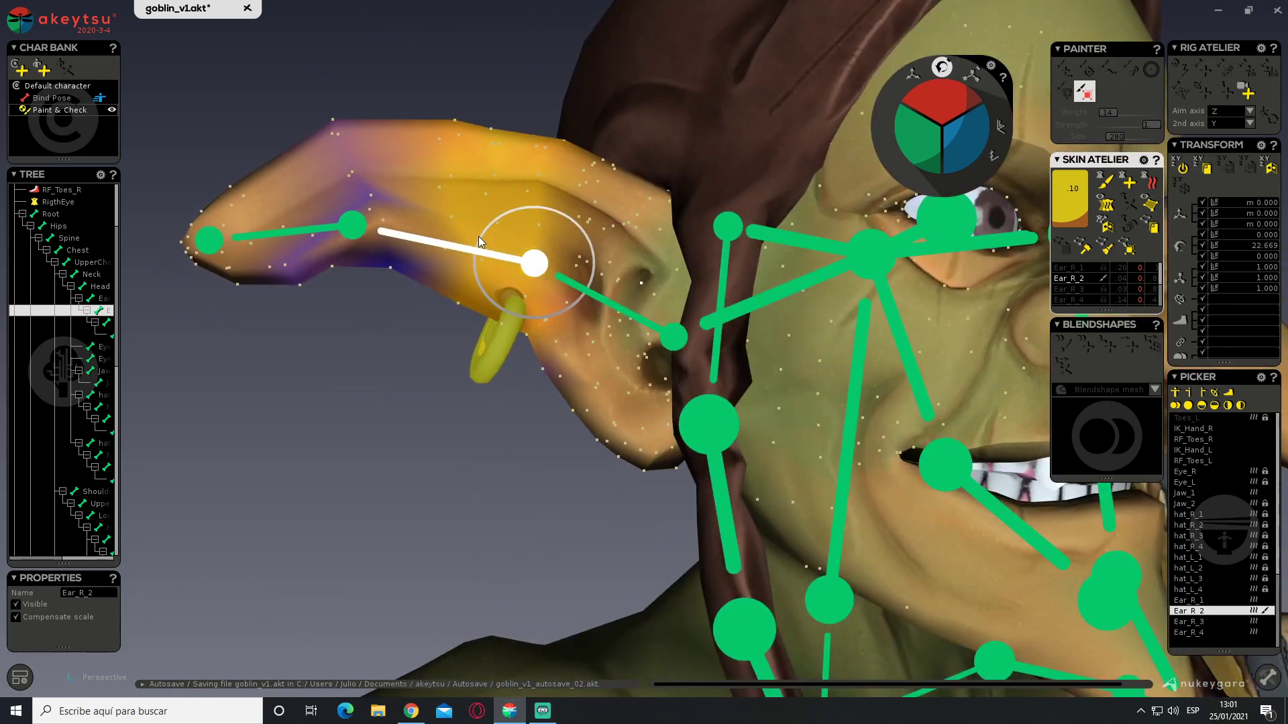
Rotate Ear_R_3 to test the tip, and rotate Ear_R_1 to about 52.7 degrees to test the ear base
left_click(356, 213)
left_click_drag(393, 172, 402, 197)
middle_click_drag(844, 320, 668, 268, "alt")
left_click_drag(668, 269, 409, 255, "alt")
middle_click_drag(409, 254, 640, 272)
left_click(674, 308)
scroll(608, 312, "up", 3)
left_click_drag(642, 269, 565, 282)
mouse_move(565, 282)
middle_mouse_down()
mouse_move(603, 275)
mouse_move(590, 259)
mouse_move(631, 224)
mouse_move(601, 267)
middle_mouse_up()
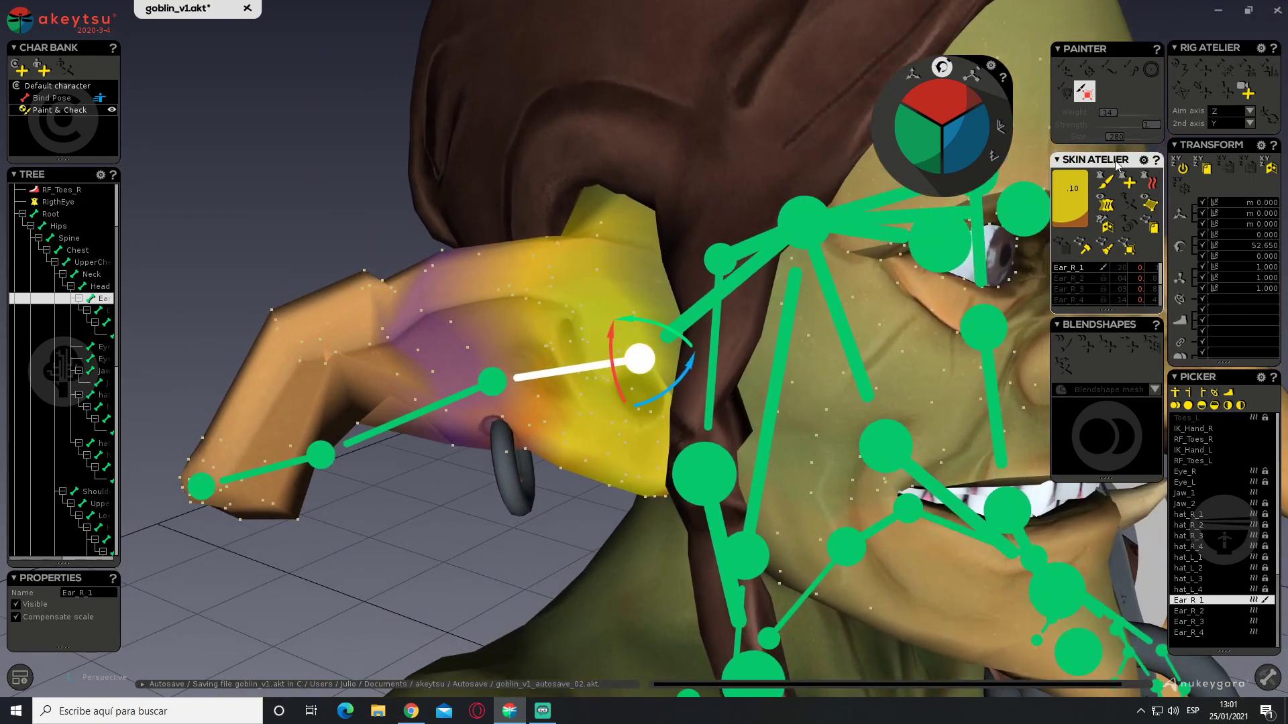
Paint Ear_R_1's weights around the ear base and the back of the lobe
left_click(1105, 180)
scroll(609, 167, "up", 2)
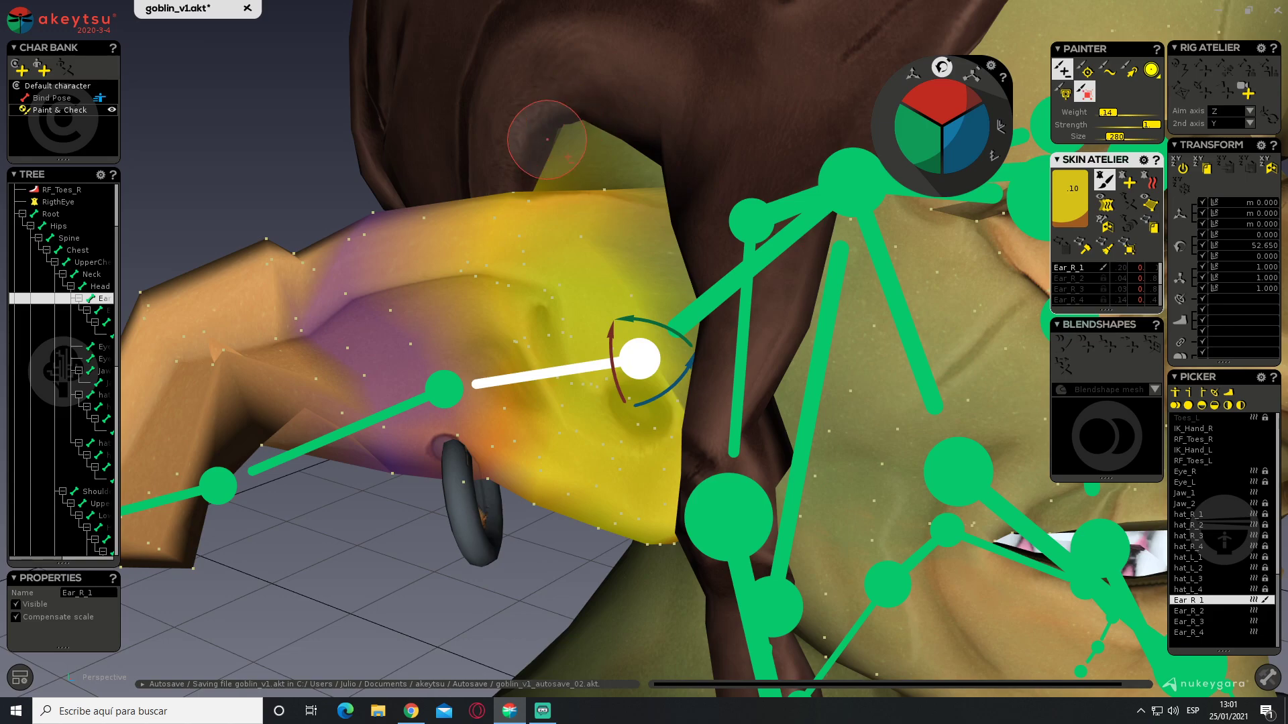
middle_click_drag(584, 111, 646, 197)
mouse_move(738, 266)
middle_mouse_down()
mouse_move(725, 250)
mouse_move(739, 301)
middle_mouse_up()
mouse_move(738, 302)
middle_mouse_down()
mouse_move(718, 267)
mouse_move(745, 335)
mouse_move(646, 373)
mouse_move(704, 443)
middle_mouse_up()
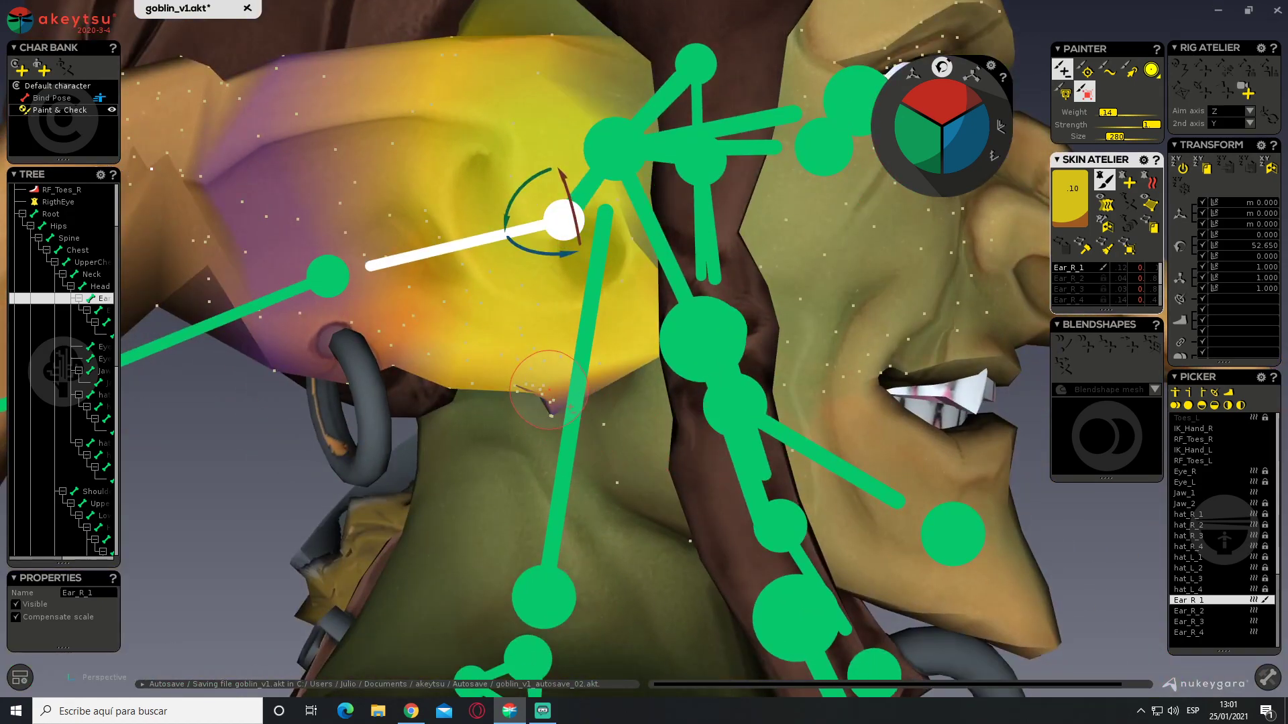
middle_click_drag(606, 395, 604, 335)
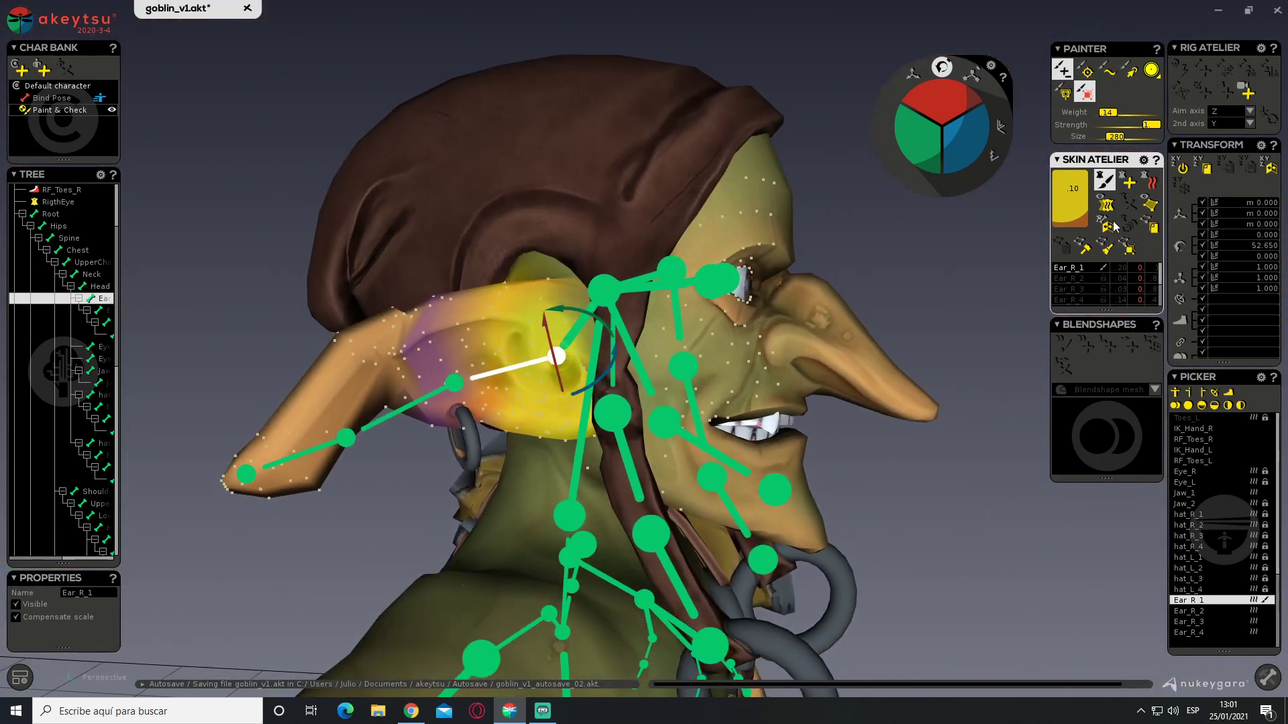
Select Ear_R_2 and paint its weights around the bump on the bent ear's upper edge
left_click(1106, 187)
scroll(375, 311, "up", 3)
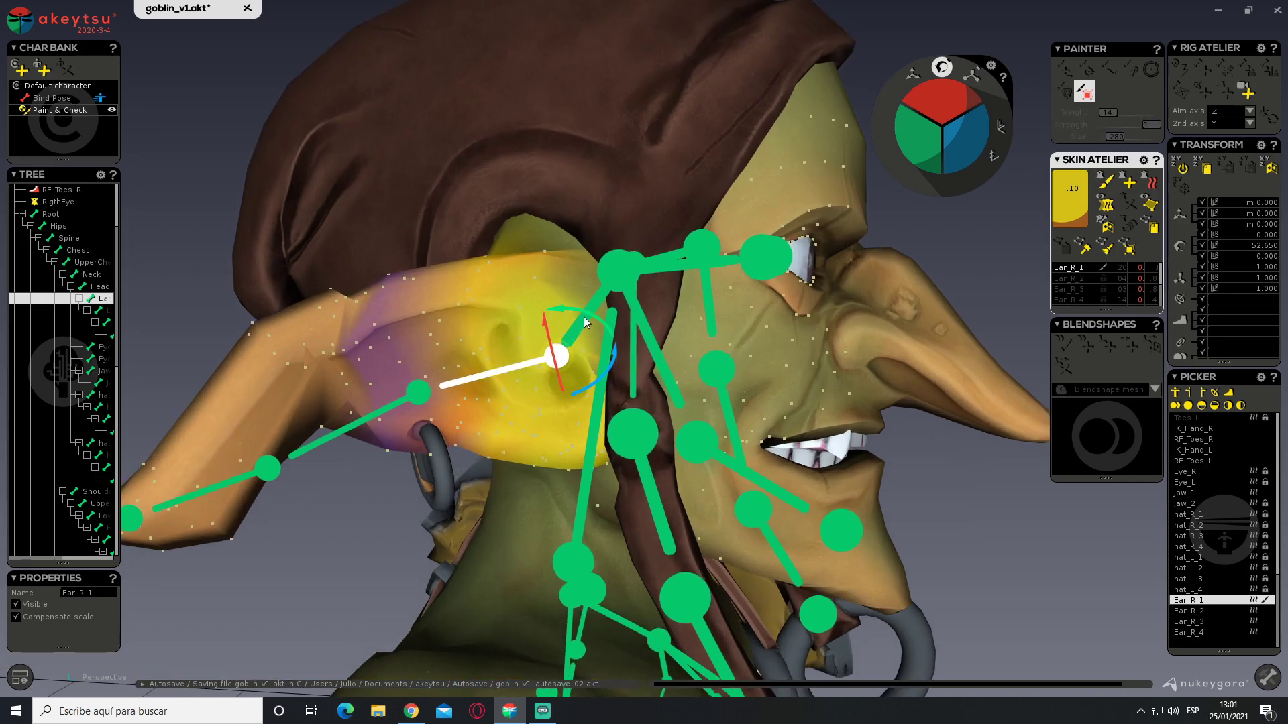
middle_click_drag(435, 287, 622, 307)
left_click_drag(622, 307, 664, 351)
middle_click_drag(664, 352, 689, 218)
left_click(459, 368)
scroll(627, 287, "up", 2)
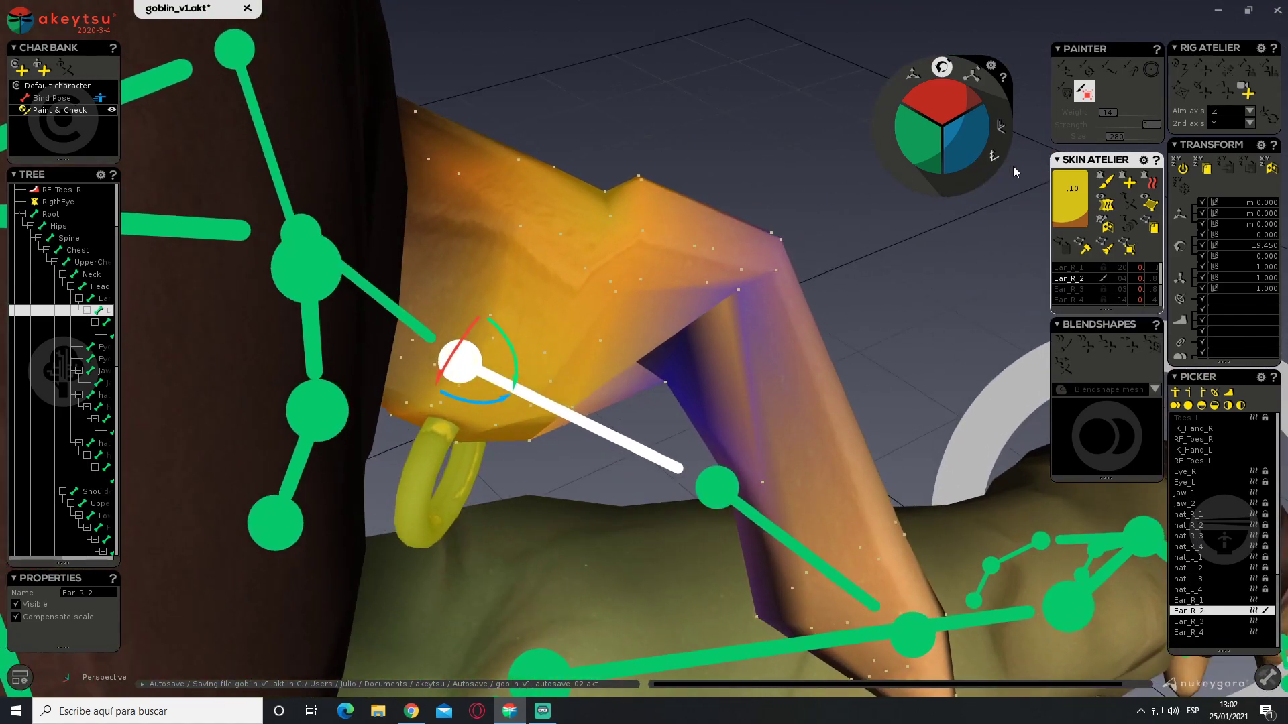
left_click(1102, 186)
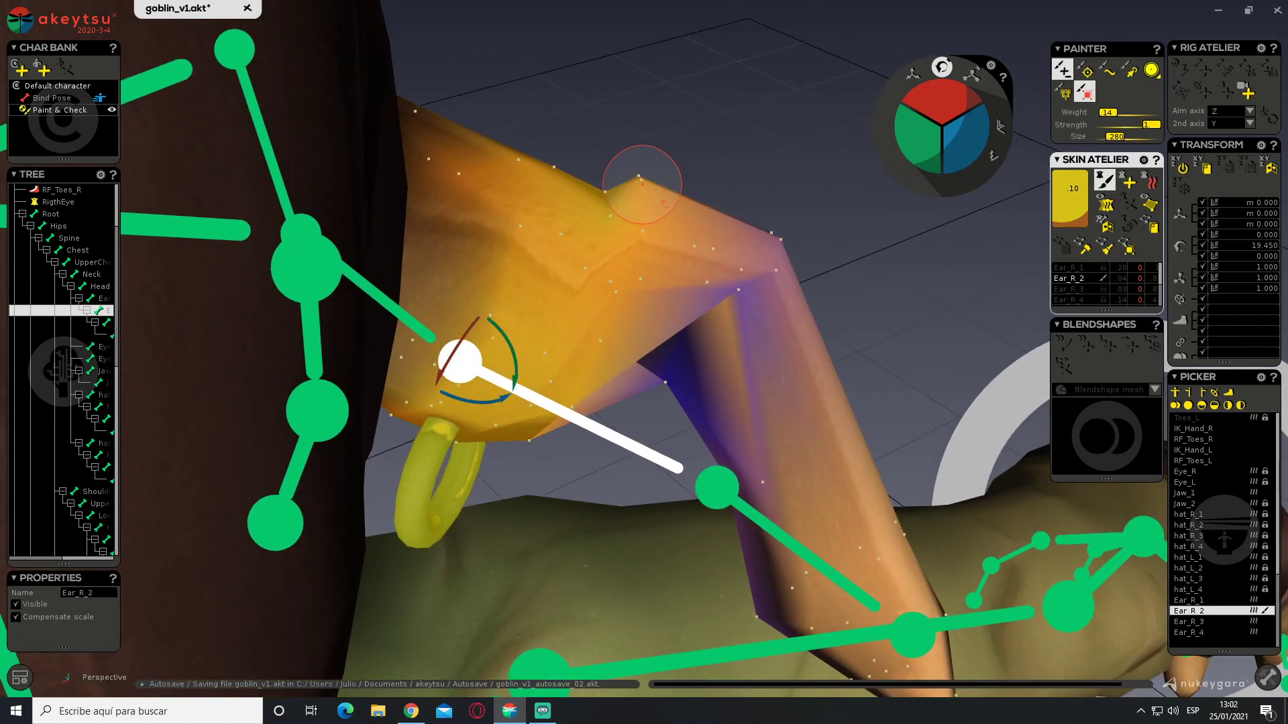
mouse_move(644, 189)
middle_mouse_down()
mouse_move(753, 267)
mouse_move(770, 316)
mouse_move(461, 130)
mouse_move(373, 181)
mouse_move(465, 229)
mouse_move(369, 295)
mouse_move(343, 272)
middle_mouse_up()
left_click(364, 268)
mouse_move(465, 314)
middle_mouse_down()
mouse_move(489, 291)
mouse_move(570, 300)
mouse_move(728, 285)
middle_mouse_up()
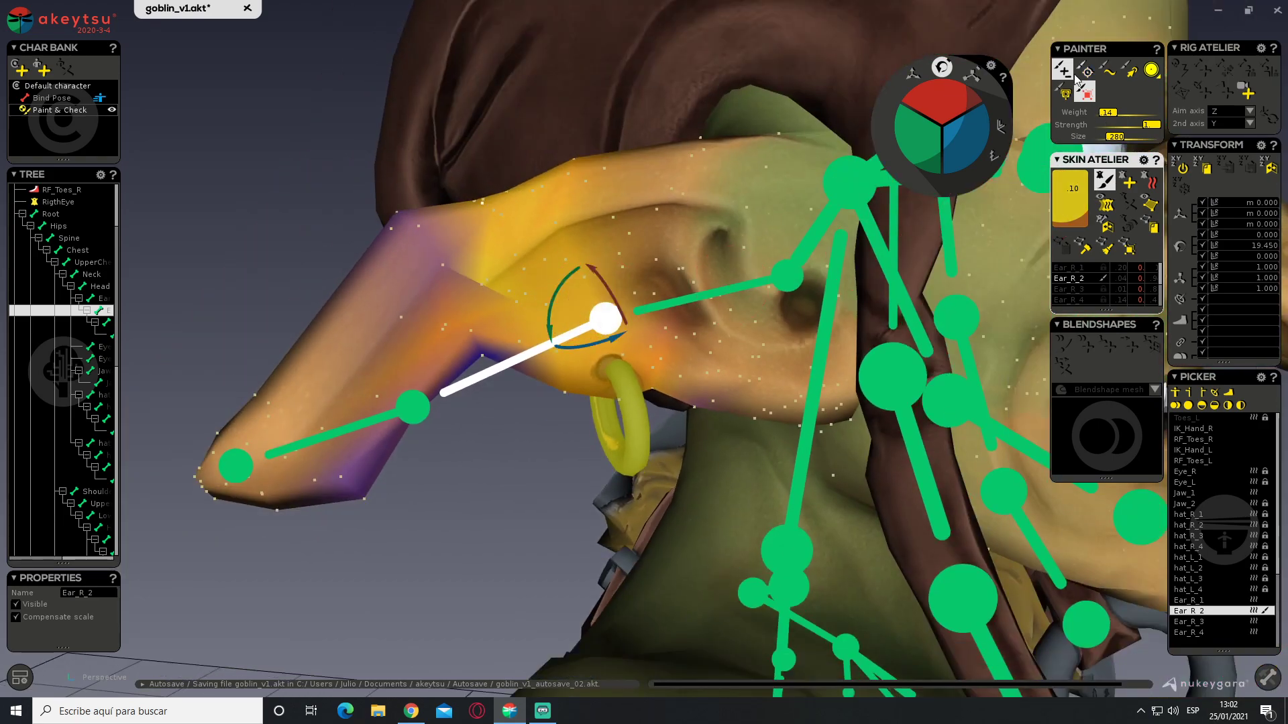
Leave weight painting and rotate Ear_R_3 to about 36 degrees to test the ear tip's bend
left_click(1105, 178)
scroll(544, 283, "down", 3)
middle_click_drag(544, 283, 468, 294)
left_click_drag(599, 267, 642, 274)
key("ctrl+z")
middle_click_drag(609, 281, 604, 373)
left_click(467, 350)
middle_click_drag(464, 321, 491, 297)
left_click_drag(493, 299, 455, 269)
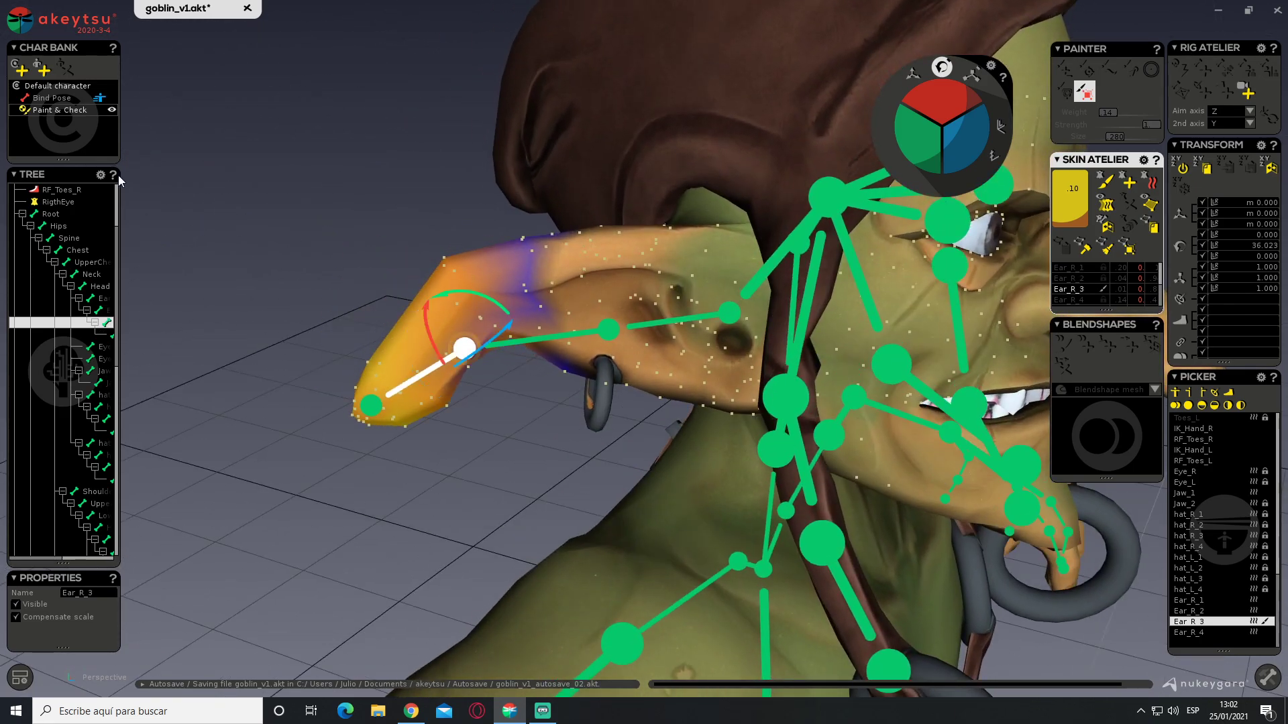
Switch to Bind Pose and back to Paint & Check, and try another rotation of the ear tip joint
left_click(38, 99)
middle_click_drag(462, 188, 304, 155)
left_click(67, 111)
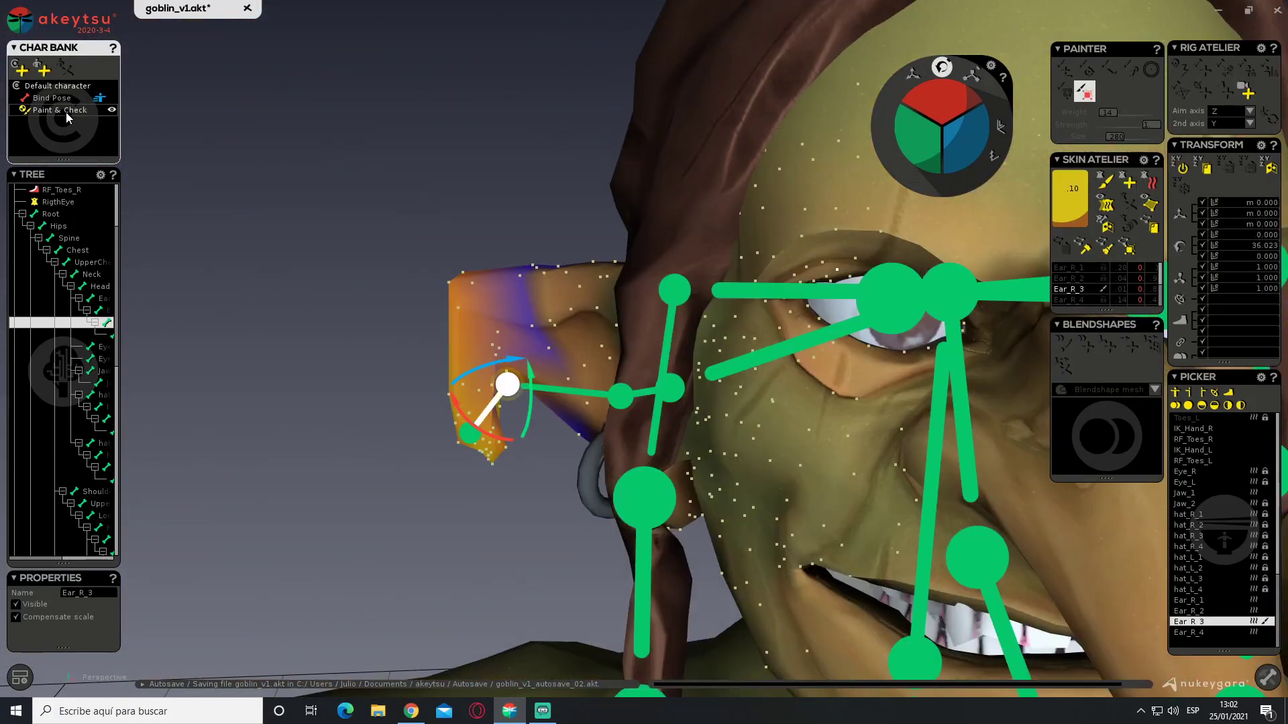
scroll(585, 304, "up", 2)
left_click_drag(547, 397, 538, 447)
Undo the test rotations of the right ear joints step by step
key("ctrl+z")
key("ctrl+z")
key("ctrl+z")
key("ctrl+z")
key("ctrl+z")
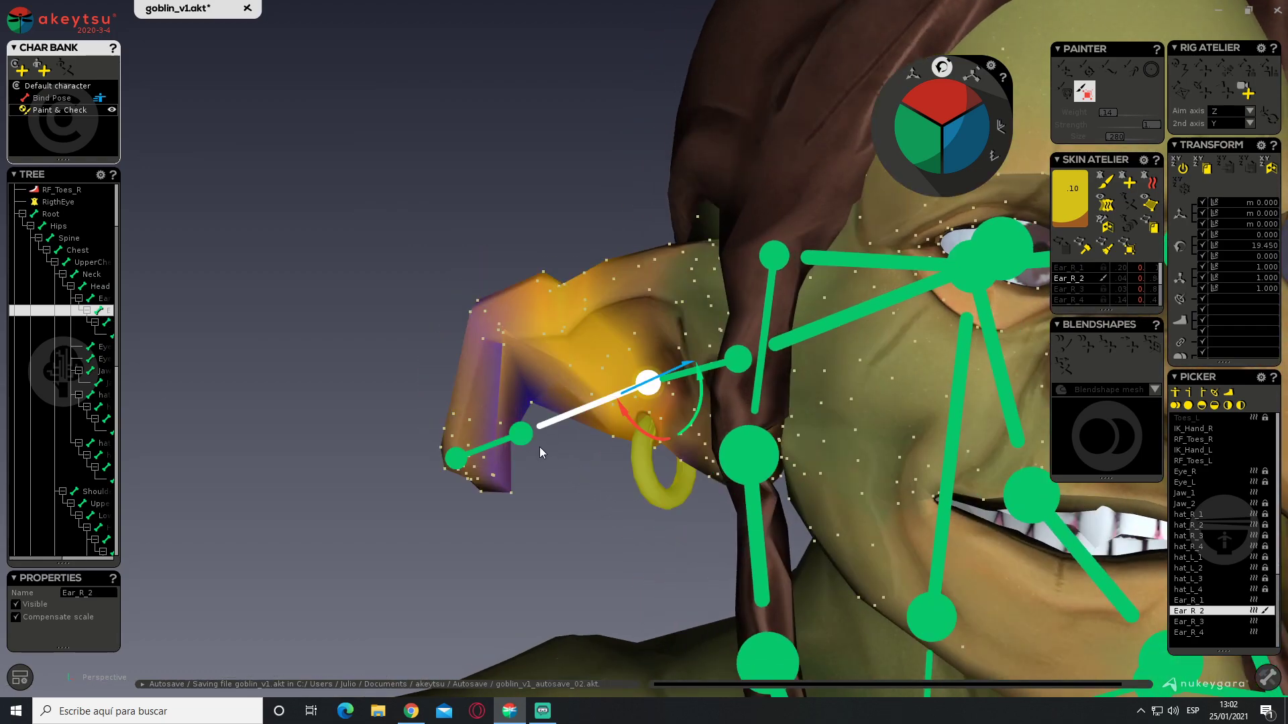
key("Up")
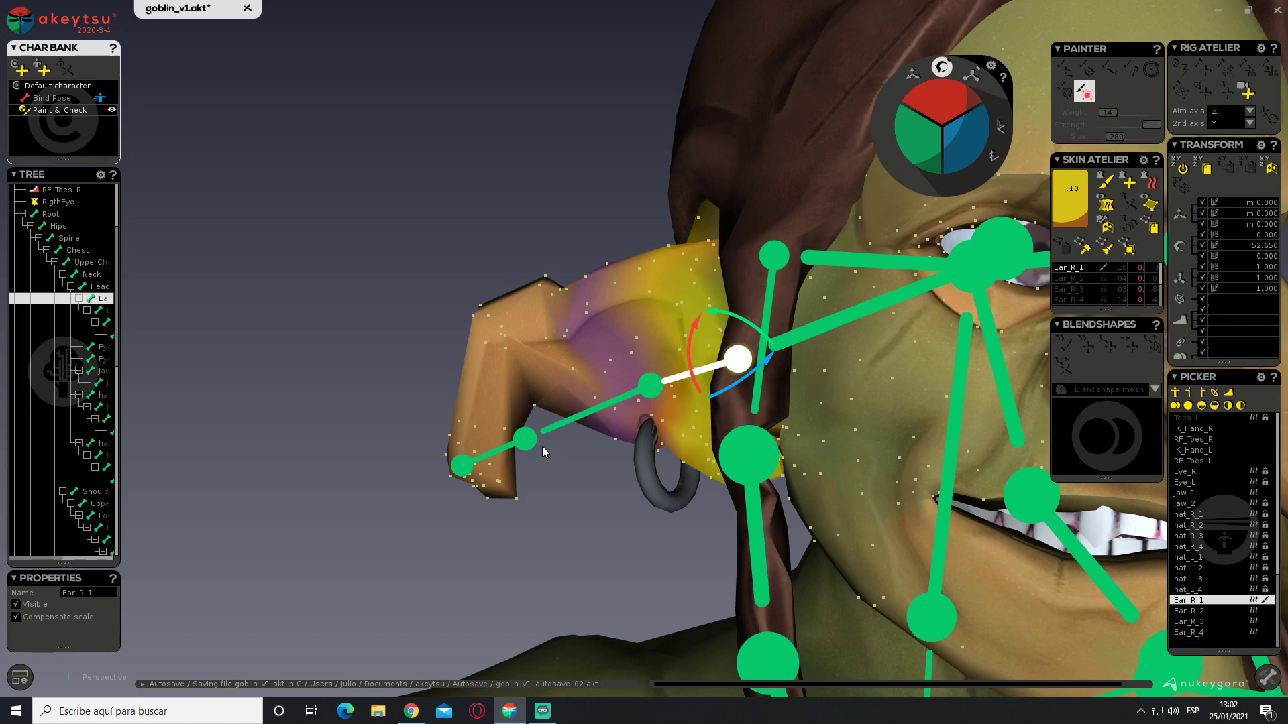
key("ctrl+z")
key("ctrl+z")
key("ctrl+z")
key("ctrl+z")
Examine the influence of Ear_R_2 and Ear_R_1 along the ear and around the earring in weight painting mode
left_click_drag(556, 425, 551, 233, "alt")
left_click(598, 283)
scroll(405, 209, "up", 3)
left_click_drag(434, 251, 440, 221, "alt")
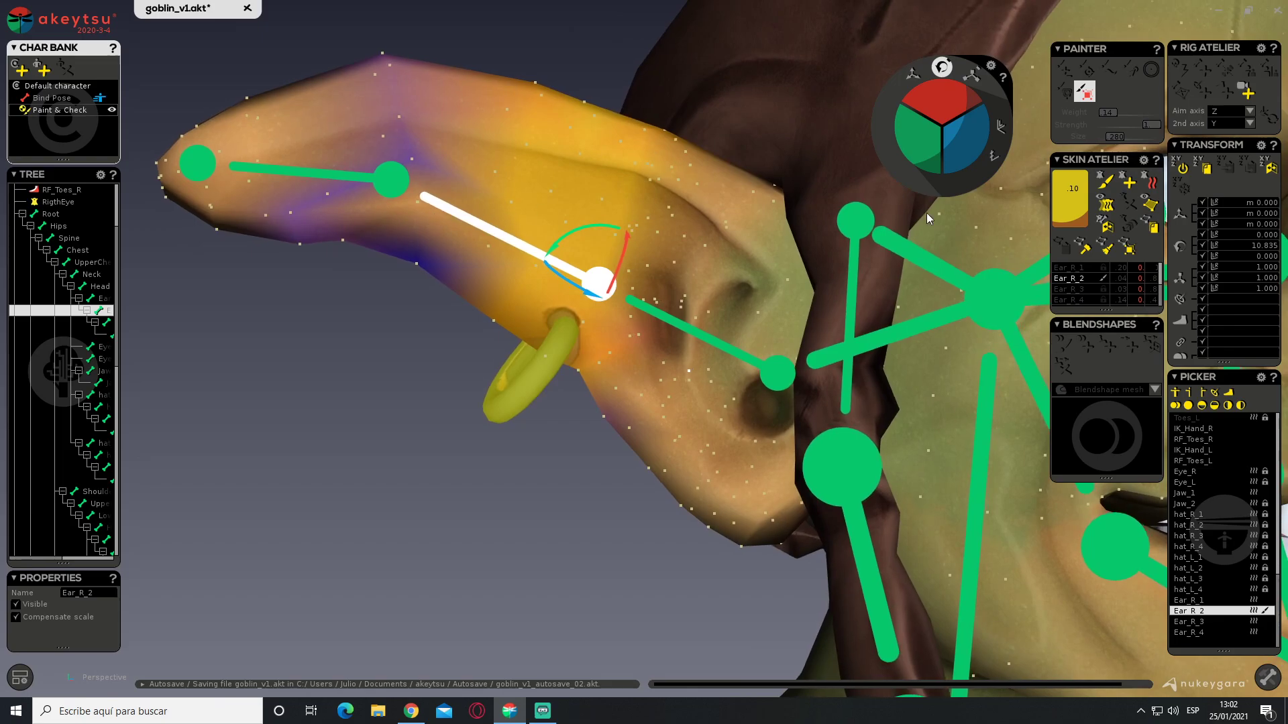
left_click(1108, 182)
mouse_move(511, 288)
left_mouse_down("alt")
mouse_move(554, 279)
mouse_move(507, 299)
left_mouse_up("alt")
scroll(508, 269, "down", 1)
left_click_drag(506, 242, 521, 300, "alt")
mouse_move(487, 149)
left_mouse_down("alt")
mouse_move(756, 199)
mouse_move(831, 155)
mouse_move(656, 127)
mouse_move(478, 153)
left_mouse_up("alt")
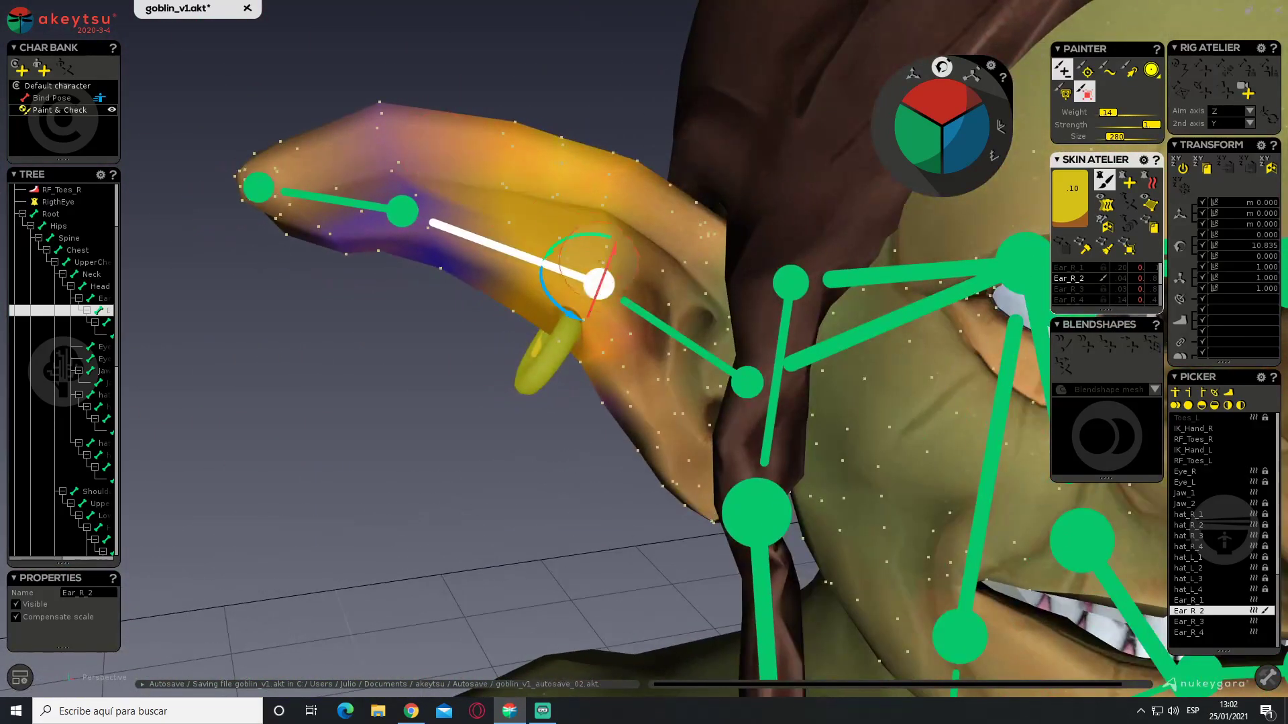
left_click(746, 383)
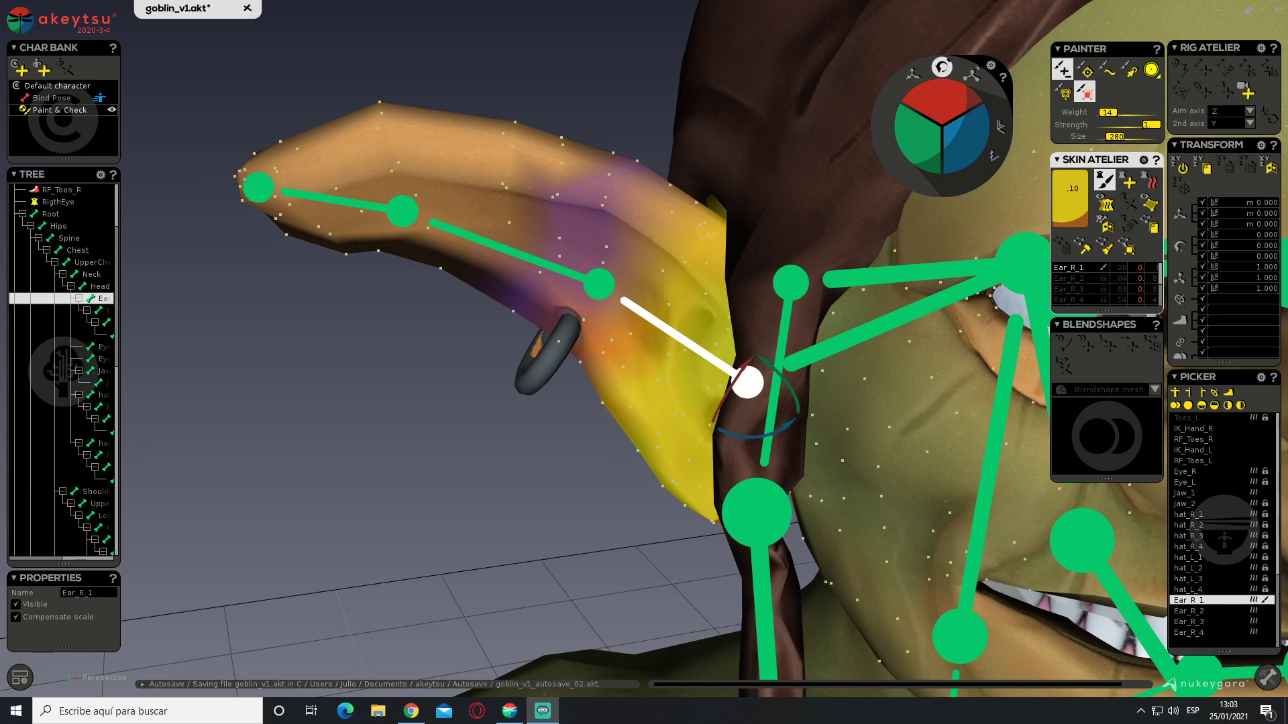
left_click(430, 310)
scroll(536, 329, "down", 3)
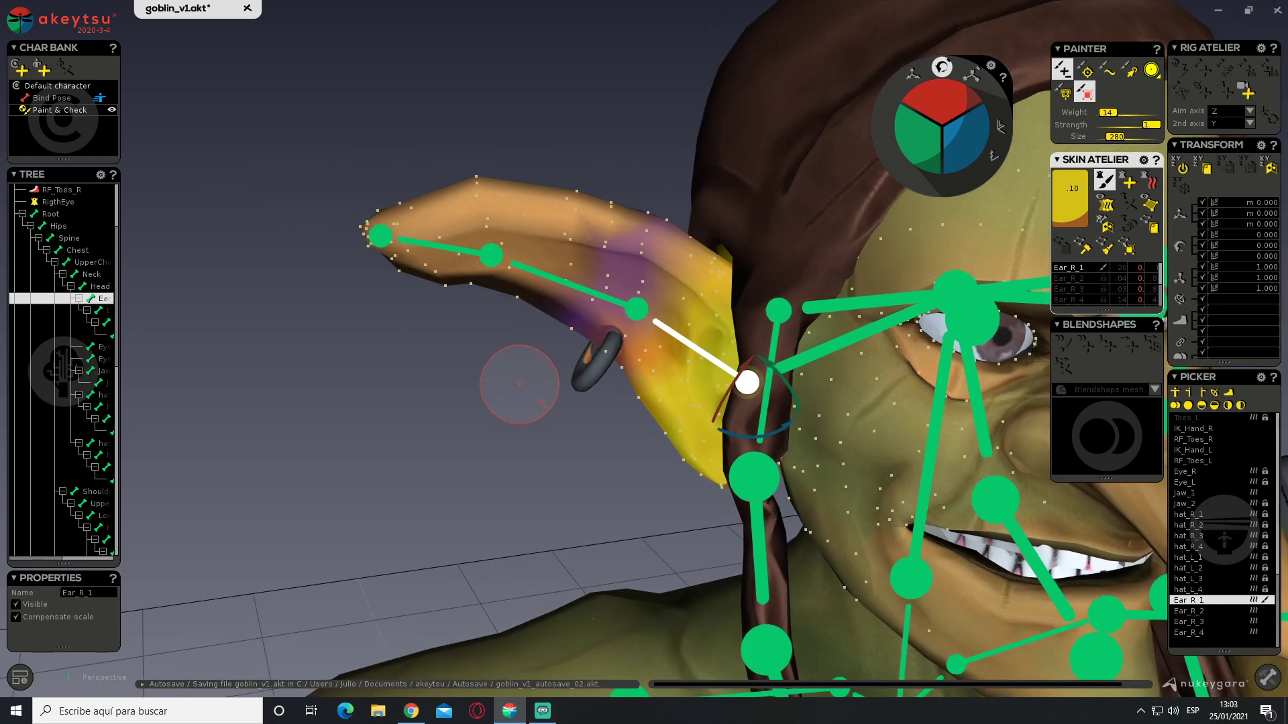
mouse_move(440, 380)
middle_mouse_down()
mouse_move(590, 369)
mouse_move(590, 379)
mouse_move(527, 305)
middle_mouse_up()
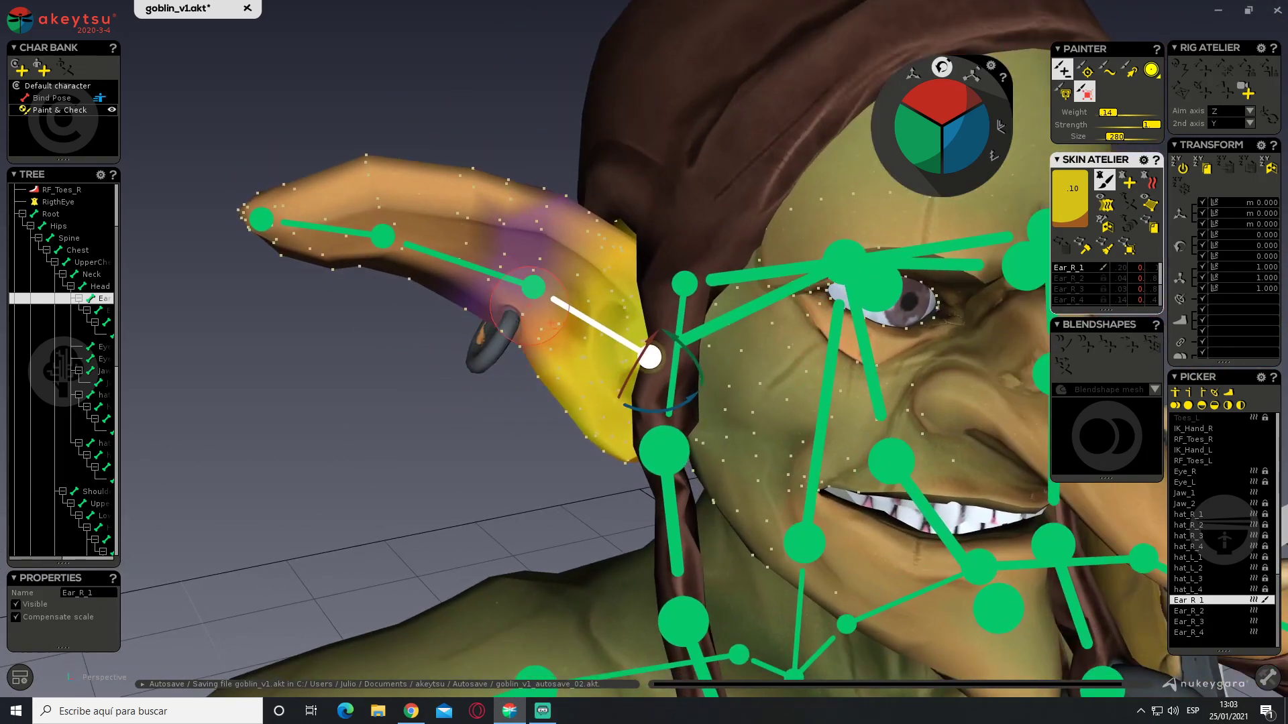
Leave weight painting, test-rotate Ear_R_3 downward and undo it, and check Ear_R_4's influence on the ear tip
left_click(533, 287)
middle_click_drag(373, 311, 550, 289)
left_click_drag(497, 247, 392, 260)
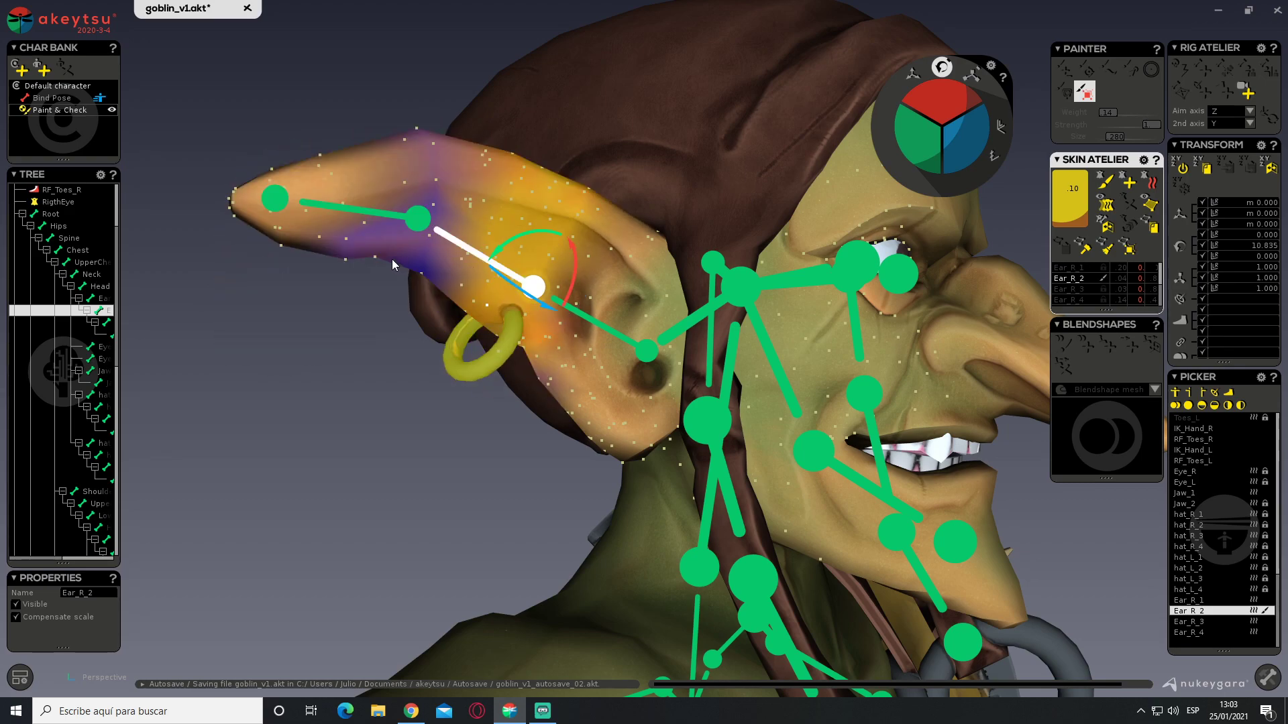
left_click(417, 222)
left_click_drag(368, 182, 362, 209)
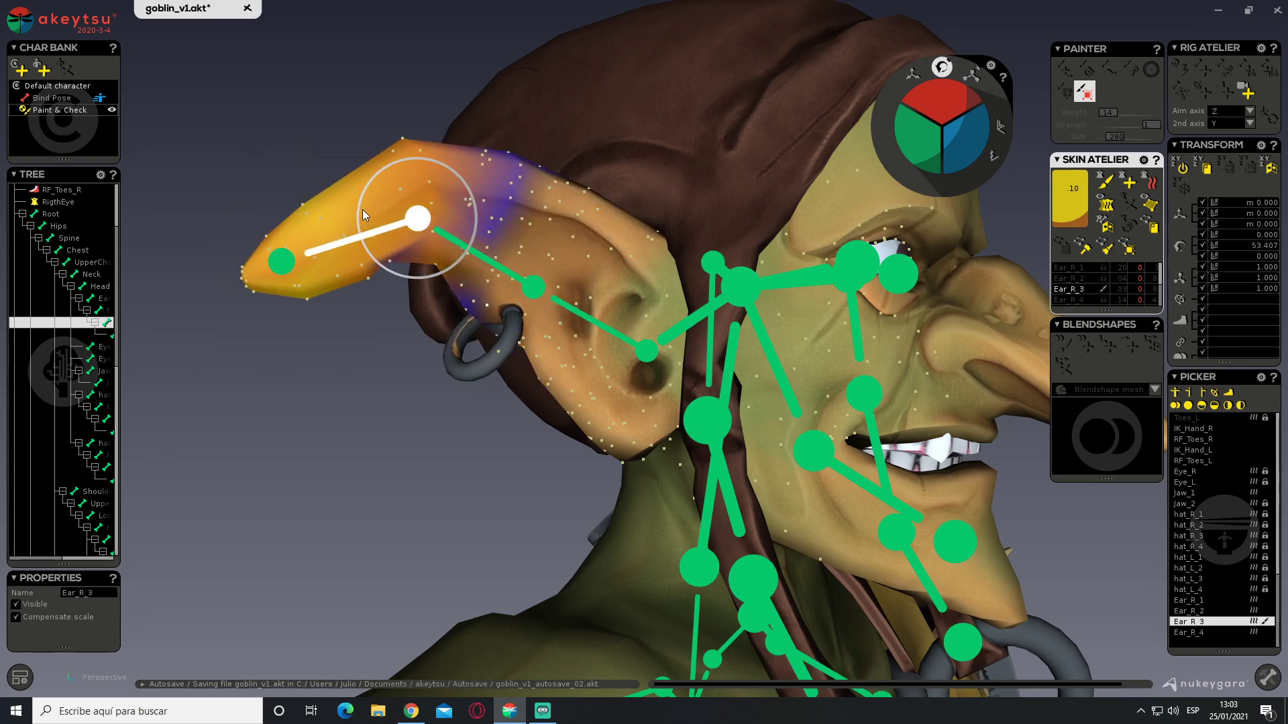
key("ctrl+z")
left_click(274, 202)
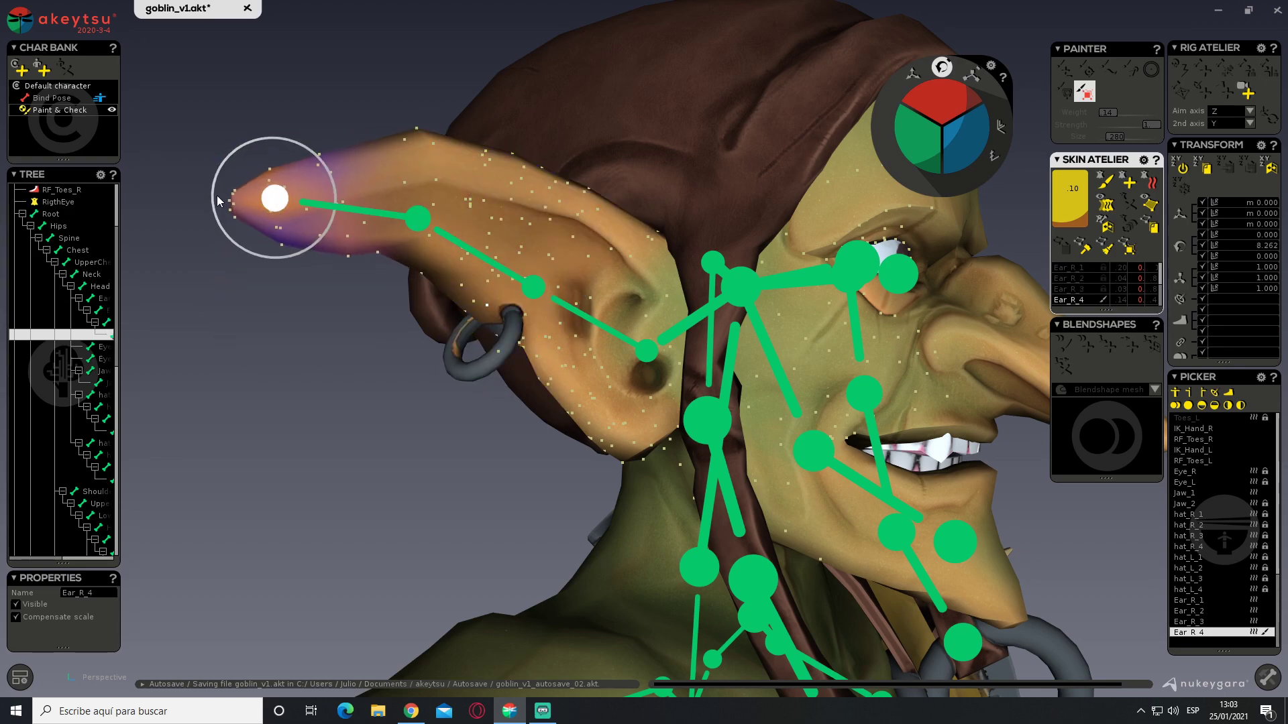
left_click(1104, 181)
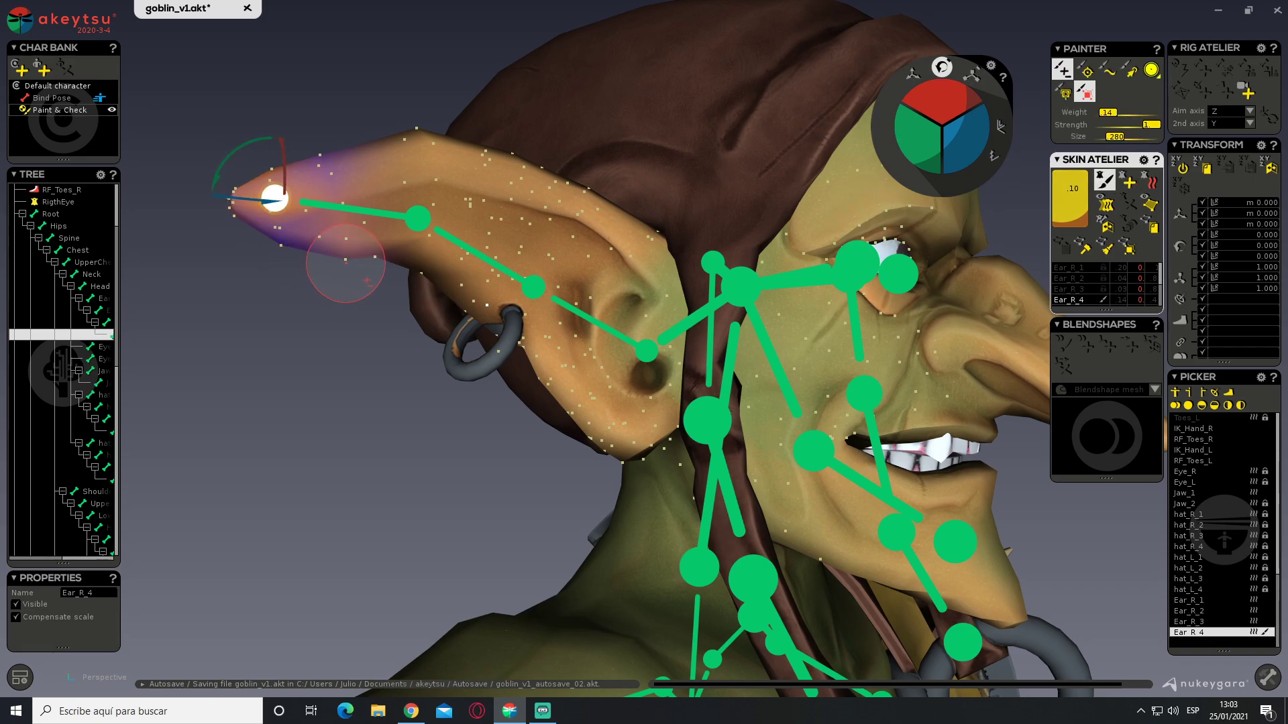
Select the Head joint as the parent for the left ear and switch the character to Bind Pose
left_click_drag(897, 251, 605, 330, "alt")
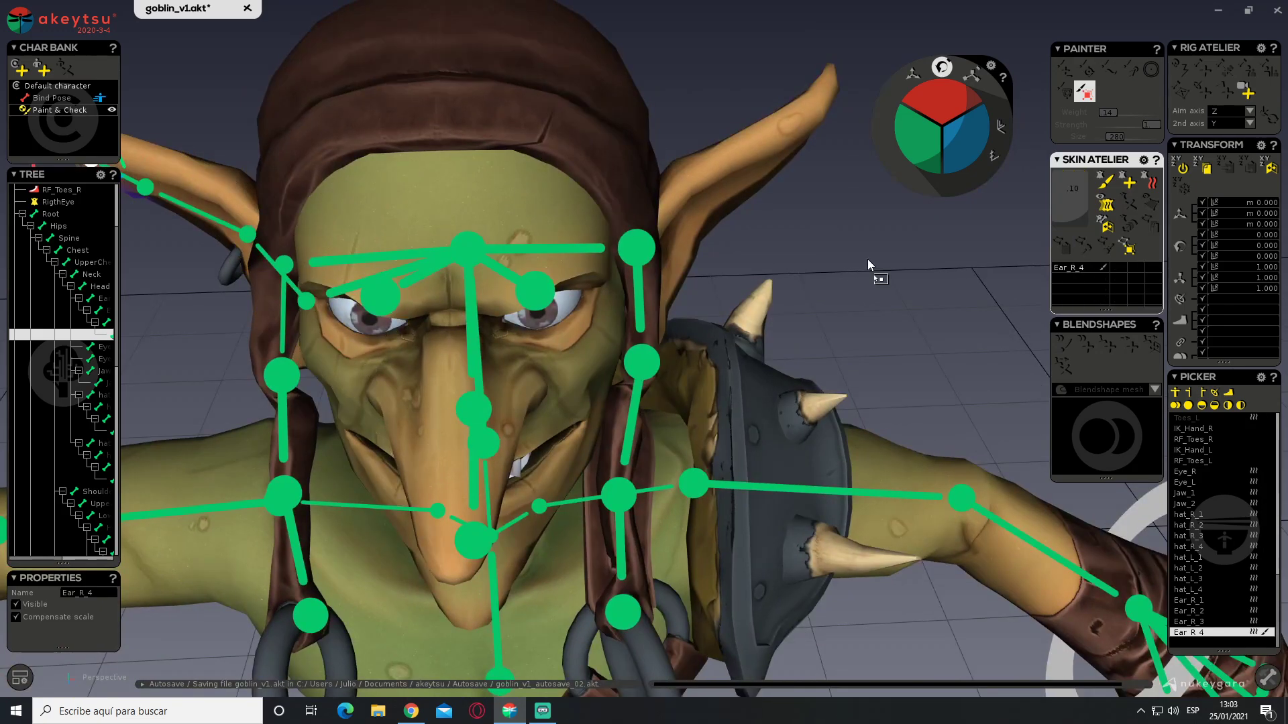
middle_click_drag(840, 253, 939, 263)
left_click_drag(939, 263, 831, 328, "alt")
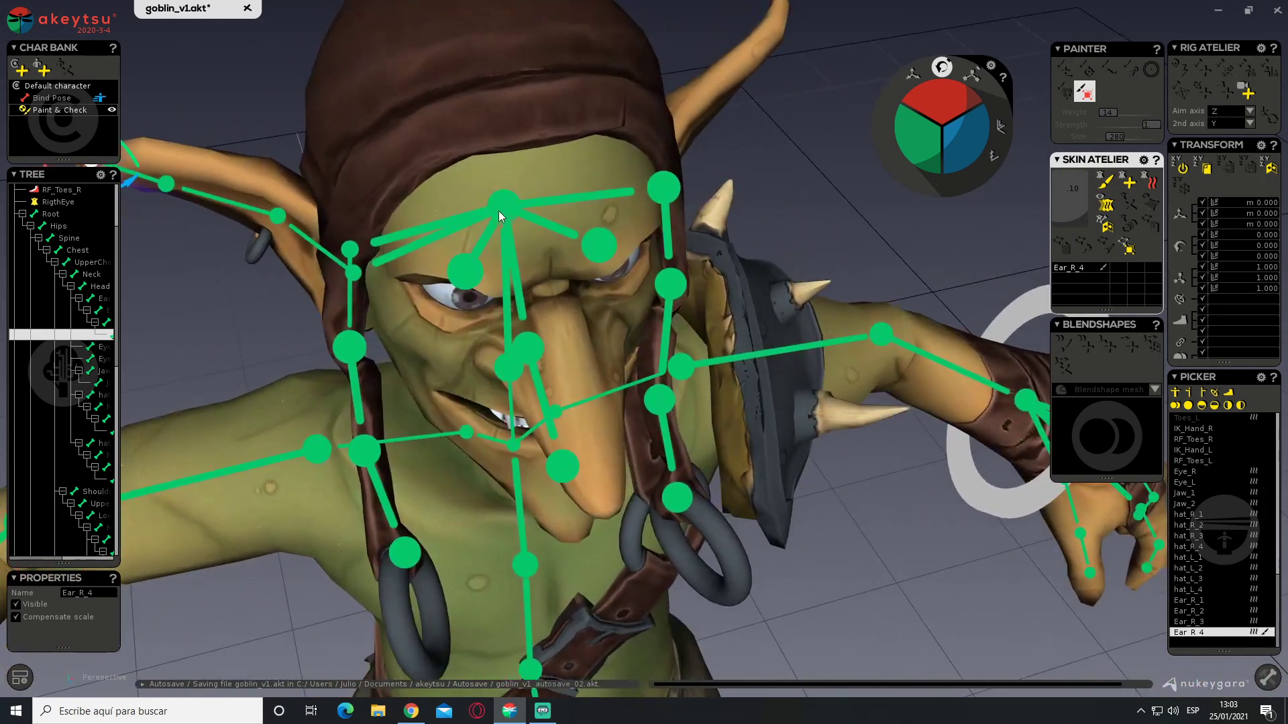
left_click(503, 209)
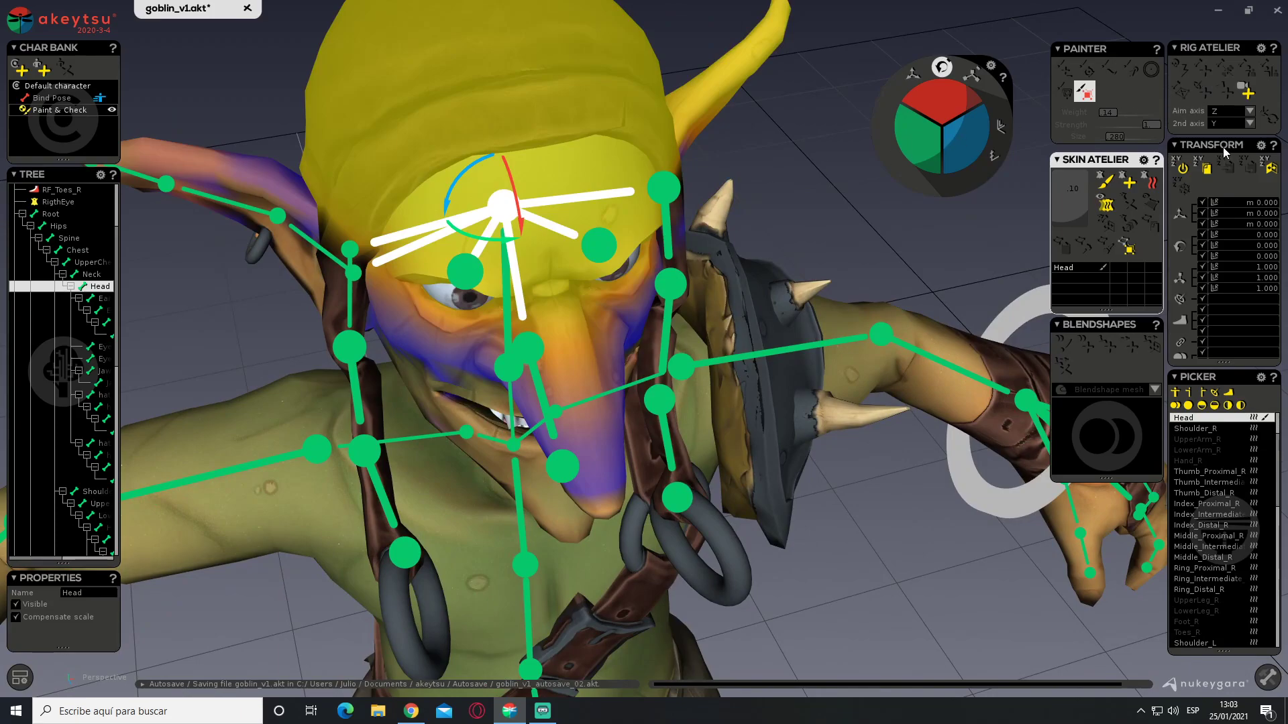
left_click(73, 97)
middle_click_drag(723, 223, 609, 313)
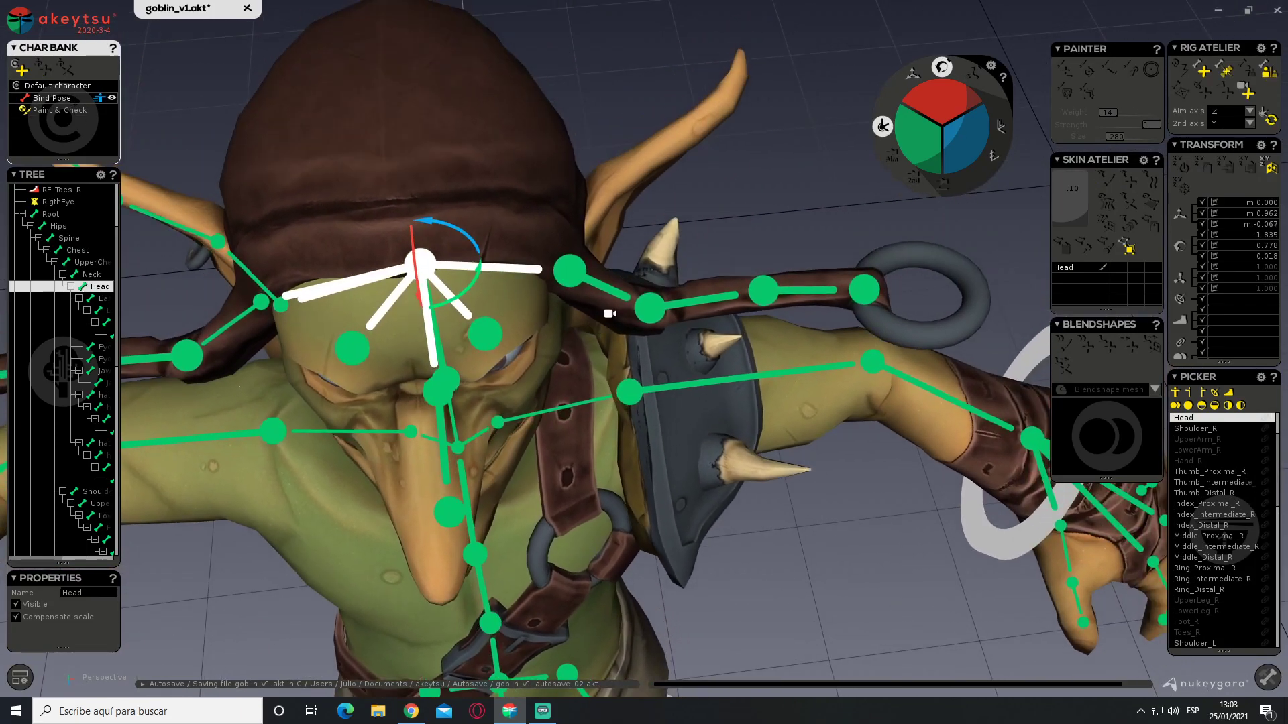
Create a chain of four joints under Head, running from the base of the goblin's left ear to its tip
left_click(1223, 74)
middle_click_drag(737, 214, 598, 195)
left_click(532, 374)
middle_click_drag(532, 374, 741, 257)
left_click(739, 251)
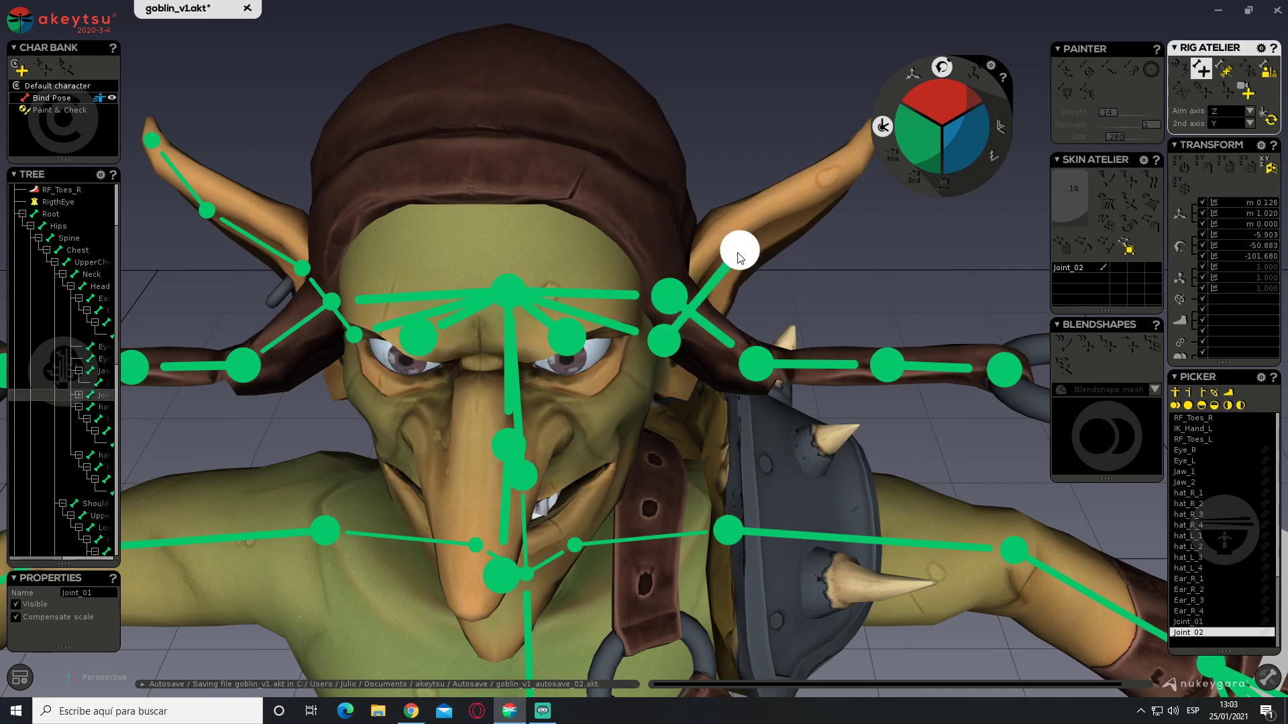
left_click_drag(731, 253, 800, 205)
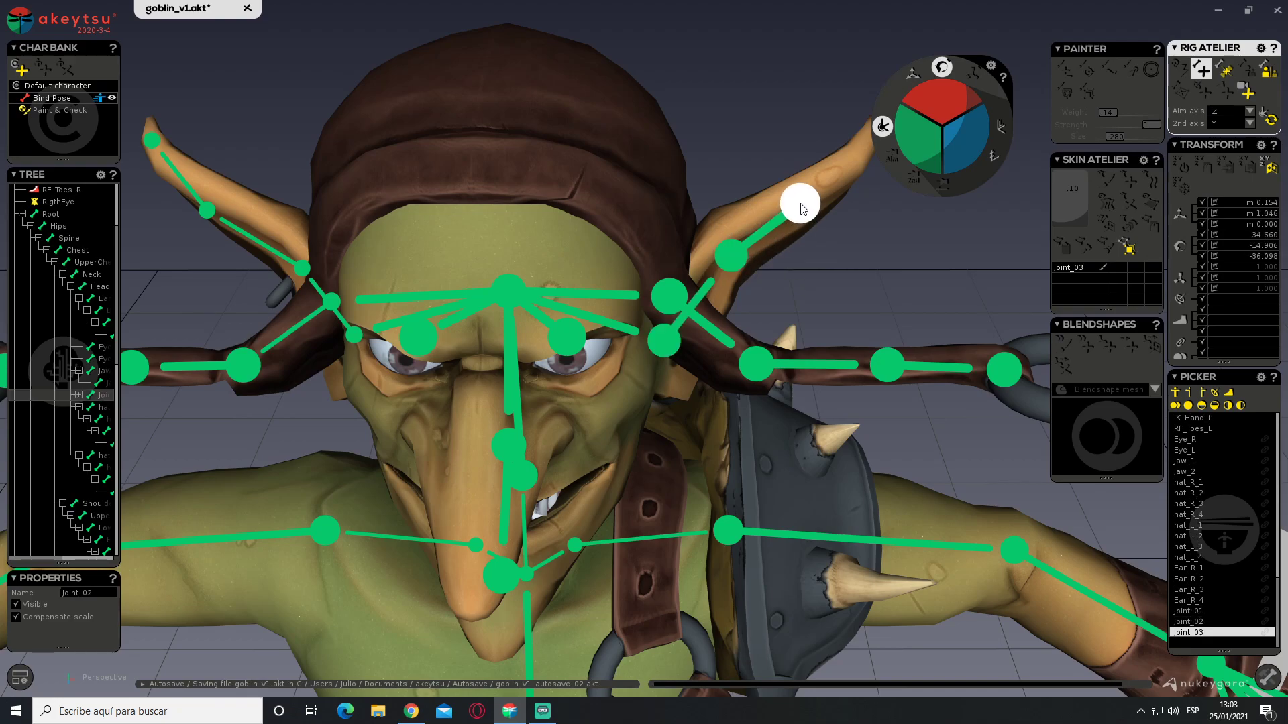
scroll(802, 209, "down", 2)
left_click(853, 146)
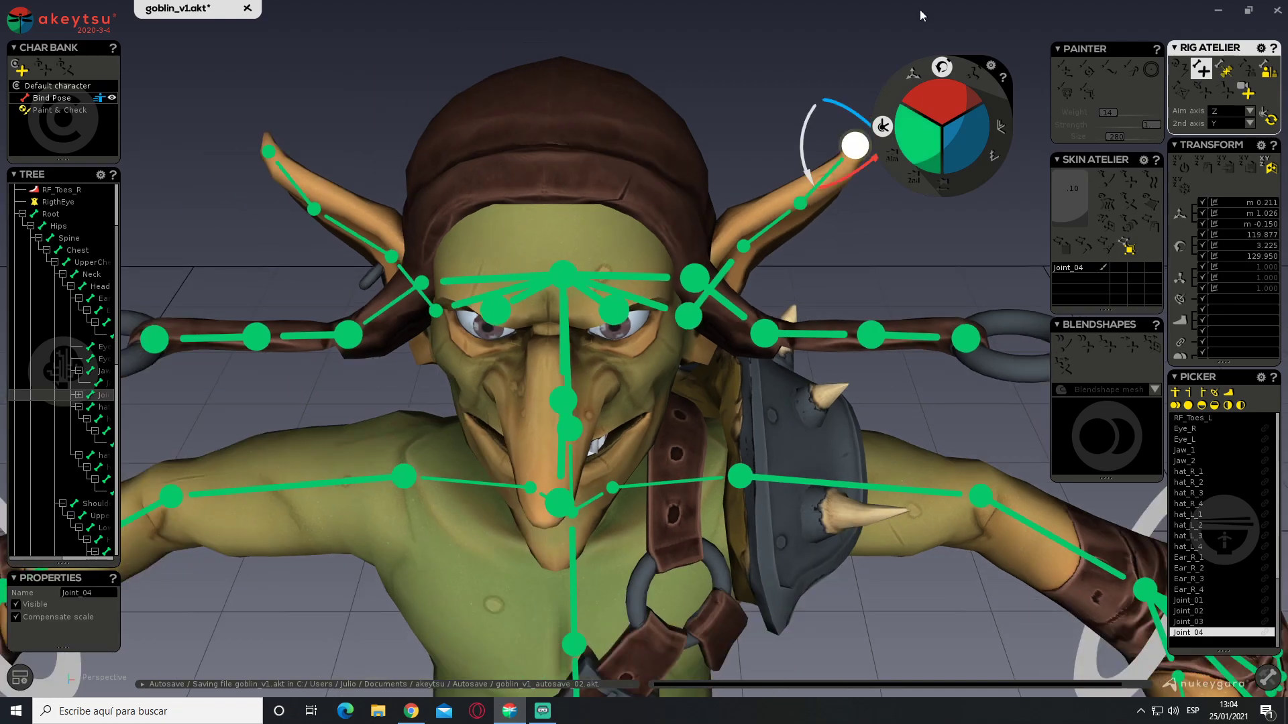
key("alt+Tab")
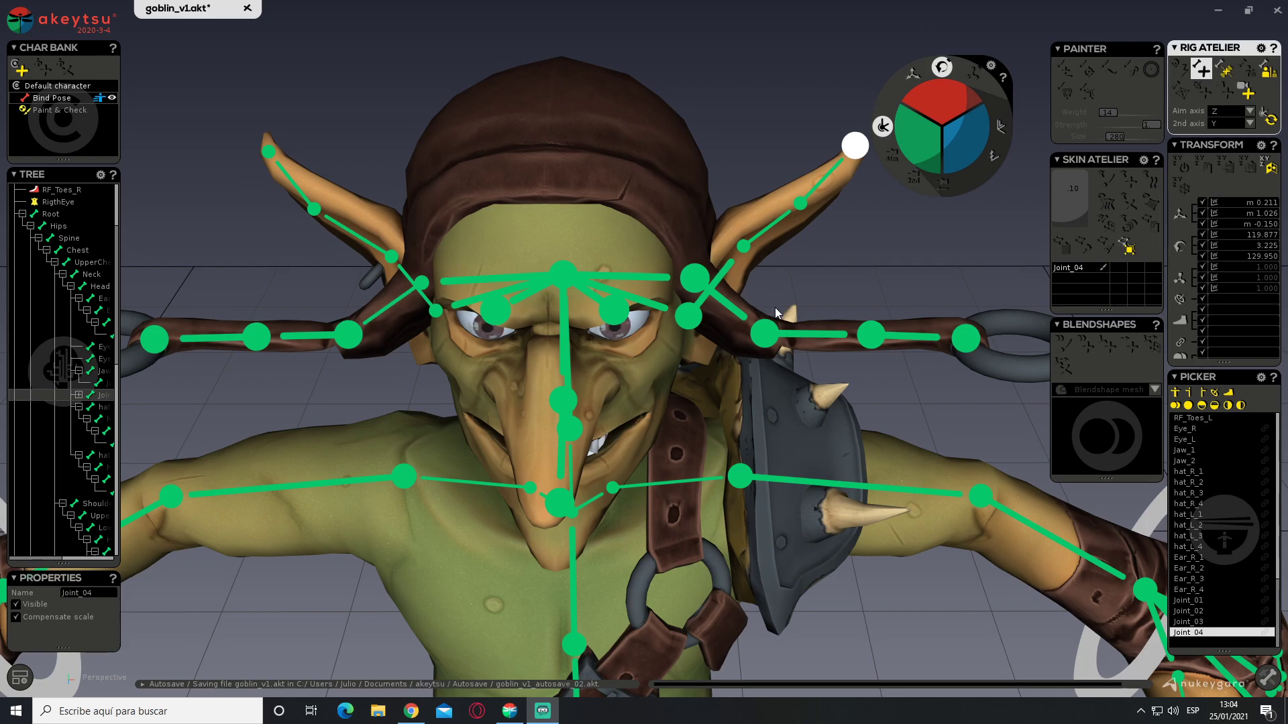
left_click(1200, 70)
Move the first left ear joint slightly upward so it sits inside the base of the ear
left_click_drag(898, 235, 833, 273, "alt")
middle_click_drag(832, 272, 683, 89)
left_click_drag(683, 90, 624, 135, "alt")
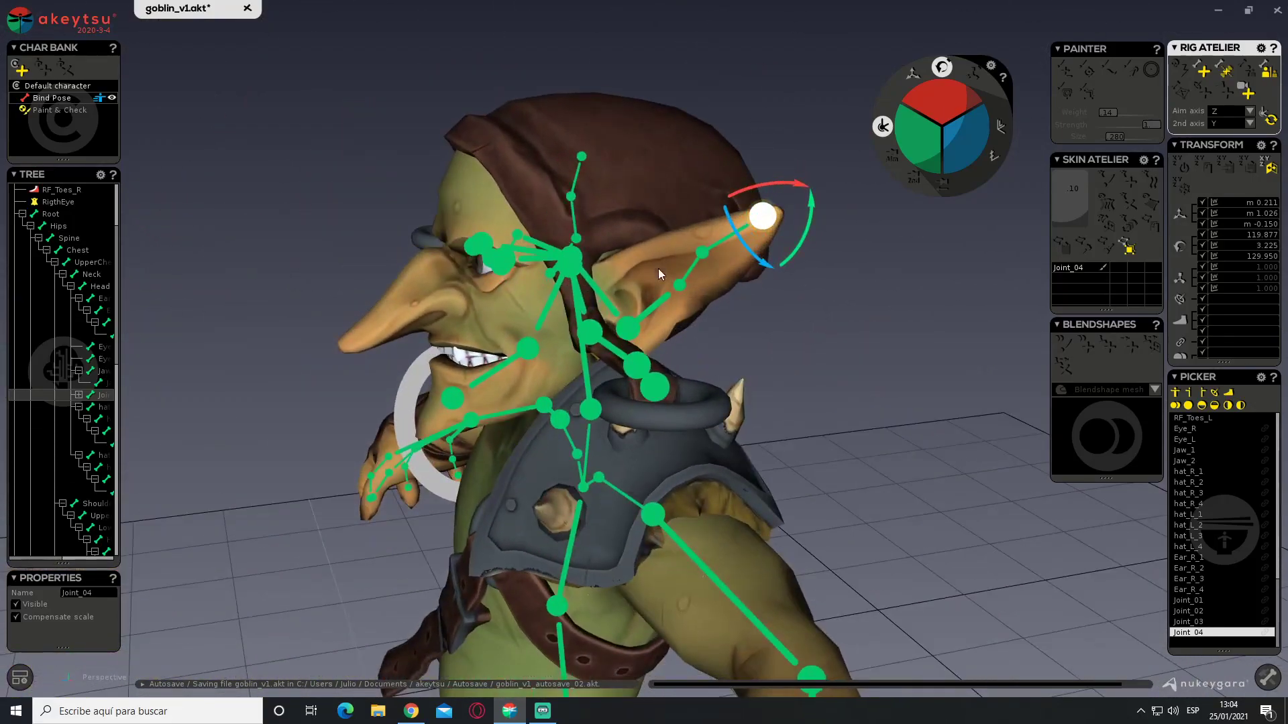
left_click(626, 328)
left_click_drag(631, 329, 661, 297, "alt")
key("w")
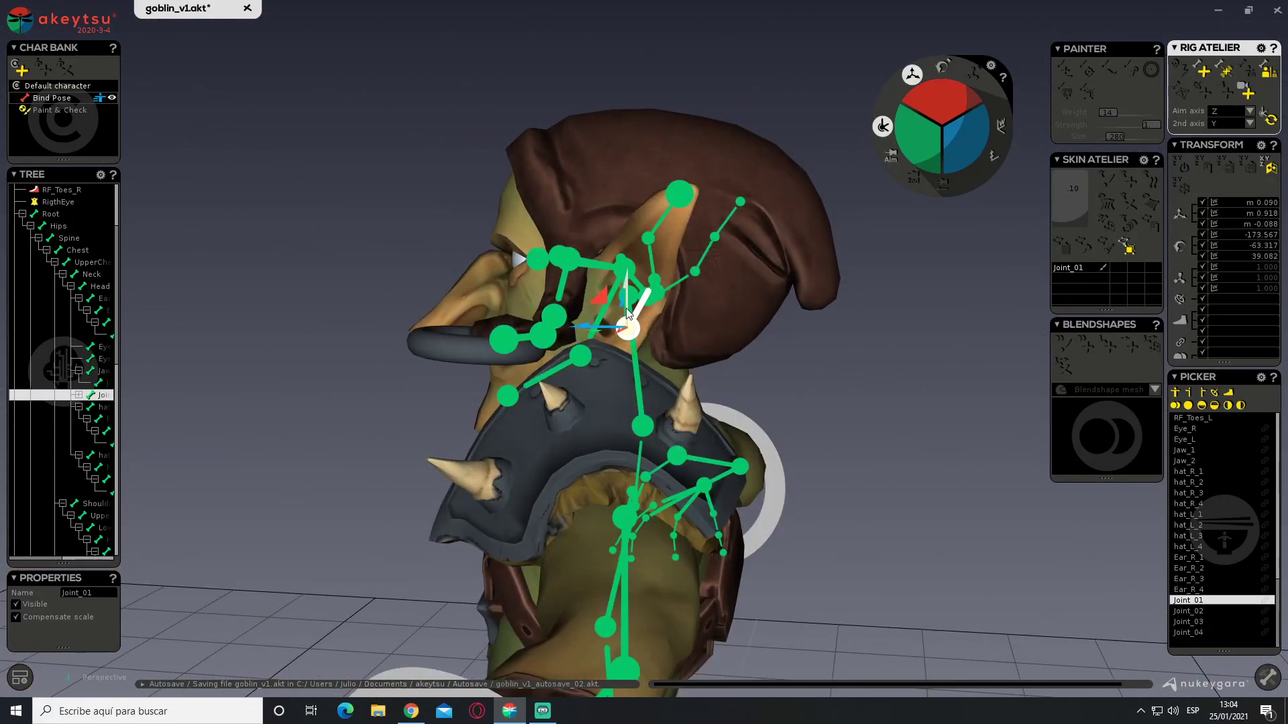
middle_click_drag(625, 307, 889, 287)
left_click_drag(620, 311, 622, 310)
middle_click_drag(767, 285, 728, 450)
Reposition the second left ear joint so it is centred in the ear's thickness from above and from the side
left_click(683, 277)
left_click(678, 271)
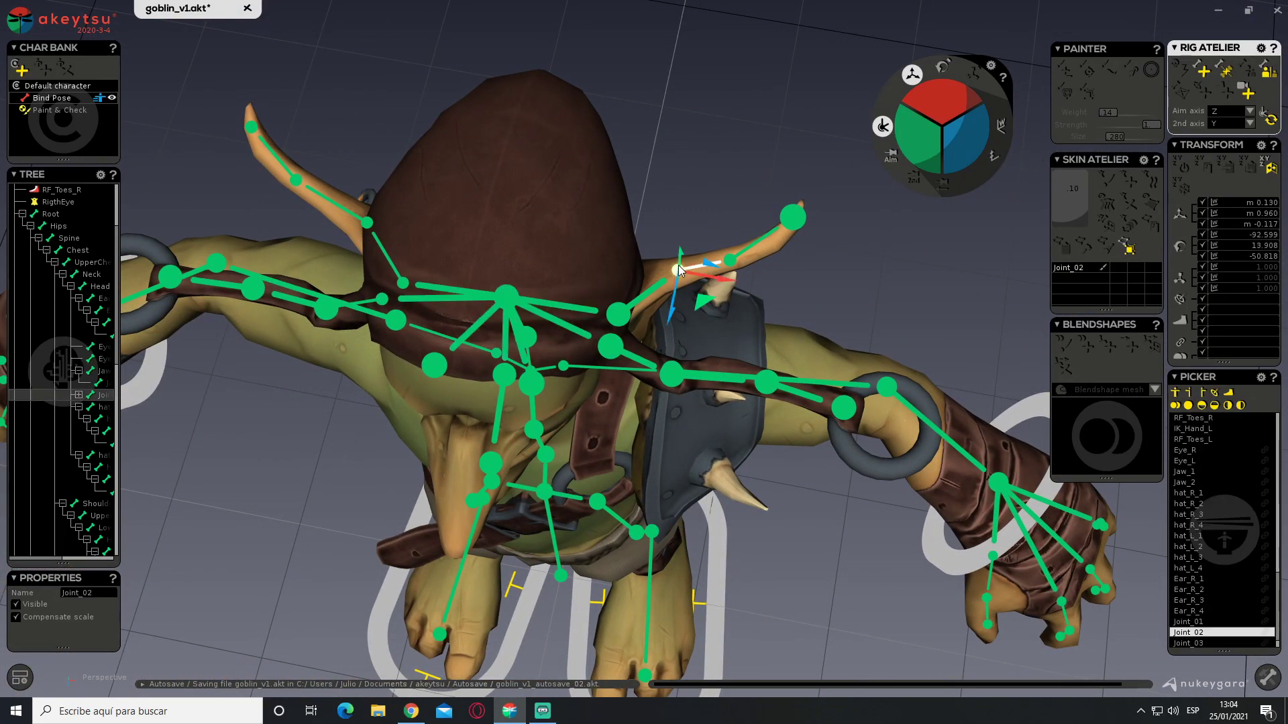
scroll(679, 270, "up", 3)
left_click_drag(678, 268, 708, 285)
middle_click_drag(709, 285, 460, 285)
left_click_drag(632, 256, 627, 253)
middle_click_drag(627, 253, 765, 195)
Lower the third left ear joint and adjust it to sit in the middle of the ear
left_click(755, 244)
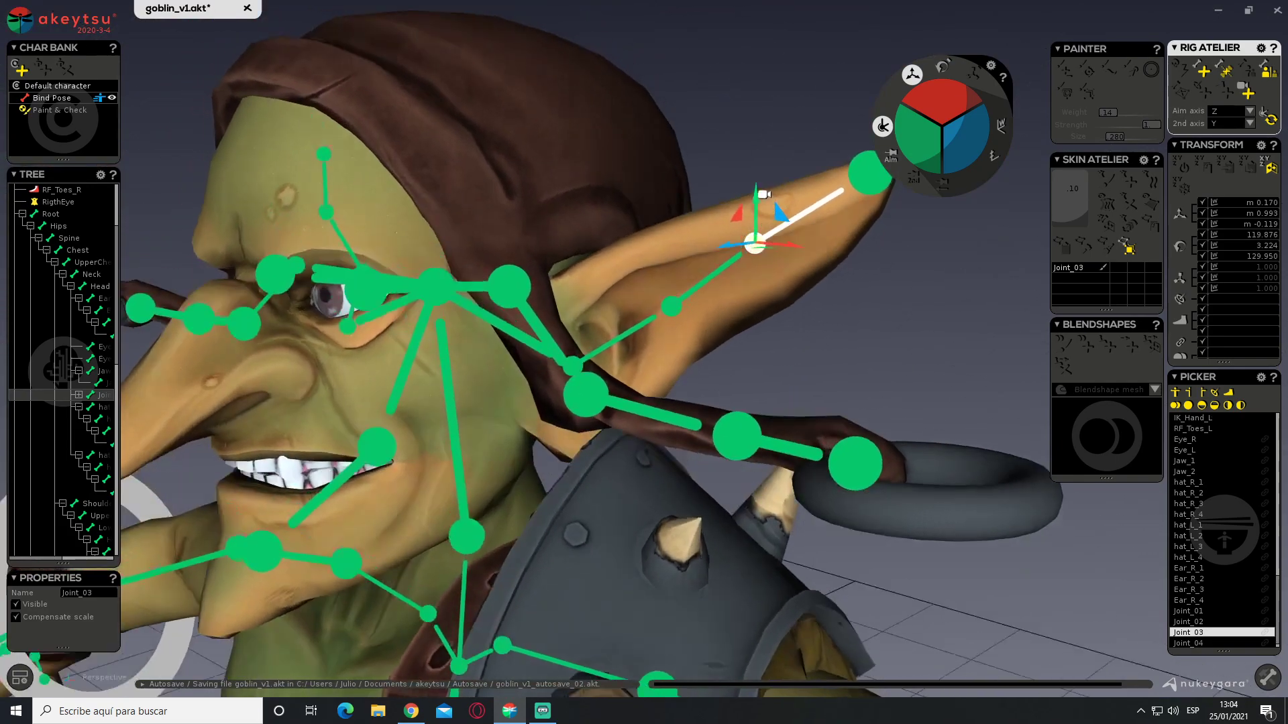
left_click_drag(762, 207, 762, 224)
middle_click_drag(762, 224, 608, 349)
left_click_drag(718, 233, 723, 236)
middle_click_drag(748, 336, 959, 241)
Lower the last left ear joint slightly so it sits within the ear tip
left_click(872, 189)
middle_click_drag(871, 191, 724, 201)
left_click_drag(710, 154, 711, 174)
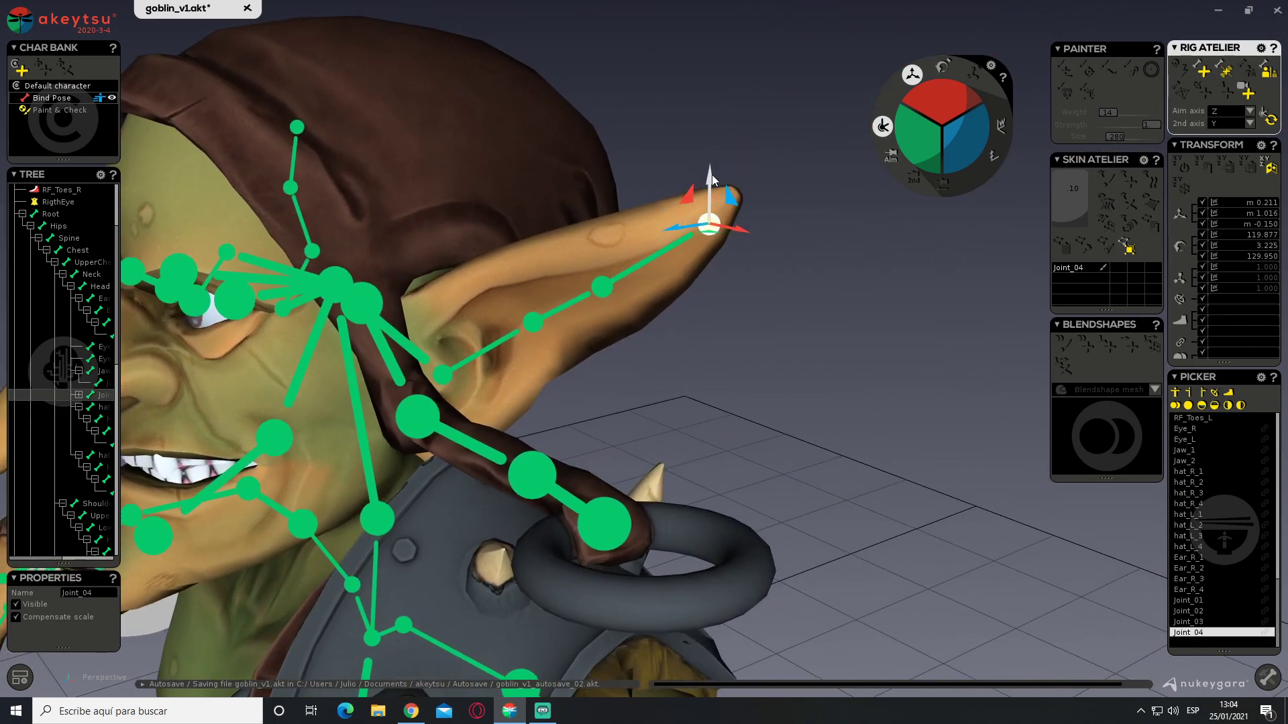
middle_click_drag(711, 171, 863, 308)
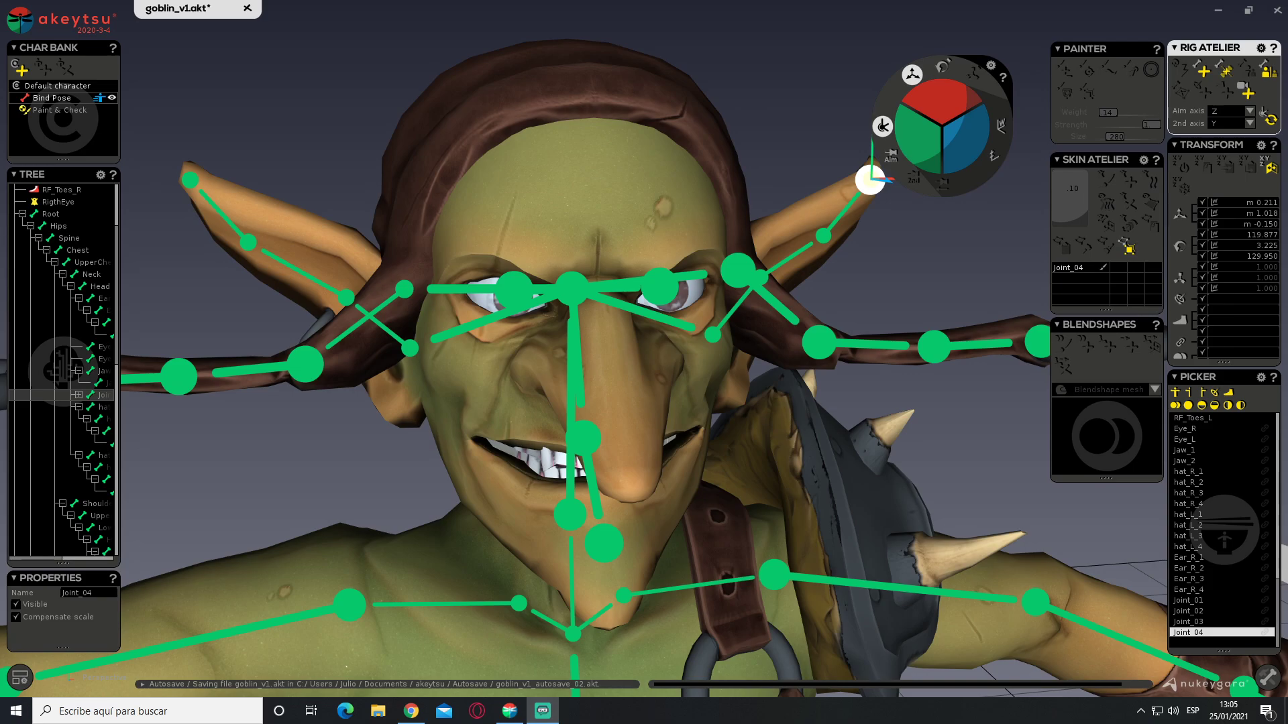
middle_click_drag(902, 294, 751, 365)
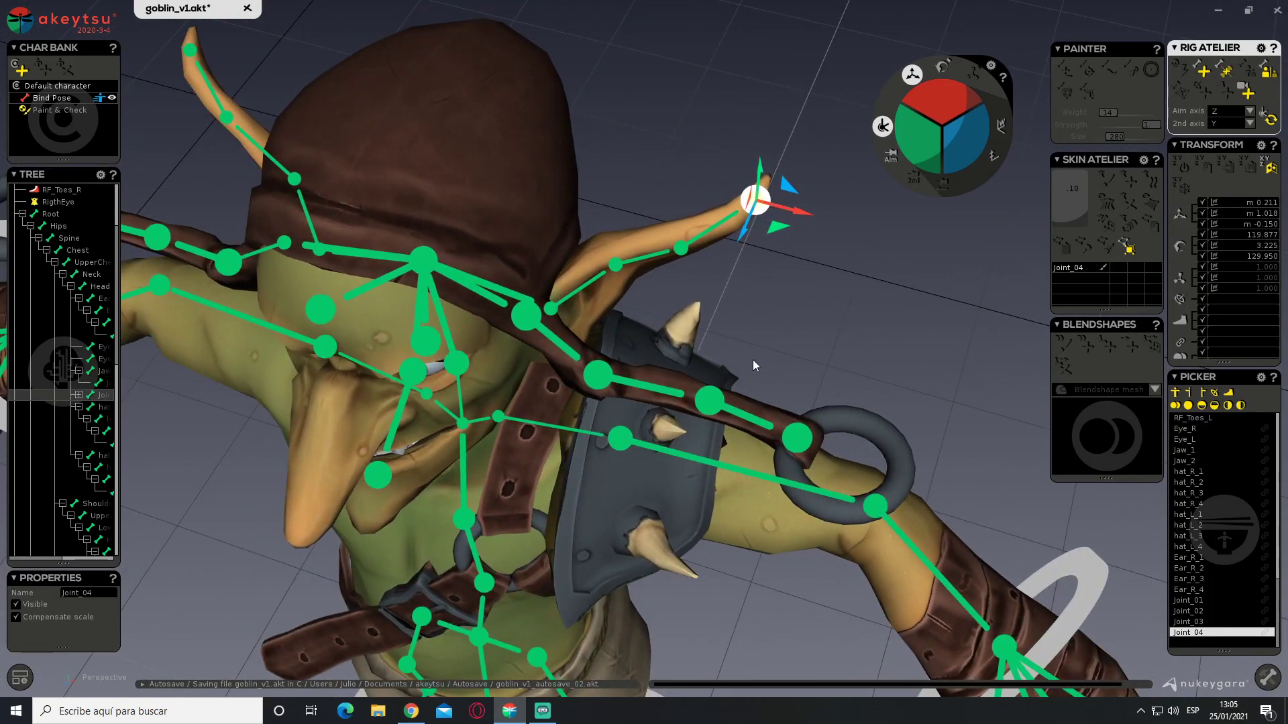
mouse_move(628, 323)
middle_mouse_down()
mouse_move(622, 290)
mouse_move(606, 313)
middle_mouse_up()
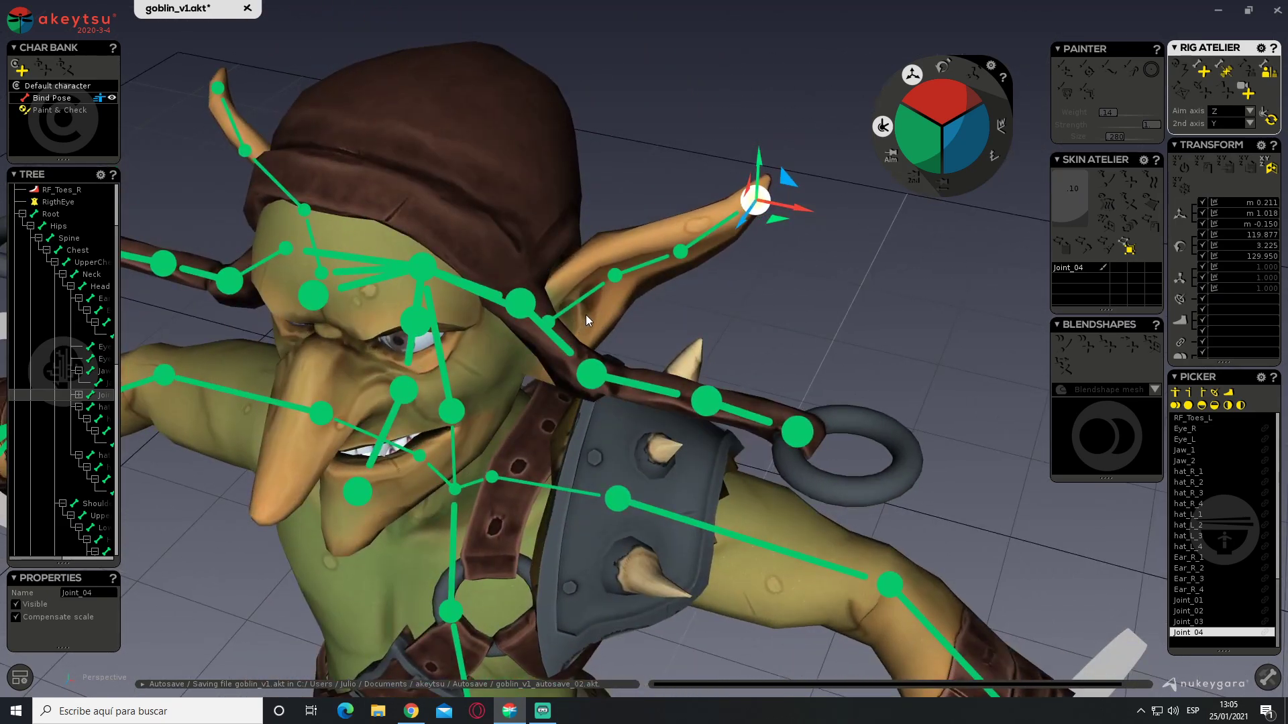
Select the left ear's base joint, check the chain in Paint & Check, and return to Bind Pose
left_click(603, 319)
left_click(548, 321)
middle_click_drag(552, 324, 653, 245)
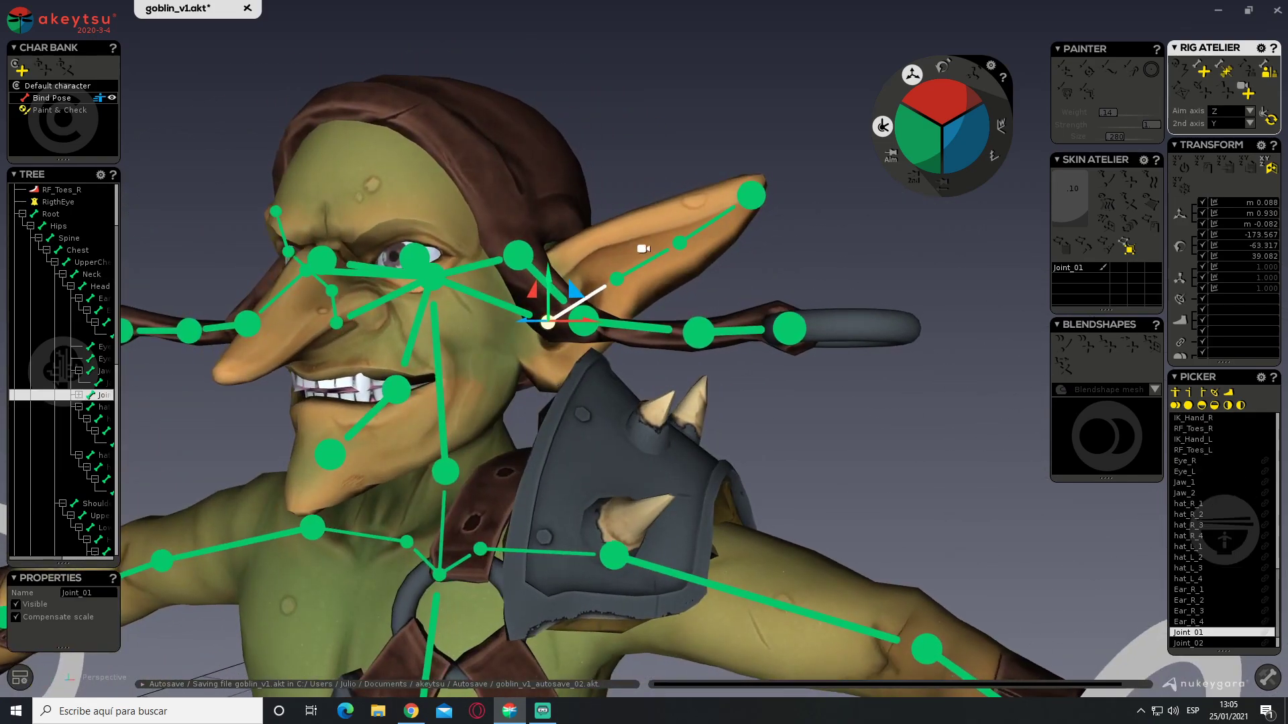
left_click(51, 113)
middle_click_drag(634, 295, 714, 310)
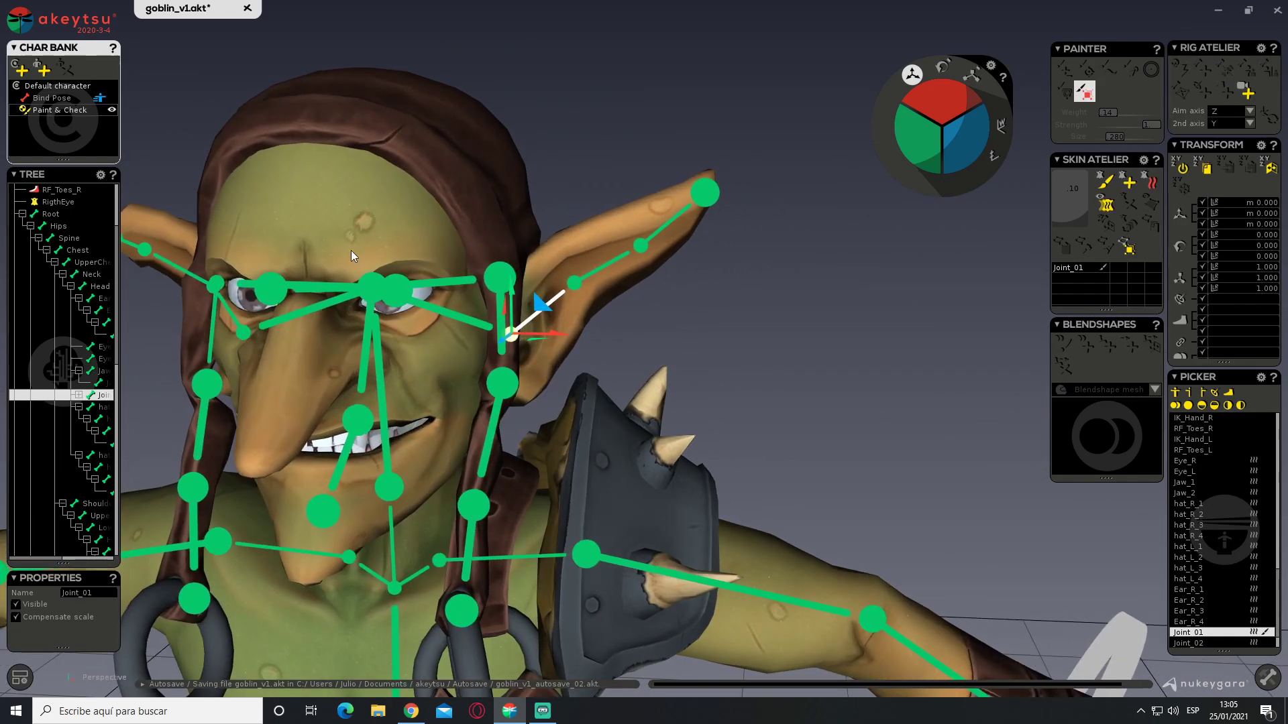
left_click(44, 98)
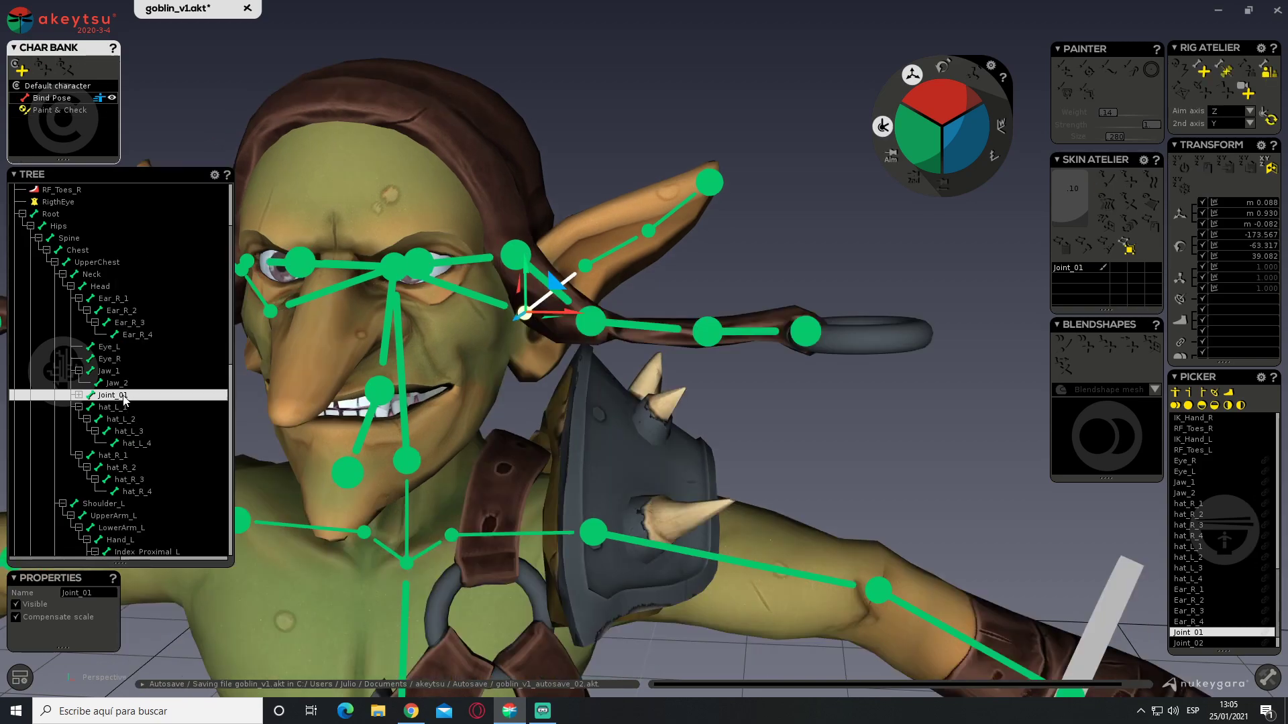
Rename the left ear's base joint Ear_L_1 and select it on the model
double_click(123, 398)
type("Ear_R_1")
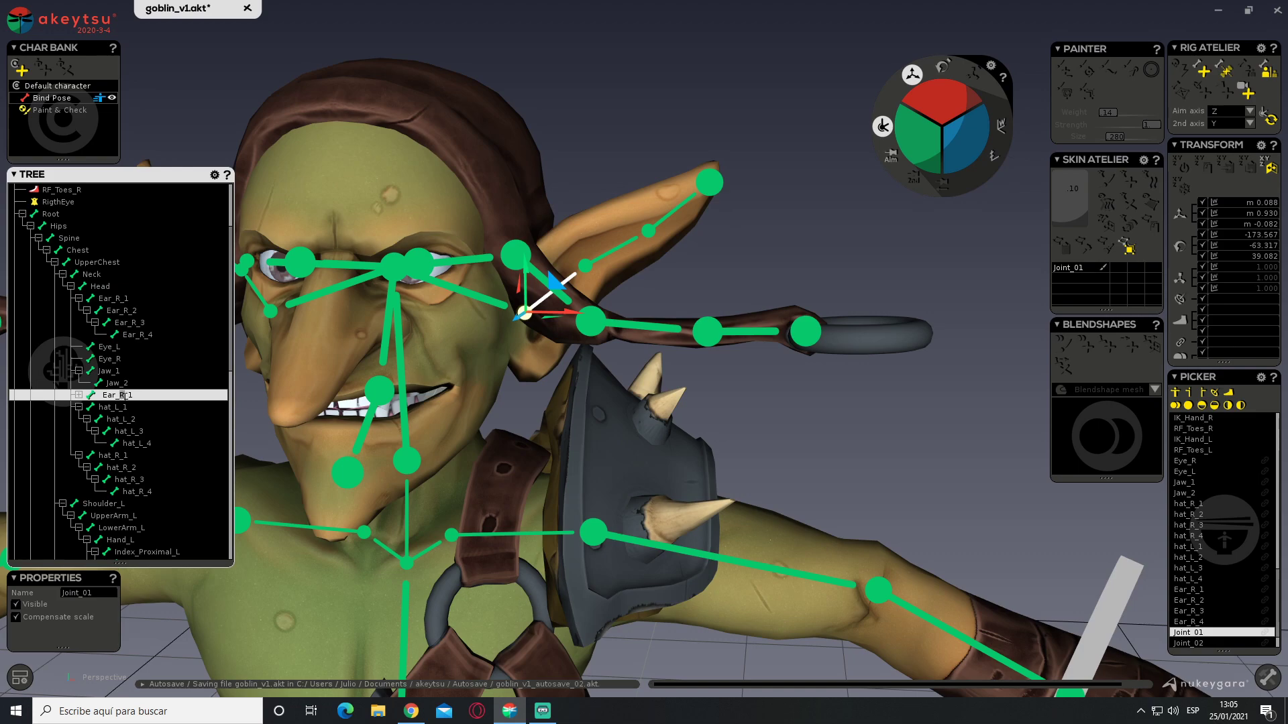
key("ctrl+a")
key("ctrl+c")
key("Return")
left_click(154, 397)
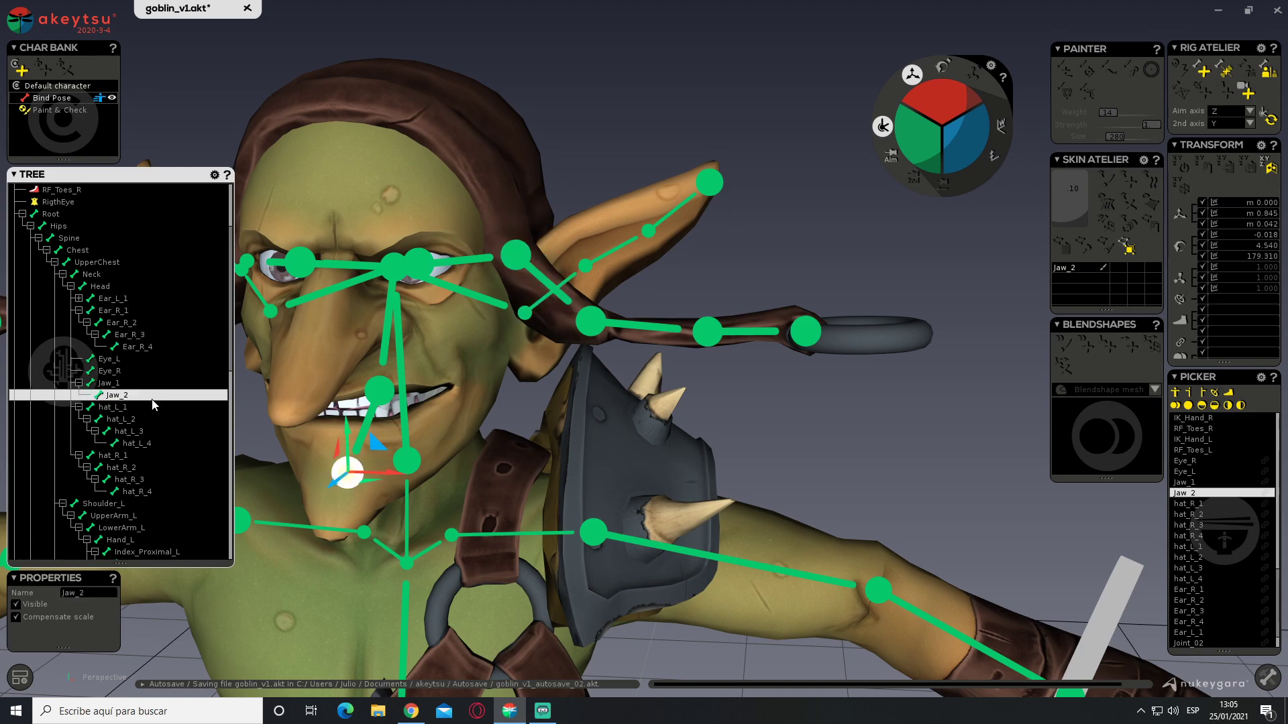
left_click(521, 314)
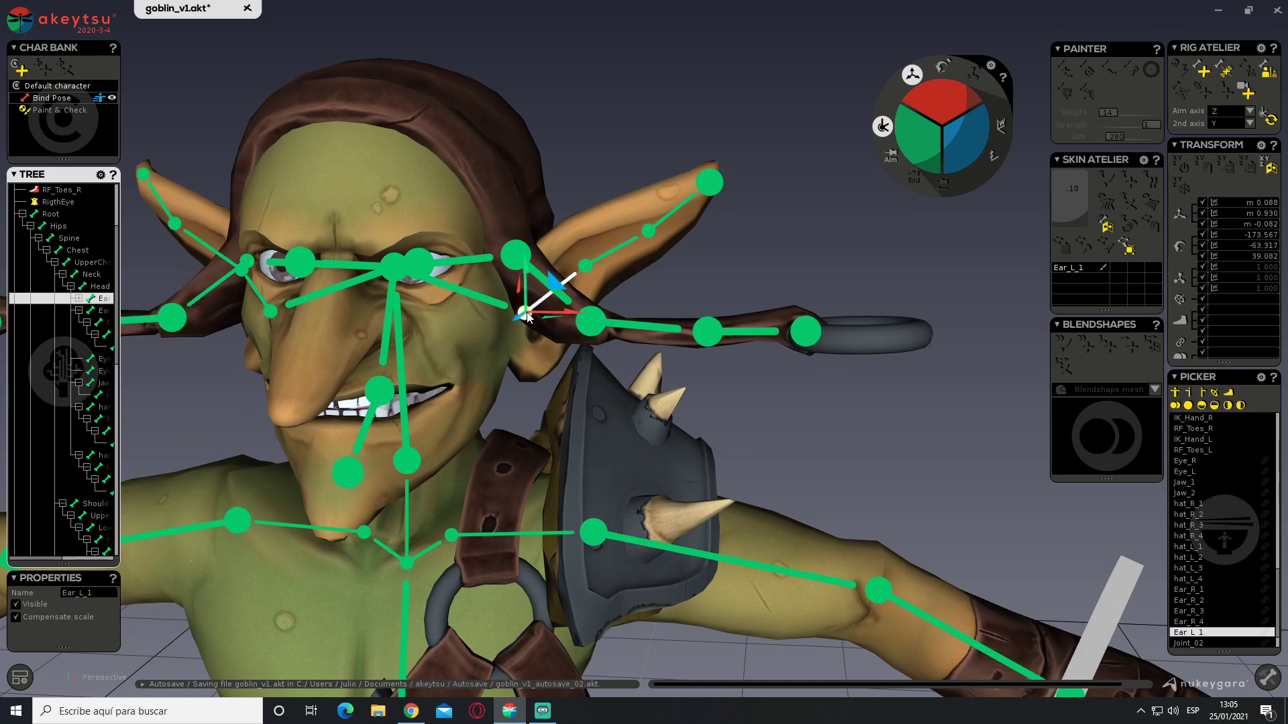
Expand the Ear_L_1 hierarchy and rename its three child joints Ear_L_2, Ear_L_3 and Ear_L_4
right_click(93, 298)
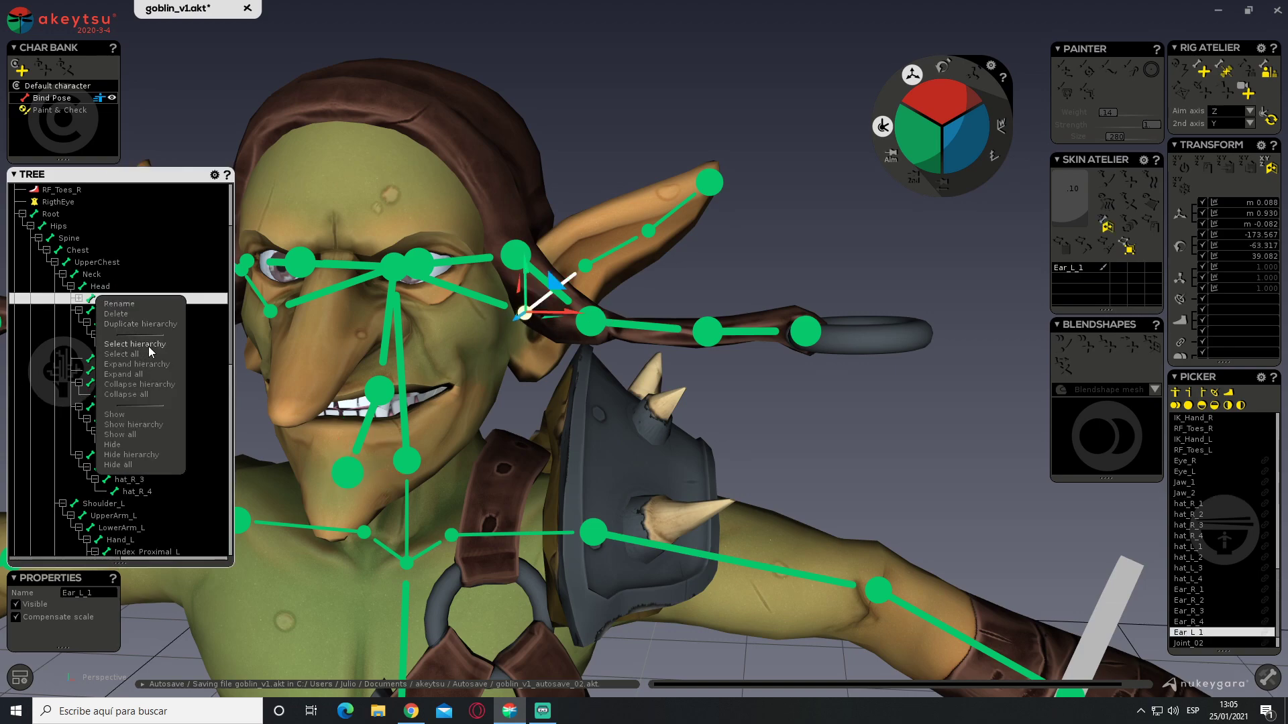
left_click(154, 364)
left_click(129, 311)
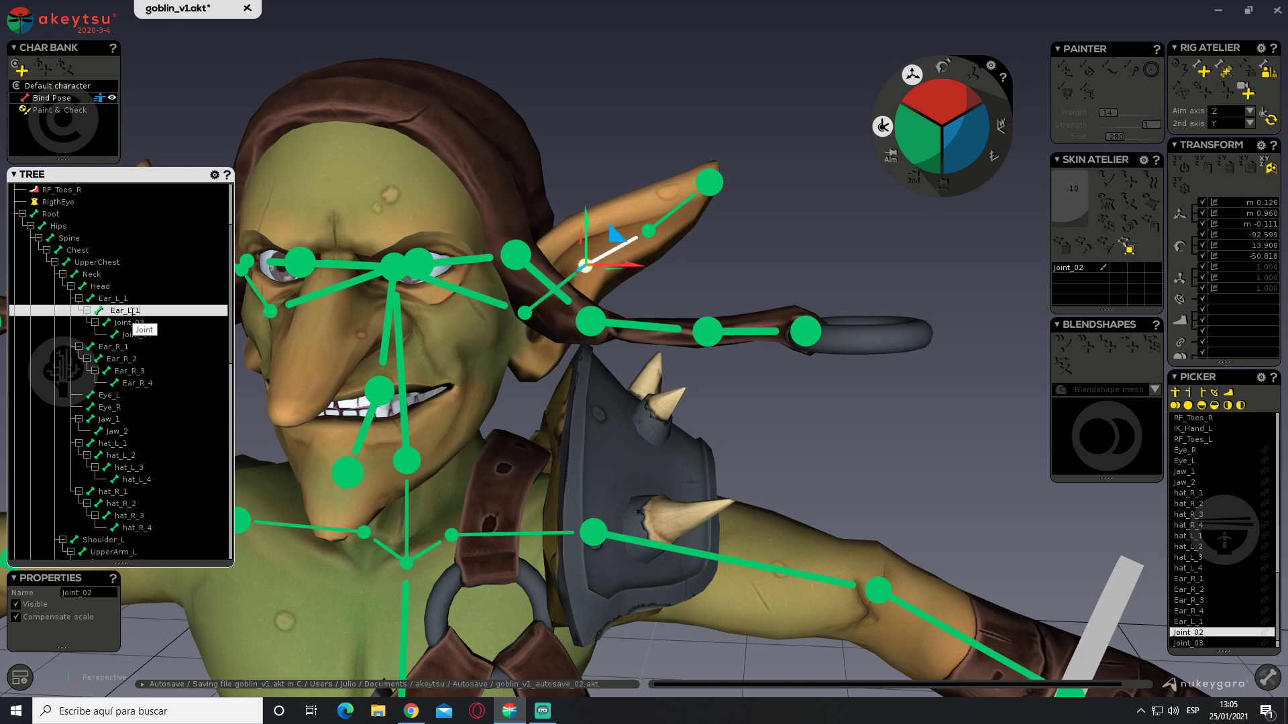
double_click(134, 322)
key("ctrl+v")
type("3")
key("Return")
double_click(144, 335)
type("Ear_L_4")
key("Return")
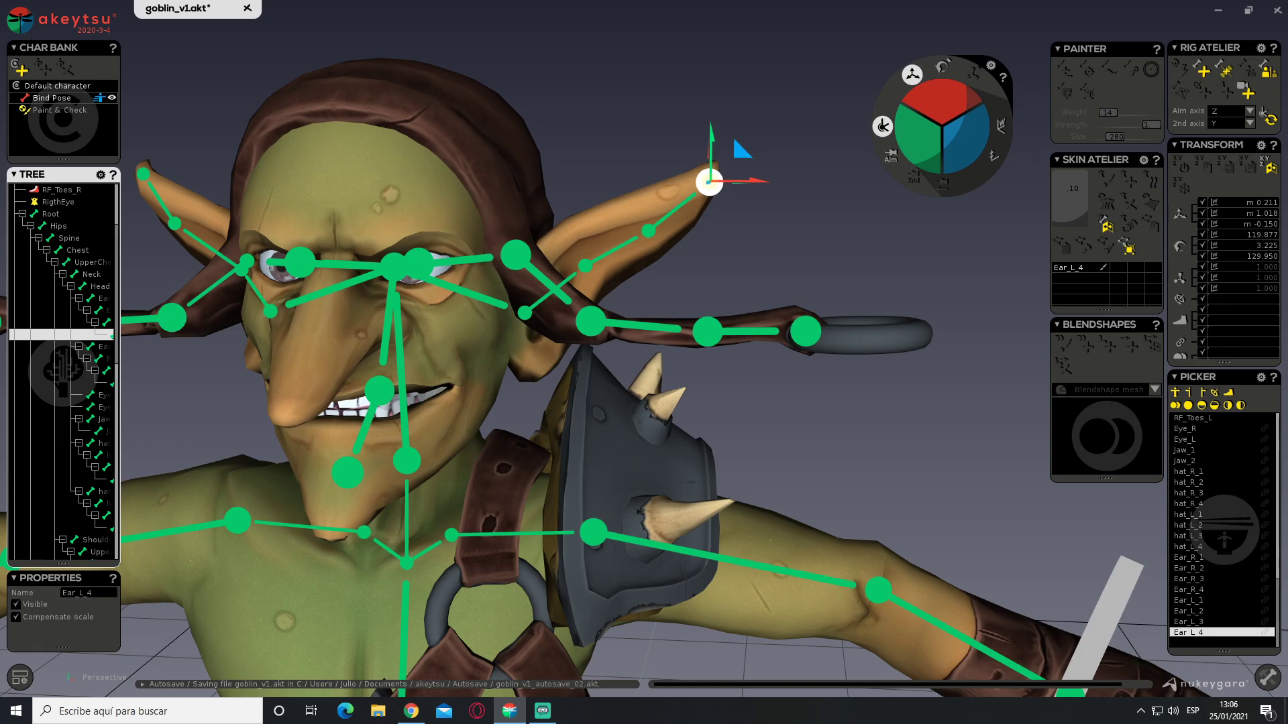
Switch the character to Paint & Check mode and select the Ear_L_1 bone at the base of the left ear
middle_click_drag(765, 124, 793, 213)
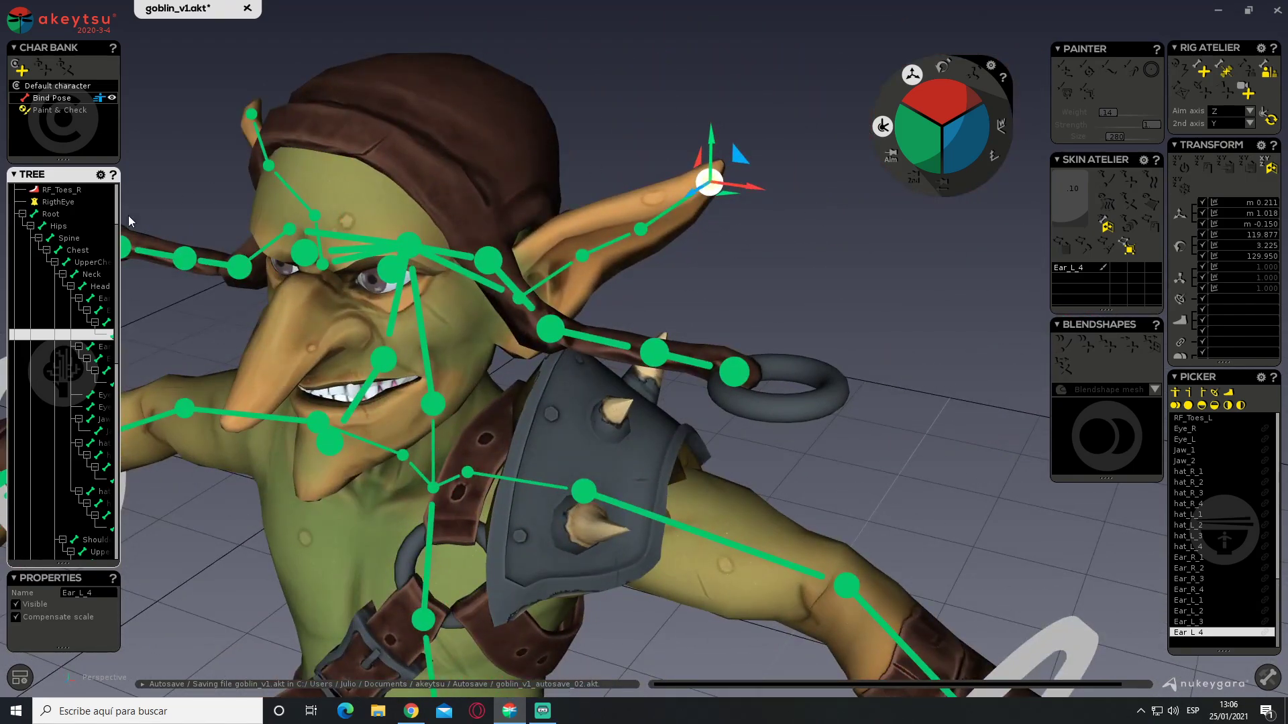
left_click(67, 110)
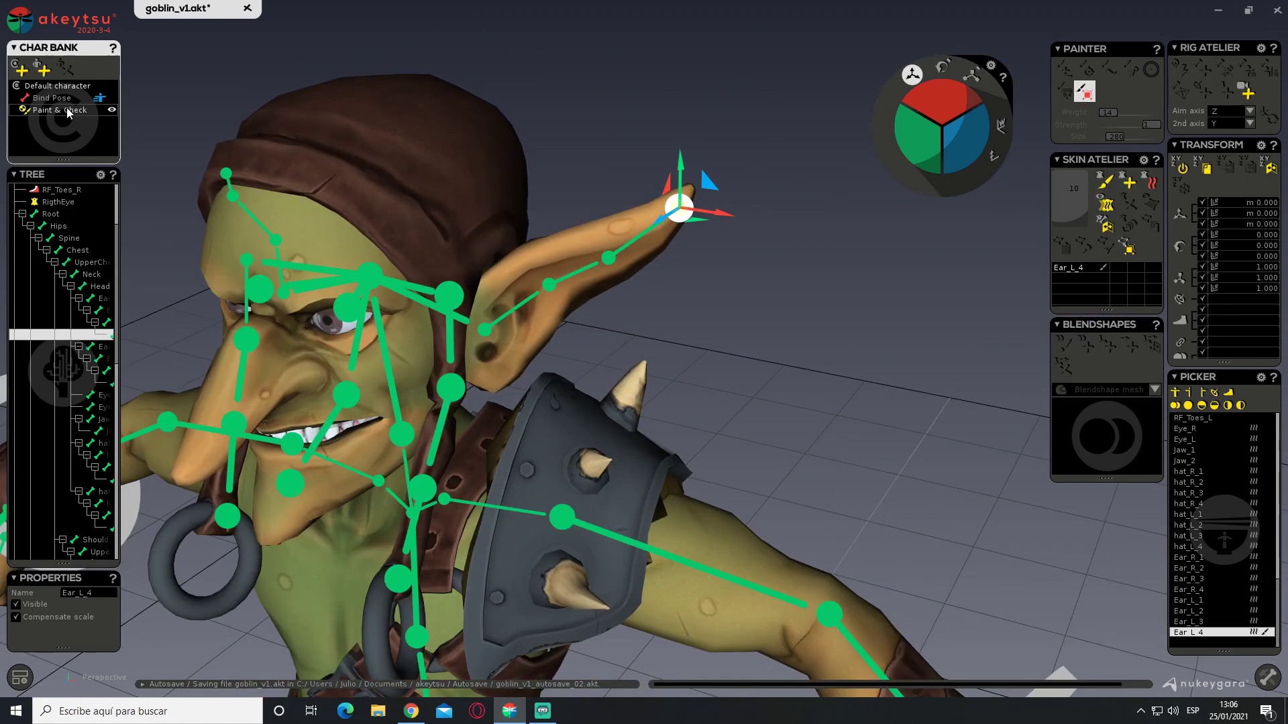
left_click(493, 333)
mouse_move(493, 334)
middle_mouse_down()
mouse_move(782, 331)
mouse_move(762, 364)
mouse_move(620, 361)
middle_mouse_up()
scroll(619, 360, "up", 3)
middle_click_drag(784, 318, 657, 281)
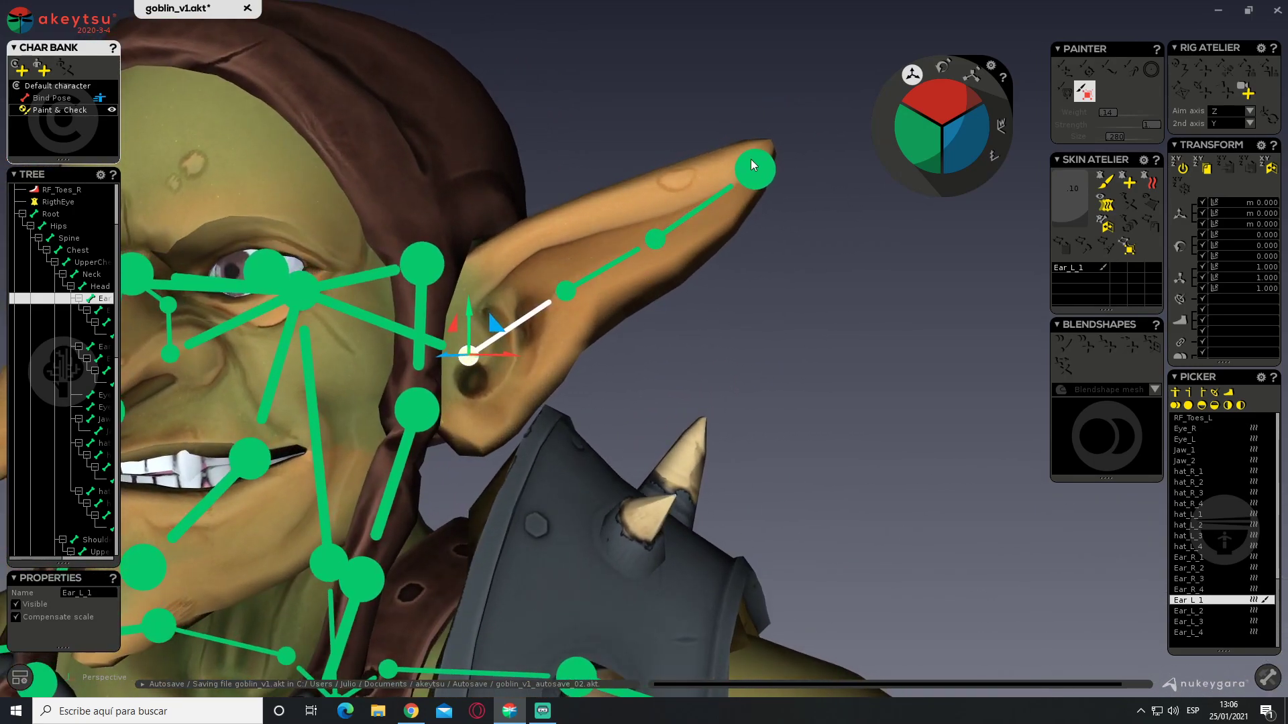
Select the vertices at the left ear's tip and grow the selection until it covers the whole ear
left_click_drag(782, 138, 764, 161)
key("Up")
key("Up")
key("Up")
key("Up")
key("Up")
key("Up")
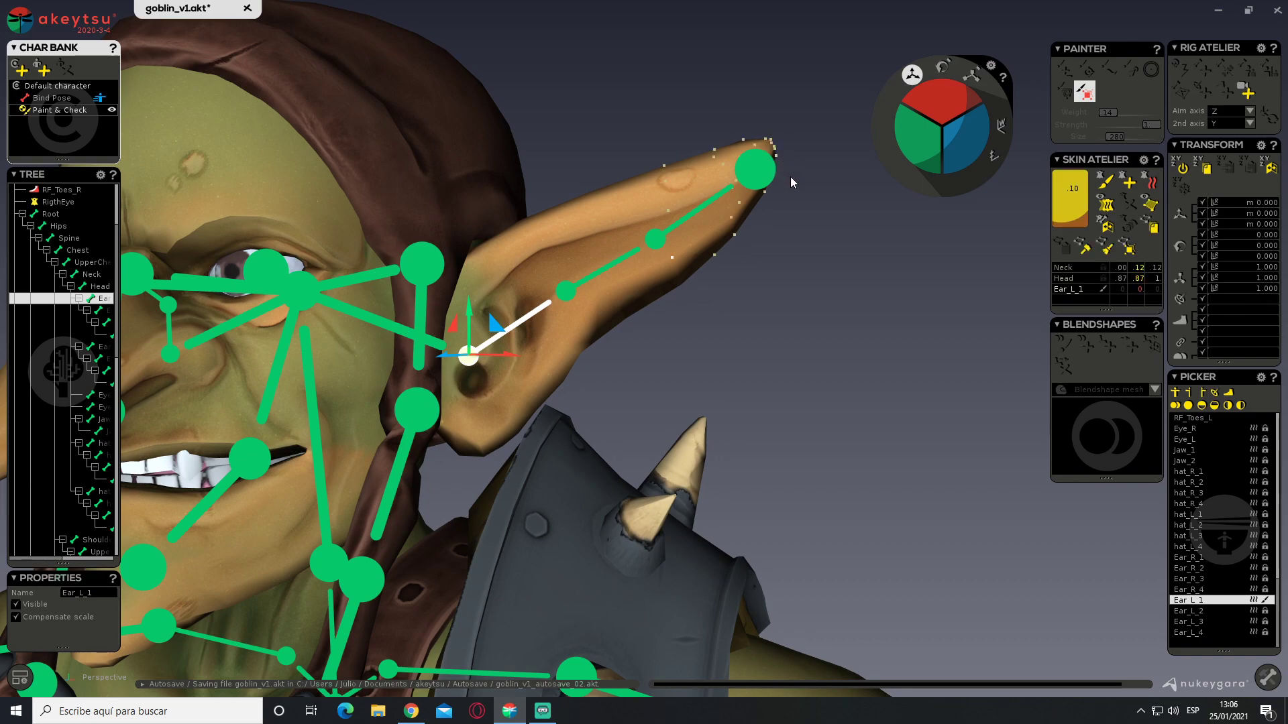
middle_click_drag(790, 176, 810, 348)
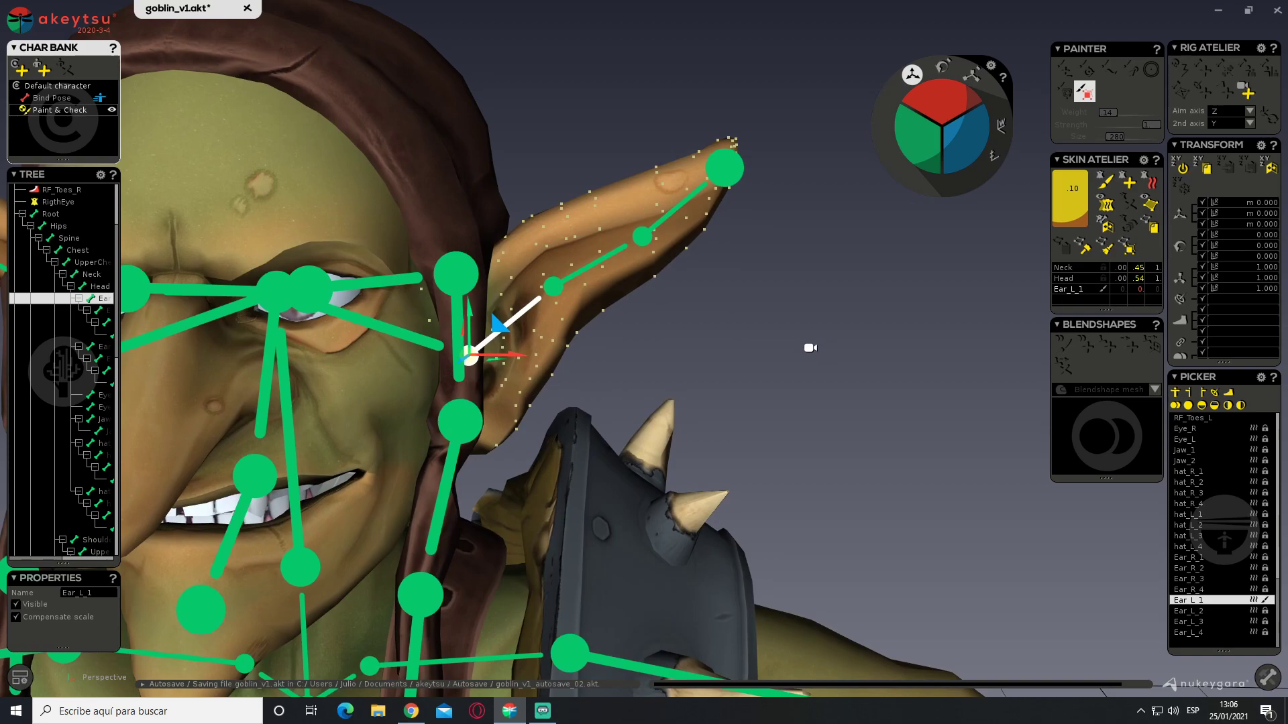
Activate the skin weight painter and paint Ear_L_1 influence over the base of the left ear
left_click(1106, 180)
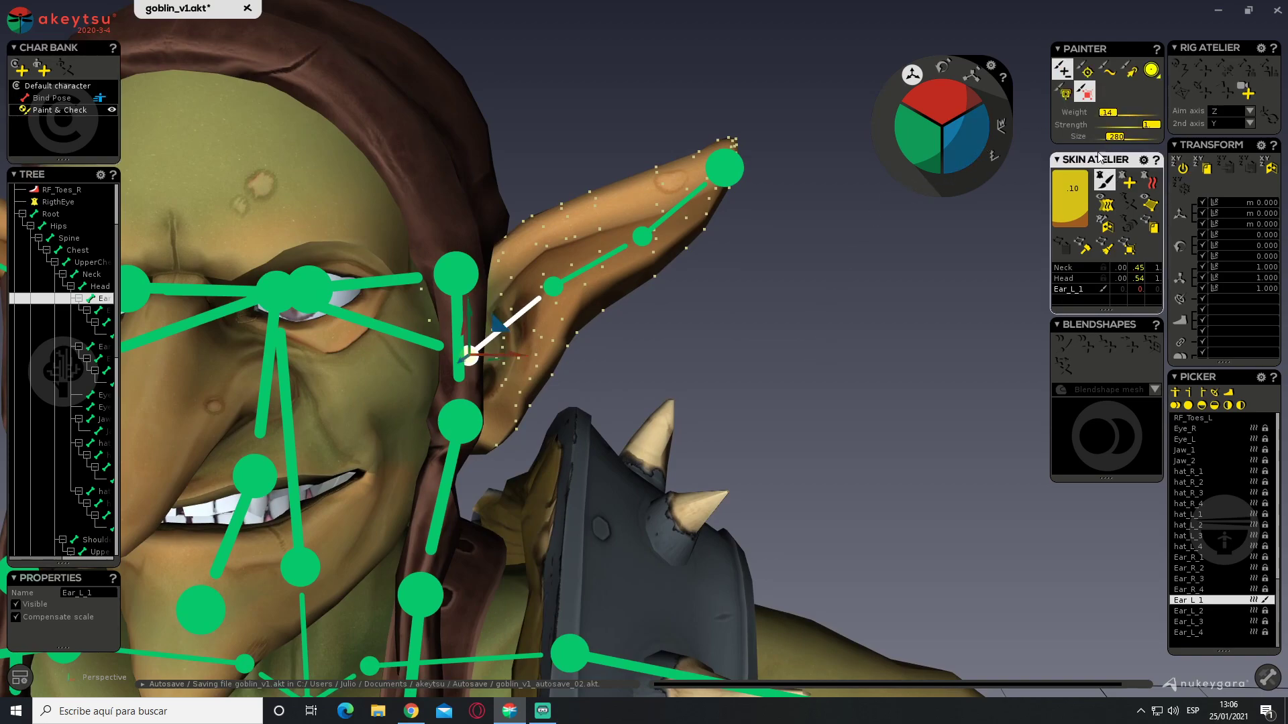
mouse_move(497, 438)
left_mouse_down()
mouse_move(503, 297)
mouse_move(486, 349)
mouse_move(505, 412)
mouse_move(545, 232)
mouse_move(479, 381)
mouse_move(449, 287)
mouse_move(467, 404)
mouse_move(495, 434)
mouse_move(511, 376)
mouse_move(502, 305)
mouse_move(517, 400)
mouse_move(505, 258)
mouse_move(499, 413)
mouse_move(494, 245)
mouse_move(480, 379)
mouse_move(479, 278)
mouse_move(496, 248)
mouse_move(519, 406)
left_mouse_up()
key("alt+Tab")
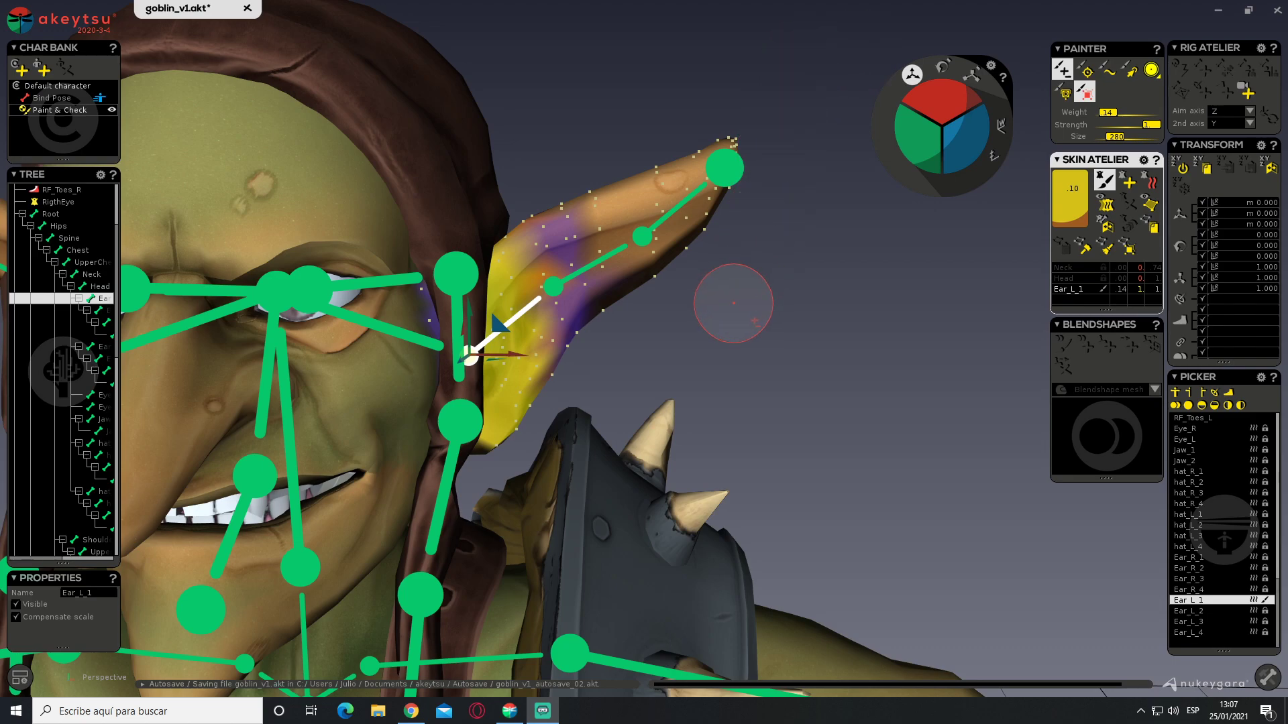
mouse_move(759, 320)
middle_mouse_down()
mouse_move(690, 341)
mouse_move(629, 385)
mouse_move(644, 305)
mouse_move(736, 299)
middle_mouse_up()
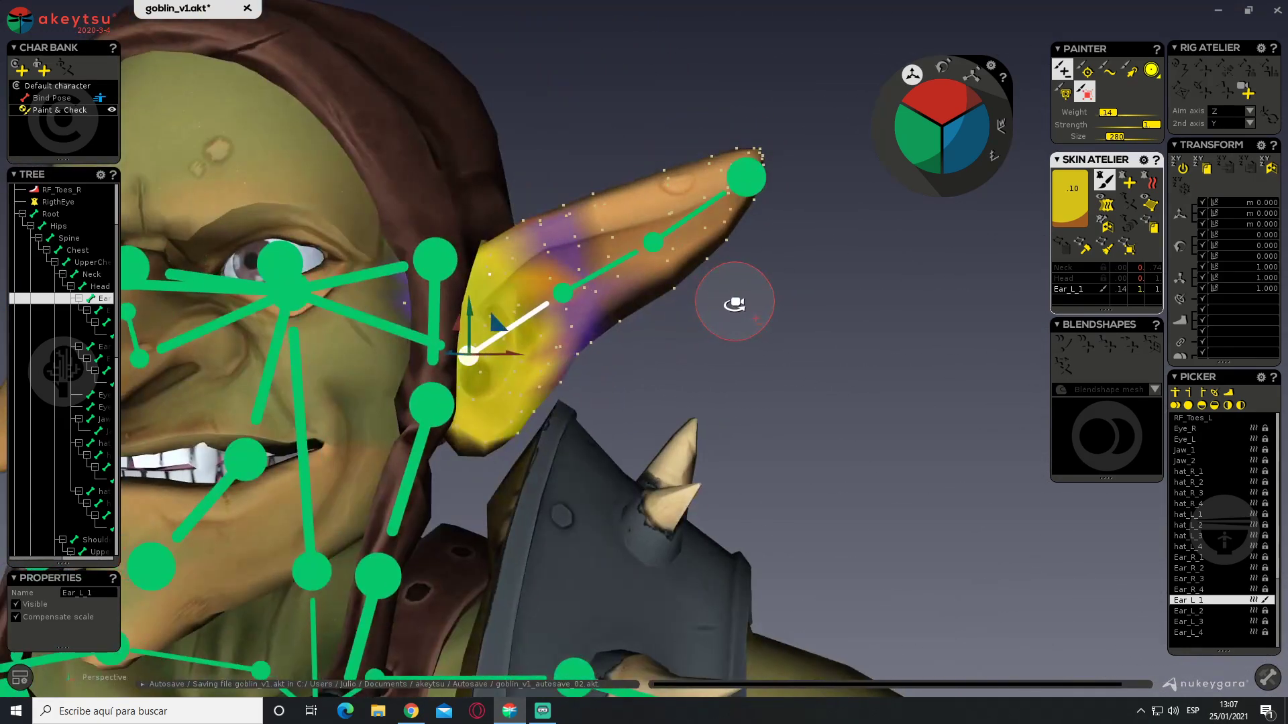
Paint Ear_L_2 bone influence over the middle section of the left ear
left_click(574, 288)
middle_click_drag(664, 355, 671, 325)
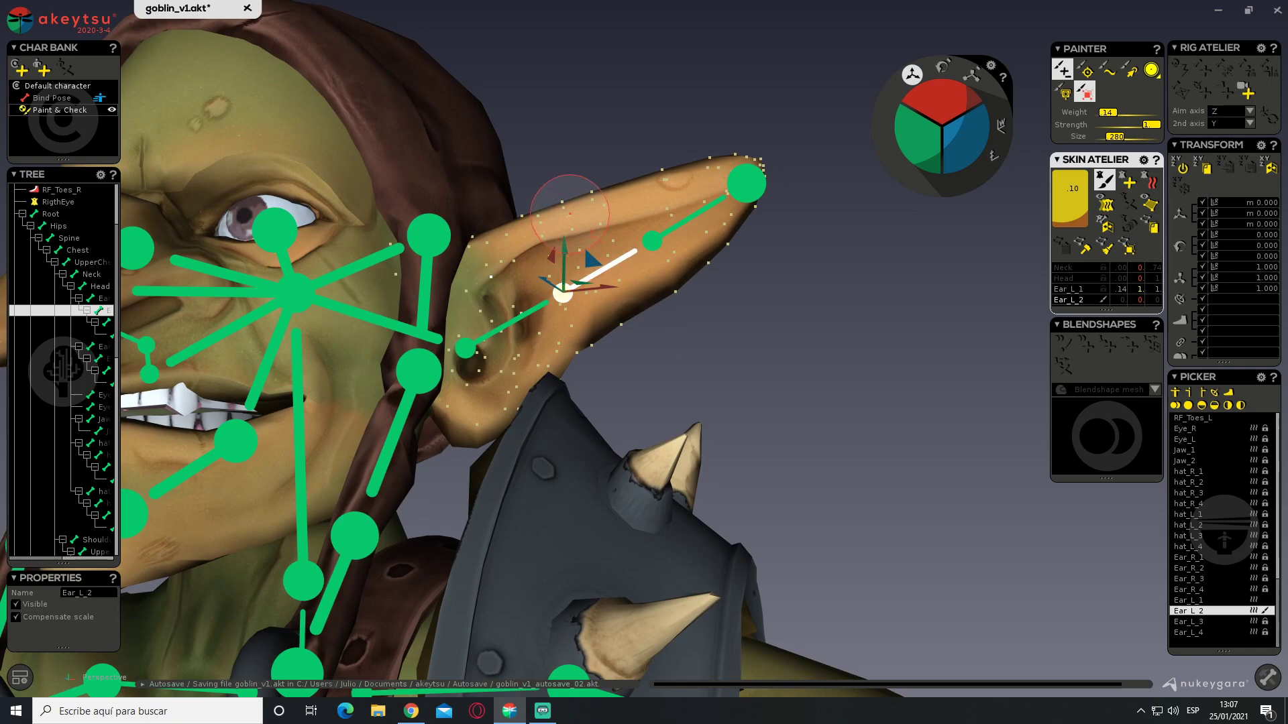
mouse_move(569, 255)
left_mouse_down()
mouse_move(570, 281)
mouse_move(530, 342)
mouse_move(587, 336)
left_mouse_up()
mouse_move(620, 207)
left_mouse_down()
mouse_move(660, 187)
mouse_move(627, 246)
mouse_move(544, 208)
mouse_move(490, 315)
mouse_move(517, 221)
mouse_move(573, 222)
mouse_move(588, 268)
left_mouse_up()
mouse_move(678, 415)
middle_mouse_down()
mouse_move(724, 442)
mouse_move(1091, 489)
middle_mouse_up()
mouse_move(1083, 489)
right_mouse_down()
mouse_move(667, 425)
mouse_move(589, 287)
right_mouse_up()
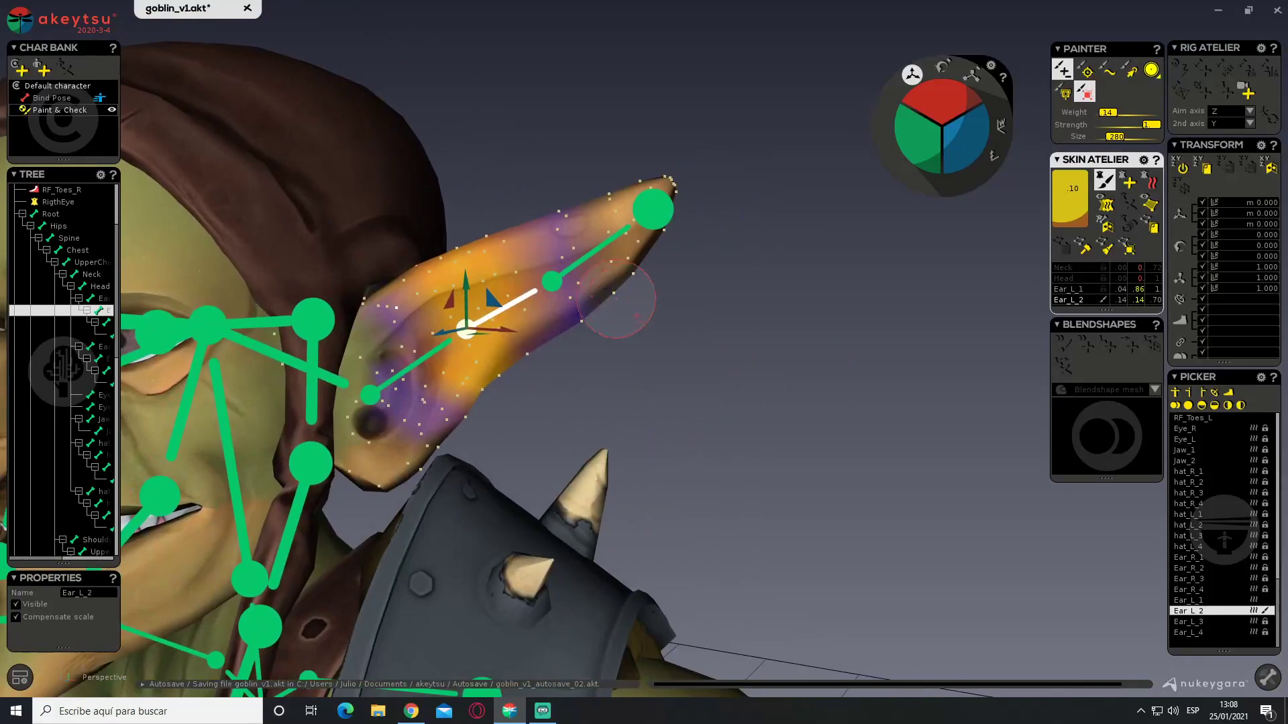
Paint Ear_L_3 bone influence over the outer half of the left ear
left_click(553, 282)
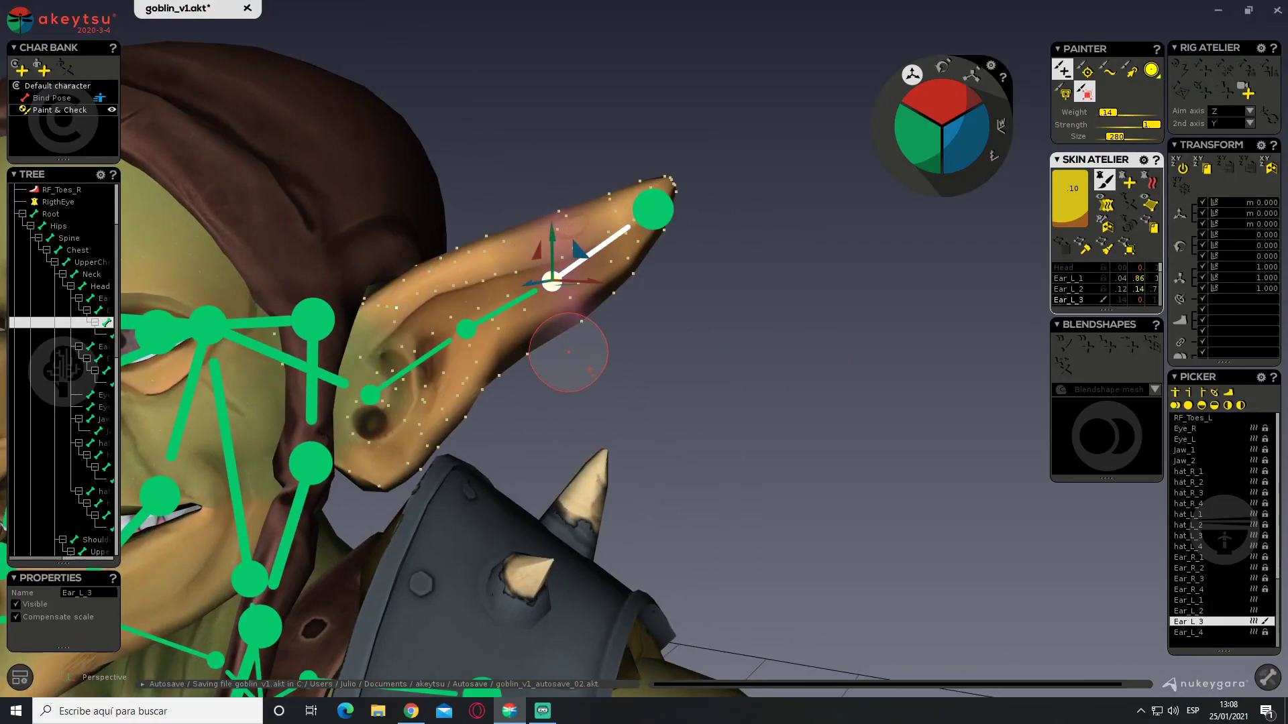
mouse_move(549, 303)
left_mouse_down()
mouse_move(551, 248)
mouse_move(540, 312)
mouse_move(571, 276)
mouse_move(590, 308)
mouse_move(489, 359)
mouse_move(503, 380)
left_mouse_up()
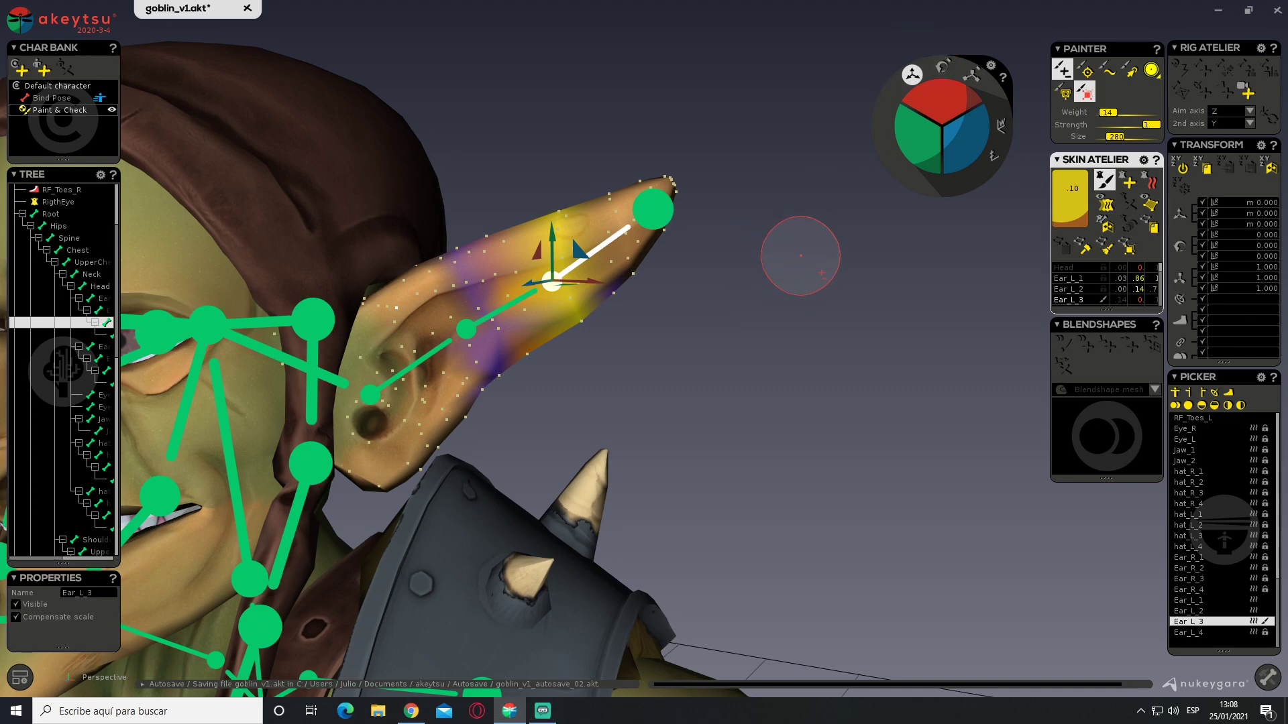
left_click_drag(695, 316, 729, 279, "alt")
Add light Ear_L_4 influence at the left ear's tip and blend Ear_L_3 weights along the edges near it
left_click(646, 220)
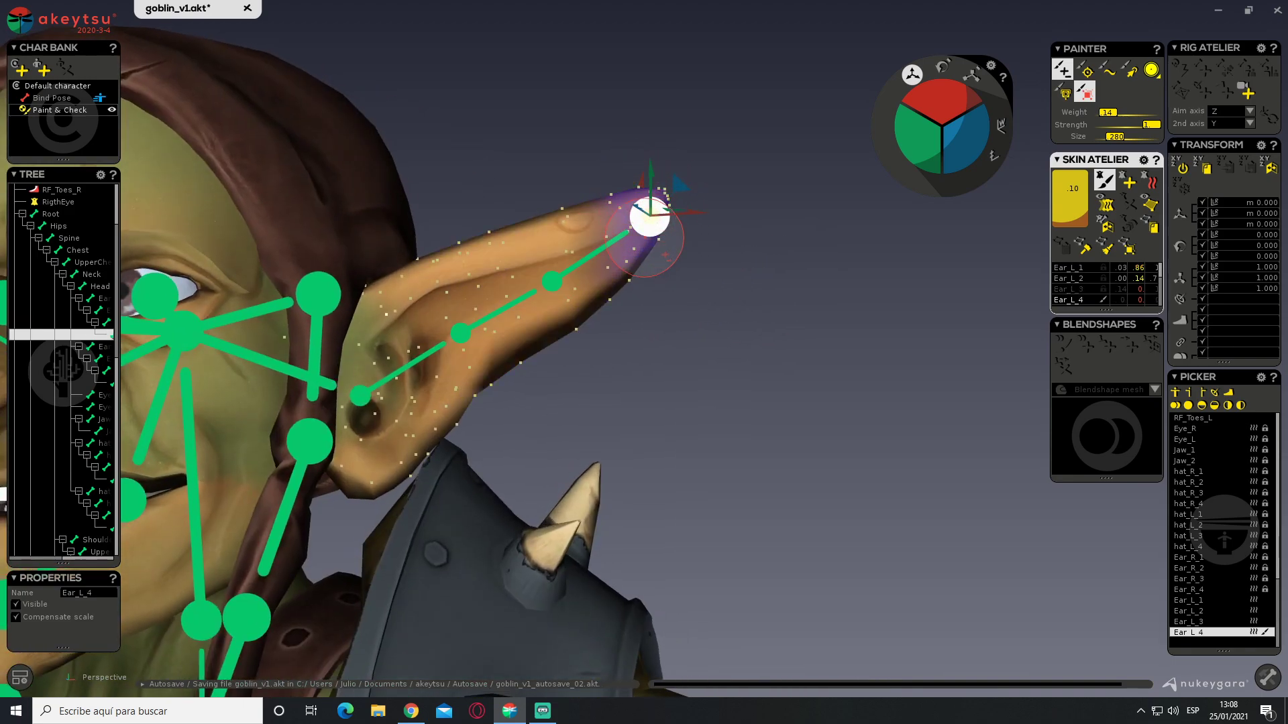
left_click(551, 282)
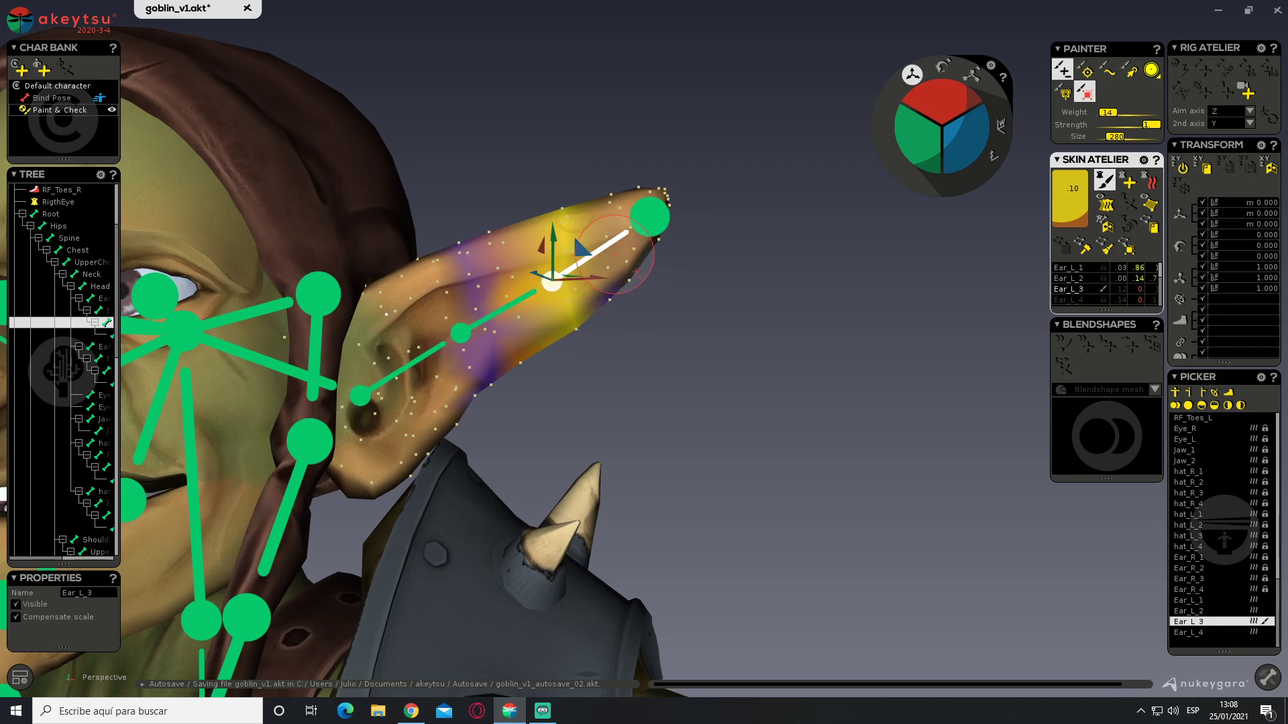
mouse_move(607, 308)
left_mouse_down()
mouse_move(613, 205)
mouse_move(653, 250)
left_mouse_up()
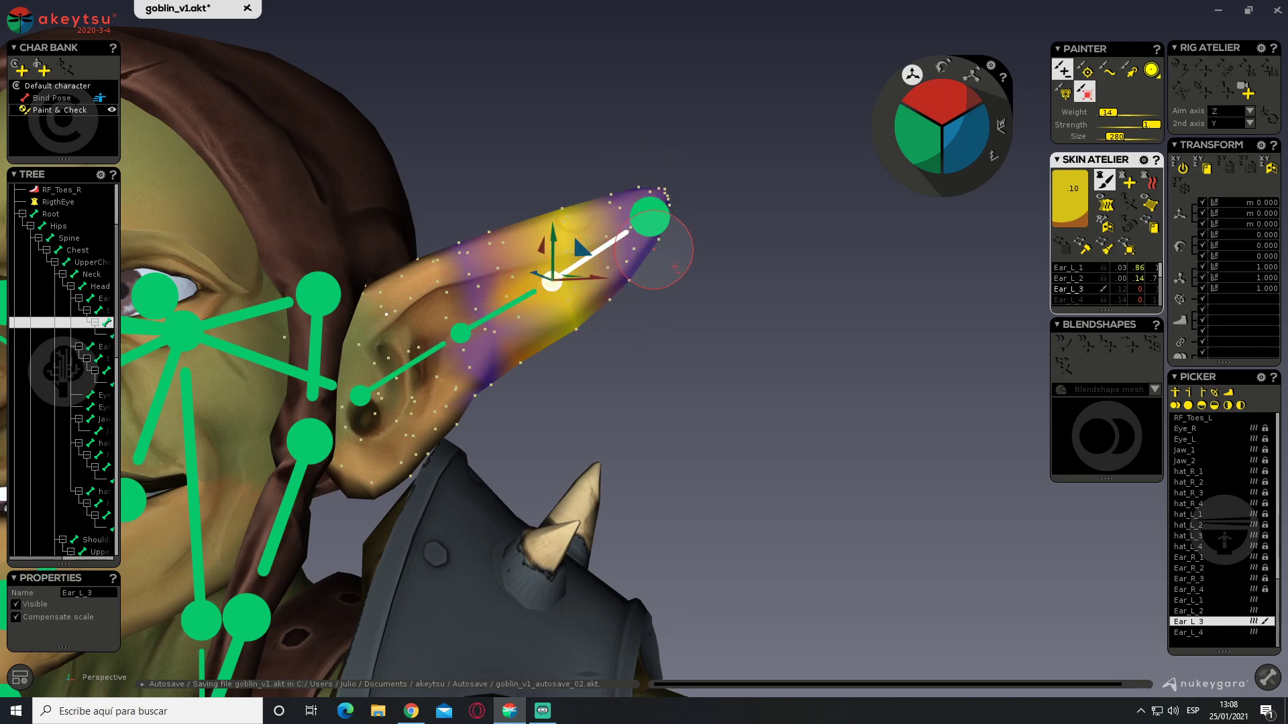
mouse_move(713, 310)
middle_mouse_down()
mouse_move(385, 362)
mouse_move(313, 420)
mouse_move(691, 387)
mouse_move(695, 417)
middle_mouse_up()
left_click_drag(641, 164, 624, 163)
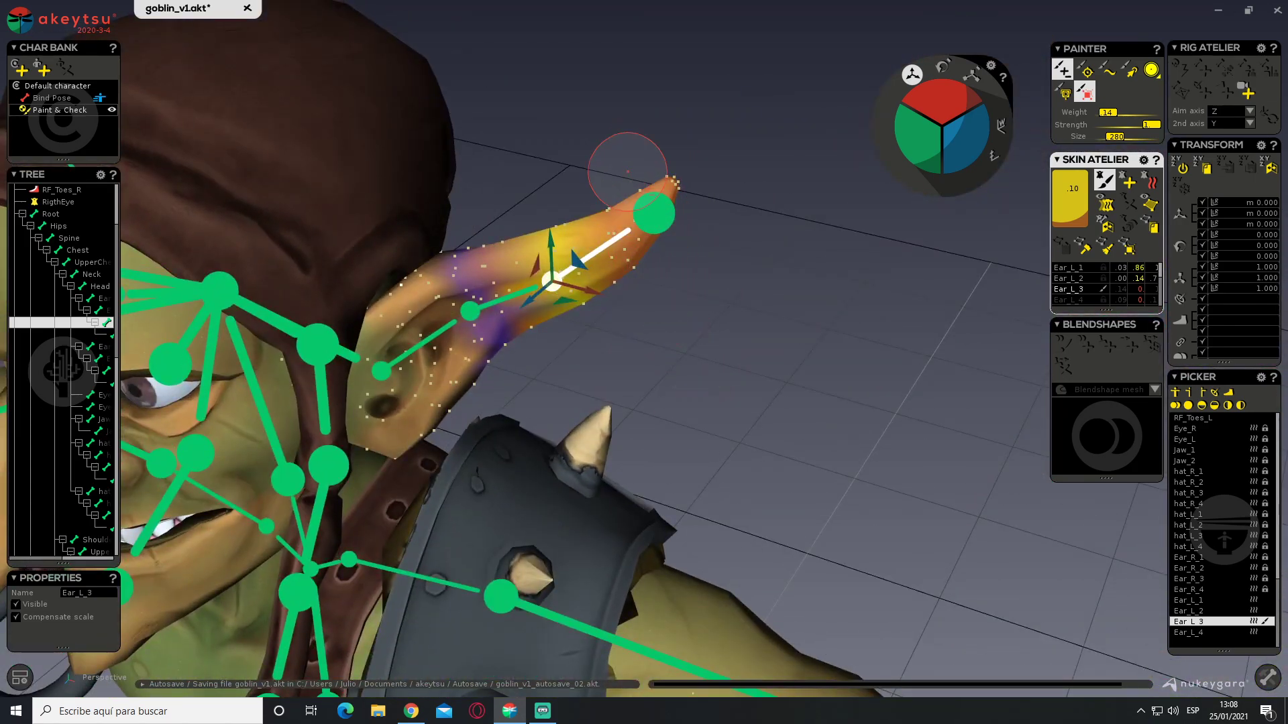
mouse_move(744, 304)
middle_mouse_down()
mouse_move(868, 183)
mouse_move(391, 242)
mouse_move(753, 253)
mouse_move(790, 283)
mouse_move(768, 313)
mouse_move(773, 282)
middle_mouse_up()
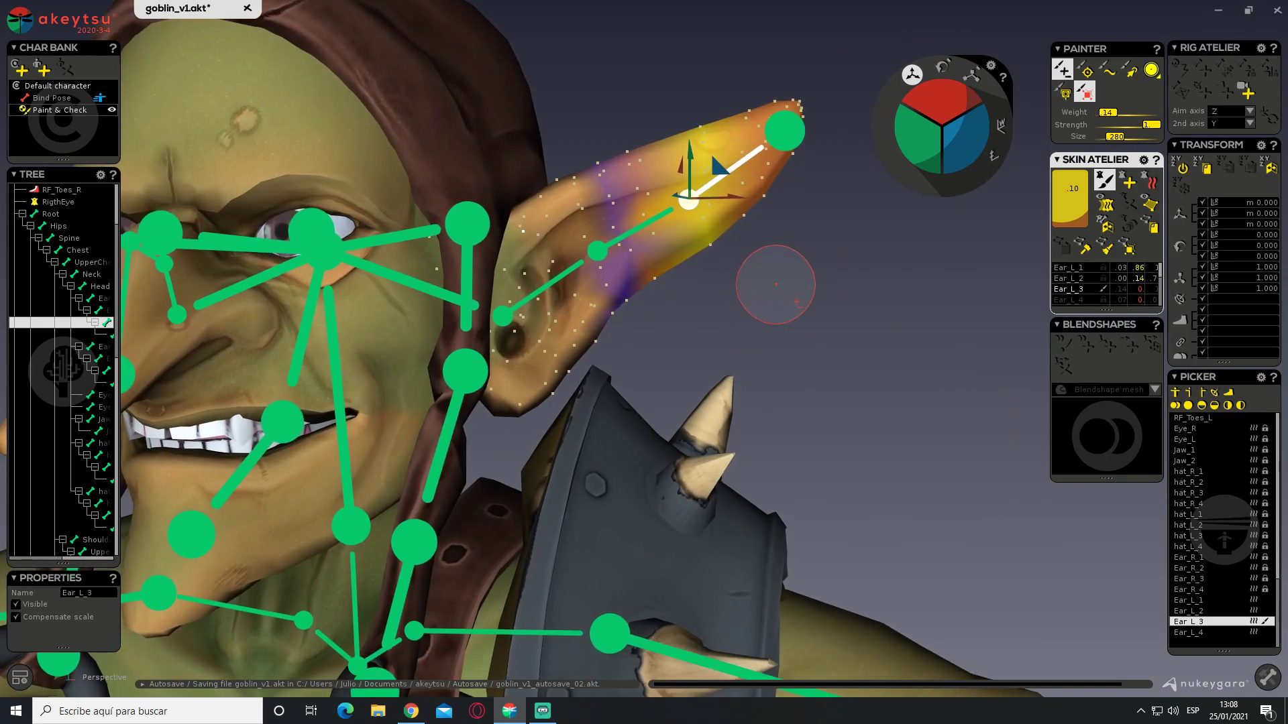
mouse_move(720, 330)
middle_mouse_down()
mouse_move(759, 262)
mouse_move(356, 311)
mouse_move(747, 316)
mouse_move(846, 268)
middle_mouse_up()
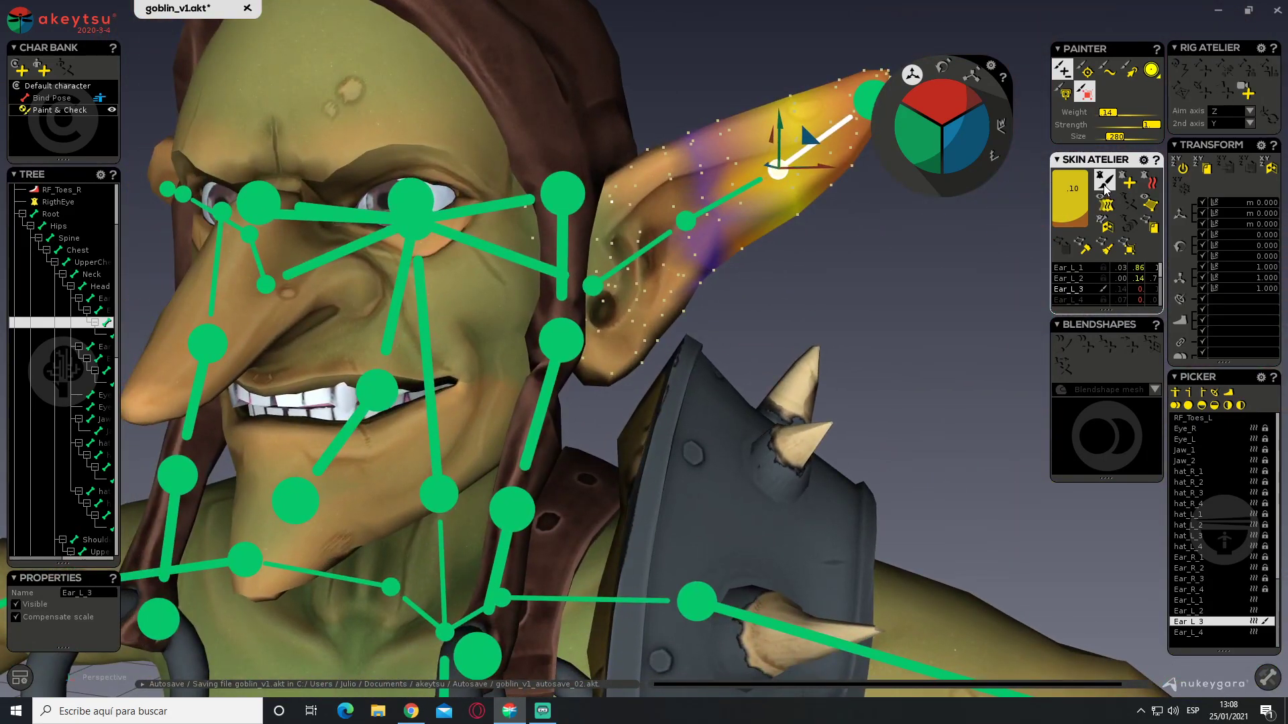
Leave weight painting, select the Ear_L_2 bone and activate the Rotate manipulator
left_click(1104, 182)
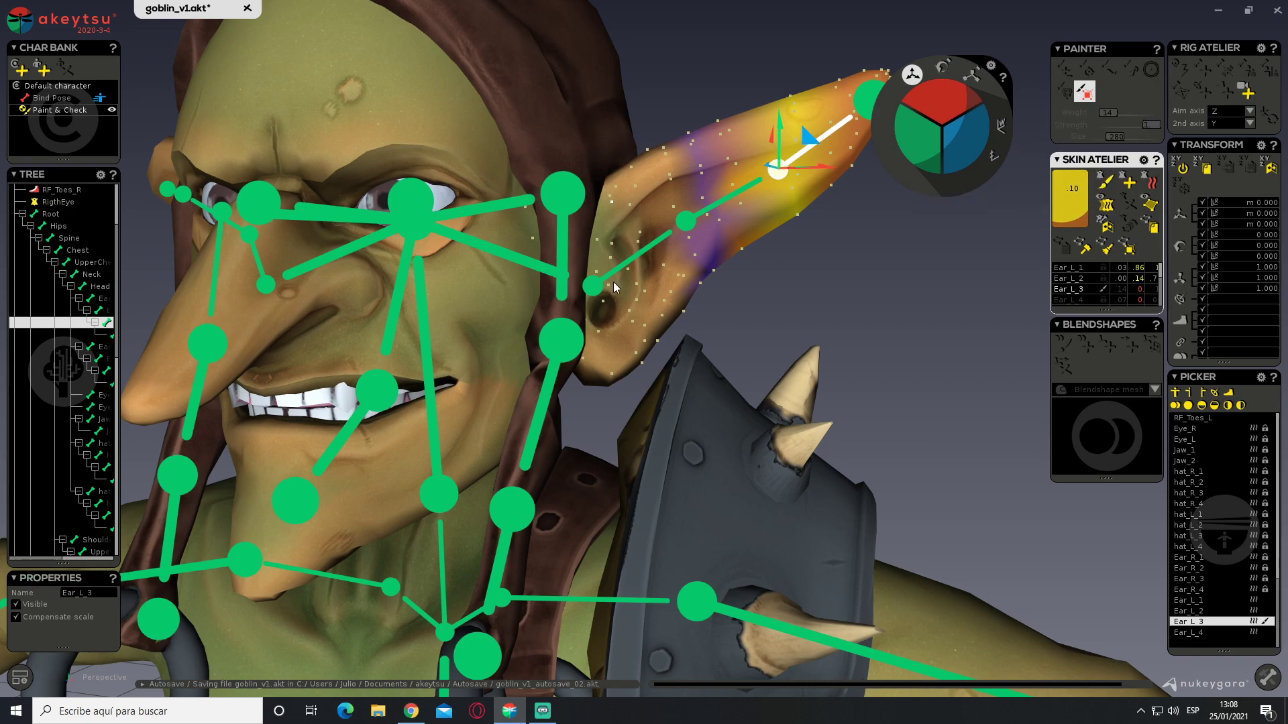
left_click(597, 288)
left_click(692, 223)
middle_click_drag(846, 257, 660, 342)
key("e")
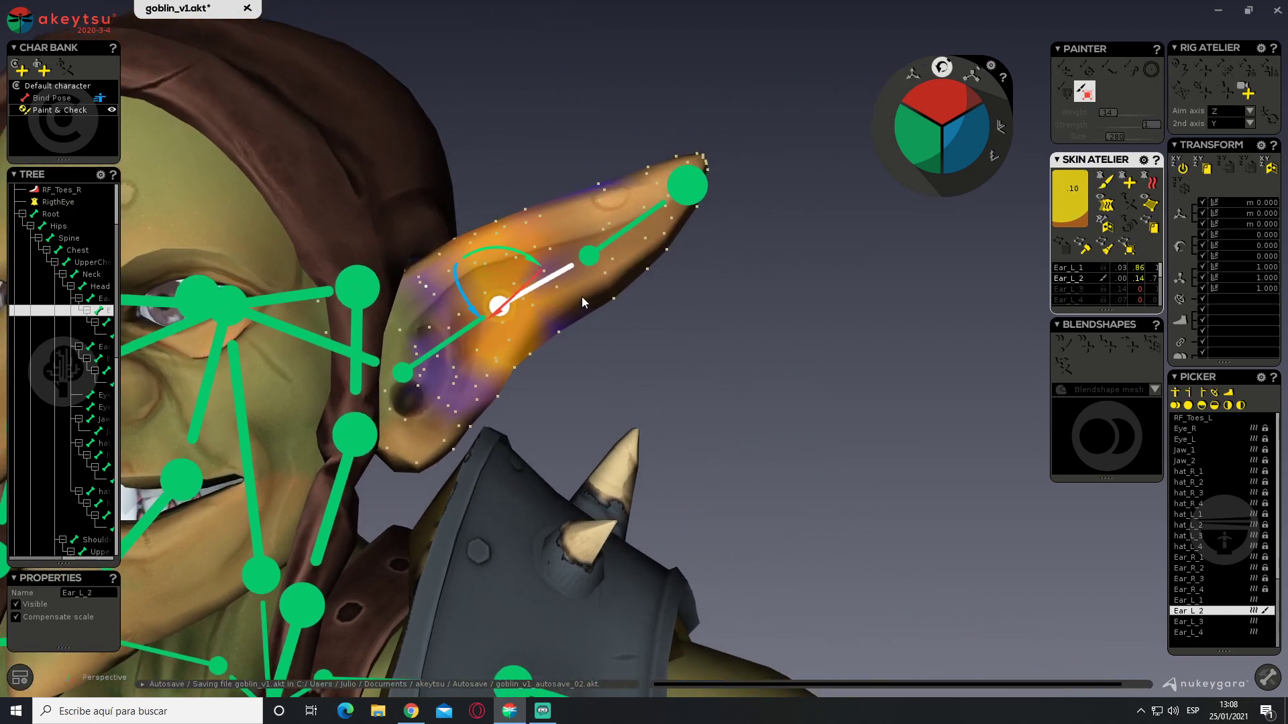
middle_click_drag(585, 303, 644, 409)
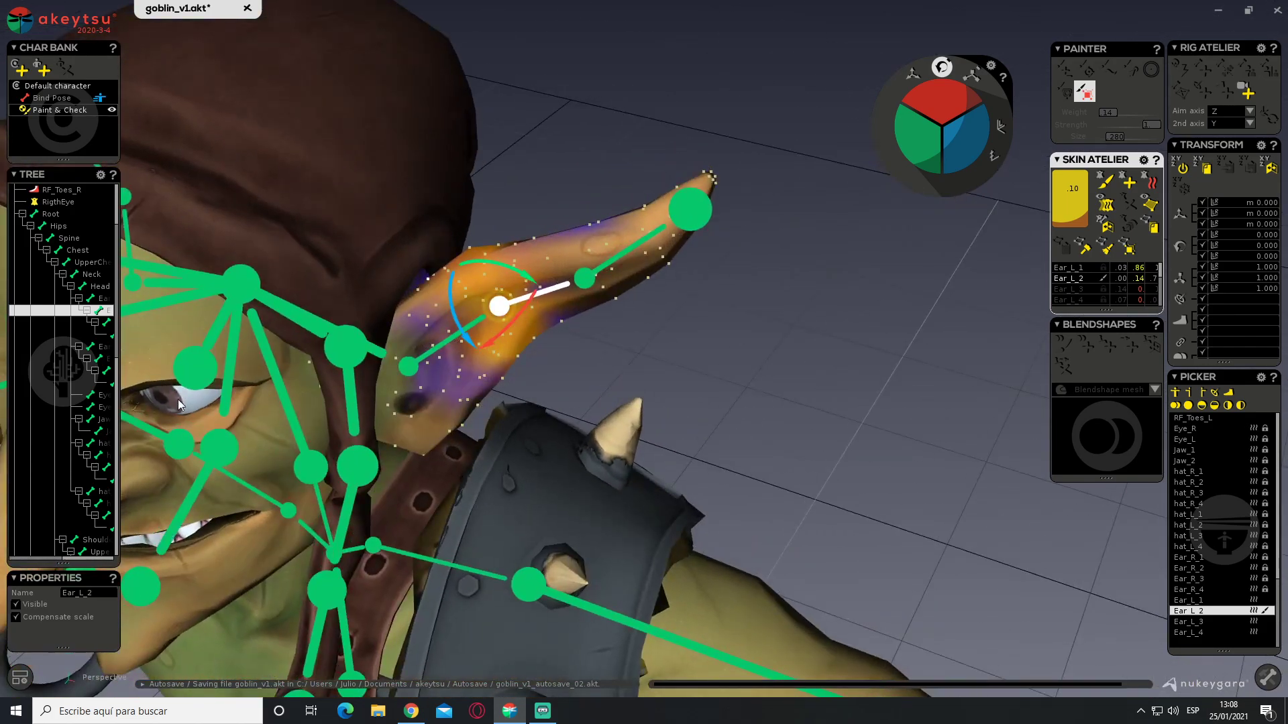
Display the local axes of the bones and clear the vertex selection on the left ear
left_click(20, 678)
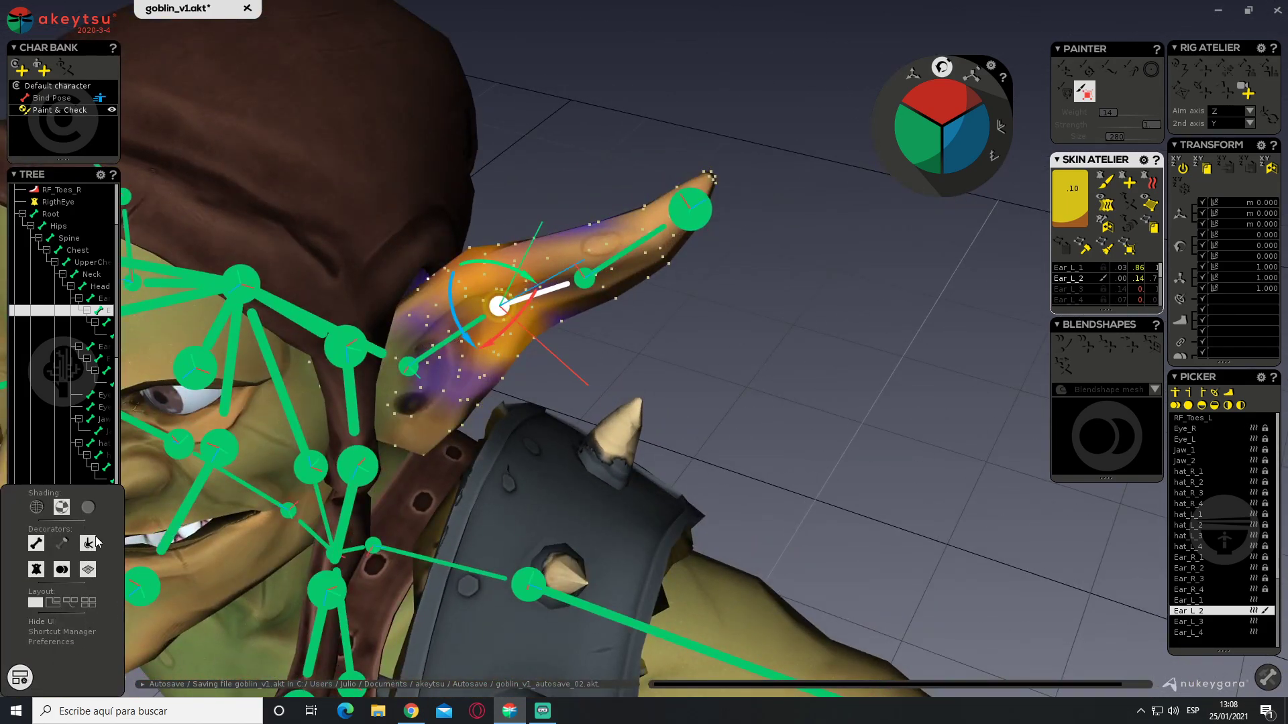
scroll(524, 302, "up", 3)
scroll(524, 303, "up", 3)
middle_click_drag(524, 302, 661, 234)
left_click(805, 379)
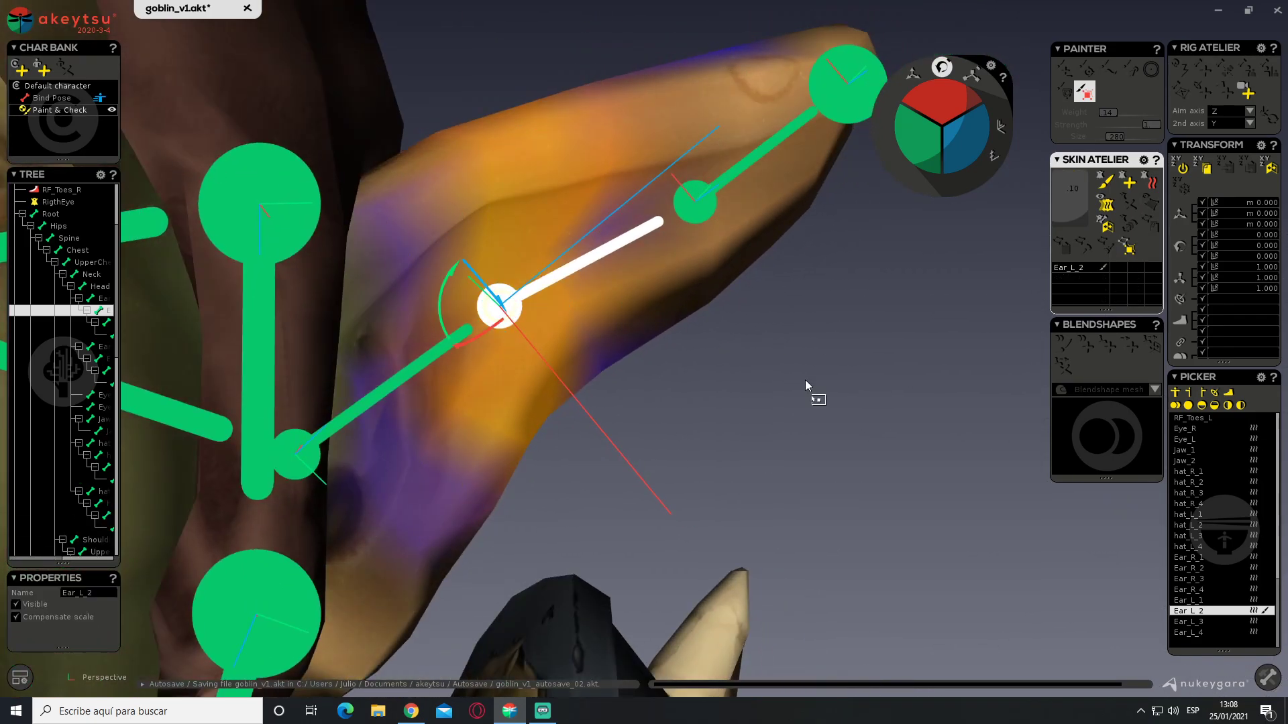
Switch to the Bind Pose, select the Ear_L_1 bone and examine the orientation of its axes
left_click(51, 99)
mouse_move(650, 293)
middle_mouse_down()
mouse_move(489, 388)
mouse_move(461, 324)
mouse_move(494, 261)
mouse_move(546, 299)
middle_mouse_up()
left_click(474, 335)
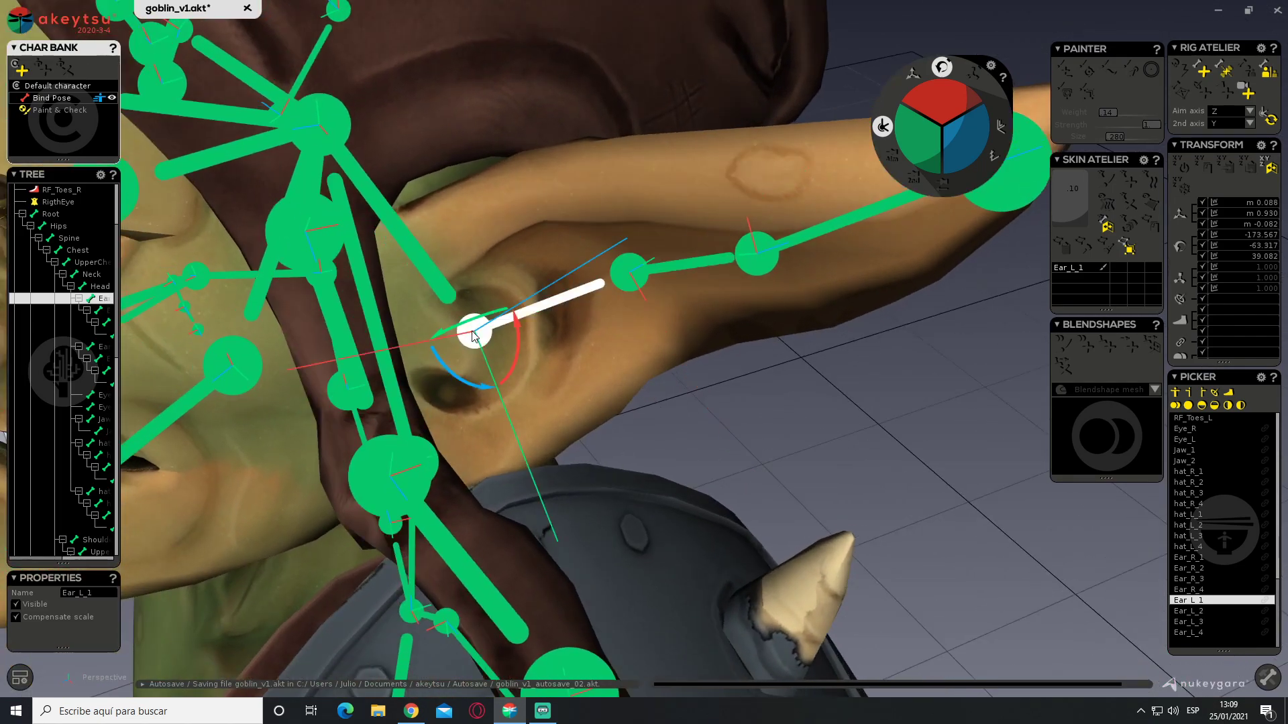
scroll(476, 333, "up", 4)
middle_click_drag(475, 333, 636, 340)
scroll(592, 348, "down", 4)
middle_click_drag(636, 341, 507, 385)
left_click_drag(522, 377, 526, 380)
middle_click_drag(548, 384, 520, 310)
Rotate the hat_L_1 bone's axes to about 90.4, 11.2 and 49.3 in the bind pose
scroll(512, 295, "up", 2)
left_click(500, 250)
scroll(500, 250, "up", 2)
middle_click_drag(500, 250, 422, 244)
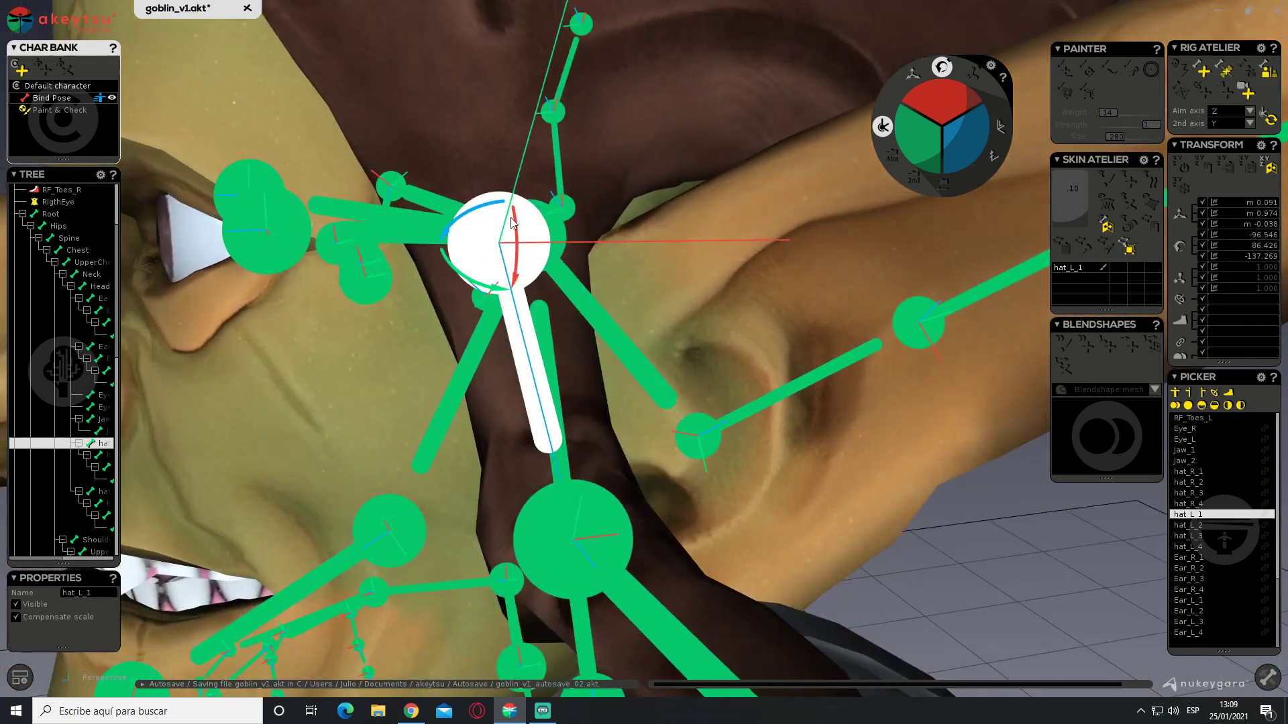
left_click_drag(470, 215, 328, 310)
scroll(455, 266, "down", 2)
middle_click_drag(455, 265, 516, 275)
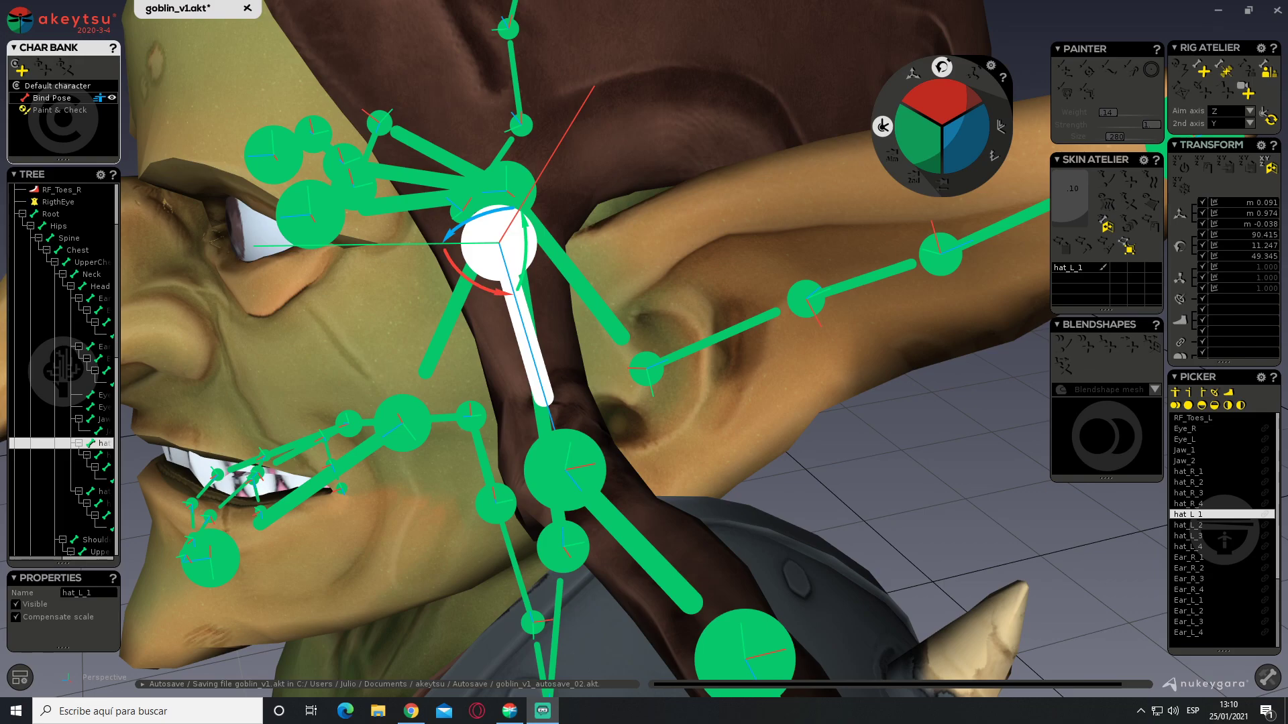
Rotate the hat_L_2 bone to about 98.9, 9.8 and 85.5 so its axes follow the left hat tail
left_click_drag(772, 265, 671, 205, "alt")
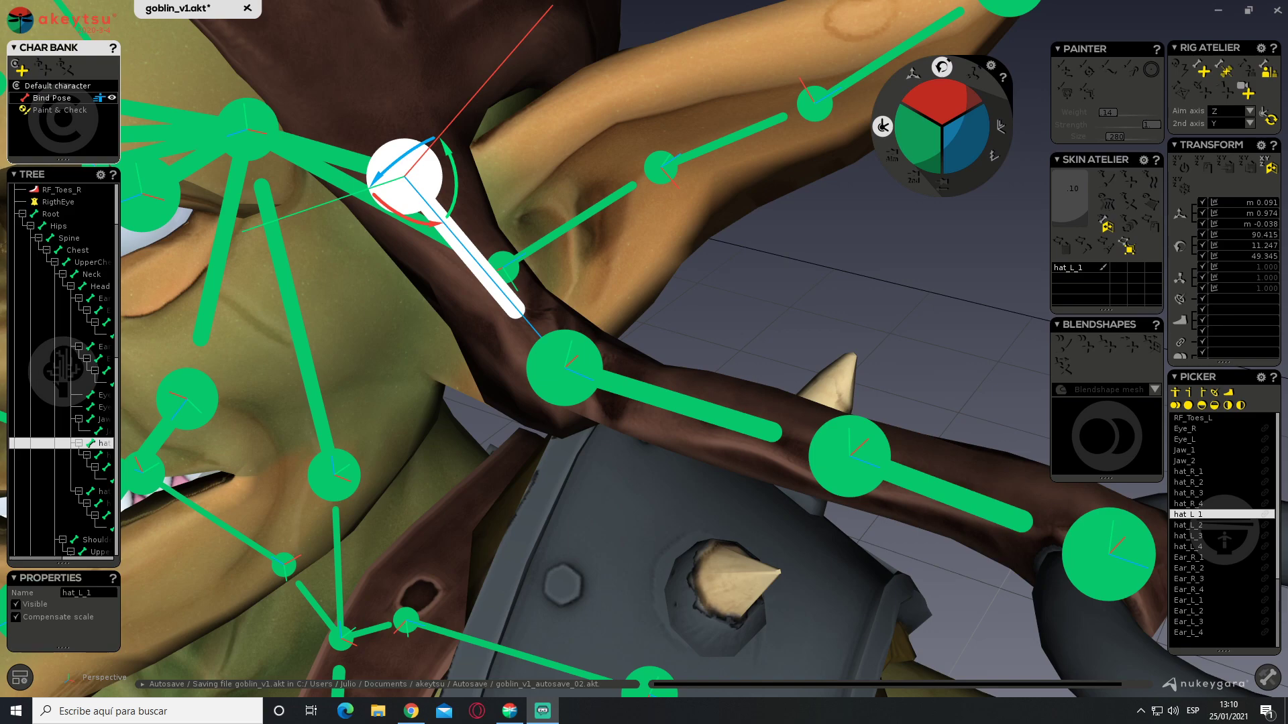
left_click_drag(782, 266, 798, 266, "alt")
middle_click_drag(798, 267, 666, 263)
key("alt+Tab")
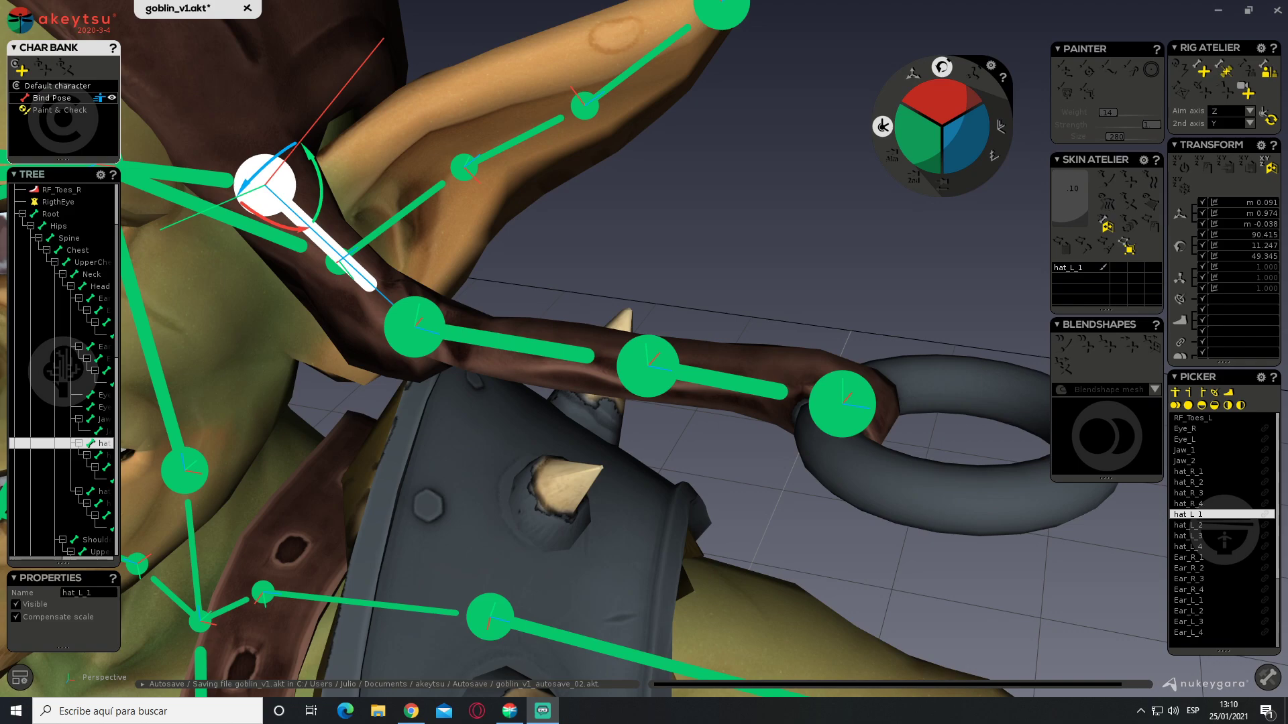
middle_click_drag(626, 182, 440, 264)
left_click(400, 343)
middle_click_drag(443, 330, 440, 294)
left_click_drag(433, 295, 389, 401)
middle_click_drag(425, 373, 541, 351)
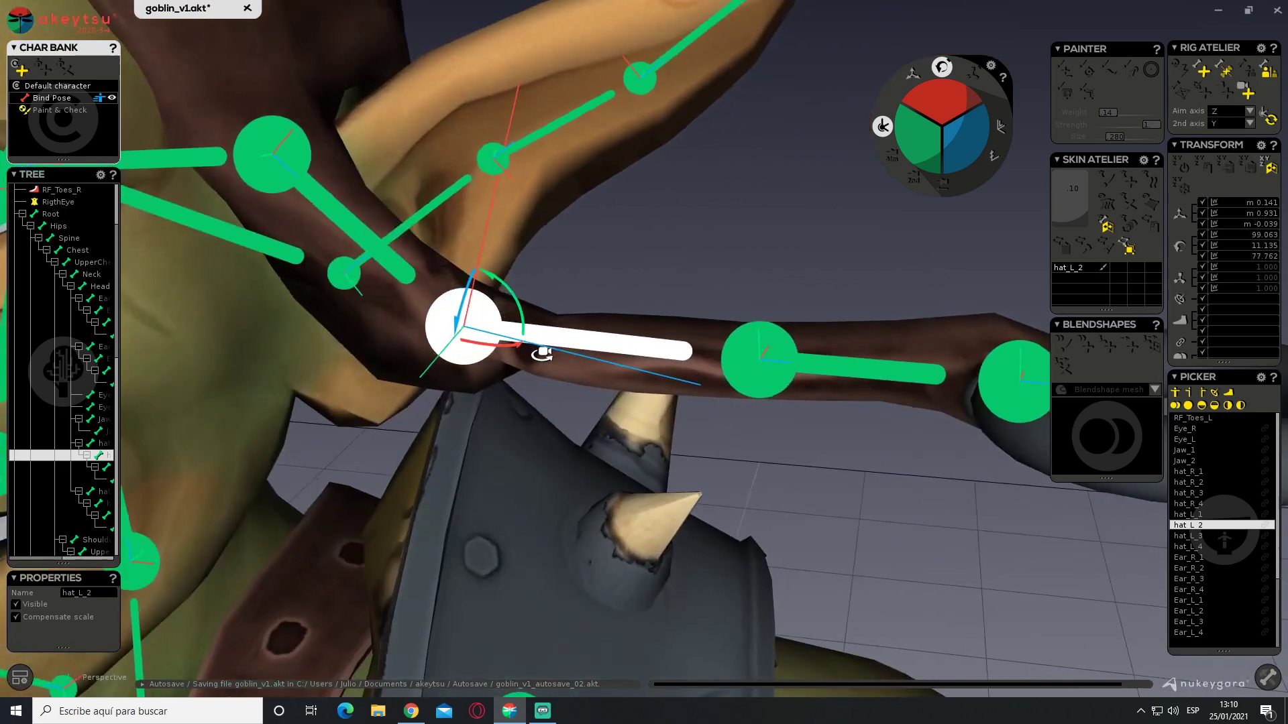
left_click_drag(525, 331, 523, 316)
middle_click_drag(524, 321, 437, 362)
left_click_drag(437, 364, 438, 365)
middle_click_drag(438, 365, 596, 341)
Reorient the axes of the remaining outer bones of the left hat tail in the bind pose
left_click(505, 325)
middle_click_drag(505, 325, 455, 299)
left_click_drag(455, 299, 416, 365)
middle_click_drag(417, 365, 503, 360)
left_click(562, 339)
left_click_drag(517, 298, 453, 425)
middle_click_drag(453, 426, 685, 373)
Return to Paint & Check mode and rotate the hat_L_2 bone to test how the left hat tail deforms
scroll(570, 363, "down", 5)
scroll(551, 364, "down", 2)
mouse_move(440, 326)
middle_mouse_down()
mouse_move(606, 324)
mouse_move(482, 351)
mouse_move(676, 322)
mouse_move(750, 377)
middle_mouse_up()
double_click(91, 111)
left_click(632, 385)
left_click_drag(617, 385, 523, 331)
middle_click_drag(815, 359, 644, 186)
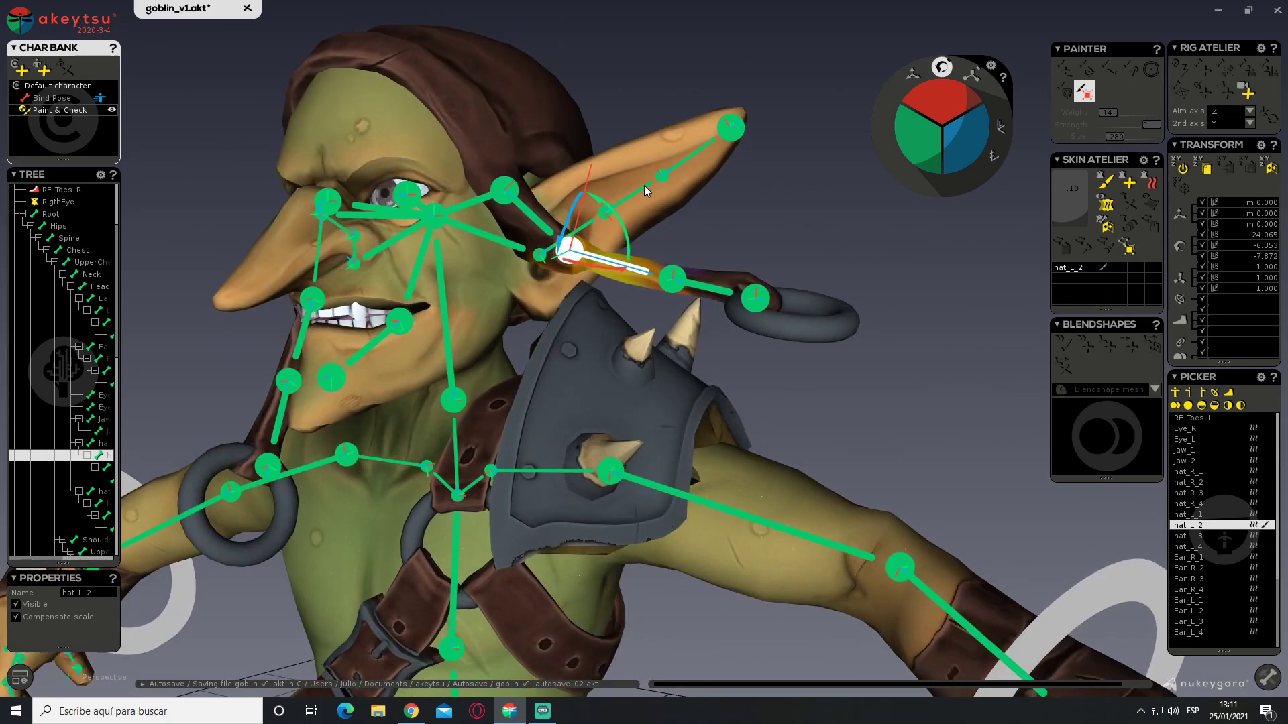
Hide the bones and their local axes in the viewport
key("j")
left_click(22, 678)
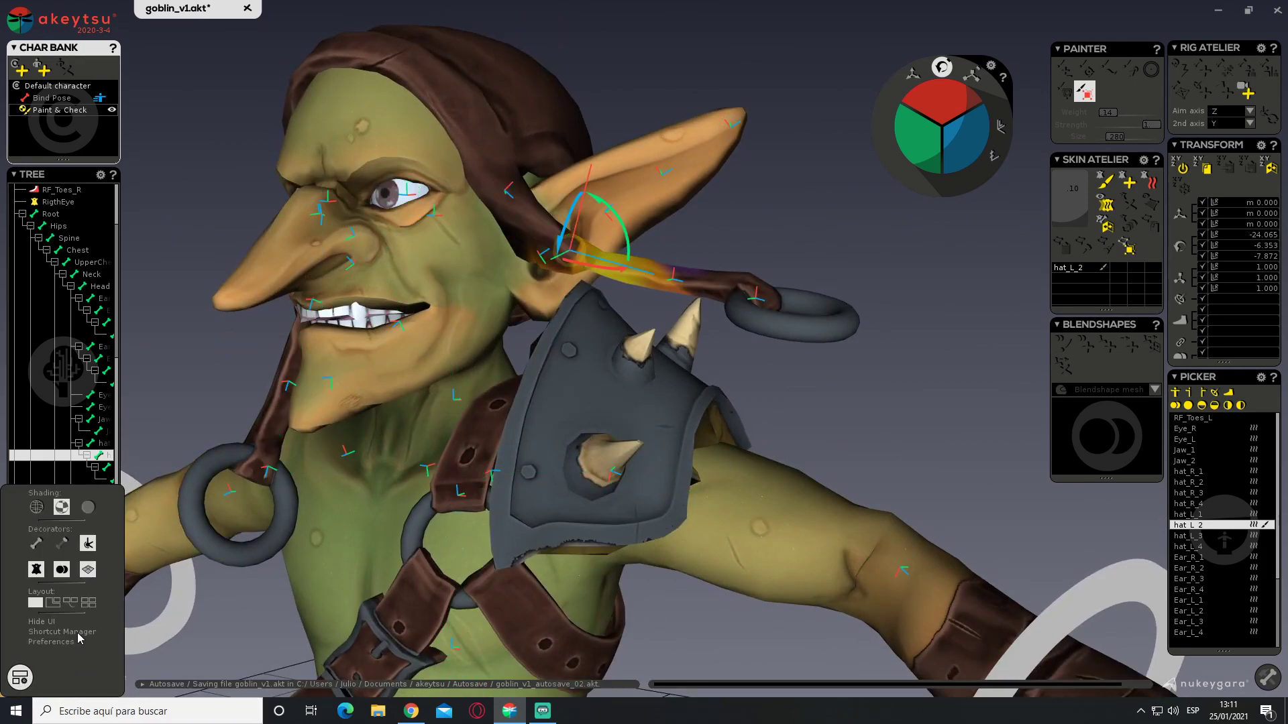
left_click(90, 547)
middle_click_drag(759, 254, 465, 315)
Rotate the hat_L_1 bone so the left hat tail hangs down beside the head
left_click(446, 310)
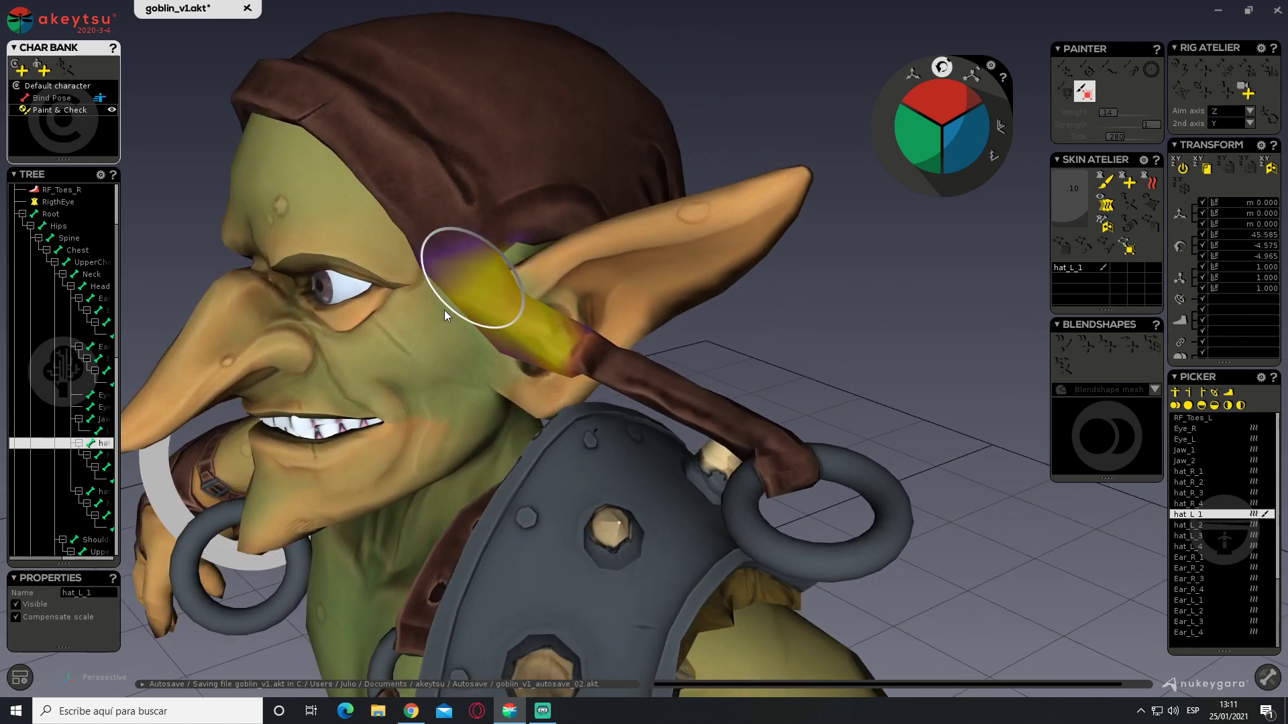
left_click_drag(400, 283, 422, 294)
middle_click_drag(577, 342, 616, 324)
left_click_drag(530, 279, 529, 333)
middle_click_drag(529, 333, 595, 356)
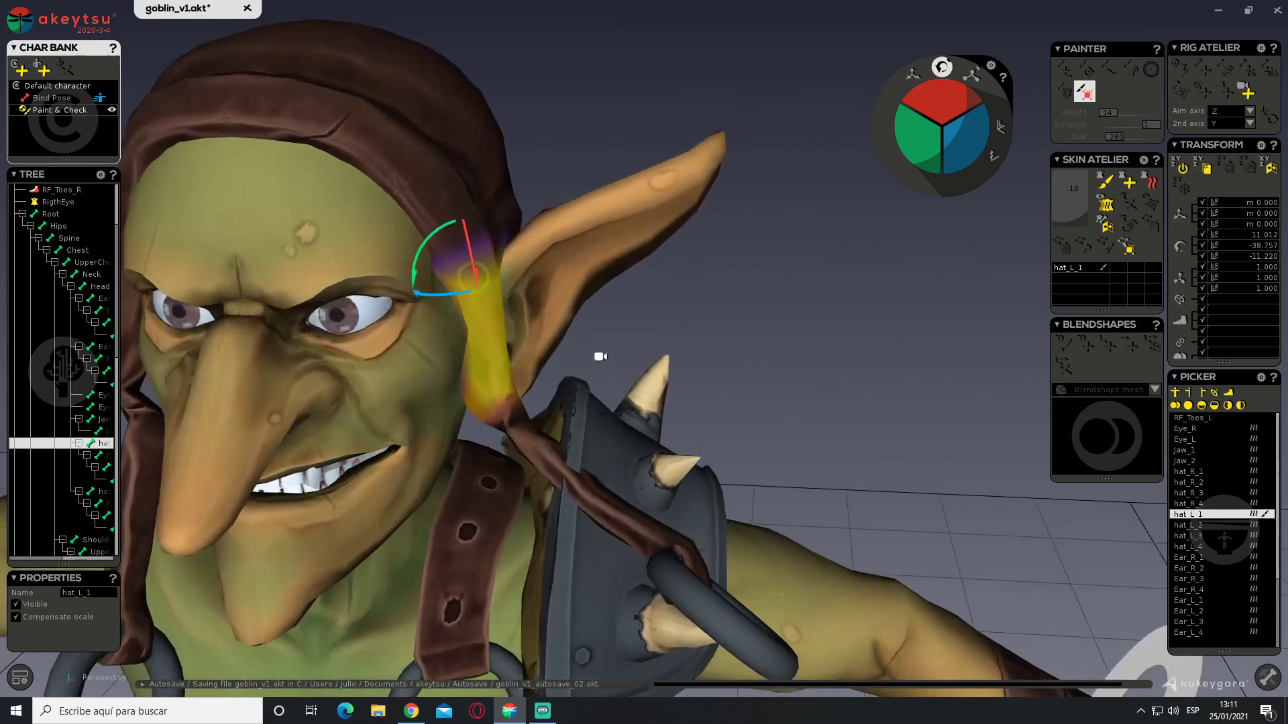
Bend the left hat tail further down at the hat_L_2 bone and return the character to the Bind Pose
left_click(553, 449)
left_click_drag(522, 443, 470, 469)
middle_click_drag(469, 469, 391, 343)
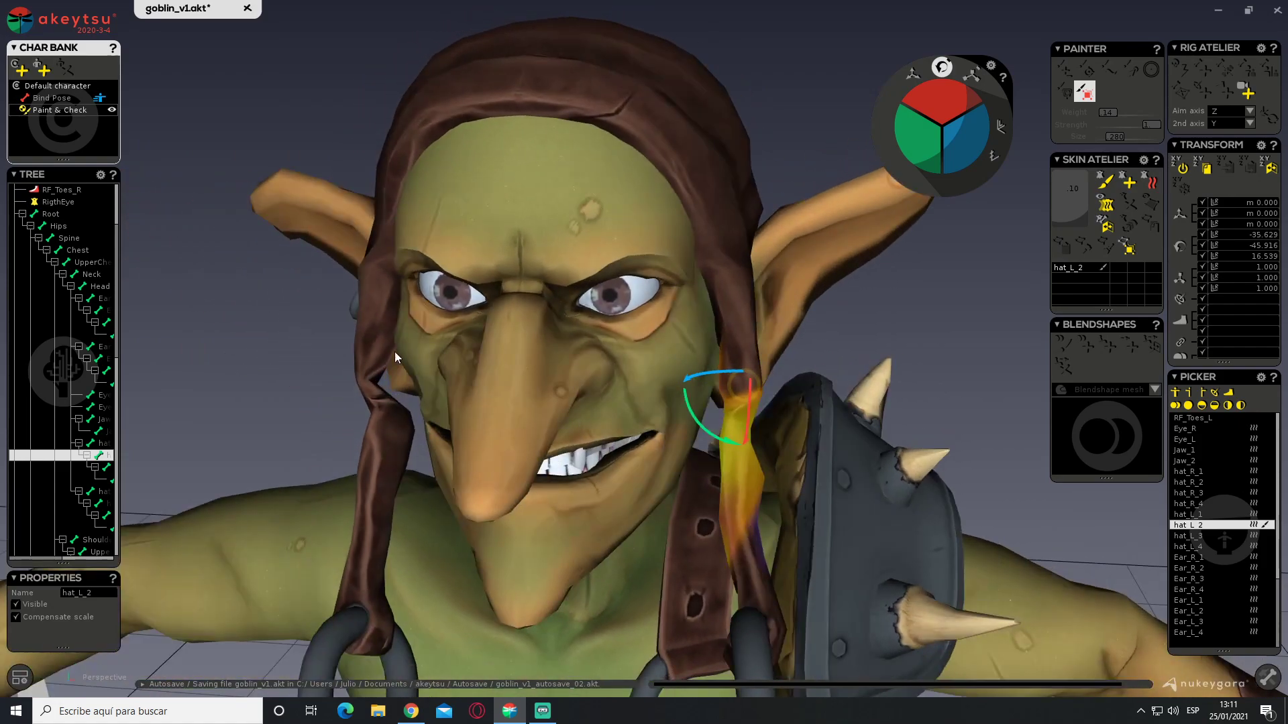
left_click(53, 97)
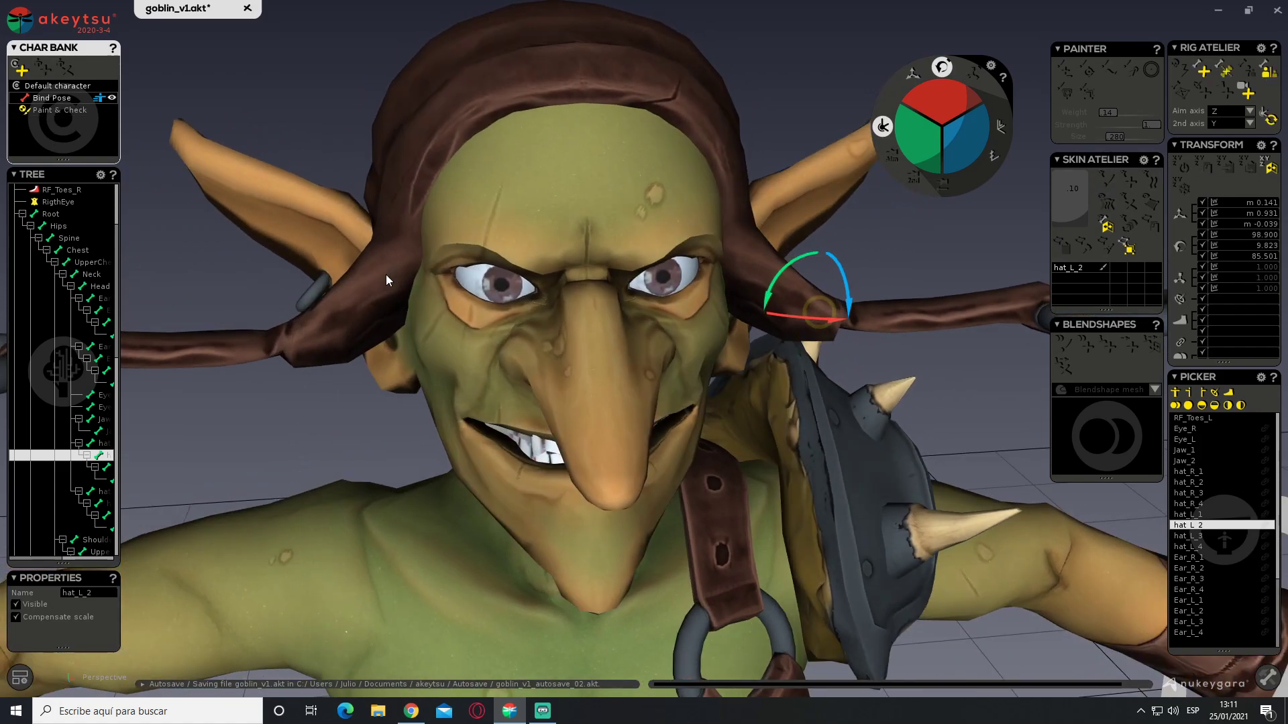
Show the bones and their local axes in the viewport
middle_click_drag(364, 394, 436, 403)
left_click(22, 677)
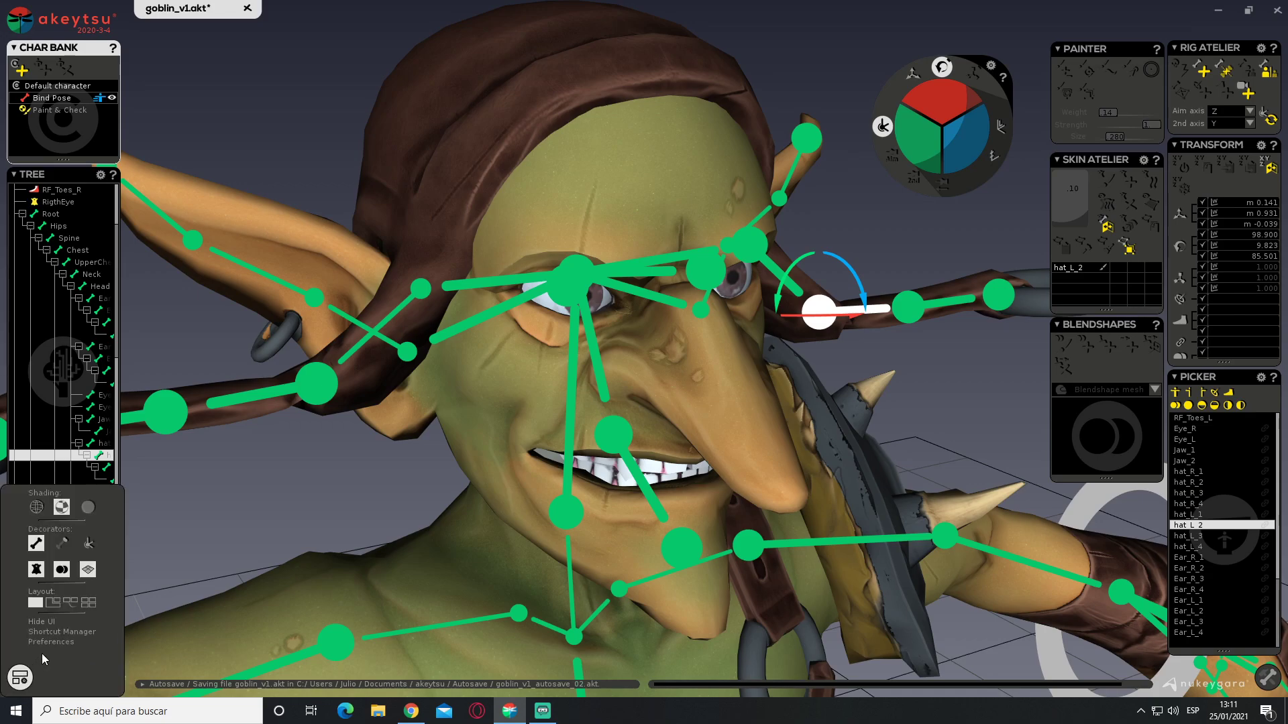
left_click(89, 546)
middle_click_drag(367, 448, 469, 463)
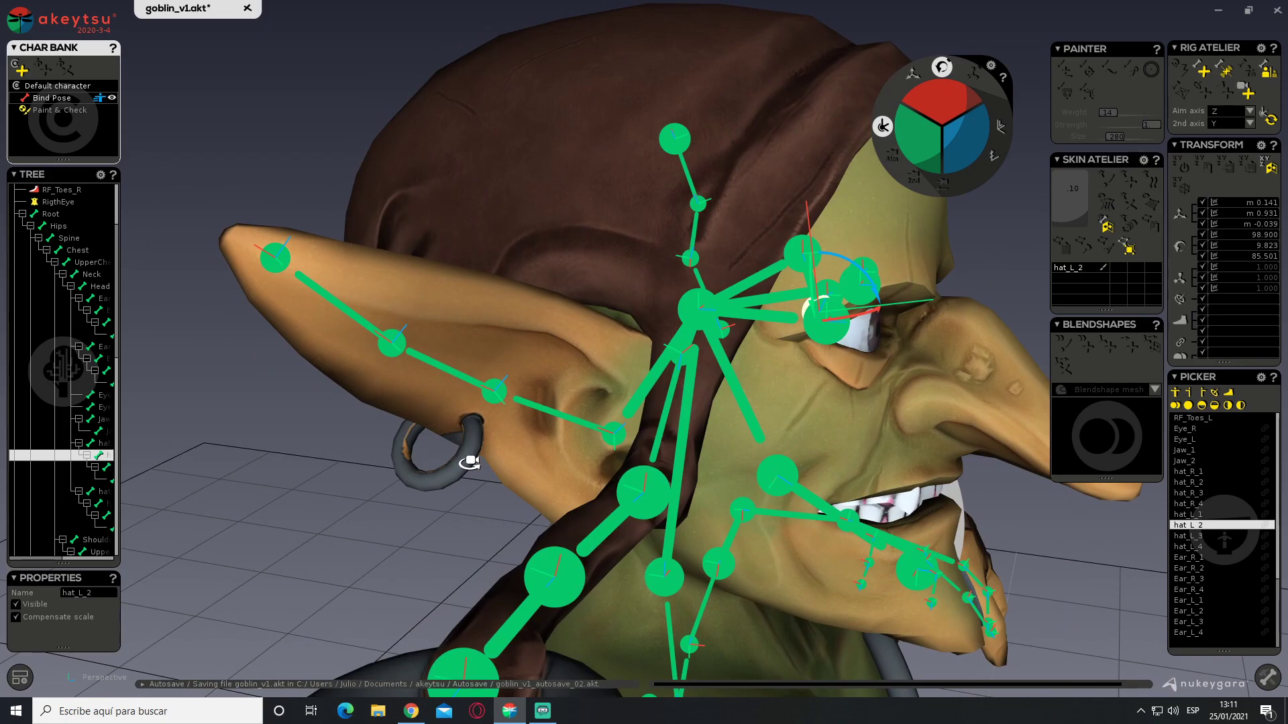
middle_click_drag(470, 463, 597, 428)
scroll(625, 389, "up", 6)
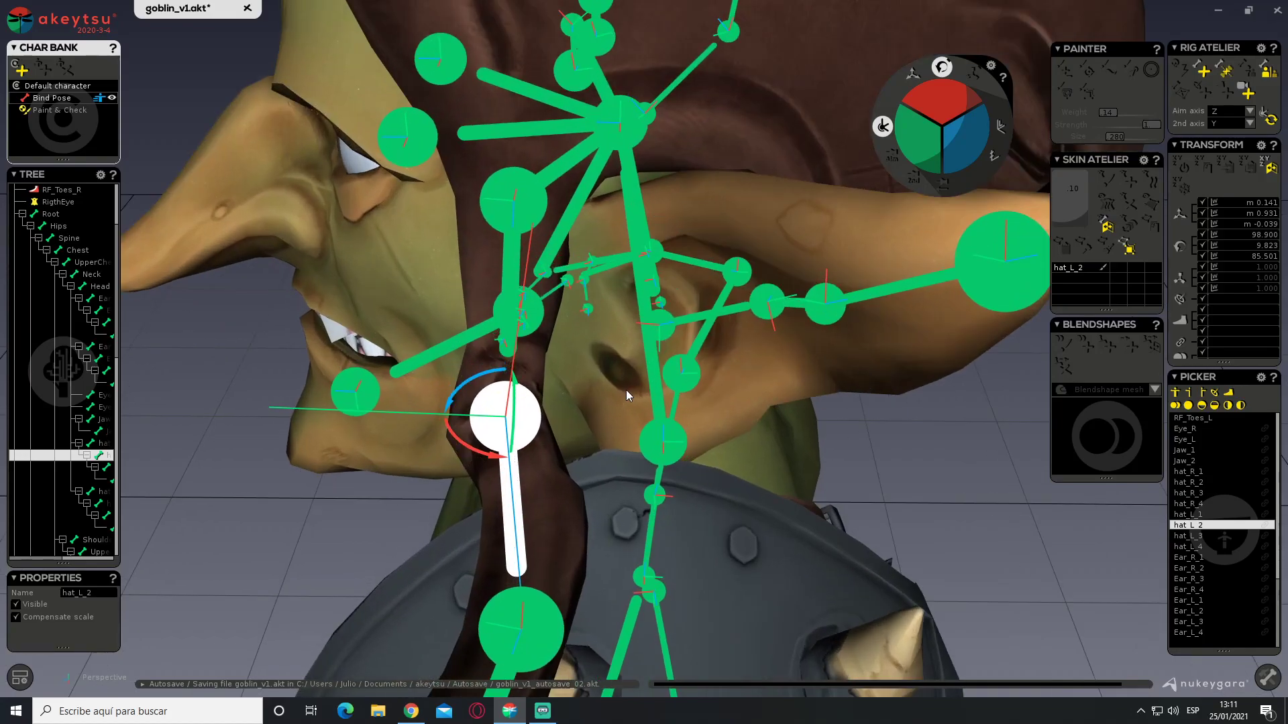
Reorient the Ear_L_2 bone in the Bind Pose so its local axes follow the left ear's shape
middle_click_drag(759, 377, 602, 425)
middle_click_drag(455, 393, 485, 441)
middle_click_drag(430, 356, 456, 474)
left_click(422, 525)
middle_click_drag(422, 525, 610, 405)
left_click(504, 438)
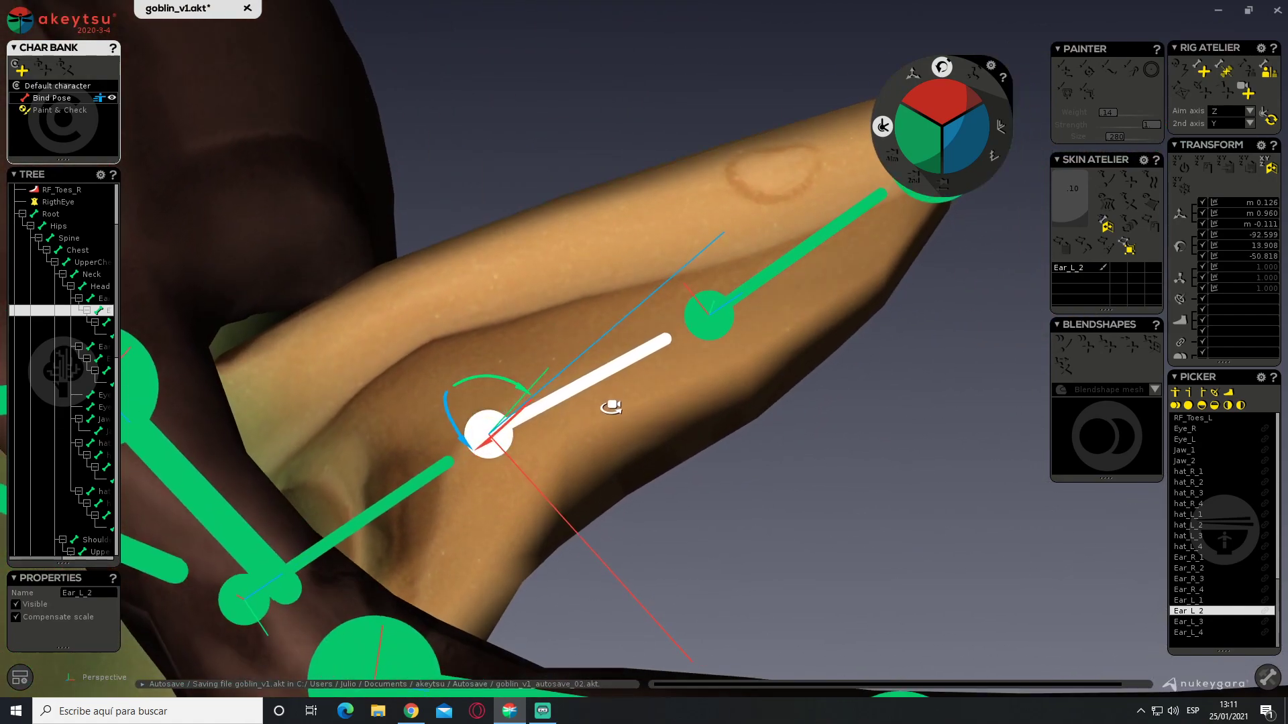
left_click_drag(525, 397, 536, 407)
middle_click_drag(561, 414, 638, 535)
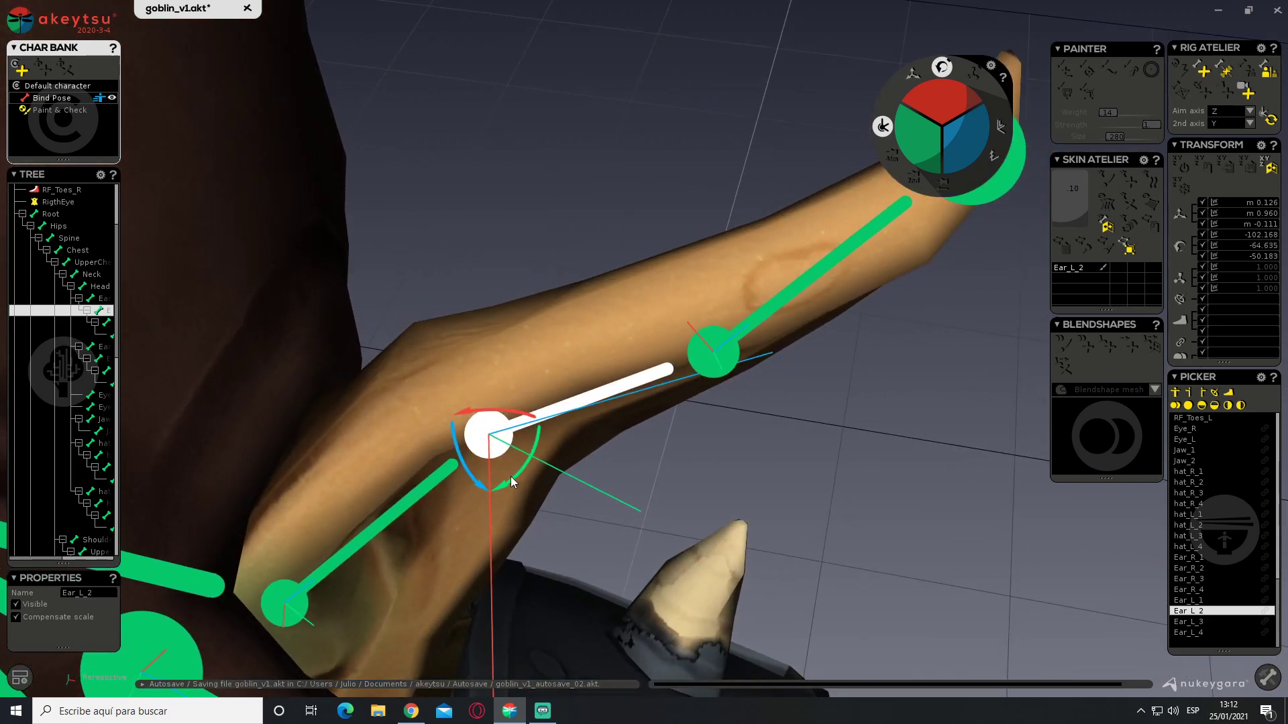
left_click_drag(513, 479, 521, 476)
middle_click_drag(520, 476, 633, 495)
Reorient the Ear_L_3 bone so its local axes line up with the outer part of the left ear
left_click(517, 426)
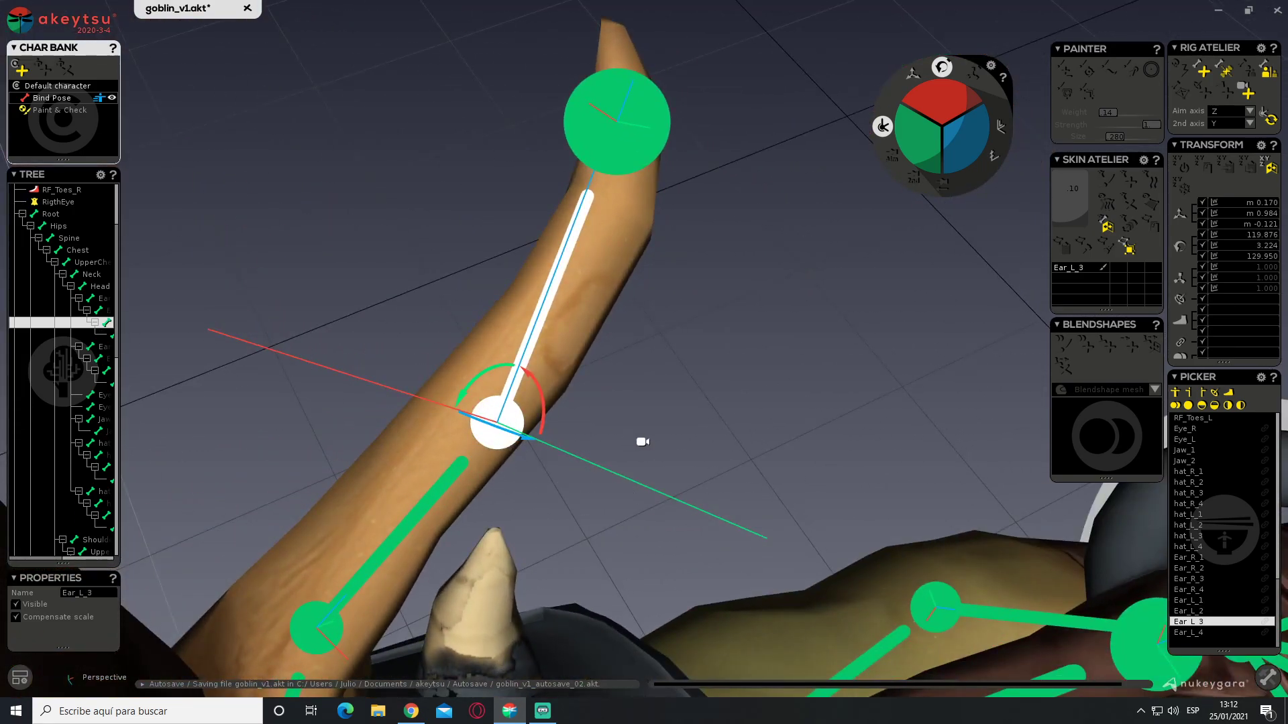
middle_click_drag(631, 440, 486, 444)
left_click_drag(504, 411, 557, 470)
middle_click_drag(558, 471, 589, 383)
Reorient the Ear_L_4 bone at the left ear's tip to rotations of about -121, -17 and -42 degrees
left_click(723, 296)
left_click_drag(552, 437, 566, 472)
middle_click_drag(566, 472, 383, 484)
left_click_drag(488, 443, 479, 442)
middle_click_drag(480, 448, 515, 457)
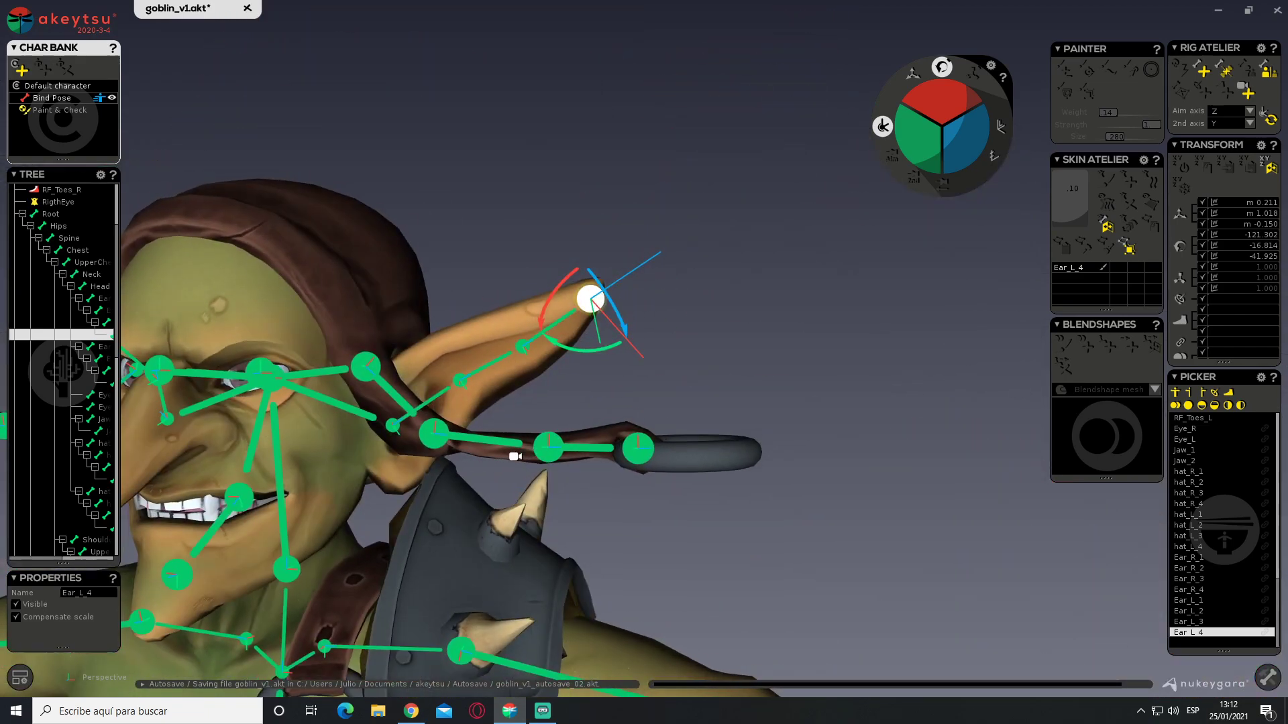
Hide the bones' local axes while keeping the bones displayed
left_click(30, 675)
left_click(87, 543)
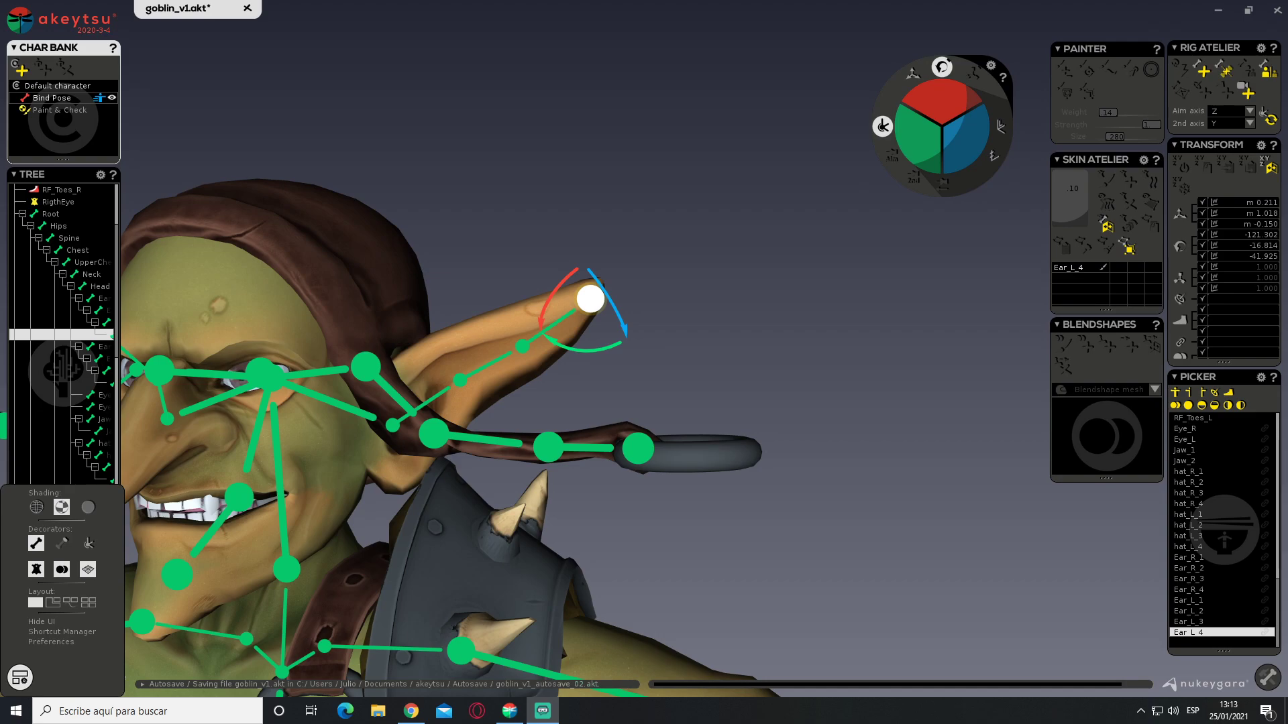
left_click_drag(812, 356, 651, 430, "alt")
middle_click_drag(650, 429, 731, 373, "alt")
left_click_drag(731, 373, 808, 322, "alt")
middle_click_drag(809, 322, 818, 307, "alt")
right_click_drag(817, 306, 616, 310)
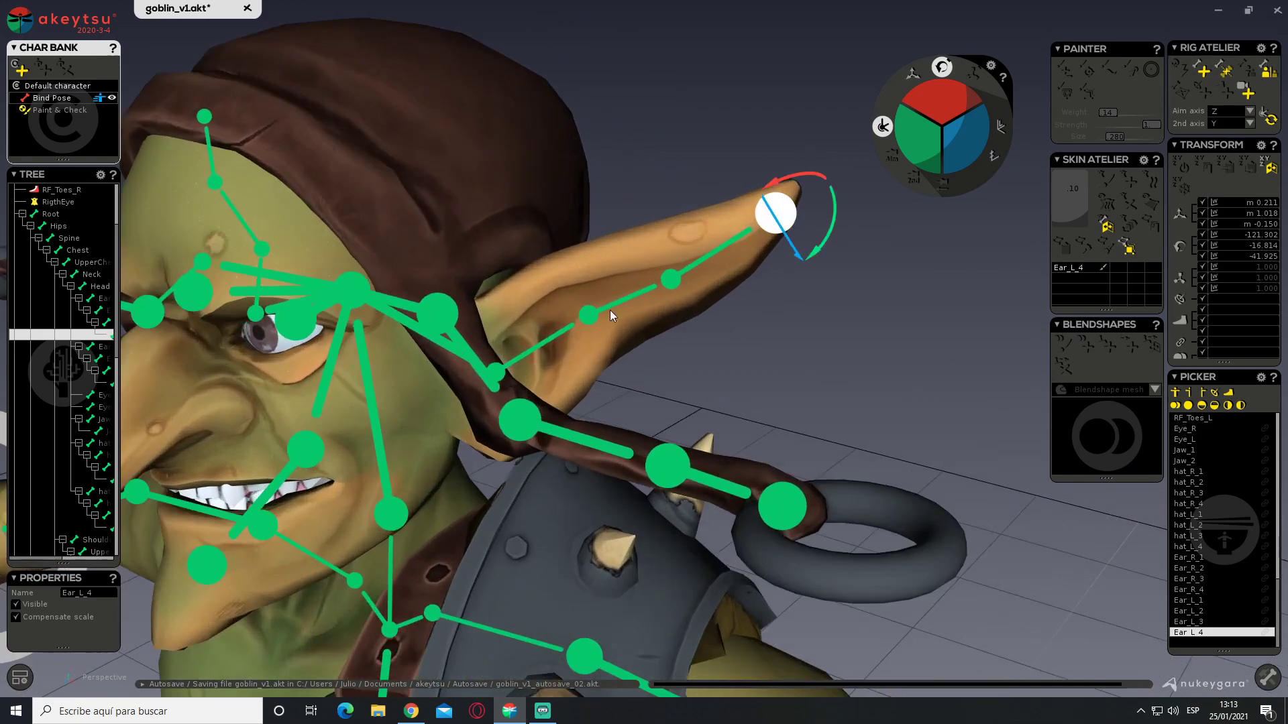
Switch to Paint & Check mode and bend the Ear_L_2 bone to about -30 degrees on its first rotation axis
left_click(588, 315)
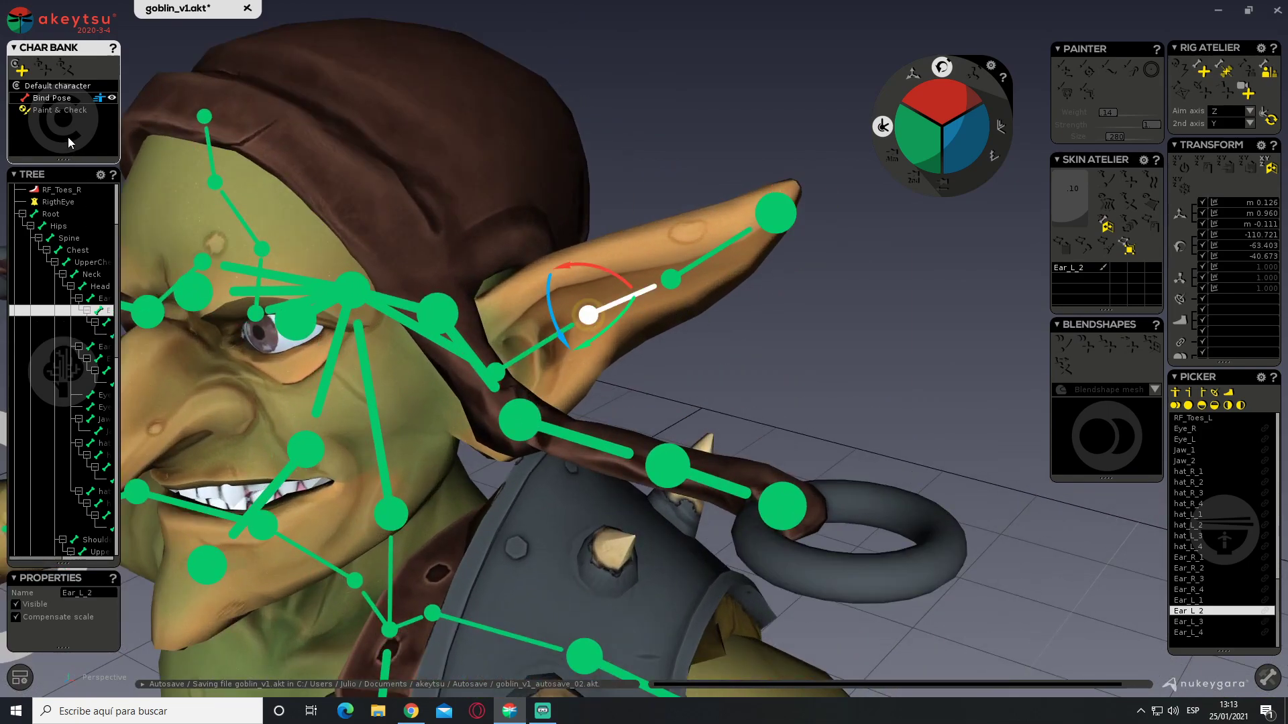
left_click(87, 110)
left_click_drag(552, 316, 567, 344)
key("ctrl+z")
left_click_drag(724, 344, 751, 343, "alt")
left_click_drag(575, 325, 577, 337)
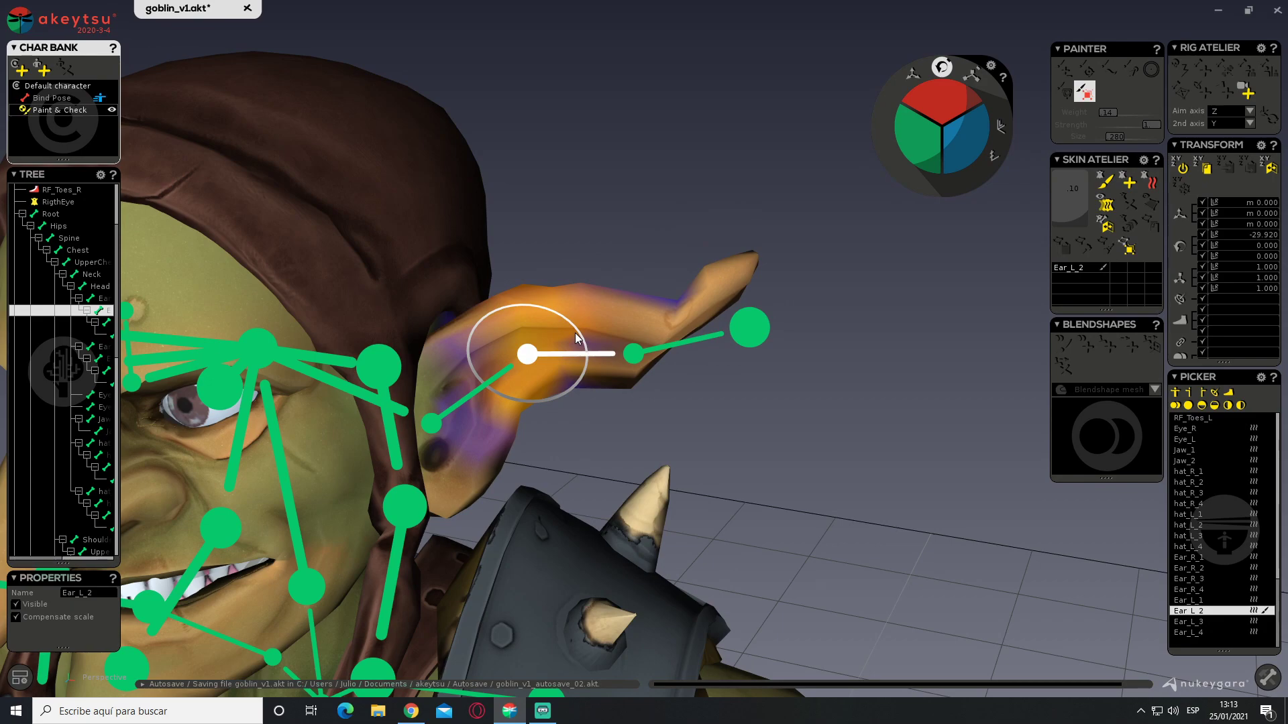
Paint full Ear_L_3 weights over the outer part and tip of the left ear
left_click(639, 357)
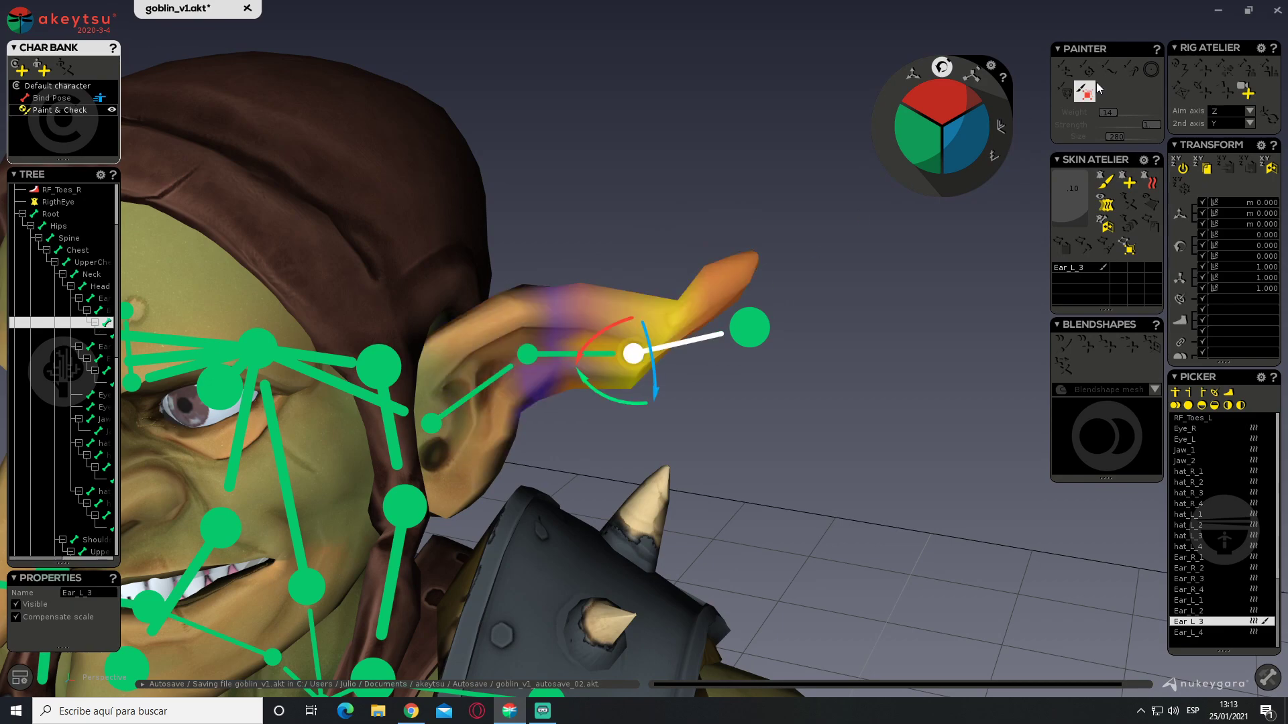
left_click(1106, 183)
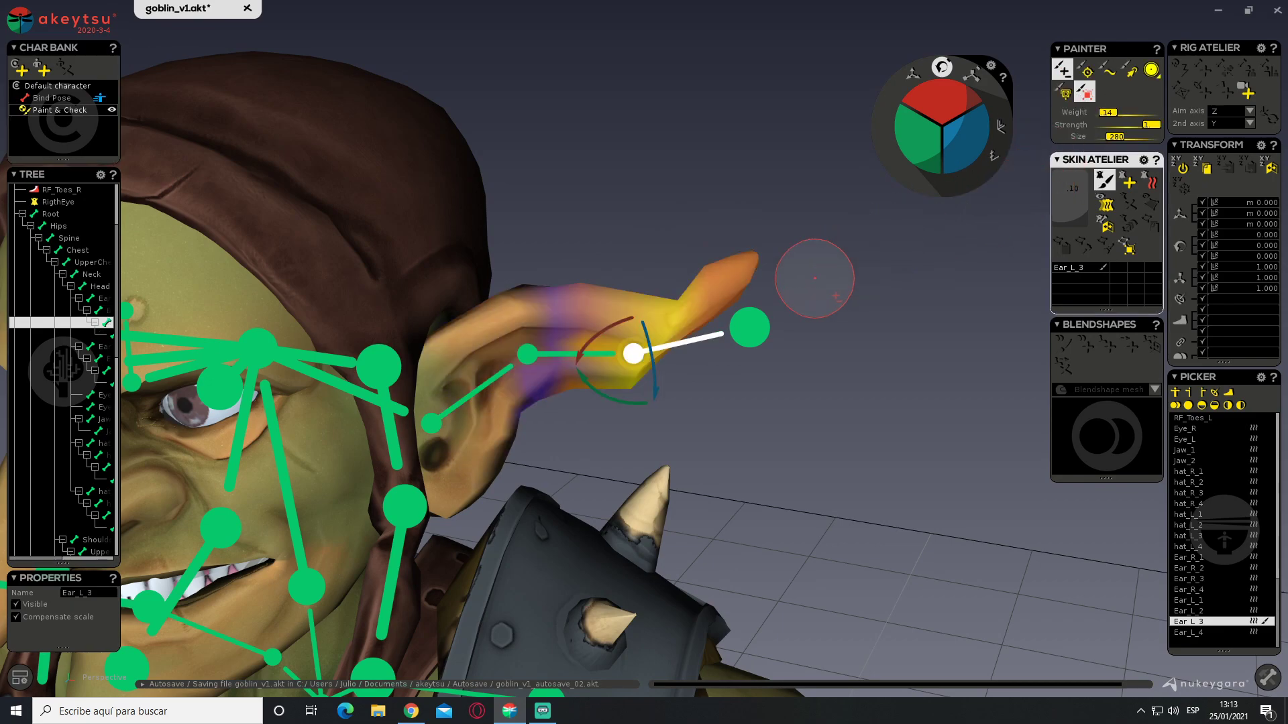
mouse_move(728, 313)
left_mouse_down()
mouse_move(715, 300)
mouse_move(770, 315)
mouse_move(711, 329)
left_mouse_up()
left_click_drag(841, 330, 797, 219)
middle_click_drag(676, 395, 899, 281)
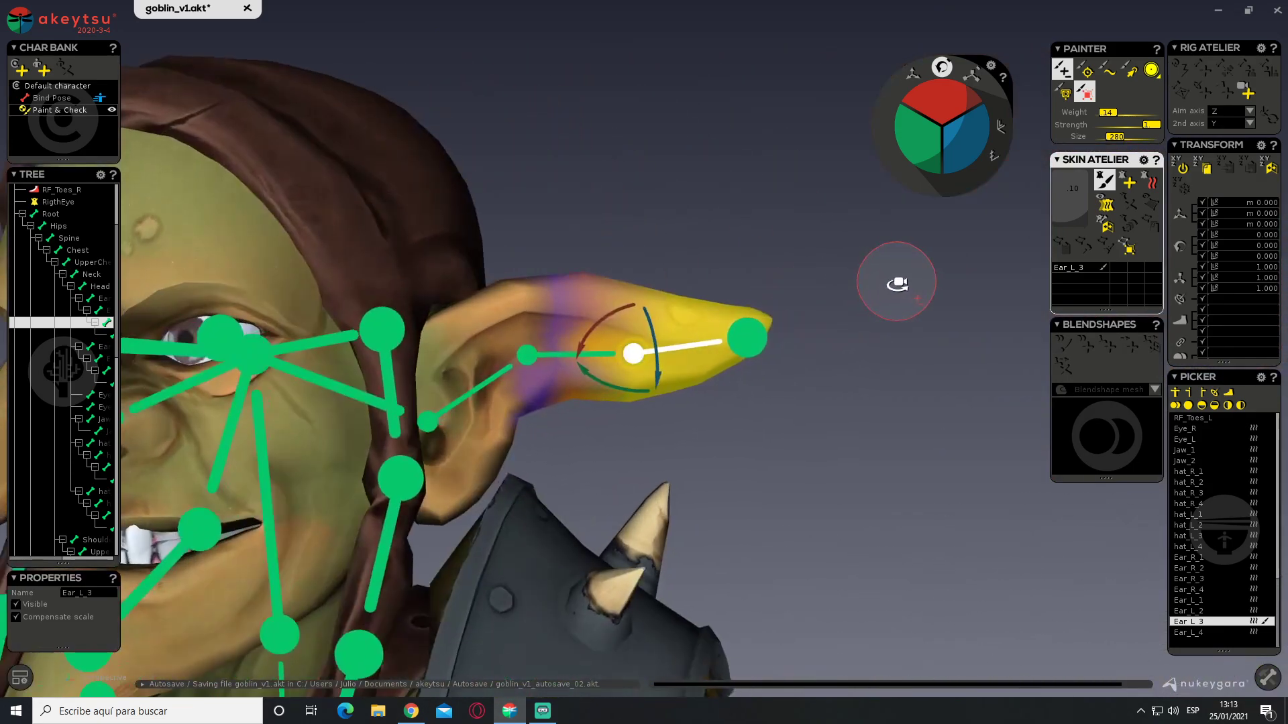
left_click(1100, 186)
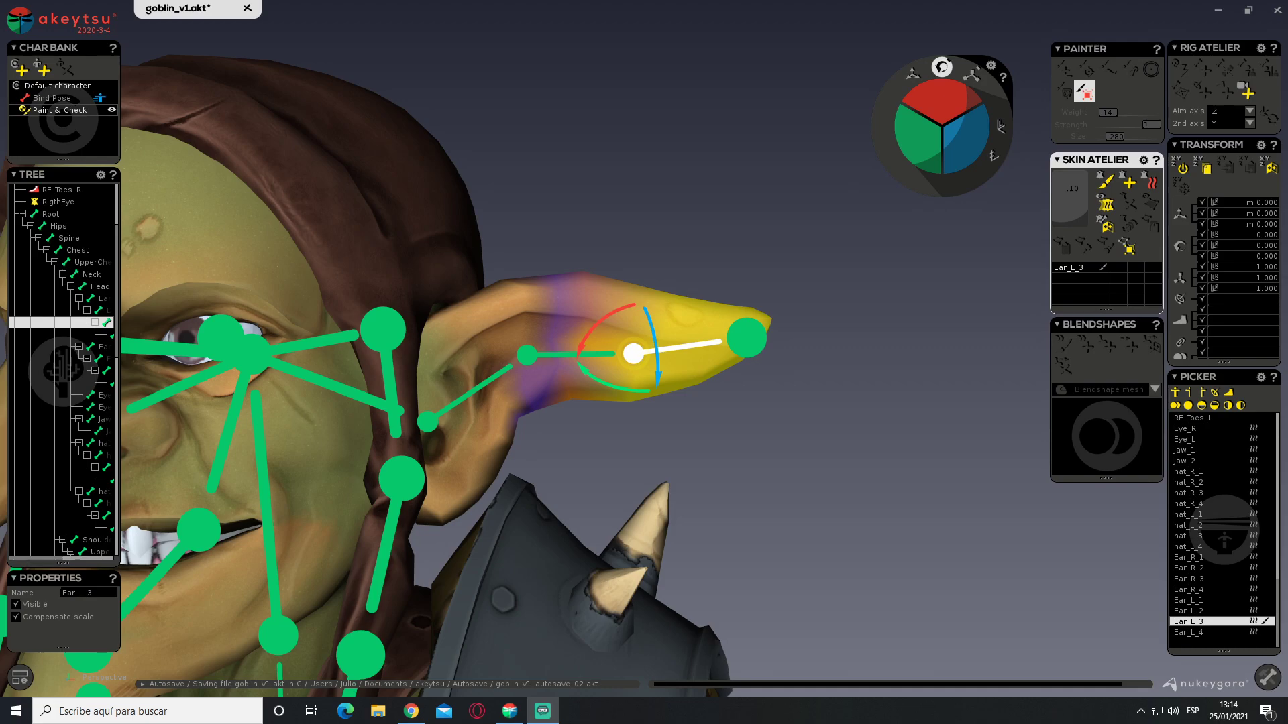
Paint the Ear_L_2 weights over the middle section of the left ear
left_click_drag(902, 323, 799, 302, "alt")
middle_click_drag(798, 302, 872, 278, "alt")
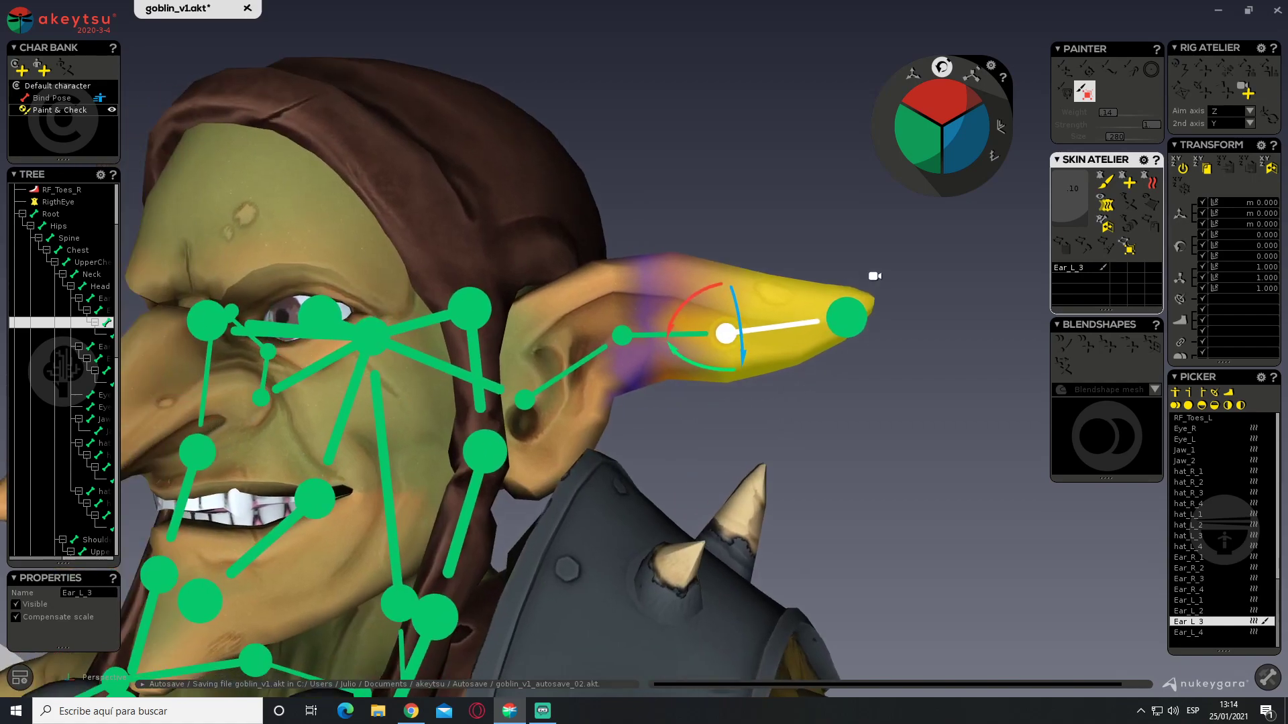
left_click(624, 338)
mouse_move(698, 351)
left_mouse_down("alt")
mouse_move(715, 400)
mouse_move(700, 352)
left_mouse_up("alt")
left_click(1104, 179)
middle_click_drag(845, 324, 735, 380)
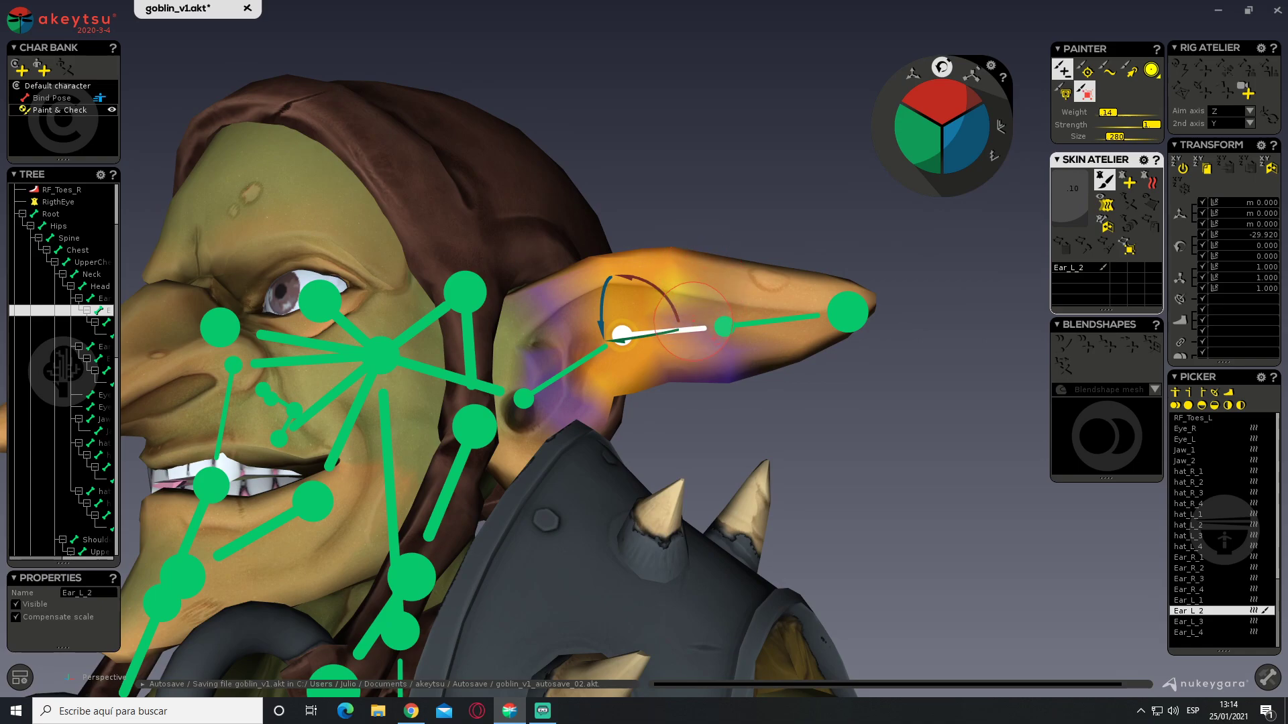
mouse_move(687, 355)
middle_mouse_down()
mouse_move(742, 404)
mouse_move(733, 511)
mouse_move(574, 369)
mouse_move(368, 319)
mouse_move(374, 278)
middle_mouse_up()
mouse_move(489, 264)
middle_mouse_down()
mouse_move(603, 215)
mouse_move(830, 250)
mouse_move(733, 235)
mouse_move(586, 358)
middle_mouse_up()
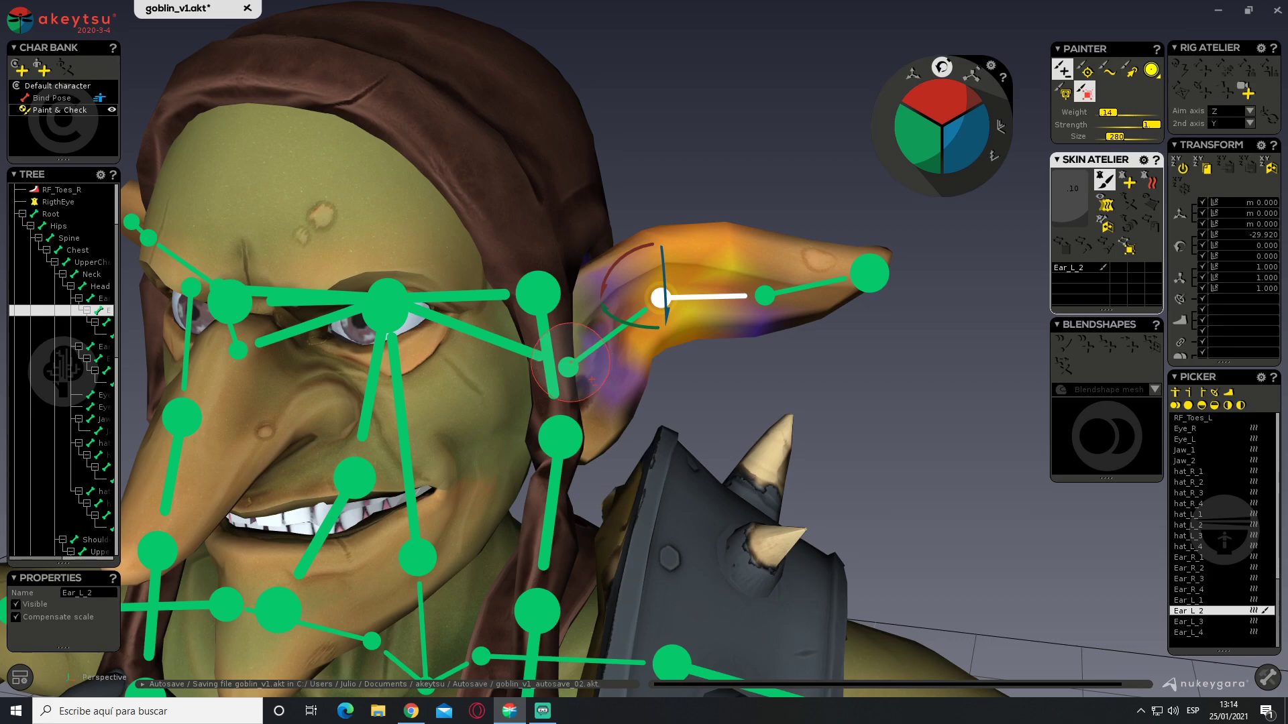
Paint the Ear_L_1 weights over the base of the left ear
left_click(568, 363)
middle_click_drag(744, 389, 691, 373)
mouse_move(690, 256)
middle_mouse_down()
mouse_move(704, 345)
mouse_move(654, 446)
middle_mouse_up()
middle_click_drag(799, 197, 579, 292)
middle_click_drag(376, 238, 704, 202)
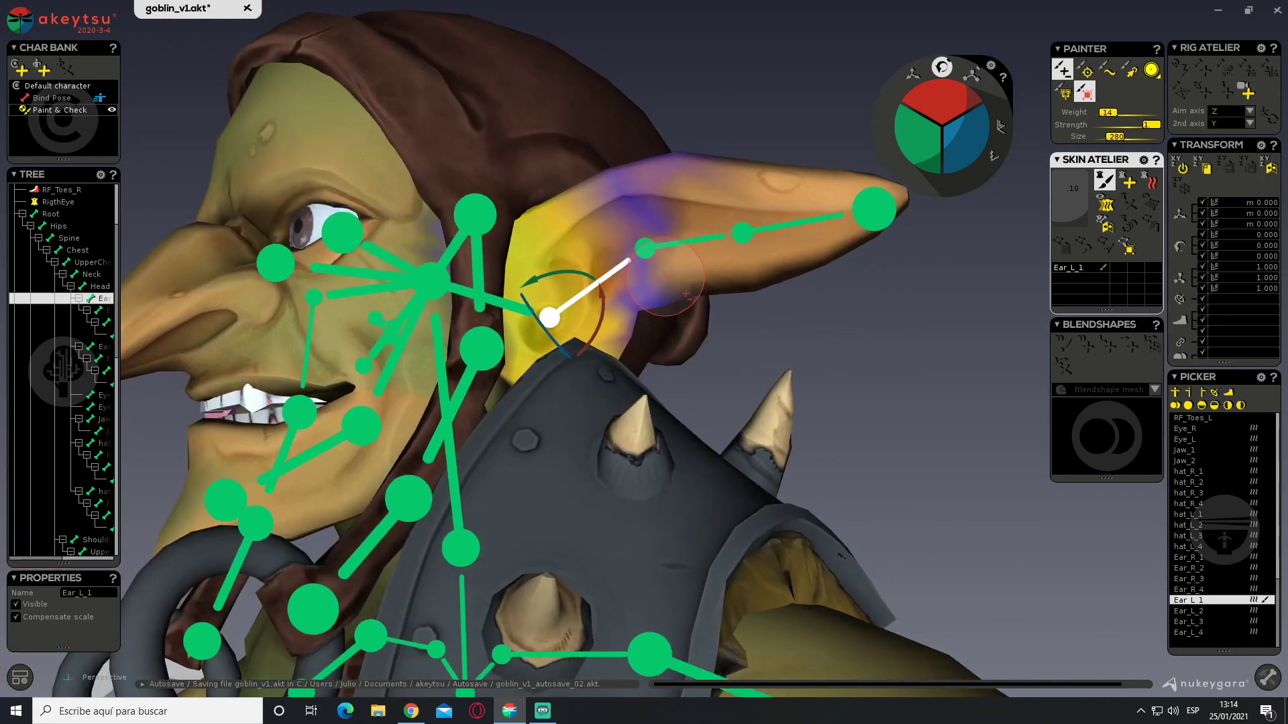
Select the vertices of the left ear and leave weight painting
middle_click_drag(745, 275, 698, 250)
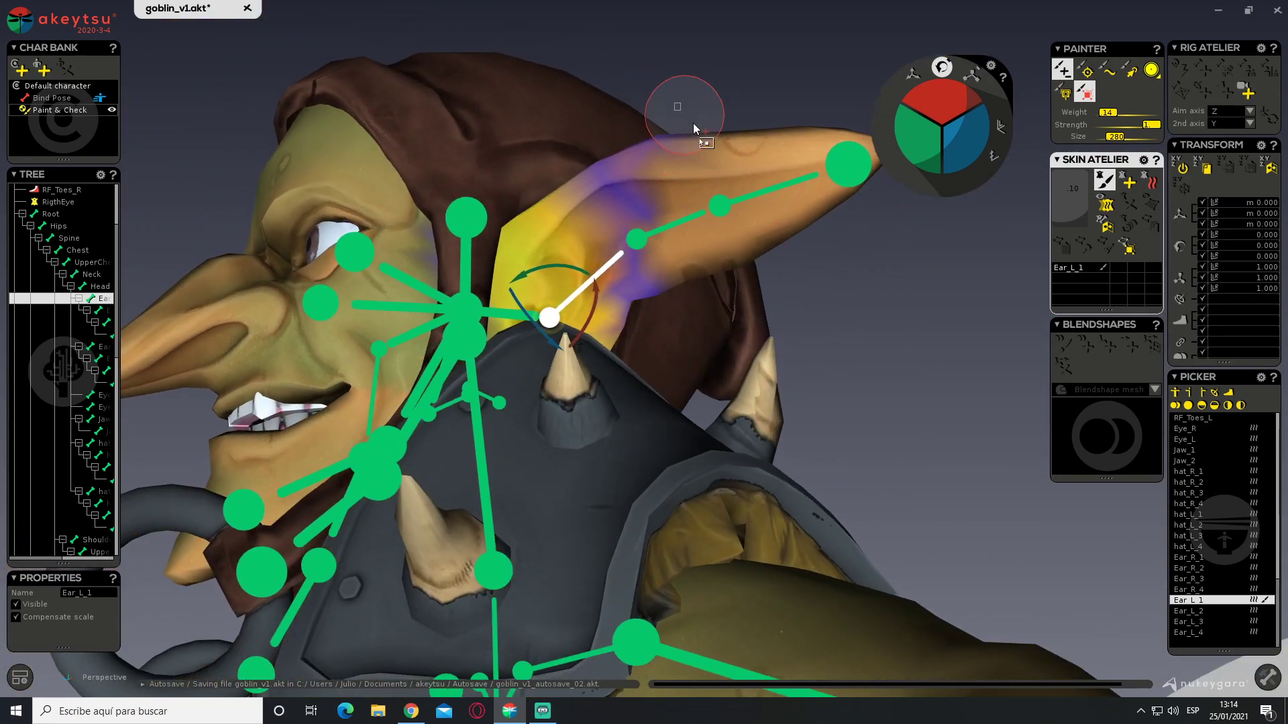
mouse_move(746, 145)
middle_mouse_down()
mouse_move(783, 195)
mouse_move(742, 369)
mouse_move(715, 315)
mouse_move(474, 374)
mouse_move(429, 400)
middle_mouse_up()
mouse_move(433, 316)
middle_mouse_down()
mouse_move(617, 221)
mouse_move(727, 190)
mouse_move(767, 237)
middle_mouse_up()
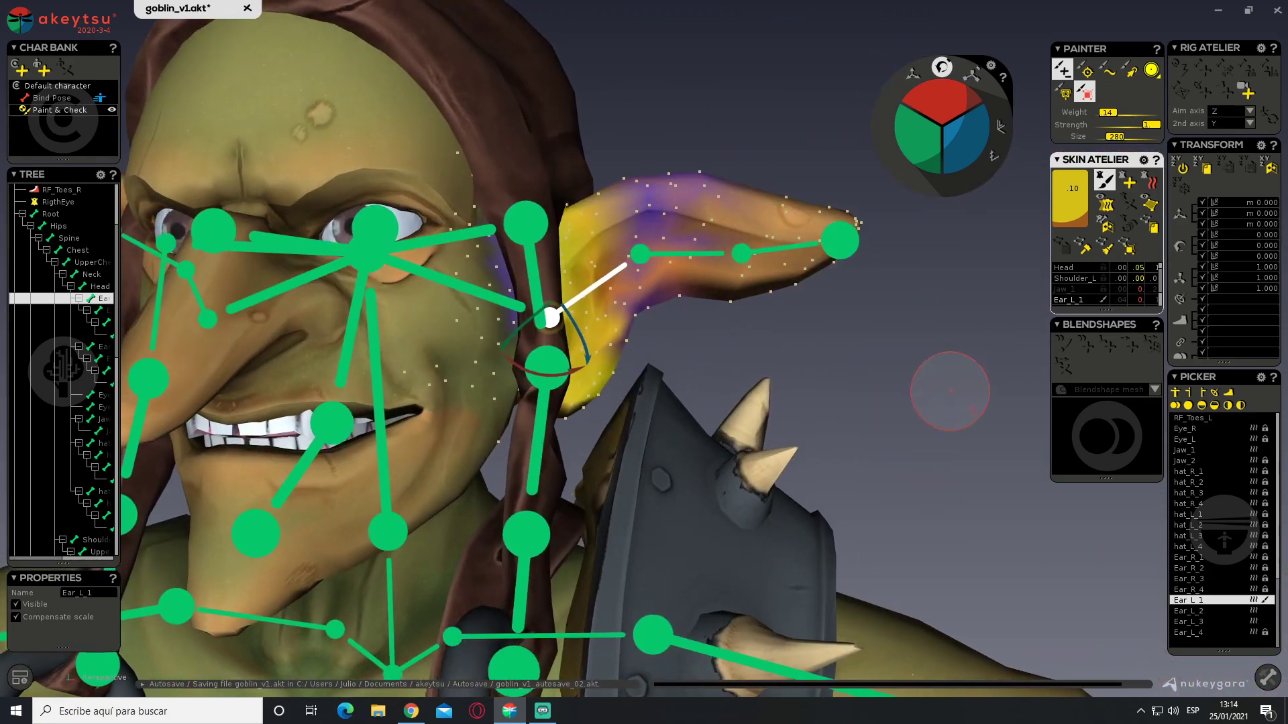
left_click(1105, 179)
Test the ear bend by rotating Ear_L_2 to about -22 degrees and Ear_L_3 to about -35 degrees
left_click(638, 257)
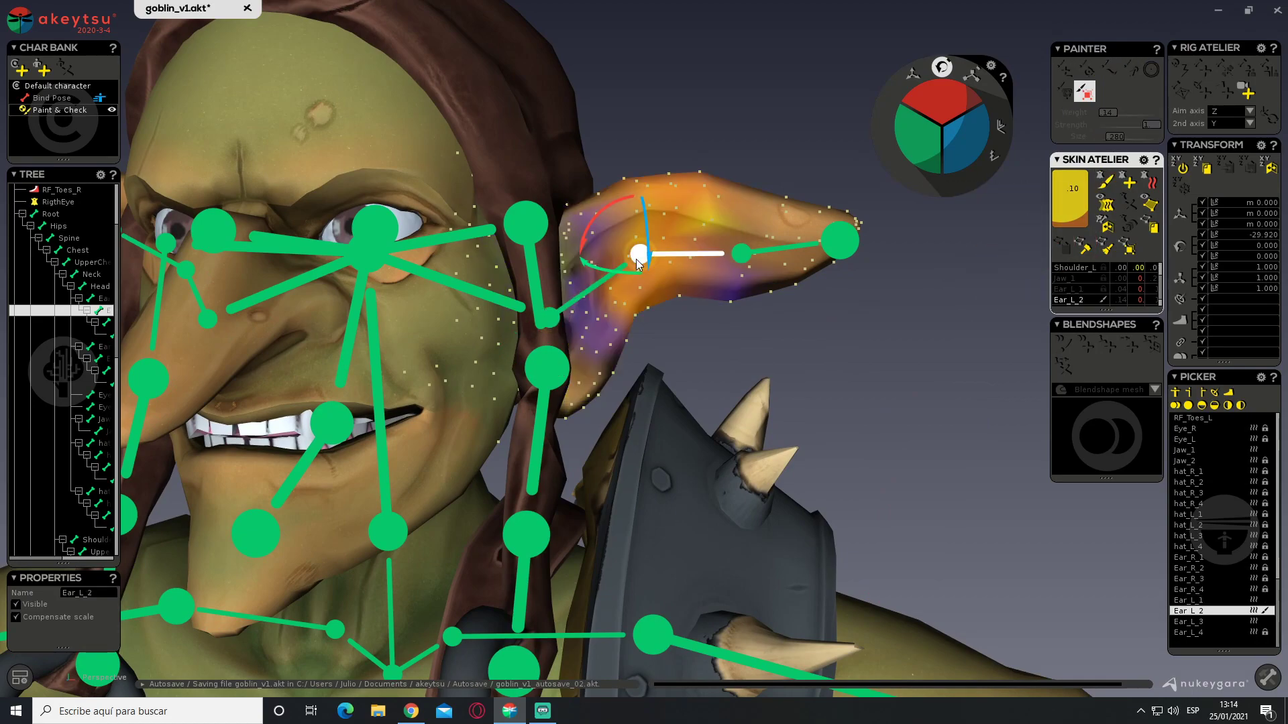
mouse_move(589, 223)
left_mouse_down()
mouse_move(597, 256)
mouse_move(587, 232)
left_mouse_up()
left_click(738, 239)
left_click_drag(698, 224, 714, 163)
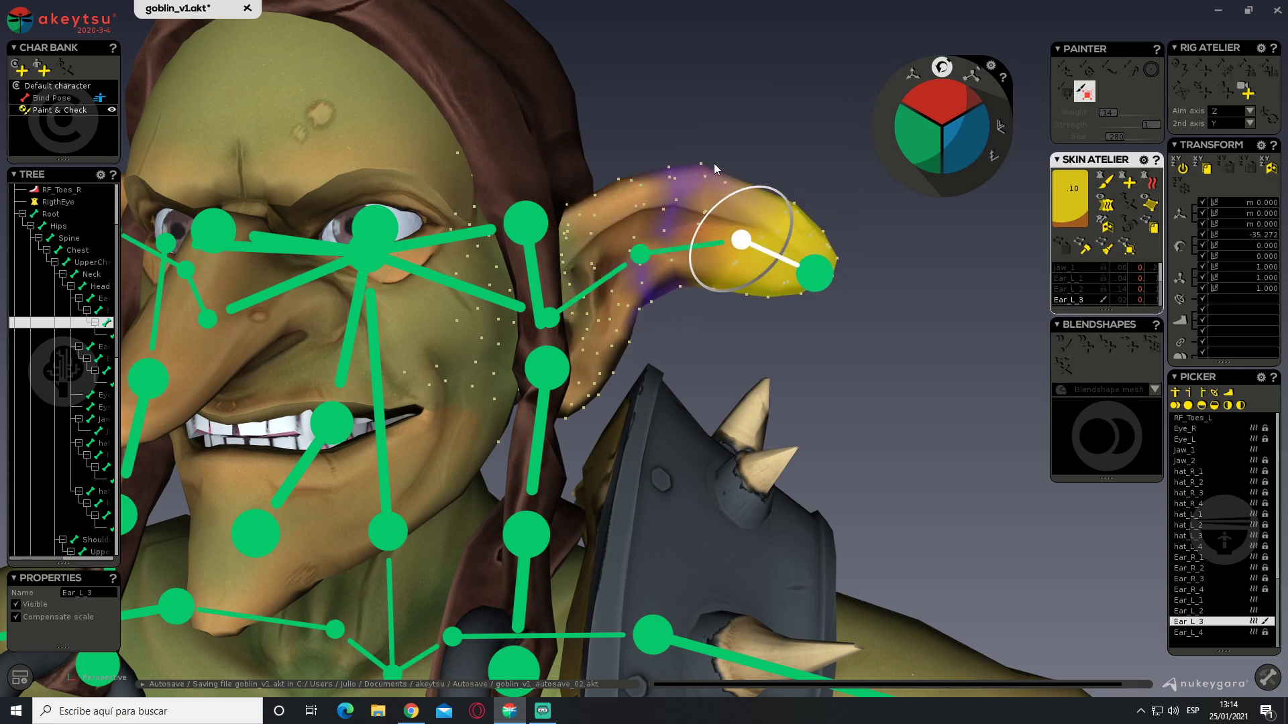
Ease the left ear's bend, rotating Ear_L_2 to about -17 degrees and Ear_L_3 to about -11 degrees
left_click(643, 253)
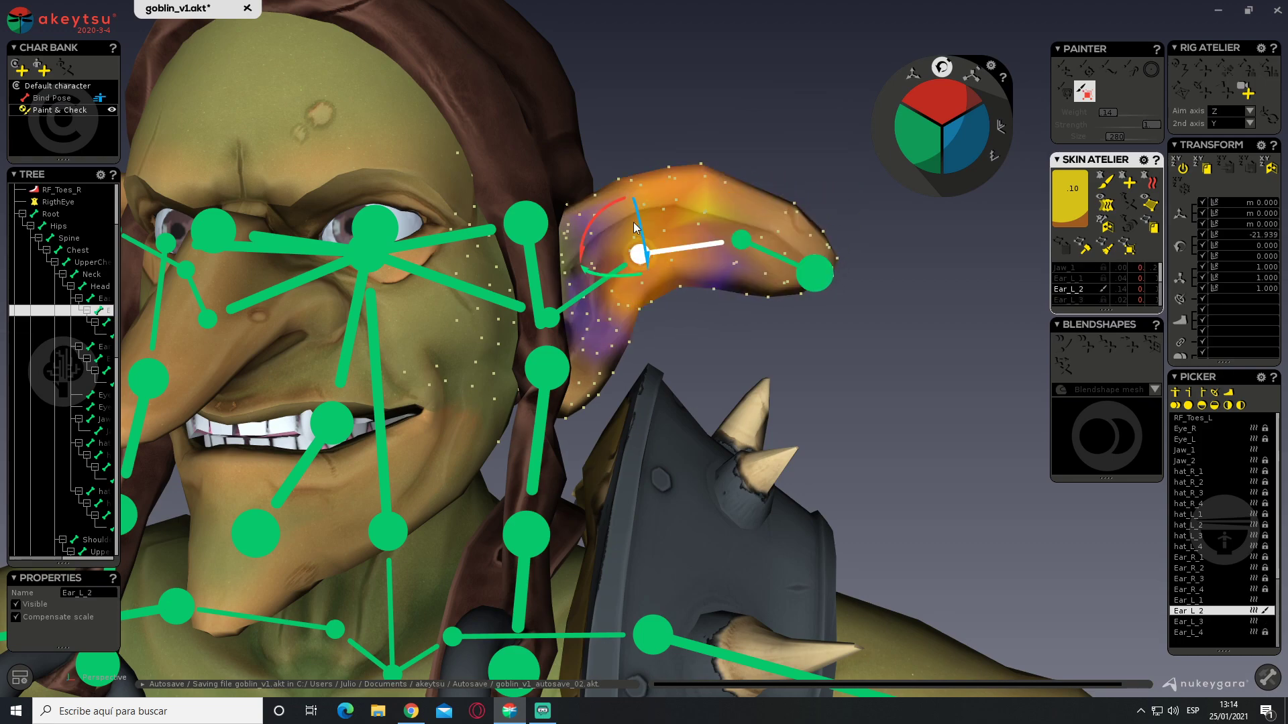
left_click_drag(585, 238, 707, 230)
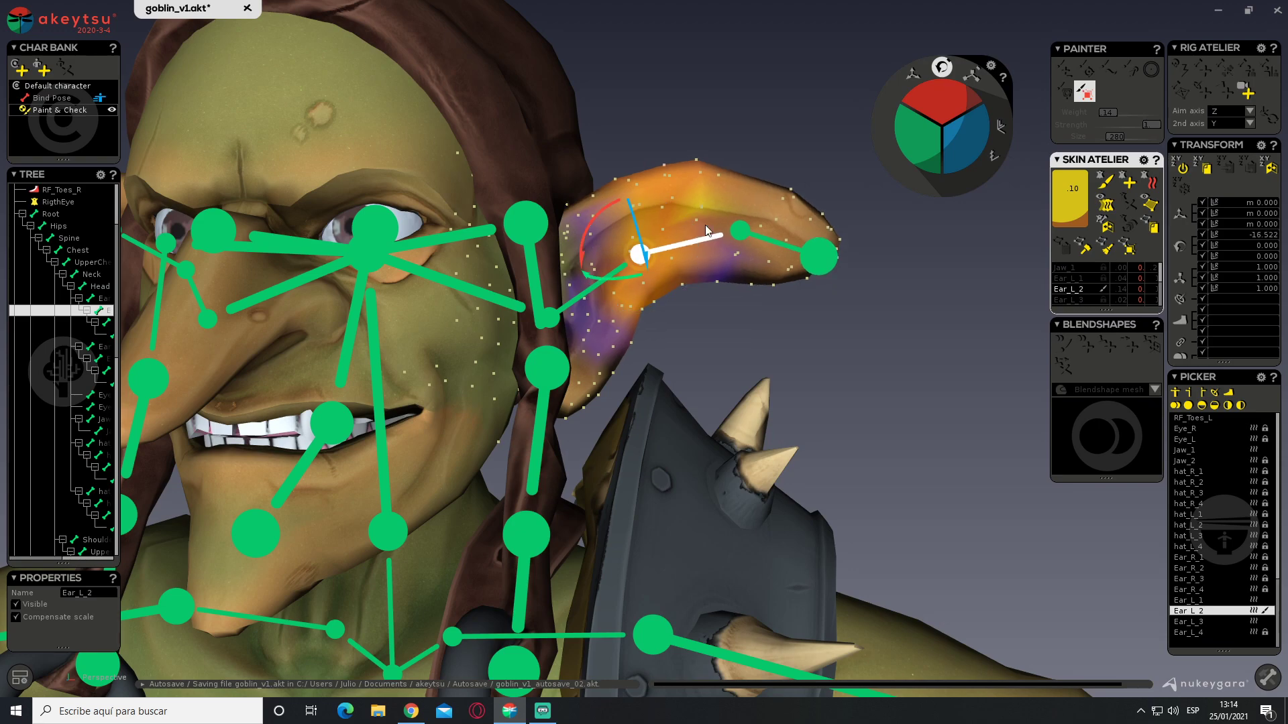
left_click(741, 230)
left_click_drag(741, 232, 710, 309, "alt")
left_click_drag(633, 286, 688, 313)
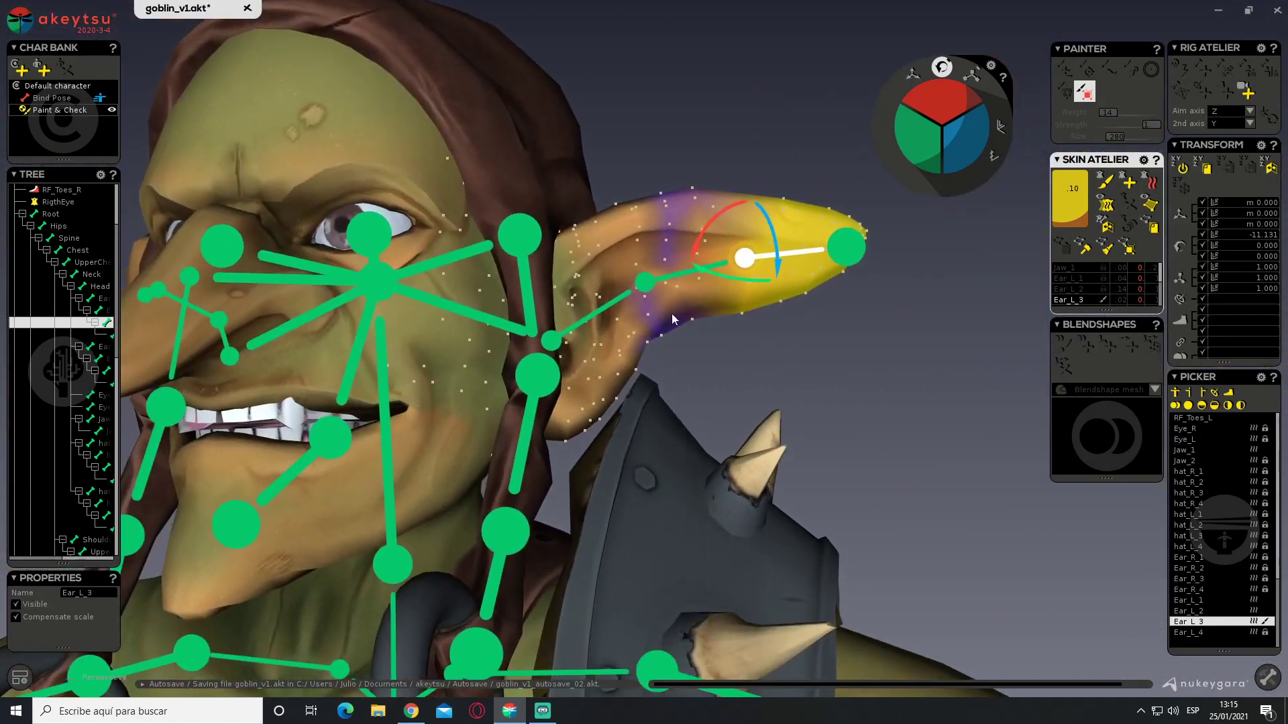
Rotate the Ear_L_1 bone to about -37 degrees to test how the left ear's base deforms
left_click(552, 341)
left_click_drag(660, 361, 564, 389, "alt")
left_click_drag(603, 340, 599, 389)
Activate weight painting, select the Head bone as the influence and hide the bones in the viewport
left_click(1104, 180)
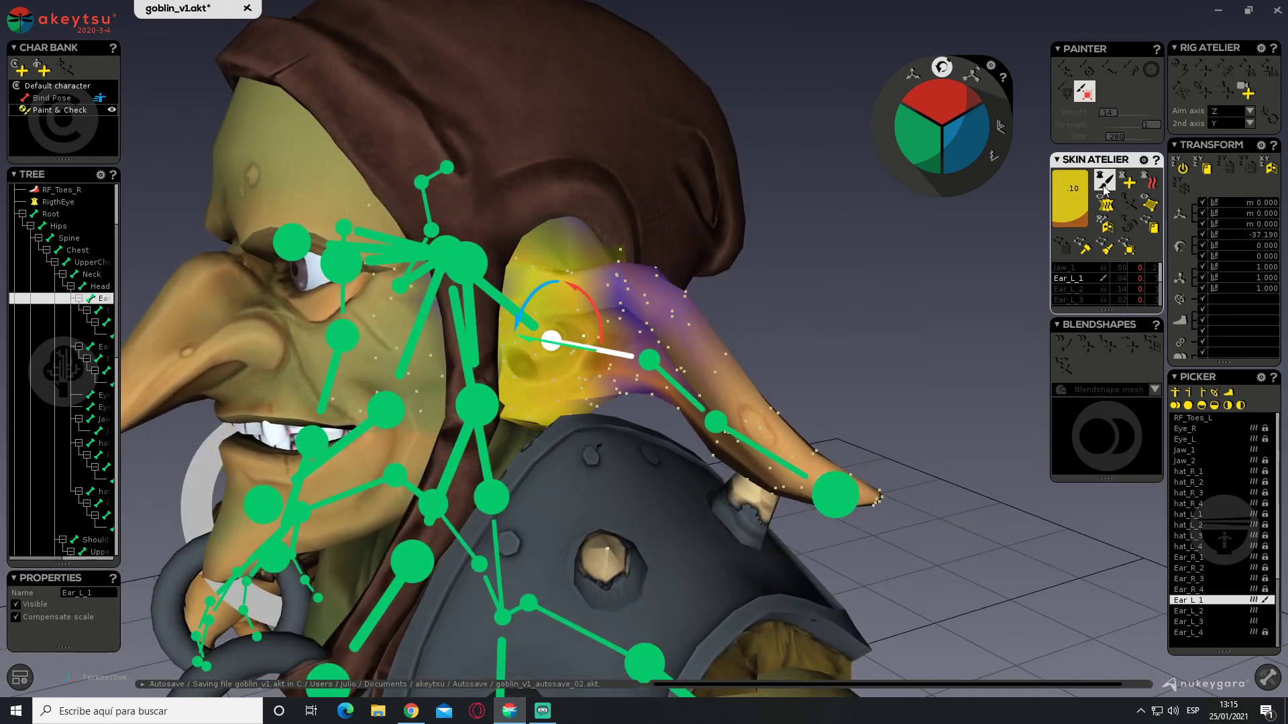
mouse_move(658, 189)
left_mouse_down("alt")
mouse_move(597, 242)
mouse_move(675, 221)
mouse_move(785, 273)
left_mouse_up("alt")
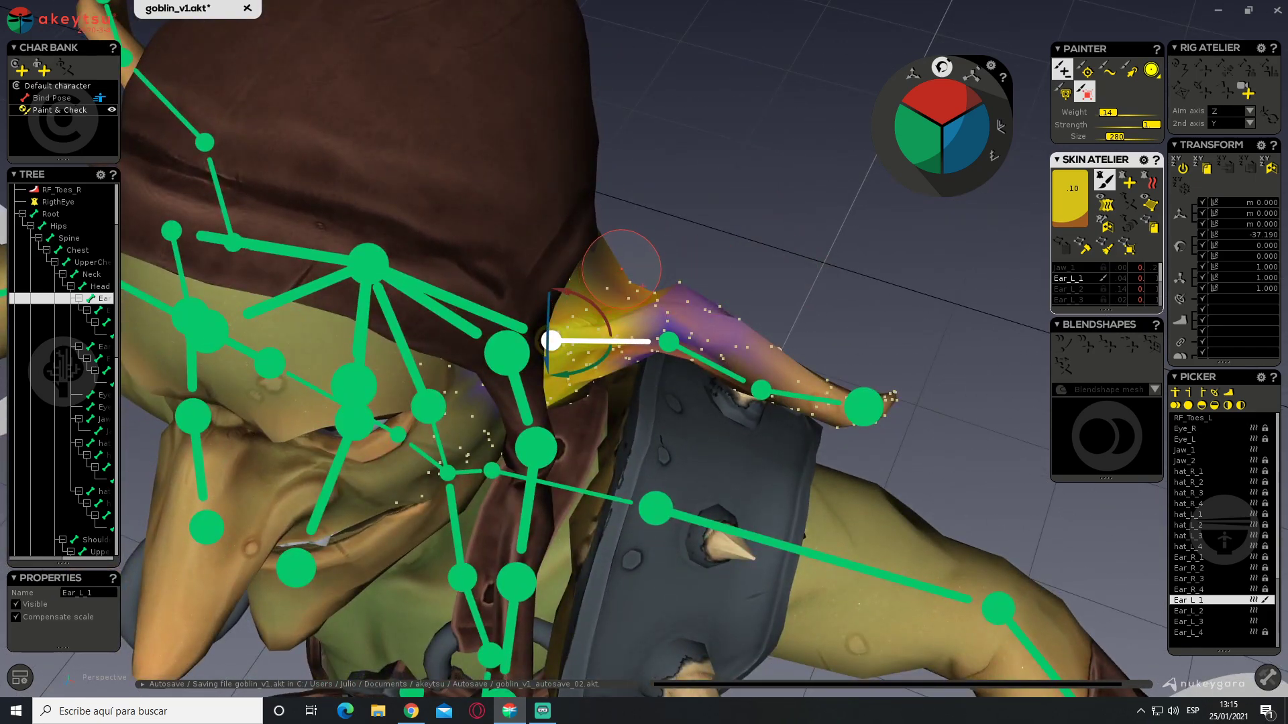
left_click_drag(681, 230, 392, 239, "alt")
left_click(394, 240)
left_click_drag(666, 236, 465, 201, "alt")
middle_click_drag(465, 201, 706, 142, "alt")
left_click(373, 290)
left_click_drag(373, 290, 327, 267, "alt")
key("j")
left_click_drag(627, 268, 654, 236, "alt")
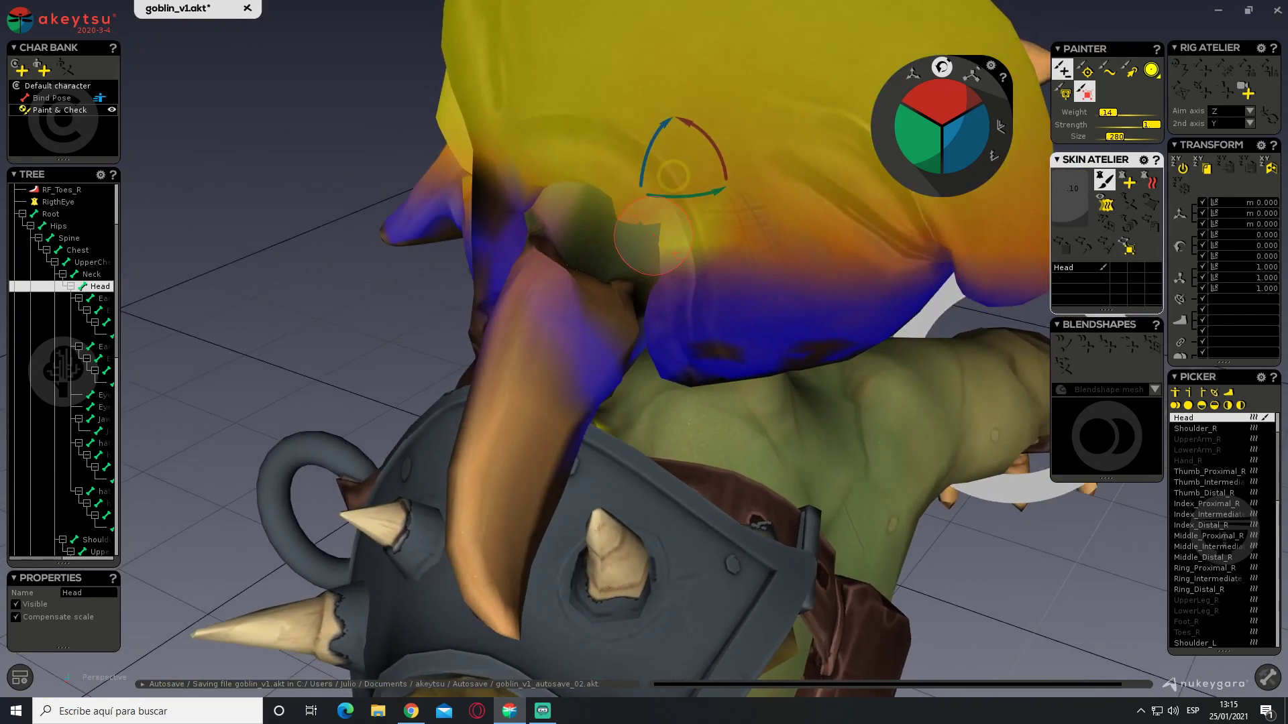
Turn off the painter's brush restriction and paint Head weights around the back of the left ear's base
left_click(1086, 98)
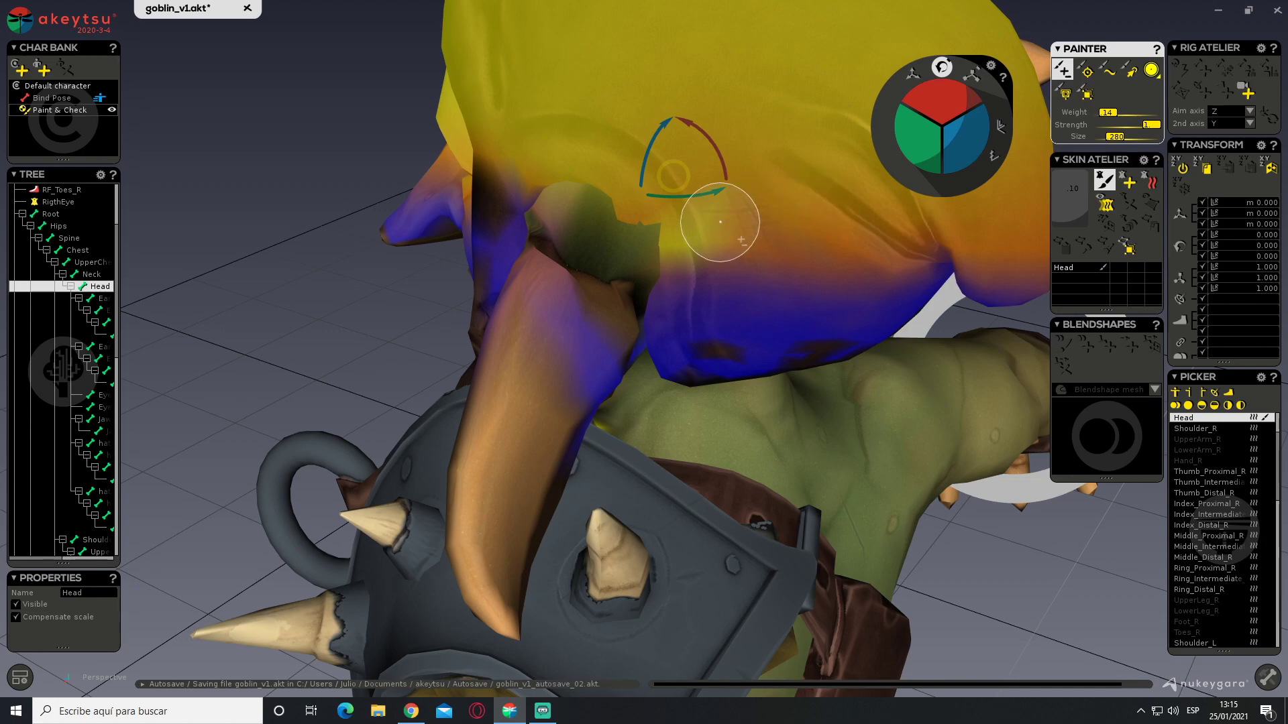
mouse_move(618, 241)
left_mouse_down("alt")
mouse_move(566, 221)
mouse_move(458, 215)
mouse_move(644, 215)
mouse_move(656, 230)
mouse_move(569, 223)
left_mouse_up("alt")
mouse_move(483, 187)
left_mouse_down("alt")
mouse_move(610, 207)
mouse_move(532, 195)
mouse_move(537, 230)
mouse_move(501, 243)
mouse_move(527, 252)
mouse_move(434, 292)
mouse_move(348, 273)
left_mouse_up("alt")
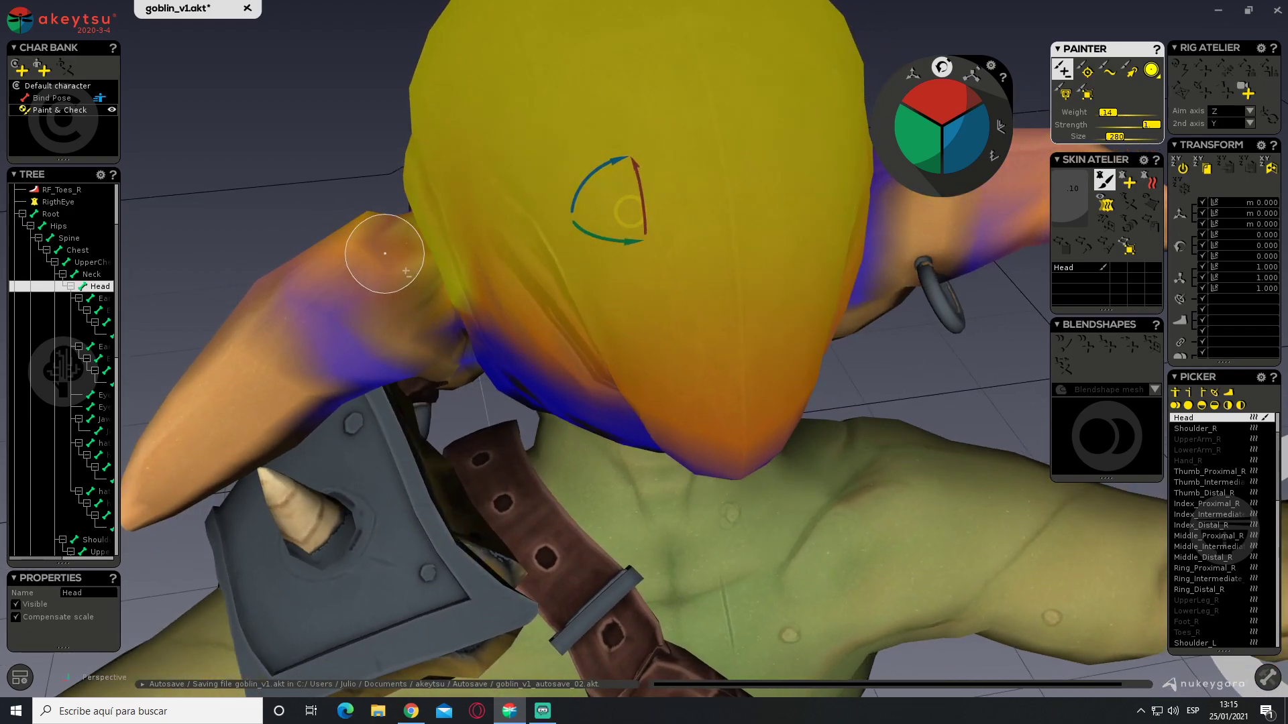
mouse_move(428, 246)
left_mouse_down("alt")
mouse_move(483, 210)
mouse_move(493, 251)
mouse_move(698, 224)
mouse_move(630, 253)
mouse_move(475, 266)
mouse_move(405, 295)
mouse_move(560, 244)
mouse_move(727, 225)
mouse_move(693, 241)
mouse_move(772, 312)
left_mouse_up("alt")
left_click_drag(770, 235, 837, 292, "alt")
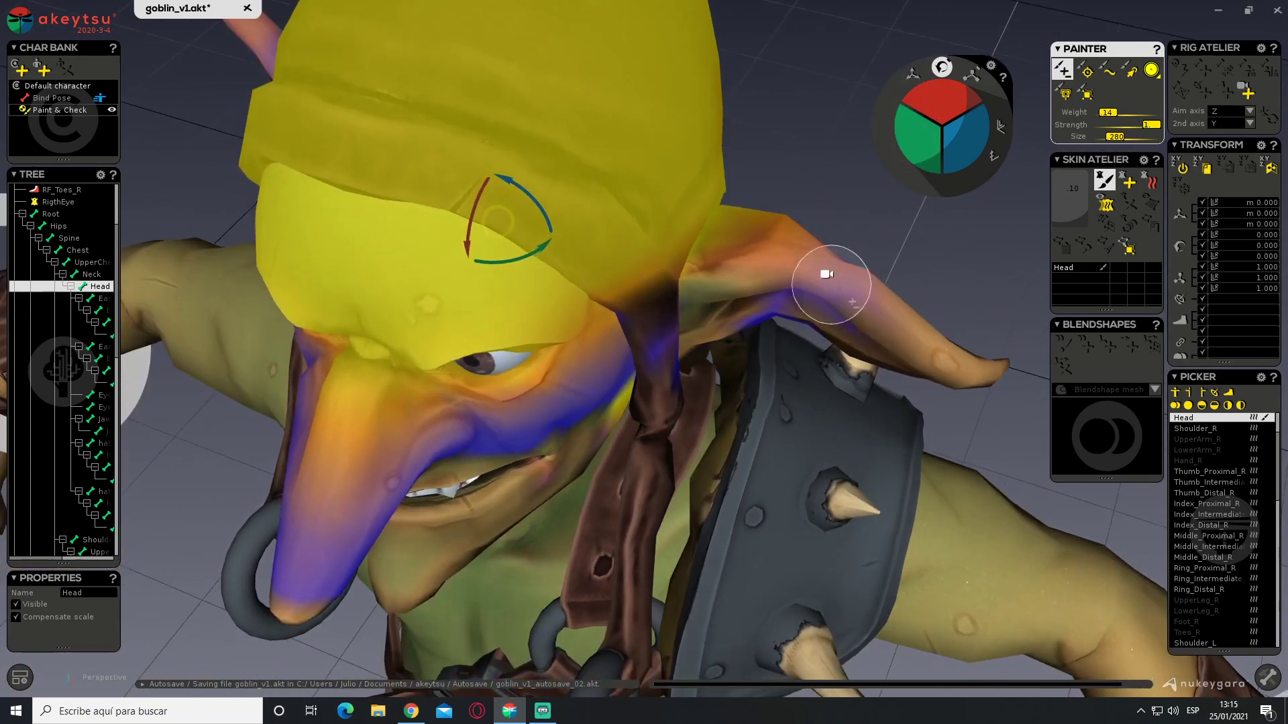
Refine the Head weights along the upper edge and front of the left ear's base
middle_click_drag(852, 230, 805, 212, "alt")
left_click_drag(806, 212, 784, 153, "alt")
mouse_move(717, 214)
left_mouse_down()
mouse_move(695, 210)
mouse_move(800, 157)
mouse_move(806, 141)
mouse_move(667, 258)
mouse_move(678, 255)
mouse_move(506, 144)
mouse_move(632, 158)
mouse_move(440, 230)
mouse_move(771, 215)
left_mouse_up()
middle_click_drag(771, 215, 500, 285, "alt")
scroll(500, 285, "down", 3)
left_click_drag(500, 282, 553, 259, "alt")
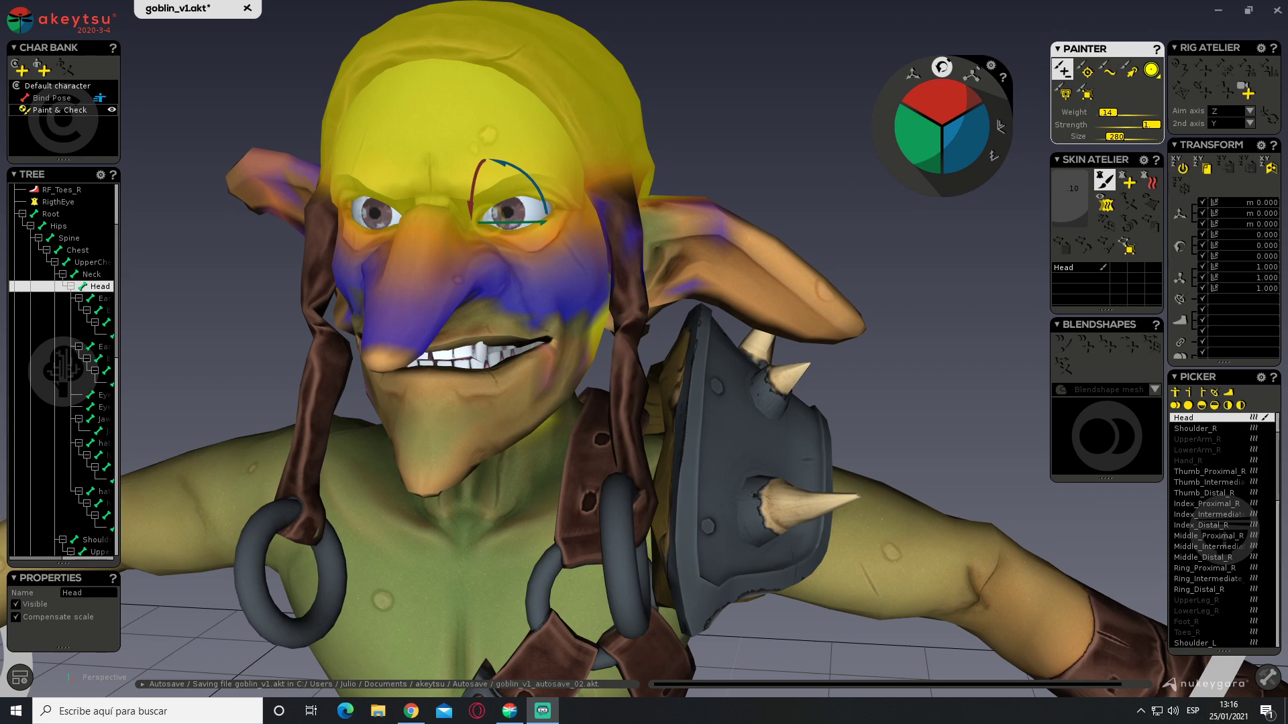
Apply Head weight to the underside of the left ear with a single brush dab
left_click(784, 323)
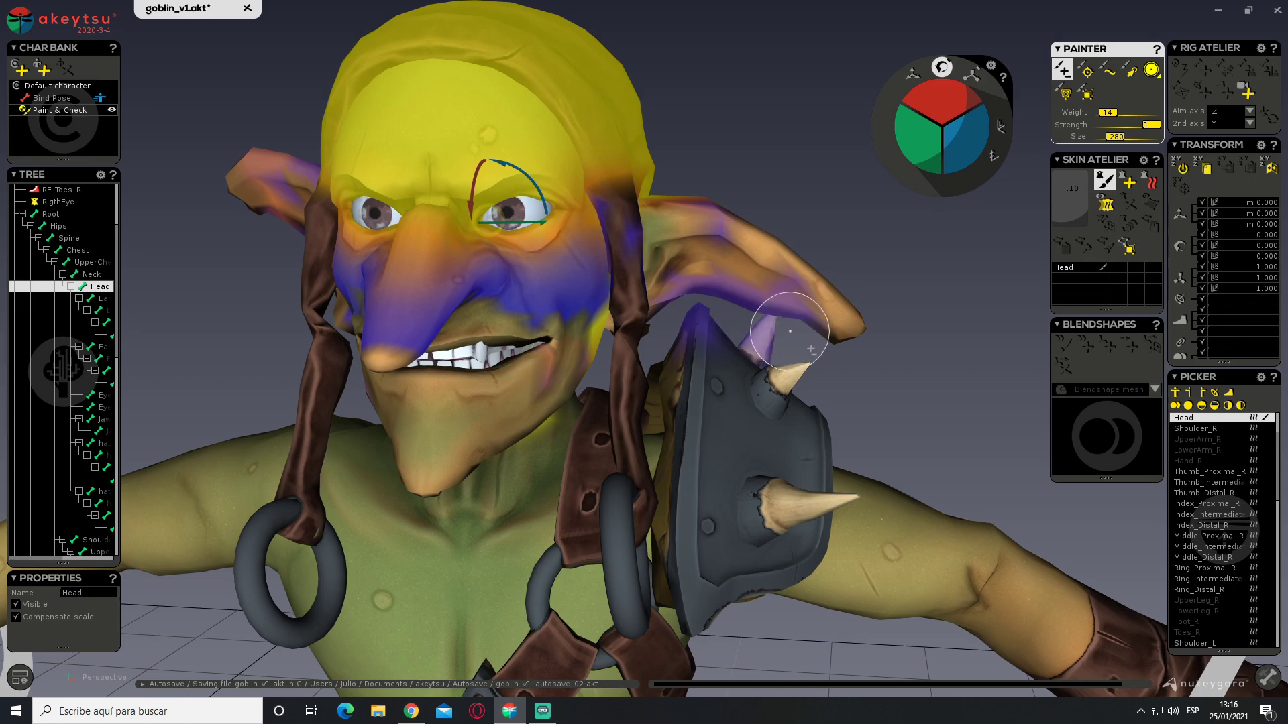
left_click_drag(789, 179, 781, 179, "alt")
mouse_move(780, 180)
middle_mouse_down()
mouse_move(627, 195)
mouse_move(818, 178)
mouse_move(780, 166)
mouse_move(288, 201)
mouse_move(344, 288)
middle_mouse_up()
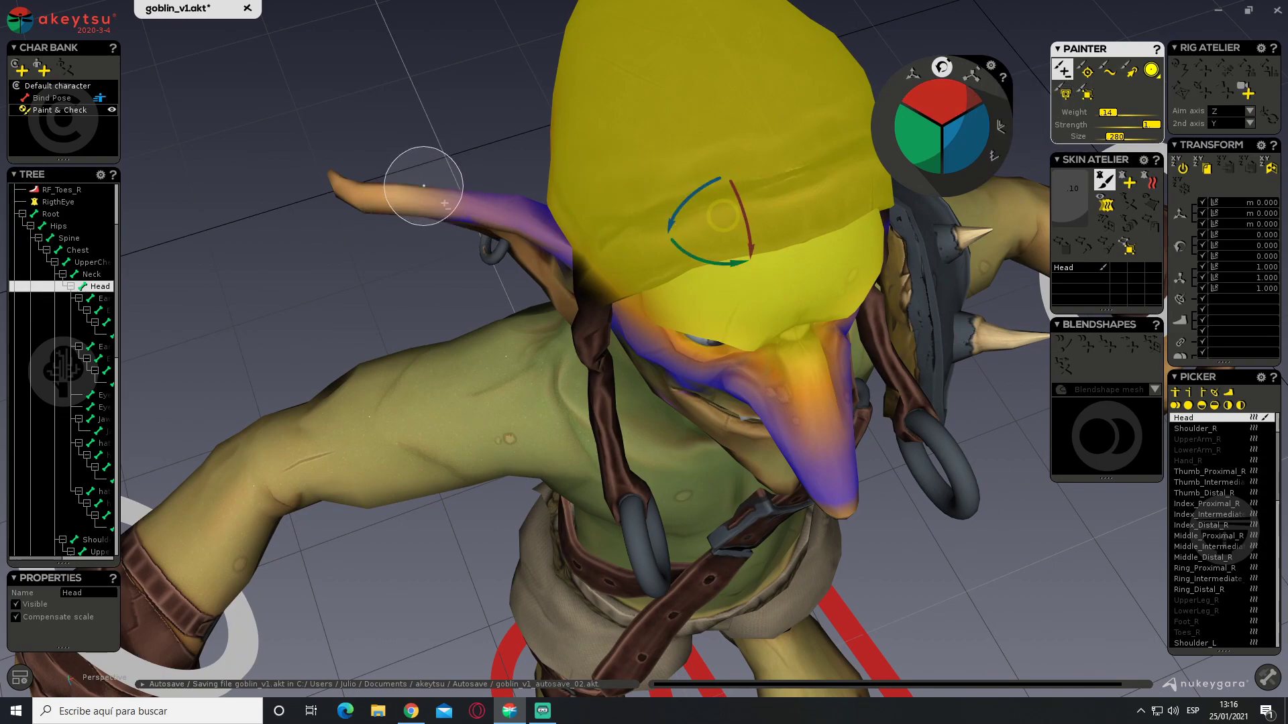
Inspect the Head weights on the hat, face and both ears from above, from the front and from the side
middle_click_drag(333, 152, 752, 208)
mouse_move(753, 208)
left_mouse_down()
mouse_move(678, 201)
mouse_move(664, 163)
left_mouse_up()
middle_click_drag(738, 121, 765, 232)
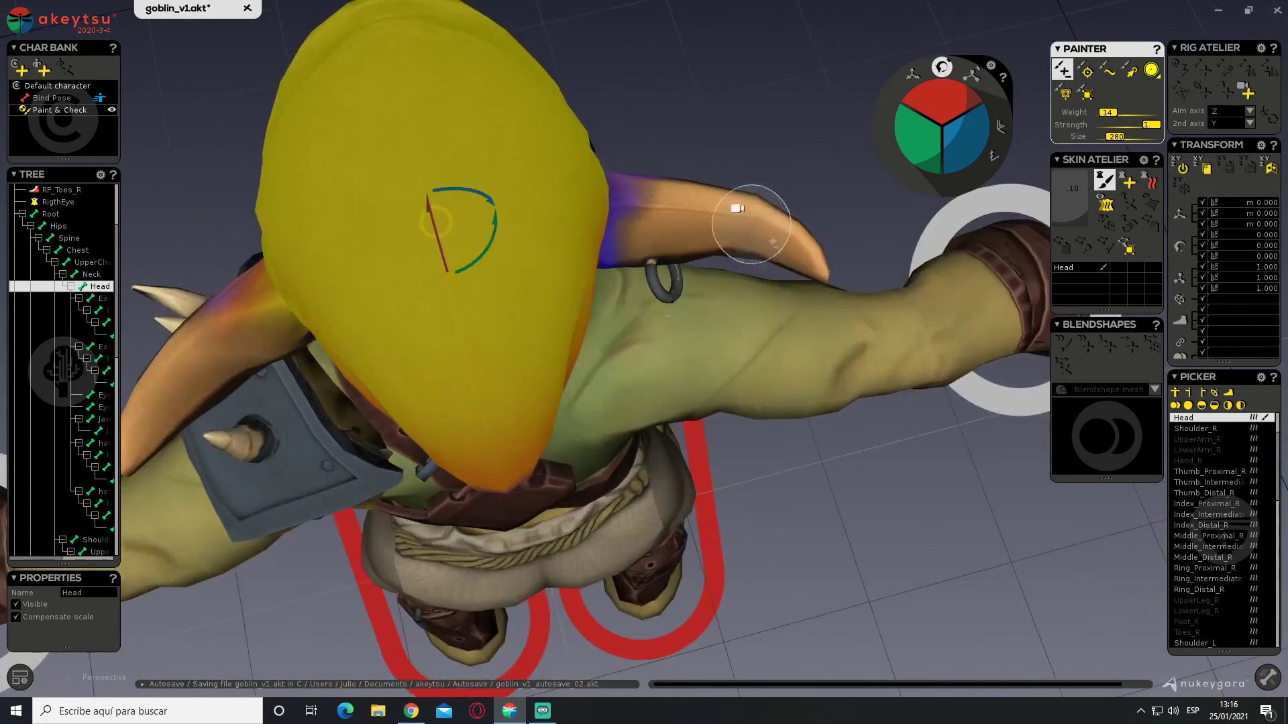
mouse_move(698, 139)
middle_mouse_down()
mouse_move(719, 167)
mouse_move(690, 118)
middle_mouse_up()
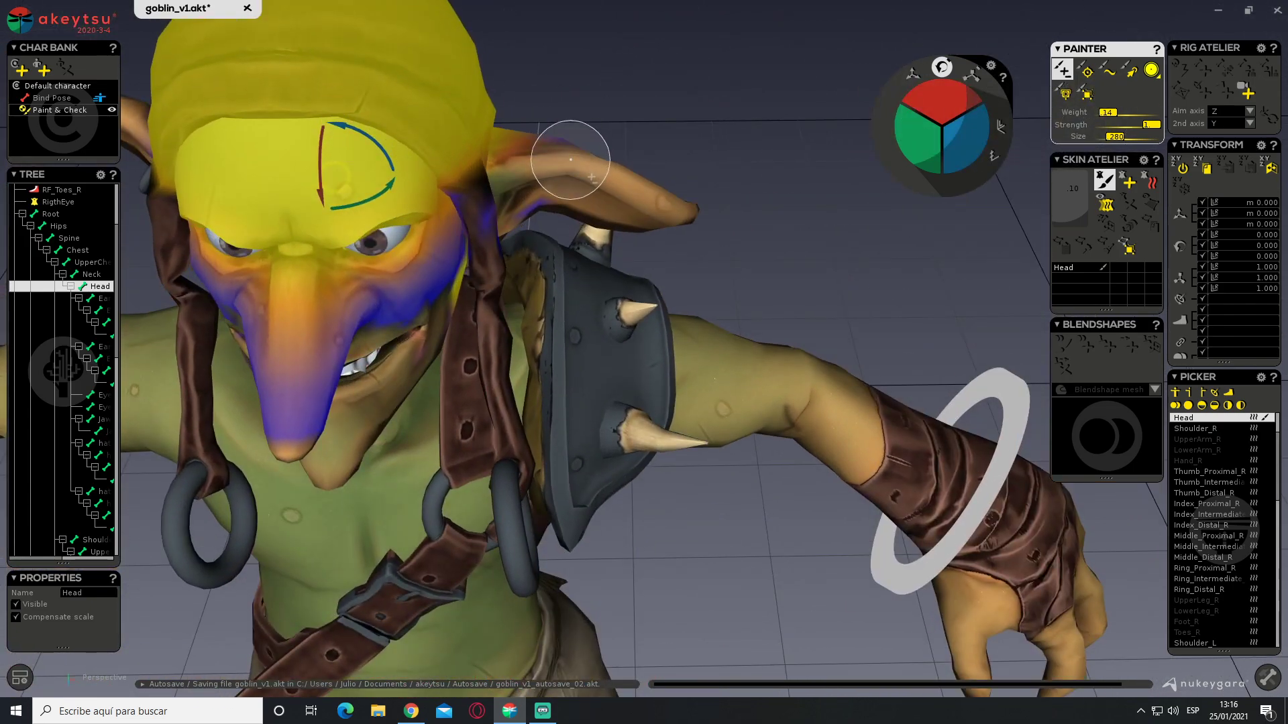
middle_click_drag(581, 138, 315, 245)
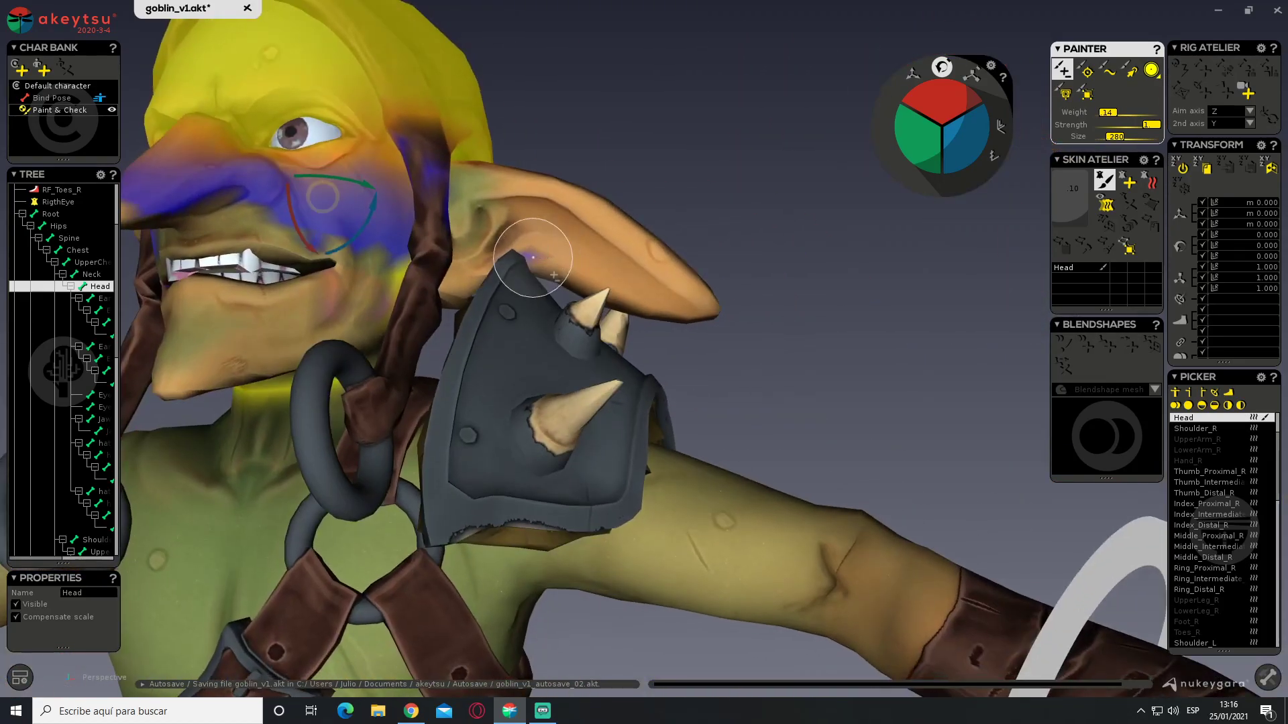
mouse_move(532, 257)
middle_mouse_down()
mouse_move(655, 279)
mouse_move(762, 215)
mouse_move(807, 207)
middle_mouse_up()
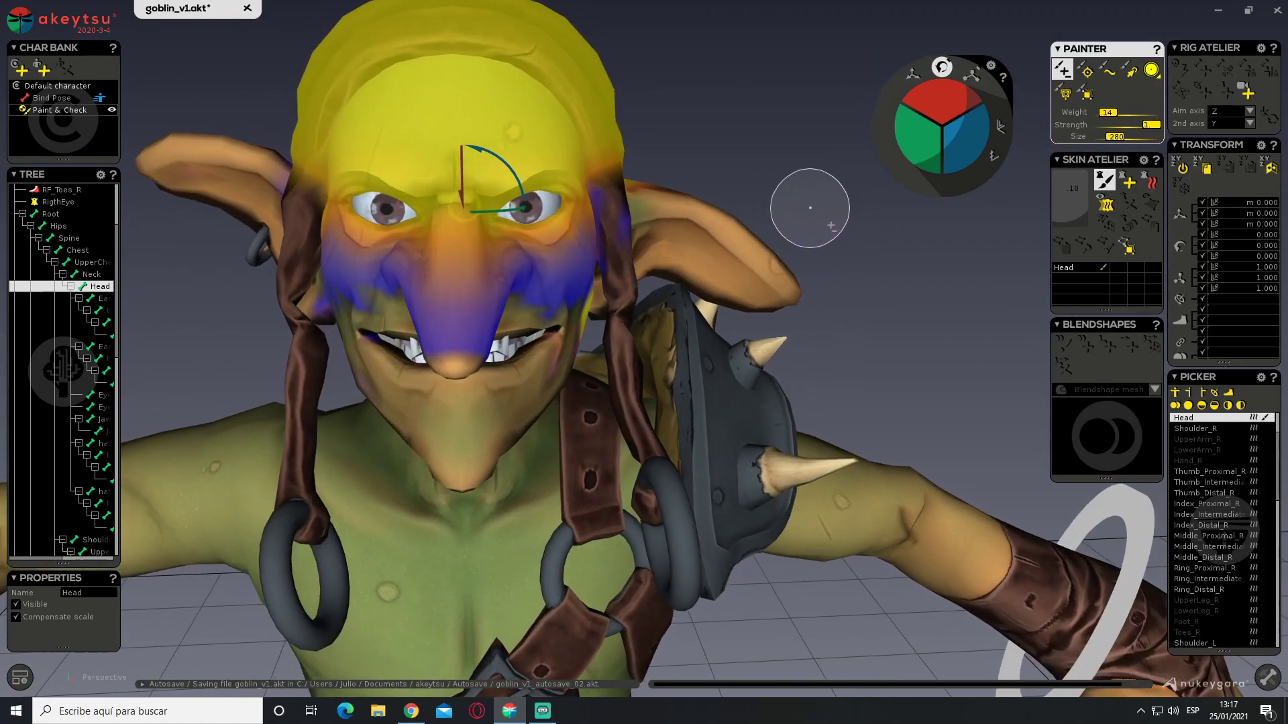
Show the bones in the viewport again and exit weight painting
left_click(1118, 220)
left_click_drag(868, 350, 882, 325, "alt")
mouse_move(882, 324)
right_mouse_down()
mouse_move(742, 351)
mouse_move(810, 296)
mouse_move(819, 253)
mouse_move(642, 315)
mouse_move(495, 331)
mouse_move(379, 323)
mouse_move(845, 309)
right_mouse_up()
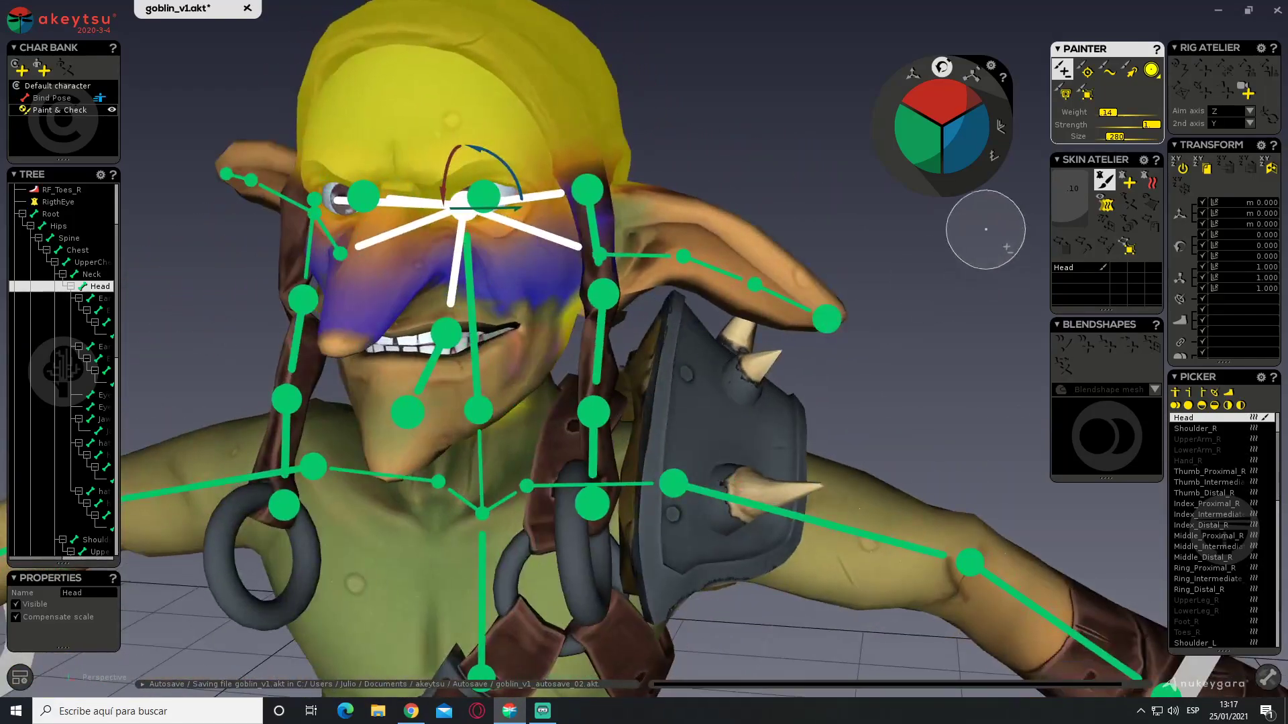
left_click(1104, 181)
Rotate the left ear's bones upward to straighten the ear, turning Ear_L_3 to about -8.17 degrees
right_click_drag(733, 259, 589, 316)
left_click(705, 219)
left_click_drag(577, 320, 674, 202)
left_click(611, 239)
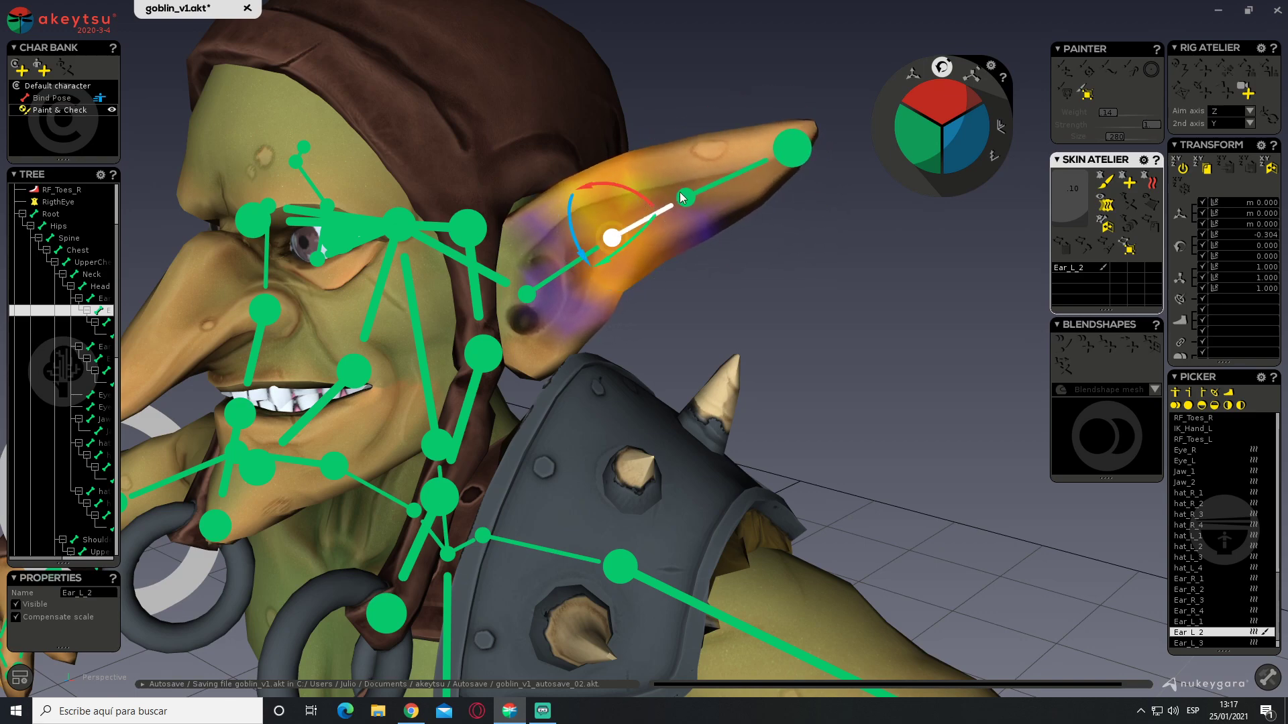
left_click(691, 197)
left_click_drag(723, 159, 724, 149)
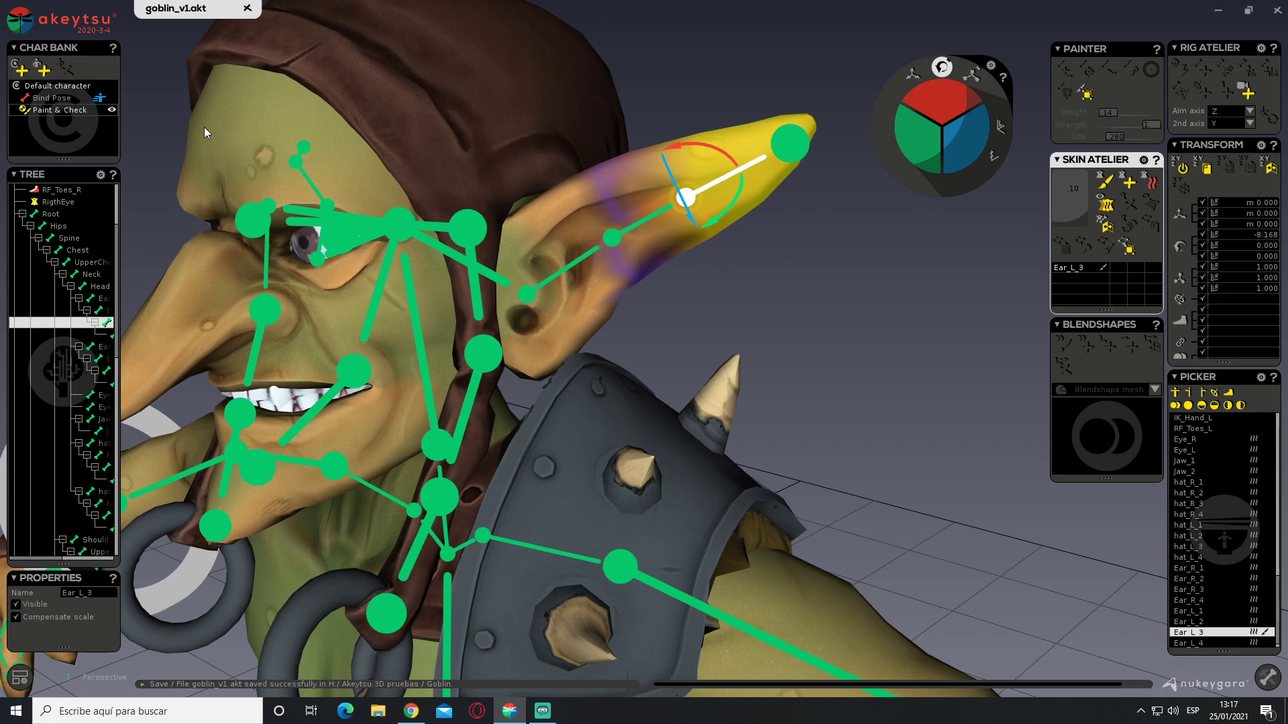
Save the goblin_v1.akt file and hide the bones in the viewport
left_click(14, 23)
left_click(52, 100)
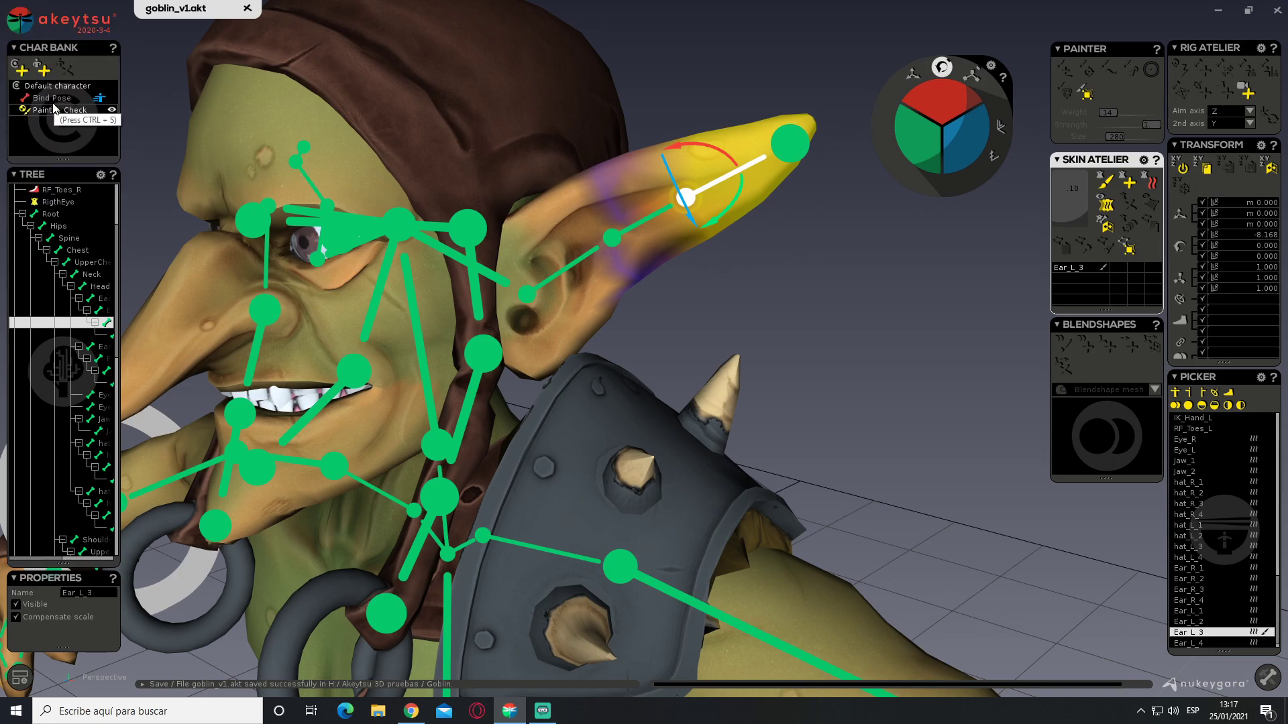
middle_click_drag(749, 258, 722, 215)
scroll(725, 241, "down", 5)
key("x")
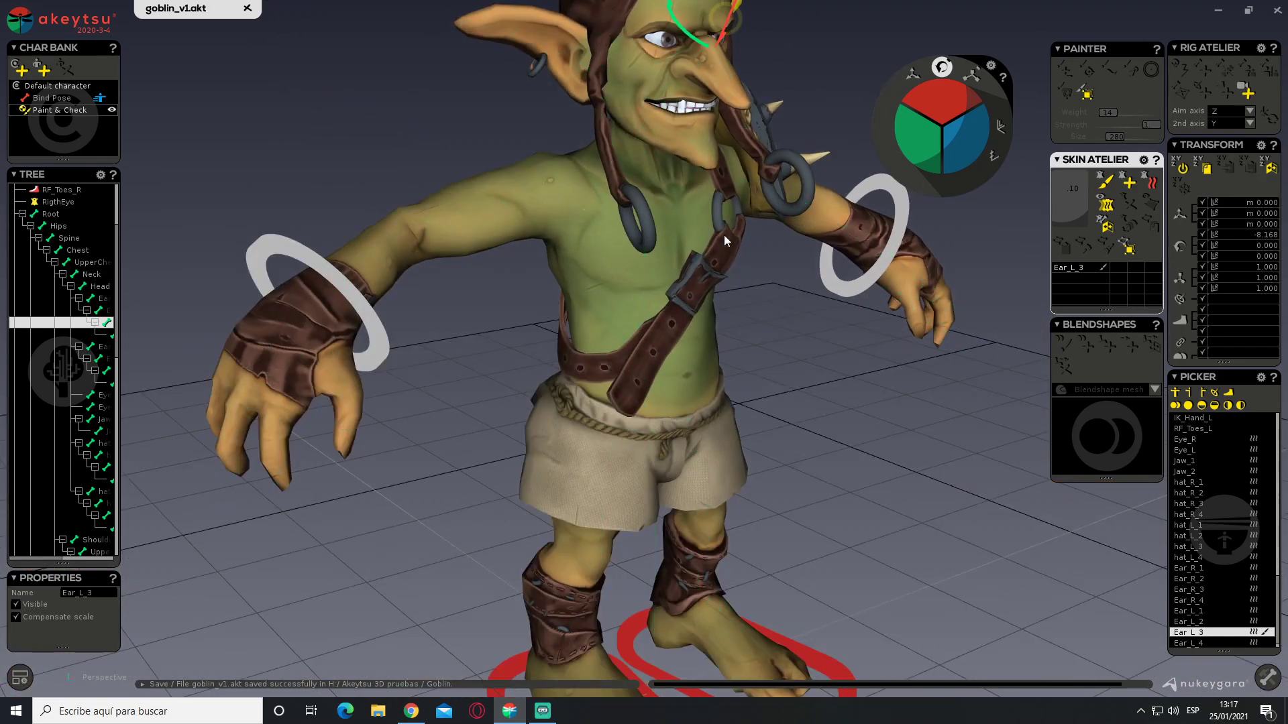
Bend the torso forward with the Spine bone to test its deformation, and undo the rotation
middle_click_drag(693, 257, 475, 380)
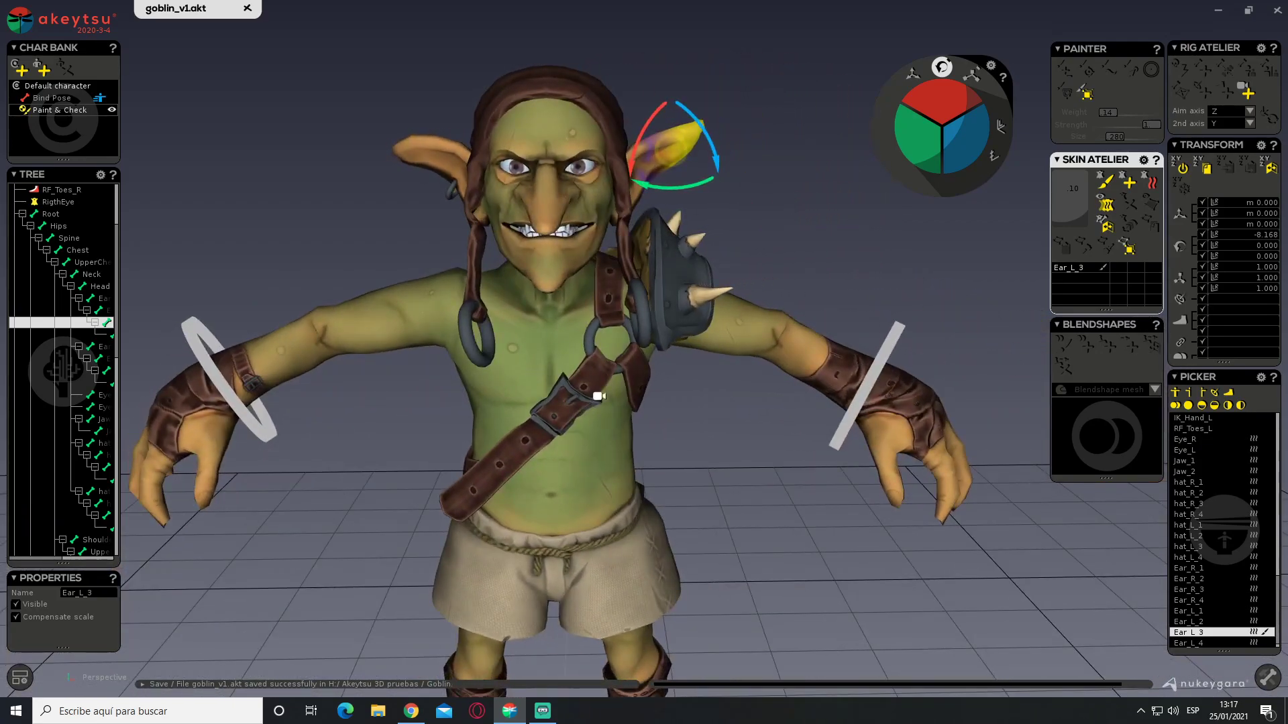
middle_click_drag(605, 398, 560, 261)
middle_click_drag(478, 360, 530, 320)
left_click(605, 355)
left_click_drag(530, 320, 499, 357)
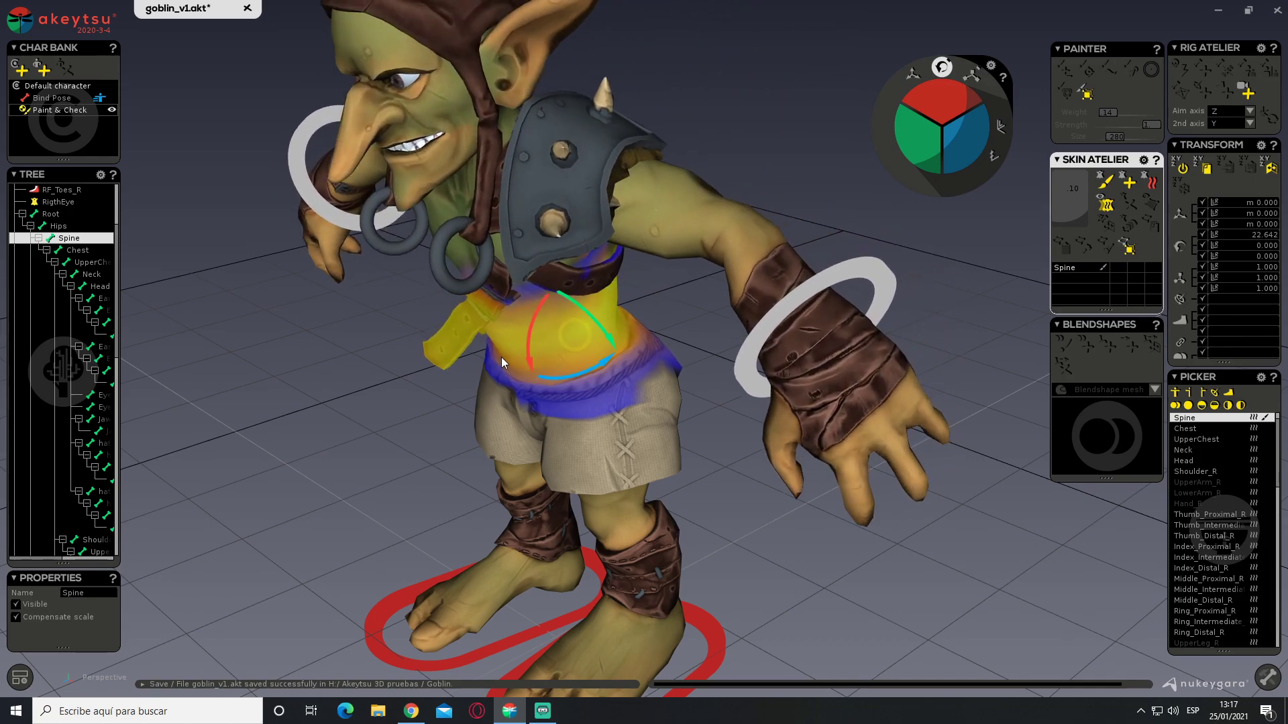
key("ctrl+z")
middle_click_drag(530, 381, 537, 325, "alt")
left_click_drag(537, 324, 499, 272, "alt")
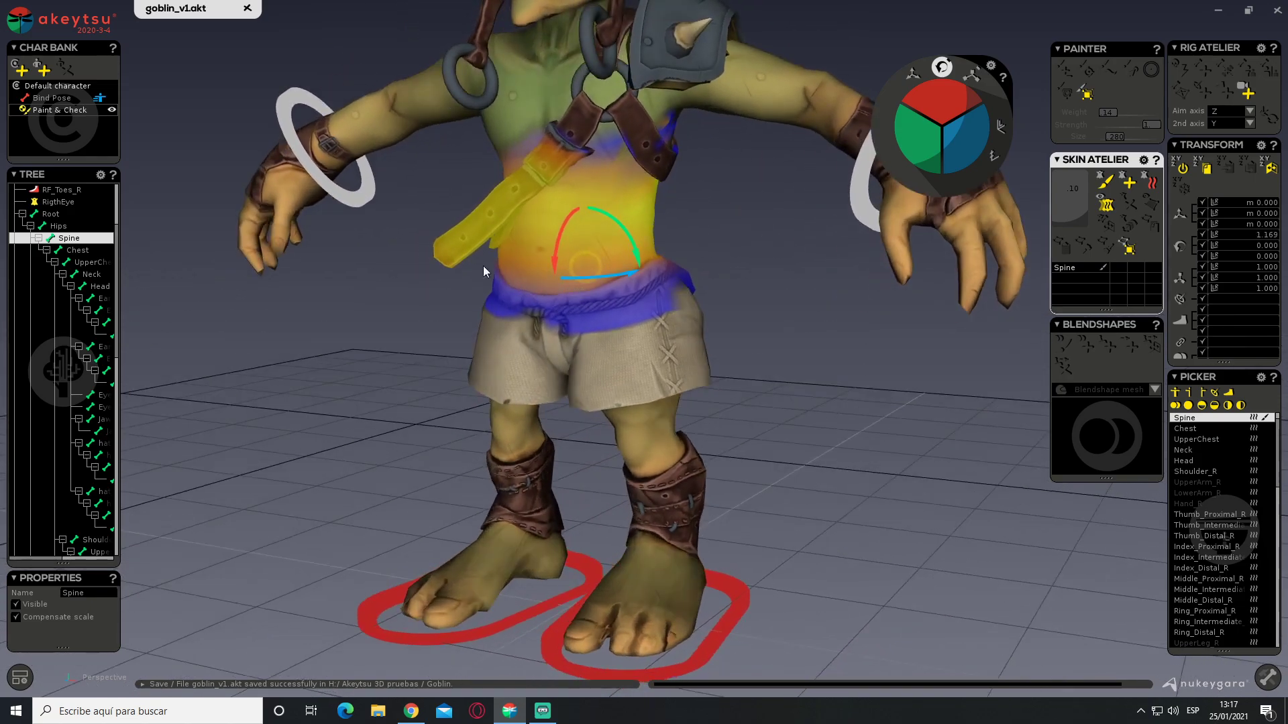
Bend the Spine bone to about 42 degrees to check the waist and belt from the side, and undo it
scroll(486, 281, "up", 4)
left_click_drag(595, 290, 821, 288, "alt")
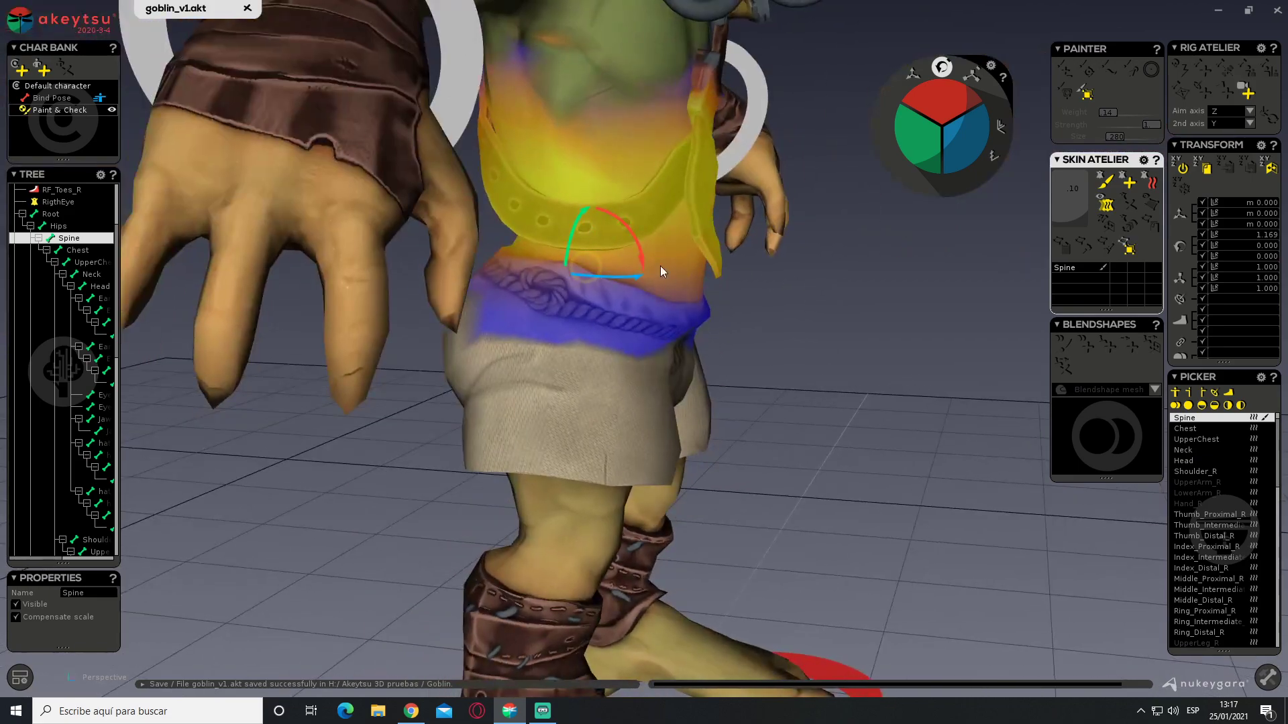
left_click_drag(644, 254, 658, 304)
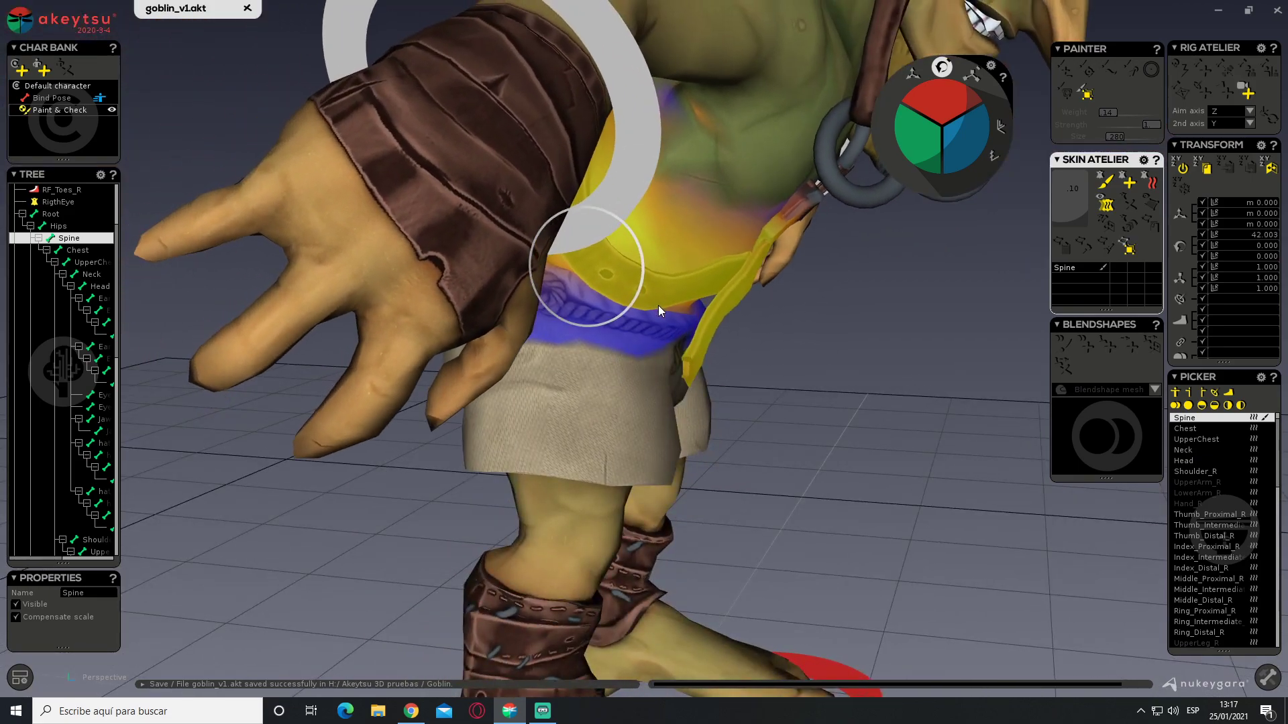
middle_click_drag(658, 304, 837, 331)
left_click_drag(837, 331, 979, 330, "alt")
key("ctrl+z")
Select the Chest bone, rotate it to test the upper torso's deformation, and undo the rotation
scroll(782, 313, "down", 4)
left_click_drag(782, 313, 438, 279, "alt")
left_click(591, 184)
middle_click_drag(644, 176, 628, 269, "alt")
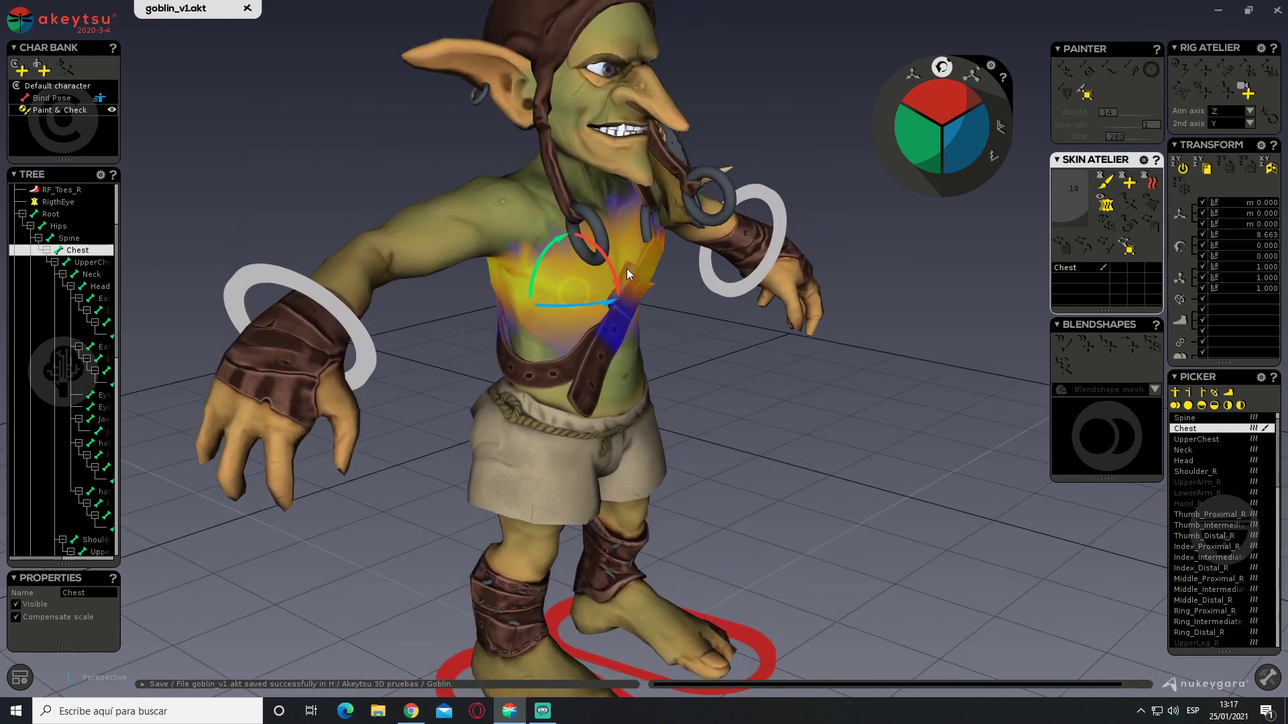
mouse_move(614, 275)
left_mouse_down()
mouse_move(623, 295)
mouse_move(600, 252)
mouse_move(601, 292)
mouse_move(590, 275)
left_mouse_up()
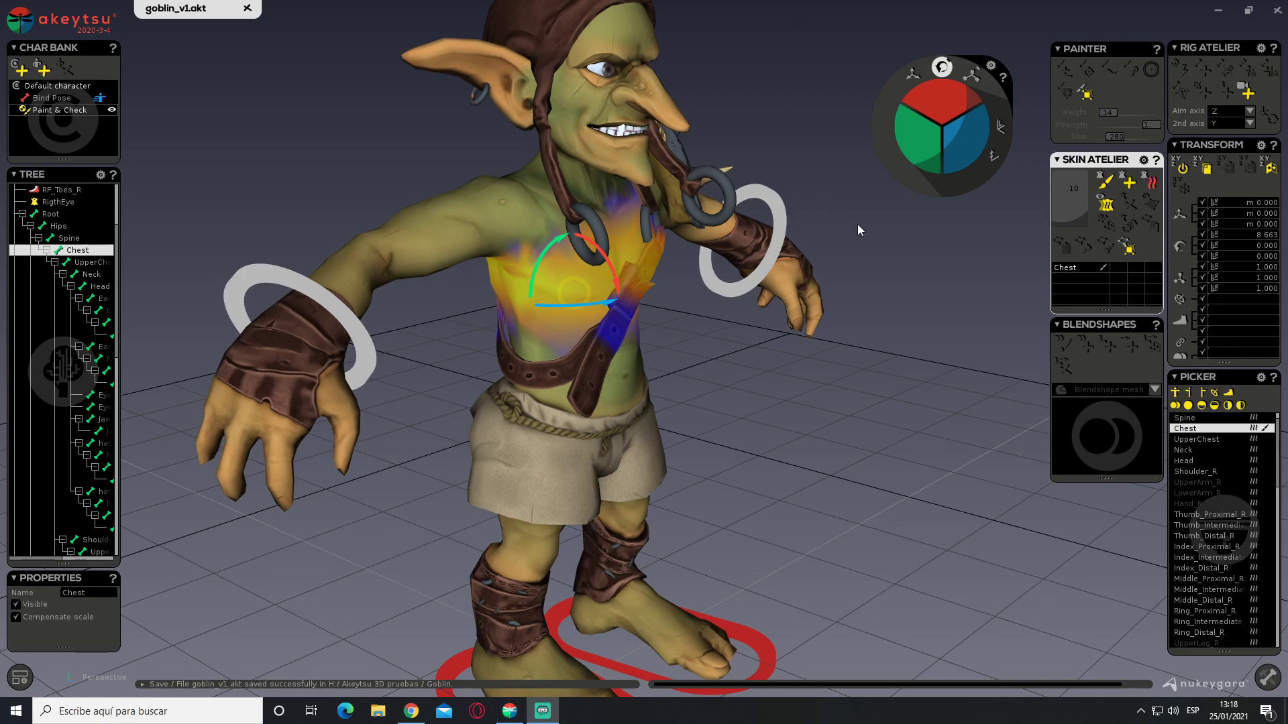
left_click_drag(852, 360, 621, 392)
mouse_move(576, 327)
left_mouse_down()
mouse_move(596, 326)
mouse_move(534, 337)
mouse_move(588, 320)
left_mouse_up()
key("ctrl+z")
Raise the right foot controller RF_Toes_R by about 0.078 m to bend the right leg
middle_click_drag(515, 313, 496, 181, "alt")
left_click_drag(496, 181, 521, 316, "alt")
middle_click_drag(520, 316, 570, 235, "alt")
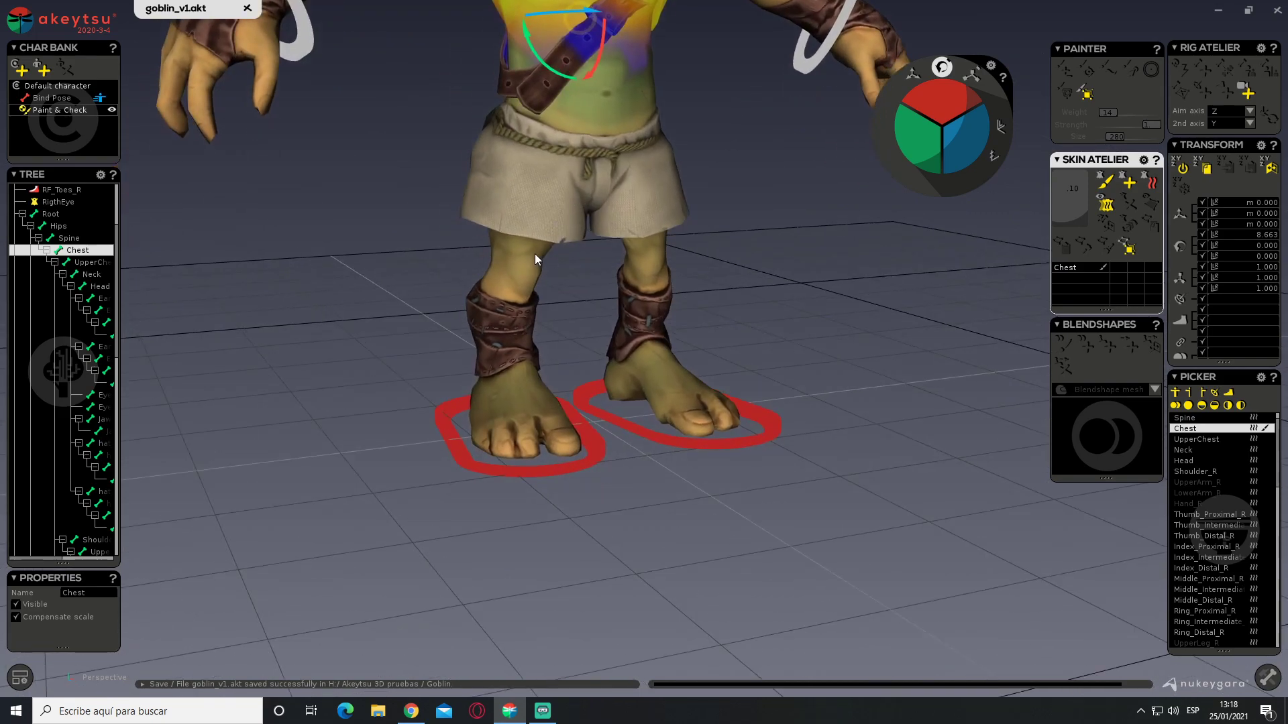
left_click(576, 473)
left_click_drag(508, 388, 502, 333)
left_click_drag(502, 333, 497, 289, "alt")
middle_click_drag(497, 288, 585, 319)
scroll(530, 290, "up", 4)
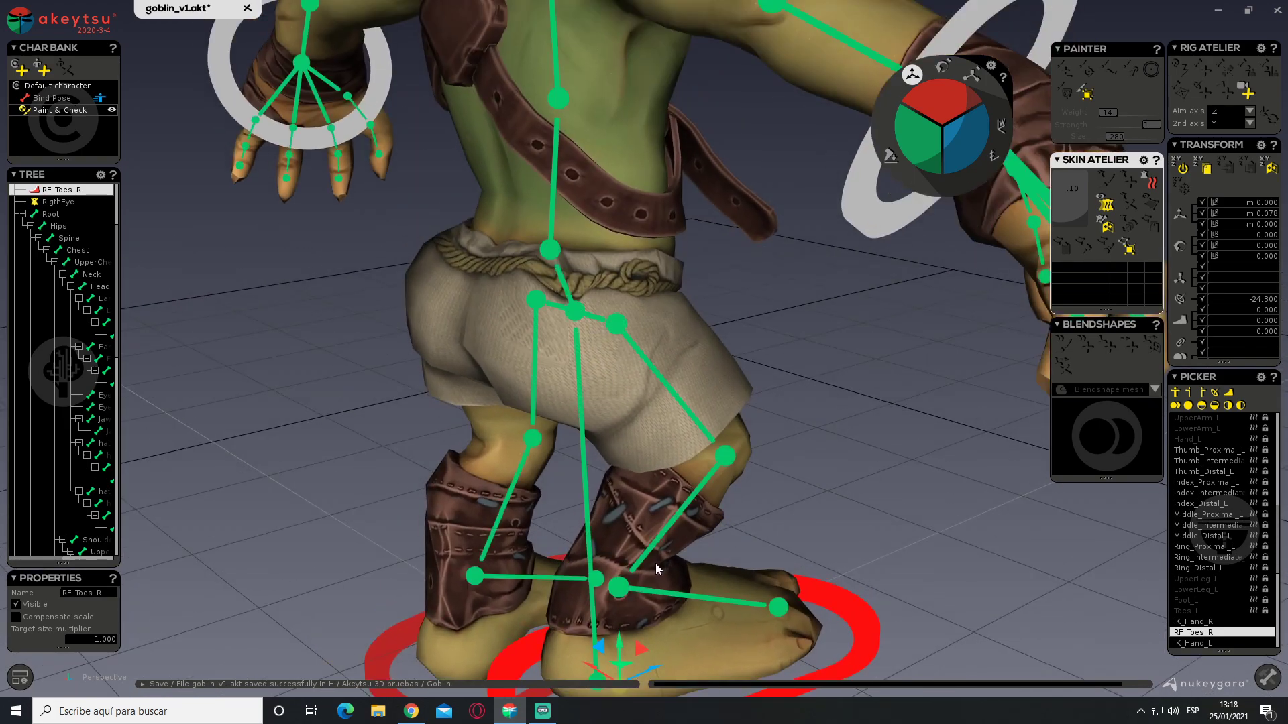
Check the right leg's bone weights and paint down the hard-edged UpperLeg_R patch on the back of the shorts
left_click(619, 588)
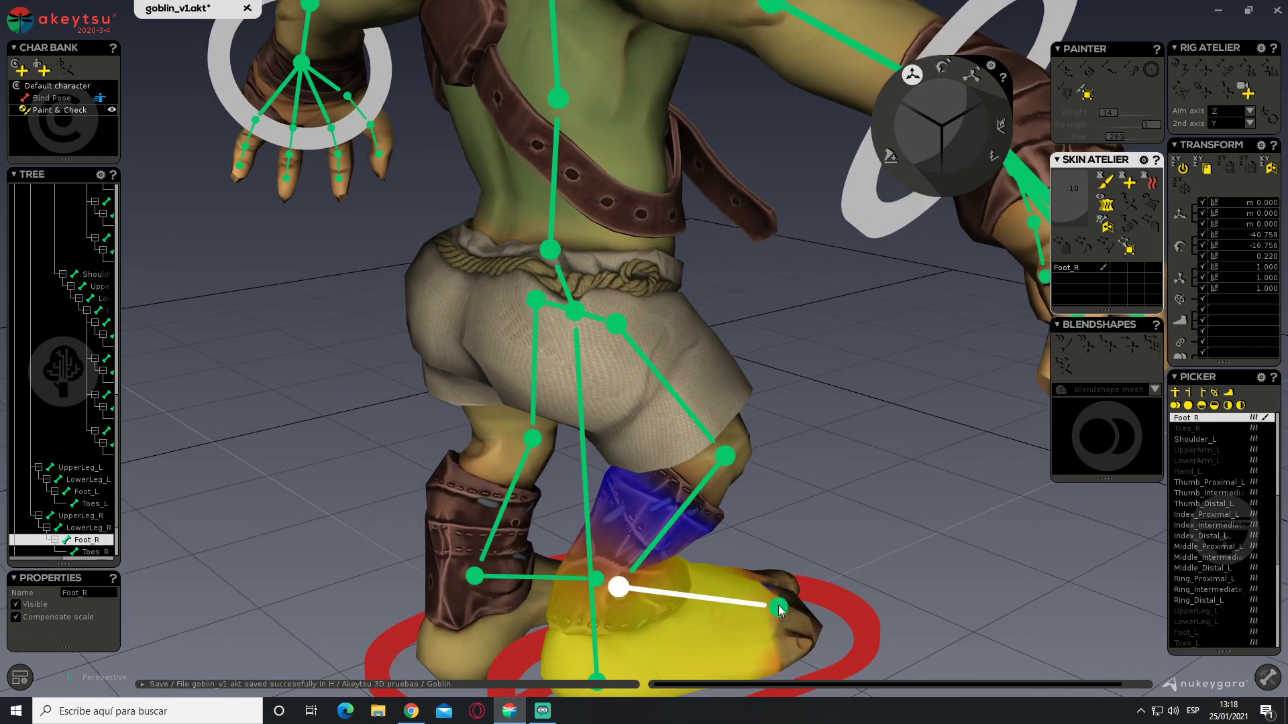
left_click(722, 471)
left_click(637, 358)
middle_click_drag(664, 336, 708, 333)
right_click_drag(706, 334, 813, 285, "alt")
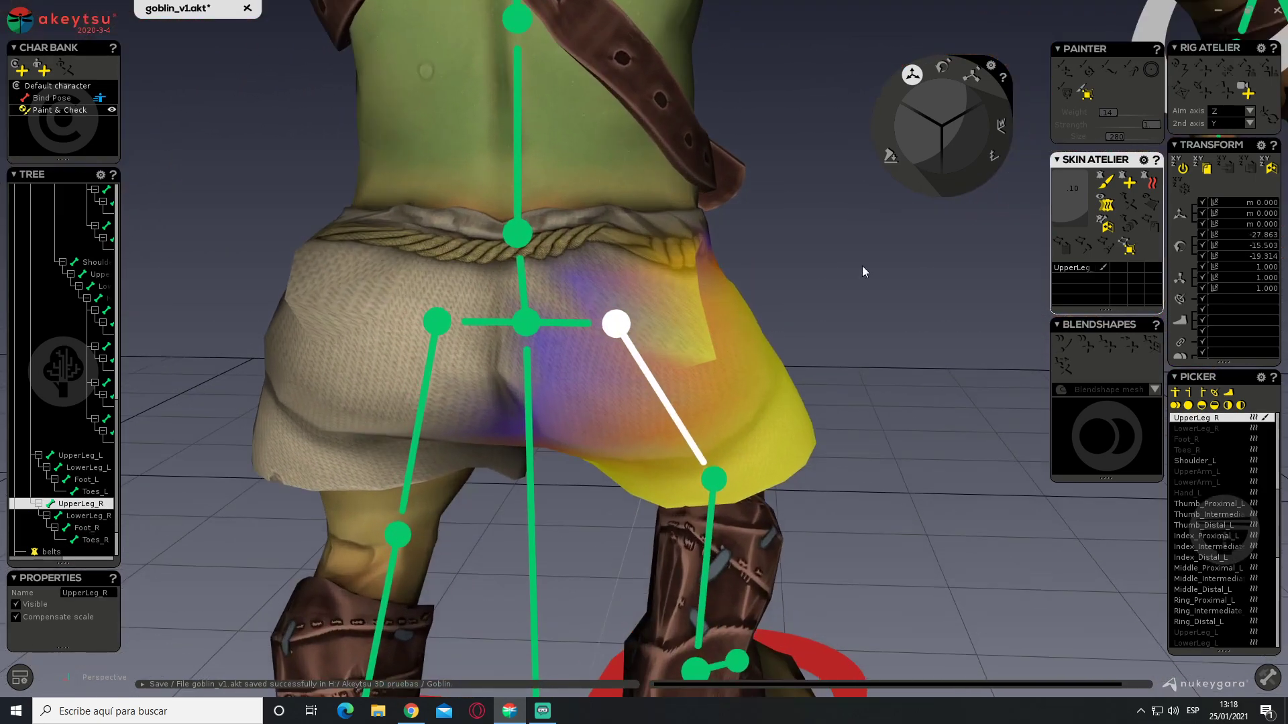
left_click(1105, 182)
mouse_move(676, 273)
middle_mouse_down()
mouse_move(478, 248)
mouse_move(542, 201)
mouse_move(579, 210)
mouse_move(603, 298)
mouse_move(555, 279)
mouse_move(488, 282)
mouse_move(601, 293)
middle_mouse_up()
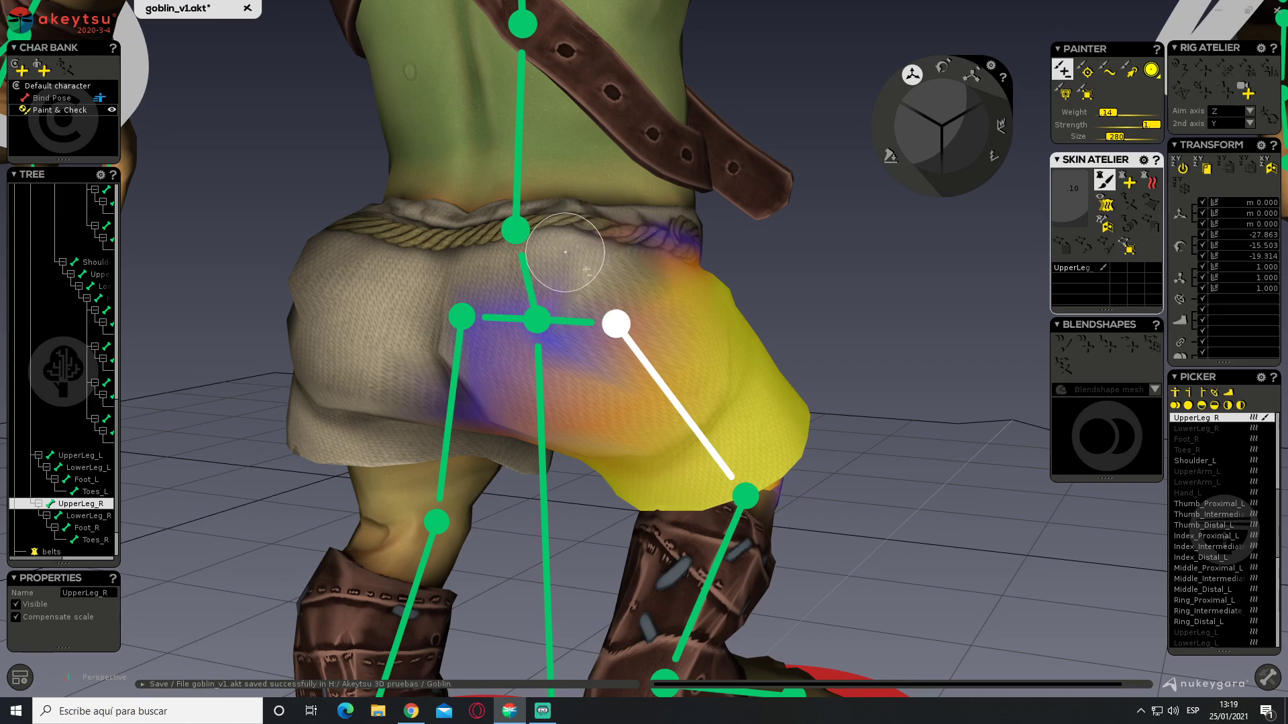
mouse_move(602, 235)
middle_mouse_down()
mouse_move(382, 230)
mouse_move(573, 224)
mouse_move(661, 244)
mouse_move(517, 230)
mouse_move(292, 255)
mouse_move(531, 238)
mouse_move(655, 253)
mouse_move(710, 295)
mouse_move(779, 285)
mouse_move(678, 334)
mouse_move(410, 342)
middle_mouse_up()
Exit weight painting and return the right foot controller RF_Toes_R to the ground at 0 m
scroll(780, 289, "down", 4)
middle_click_drag(736, 375, 624, 288)
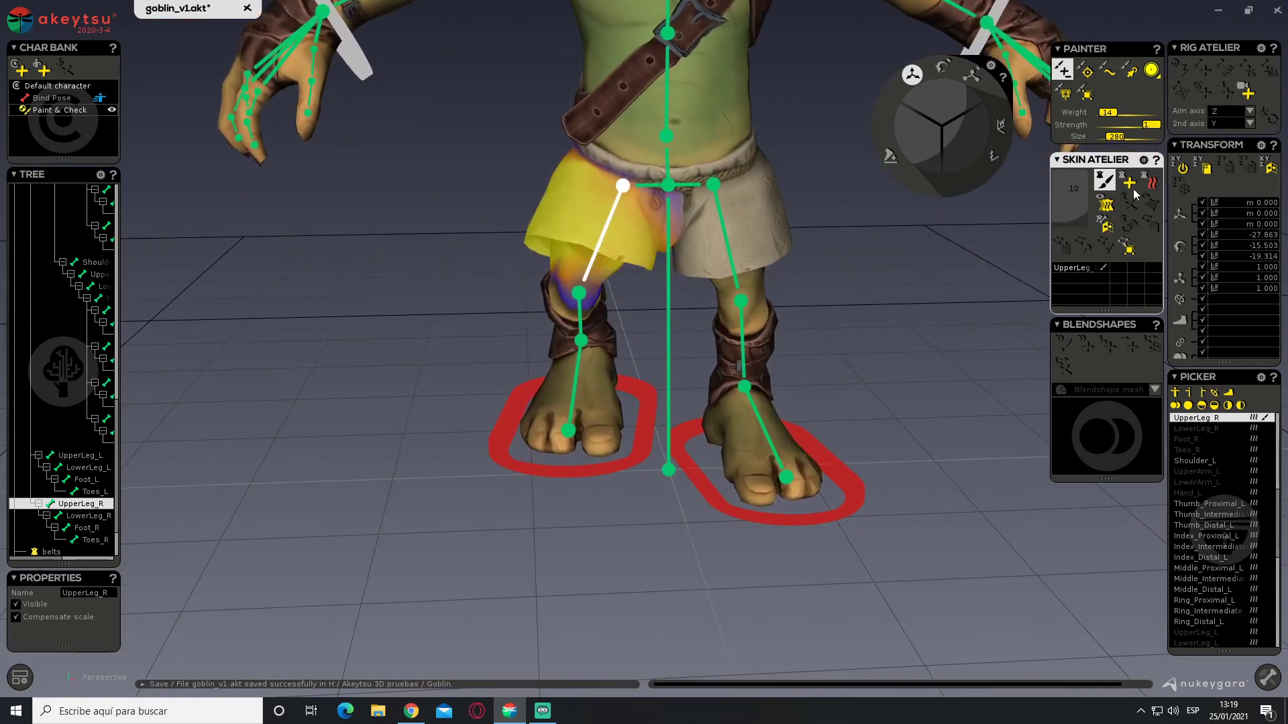
left_click(1106, 181)
left_click(602, 474)
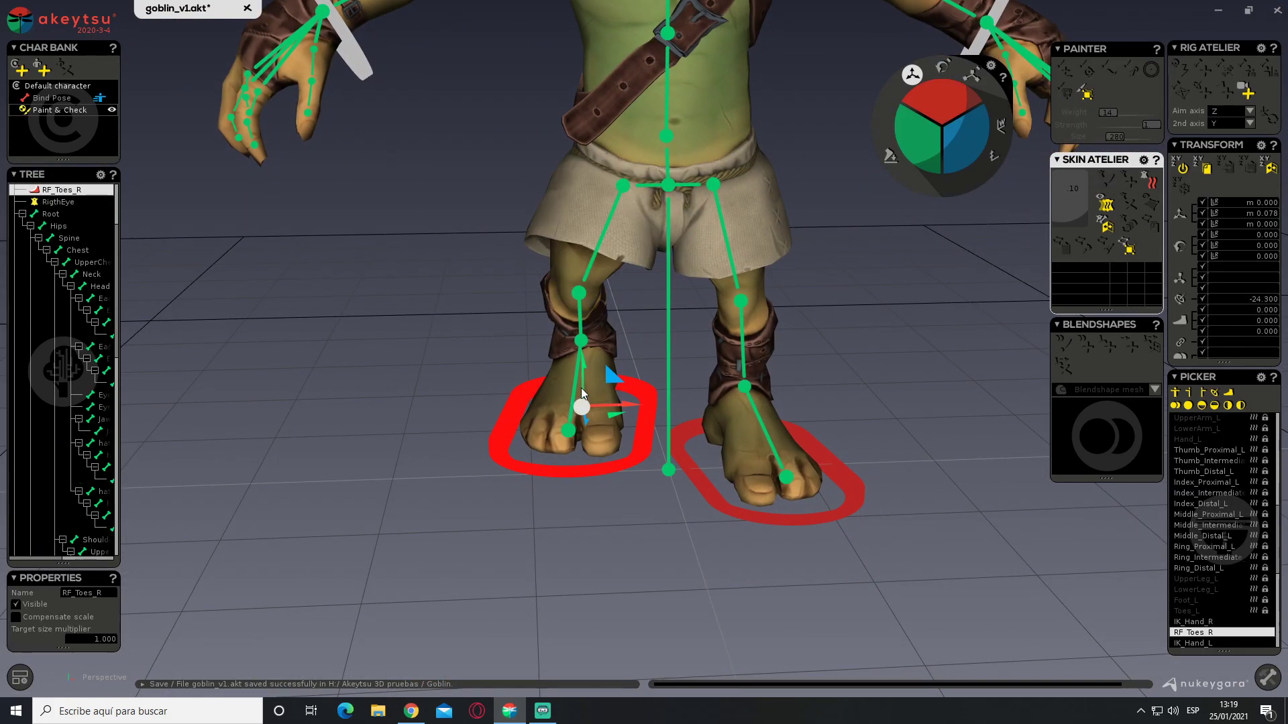
middle_click_drag(602, 380, 813, 355)
mouse_move(578, 367)
left_mouse_down()
mouse_move(585, 428)
mouse_move(586, 373)
left_mouse_up()
middle_click_drag(586, 373, 739, 361)
left_click_drag(581, 375, 566, 406)
mouse_move(566, 406)
middle_mouse_down()
mouse_move(597, 374)
mouse_move(542, 399)
middle_mouse_up()
left_click_drag(582, 404, 577, 412)
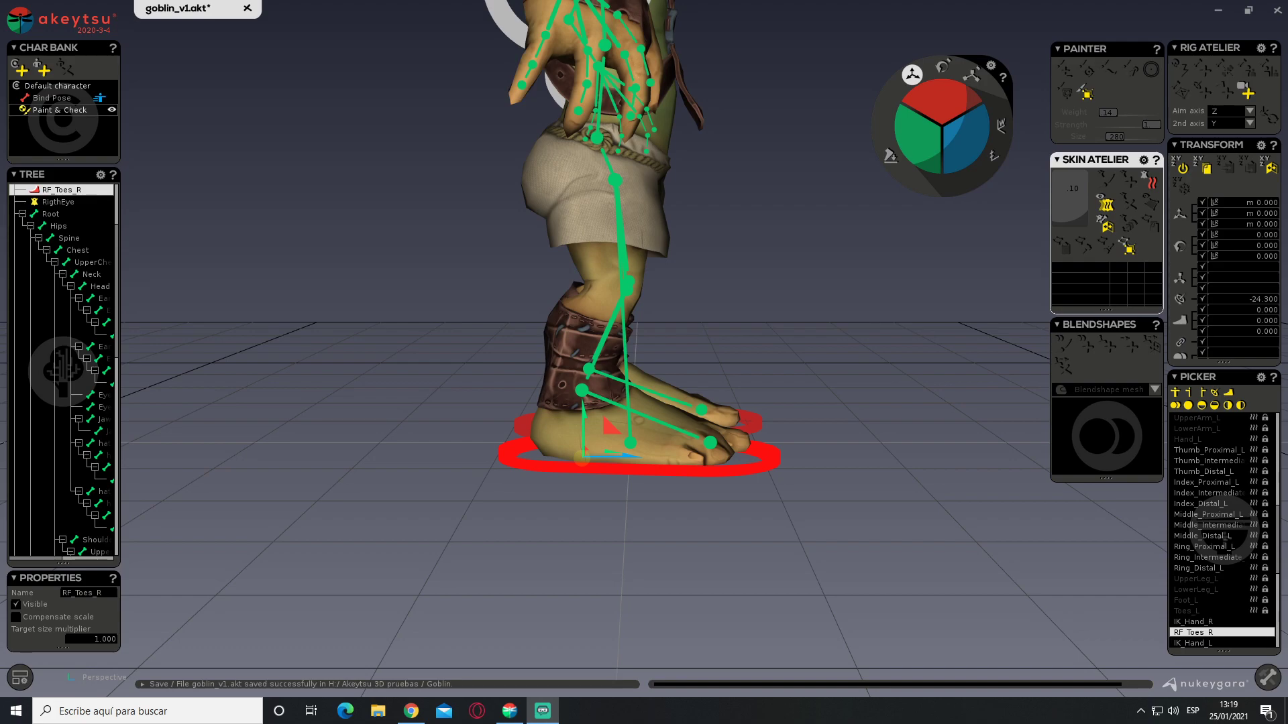
Raise the left foot controller RF_Toes_L by about 0.164 m to bend the left leg
left_click_drag(885, 181, 336, 498, "alt")
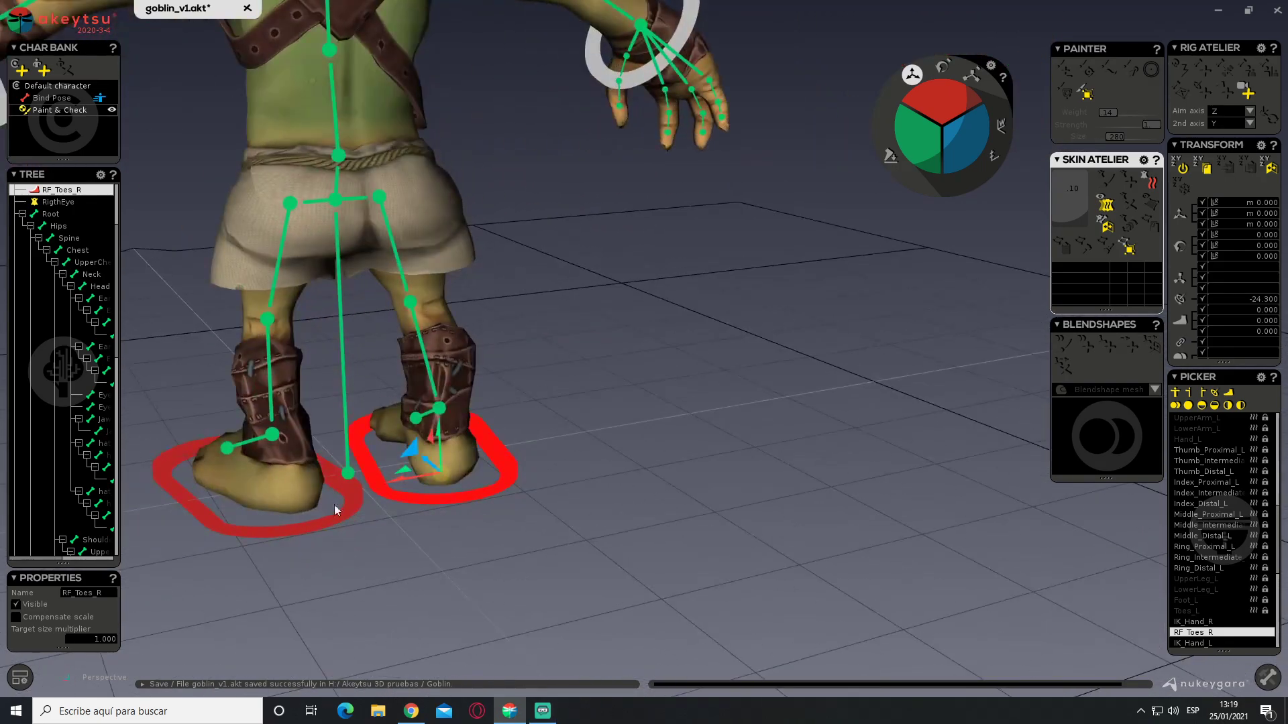
middle_click_drag(657, 389, 890, 351, "alt")
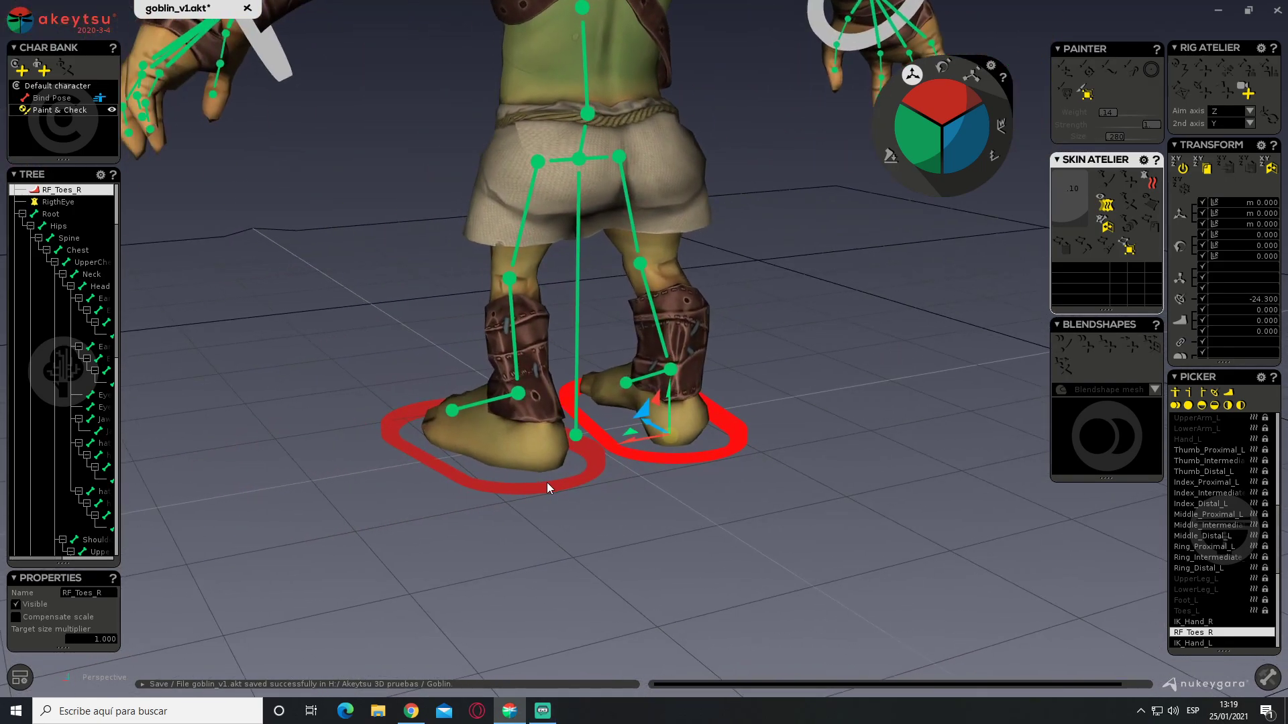
left_click(547, 482)
left_click_drag(514, 424, 487, 220)
middle_click_drag(487, 221, 507, 339, "alt")
scroll(531, 373, "up", 2)
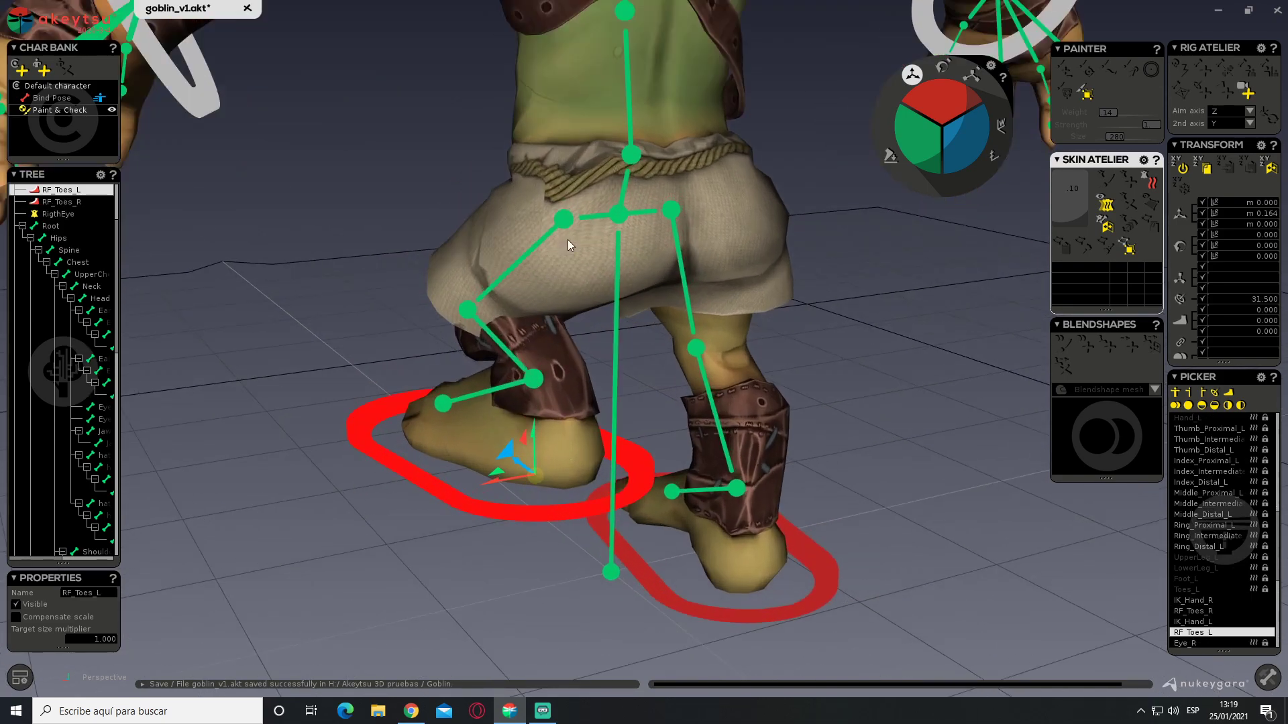
Go through the left leg's bones up to UpperLeg_L and activate weight painting for it
left_click(443, 404)
left_click(533, 379)
left_click(468, 309)
left_click(564, 218)
scroll(564, 201, "up", 3)
left_click_drag(564, 201, 627, 137, "alt")
middle_click_drag(627, 138, 673, 258, "alt")
left_click(1104, 180)
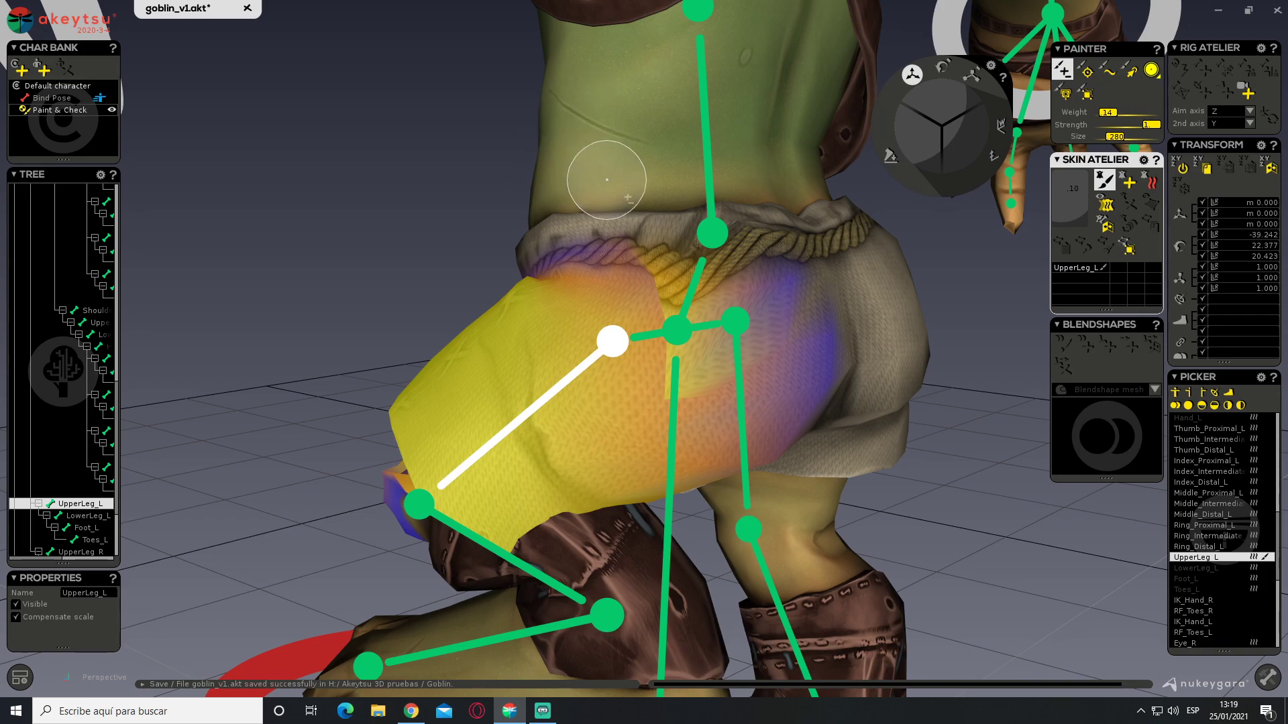
Paint down the hard-edged UpperLeg_L weight patch on the back of the shorts, smoothing it toward the waist rope
middle_click_drag(660, 154, 578, 58, "alt")
left_click_drag(584, 171, 556, 139, "alt")
middle_click_drag(563, 201, 609, 126)
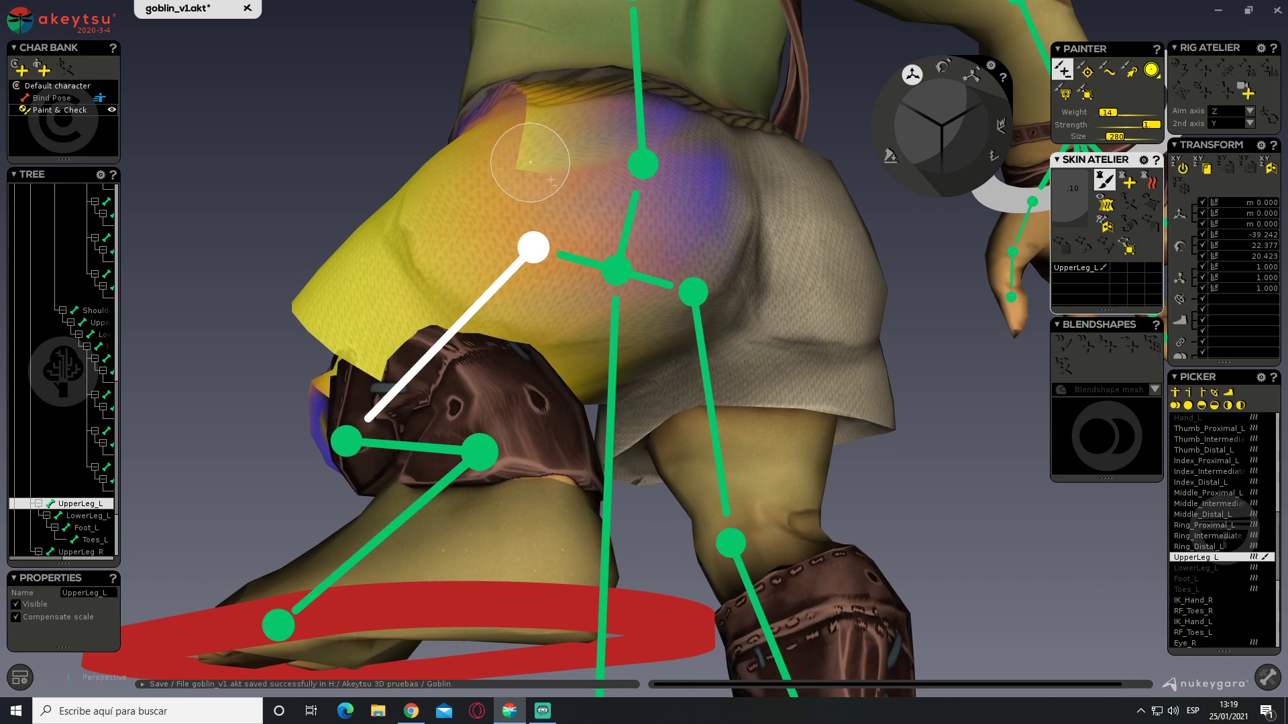
mouse_move(544, 161)
left_mouse_down()
mouse_move(587, 101)
mouse_move(587, 114)
left_mouse_up()
mouse_move(587, 113)
middle_mouse_down()
mouse_move(587, 131)
mouse_move(494, 225)
middle_mouse_up()
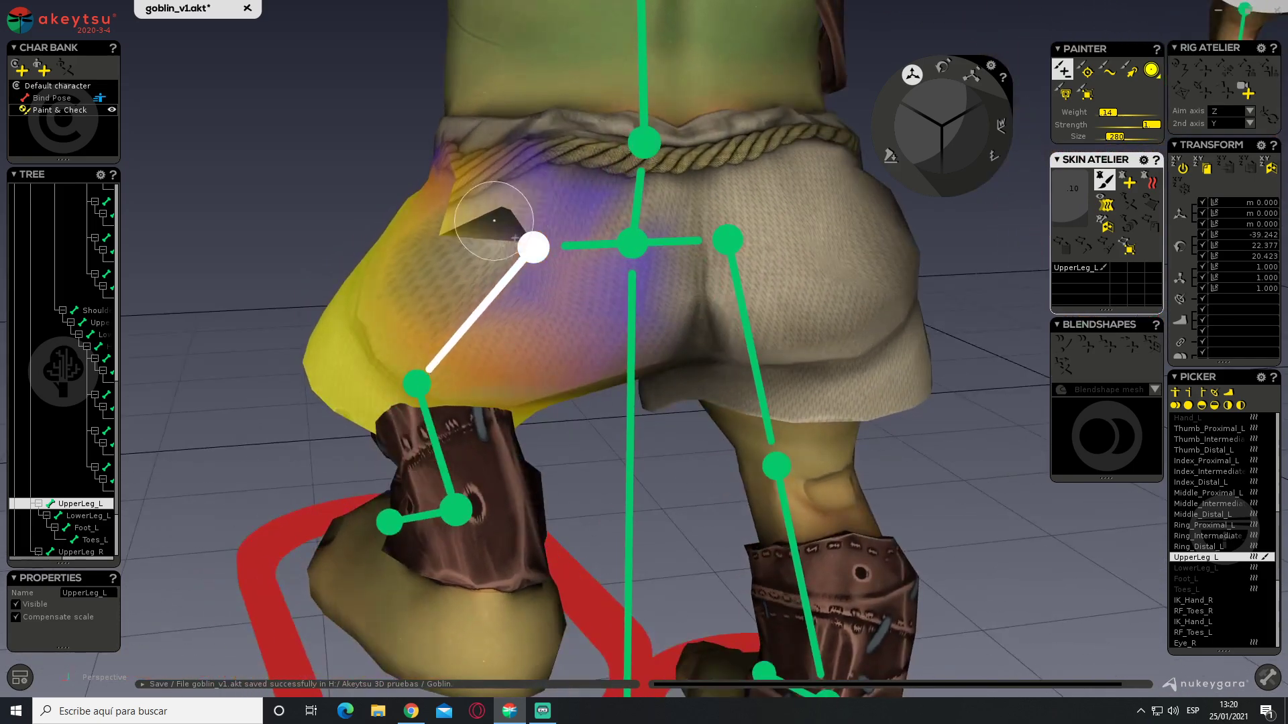
mouse_move(441, 227)
left_mouse_down()
mouse_move(483, 219)
mouse_move(494, 195)
mouse_move(456, 175)
mouse_move(460, 163)
mouse_move(535, 162)
left_mouse_up()
middle_click_drag(555, 165, 509, 161)
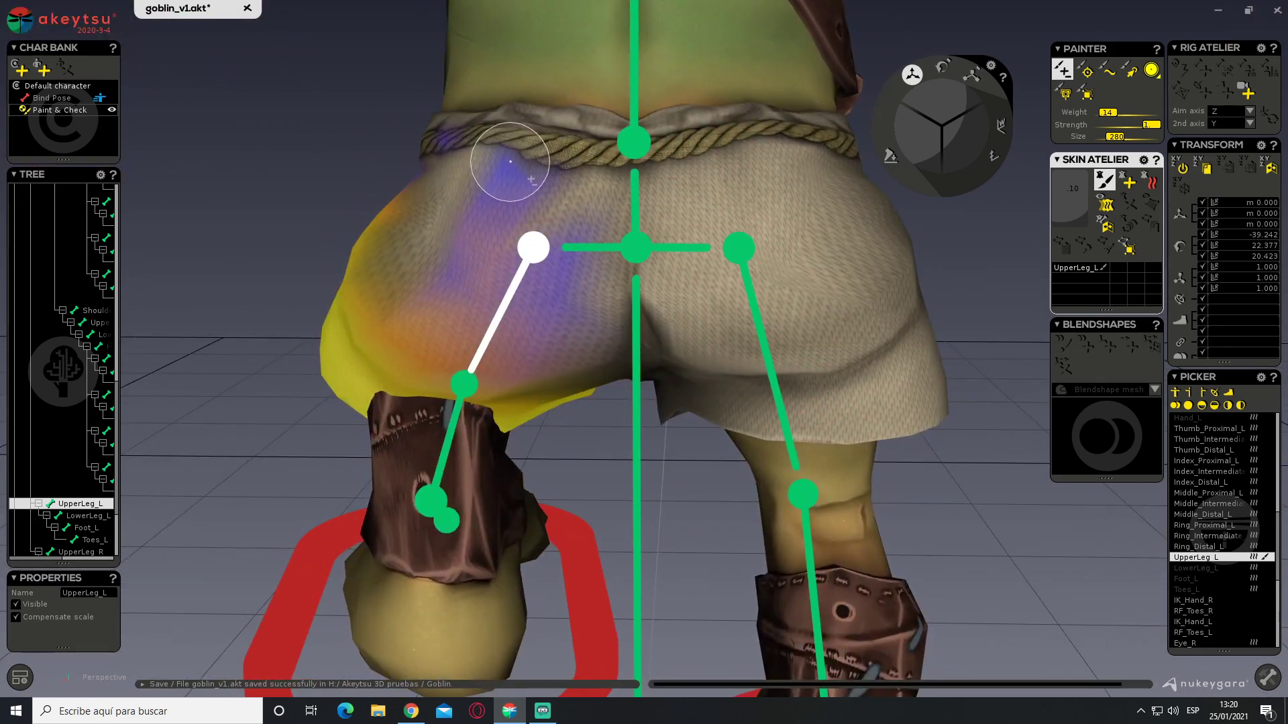
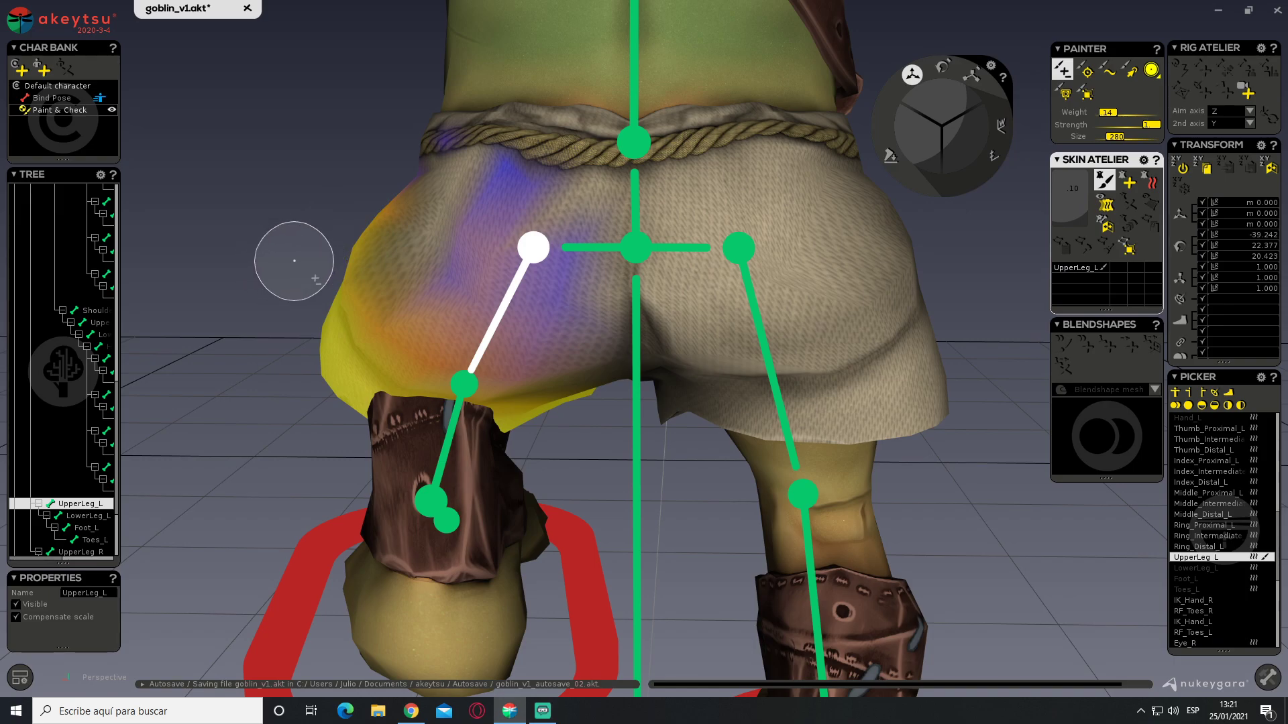
scroll(276, 258, "down", 2)
left_click(516, 183, "ctrl")
Lower the left foot controller RF_Toes_L back to the ground, at about -0.009 m
mouse_move(322, 193)
left_mouse_down("alt")
mouse_move(353, 204)
mouse_move(490, 184)
left_mouse_up("alt")
left_click_drag(379, 186, 641, 253, "alt")
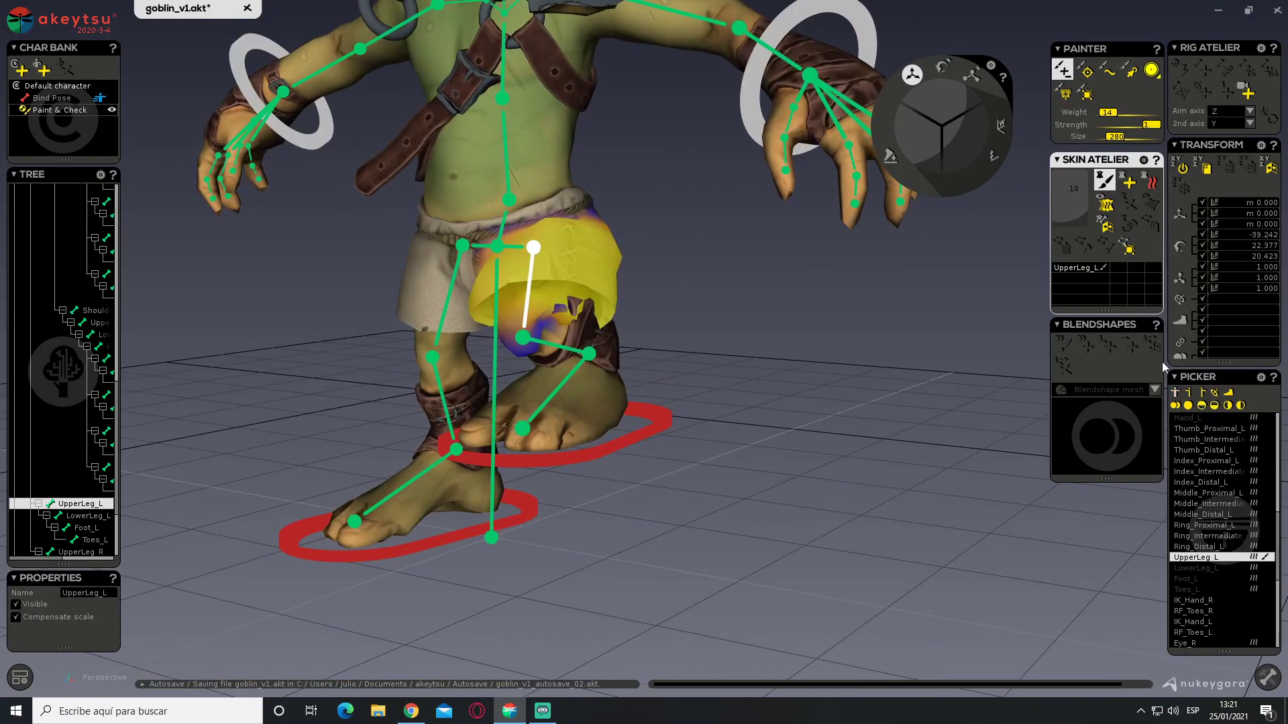
left_click(660, 433)
left_click_drag(597, 392, 568, 505)
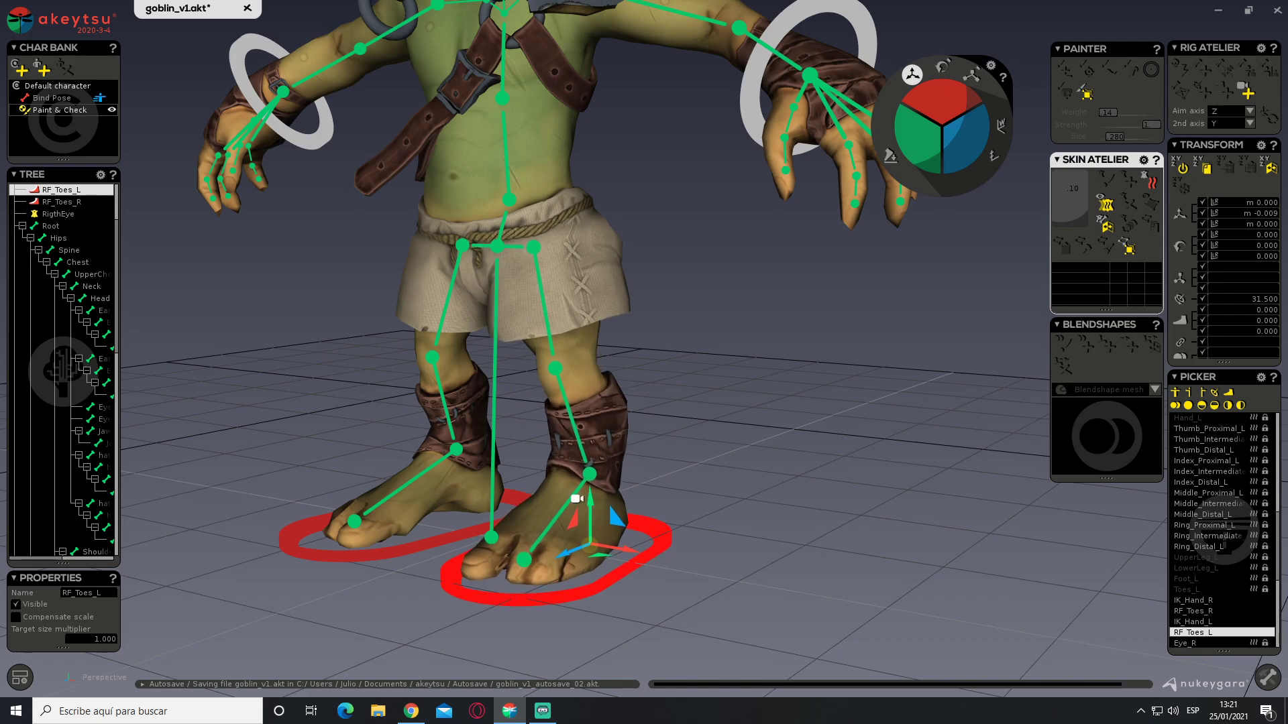
Lower the Hips bone by about 0.104 m to test how both legs and the shorts bend
middle_click_drag(568, 505, 727, 403)
left_click(497, 250)
left_click_drag(498, 207, 473, 271)
mouse_move(474, 271)
middle_mouse_down()
mouse_move(371, 245)
mouse_move(498, 276)
middle_mouse_up()
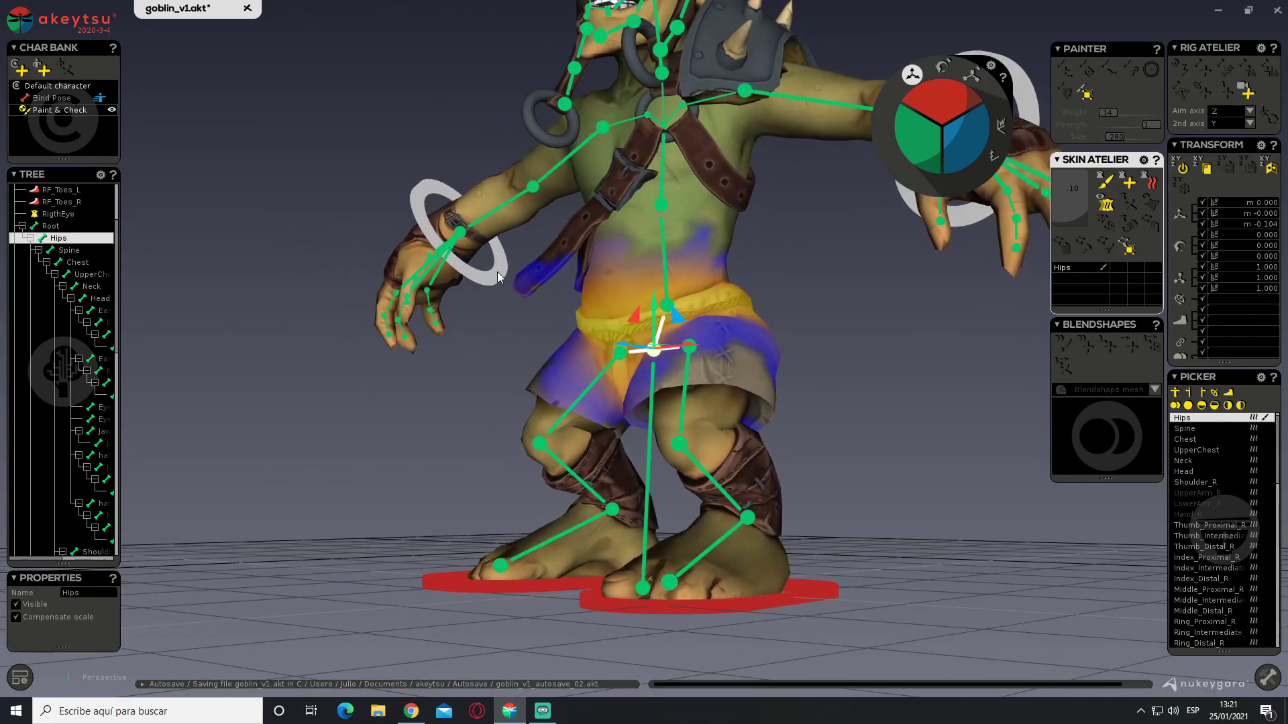
Activate weight painting for the Hips bone and reduce its influence along the outer hem of the shorts
scroll(497, 276, "up", 4)
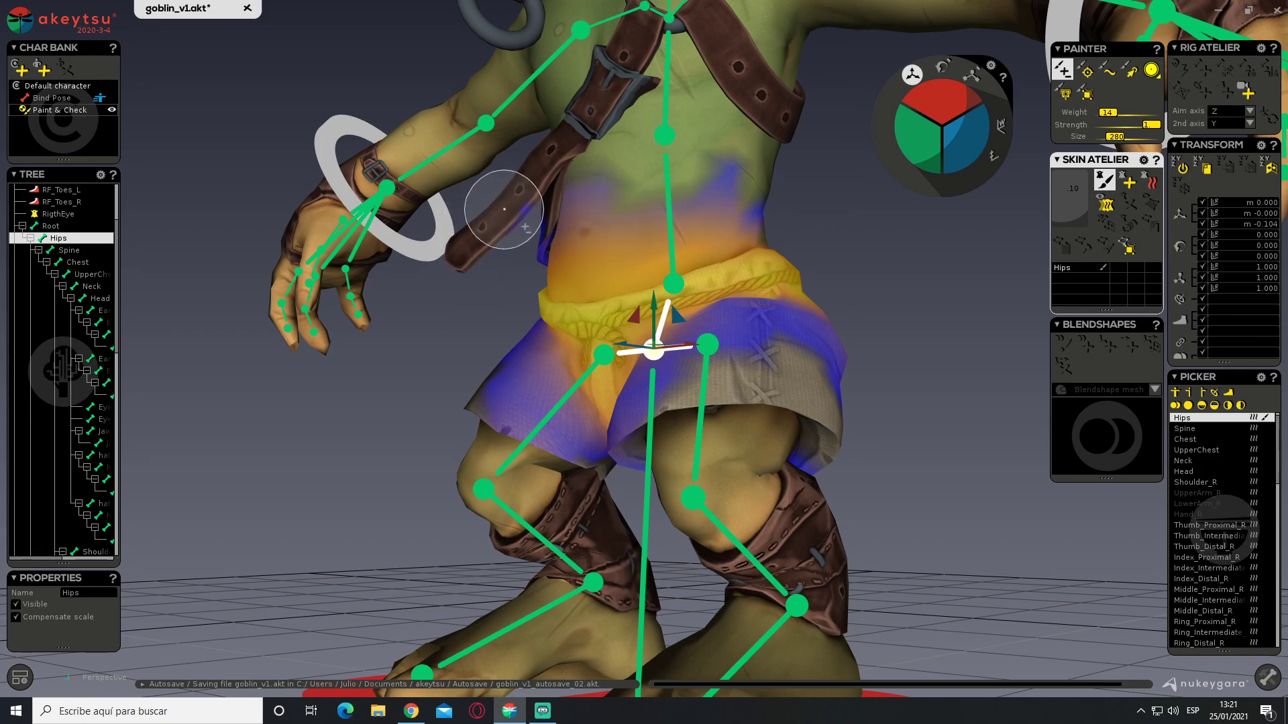
left_click_drag(437, 271, 824, 252, "alt")
mouse_move(868, 244)
middle_mouse_down()
mouse_move(670, 296)
mouse_move(666, 261)
mouse_move(673, 280)
mouse_move(611, 284)
middle_mouse_up()
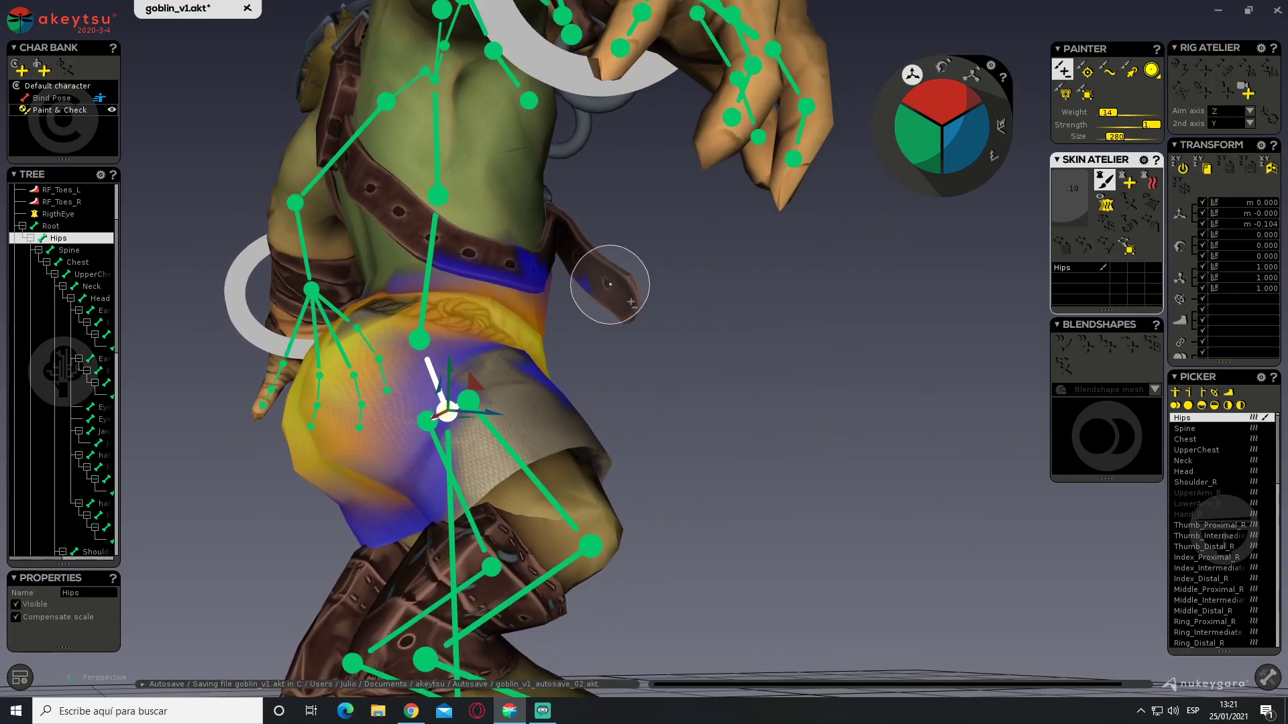
mouse_move(704, 271)
middle_mouse_down()
mouse_move(316, 310)
mouse_move(416, 388)
mouse_move(517, 364)
mouse_move(574, 227)
mouse_move(420, 321)
mouse_move(554, 343)
mouse_move(770, 296)
mouse_move(908, 296)
mouse_move(847, 293)
mouse_move(807, 273)
mouse_move(195, 299)
mouse_move(212, 314)
mouse_move(143, 327)
middle_mouse_up()
middle_click_drag(623, 283, 834, 287)
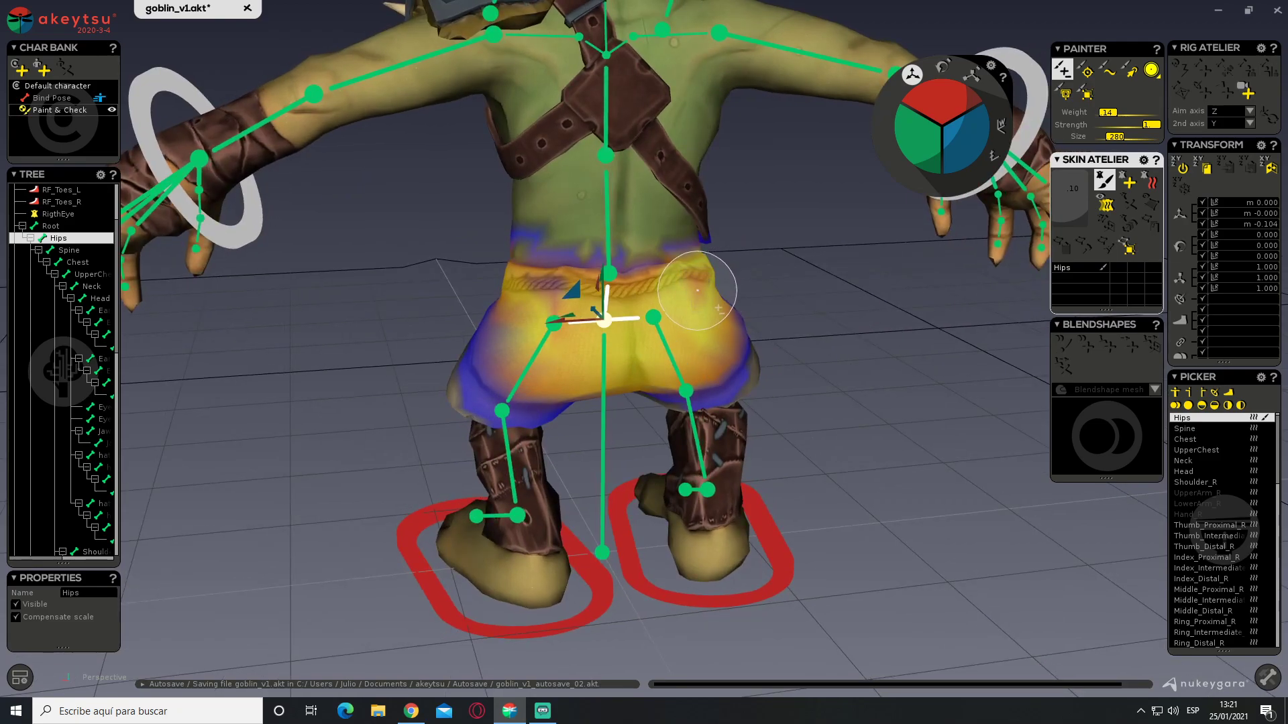
mouse_move(756, 287)
middle_mouse_down()
mouse_move(517, 273)
mouse_move(456, 293)
mouse_move(969, 287)
mouse_move(698, 288)
mouse_move(593, 293)
mouse_move(538, 314)
mouse_move(479, 308)
middle_mouse_up()
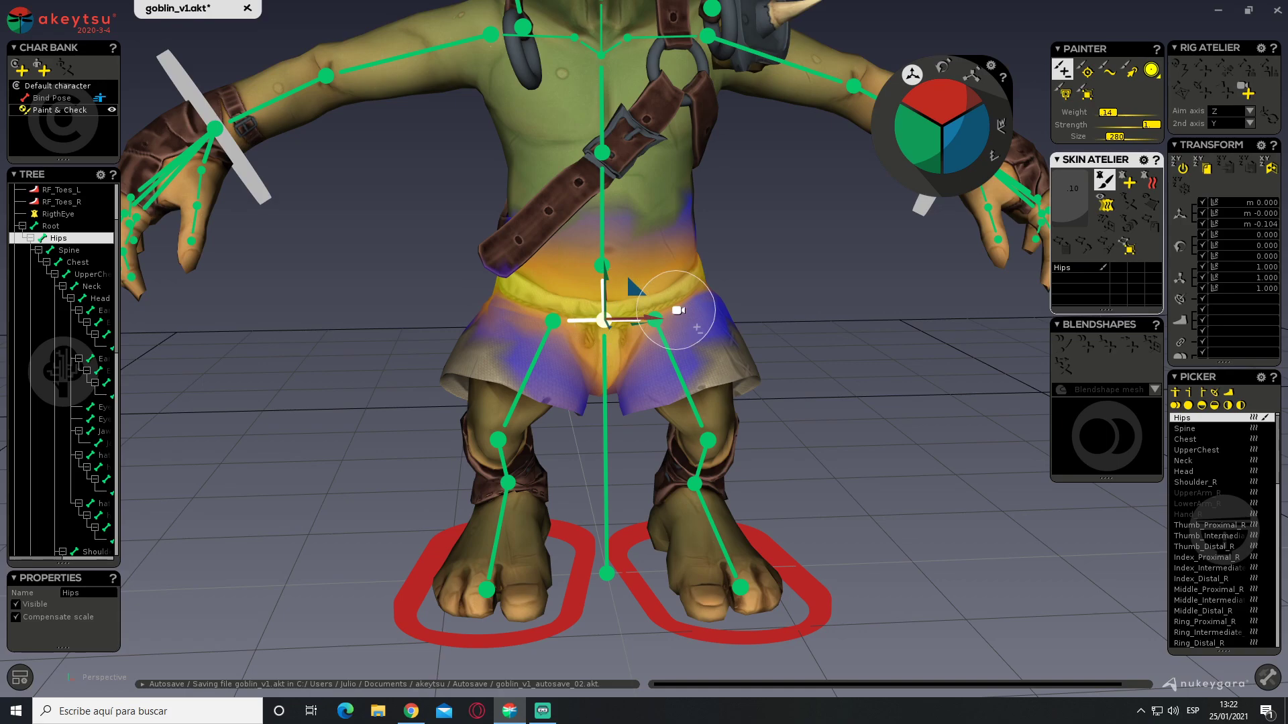
Paint more Hips weight onto the left side of the shorts below the waistband, leave weight painting and save the file
scroll(583, 365, "up", 3)
middle_click_drag(581, 329, 428, 260)
key("j")
mouse_move(487, 296)
middle_mouse_down()
mouse_move(339, 279)
mouse_move(349, 249)
middle_mouse_up()
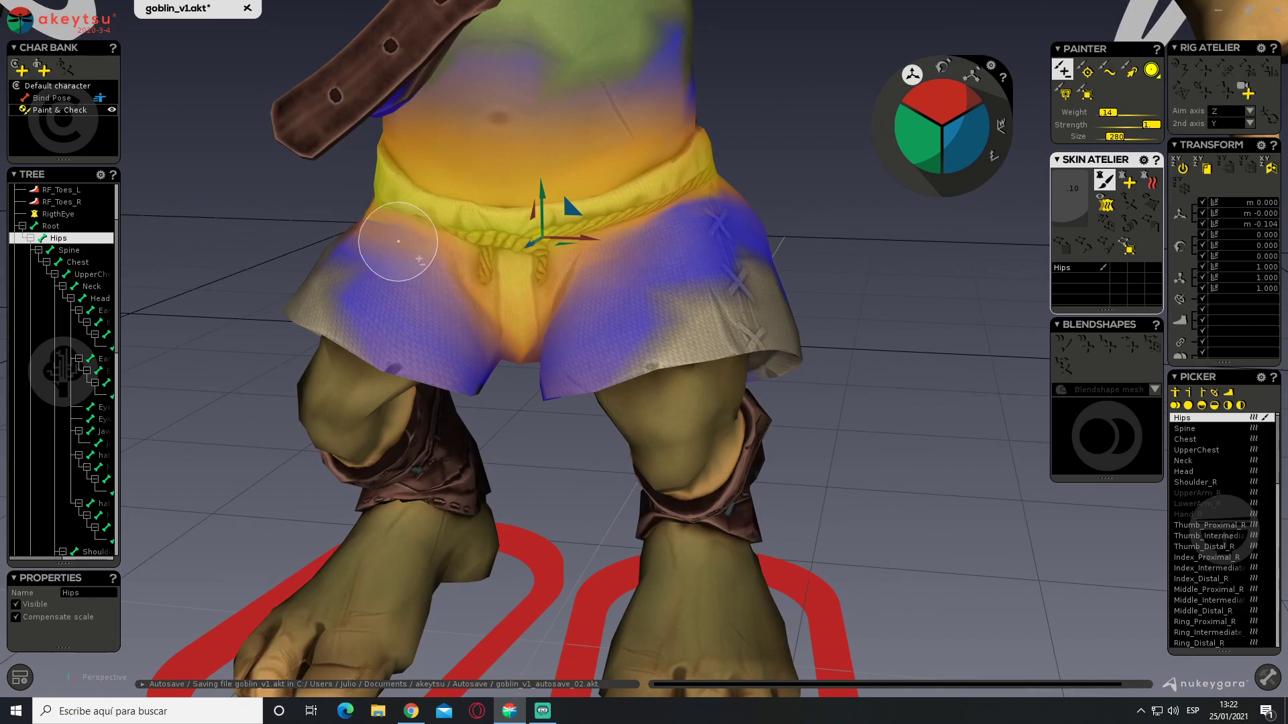
mouse_move(698, 244)
middle_mouse_down()
mouse_move(529, 288)
mouse_move(587, 304)
mouse_move(490, 310)
middle_mouse_up()
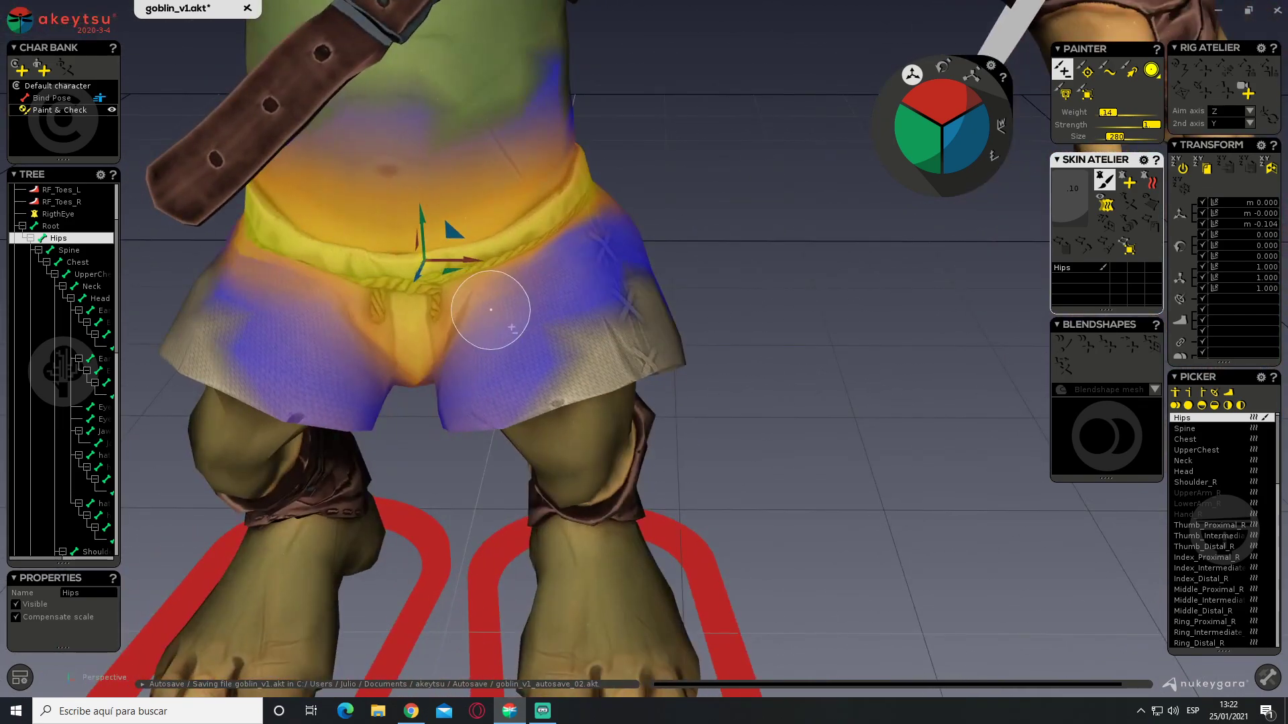
mouse_move(664, 222)
middle_mouse_down()
mouse_move(509, 195)
mouse_move(379, 291)
mouse_move(405, 279)
mouse_move(310, 257)
middle_mouse_up()
mouse_move(393, 263)
middle_mouse_down()
mouse_move(658, 259)
mouse_move(638, 252)
mouse_move(644, 230)
mouse_move(637, 340)
mouse_move(637, 290)
mouse_move(396, 272)
mouse_move(670, 279)
middle_mouse_up()
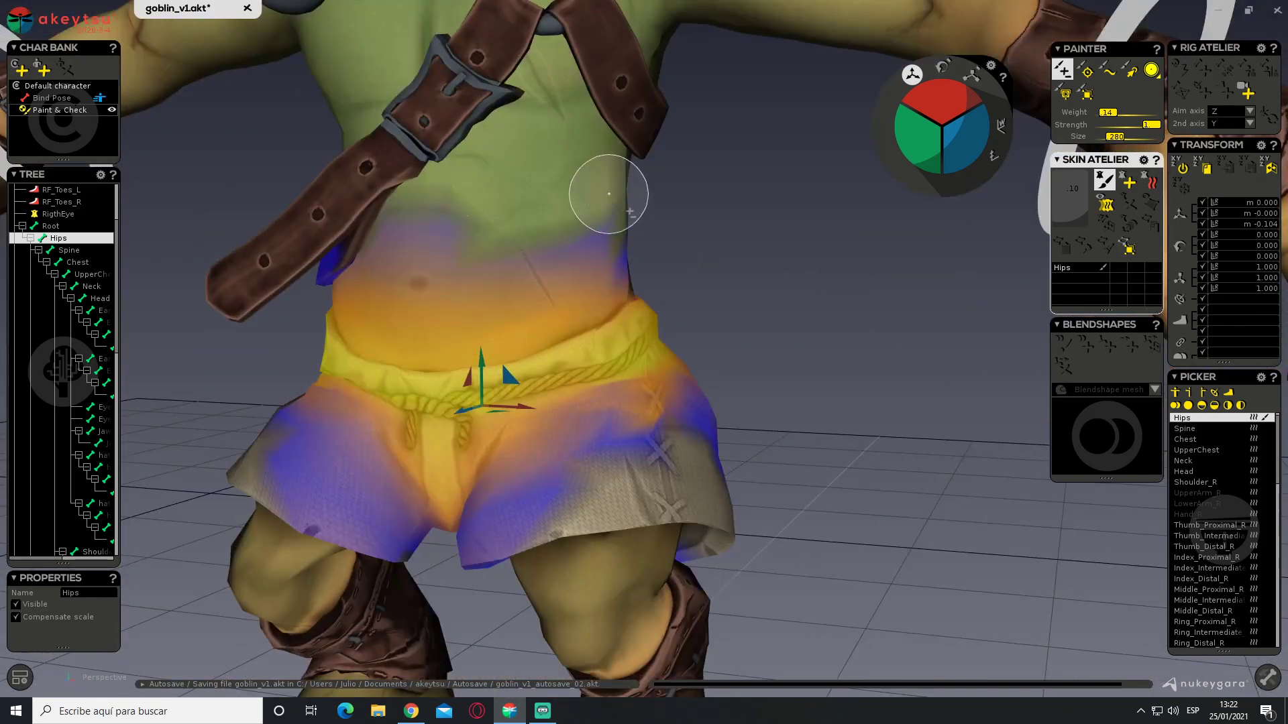
scroll(604, 199, "down", 4)
mouse_move(532, 209)
middle_mouse_down()
mouse_move(456, 218)
mouse_move(431, 265)
mouse_move(626, 296)
mouse_move(671, 281)
middle_mouse_up()
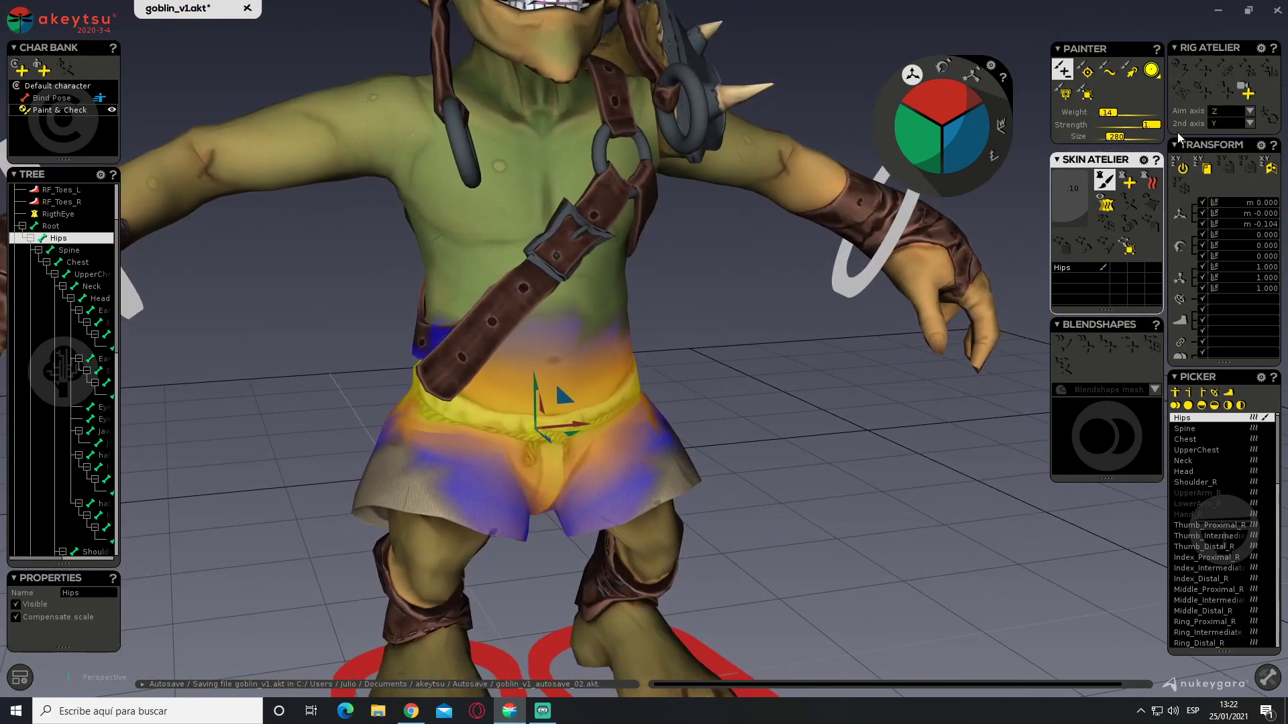
left_click(1106, 182)
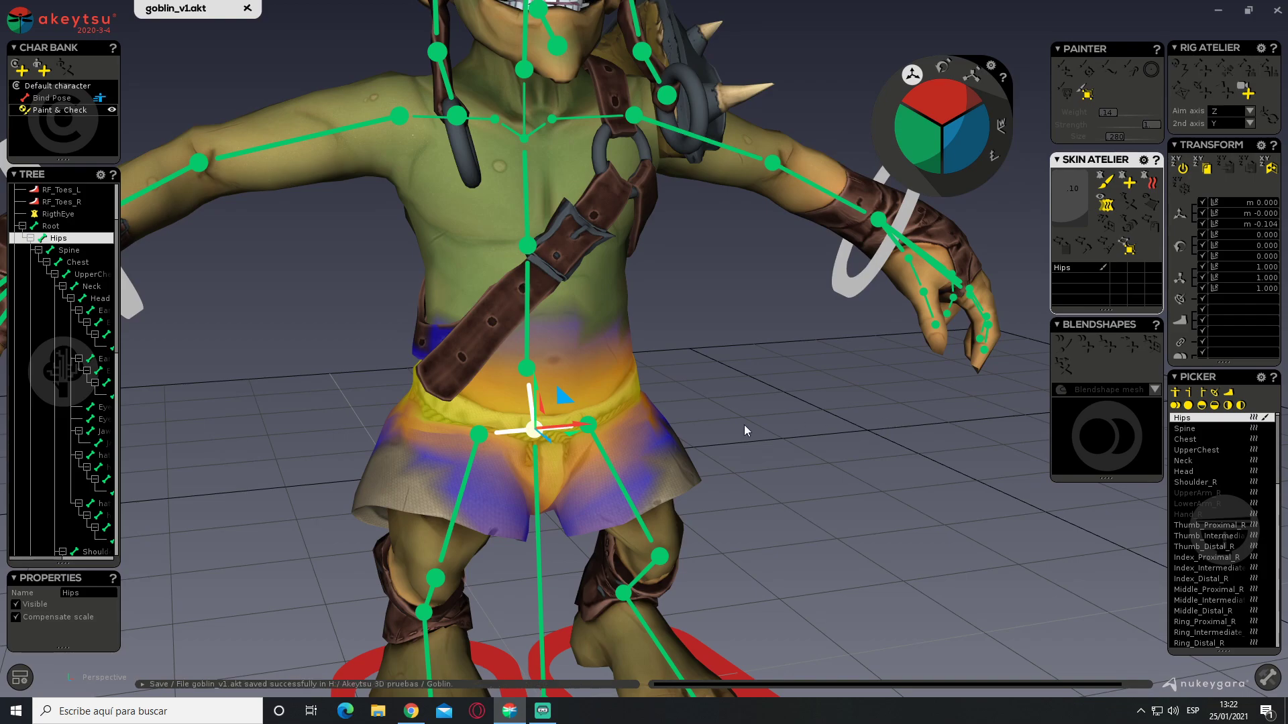
Select the UpperArm_L bone and rotate it to about -1.07° to test the left shoulder's deformation
scroll(677, 442, "down", 3)
middle_click_drag(672, 369, 702, 434, "alt")
middle_click_drag(681, 343, 664, 275)
left_click(664, 275)
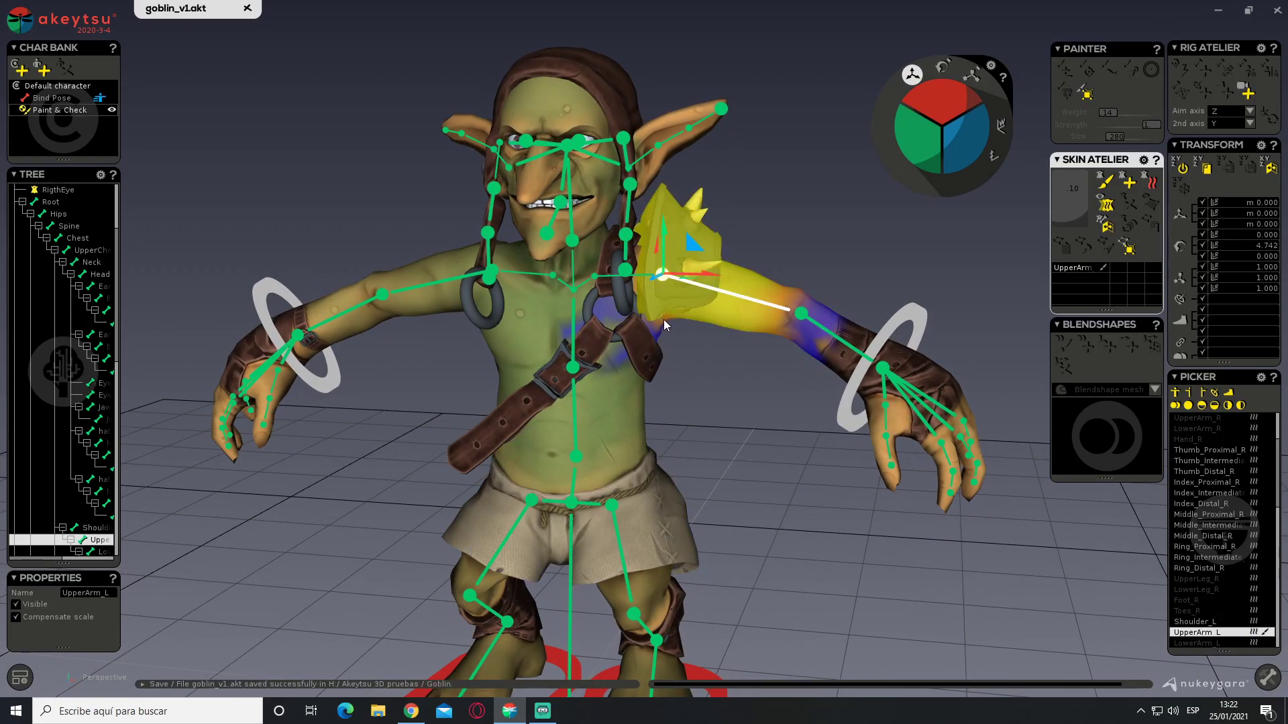
key("e")
left_click_drag(662, 217, 692, 234)
middle_click_drag(812, 285, 685, 299, "alt")
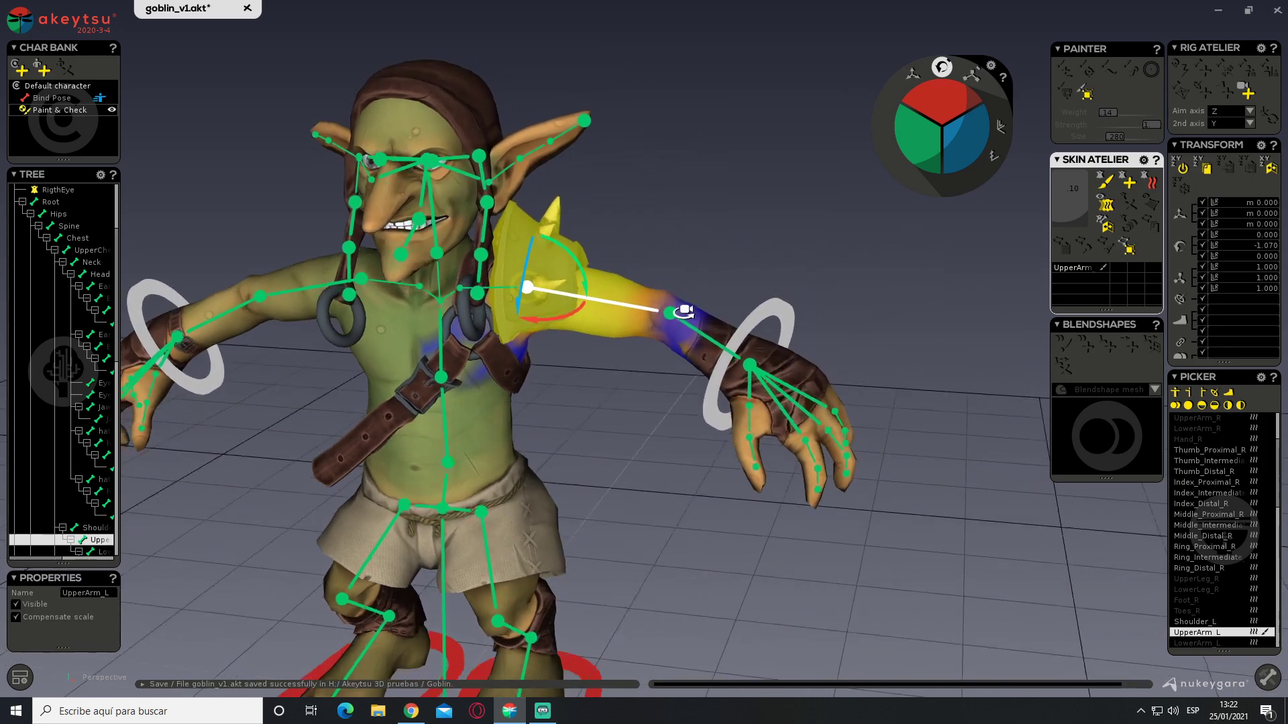
Bend LowerArm_L to about 77° to check the elbow's deformation, and straighten the forearm again
left_click_drag(685, 299, 722, 377, "alt")
scroll(723, 377, "up", 3)
left_click(784, 343)
middle_click_drag(820, 378, 666, 222, "alt")
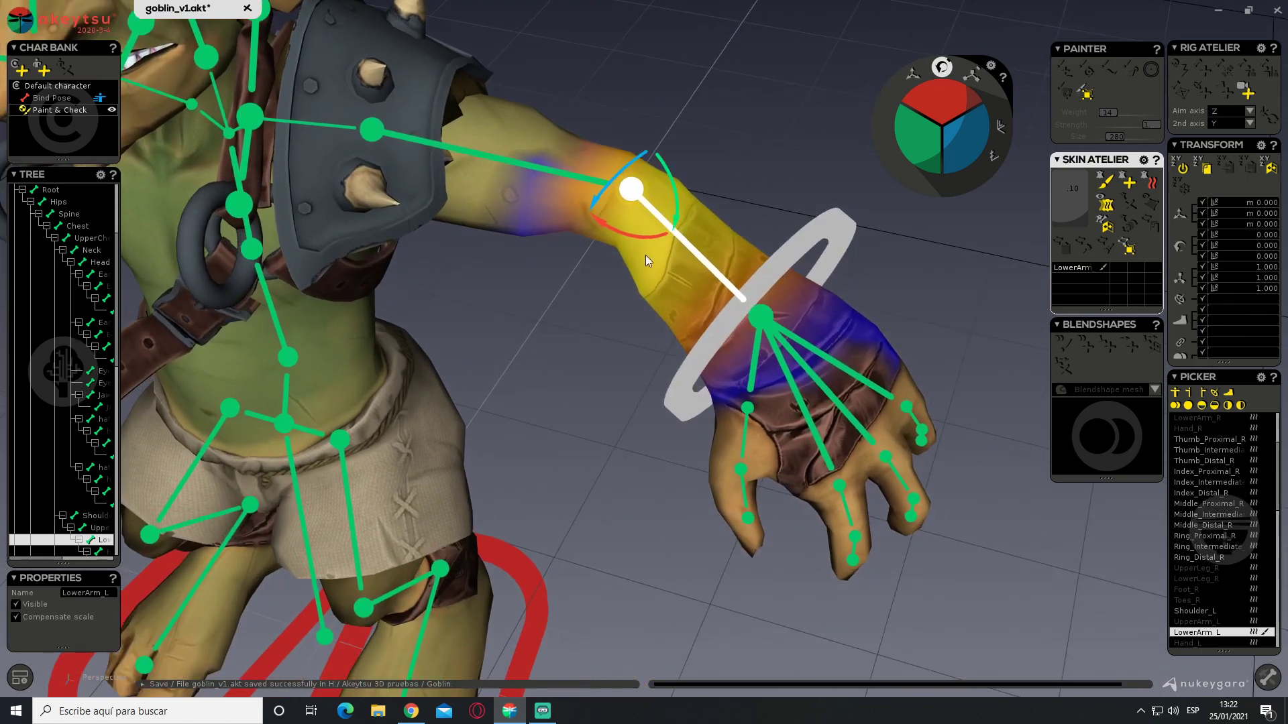
left_click_drag(648, 240, 565, 237)
right_click_drag(564, 238, 589, 255)
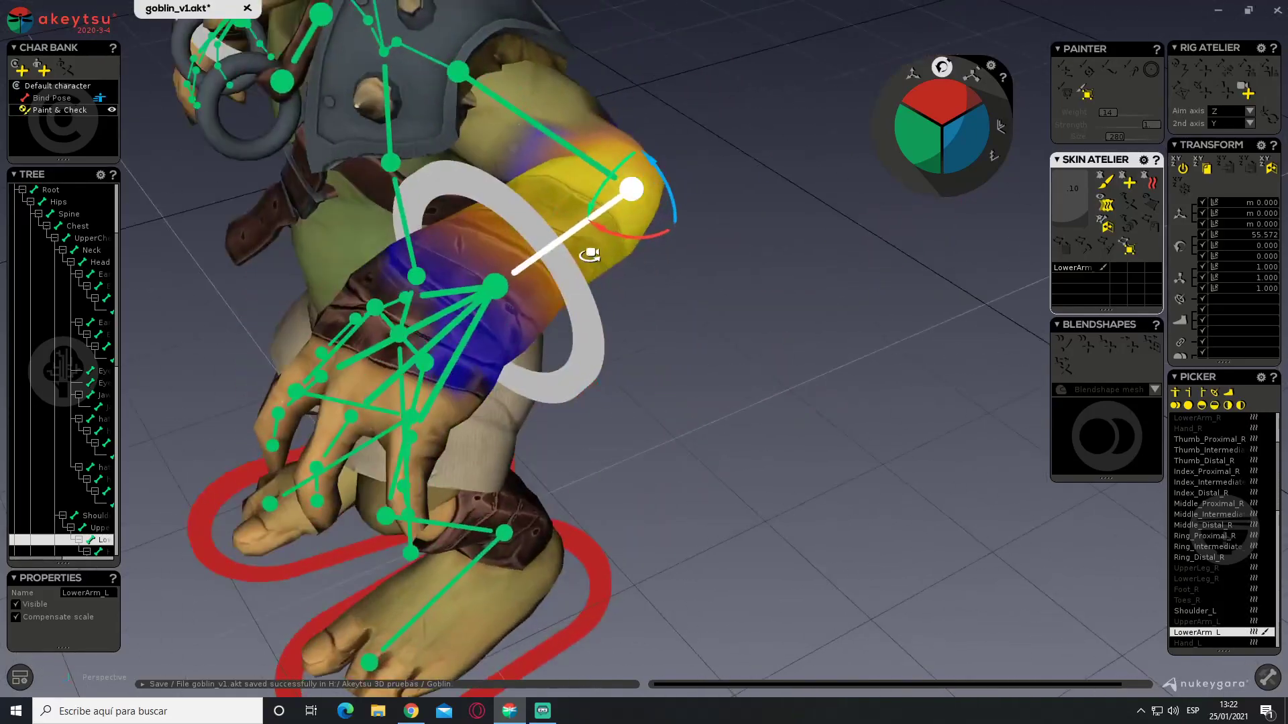
mouse_move(626, 239)
left_mouse_down()
mouse_move(687, 228)
mouse_move(610, 223)
left_mouse_up()
right_click_drag(677, 259, 753, 191)
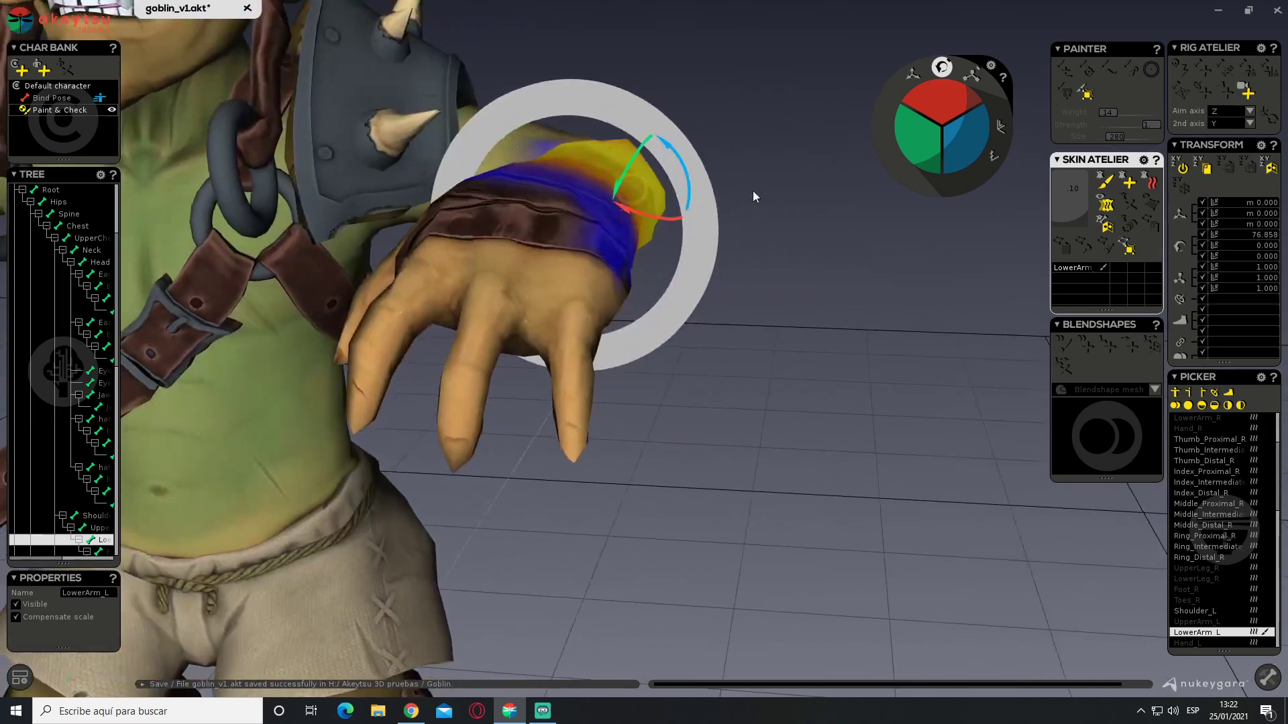
key("ctrl+z")
left_click_drag(613, 199, 647, 210)
Bend Hand_L to about 50.9° and paint down its weight on the leather wrist cuff
mouse_move(718, 245)
right_mouse_down()
mouse_move(650, 246)
mouse_move(575, 204)
mouse_move(567, 253)
mouse_move(711, 247)
mouse_move(718, 234)
right_mouse_up()
left_click(552, 241)
left_click_drag(598, 224, 589, 250)
right_click_drag(589, 250, 581, 233)
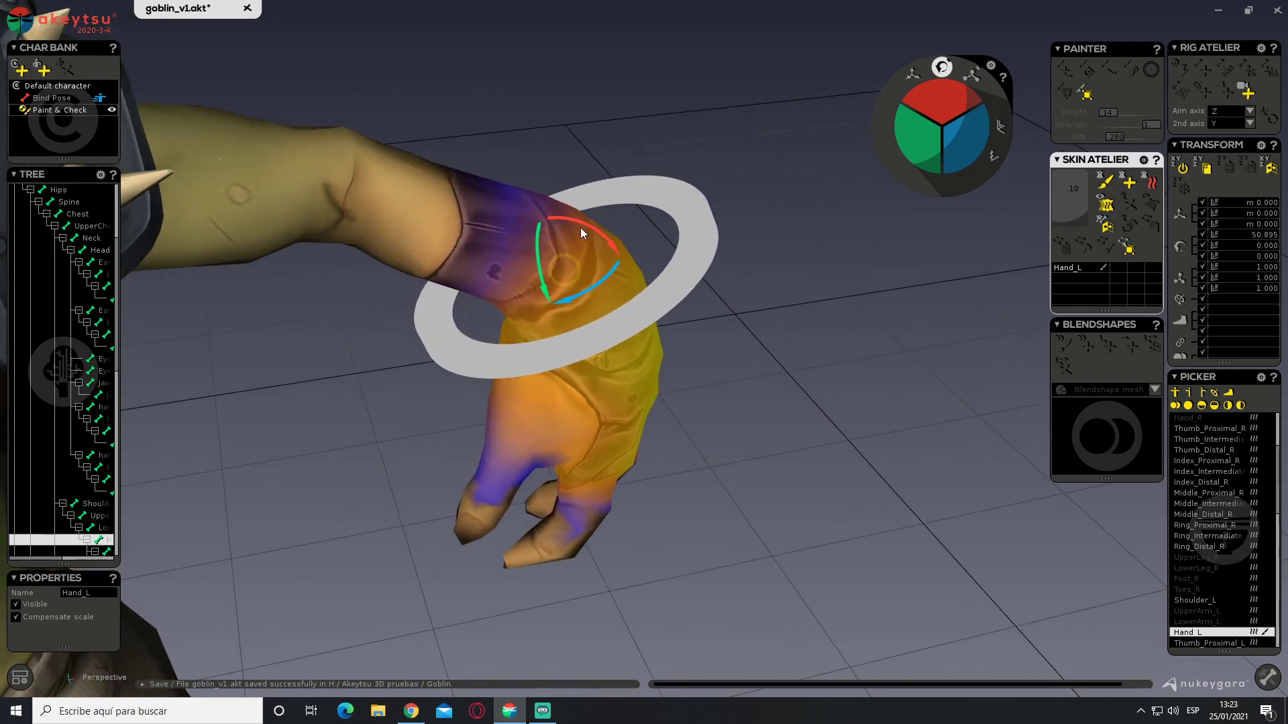
scroll(470, 191, "up", 3)
mouse_move(454, 187)
left_mouse_down("ctrl")
mouse_move(466, 155)
mouse_move(450, 230)
left_mouse_up("ctrl")
right_click_drag(435, 256, 493, 157)
mouse_move(452, 195)
right_mouse_down()
mouse_move(389, 167)
mouse_move(590, 167)
mouse_move(560, 148)
mouse_move(624, 181)
mouse_move(643, 210)
mouse_move(915, 275)
mouse_move(711, 241)
mouse_move(791, 216)
right_mouse_up()
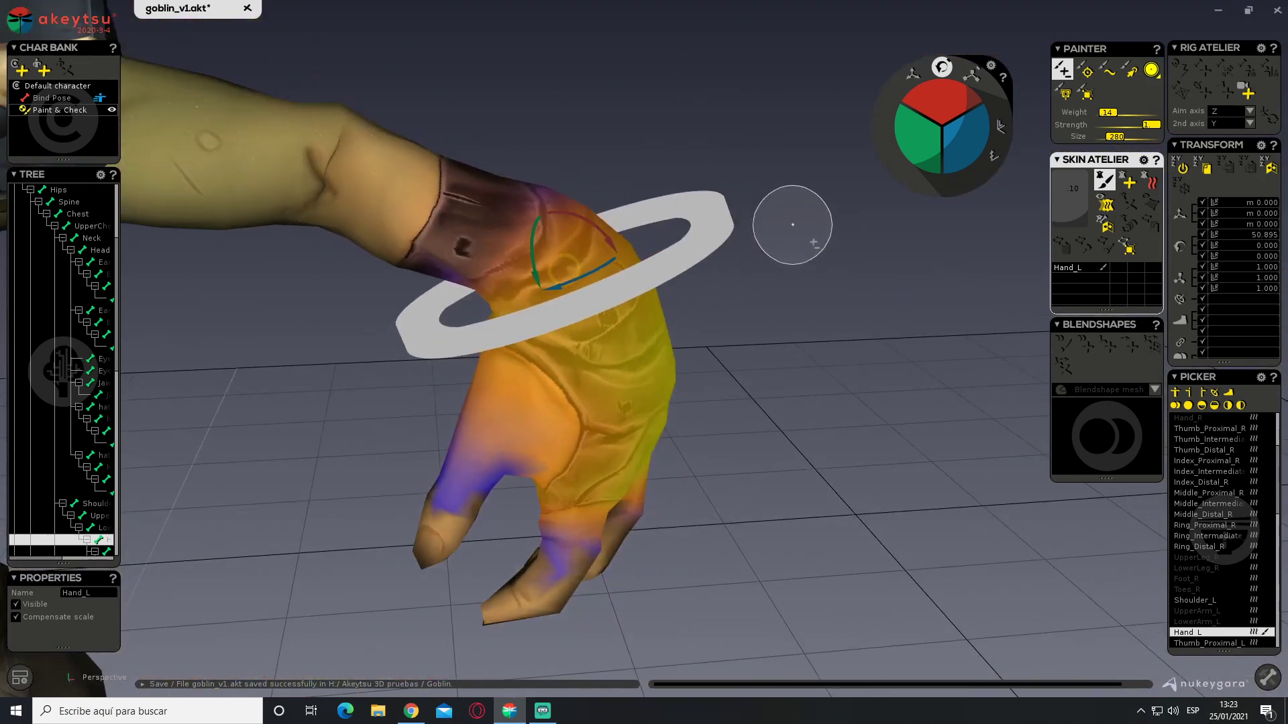
Bend Hand_L further to about 69.5° and smooth its weight on the underside of the wrist cuff
left_click_drag(607, 237, 578, 265)
right_click_drag(578, 266, 488, 263)
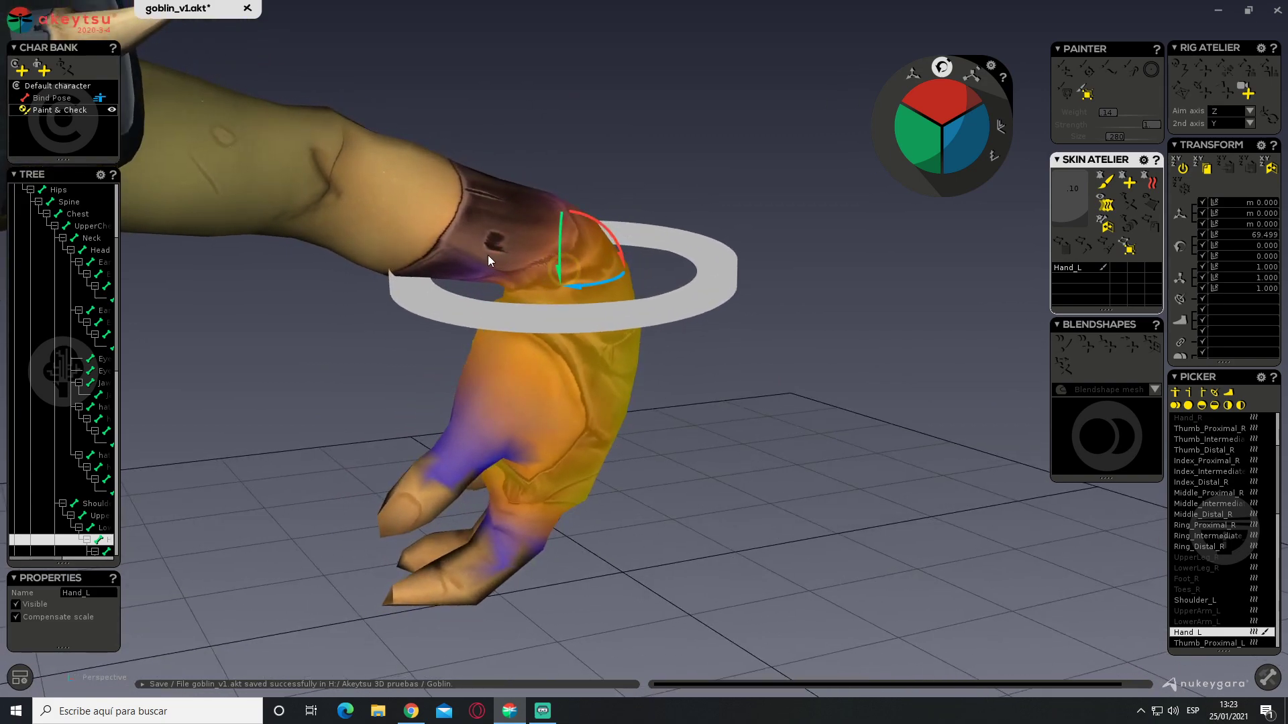
scroll(488, 261, "up", 5)
left_click(1103, 181)
mouse_move(546, 273)
left_mouse_down()
mouse_move(430, 264)
mouse_move(439, 271)
left_mouse_up()
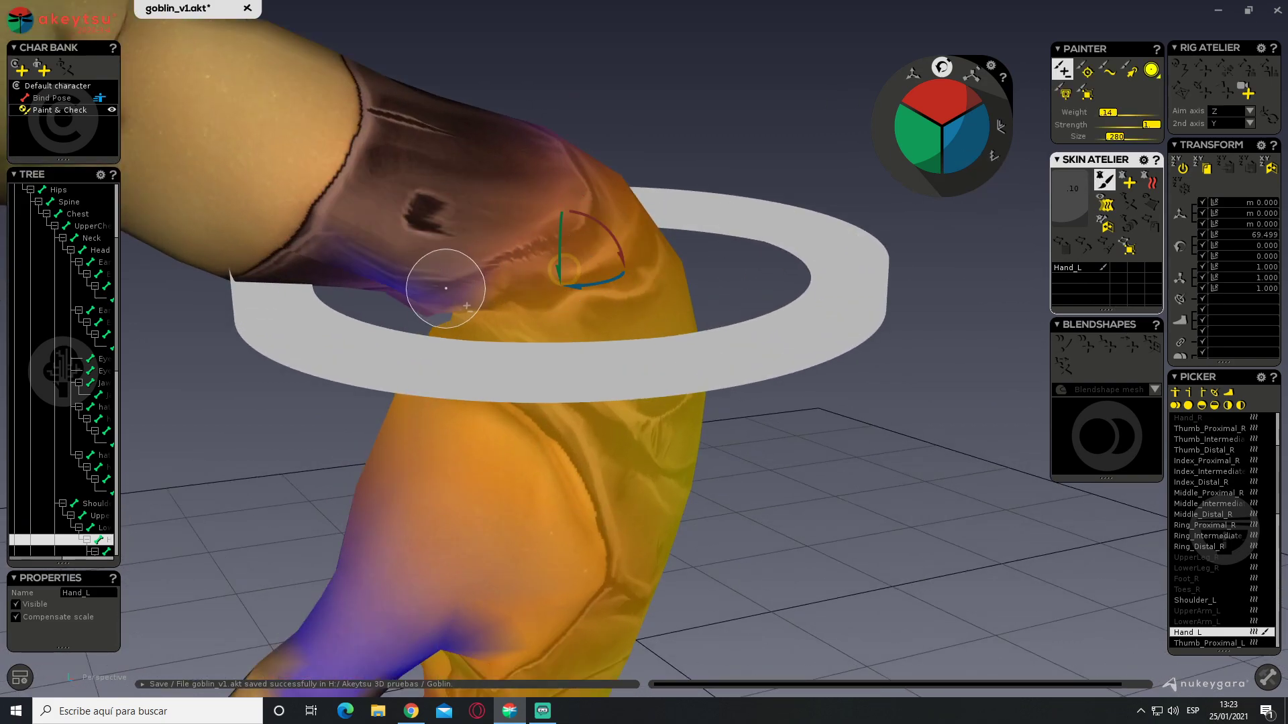
scroll(474, 312, "down", 3)
mouse_move(515, 271)
right_mouse_down()
mouse_move(646, 195)
mouse_move(575, 220)
mouse_move(512, 296)
right_mouse_up()
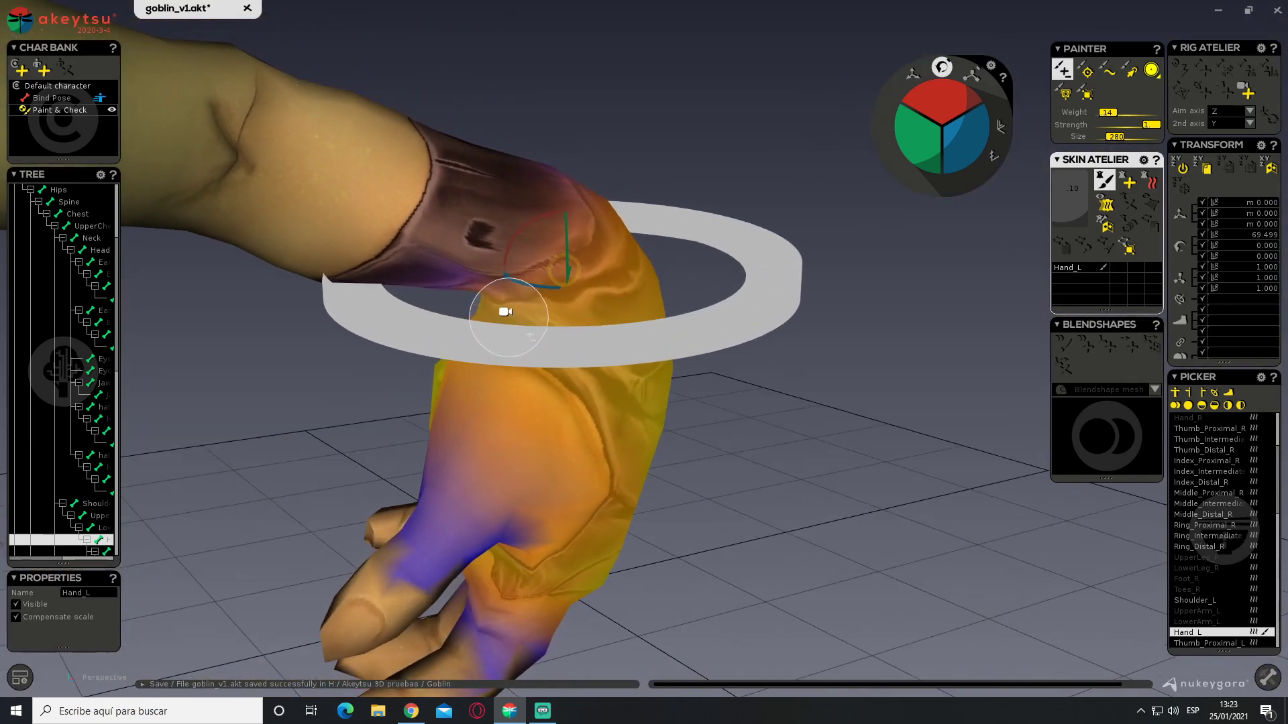
right_click_drag(561, 224, 475, 303)
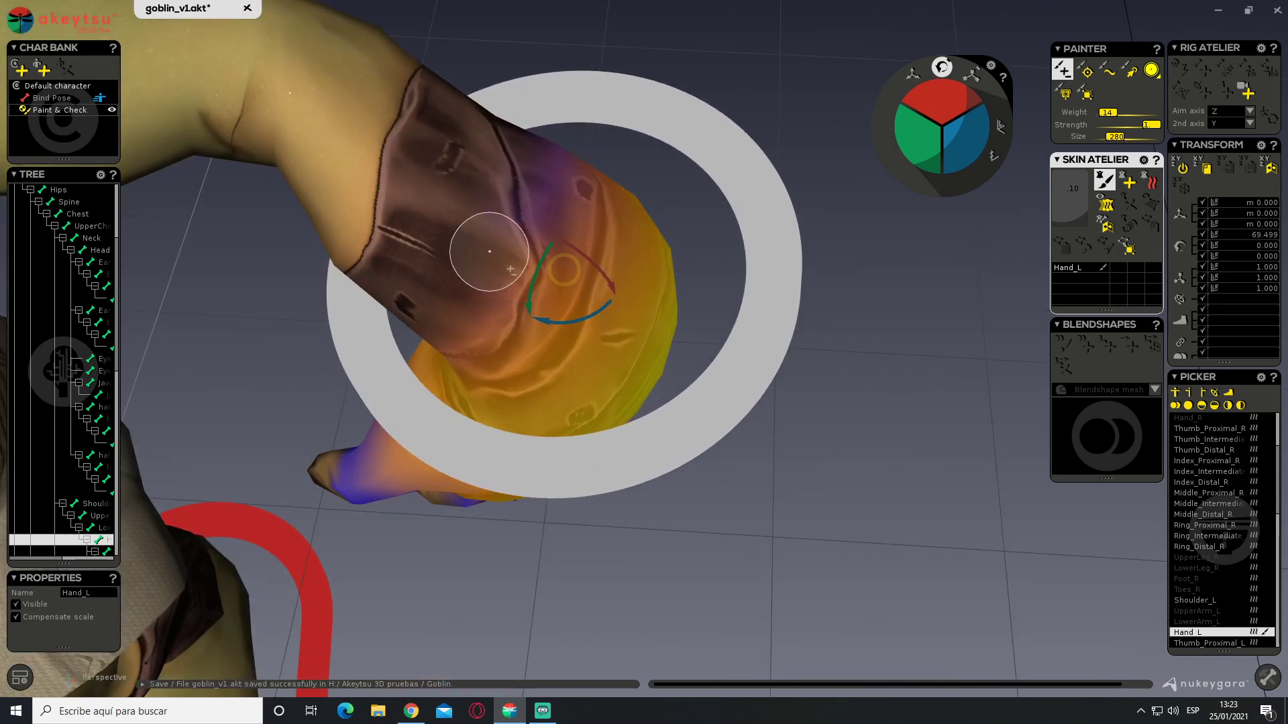
Rotate Hand_L back to about -21.6° to test the opposite wrist bend, and return it to about 0.5°
right_click_drag(532, 152, 637, 167)
right_click_drag(617, 251, 568, 196)
left_click_drag(569, 195, 606, 289)
left_click_drag(599, 258, 558, 256)
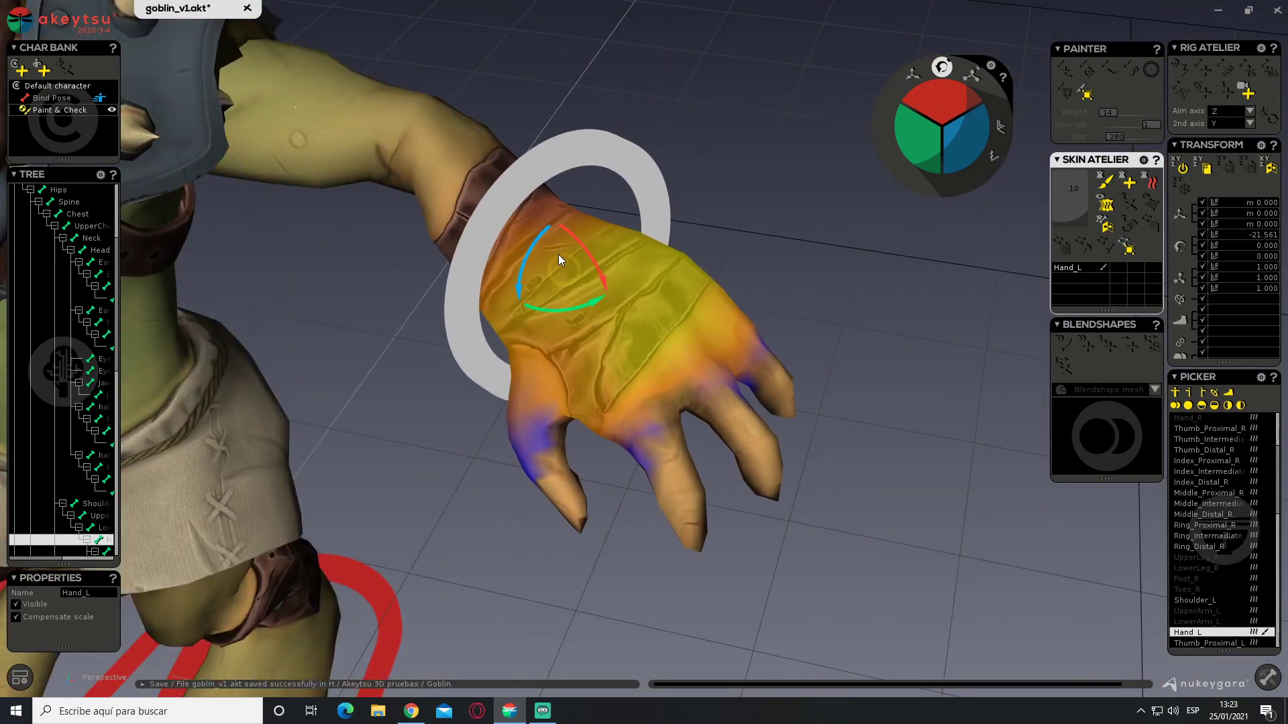
left_click_drag(640, 246, 696, 218, "alt")
left_click_drag(615, 248, 624, 275)
Switch the character to Bind Pose and make the sword and Shield objects visible
scroll(471, 296, "down", 5)
middle_click_drag(449, 296, 587, 306, "alt")
left_click_drag(587, 307, 589, 291, "alt")
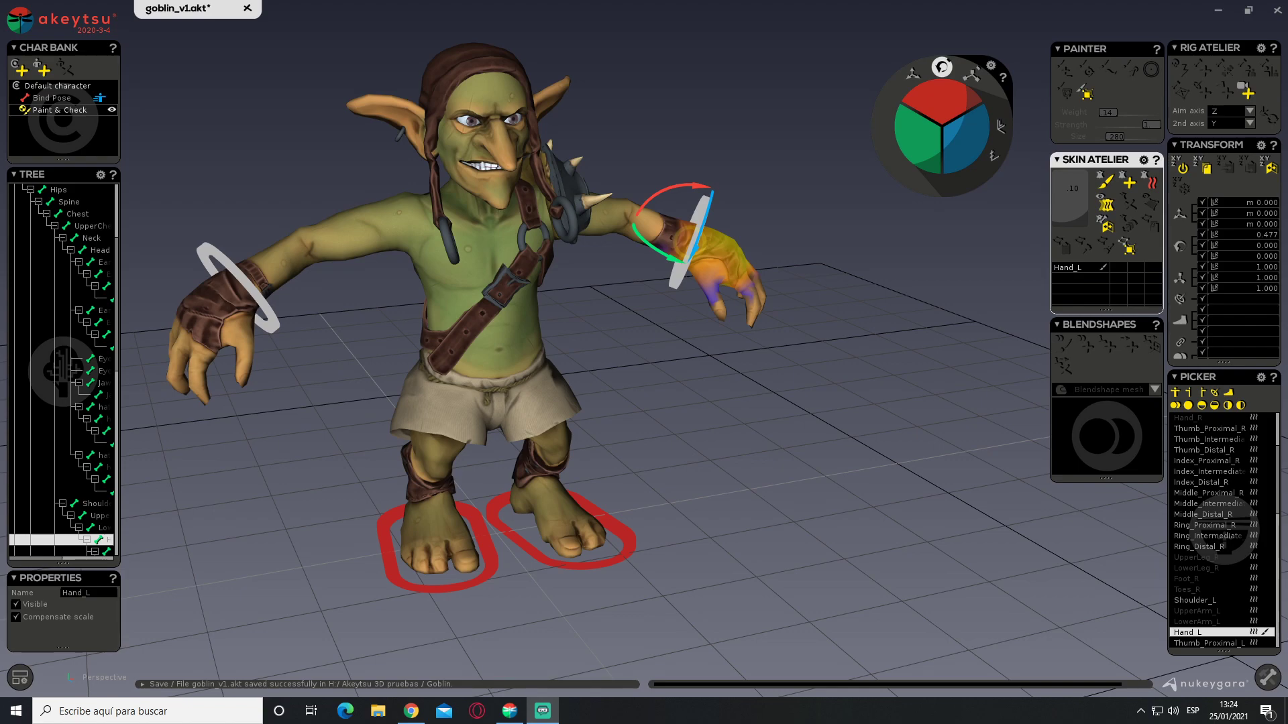
middle_click_drag(664, 364, 825, 338, "alt")
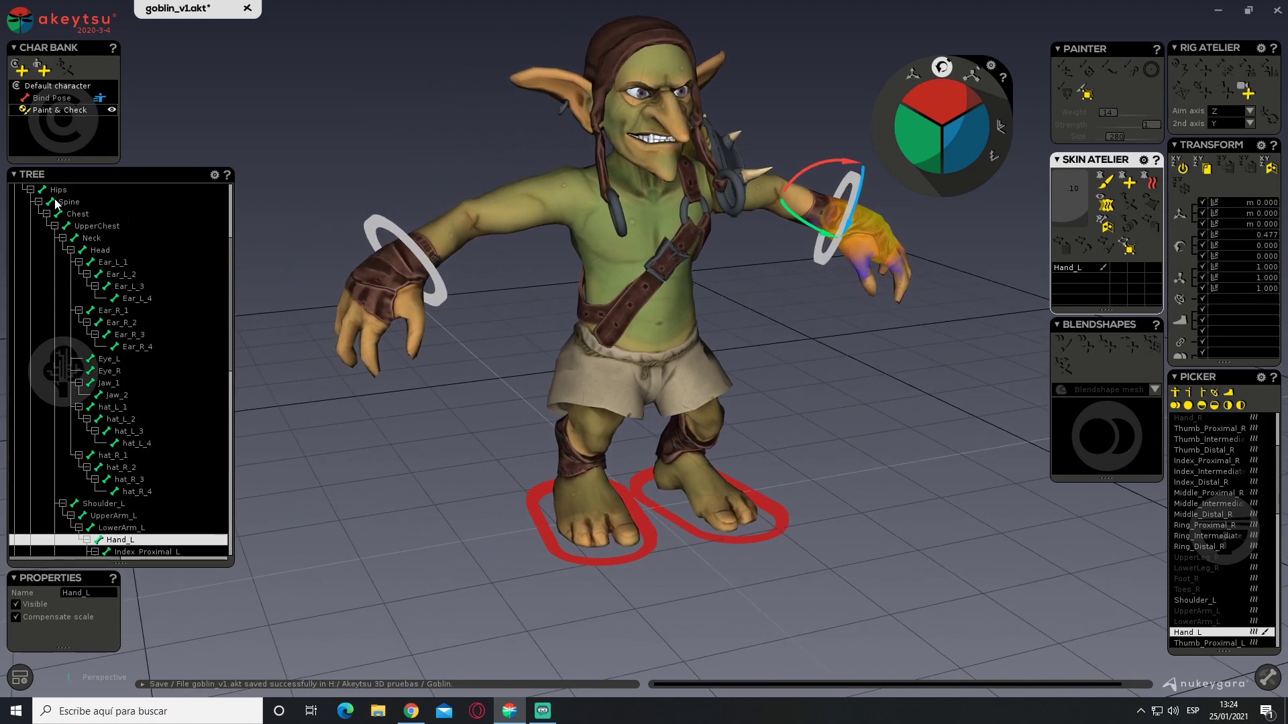
left_click(58, 99)
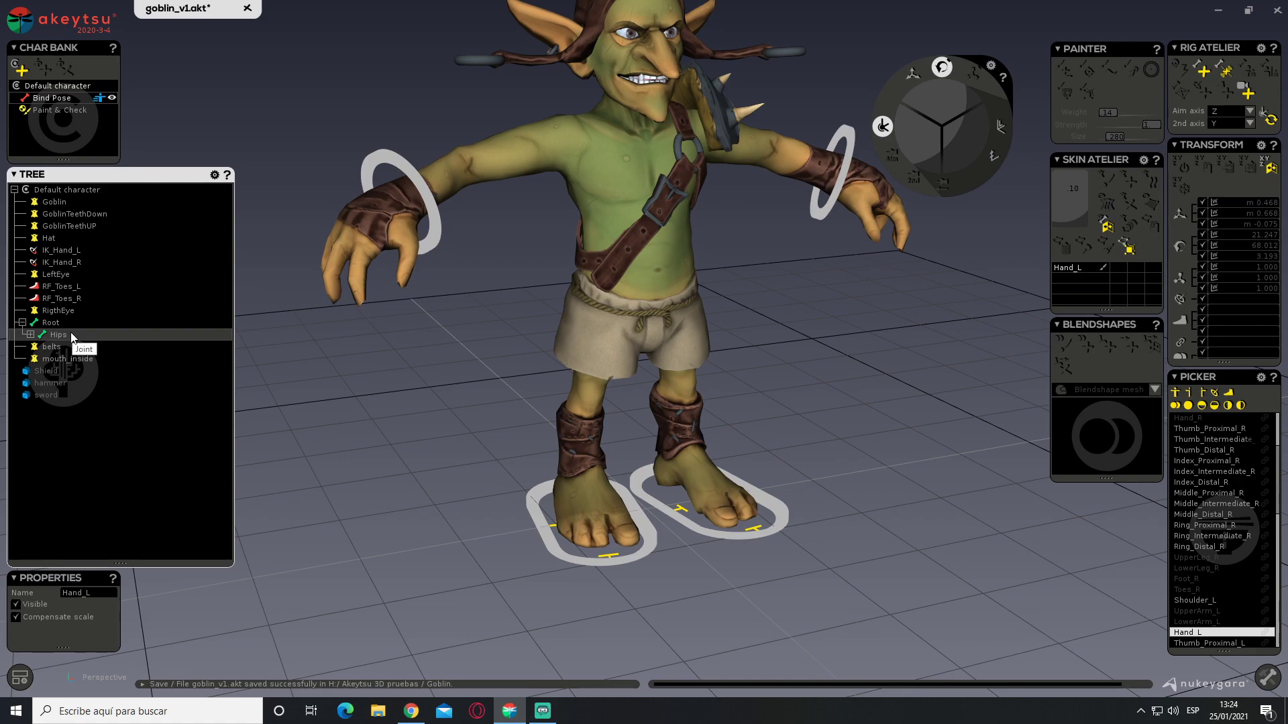
left_click(46, 372)
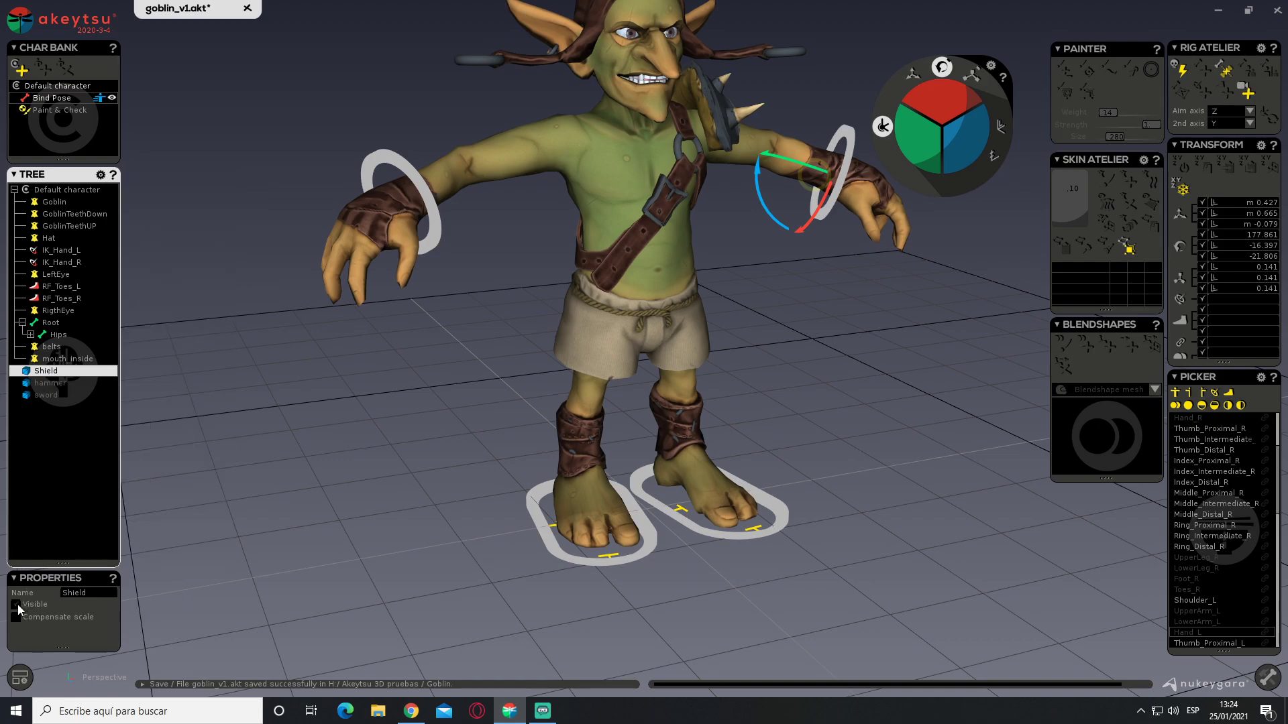
left_click(61, 395)
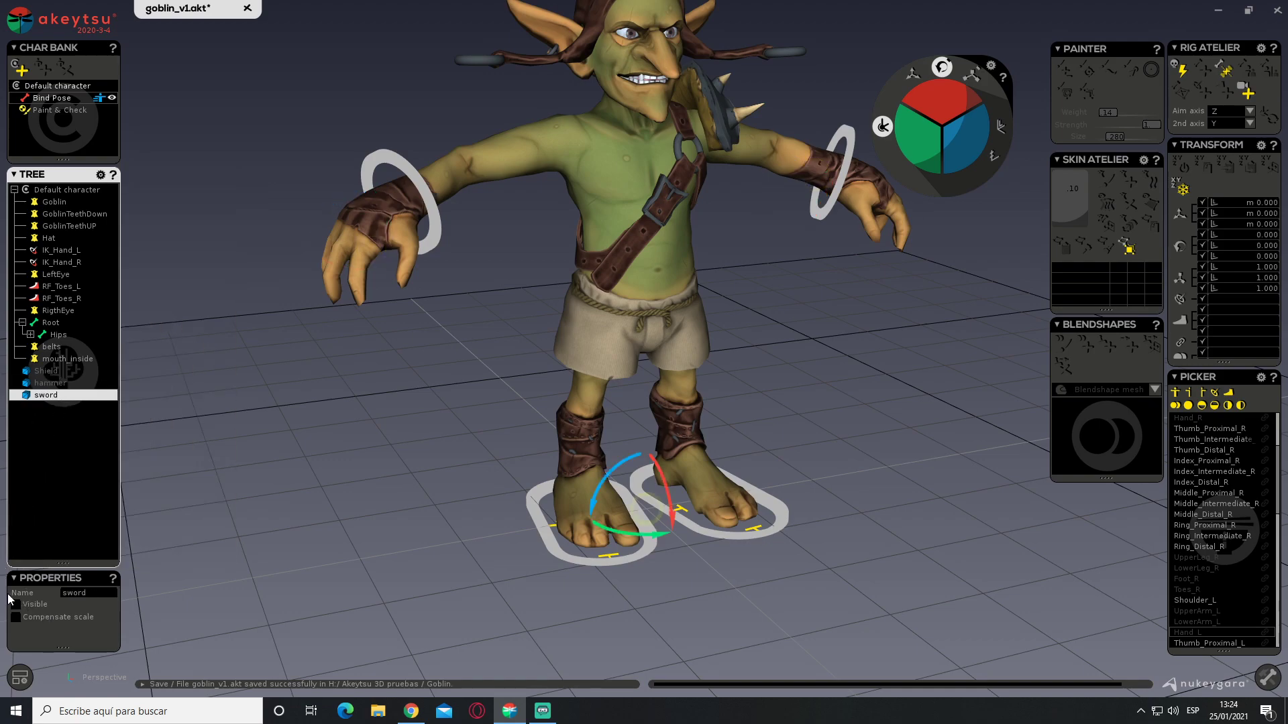
left_click(16, 605)
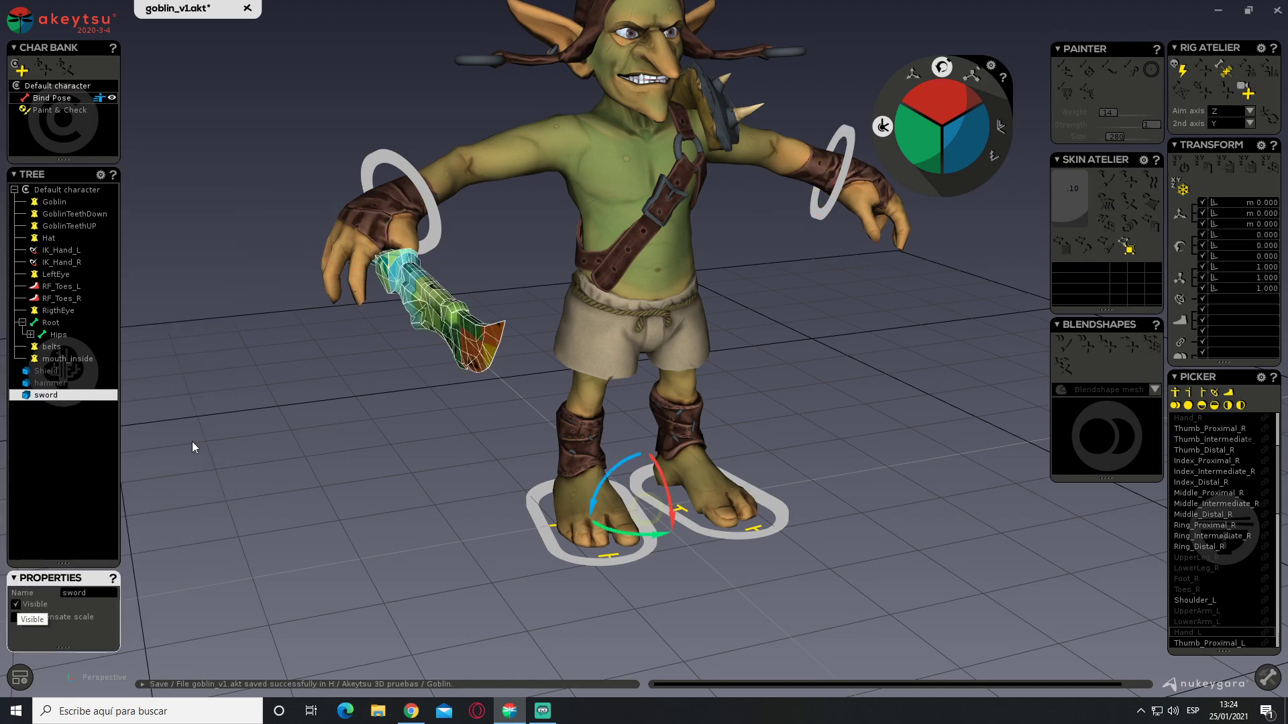
left_click(43, 372)
left_click(16, 605)
middle_click_drag(445, 403, 705, 410)
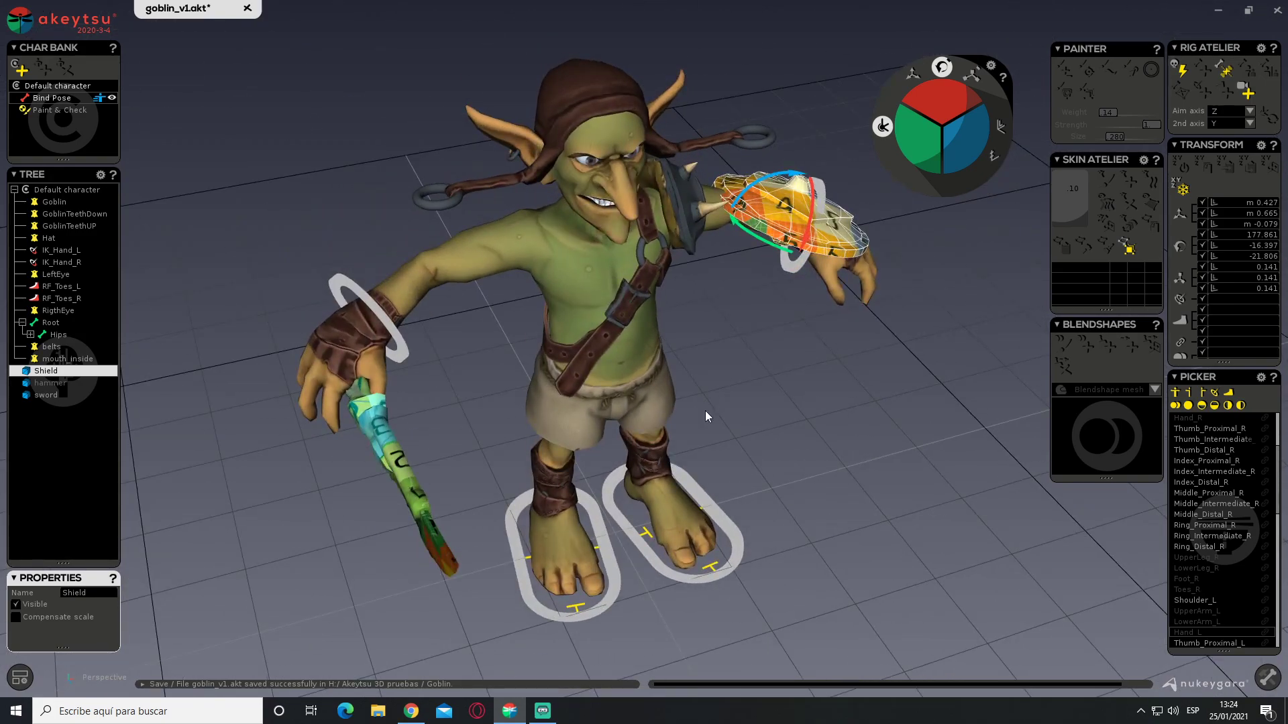
Select the Hand_R bone and create a new child joint for it near the sword's grip
middle_click_drag(545, 373, 555, 329)
scroll(529, 389, "up", 1)
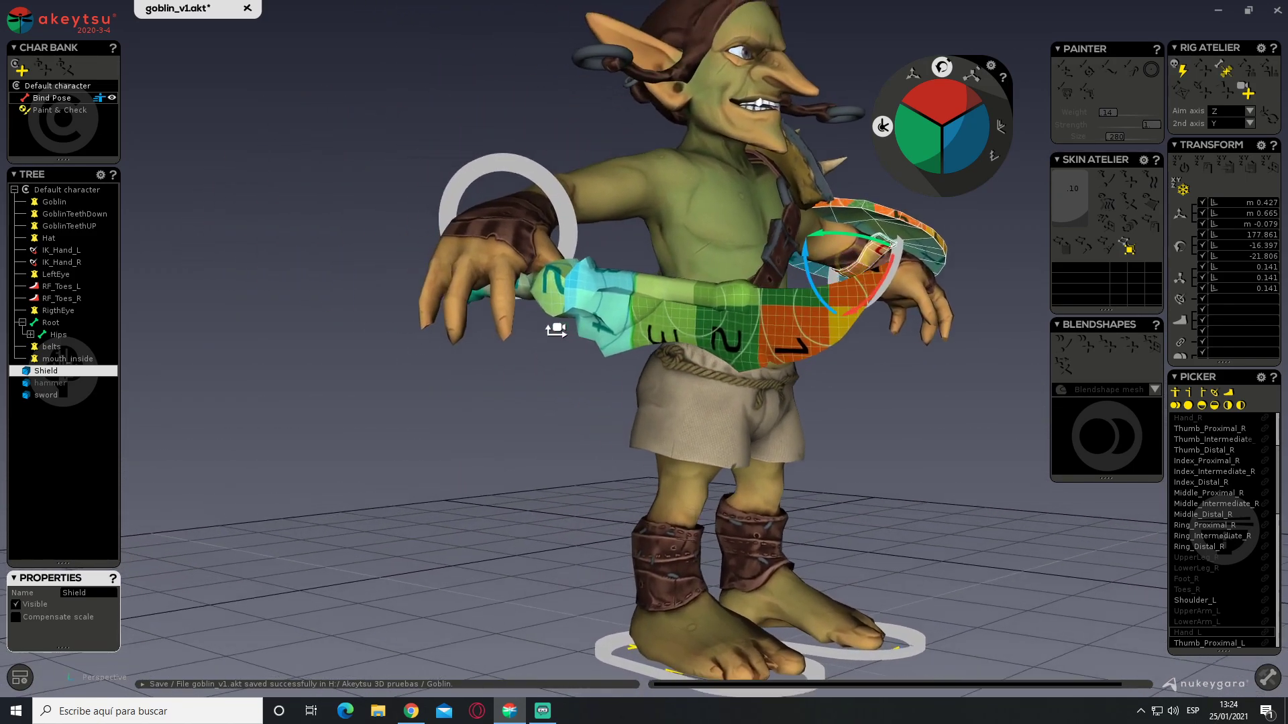
left_click(553, 228)
middle_click_drag(552, 228, 584, 353)
left_click(509, 228)
middle_click_drag(597, 282, 560, 322)
scroll(538, 367, "up", 5)
middle_click_drag(580, 388, 596, 323)
scroll(597, 327, "up", 1)
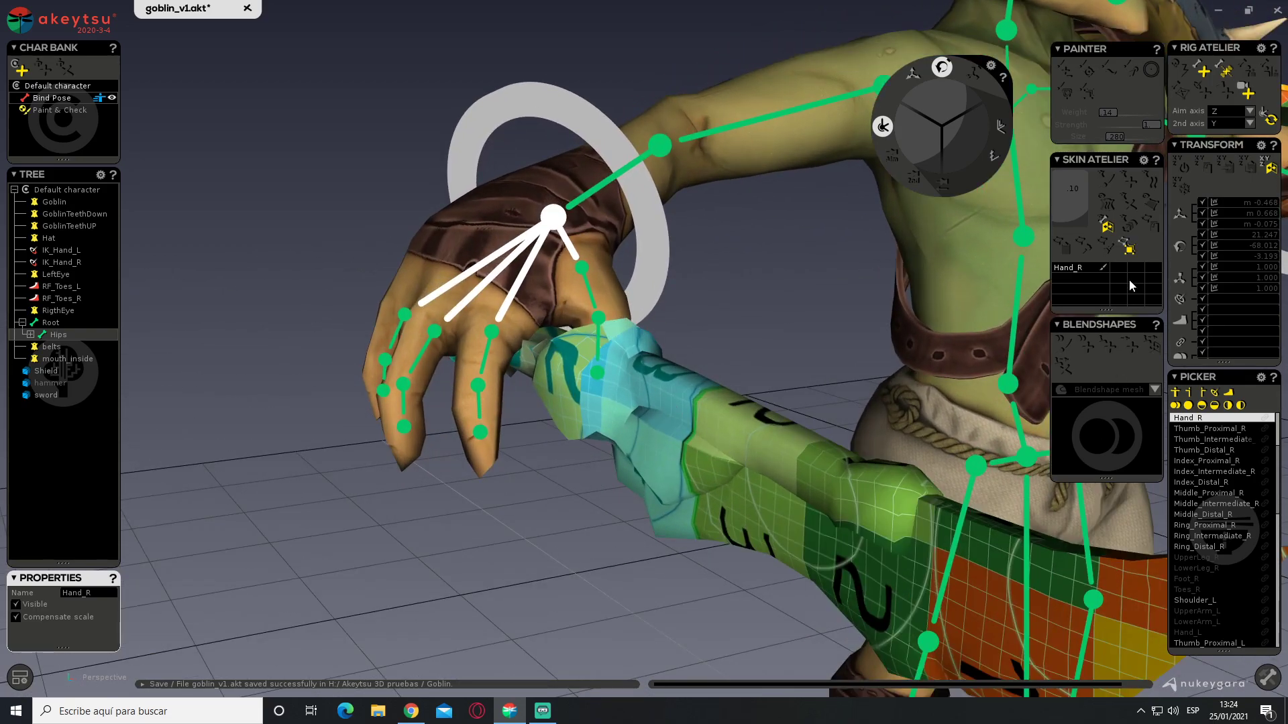
left_click(1202, 70)
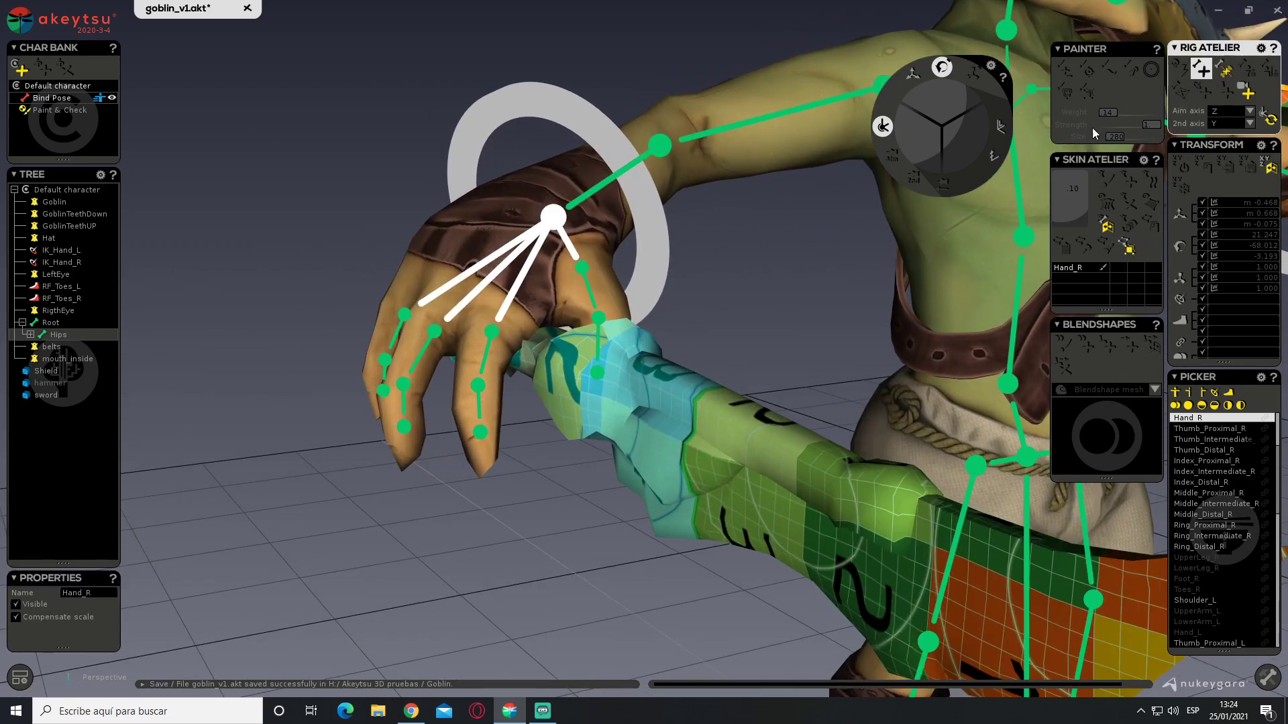
left_click(547, 363)
mouse_move(550, 368)
left_mouse_down()
mouse_move(562, 372)
mouse_move(527, 363)
left_mouse_up()
Move the new joint into the sword's grip inside the right palm, at about -0.533, 0.582, -0.020 m
middle_click_drag(556, 459, 551, 441)
left_click_drag(550, 441, 424, 328, "alt")
key("w")
left_click_drag(509, 360, 588, 393)
scroll(589, 392, "up", 5)
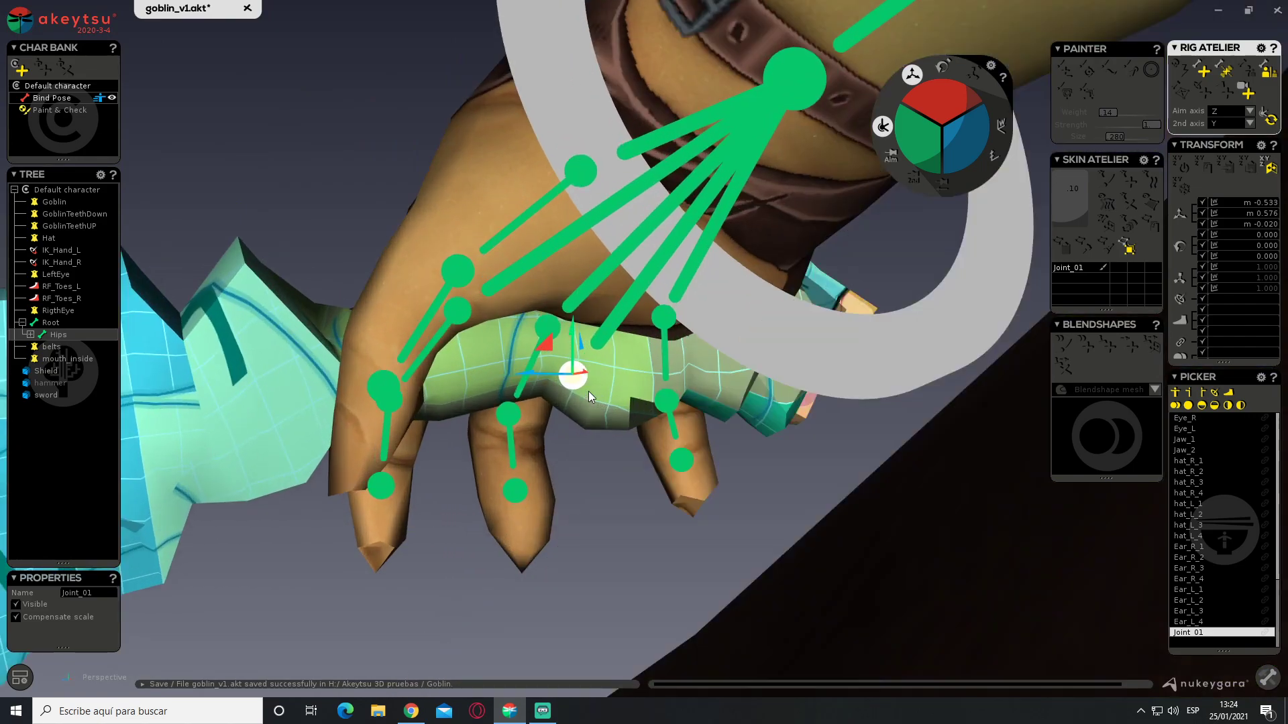
left_click_drag(574, 338, 620, 279)
scroll(560, 350, "down", 5)
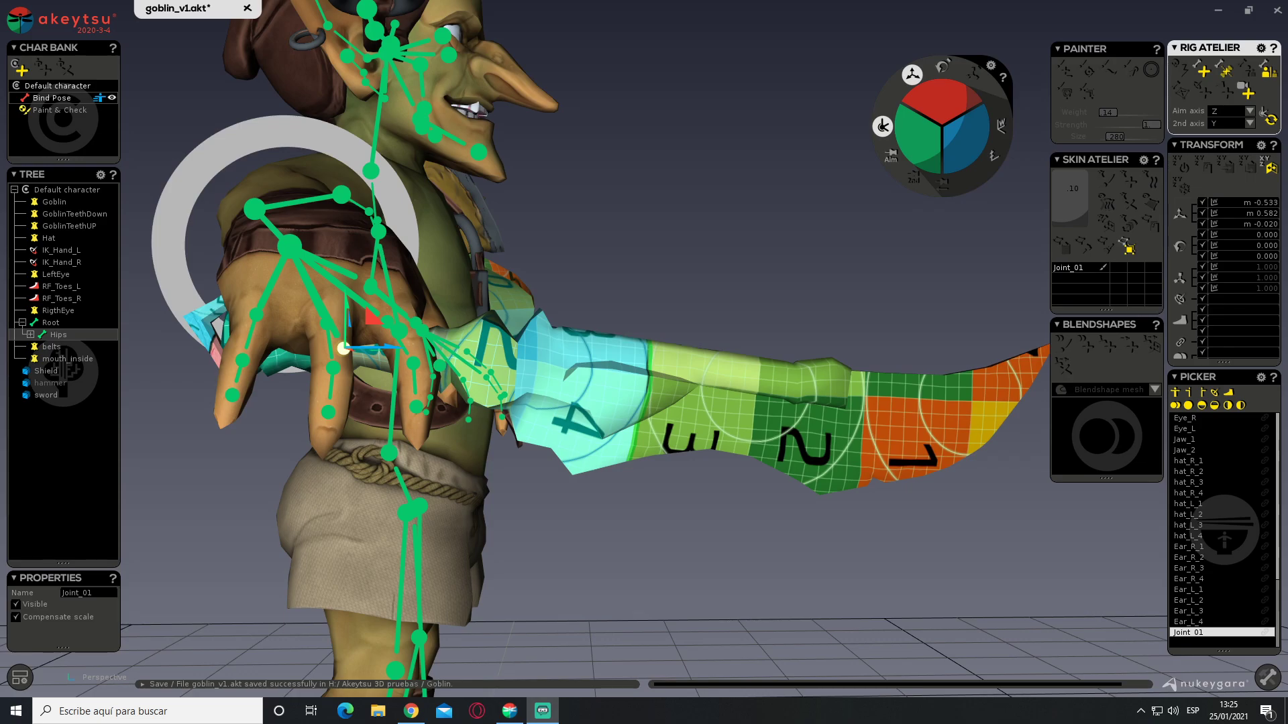
Expand the bone hierarchy in the tree and rename the new joint under Hand_R as weapon_sword
middle_click_drag(649, 217, 575, 322)
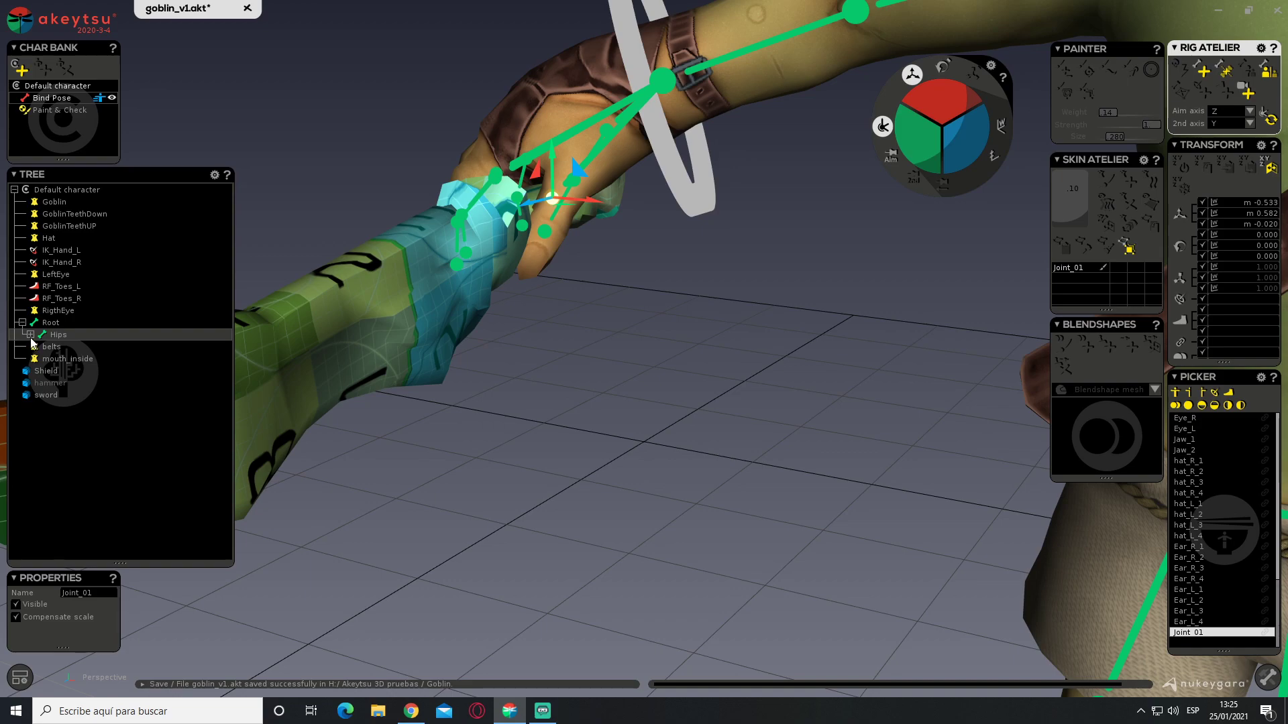
left_click(31, 336)
scroll(161, 322, "down", 6)
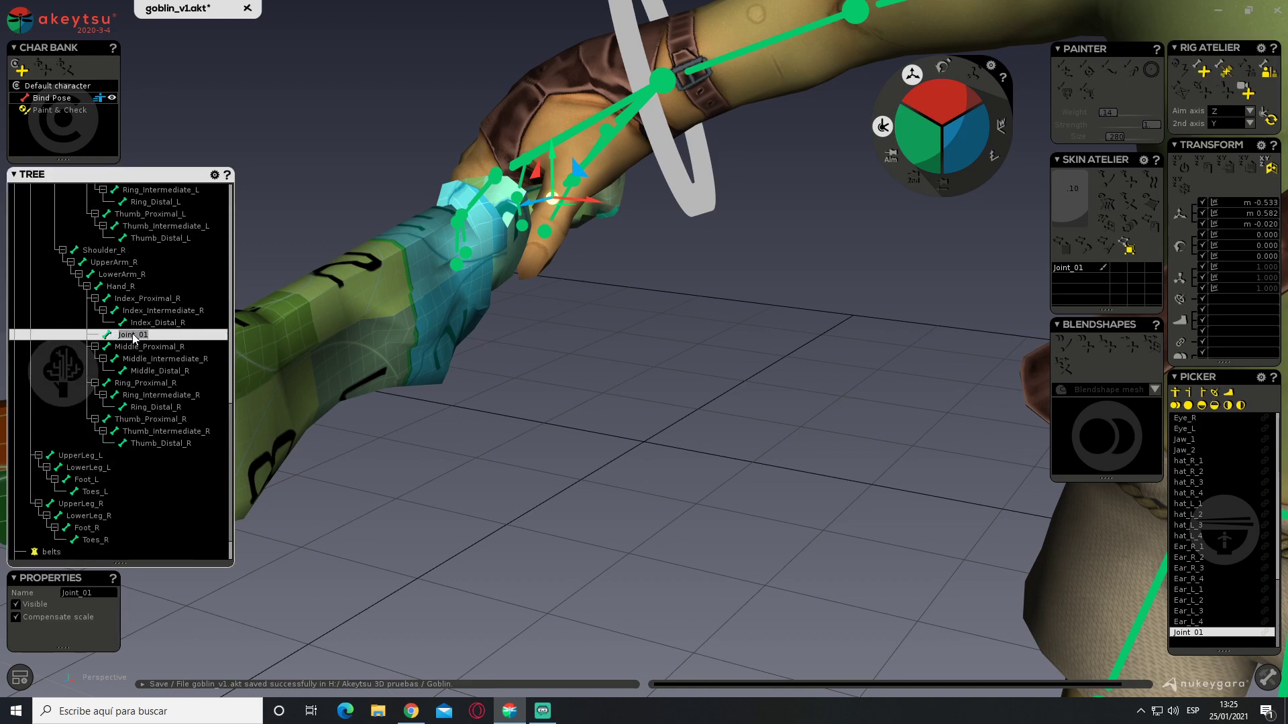
type("WE")
key("BackSpace")
key("BackSpace")
type("weapon_sw")
key("Return")
Switch the character to Paint & Check, select the sword mesh, and return to Bind Pose
middle_click_drag(527, 417, 446, 375)
right_click_drag(446, 374, 437, 249)
right_click_drag(437, 298, 436, 177)
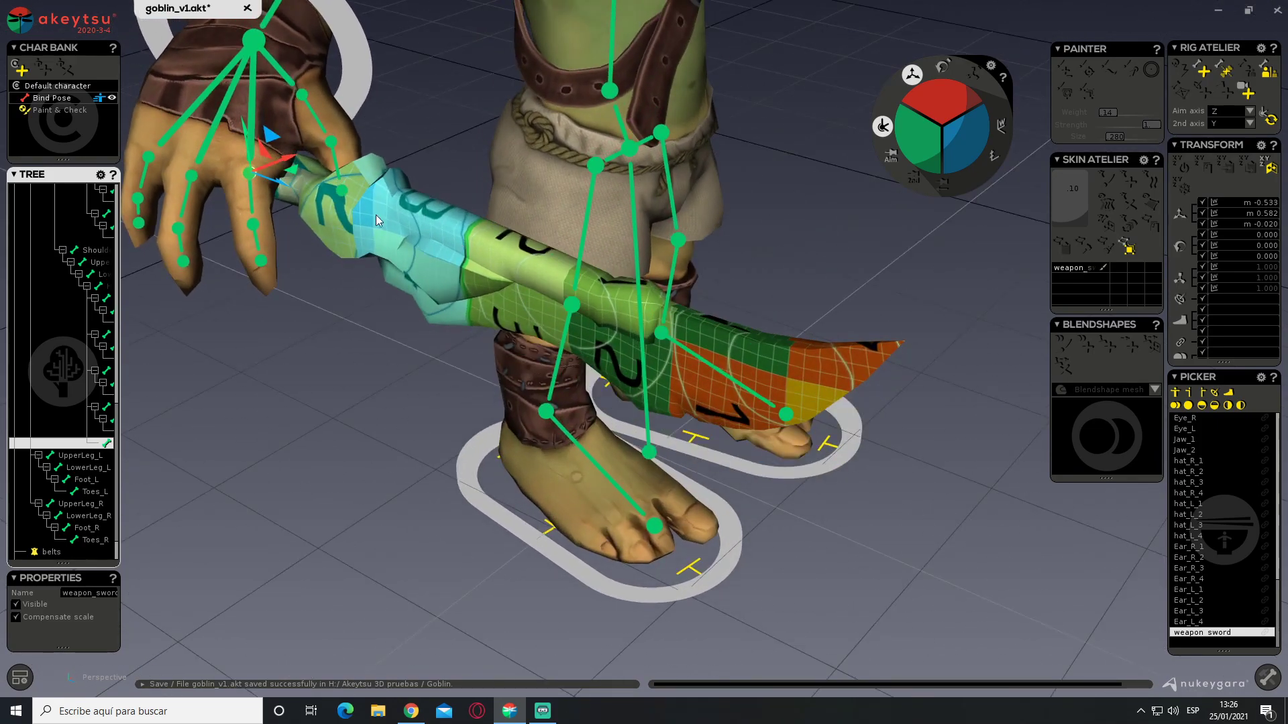
left_click(74, 110)
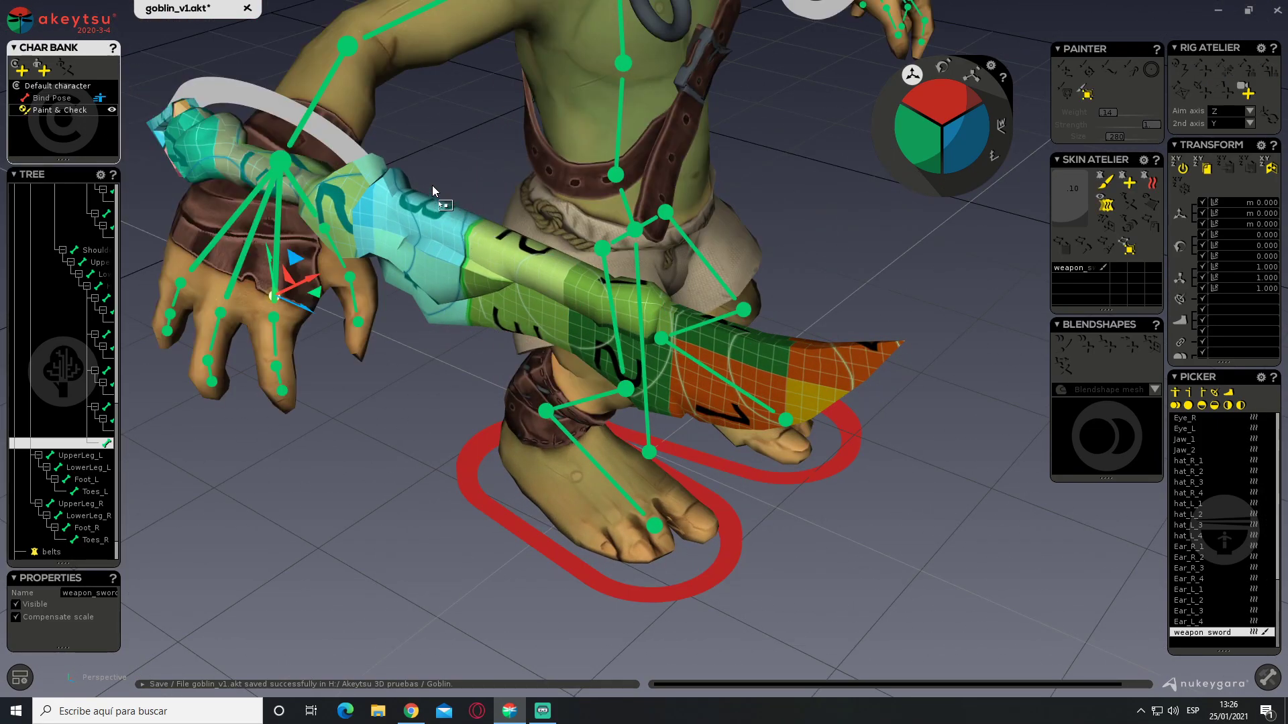
right_click_drag(440, 241, 489, 204)
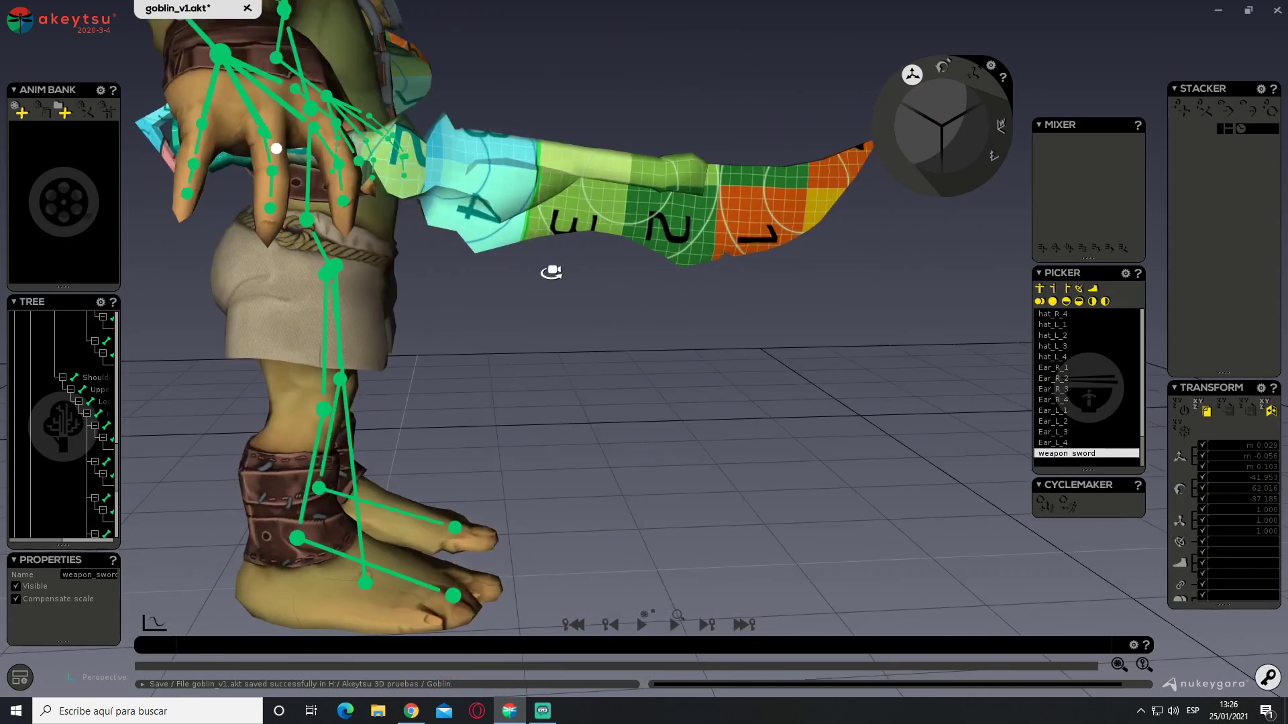
right_click_drag(552, 271, 581, 276)
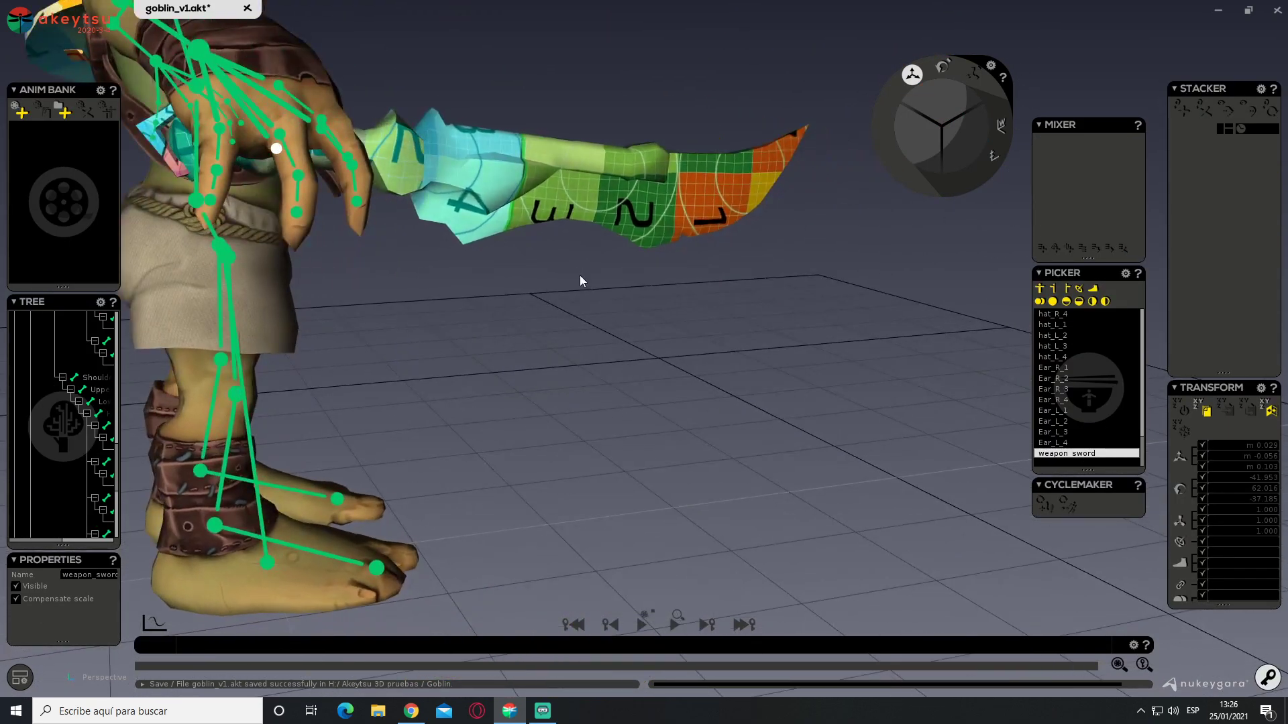
key("Tab")
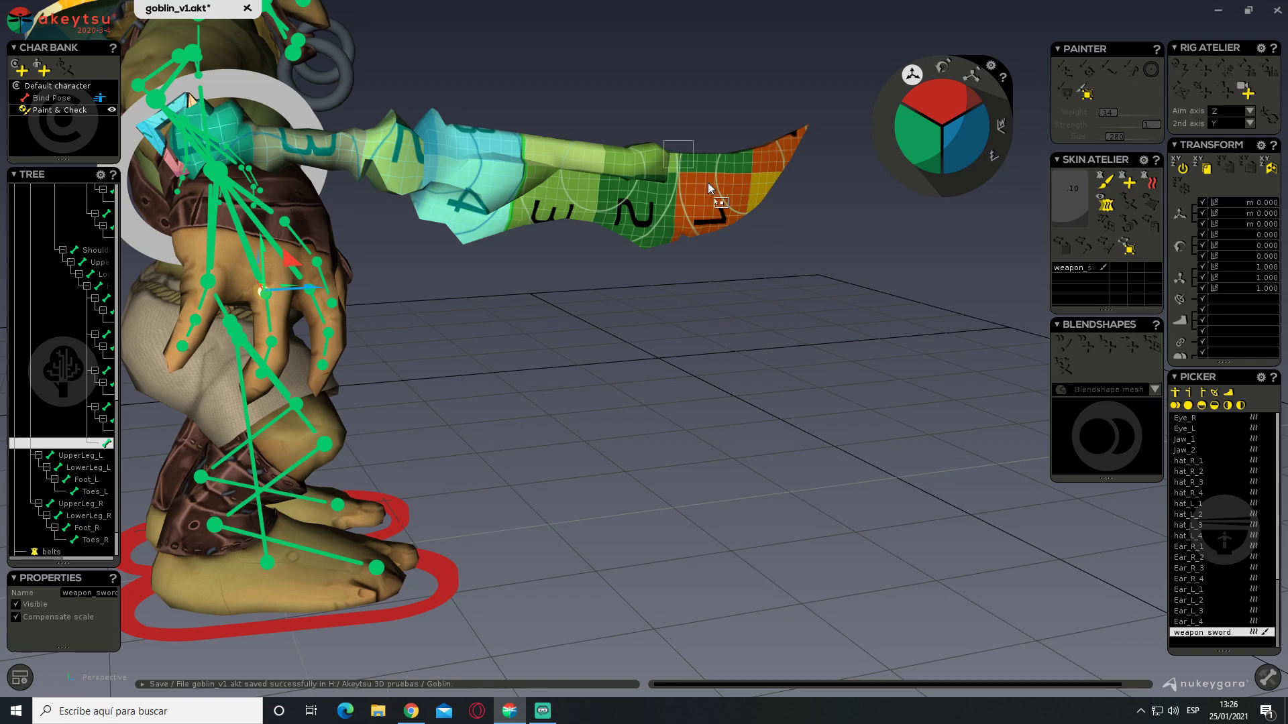
left_click(682, 201)
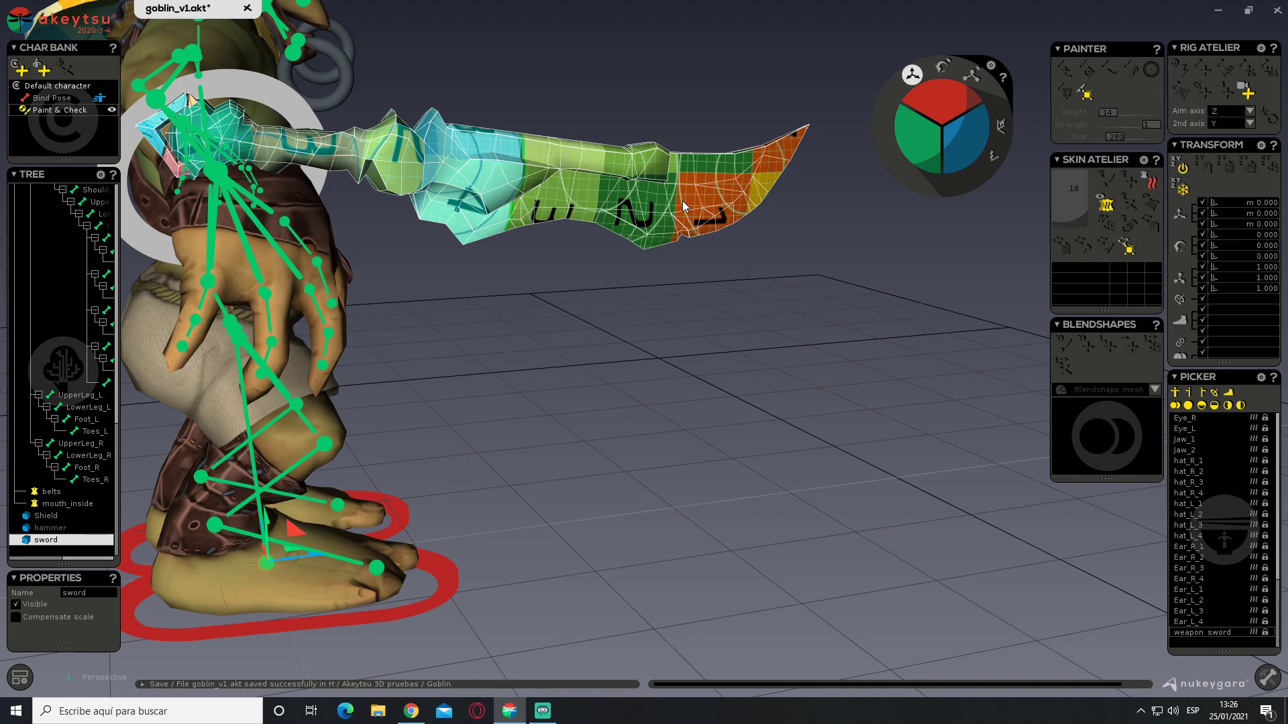
left_click(45, 101)
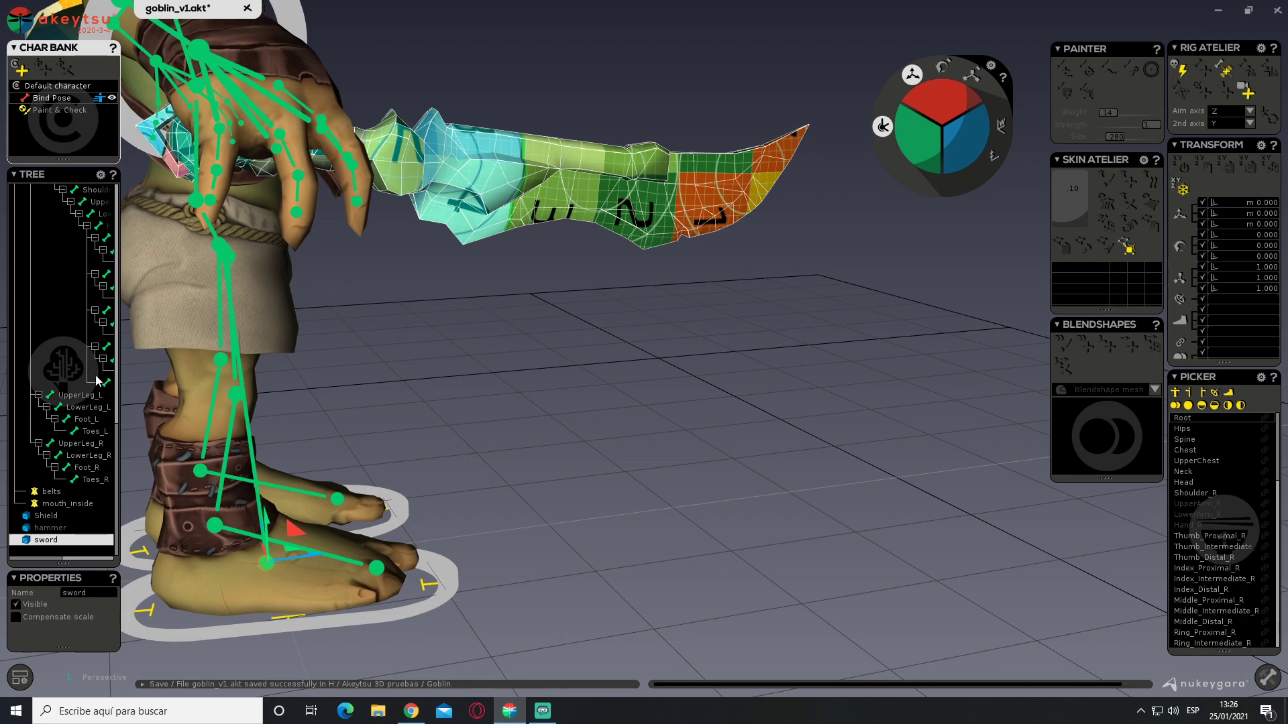
mouse_move(57, 393)
scroll(57, 393, "up", 1)
scroll(56, 395, "up", 15)
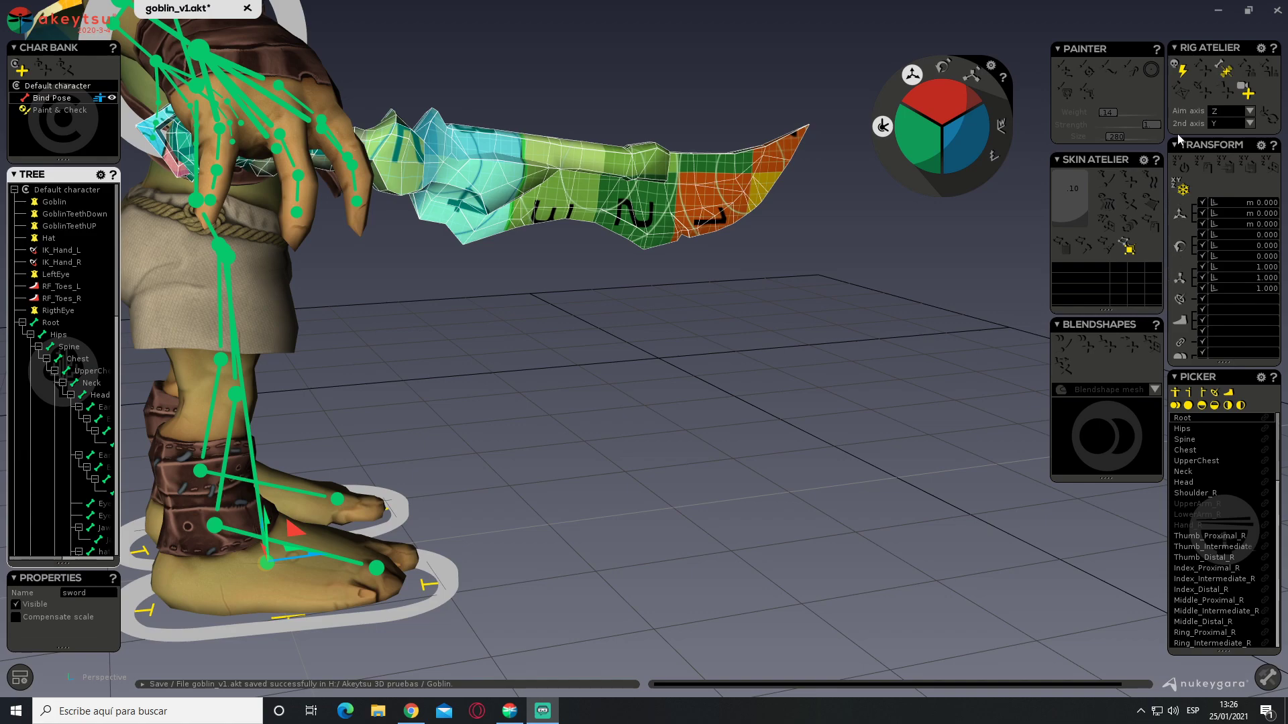
left_click(1224, 74)
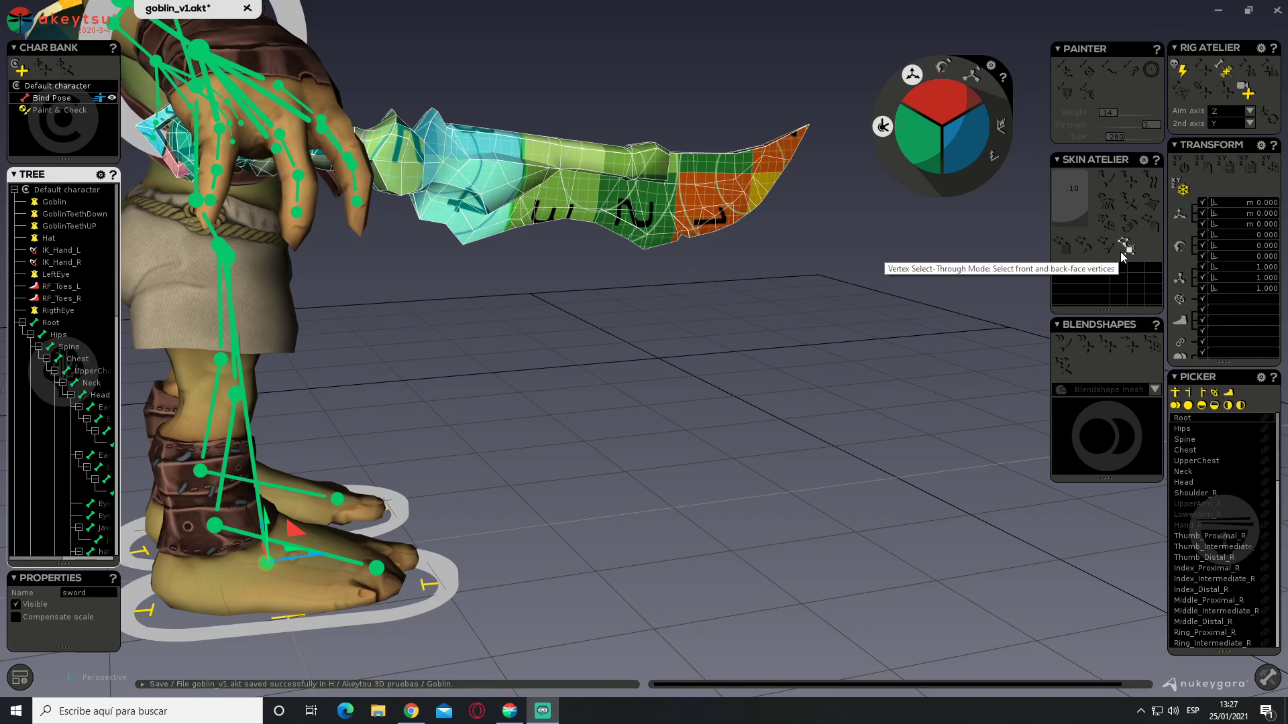
left_click(1126, 249)
left_click_drag(610, 297, 465, 313, "alt")
middle_click_drag(465, 313, 724, 317, "alt")
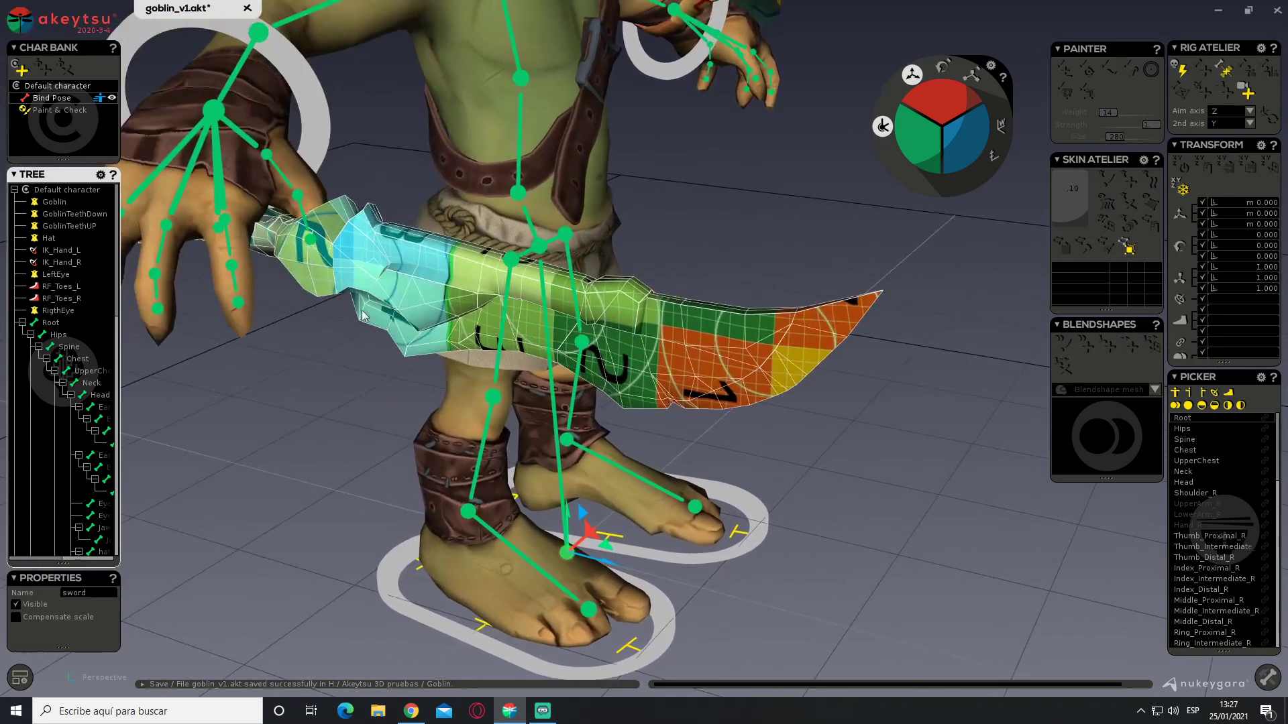
Collapse the Root bone hierarchy and move the sword mesh into the Default character
mouse_move(58, 433)
scroll(71, 435, "down", 5)
scroll(70, 433, "down", 10)
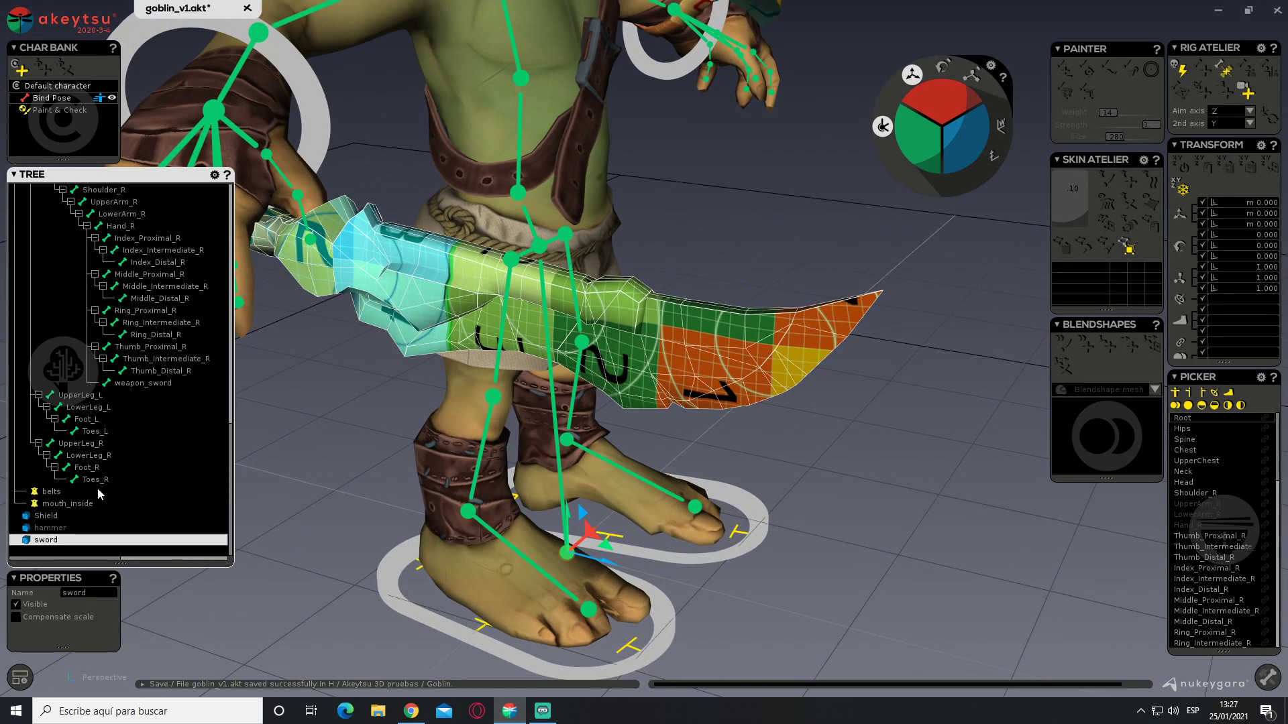
right_click(106, 541)
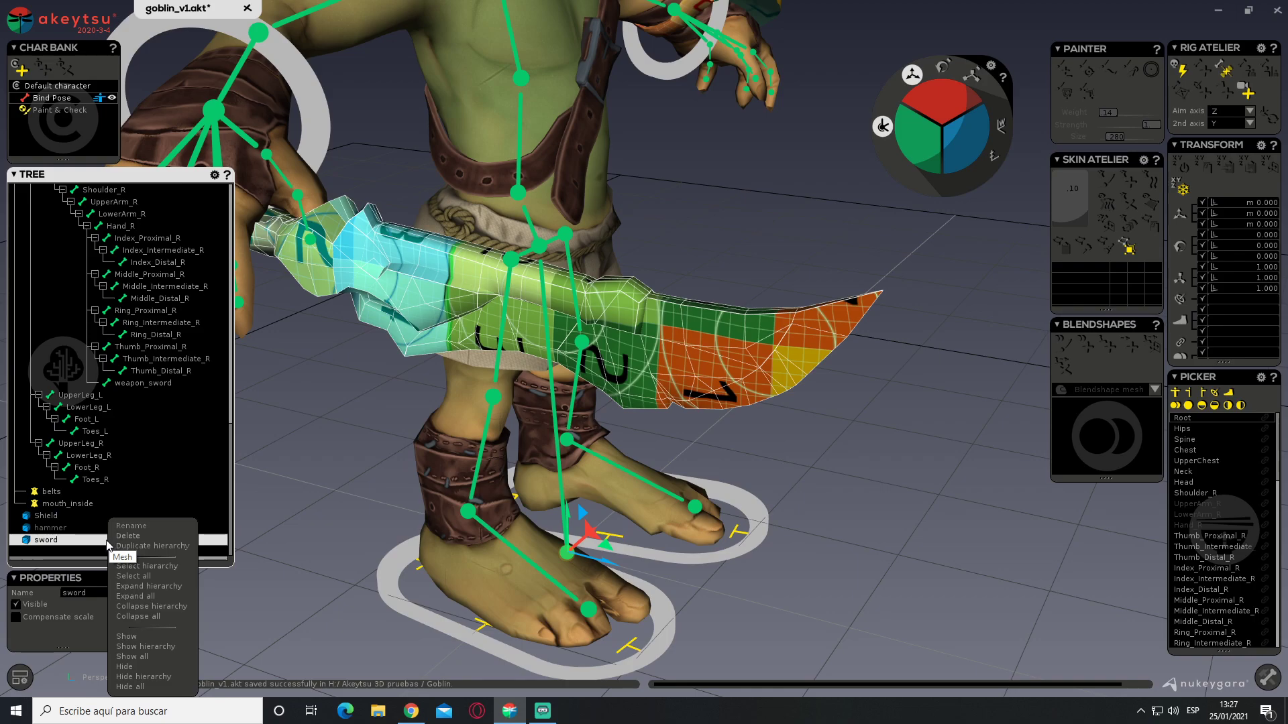
left_click(72, 541)
scroll(67, 548, "up", 15)
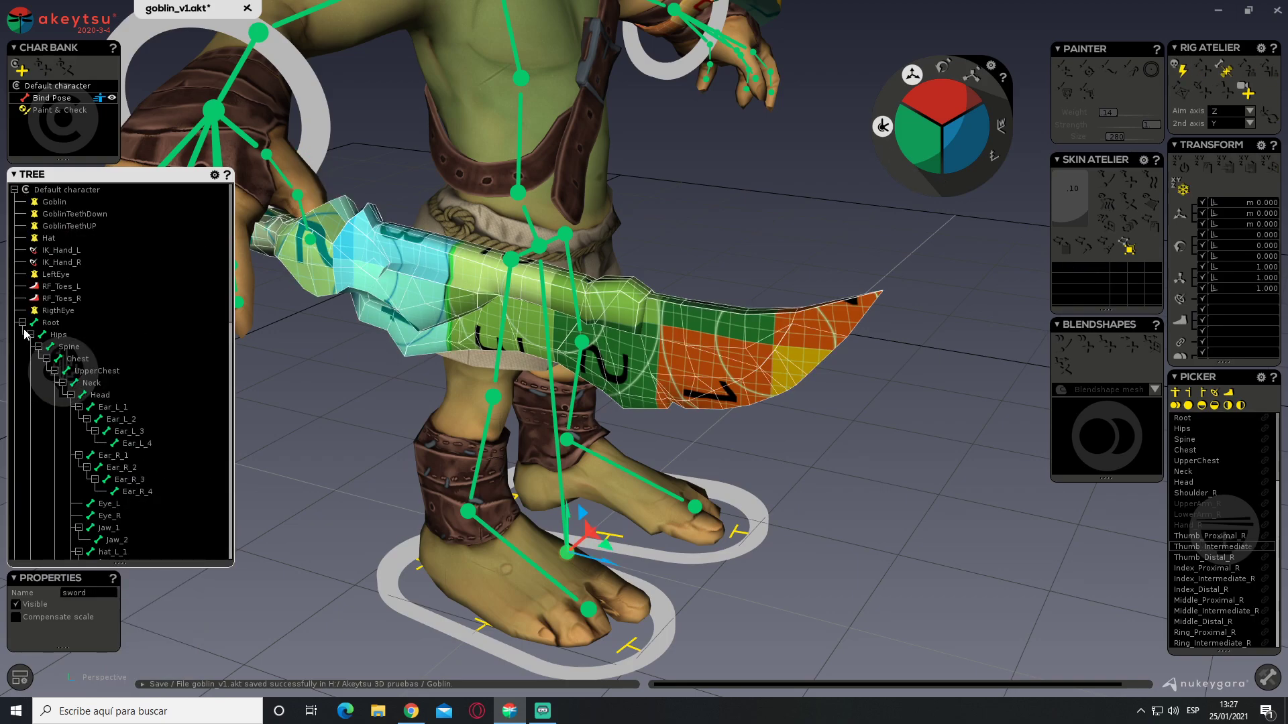
left_click(22, 323)
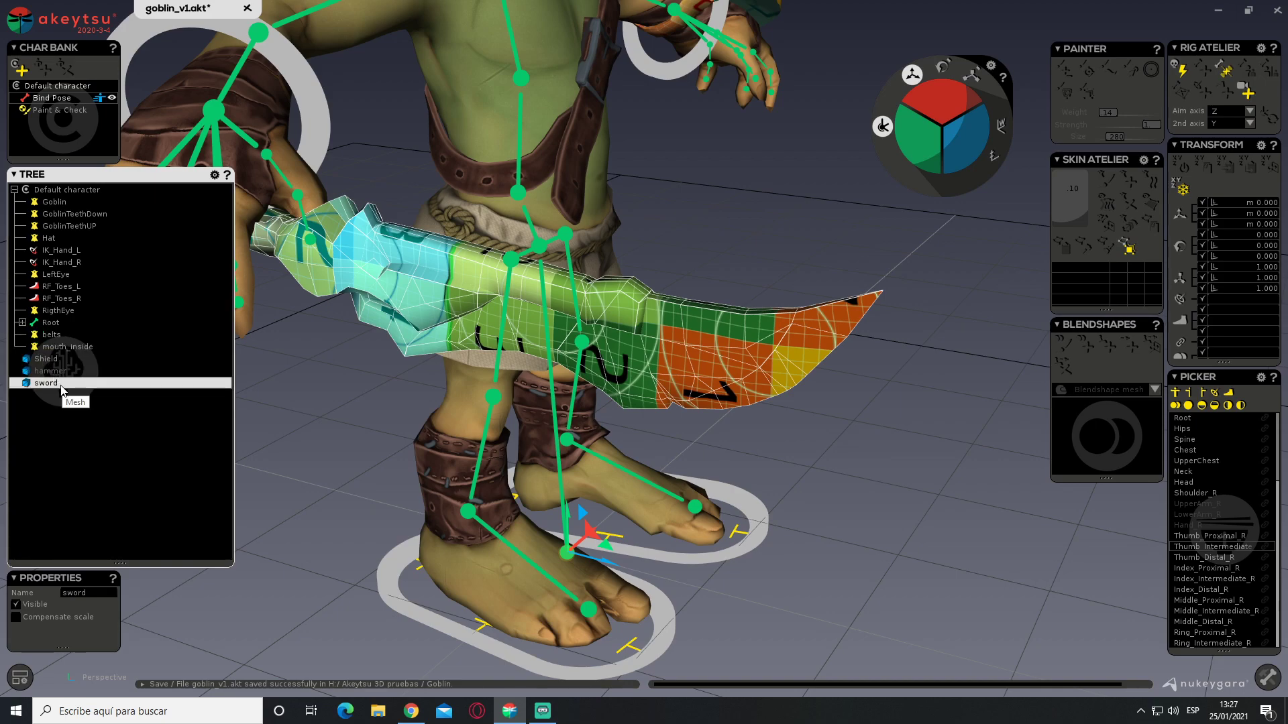
left_click_drag(63, 385, 98, 232)
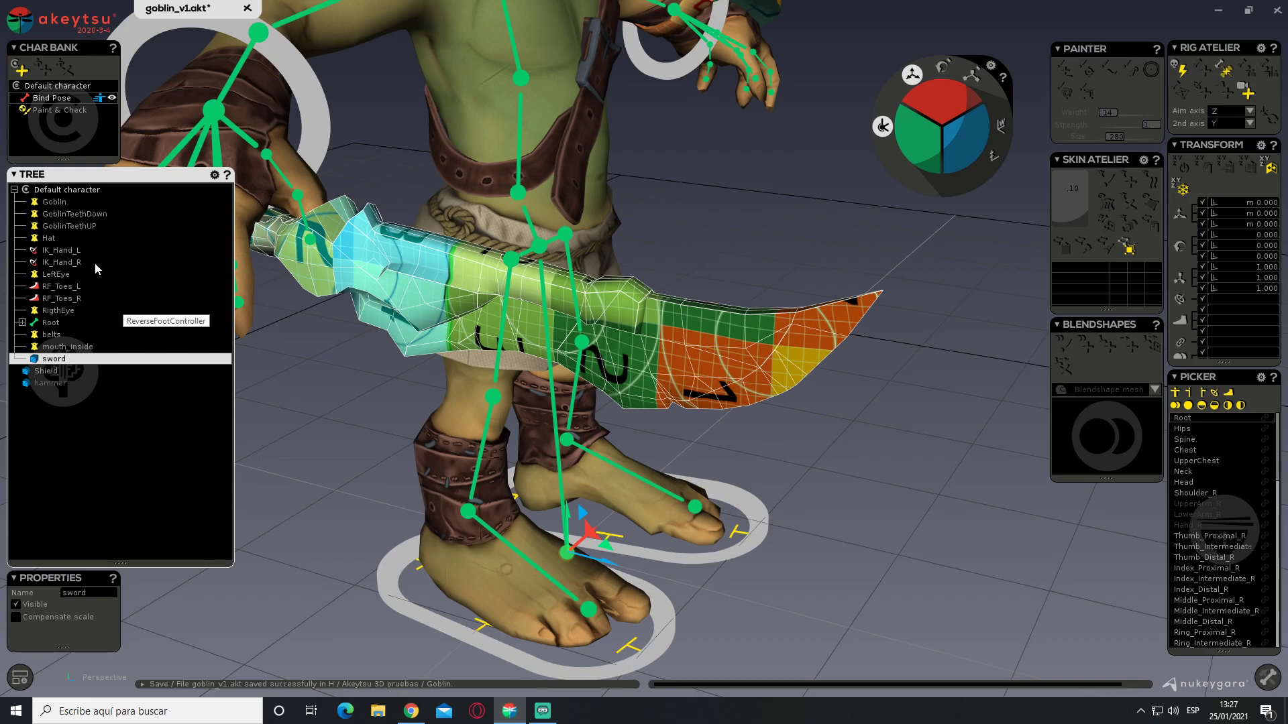
Switch the character to Paint & Check and select the weapon_sword joint in the right palm
left_click(65, 110)
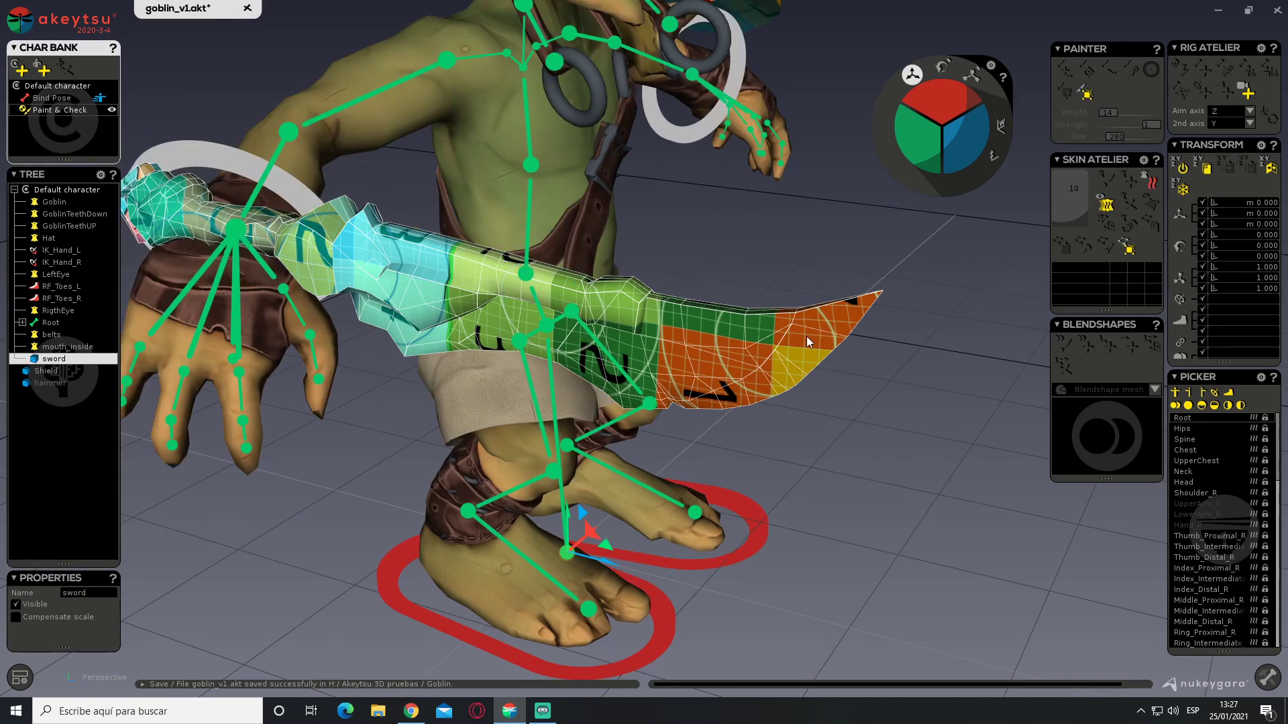
left_click_drag(838, 323, 758, 350, "alt")
left_click_drag(443, 328, 415, 313, "alt")
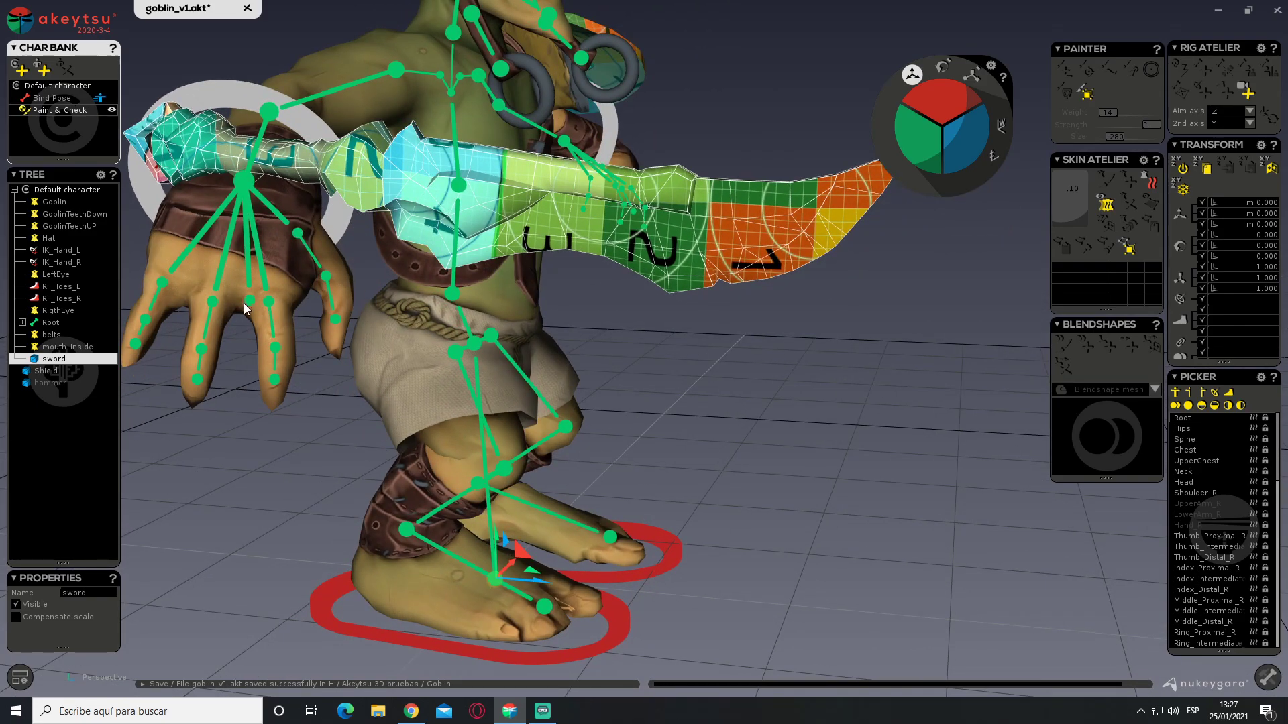
left_click(244, 303)
middle_click_drag(246, 303, 144, 260)
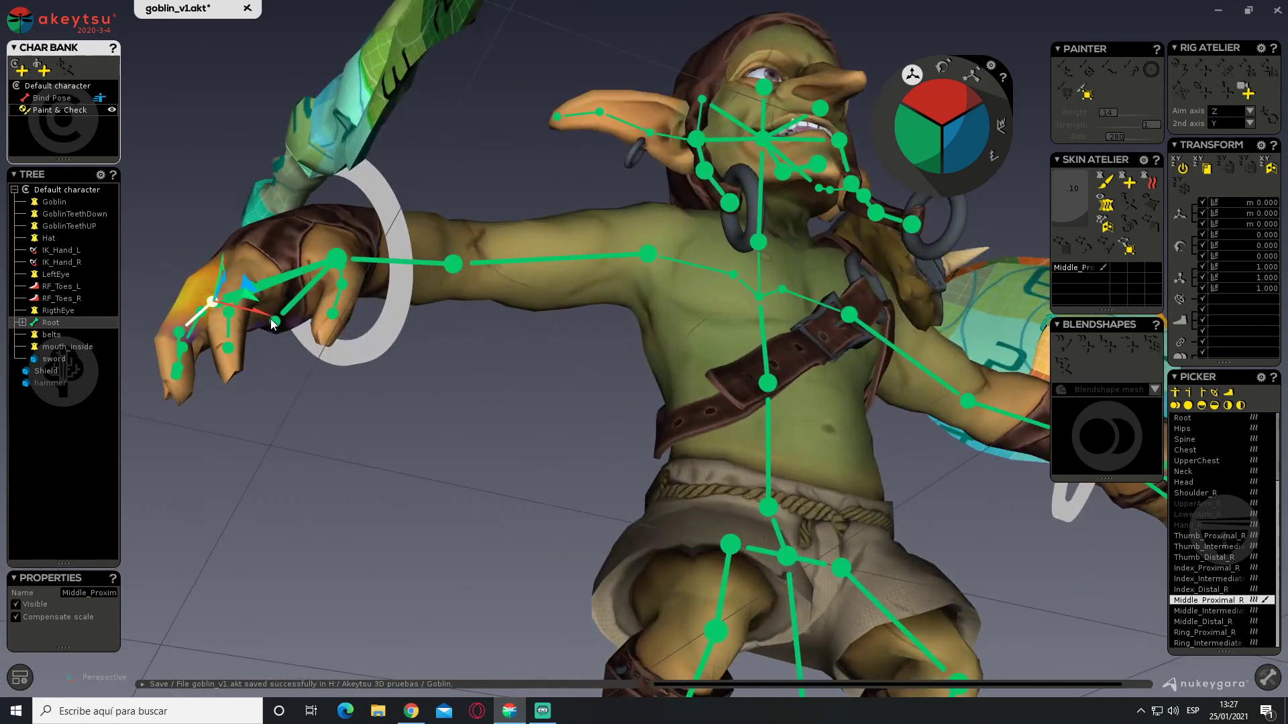
left_click(268, 319)
middle_click_drag(269, 320, 646, 461)
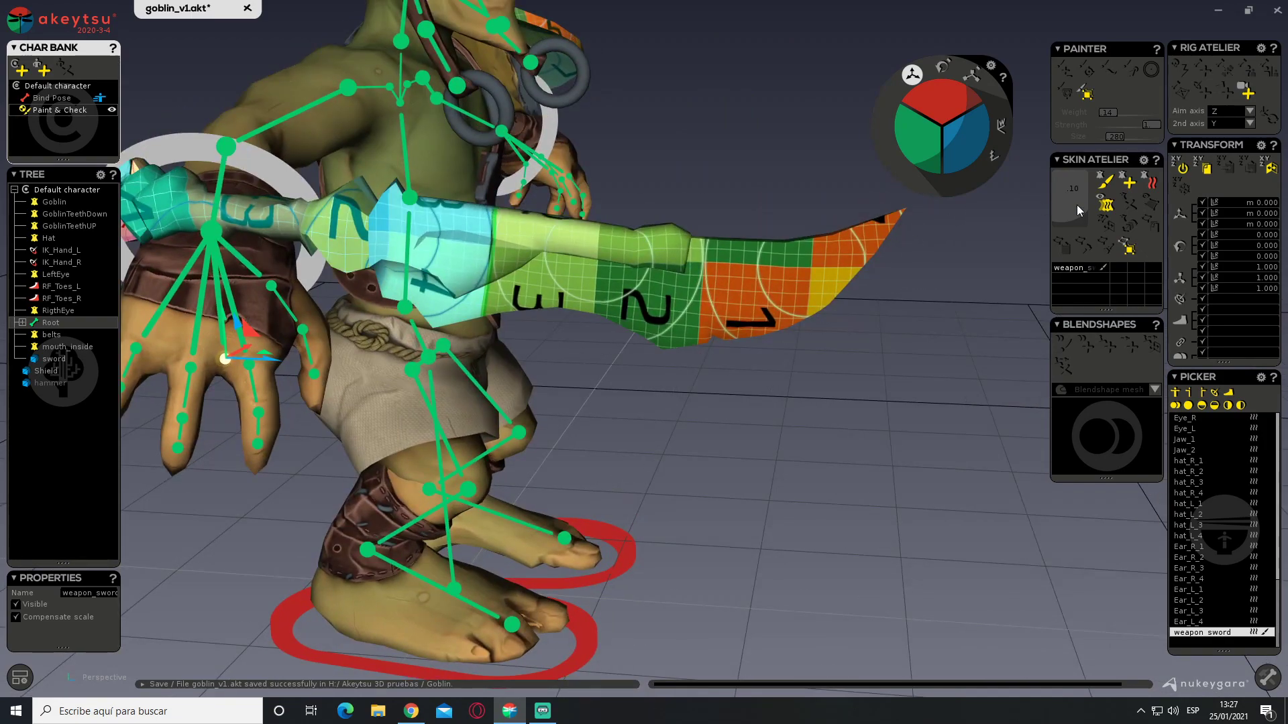
left_click(1104, 181)
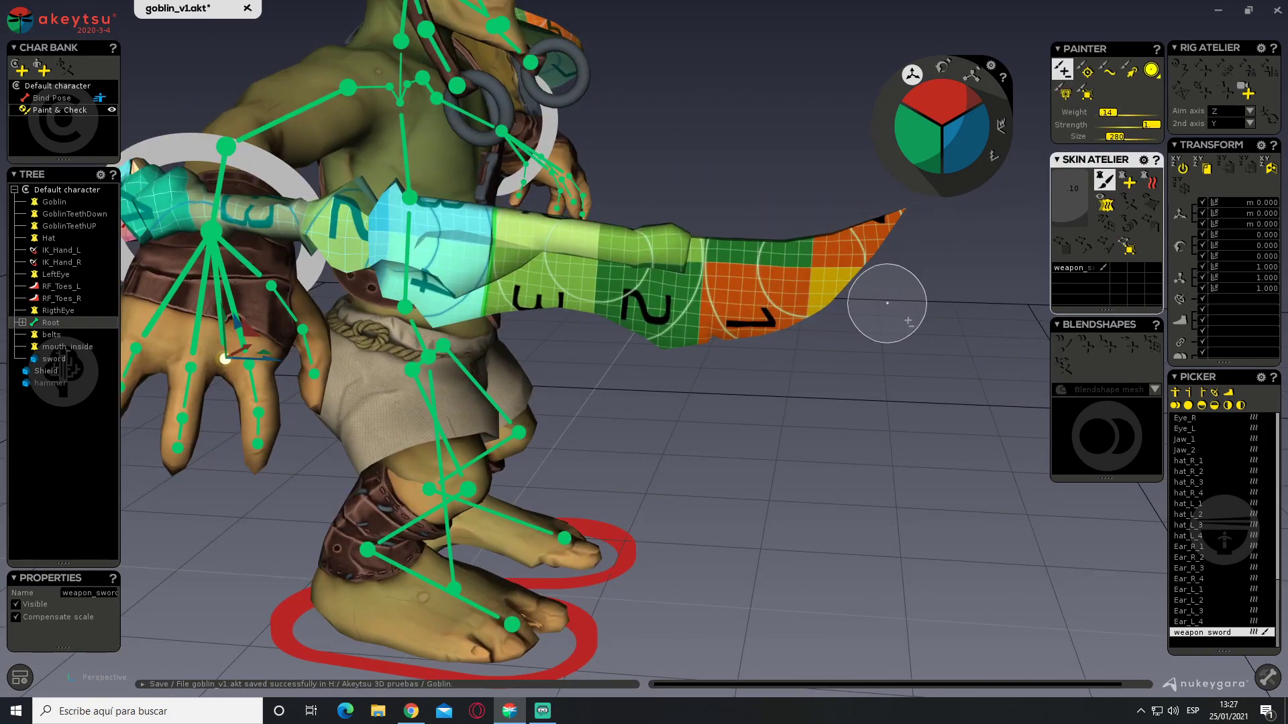
left_click(1104, 181)
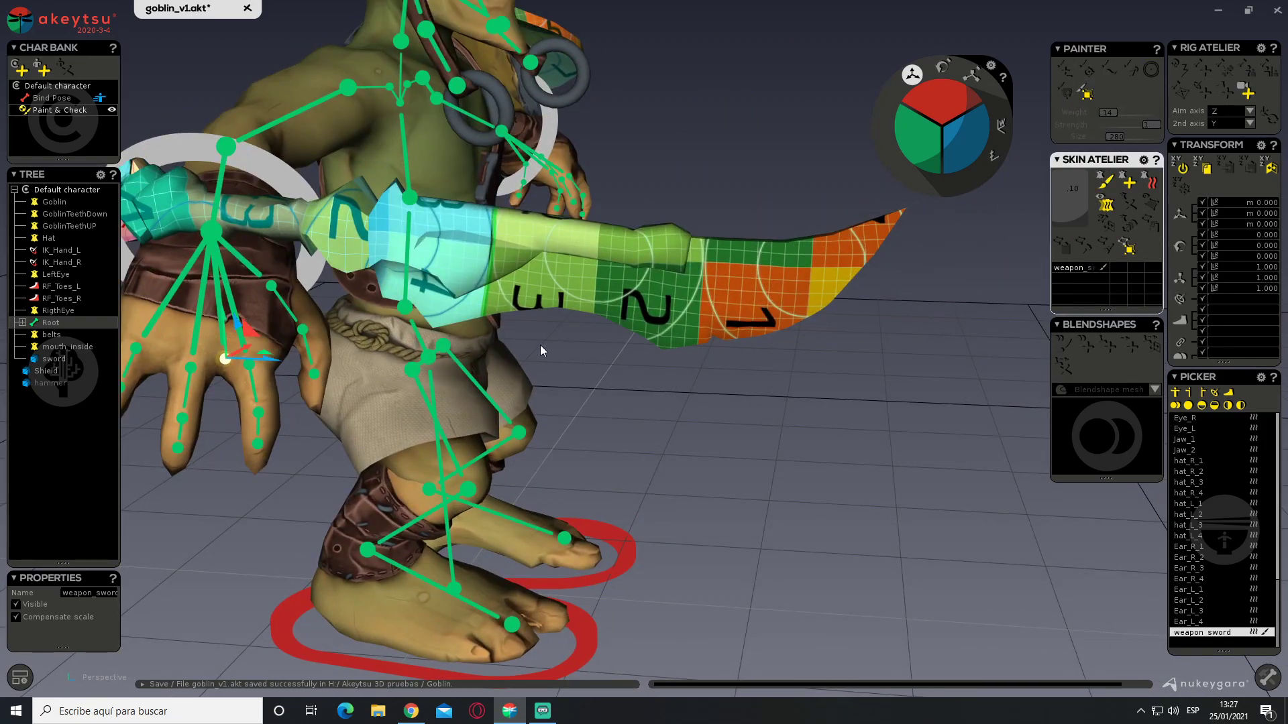
Skin the sword mesh to the weapon_sword joint with smooth skinning and save the scene
left_click(53, 358)
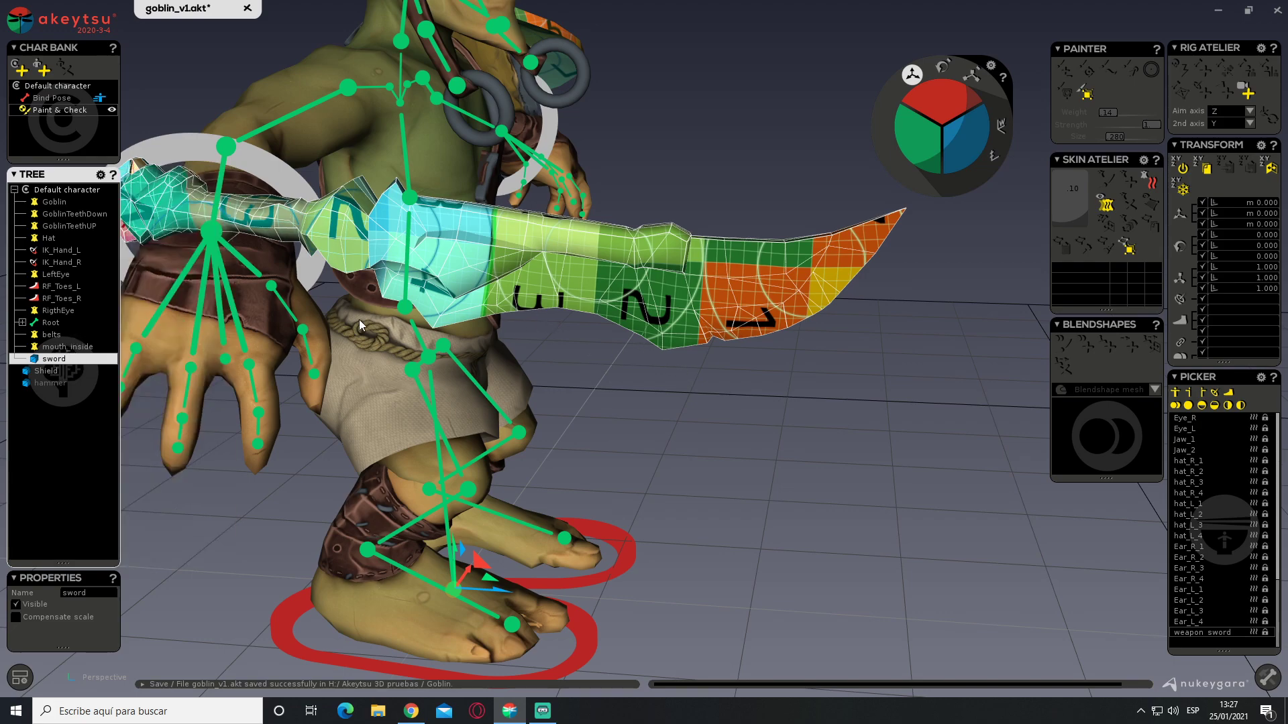
left_click(225, 359)
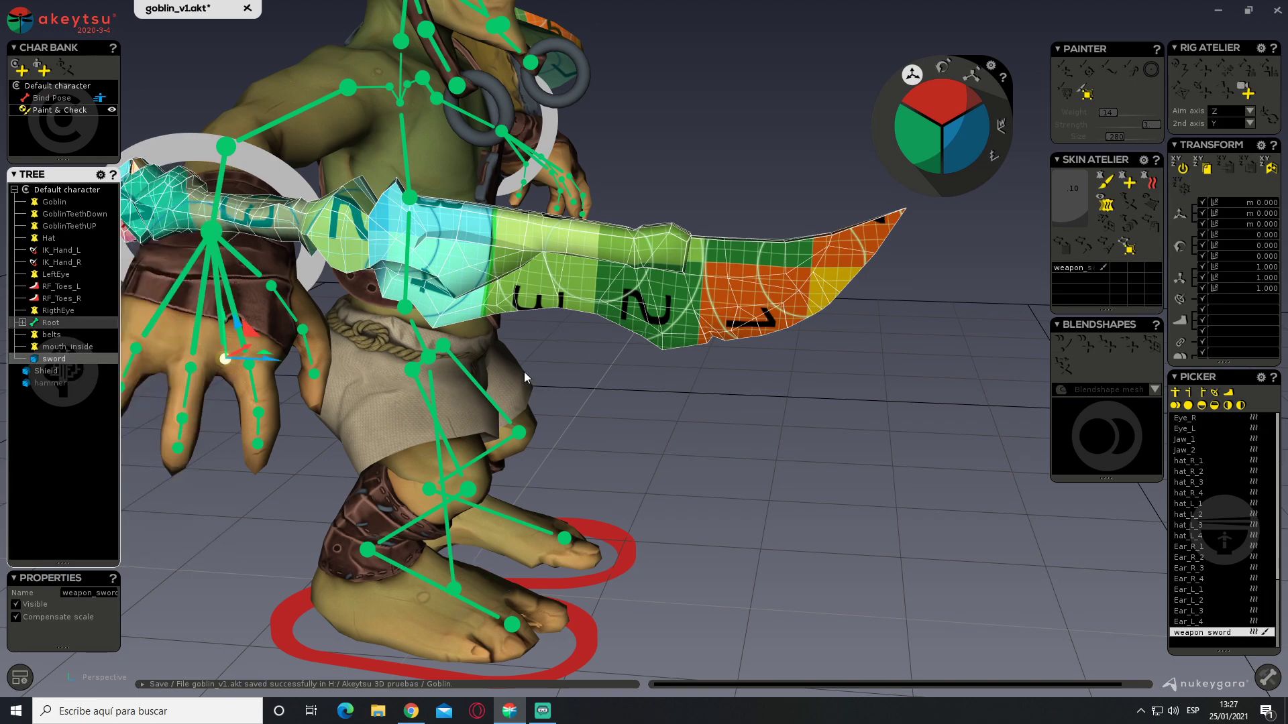
left_click(1136, 183)
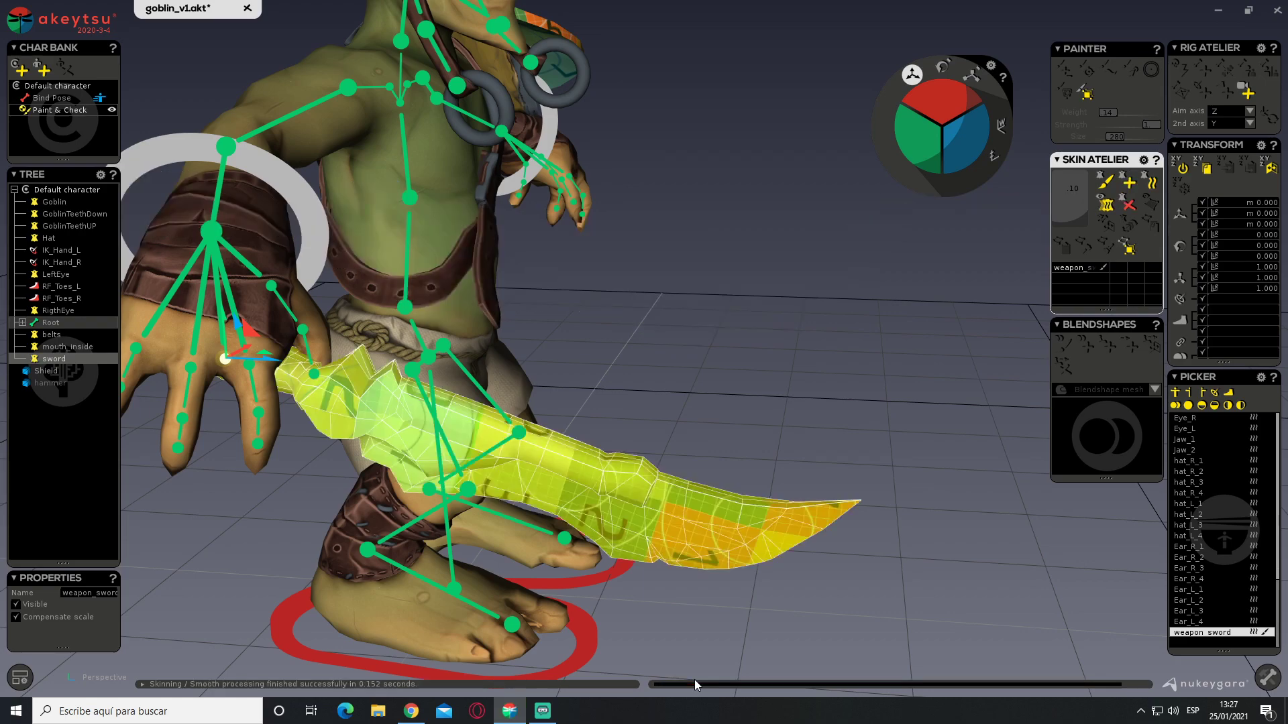
left_click(28, 29)
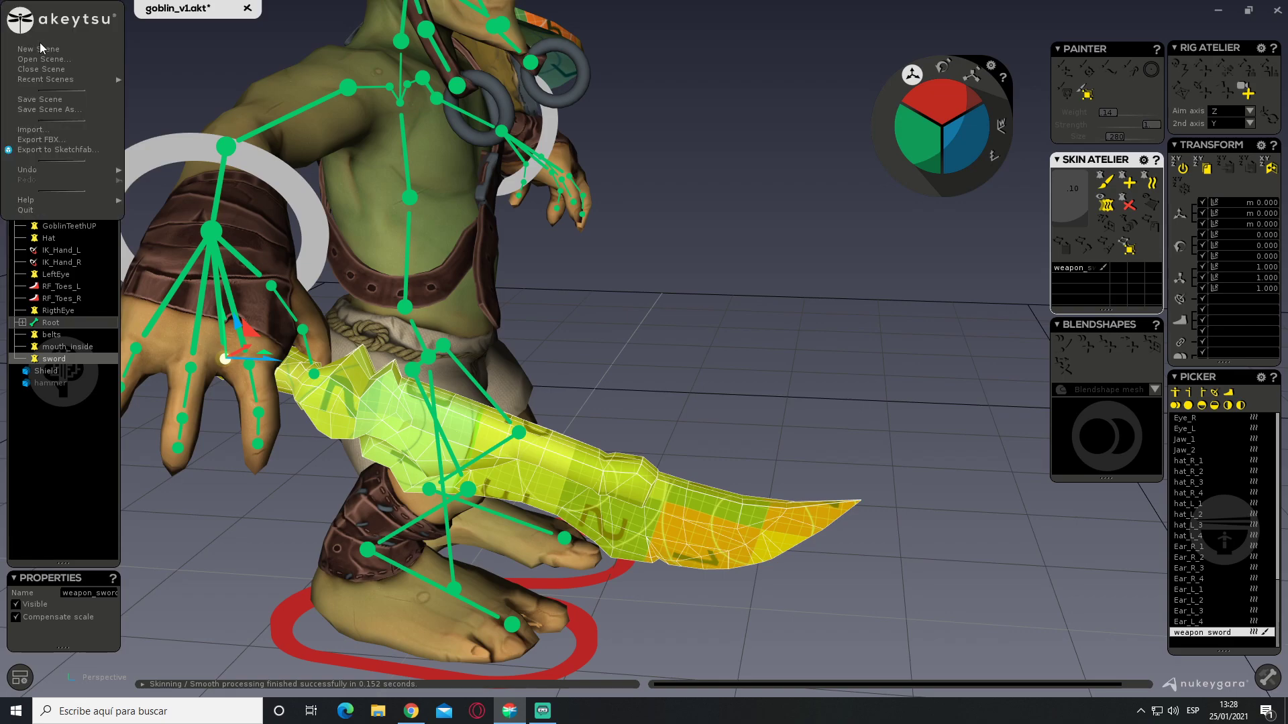
left_click(51, 99)
Rotate LowerArm_R to test whether the sword follows the hand, and select the weapon_sword joint again
middle_click_drag(543, 390, 478, 264)
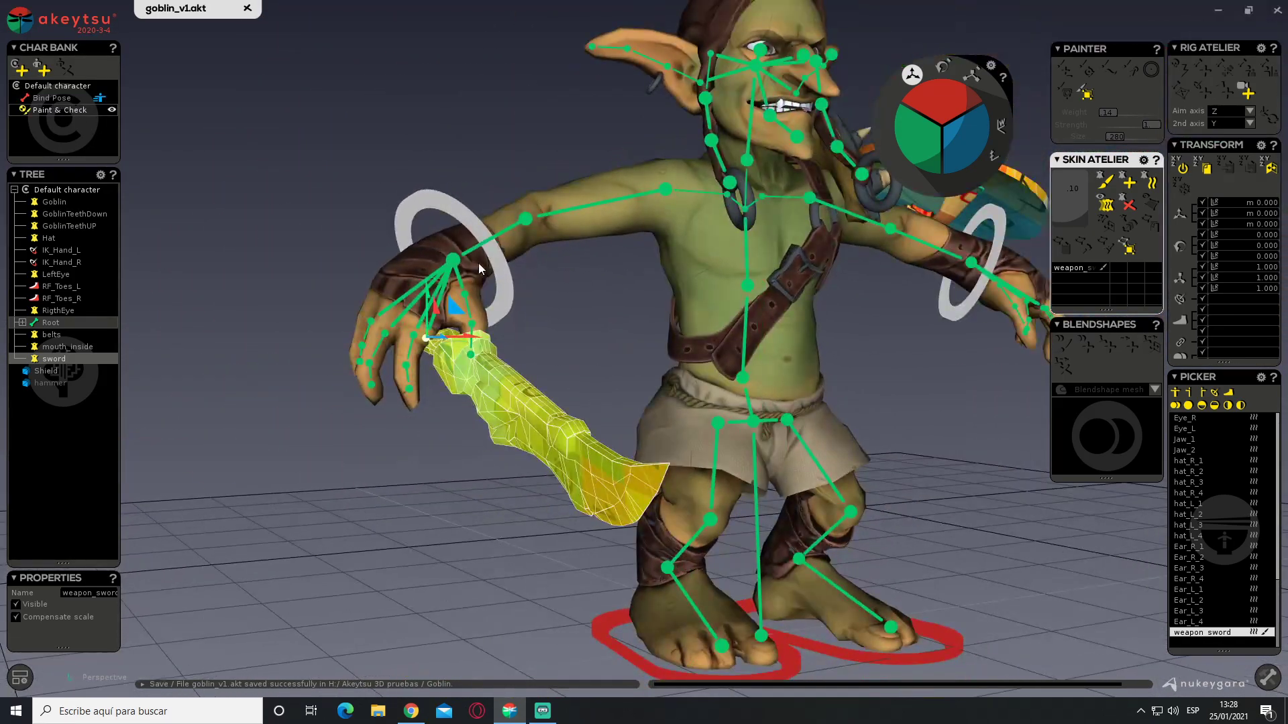
left_click(525, 220)
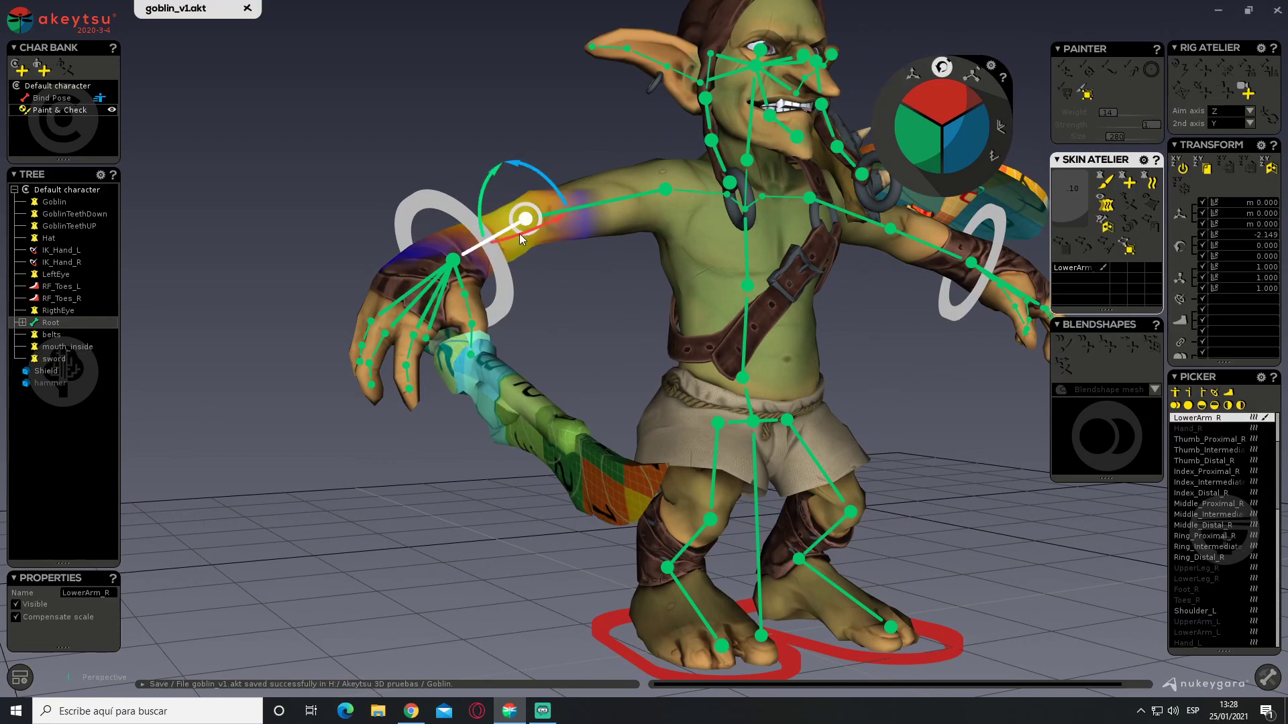
left_click_drag(518, 235, 559, 212)
middle_click_drag(558, 288, 389, 349)
left_click(520, 317)
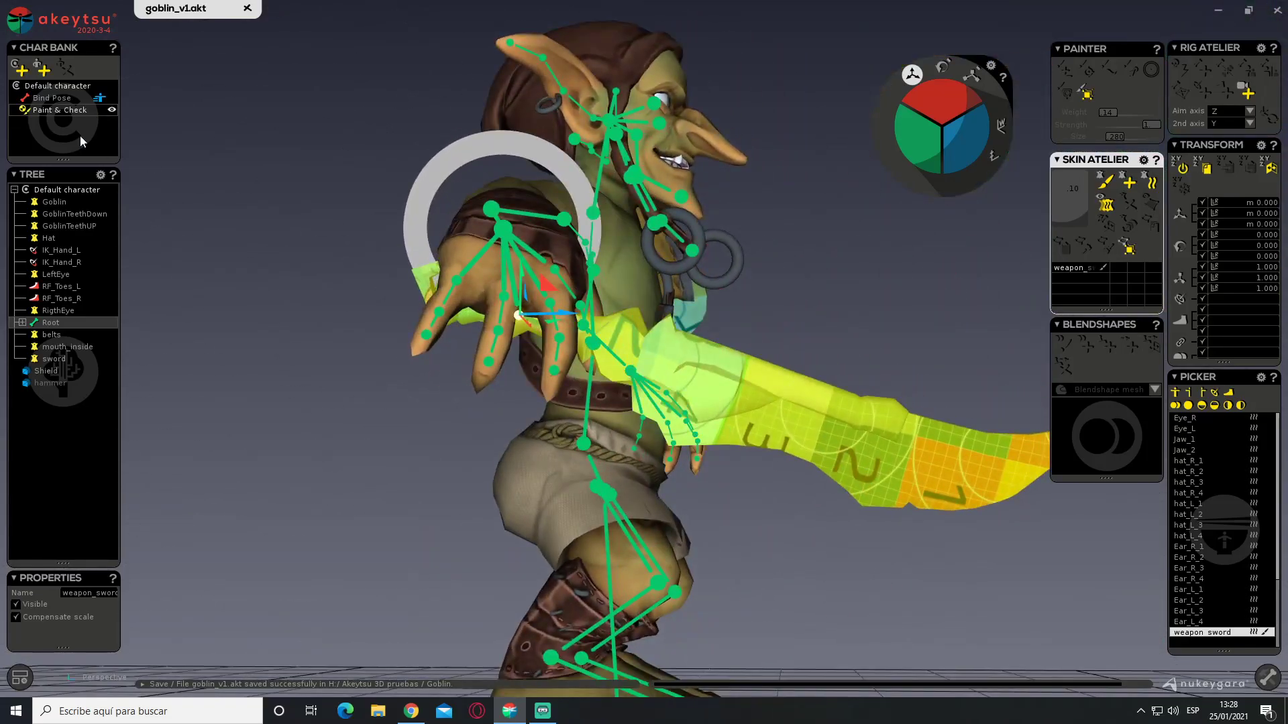
Return the character to Bind Pose and turn on the display of the joints' local axes
left_click(64, 99)
middle_click_drag(424, 249, 411, 461)
scroll(473, 349, "up", 3)
scroll(428, 317, "up", 4)
middle_click_drag(472, 385, 332, 240)
left_click_drag(795, 290, 626, 340, "alt")
scroll(626, 340, "up", 2)
left_click(20, 677)
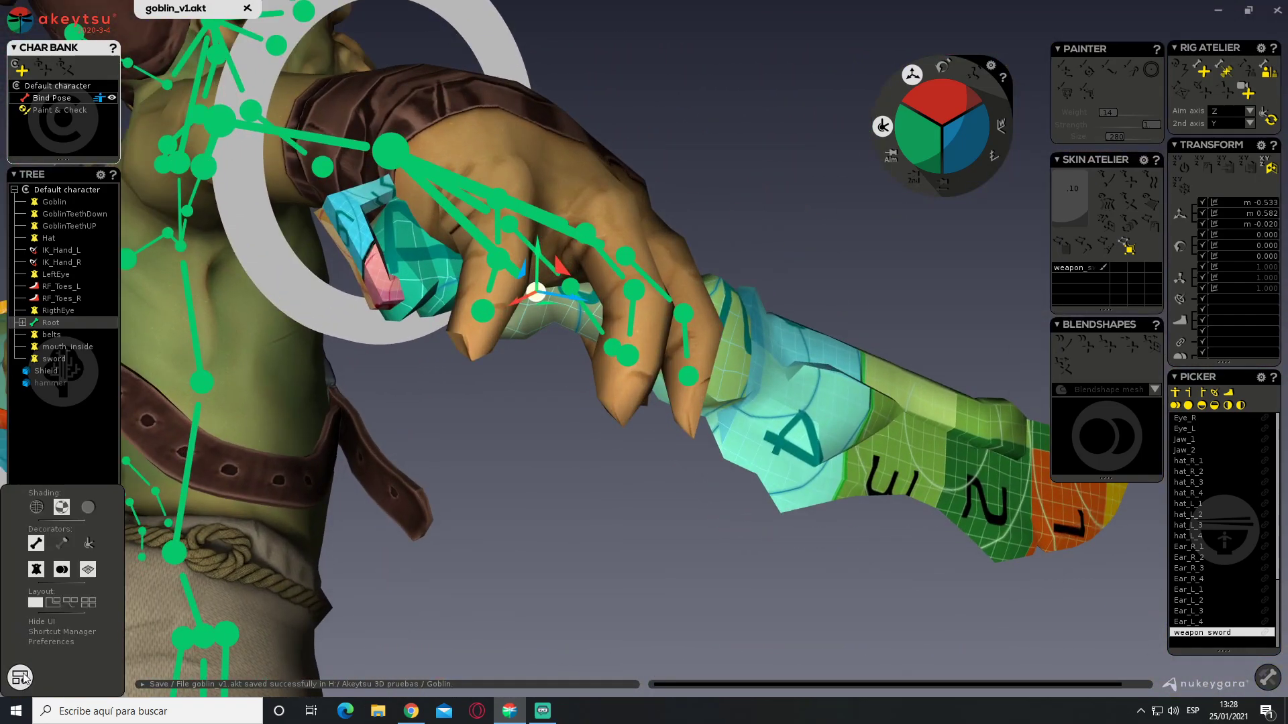
left_click(88, 542)
Rotate the weapon_sword joint to about 5.9°, 5.7° and 0.9° so its axes follow the sword's grip
left_click_drag(483, 270, 492, 333, "alt")
key("e")
middle_click_drag(492, 333, 641, 167)
left_click_drag(642, 168, 698, 162, "alt")
left_click_drag(592, 275, 591, 280)
middle_click_drag(592, 280, 493, 419)
left_click_drag(592, 329, 597, 329)
middle_click_drag(661, 296, 670, 339)
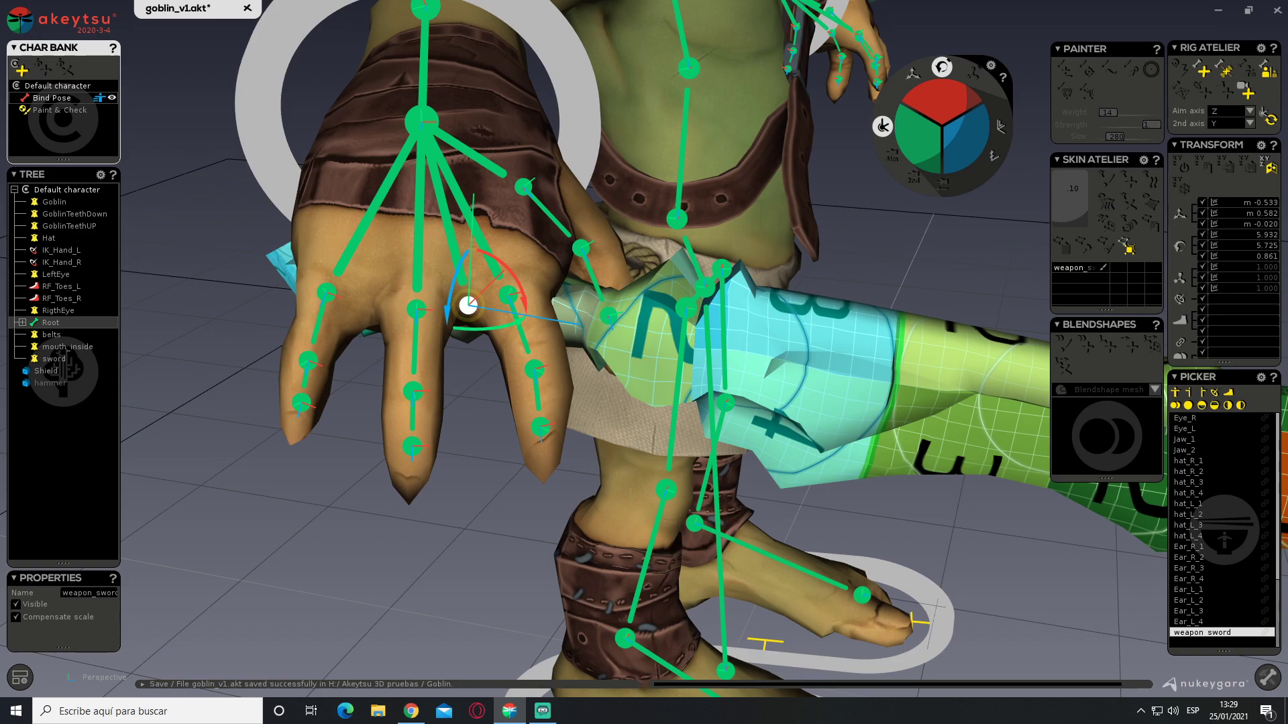
Examine the weapon_sword joint's axis orientation against the sword and right hand from several angles
key("alt+Tab")
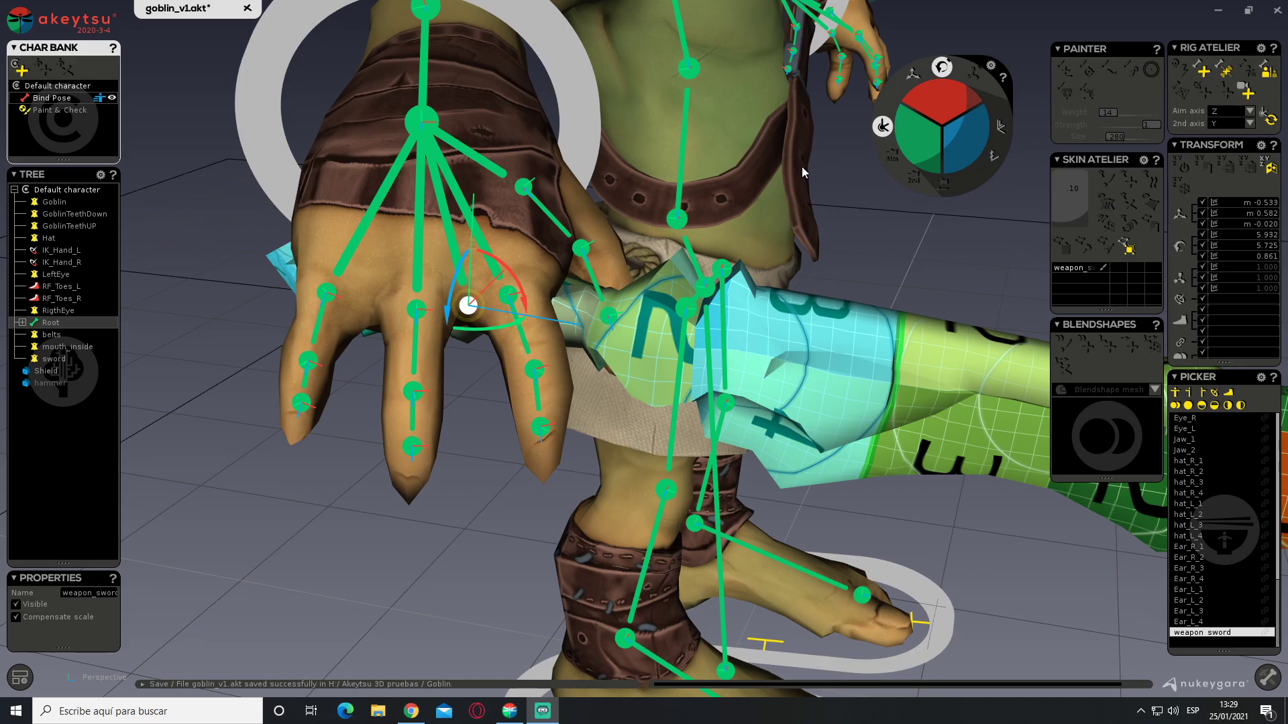
left_click_drag(775, 222, 435, 217, "alt")
scroll(735, 234, "down", 5)
middle_click_drag(435, 217, 743, 291)
scroll(478, 291, "up", 5)
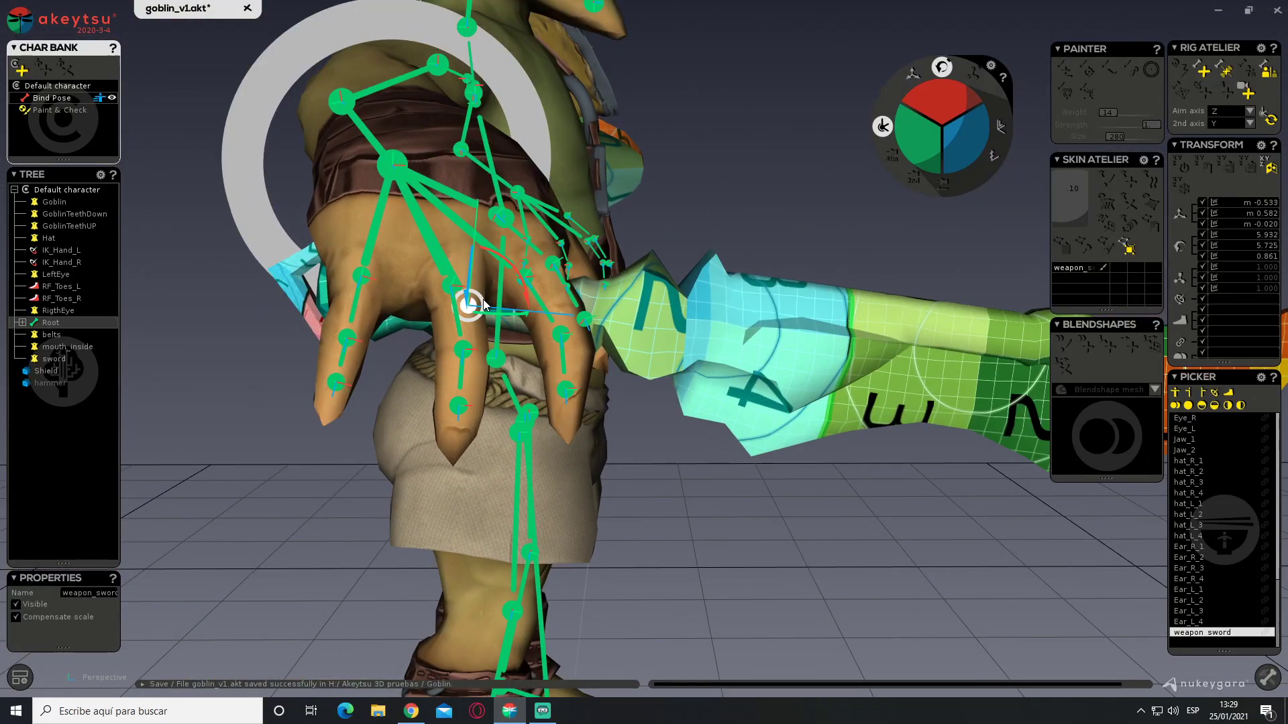
mouse_move(653, 299)
left_mouse_down("alt")
mouse_move(656, 185)
mouse_move(649, 321)
left_mouse_up("alt")
left_click_drag(437, 342, 373, 450, "alt")
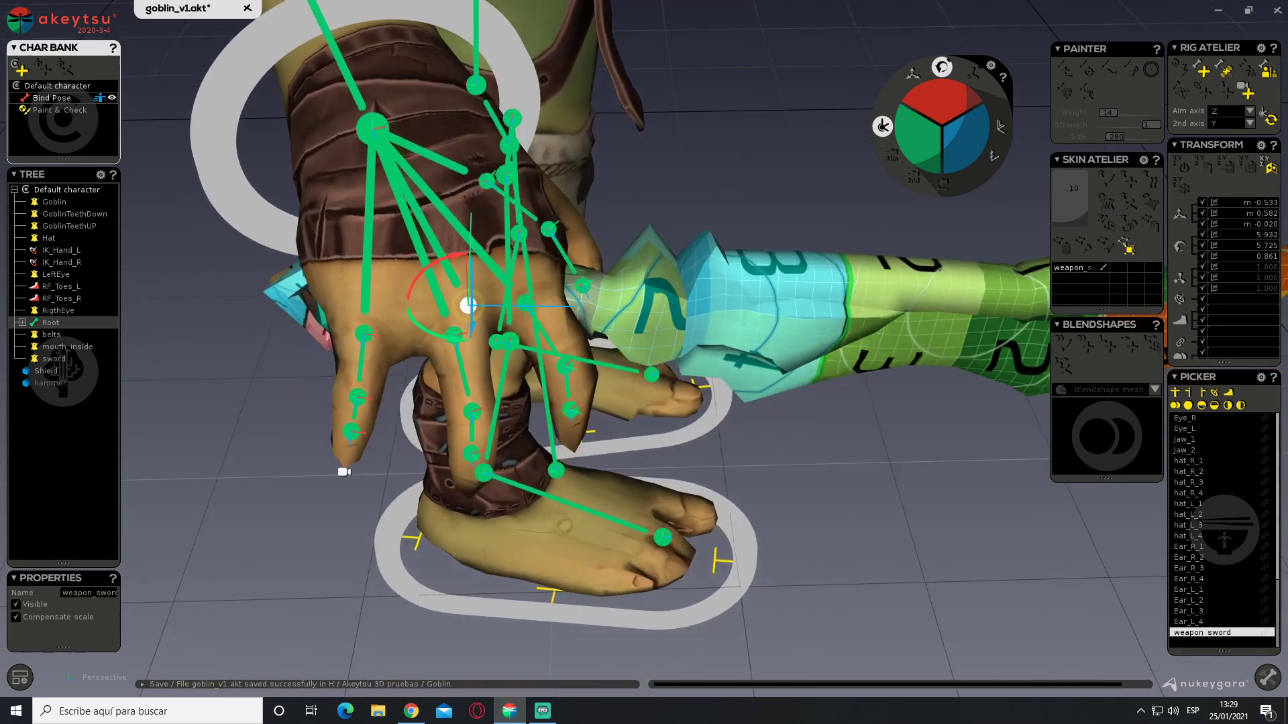
Turn off the local axes display and move the weapon_sword joint slightly along Z to about -0.016 m
left_click(20, 679)
key("w")
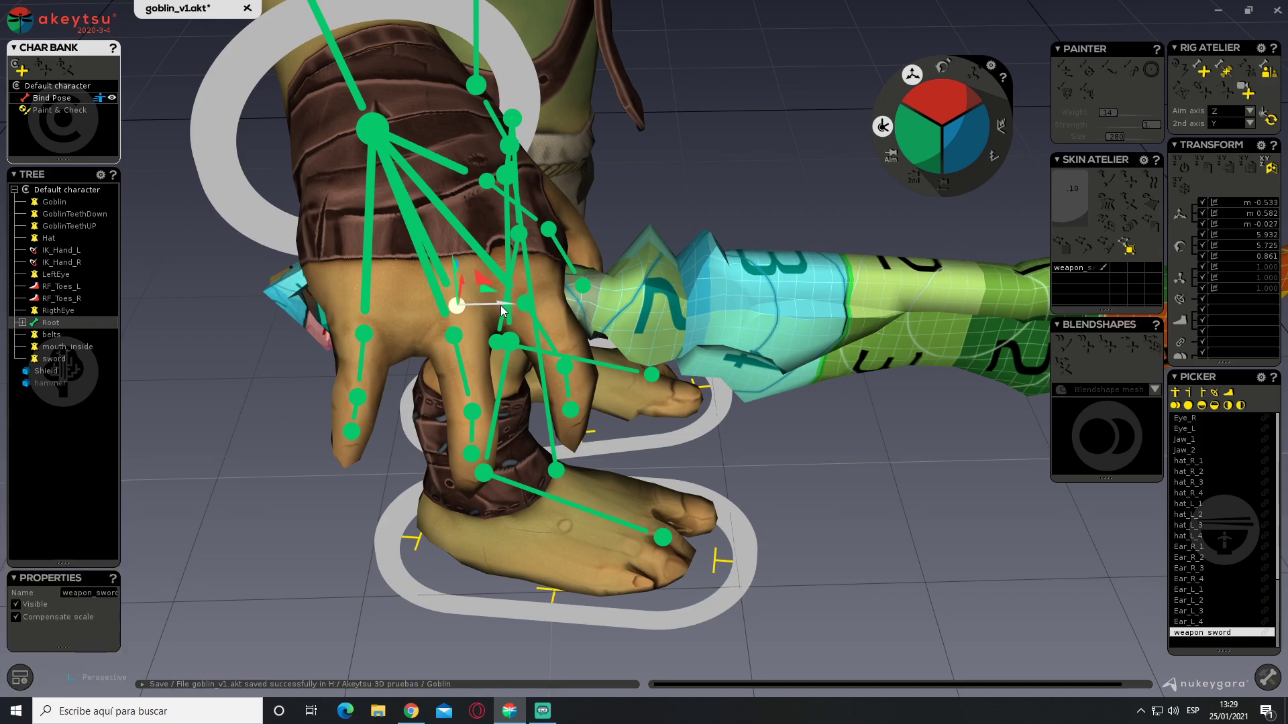
middle_click_drag(519, 308, 547, 358)
left_click_drag(548, 357, 531, 302, "alt")
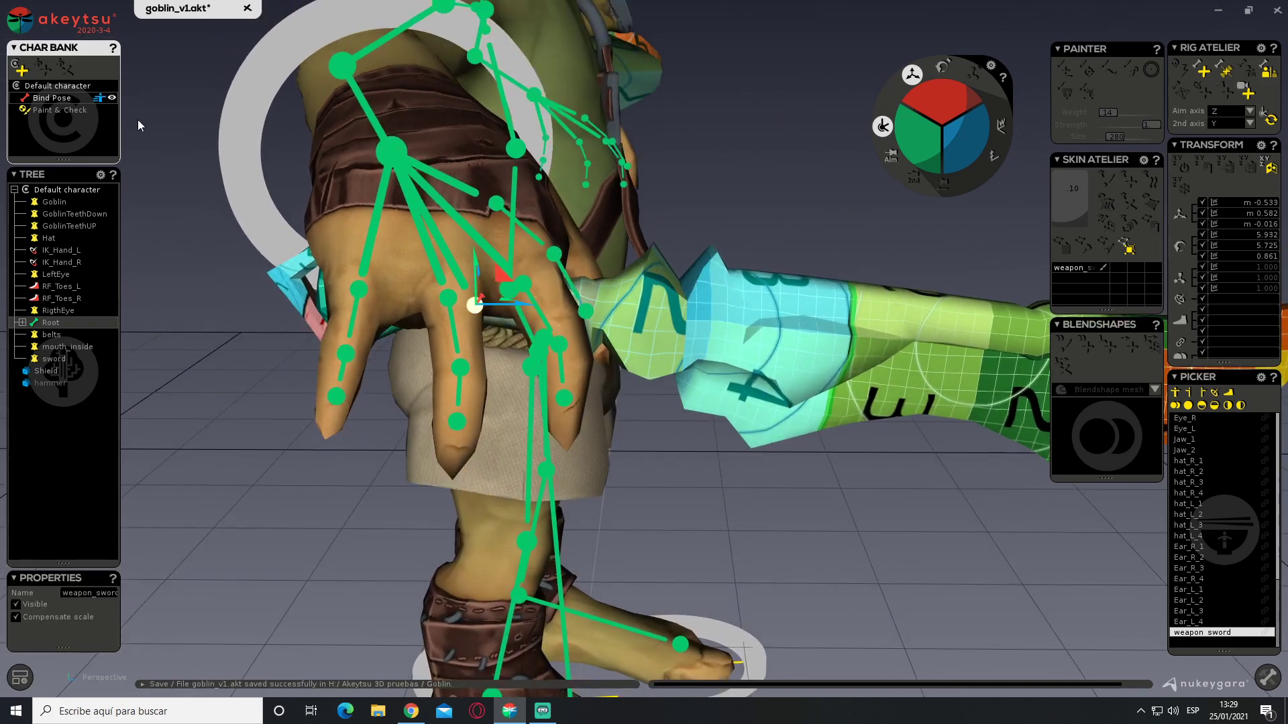
Switch to Paint & Check and move the weapon_sword joint to test how the sword shifts within the right hand
left_click(60, 112)
mouse_move(503, 451)
left_mouse_down("alt")
mouse_move(525, 409)
mouse_move(542, 478)
mouse_move(580, 401)
mouse_move(569, 426)
mouse_move(537, 439)
left_mouse_up("alt")
left_click_drag(499, 386, 461, 375)
middle_click_drag(565, 356, 589, 339)
key("w")
left_click_drag(467, 388, 461, 391)
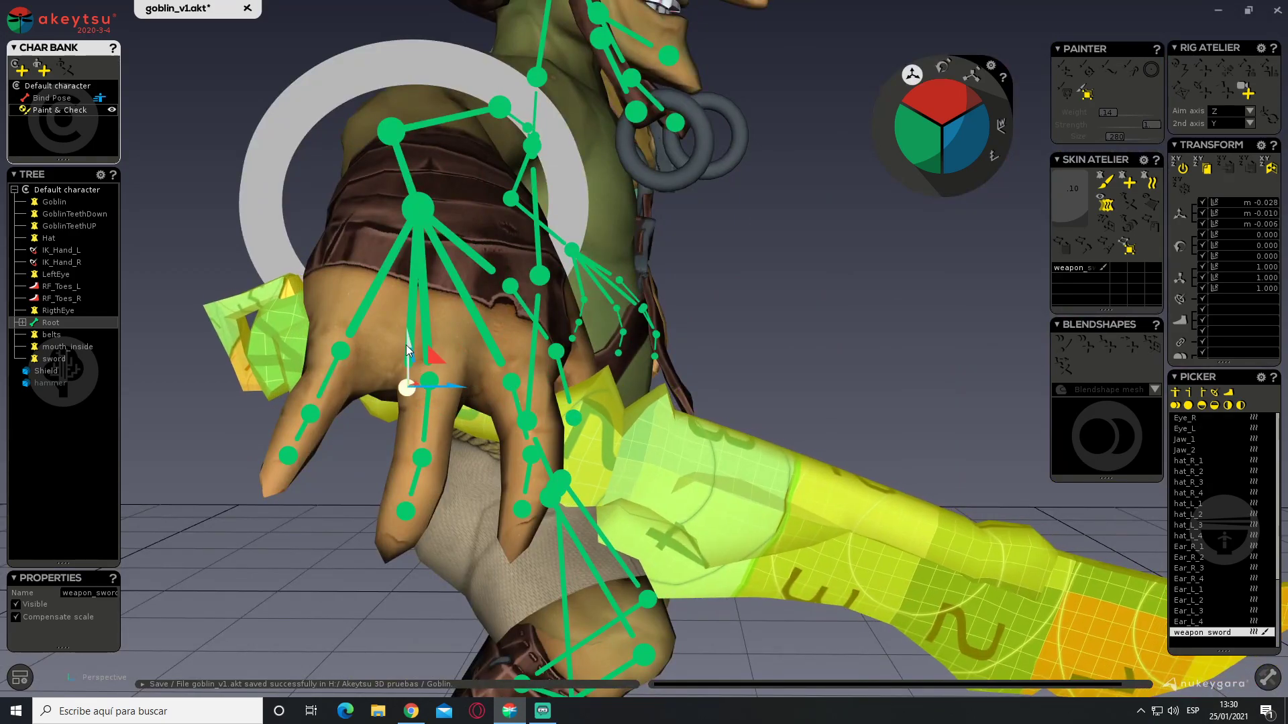
left_click_drag(411, 354, 409, 334)
Rotate the weapon_sword joint and reposition it against the goblin's right palm
middle_click_drag(585, 348, 789, 438)
key("e")
left_click_drag(385, 384, 369, 368)
key("w")
middle_click_drag(487, 336, 167, 312)
left_click_drag(449, 361, 442, 365)
middle_click_drag(443, 365, 646, 409)
Hide the skeleton and rotate the weapon_sword joint to about -4.9° and 3.5° on its first two axes
key("h")
middle_click_drag(535, 467, 276, 423)
left_click_drag(322, 343, 503, 443, "alt")
key("e")
left_click_drag(433, 247, 388, 213)
key("w")
mouse_move(472, 408)
left_mouse_down("alt")
mouse_move(440, 376)
mouse_move(443, 403)
mouse_move(417, 431)
mouse_move(302, 426)
mouse_move(264, 304)
mouse_move(447, 410)
left_mouse_up("alt")
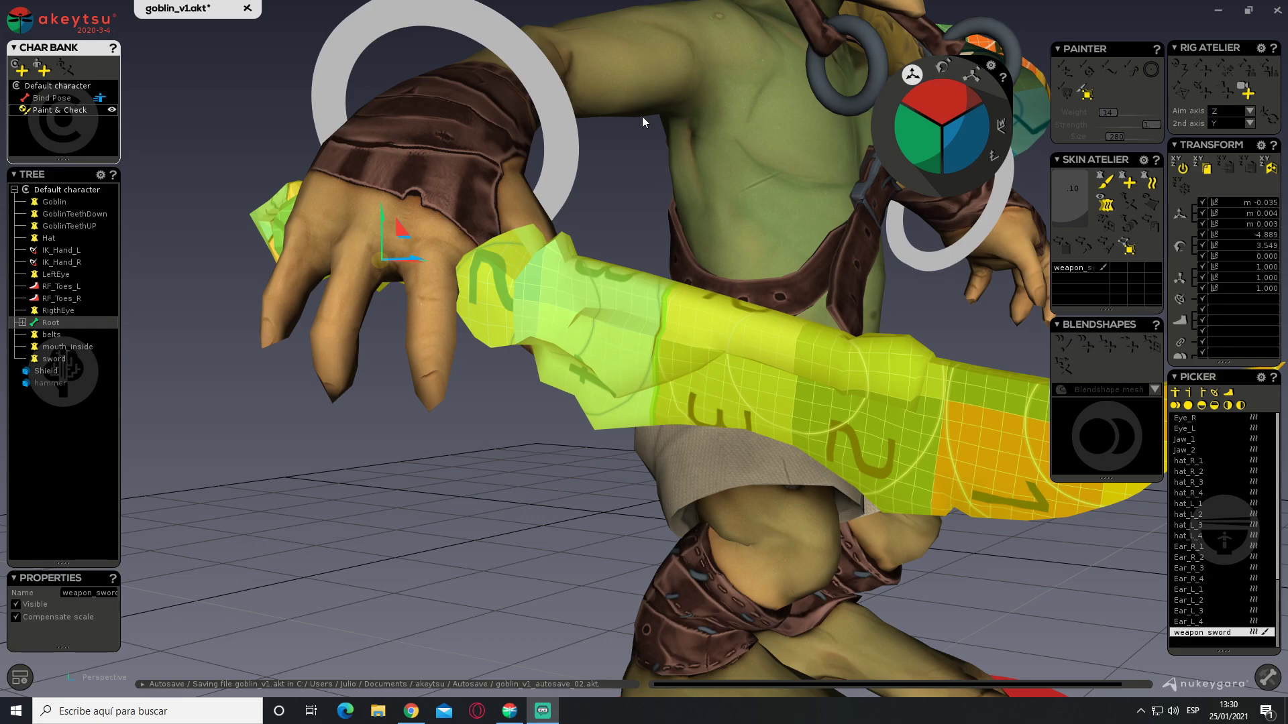
Show the skeleton and select the proximal, intermediate and distal joints of the right index, middle and ring fingers
left_click_drag(394, 368, 460, 291, "alt")
left_click(461, 297)
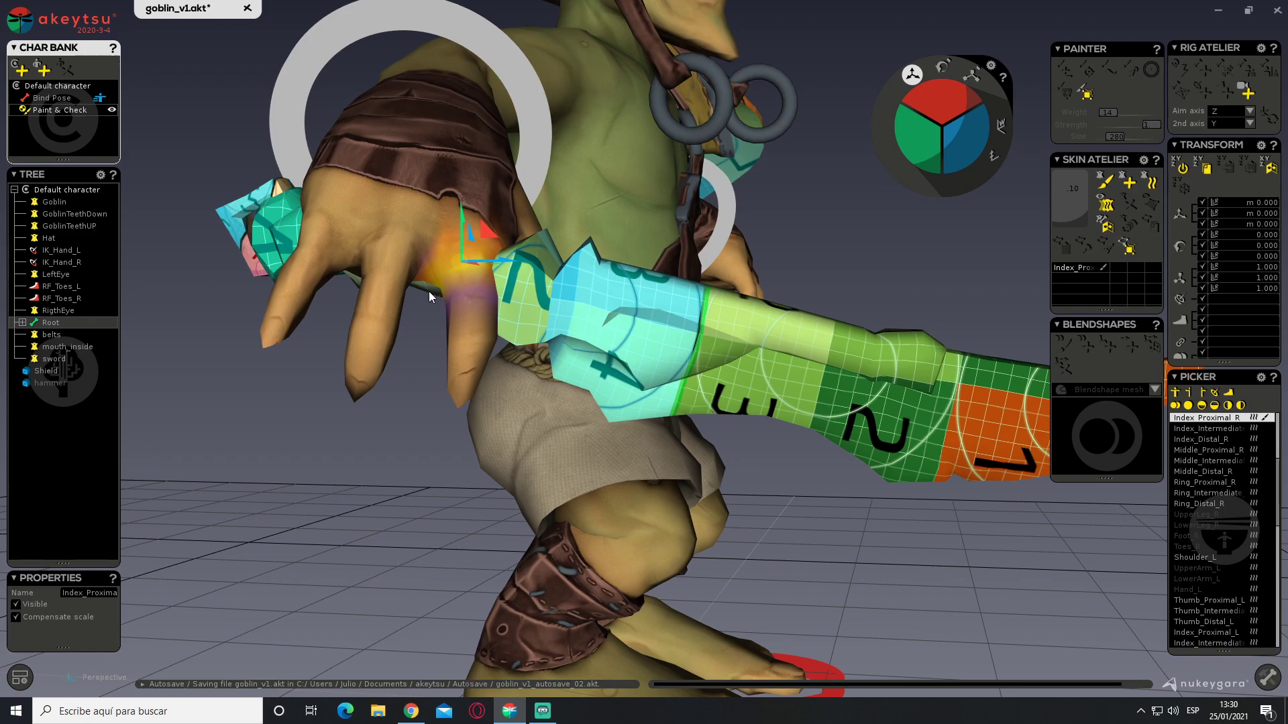
left_click(476, 355)
left_click(481, 293)
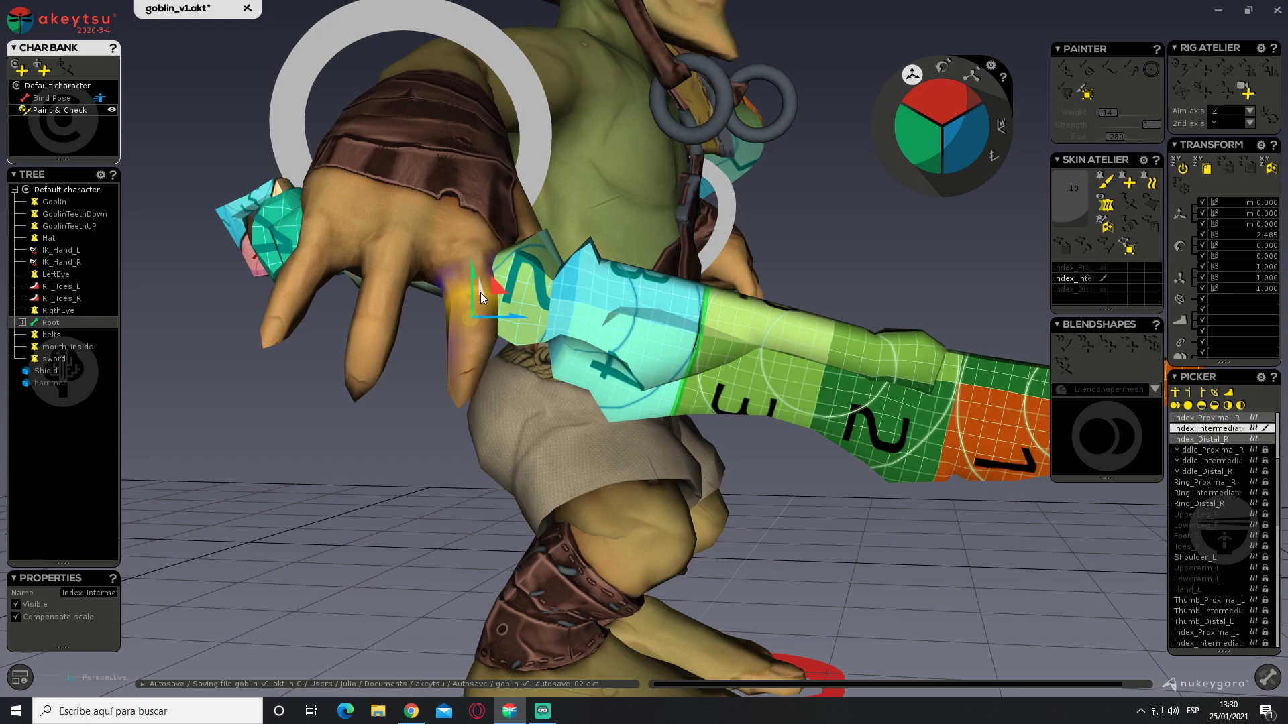
left_click(466, 391)
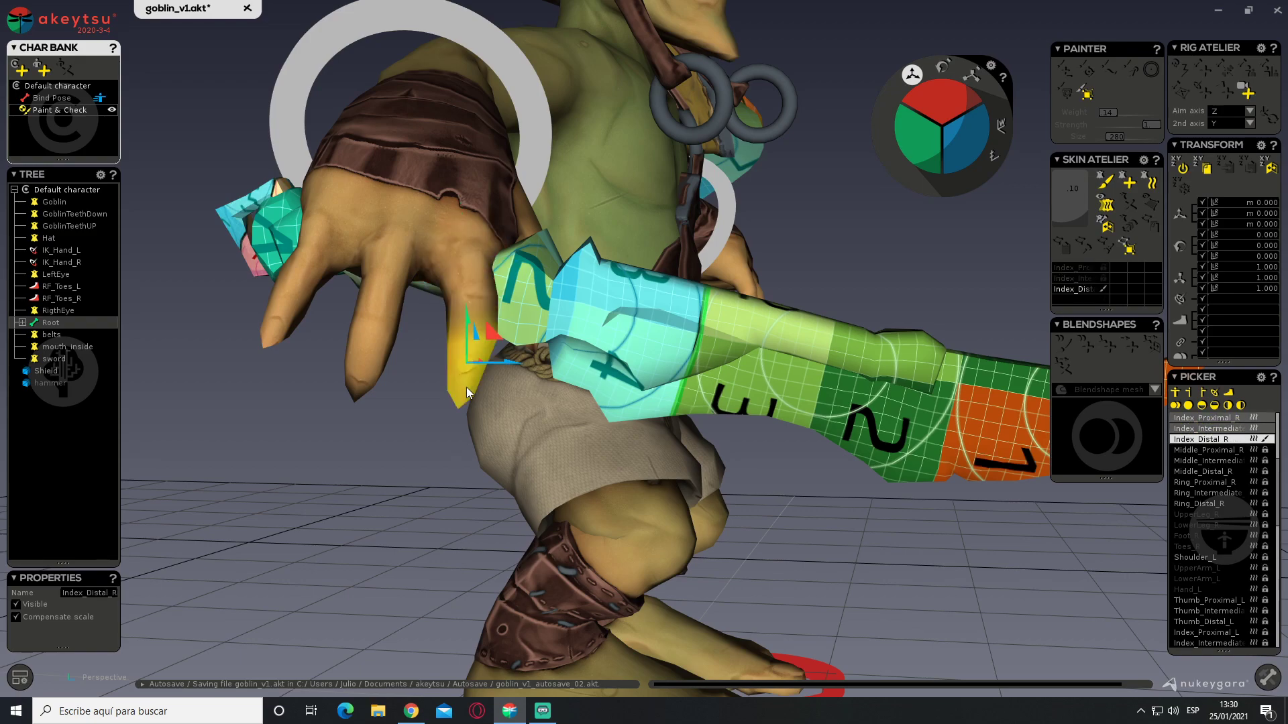
key("j")
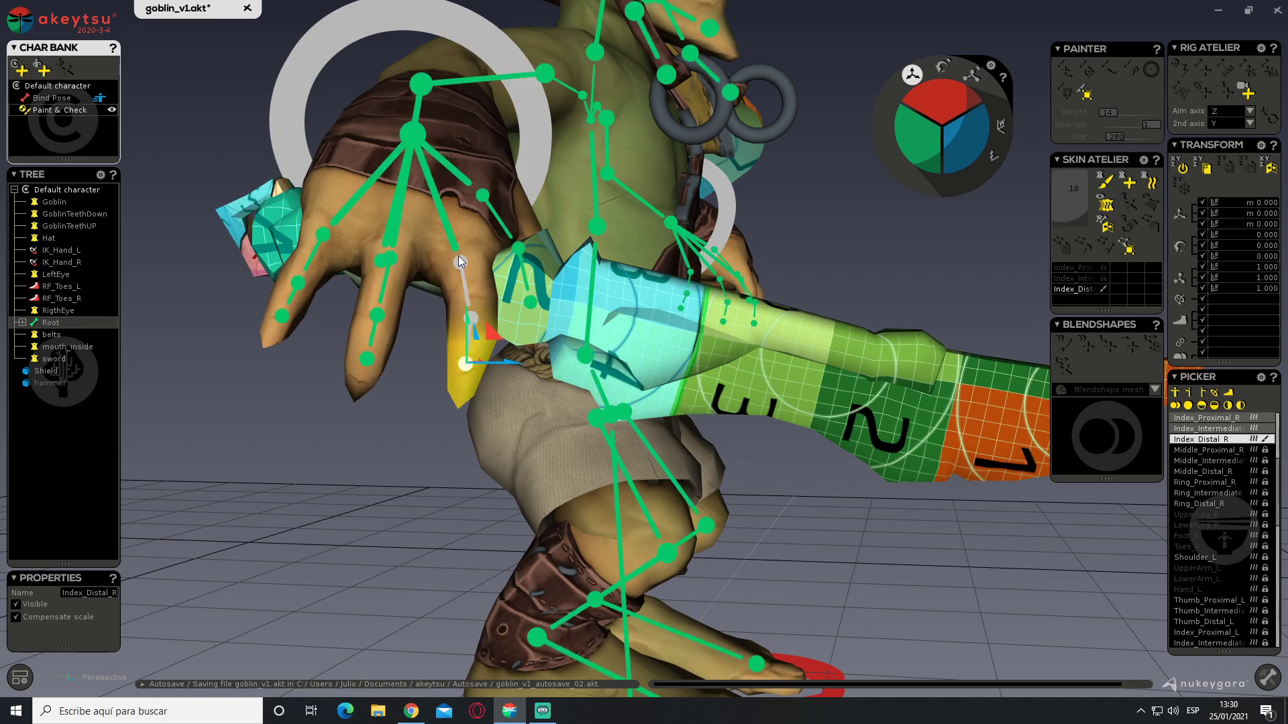
left_click(384, 305)
left_click(370, 361)
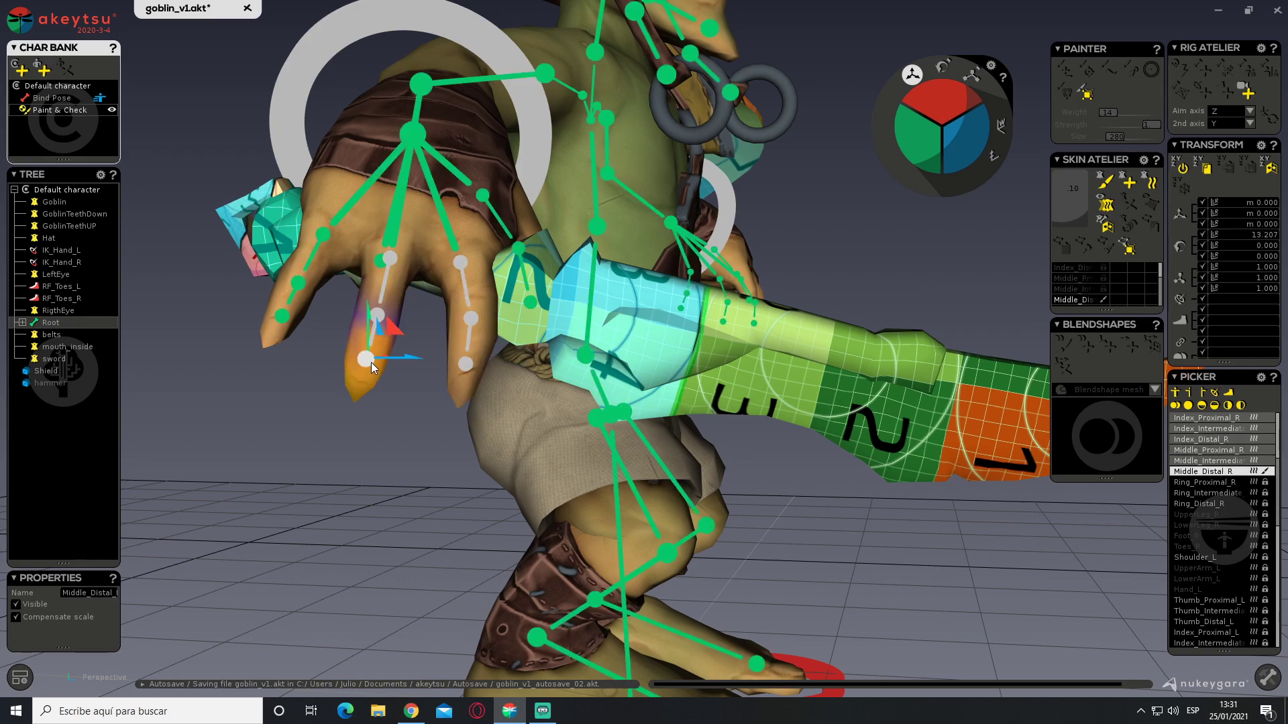
left_click(292, 292)
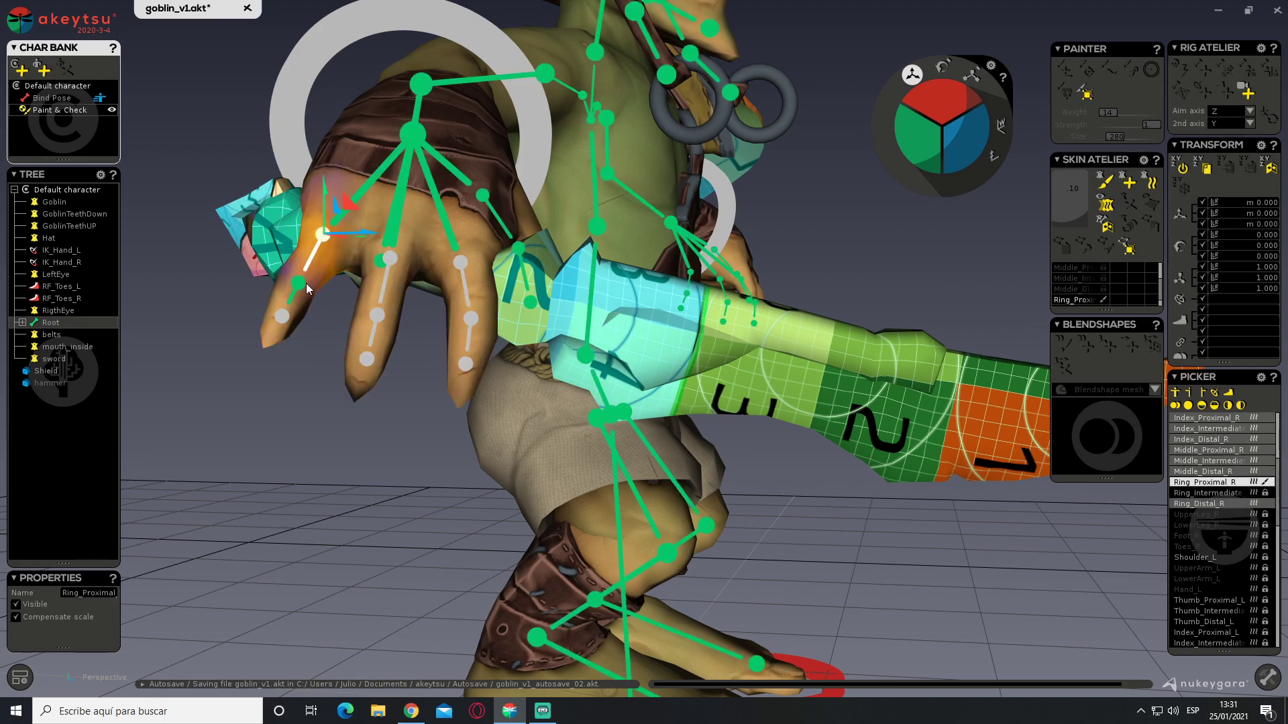
left_click(312, 262)
Curl the selected right fingers around the sword's grip and rotate Thumb_Intermediate_R to about 30°
key("e")
left_click_drag(283, 256, 296, 215)
left_click_drag(405, 340, 556, 336, "alt")
left_click_drag(345, 283, 42, 325)
left_click(314, 239)
left_click_drag(418, 278, 745, 389, "alt")
Select Hand_R and rotate it to about -10.8° to test the sword following the right hand
scroll(613, 350, "down", 6)
middle_click_drag(546, 309, 586, 434, "alt")
left_click_drag(590, 400, 691, 380, "alt")
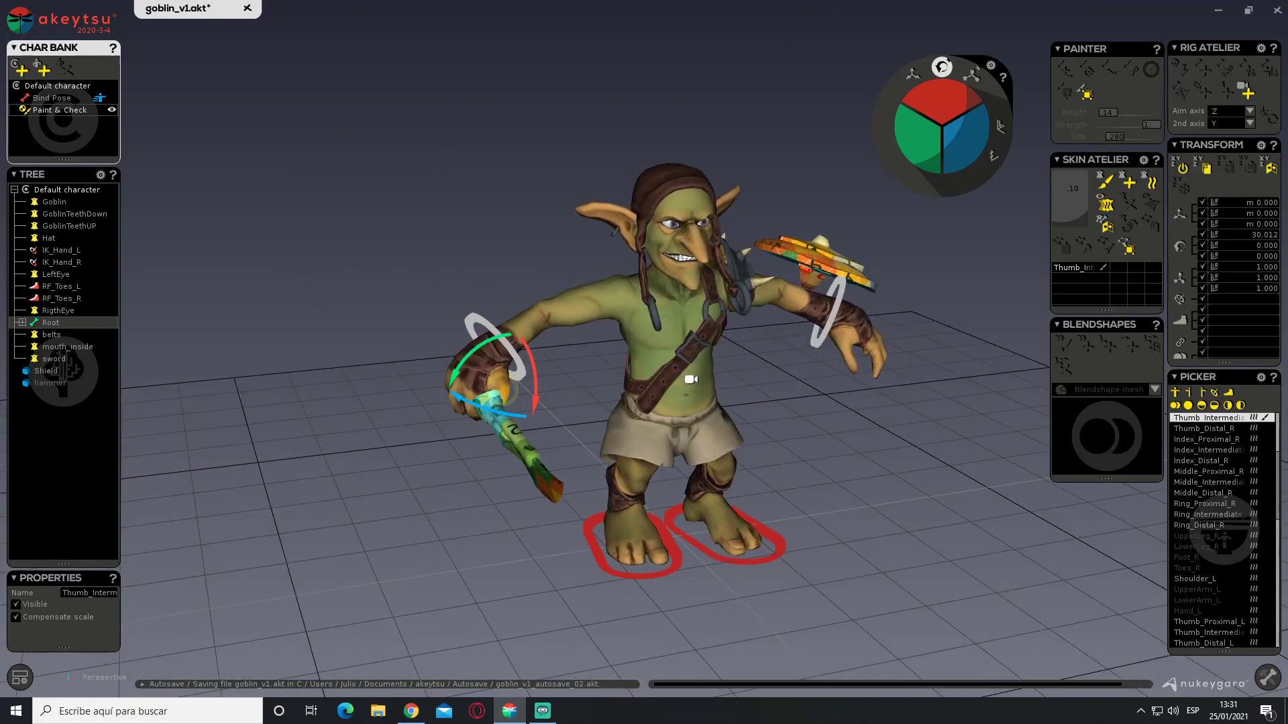
middle_click_drag(691, 380, 484, 358, "alt")
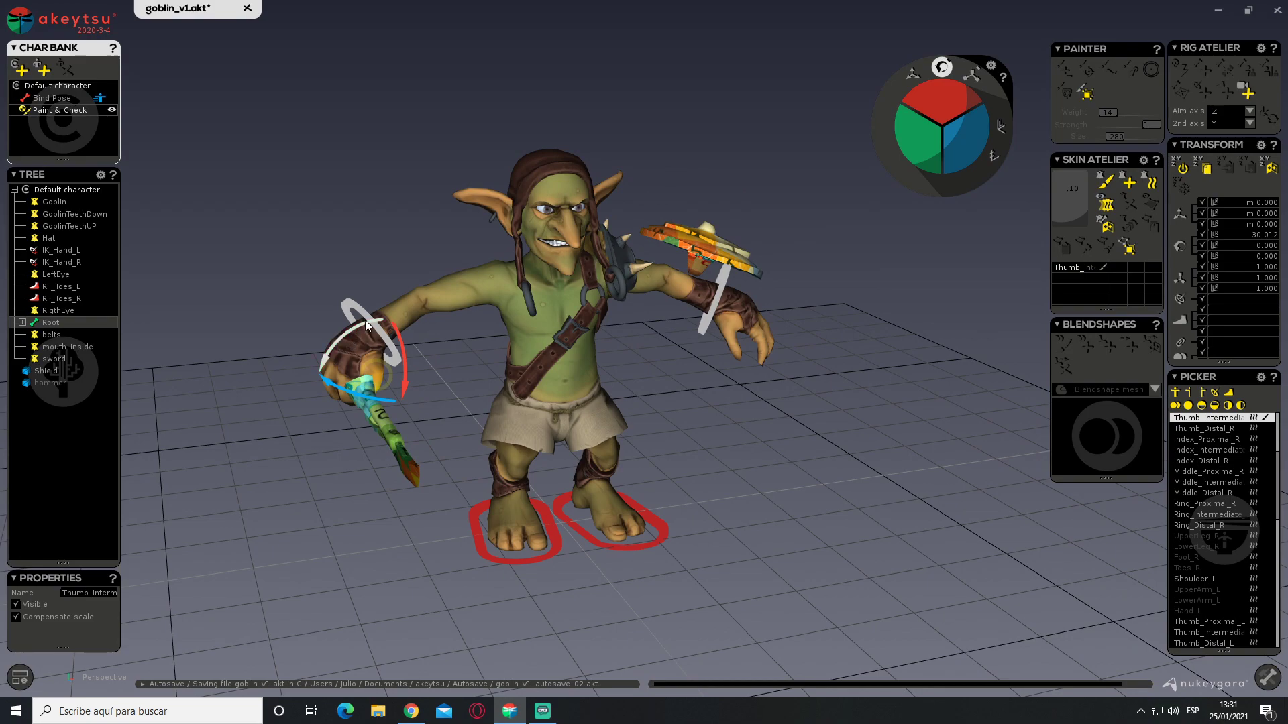
left_click(365, 348)
left_click(319, 320)
left_click_drag(322, 309, 325, 332)
left_click_drag(362, 349, 559, 310, "alt")
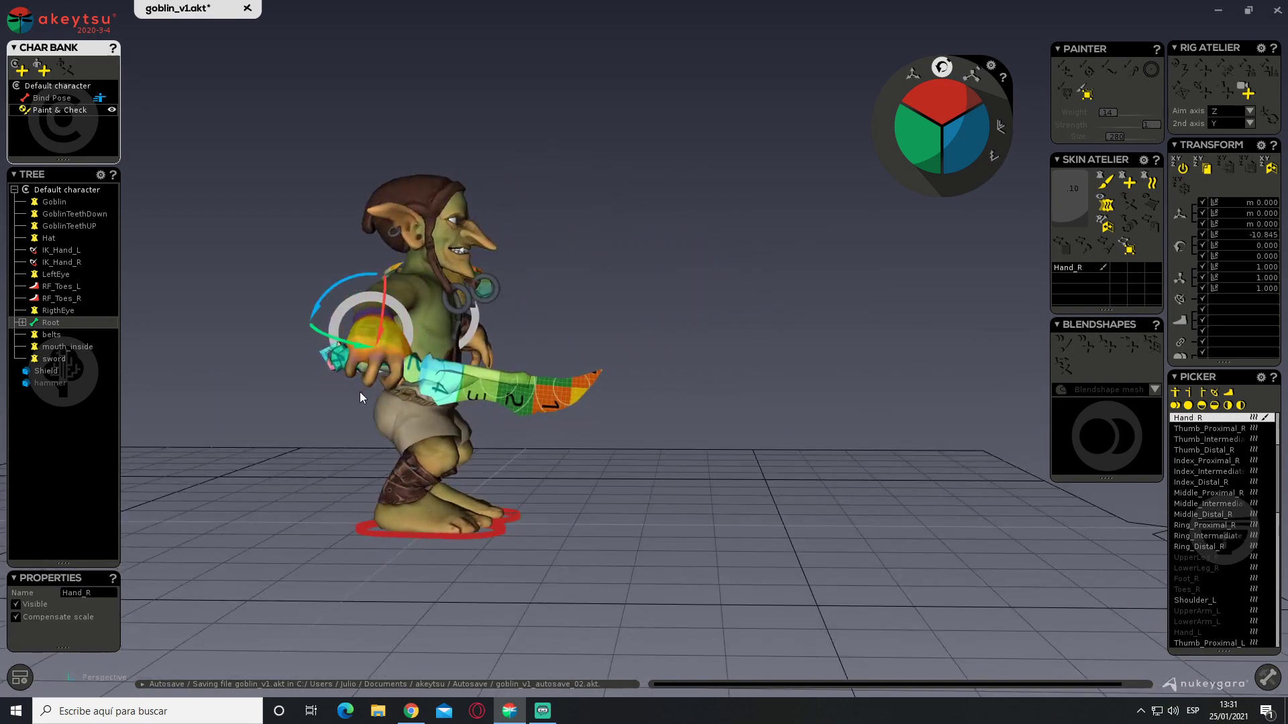
Rotate the weapon_sword joint to about -8.4°, -0.2° and -37.5° to swing the sword in the hand
scroll(401, 380, "up", 3)
left_click(514, 403)
left_click_drag(361, 438, 560, 251, "alt")
left_click_drag(428, 396, 368, 379)
left_click_drag(370, 381, 483, 355, "alt")
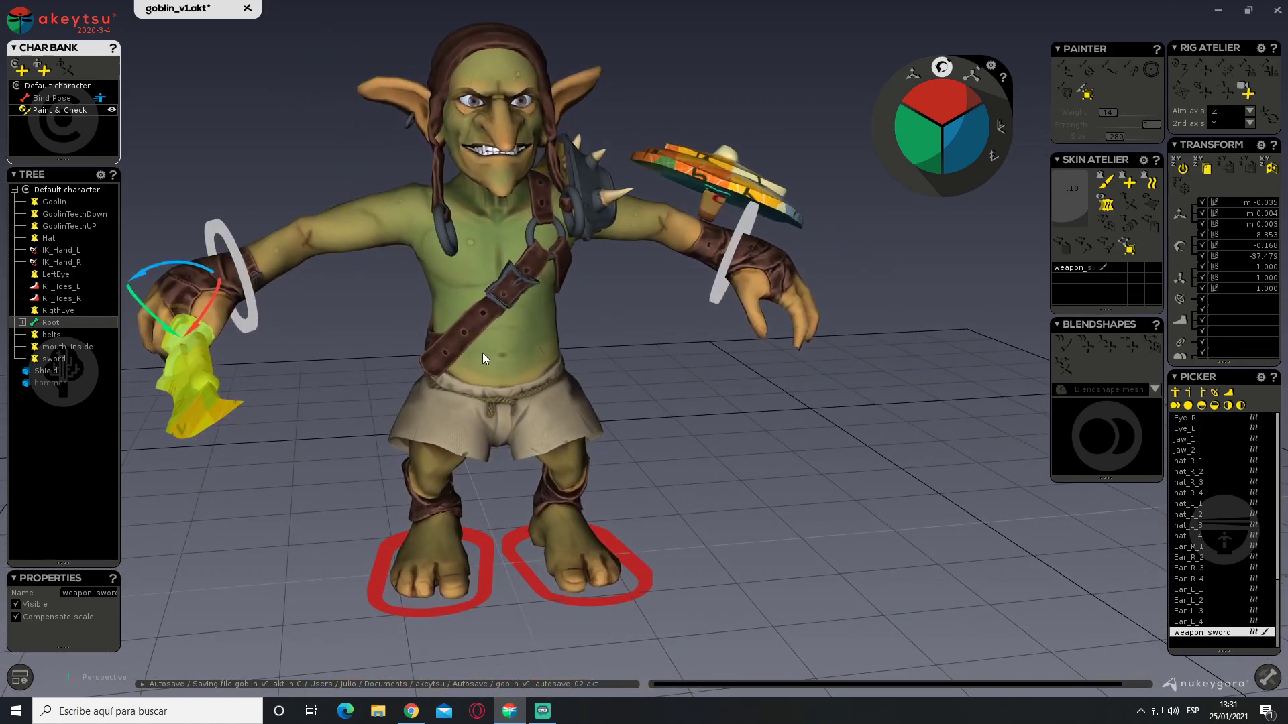
Rotate Jaw_1 to about -18.9° and return the character to Bind Pose
left_click(502, 175)
left_click_drag(501, 175, 677, 220, "alt")
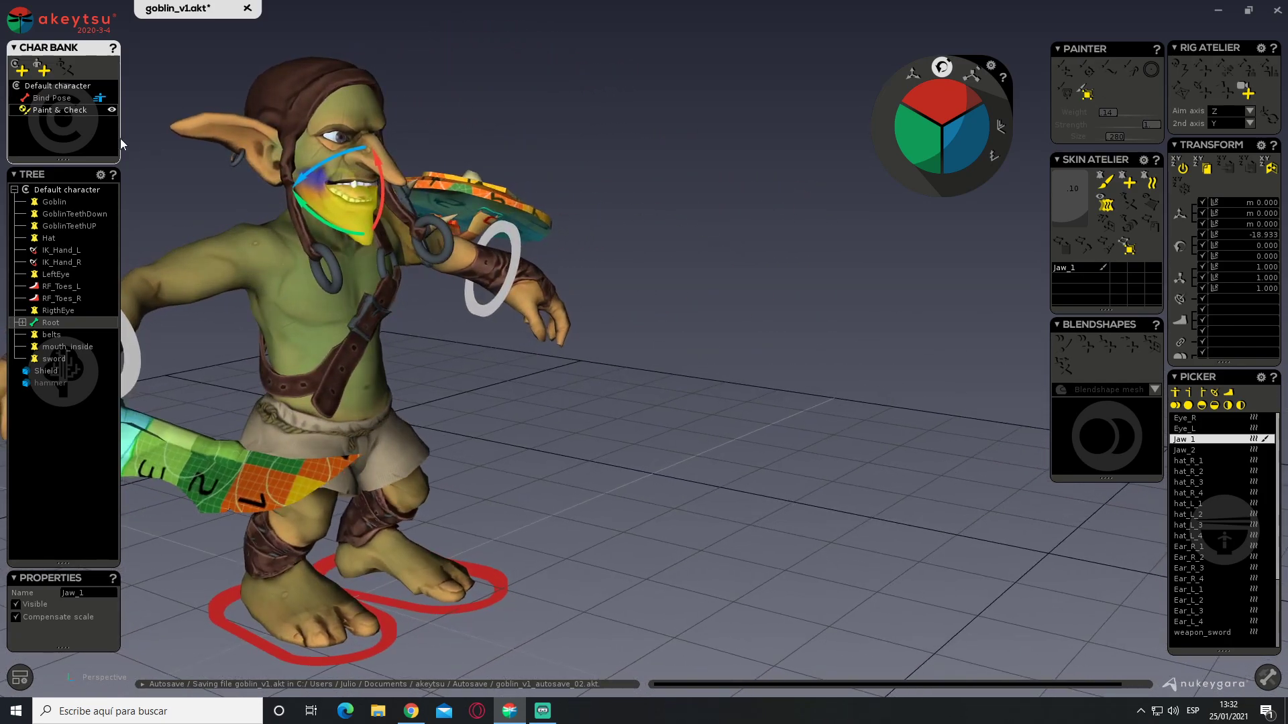
left_click(62, 100)
left_click_drag(649, 179, 679, 175, "alt")
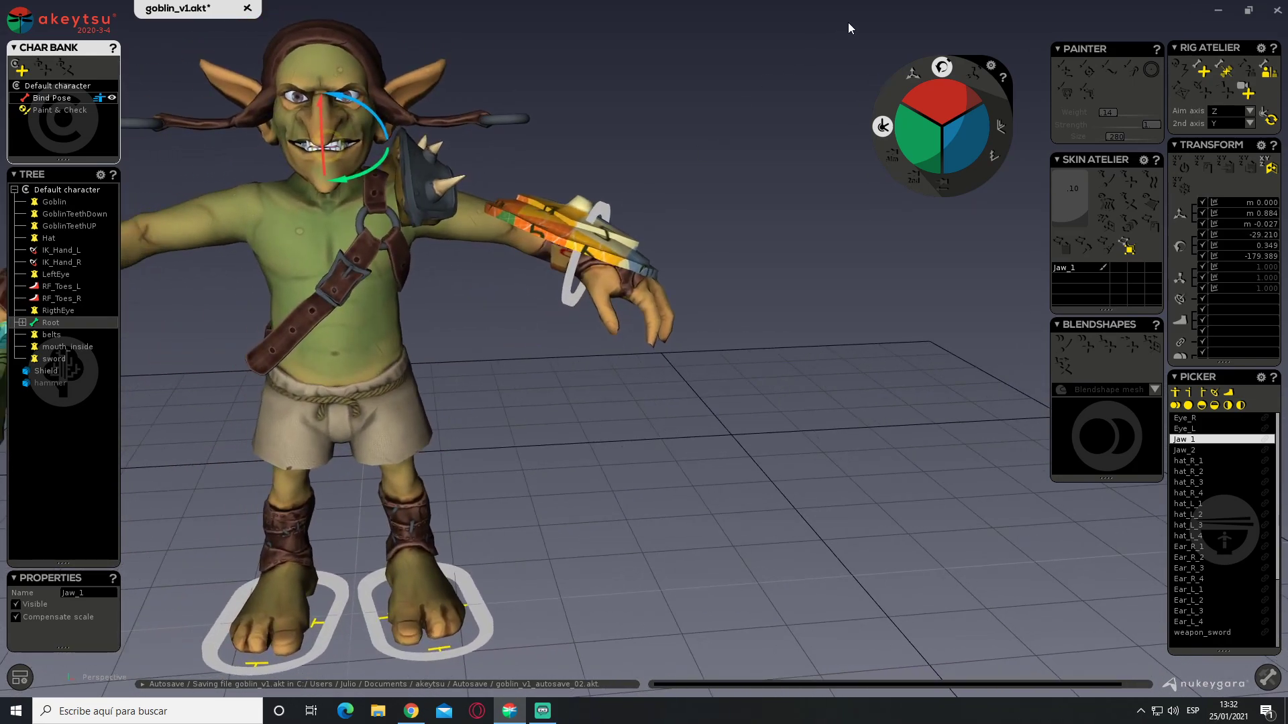
Display the skeleton and examine the left forearm joints in relation to the shield and its arm strap
key("alt+Tab")
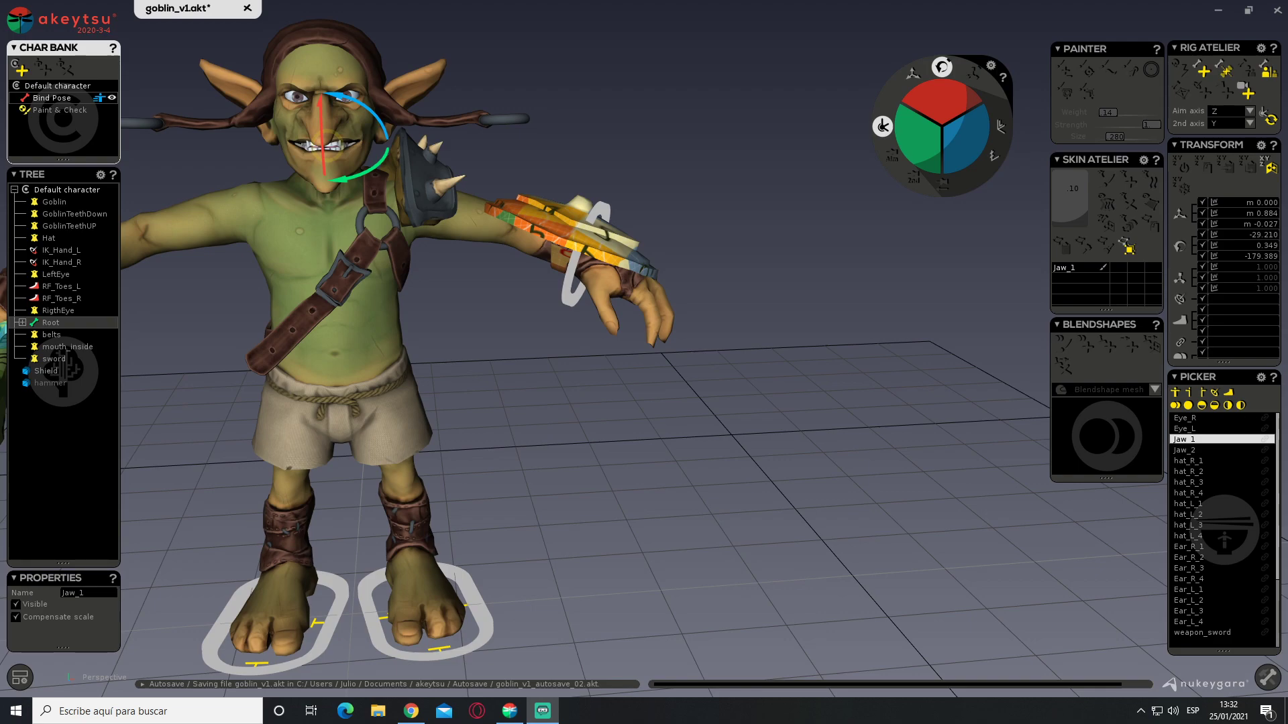
left_click_drag(610, 276, 579, 282, "alt")
middle_click_drag(579, 281, 624, 339)
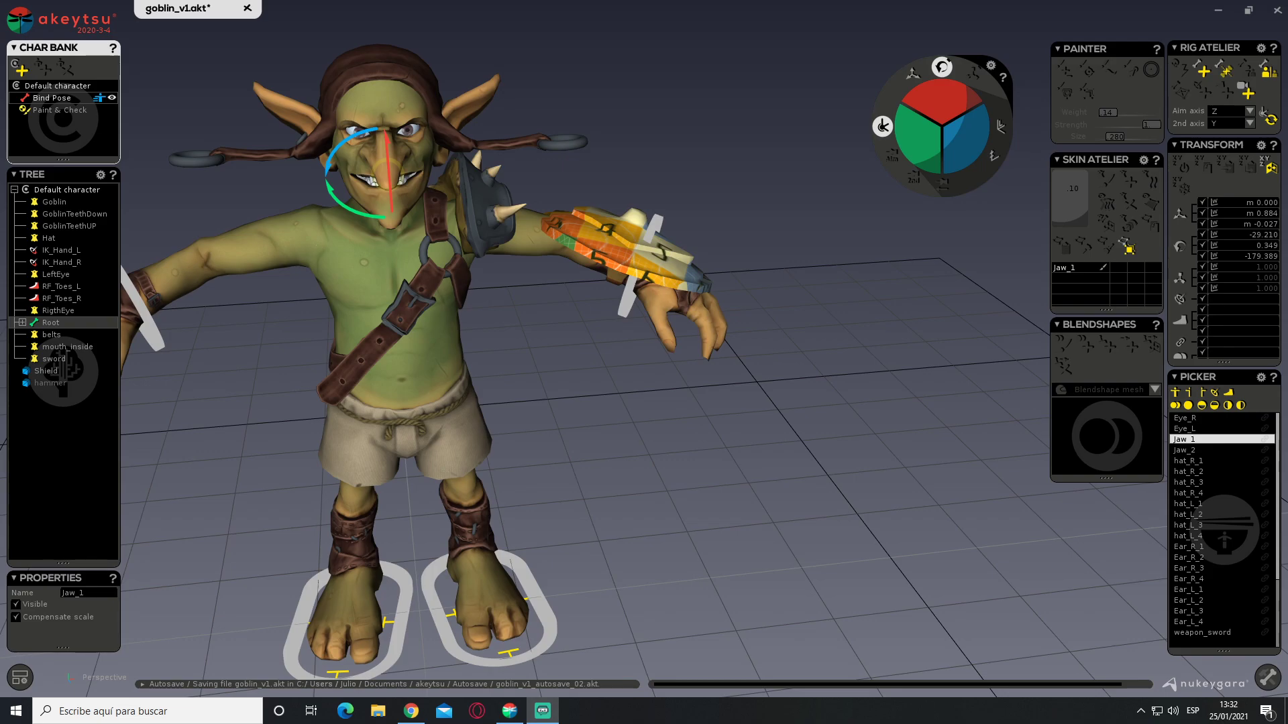
left_click_drag(831, 268, 620, 335, "alt")
middle_click_drag(621, 335, 603, 418, "alt")
right_click_drag(604, 417, 703, 414, "alt")
key("x")
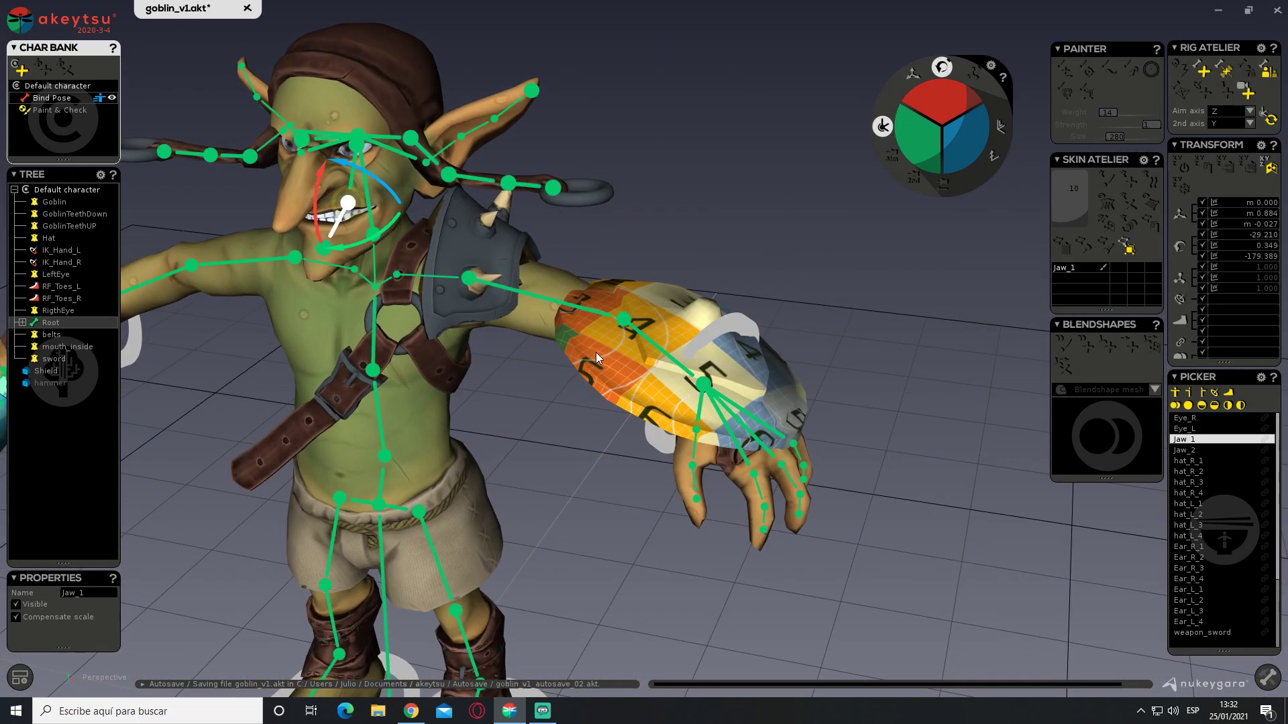
middle_click_drag(704, 415, 533, 295, "alt")
left_click_drag(533, 295, 557, 271, "alt")
middle_click_drag(557, 272, 567, 315, "alt")
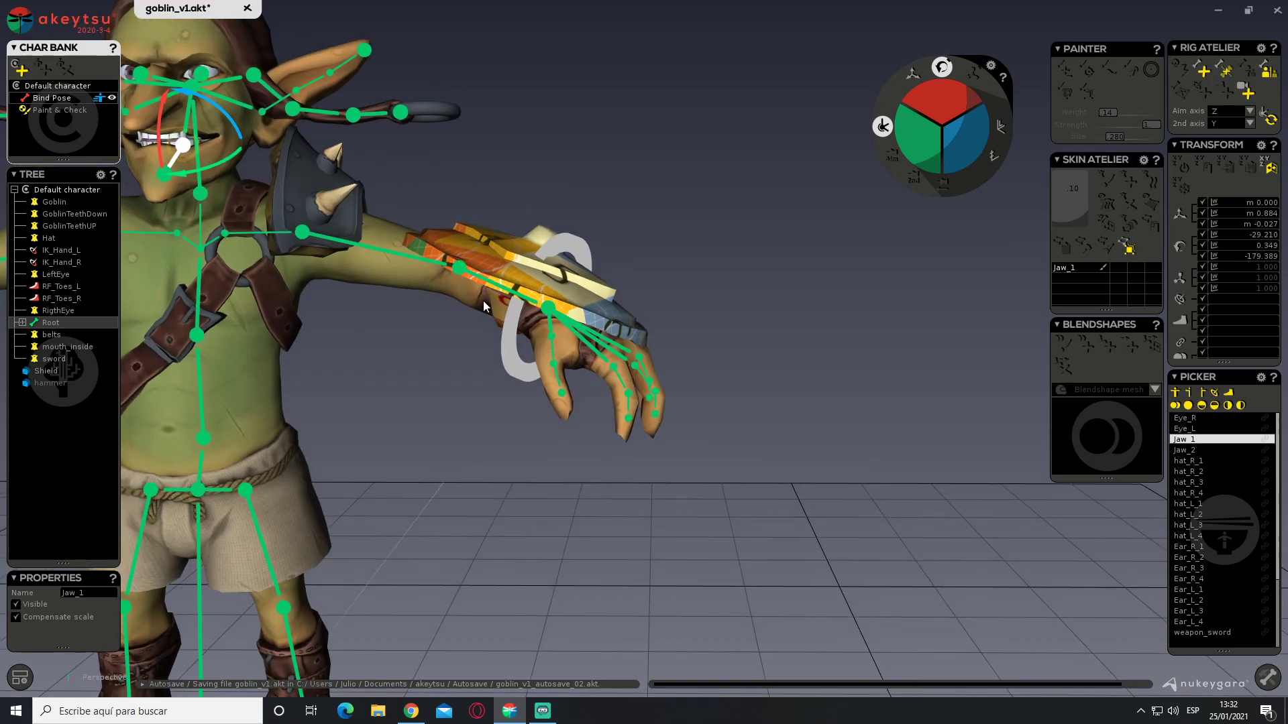
right_click_drag(567, 316, 658, 328, "alt")
middle_click_drag(658, 328, 570, 288, "alt")
left_click_drag(570, 289, 577, 294, "alt")
right_click_drag(577, 293, 625, 328)
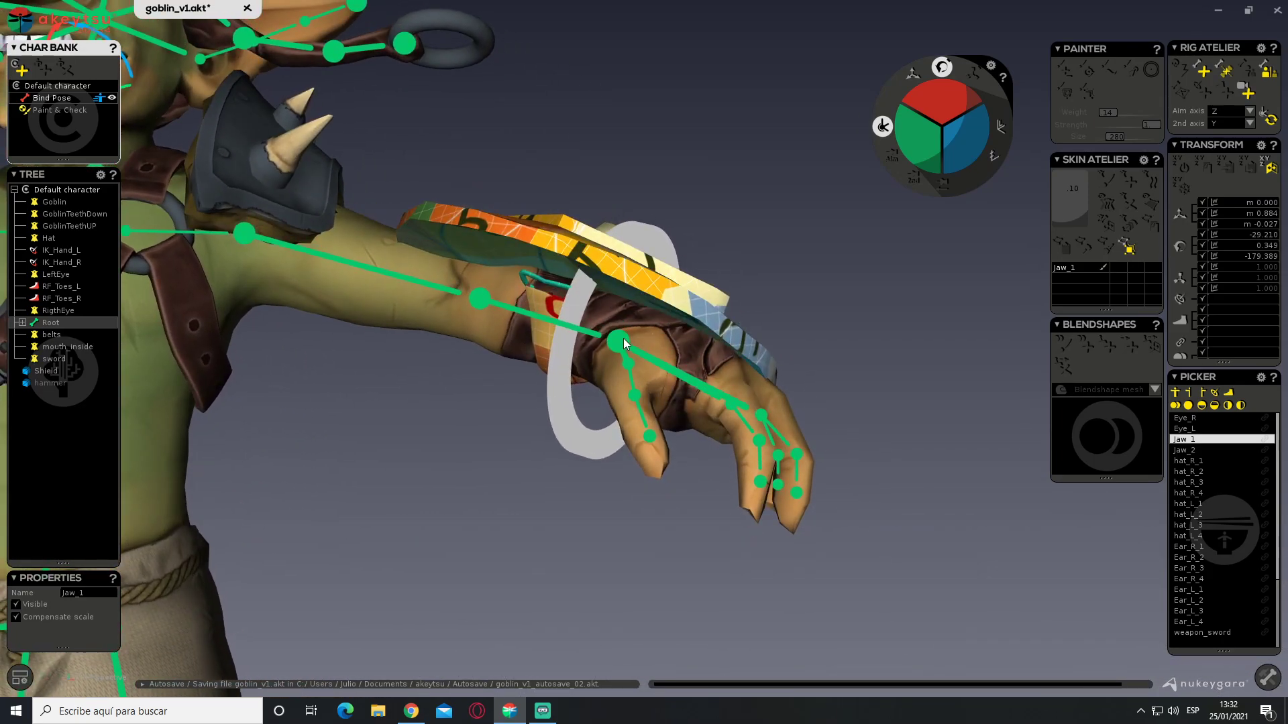
Add a new joint as a child of LowerArm_L near the shield
left_click(479, 300)
right_click_drag(478, 301, 720, 350)
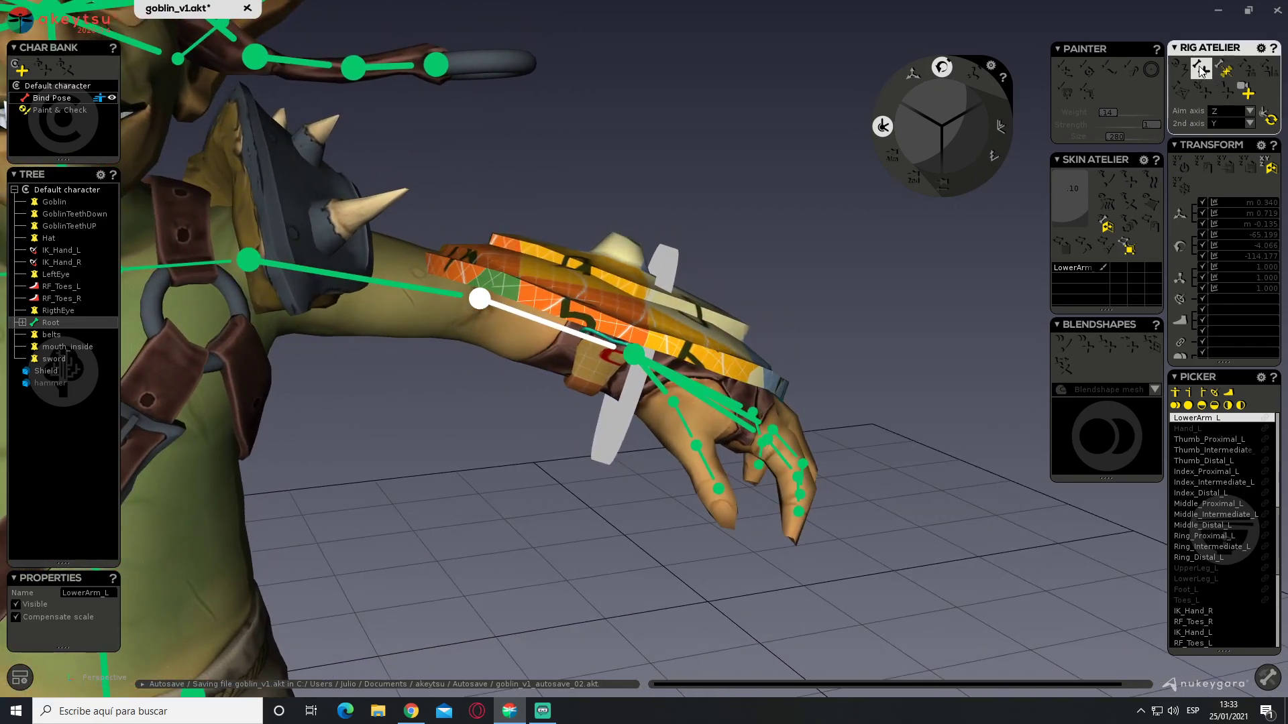
left_click(631, 324)
right_click_drag(631, 324, 730, 287)
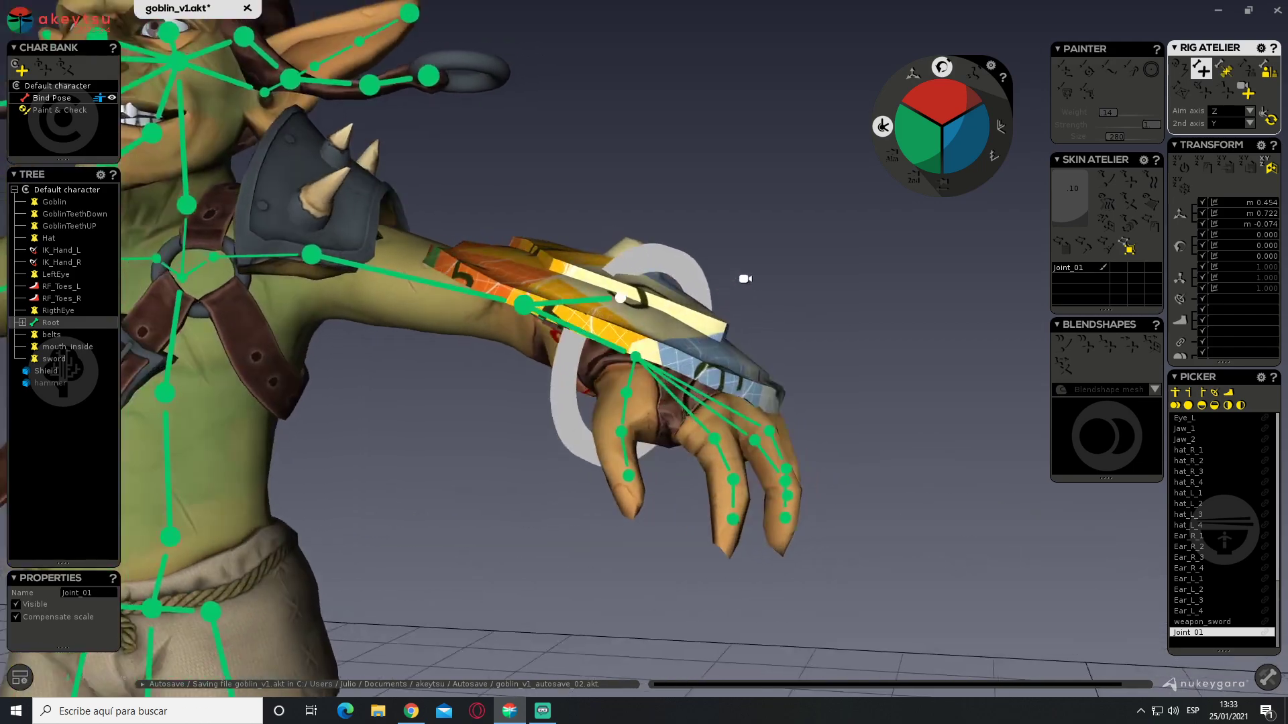
Move the new joint onto the shield's arm strap, to about 0.430, 0.680 and -0.091 m
right_click_drag(1013, 210, 808, 335)
left_click_drag(623, 248, 624, 276)
right_click_drag(735, 315, 764, 278)
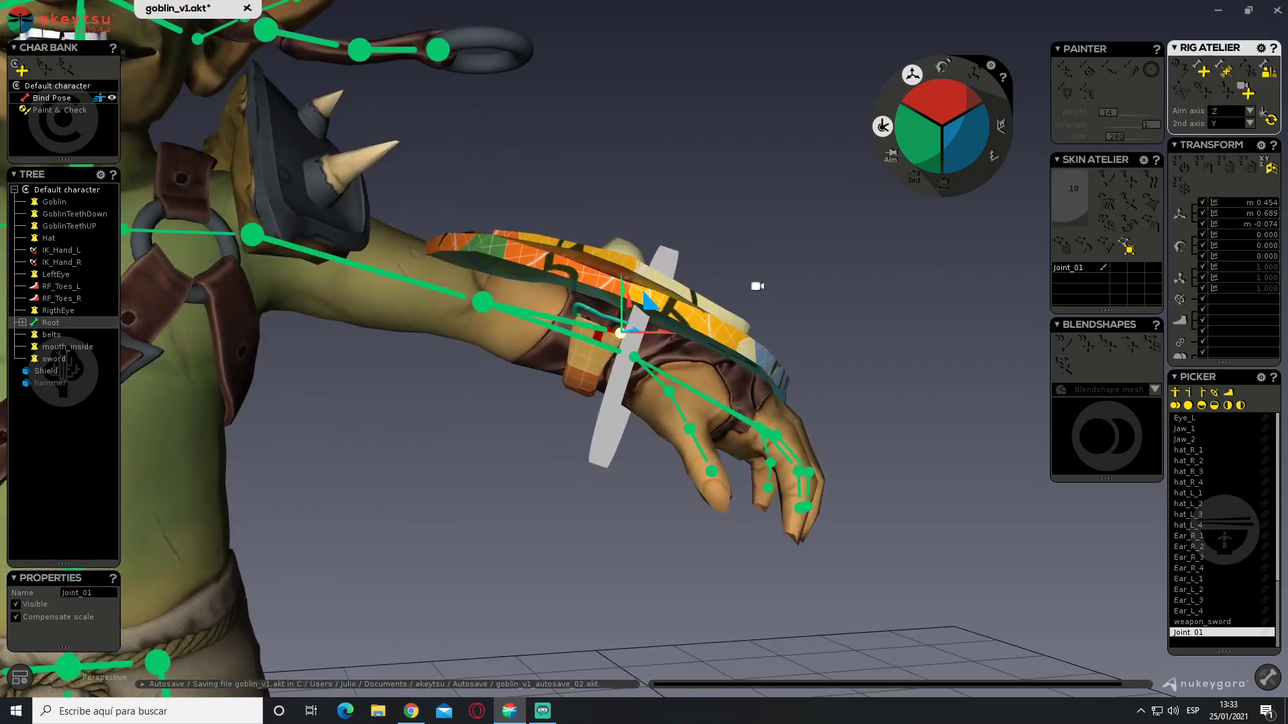
left_click_drag(669, 338, 645, 336)
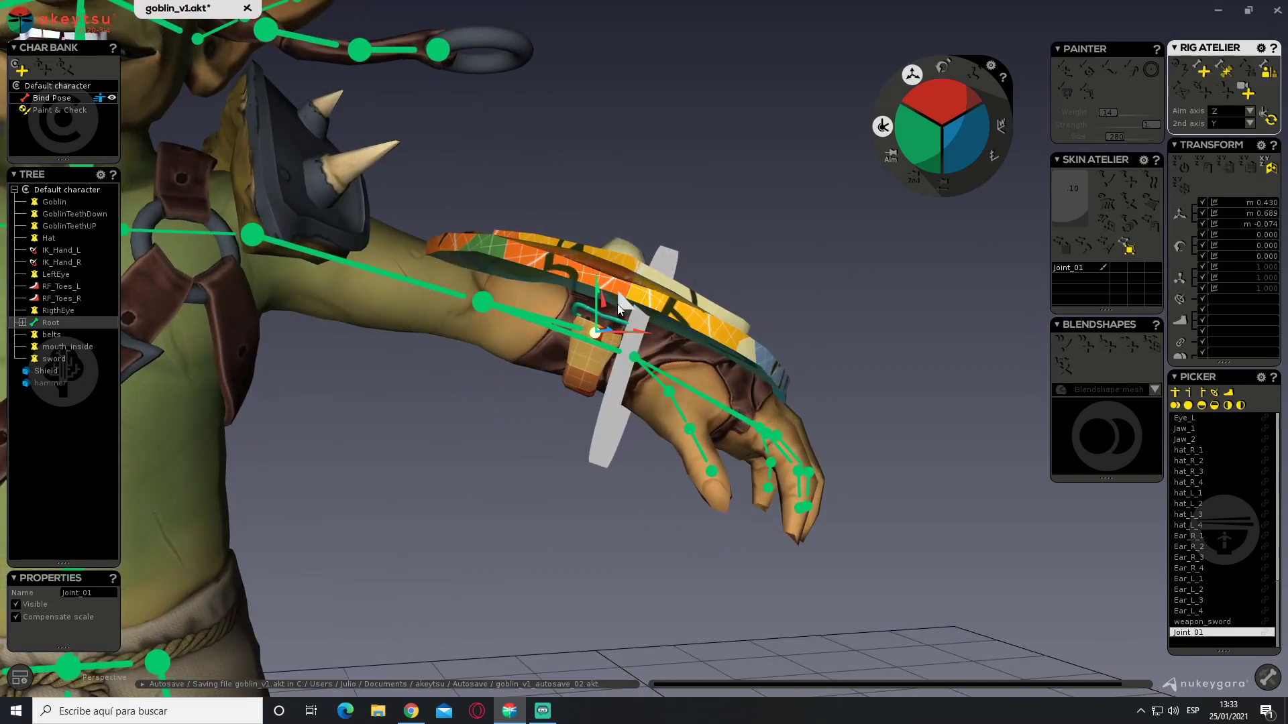
left_click_drag(596, 293, 598, 305)
right_click_drag(694, 269, 749, 99)
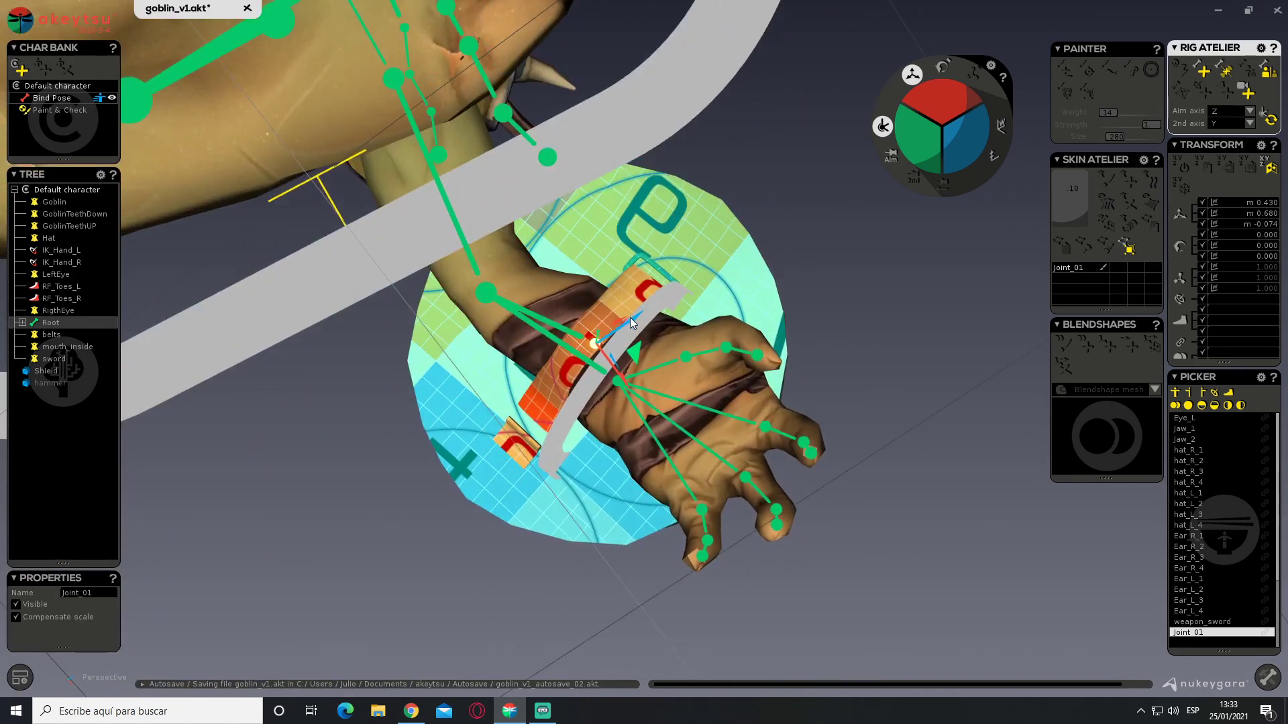
right_click_drag(630, 323, 616, 328)
left_click_drag(626, 324, 613, 331)
right_click_drag(613, 332, 543, 419)
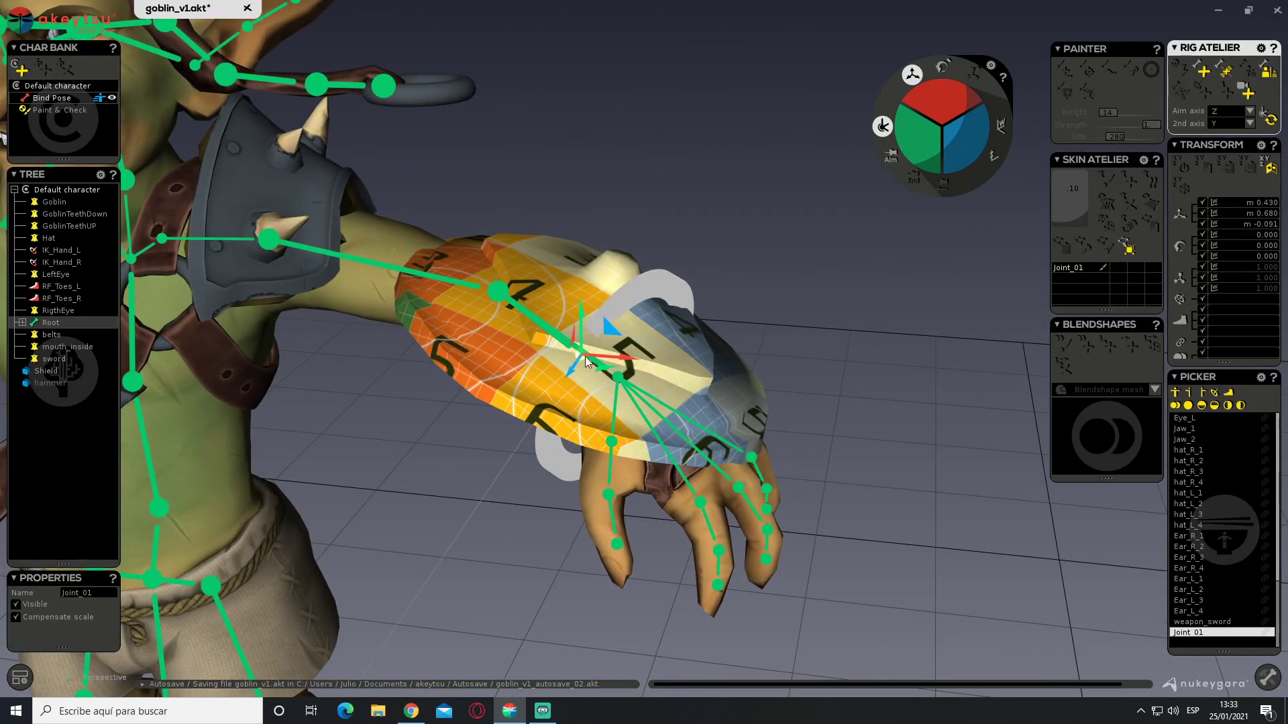
Turn on the joints' local axes display and rotate the new shield joint about its Y axis to about -20.3°
scroll(579, 340, "up", 1)
left_click(26, 676)
left_click(88, 546)
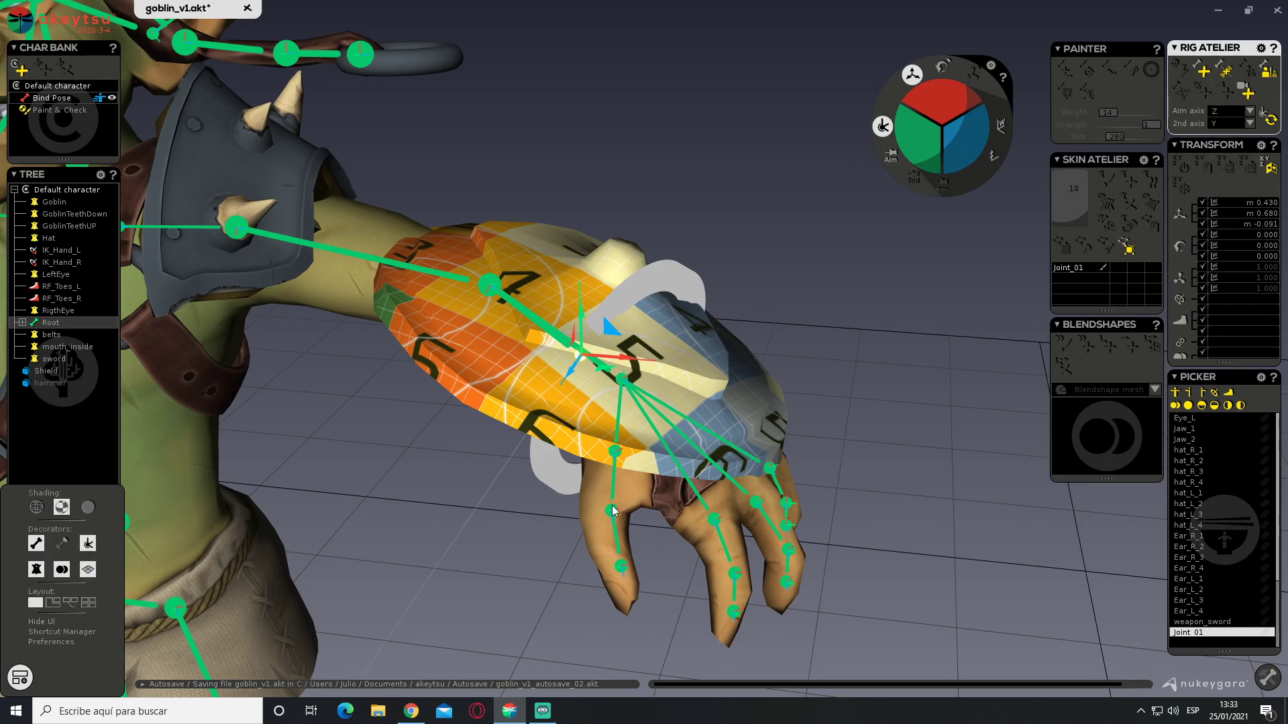
scroll(594, 476, "up", 6)
mouse_move(615, 416)
right_mouse_down()
mouse_move(644, 300)
mouse_move(499, 350)
right_mouse_up()
key("e")
right_click_drag(626, 368, 661, 474)
left_click_drag(580, 399, 553, 404)
right_click_drag(552, 405, 760, 319)
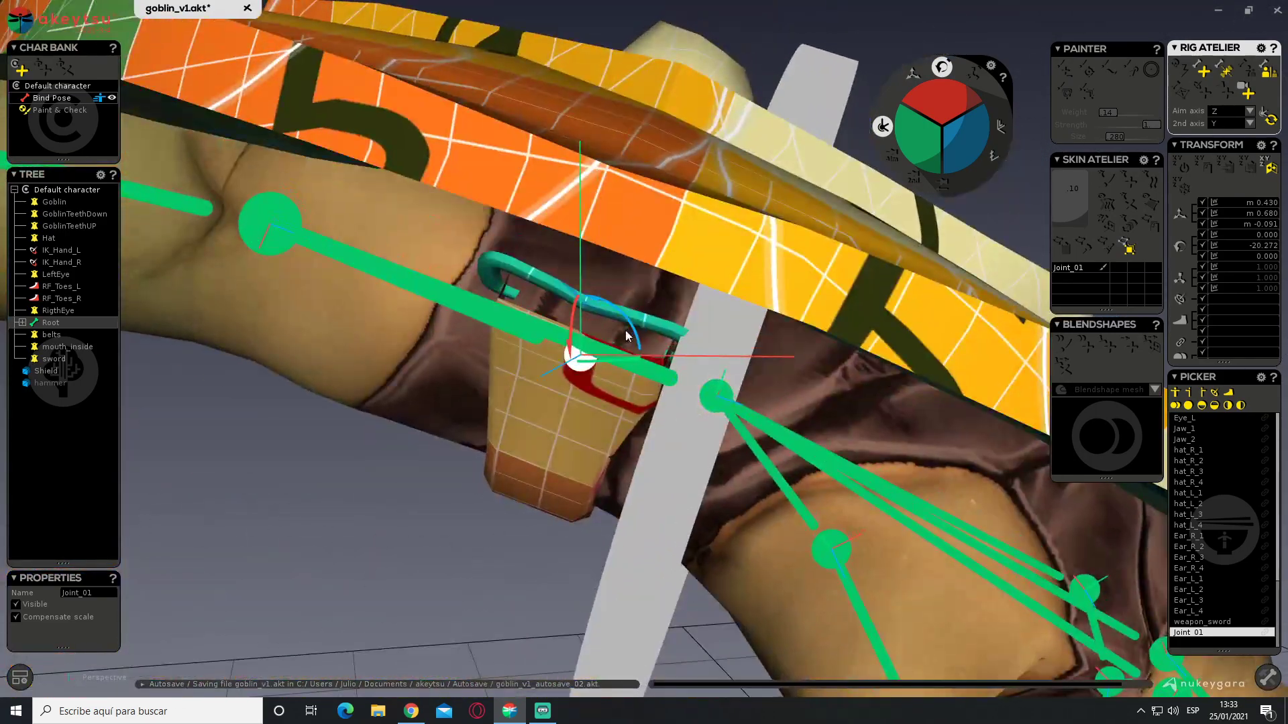
Rotate the shield joint to about 8.3°, -22.0° and -24.4° so its axes follow the arm strap
left_click_drag(631, 326, 640, 348)
right_click_drag(640, 348, 562, 400)
left_click_drag(562, 401, 555, 401)
right_click_drag(555, 402, 833, 320)
left_click_drag(925, 362, 614, 400, "alt")
scroll(617, 346, "down", 8)
middle_click_drag(618, 346, 641, 268, "alt")
left_click_drag(640, 269, 765, 225, "alt")
scroll(597, 262, "up", 6)
middle_click_drag(623, 196, 641, 255, "alt")
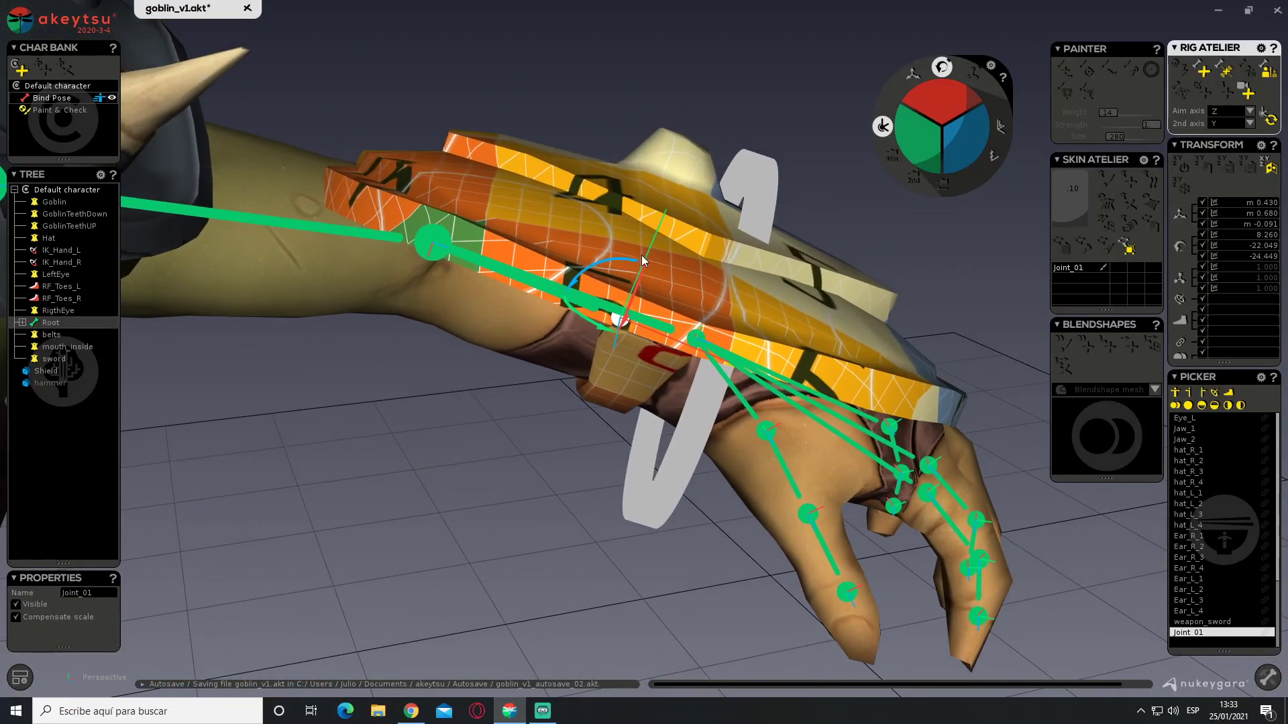
left_click_drag(635, 252, 673, 235, "alt")
Expand the full Root hierarchy in the tree and select the new shield joint to locate it under LowerArm_L
left_click(674, 303)
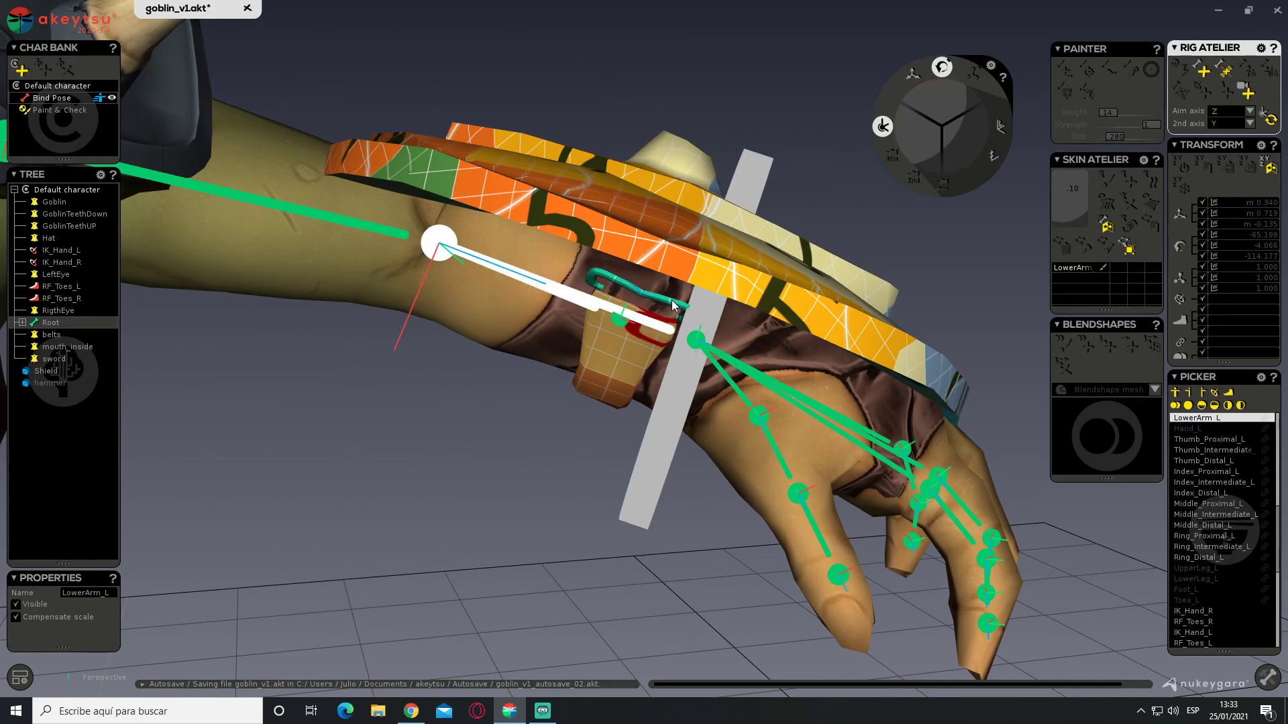
left_click(620, 323)
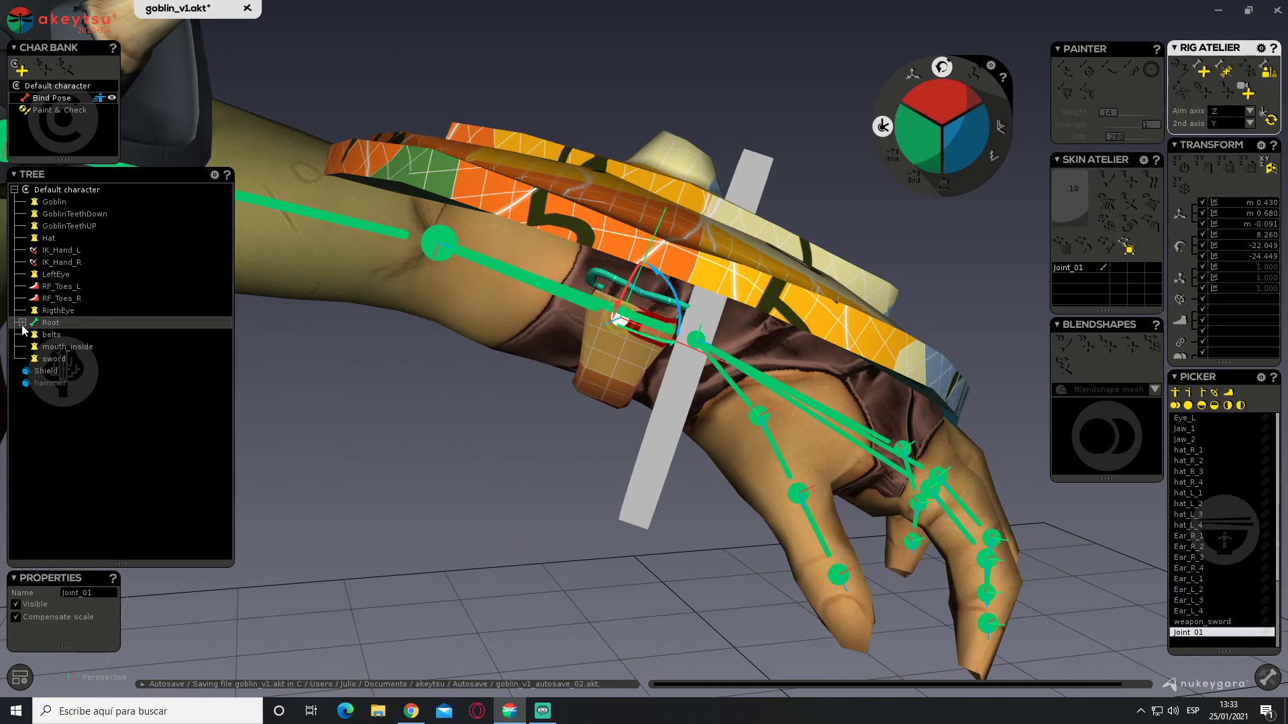
right_click(53, 325)
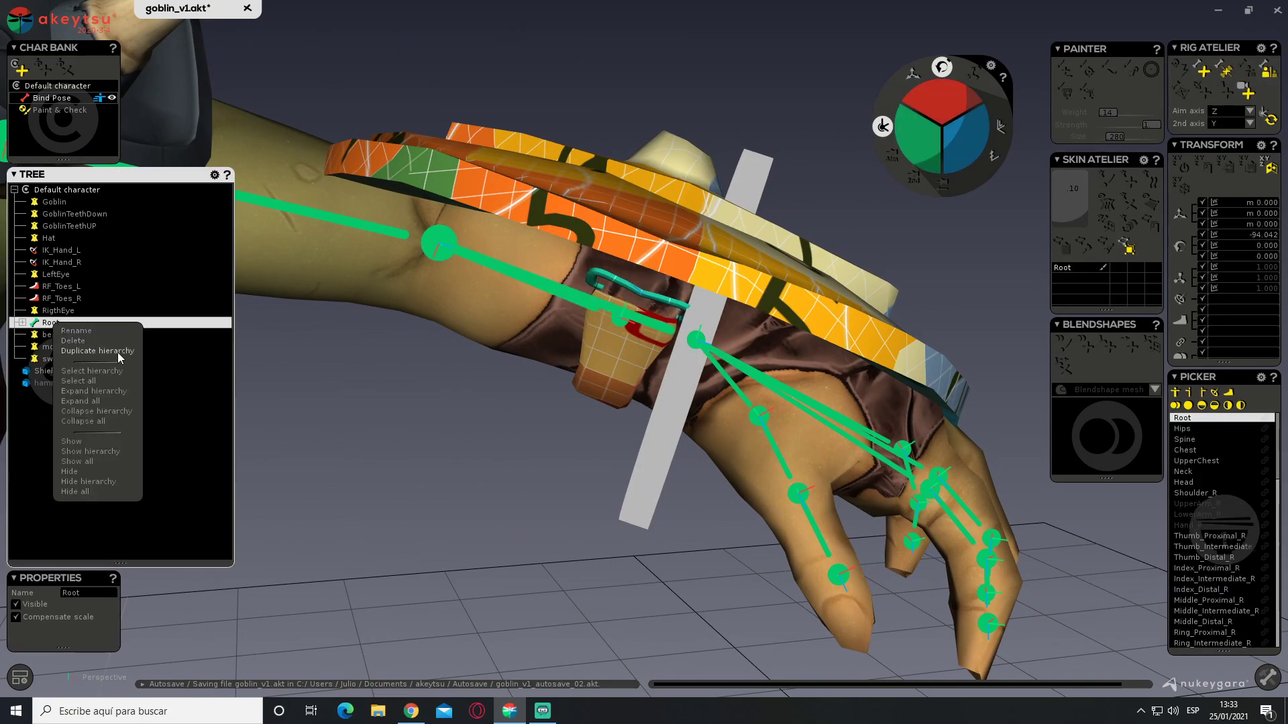
left_click(110, 394)
scroll(119, 386, "down", 5)
scroll(124, 378, "down", 6)
left_click_drag(754, 369, 725, 313, "alt")
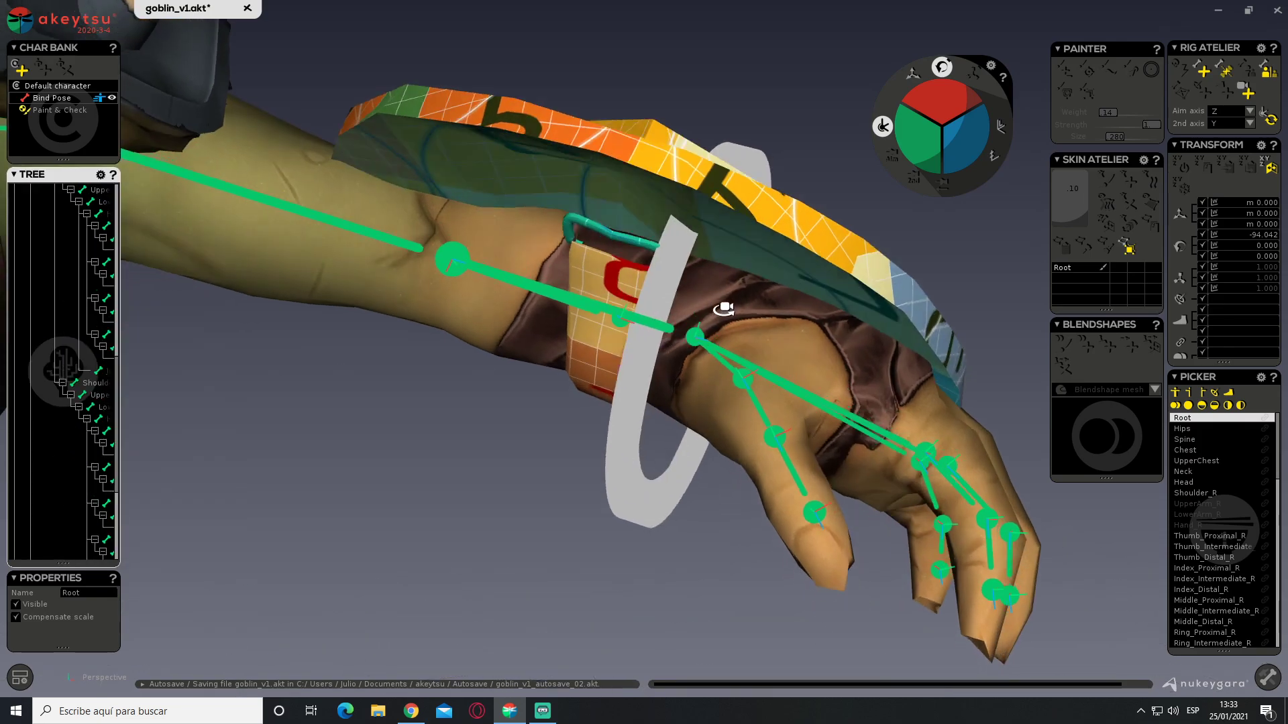
middle_click_drag(724, 312, 617, 329)
left_click(623, 337)
middle_click_drag(399, 372, 420, 432)
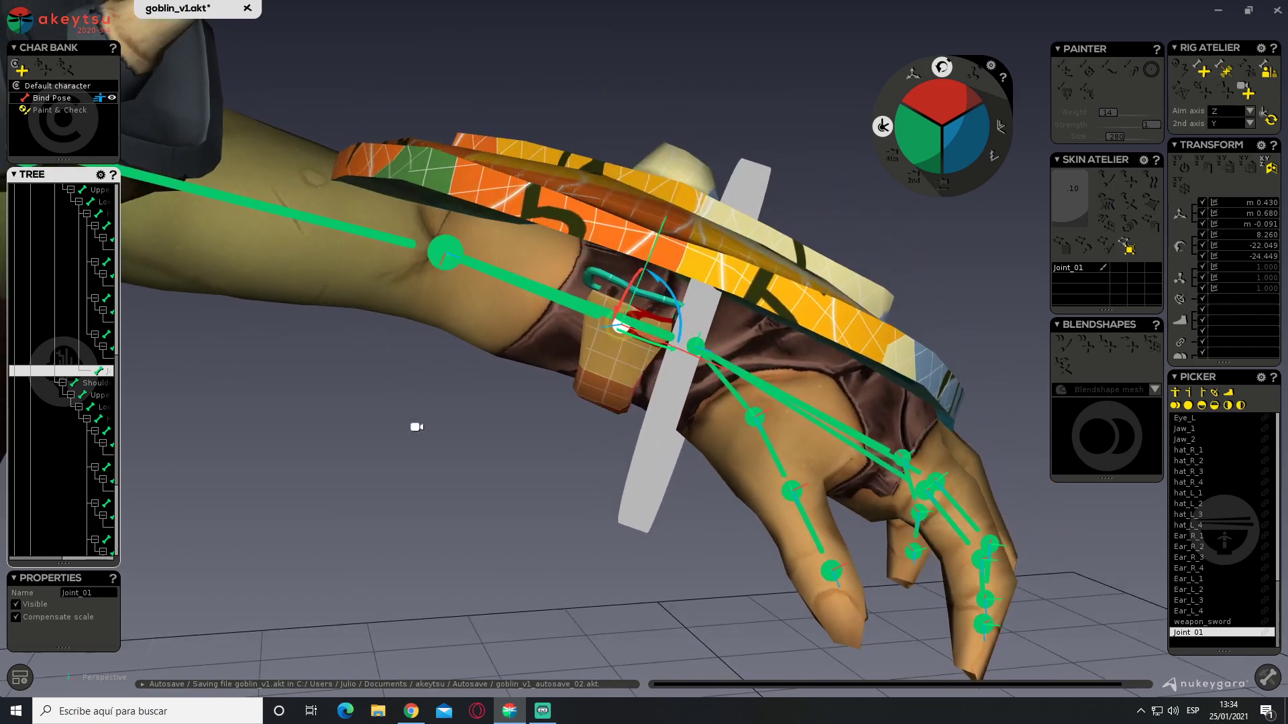
Rename the new forearm joint as Shield and turn off the joints' local axes display
double_click(115, 372)
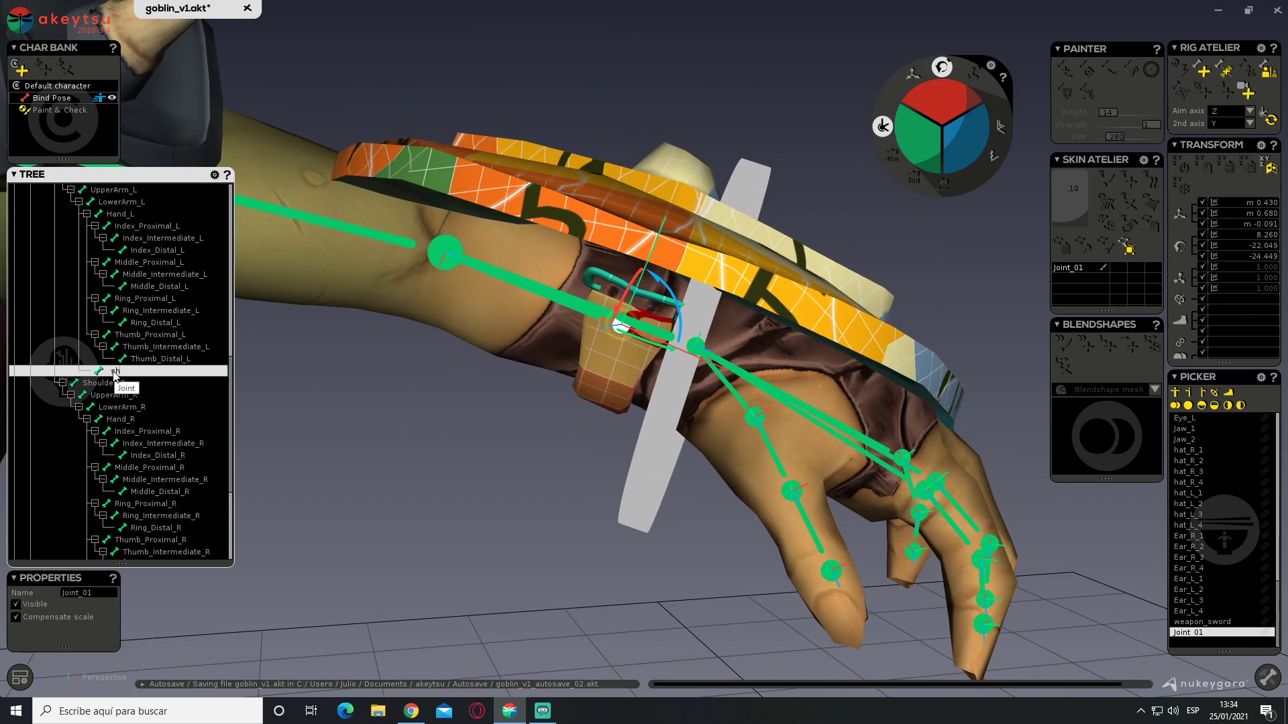
type("Shield")
key("Return")
middle_click_drag(497, 477, 480, 432)
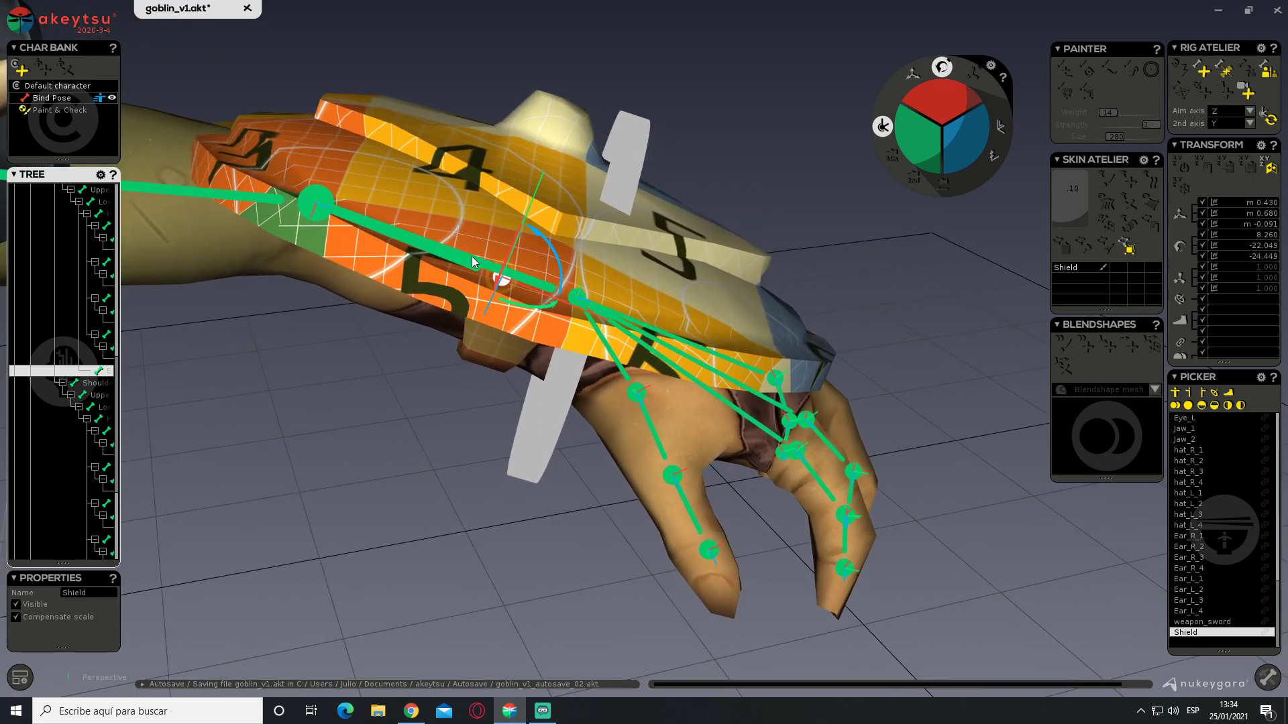
left_click(20, 678)
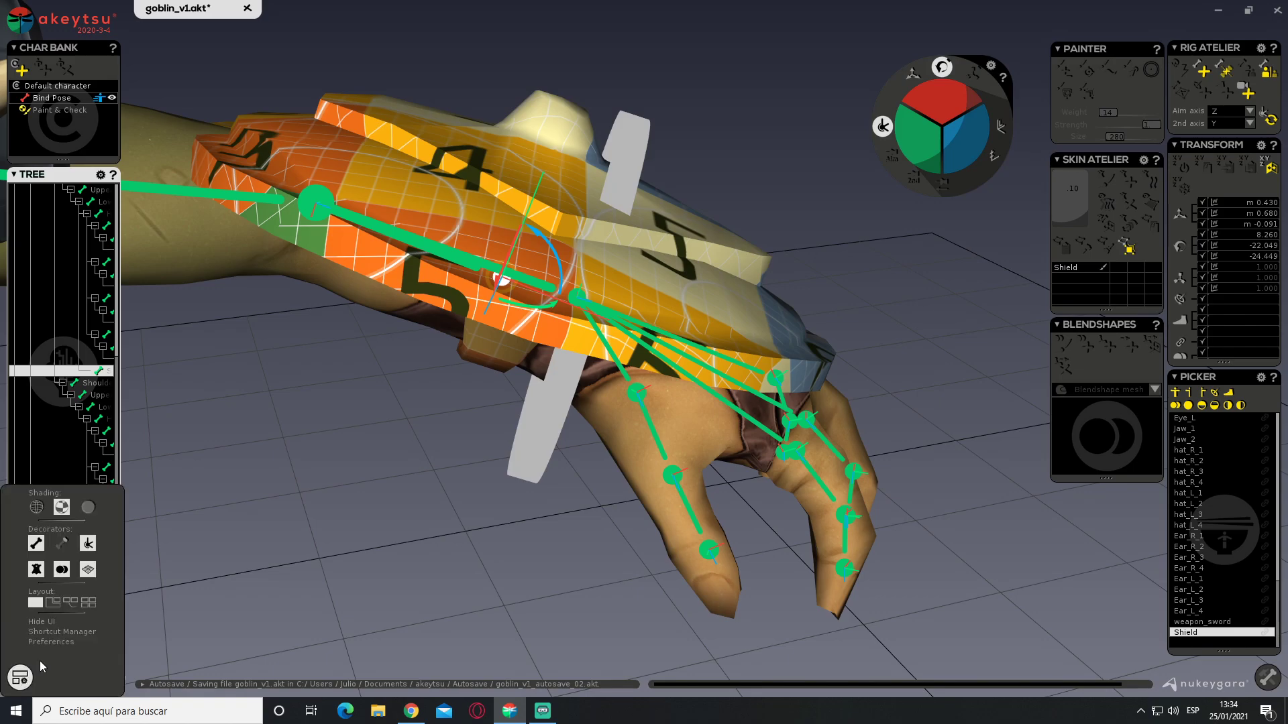
left_click(86, 551)
Select the Shield mesh together with the Shield joint, switch to Paint & Check, and bind the mesh to the joint
scroll(475, 309, "down", 3)
middle_click_drag(475, 309, 543, 328)
left_click(628, 257)
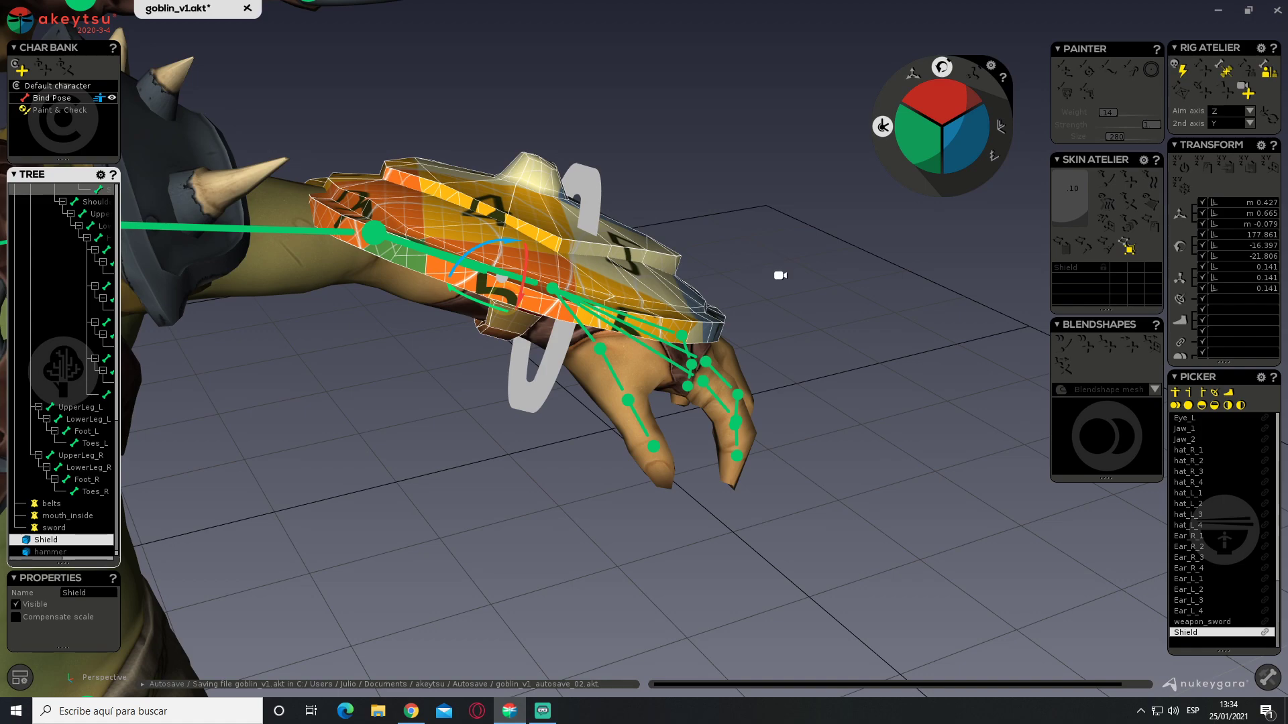
left_click_drag(779, 276, 787, 259, "alt")
left_click(663, 307)
left_click(704, 379)
left_click(668, 280)
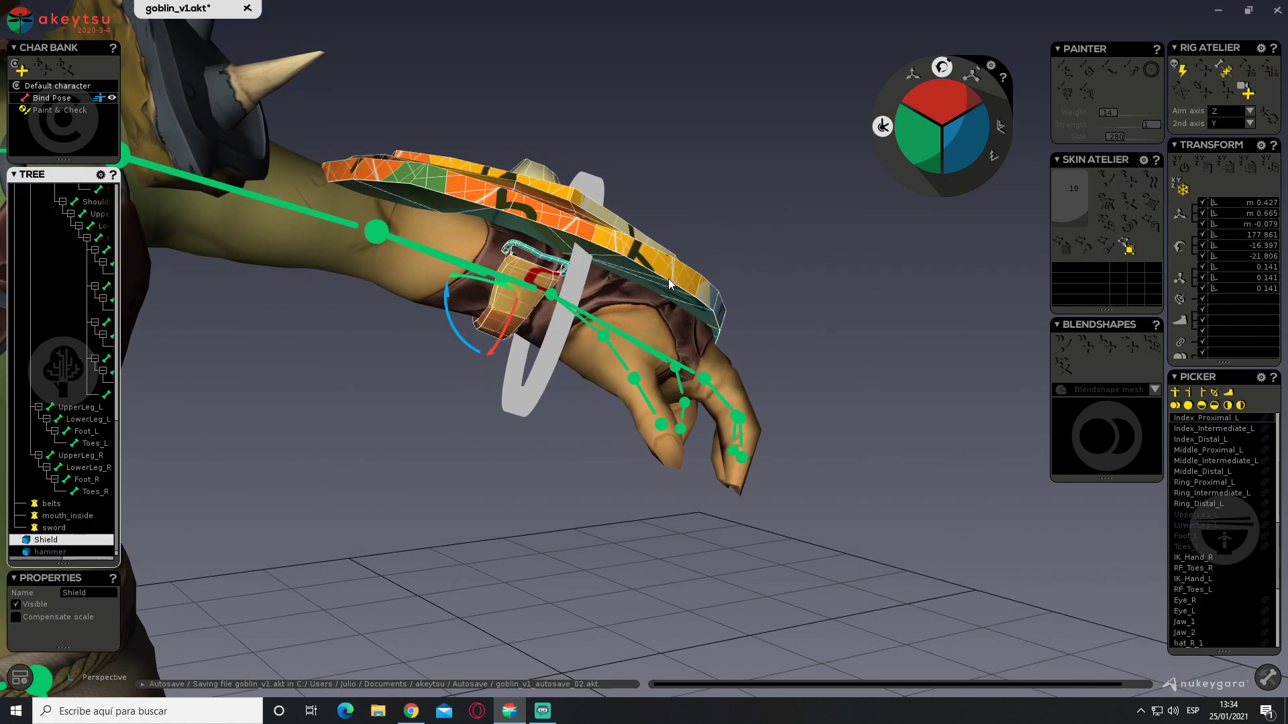
mouse_move(87, 384)
scroll(87, 384, "up", 3)
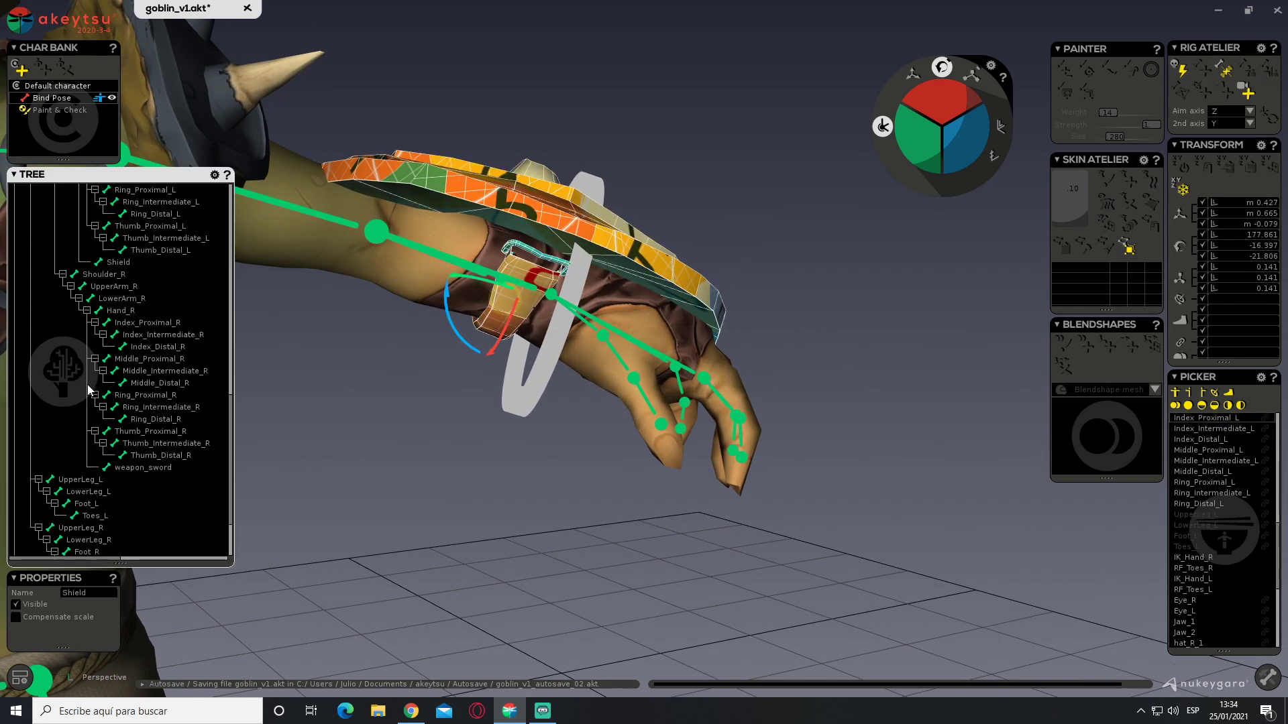
left_click(121, 336)
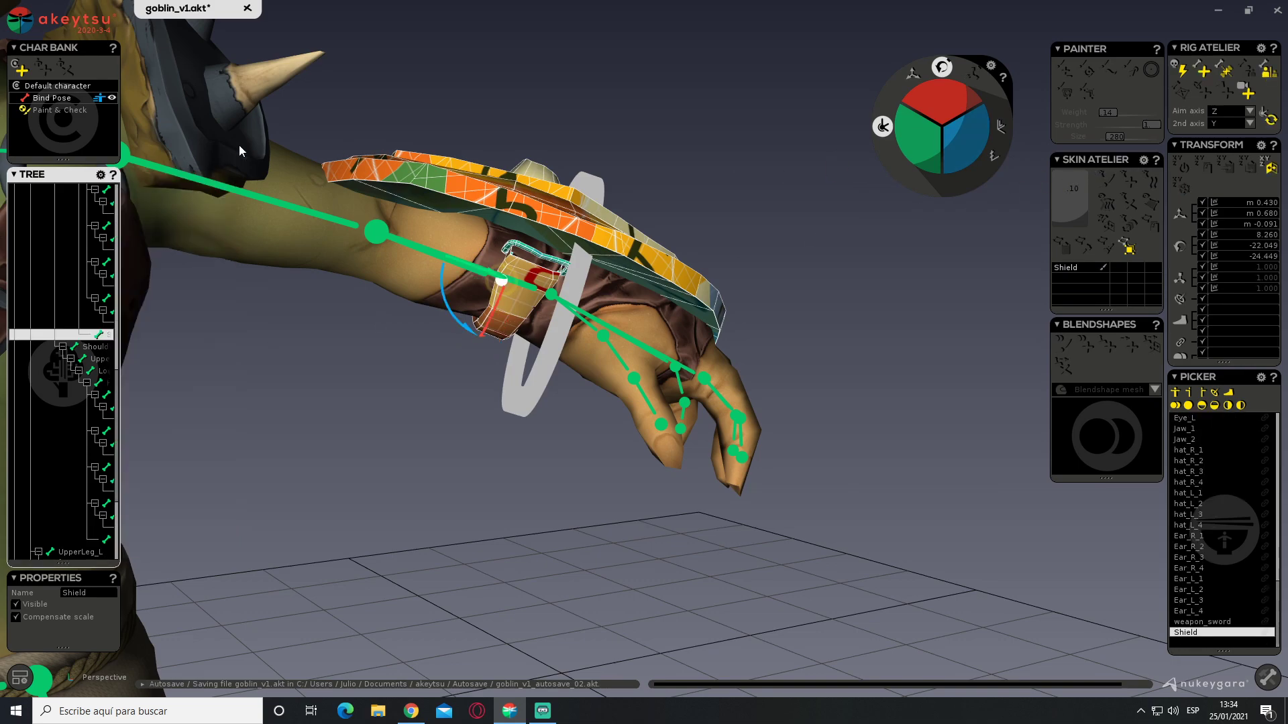
left_click(80, 111)
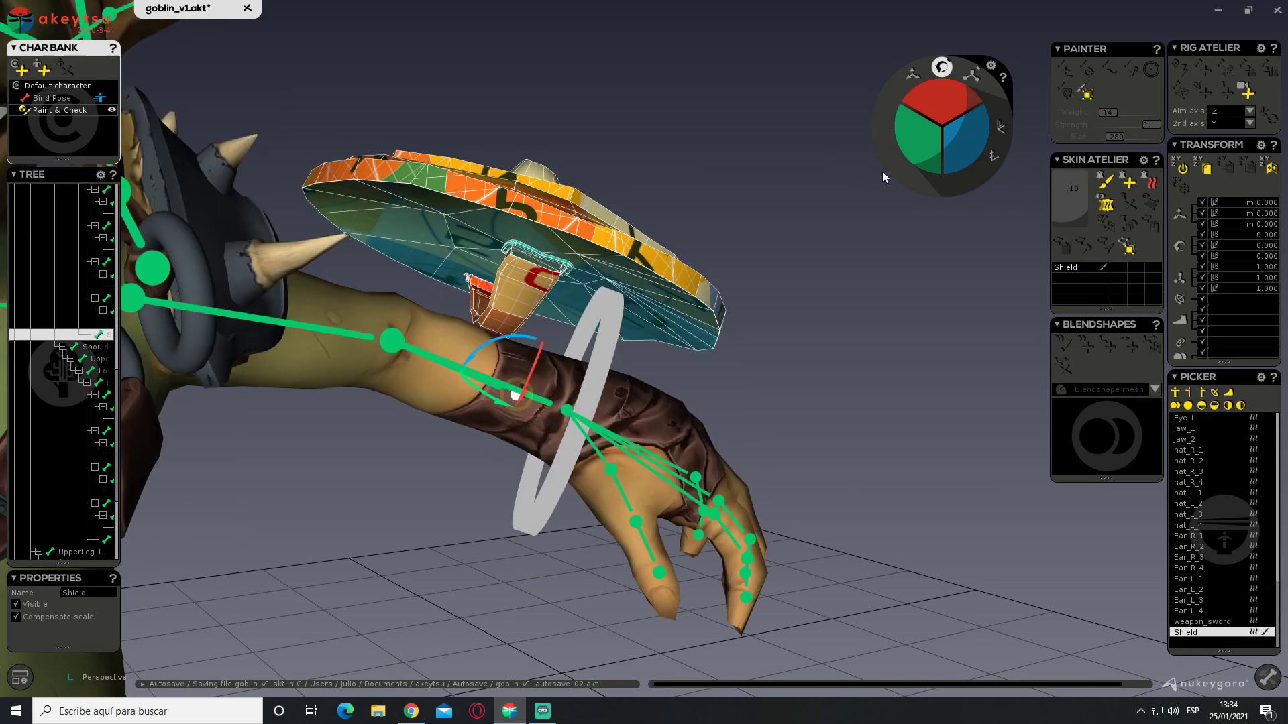
left_click(1128, 183)
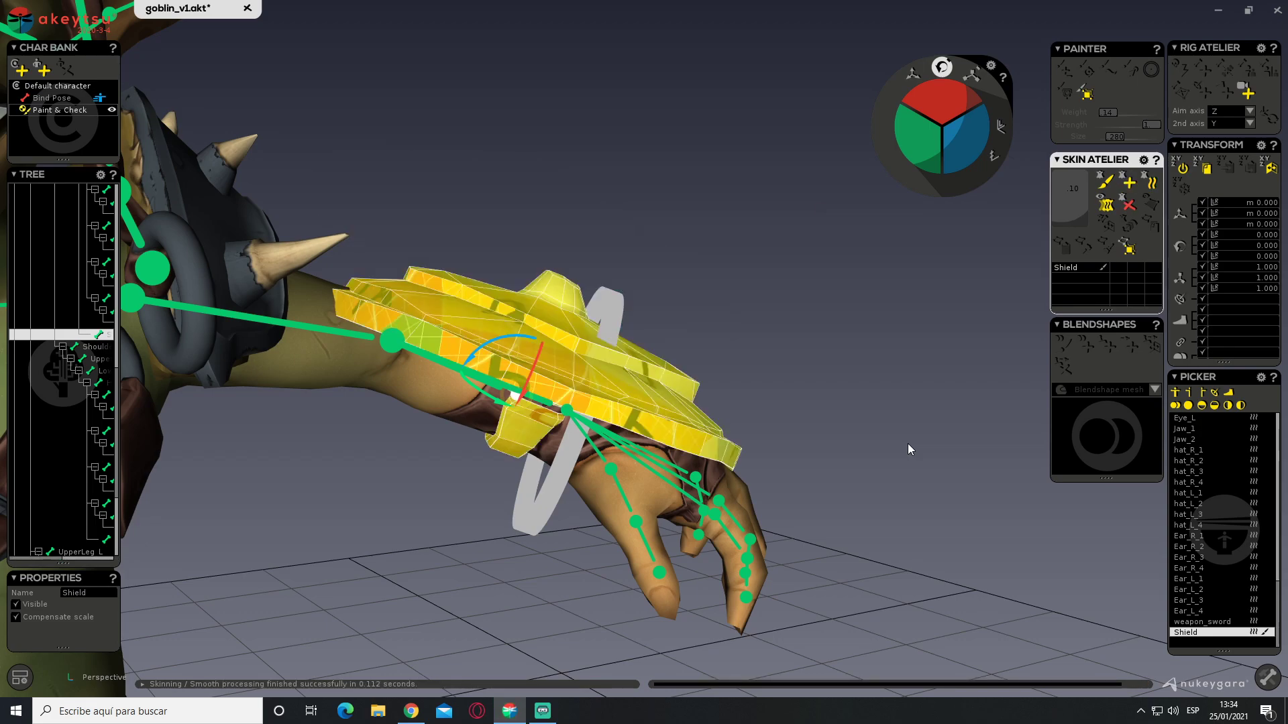
Rotate LowerArm_L about its X axis to about -2.7° to test that the shield follows the forearm
left_click_drag(780, 412, 736, 401, "alt")
middle_click_drag(736, 402, 788, 391, "alt")
left_click_drag(788, 391, 713, 403, "alt")
left_click(521, 300)
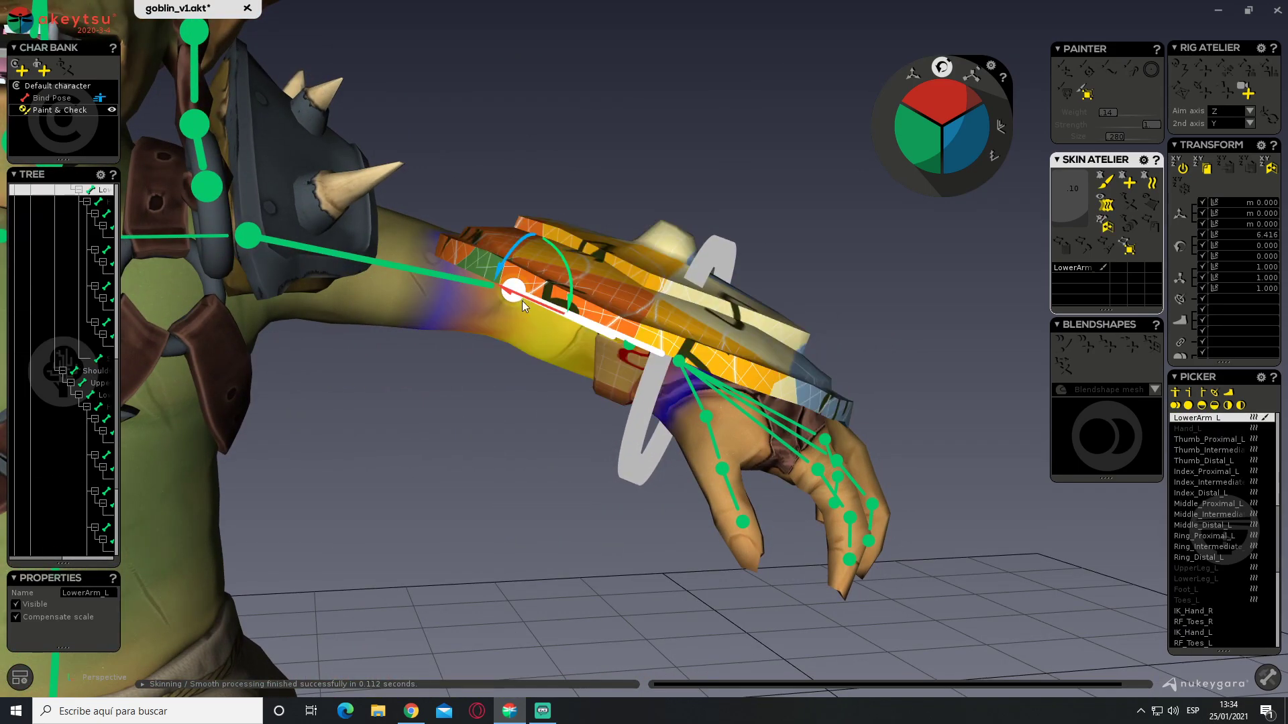
left_click_drag(590, 422, 560, 414, "alt")
mouse_move(546, 321)
left_mouse_down()
mouse_move(514, 319)
mouse_move(577, 310)
mouse_move(509, 316)
mouse_move(548, 320)
left_mouse_up()
scroll(546, 394, "down", 3)
scroll(545, 382, "down", 3)
scroll(546, 368, "up", 8)
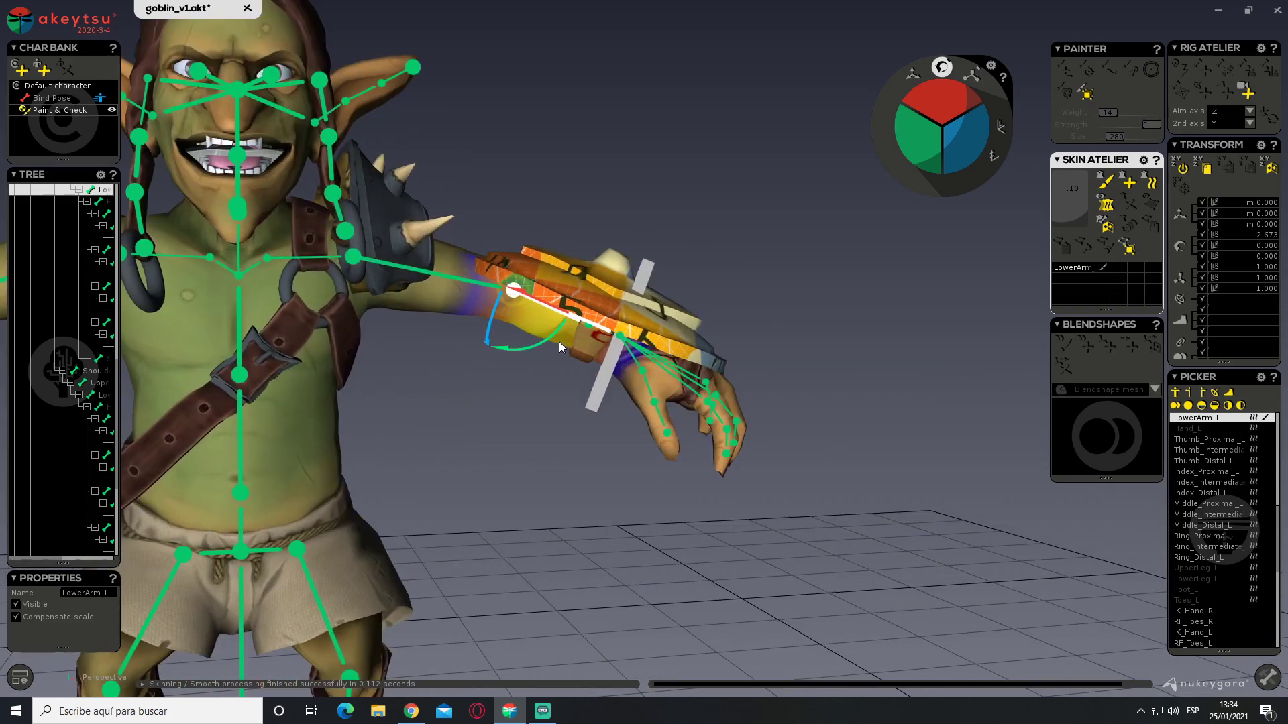
scroll(633, 353, "up", 1)
Rotate the Shield joint about its Z axis to about -1.3° to test its own control of the mesh
left_click(664, 360)
left_click_drag(748, 313, 727, 361, "alt")
right_click_drag(722, 339, 724, 345)
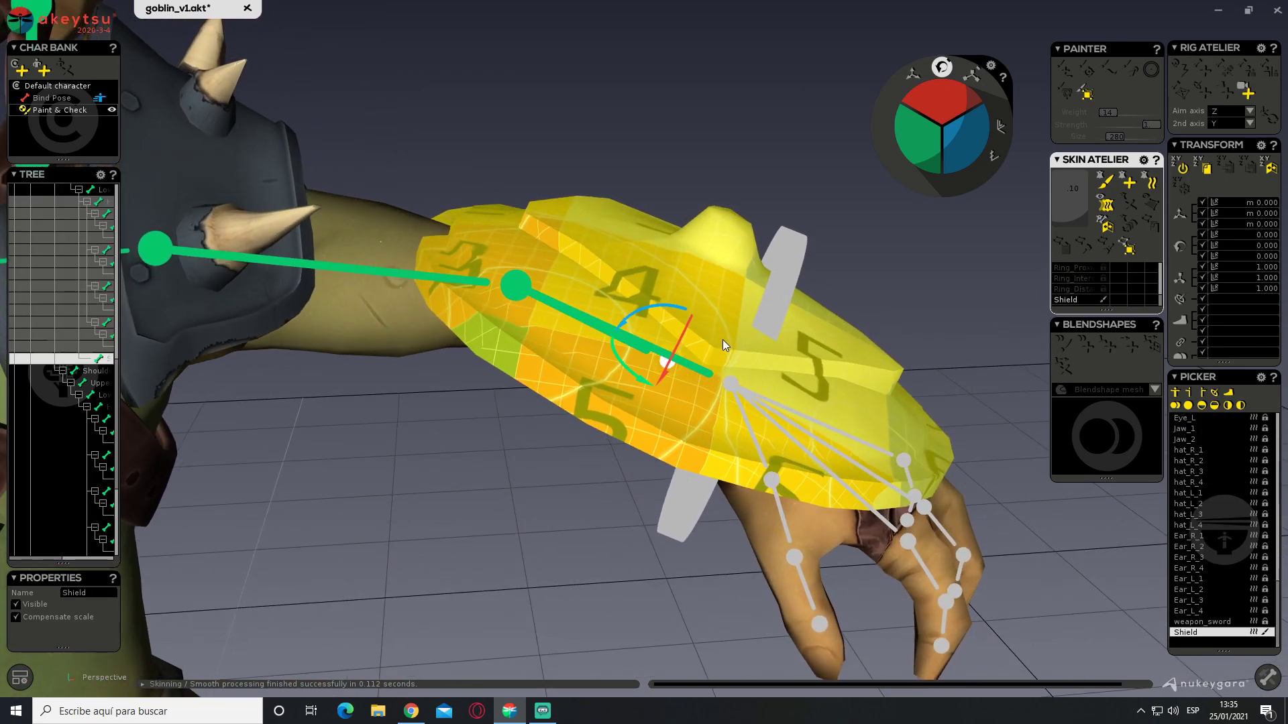
left_click_drag(666, 307, 667, 309)
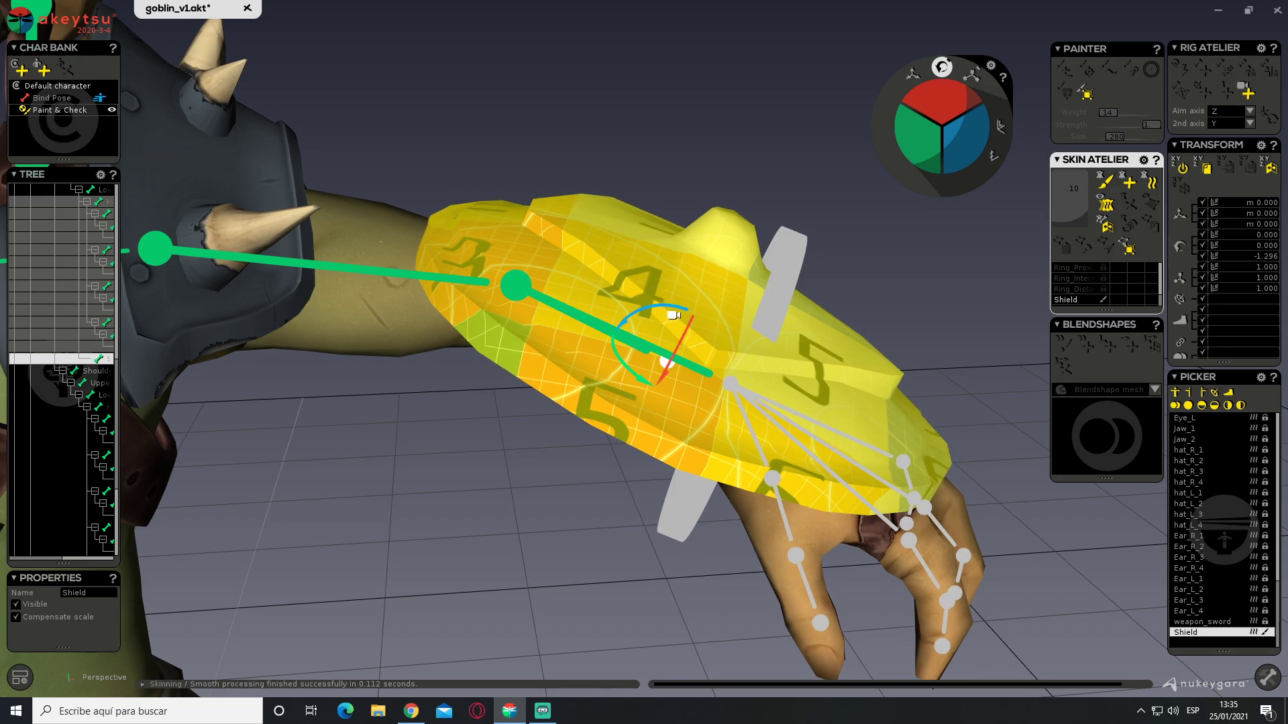
right_click_drag(668, 308, 730, 262)
middle_click_drag(808, 342, 575, 277)
right_click_drag(575, 276, 590, 316)
Examine the influences of the Hand_L, LowerArm_L and Shield joints, and check the whole character with its sword and shield
left_click(576, 356)
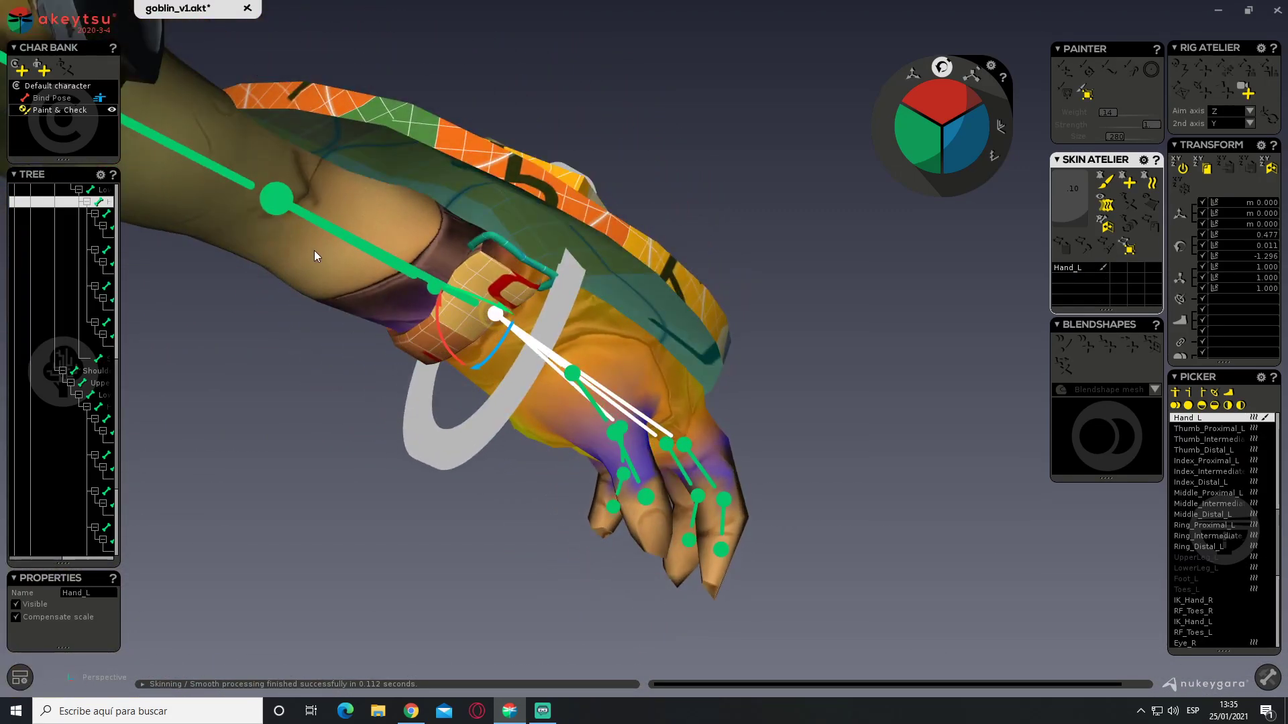
left_click(279, 203)
left_click(436, 295)
right_click_drag(436, 295, 718, 410)
scroll(475, 384, "down", 7)
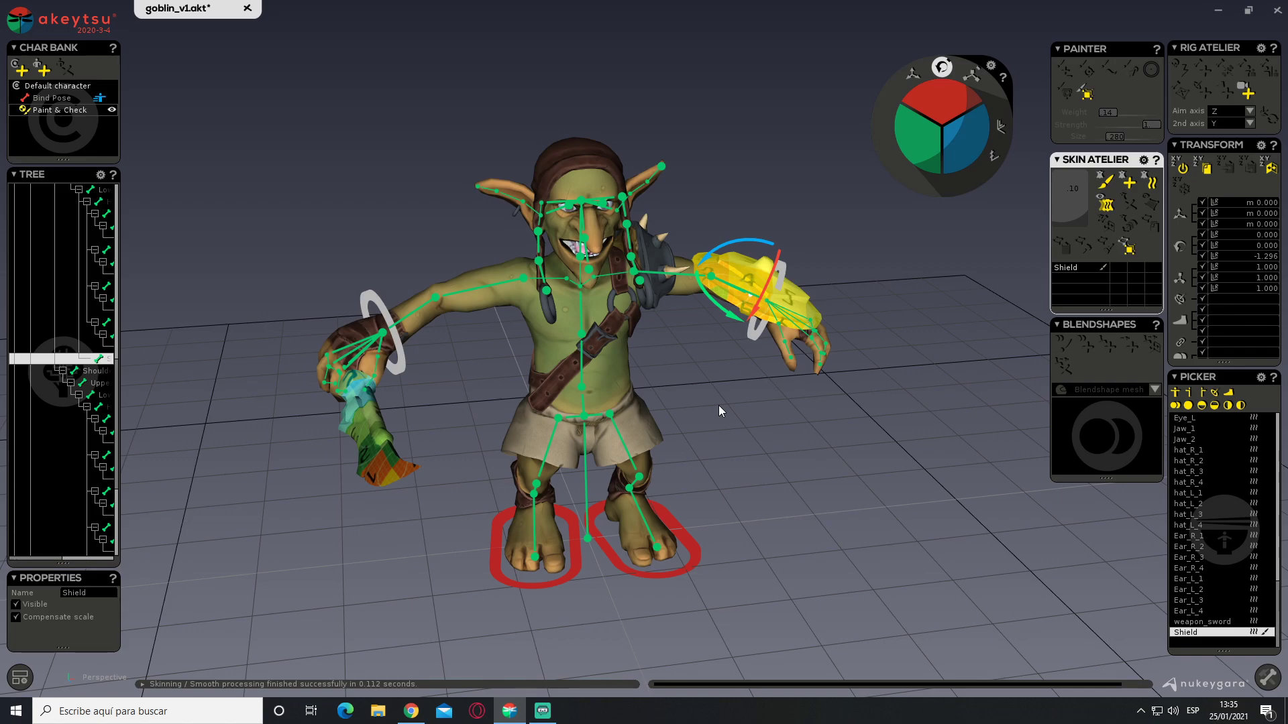
right_click_drag(507, 411, 603, 344)
scroll(557, 409, "up", 4)
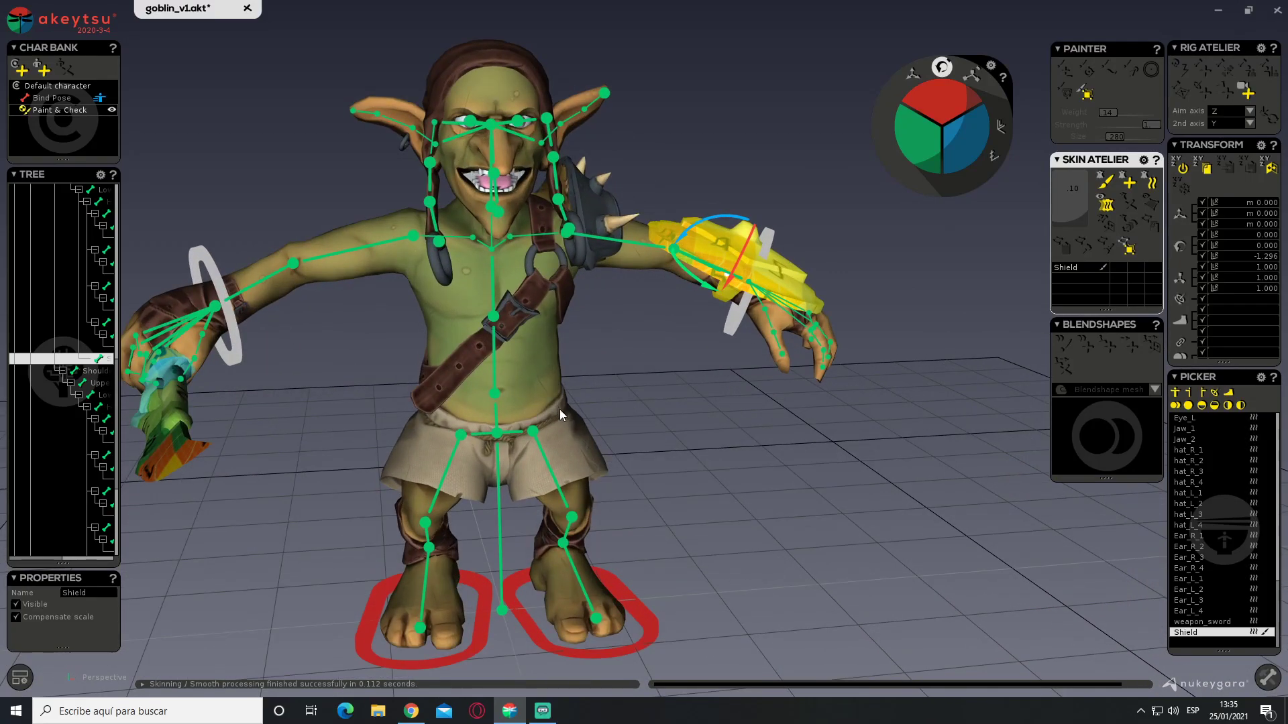
middle_click_drag(617, 474, 631, 405)
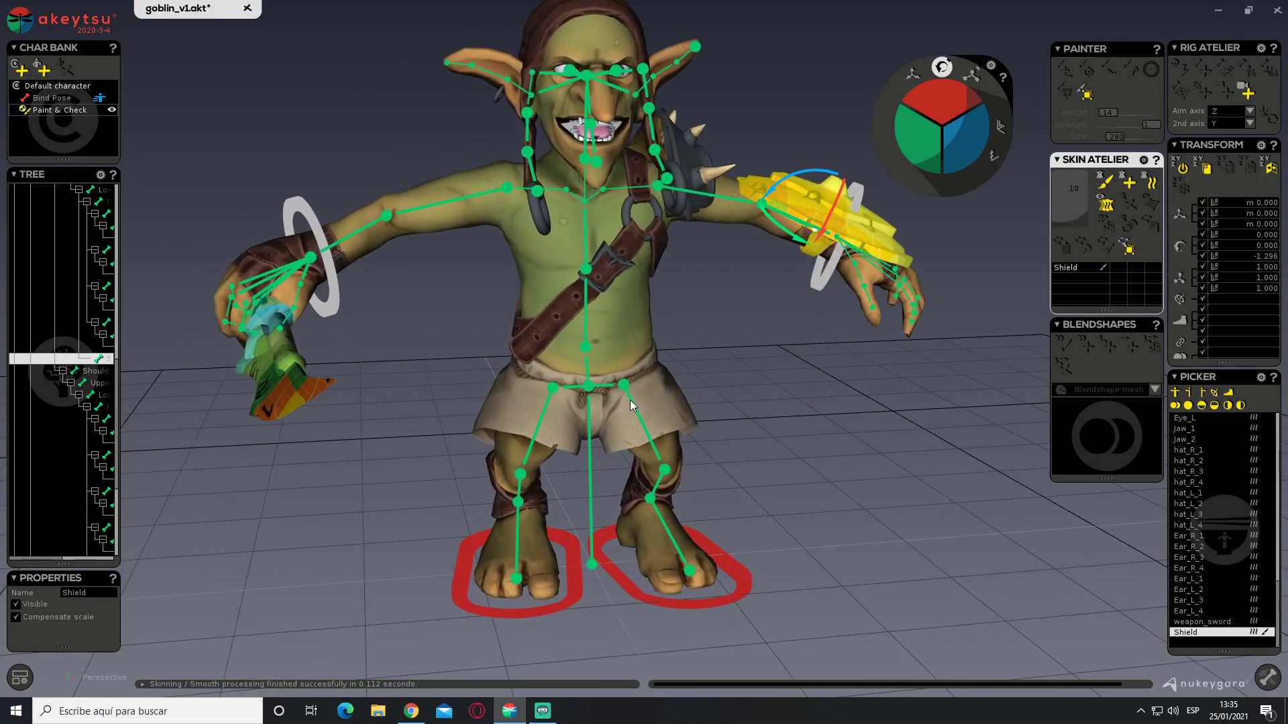
Move the Hips joint upward to test how the rig follows
left_click(589, 389)
key("w")
left_click_drag(588, 363, 592, 296)
middle_click_drag(634, 315, 664, 316)
Select the Chest joint and examine its skin influence on the torso and the hanging belt strap
left_click(585, 220)
middle_click_drag(665, 257, 801, 343)
right_click_drag(801, 343, 557, 363)
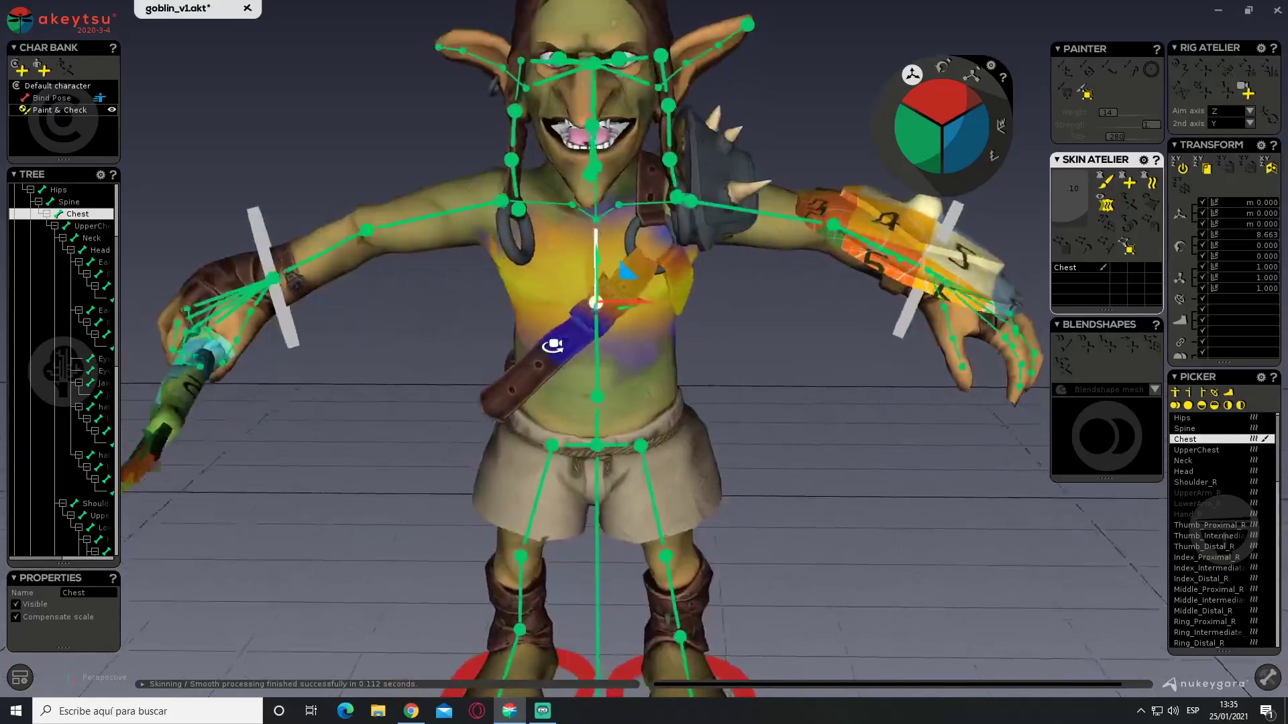
left_click(552, 371)
left_click(594, 306)
right_click_drag(594, 306, 622, 376)
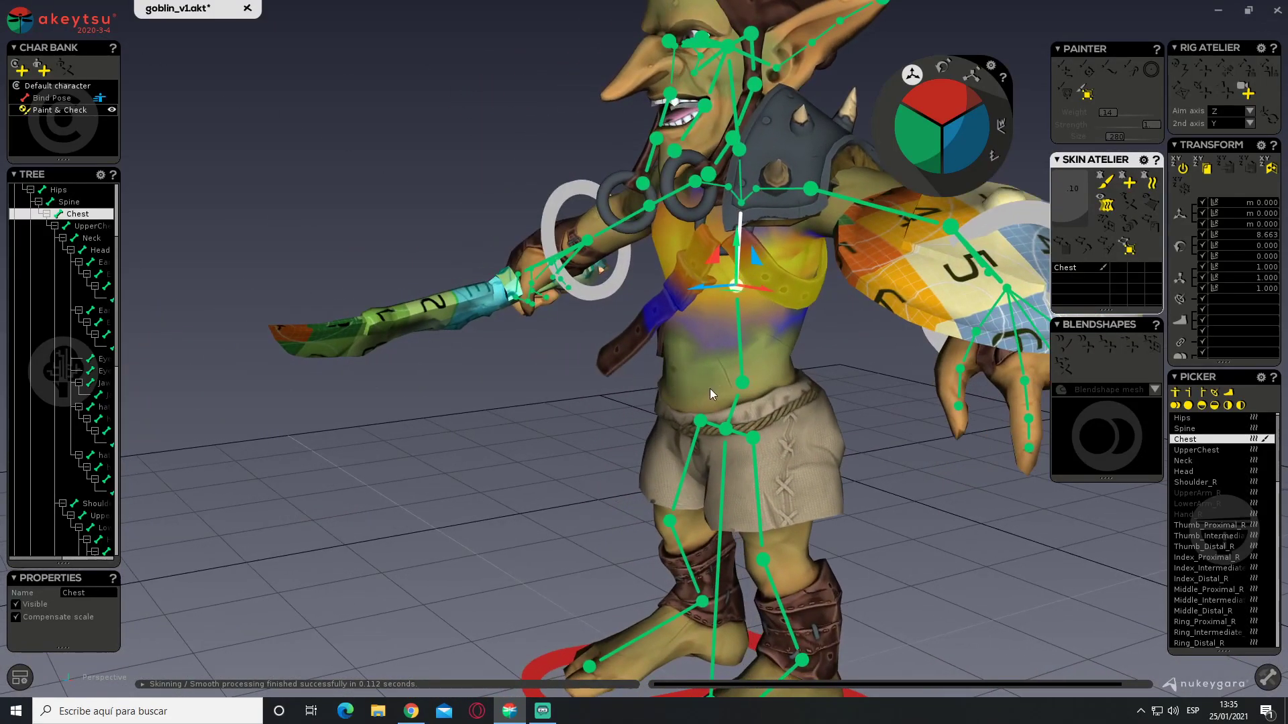
Try rotating the Chest and Spine joints in turn, undoing each test rotation
key("e")
left_click_drag(690, 265, 689, 291)
key("ctrl+z")
left_click(743, 384)
left_click_drag(694, 347, 690, 374)
key("ctrl+z")
In Bind Pose, create a chain of three joints under Chest along the hanging end of the chest belt
left_click(736, 288)
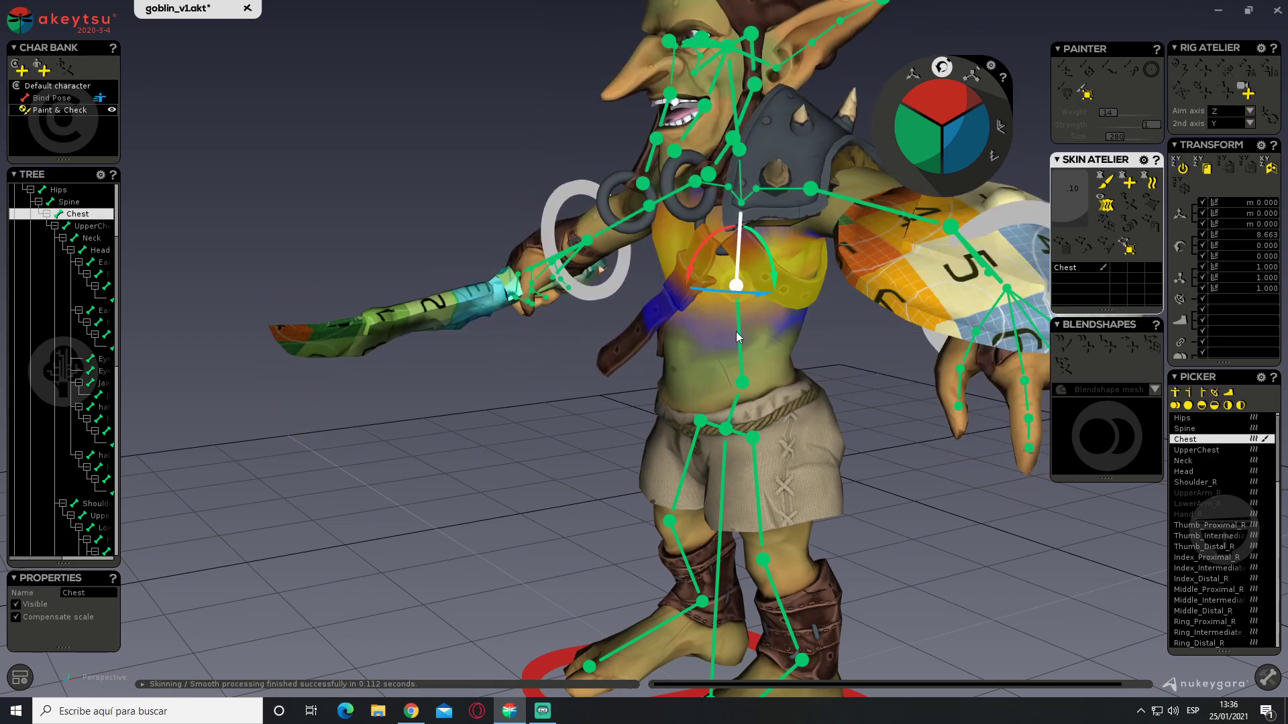
scroll(734, 345, "up", 5)
middle_click_drag(627, 377, 710, 380, "alt")
left_click_drag(709, 380, 688, 353, "alt")
right_click_drag(688, 351, 701, 347, "alt")
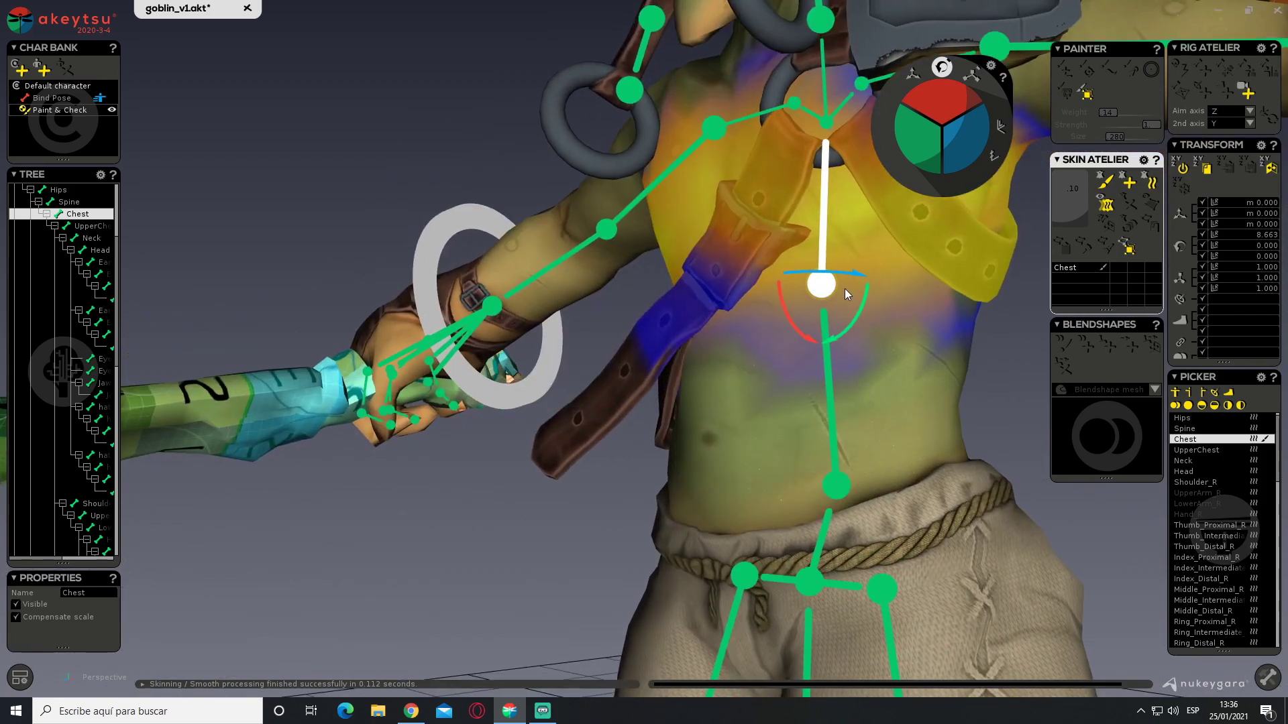
left_click(1207, 170)
left_click(56, 100)
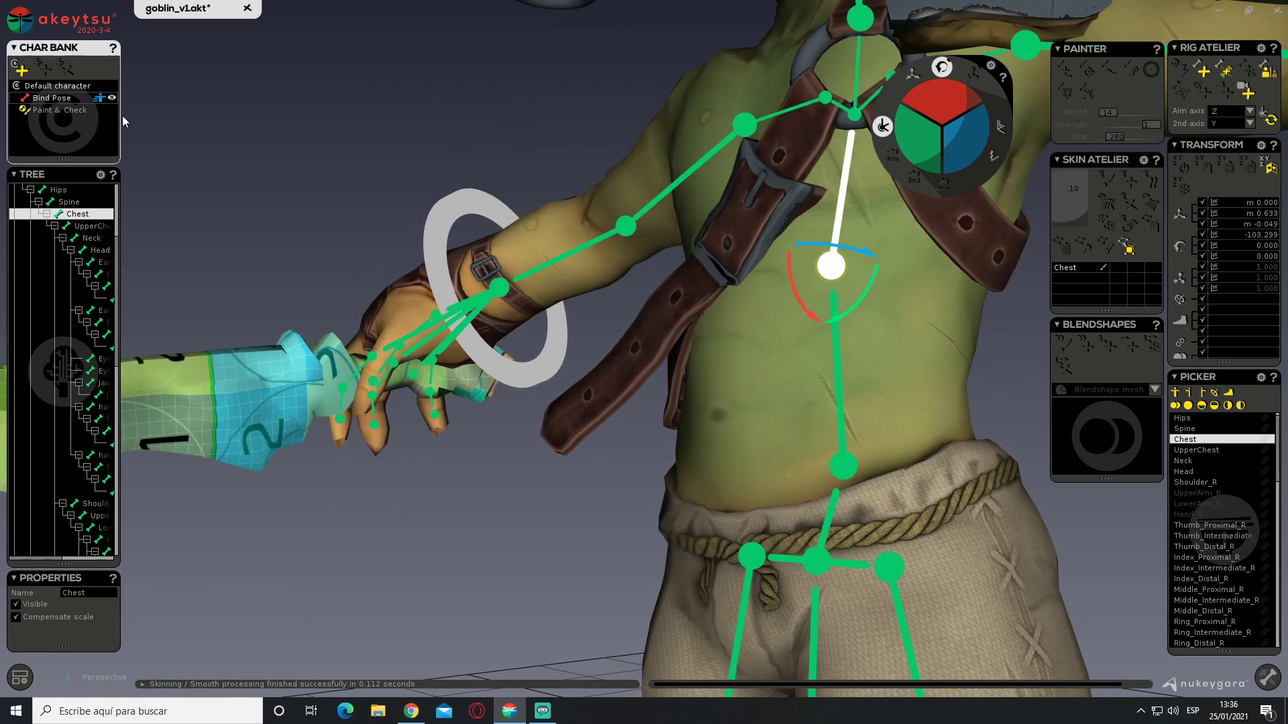
left_click(1205, 69)
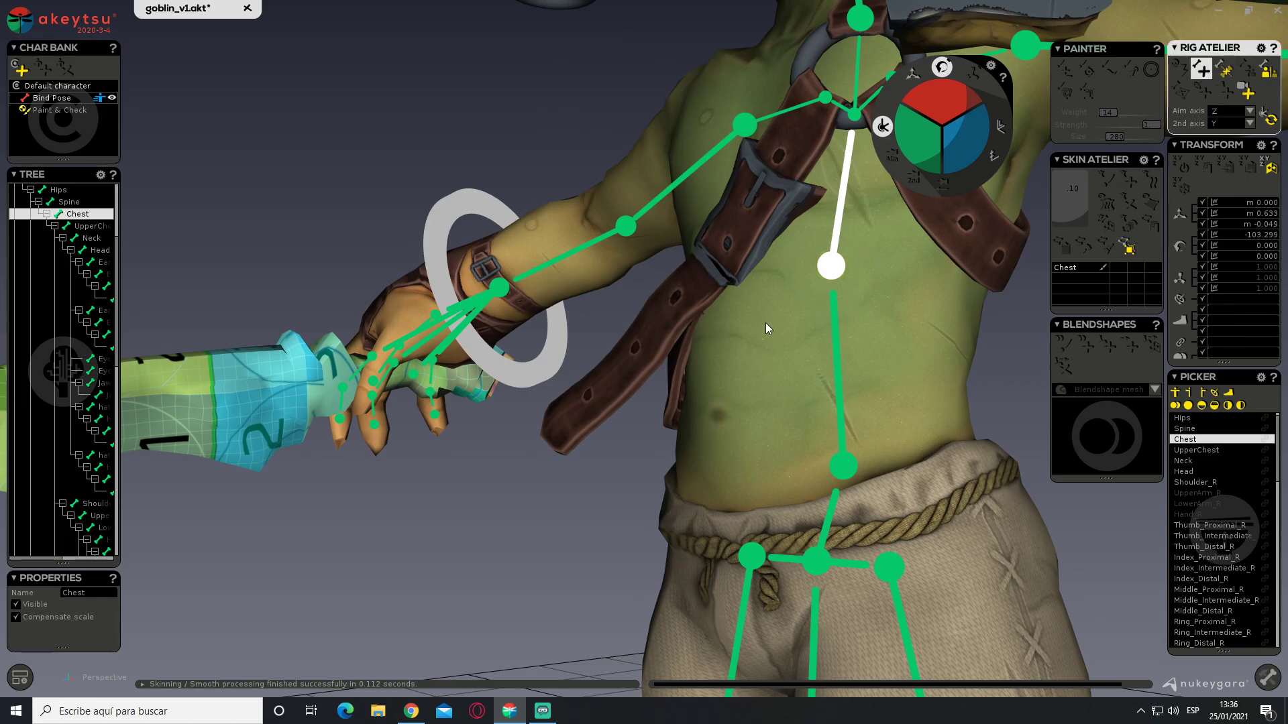
left_click(686, 289)
left_click_drag(626, 358, 617, 371)
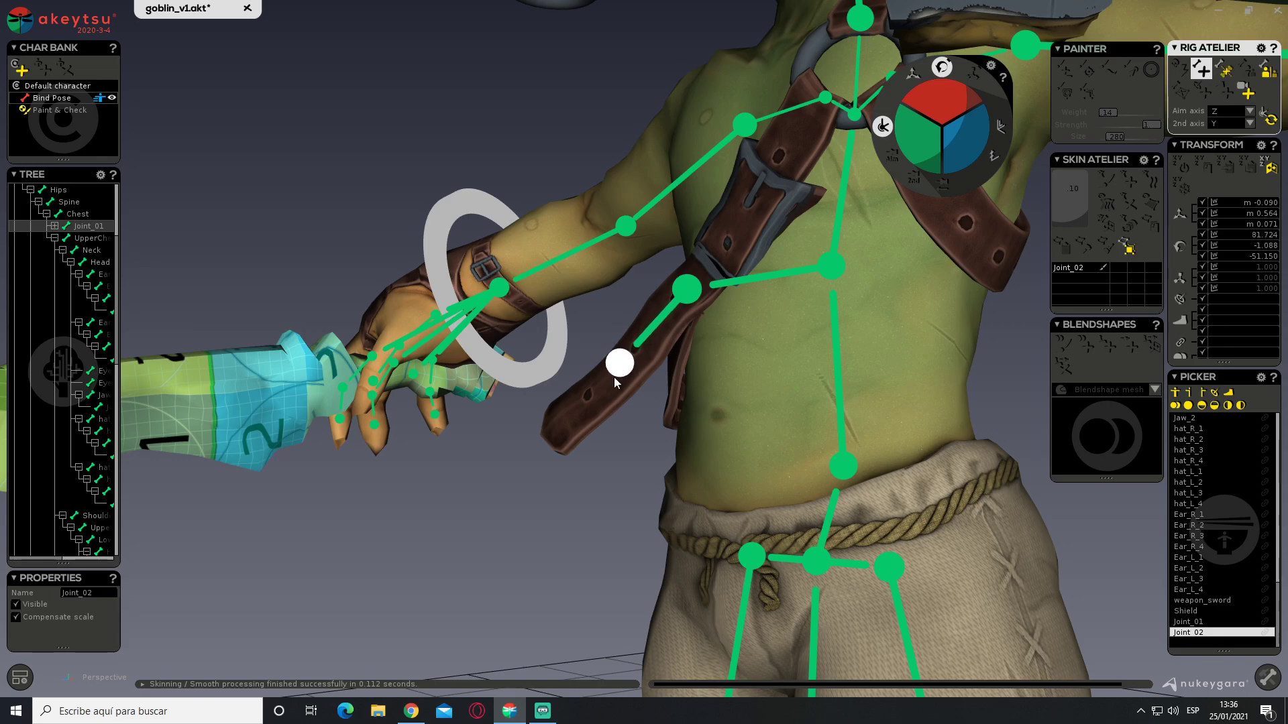
left_click(553, 431)
left_click(1197, 80)
Move the first belt joint into the strap, to about -0.031, 0.602 and 0.064 m
left_click_drag(714, 433, 1067, 523, "alt")
middle_click_drag(511, 292, 273, 253)
left_click(776, 310)
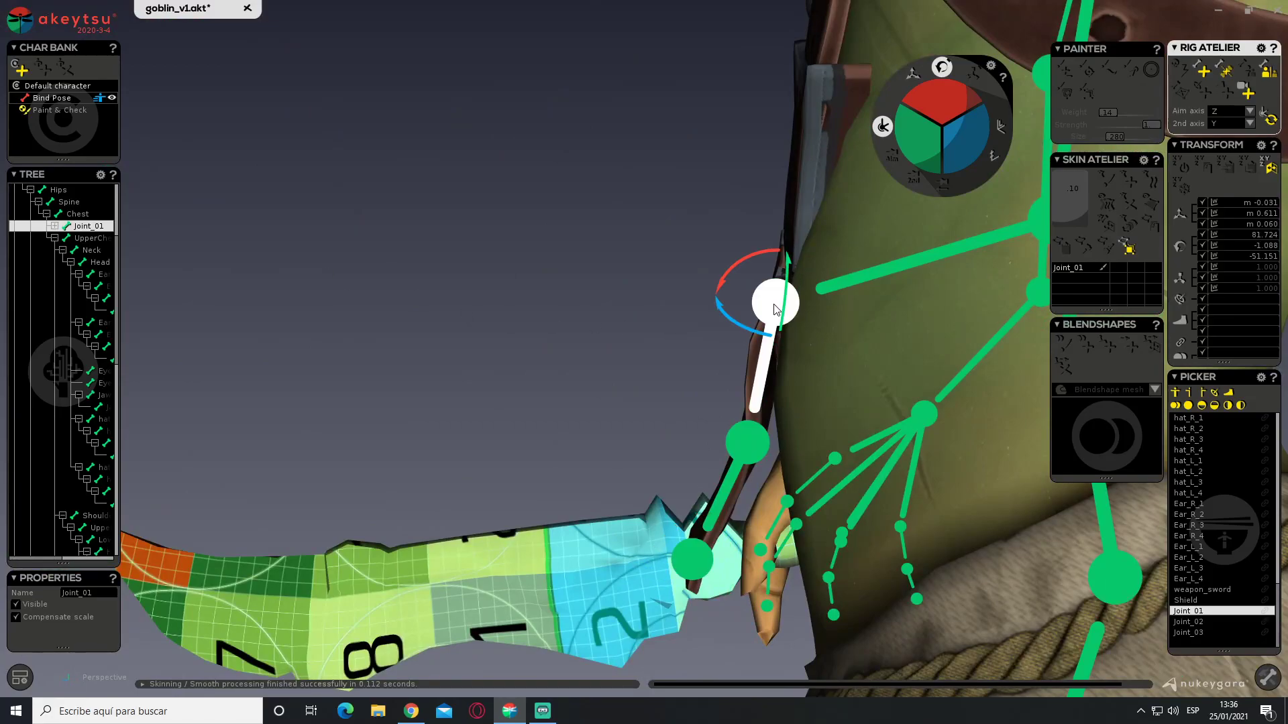
key("w")
left_click_drag(770, 268, 768, 288)
middle_click_drag(674, 299, 1107, 408)
left_click_drag(817, 322, 826, 322)
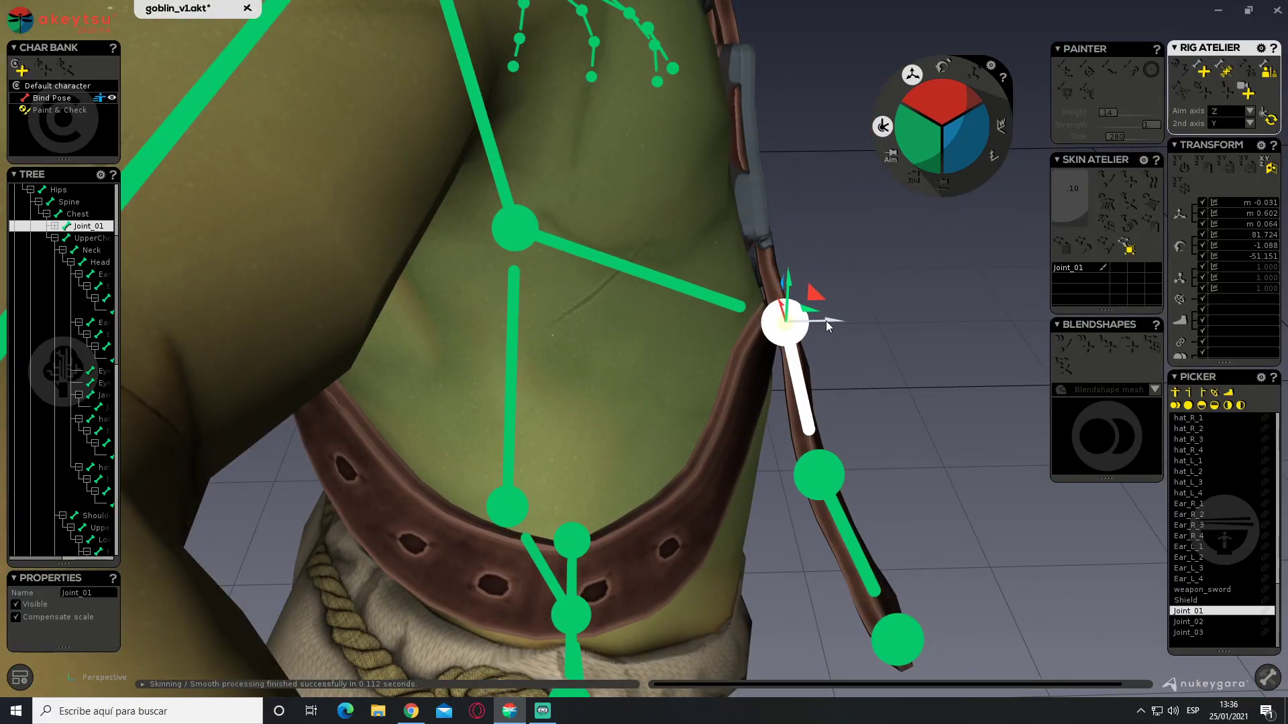
middle_click_drag(891, 368, 657, 426)
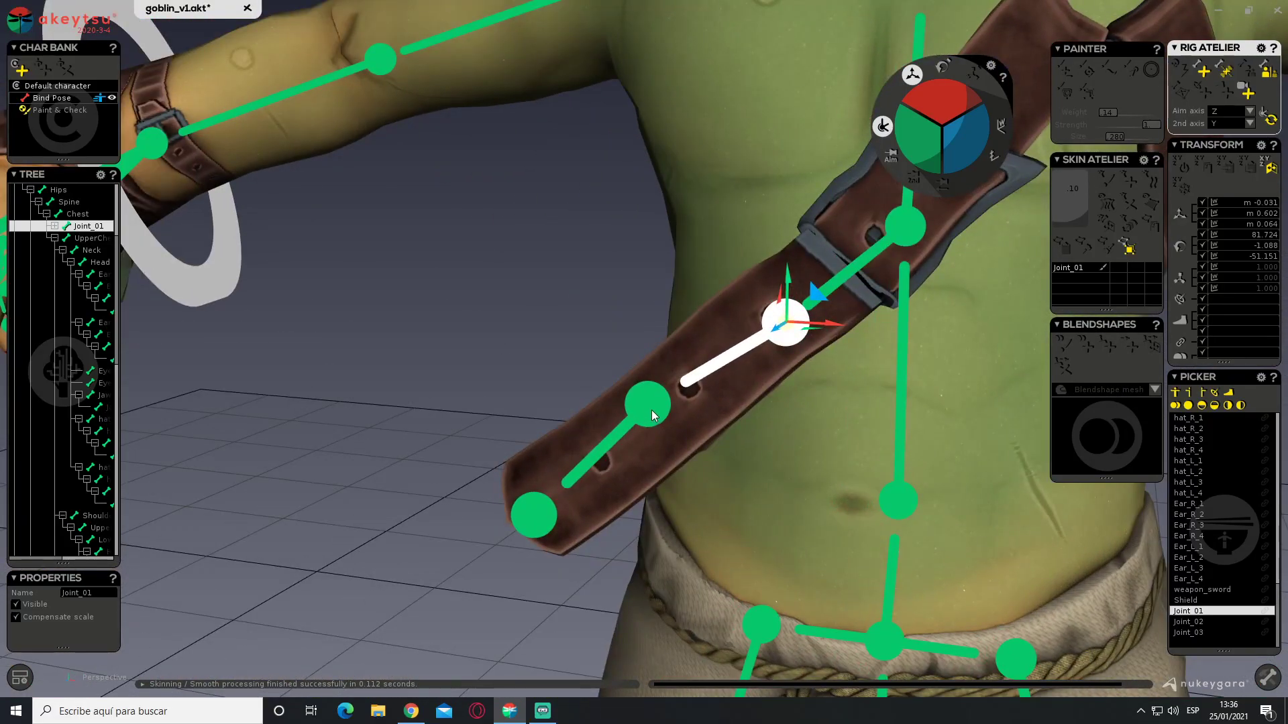
Move the middle belt joint into the strap, to about -0.080, 0.562 and 0.073 m
left_click(649, 405)
middle_click_drag(593, 376, 534, 292)
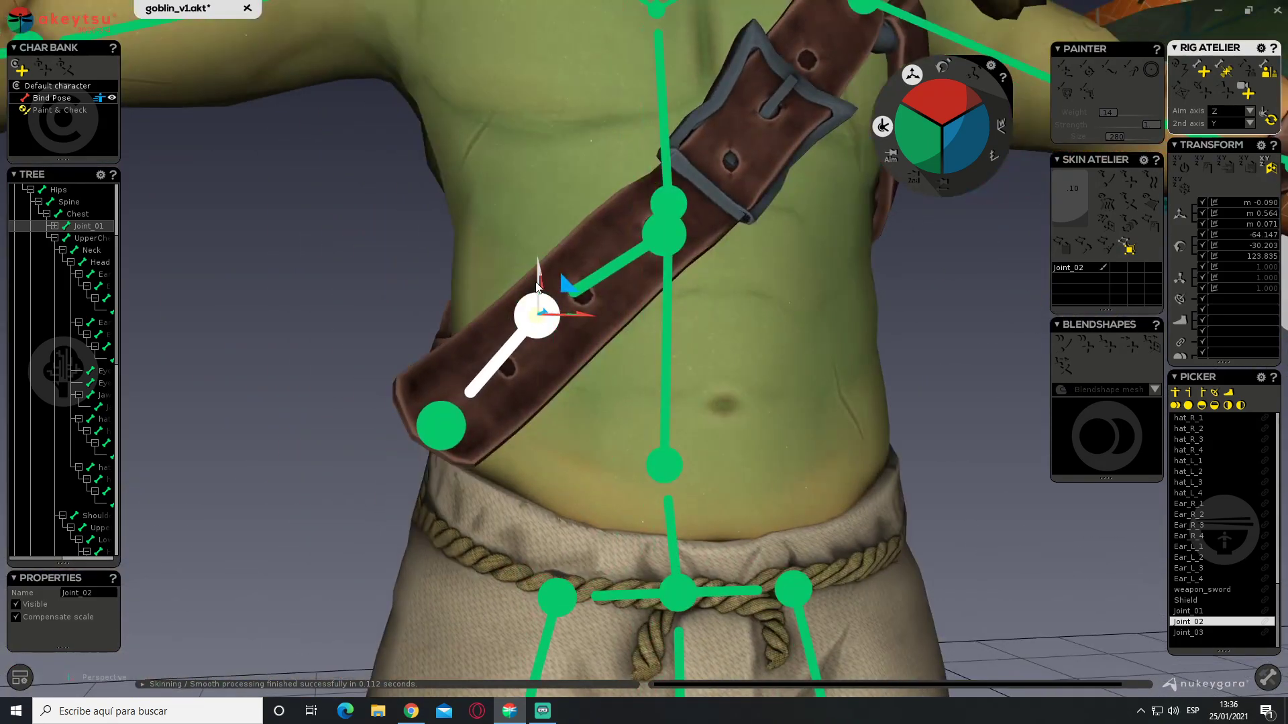
left_click_drag(538, 275, 556, 280)
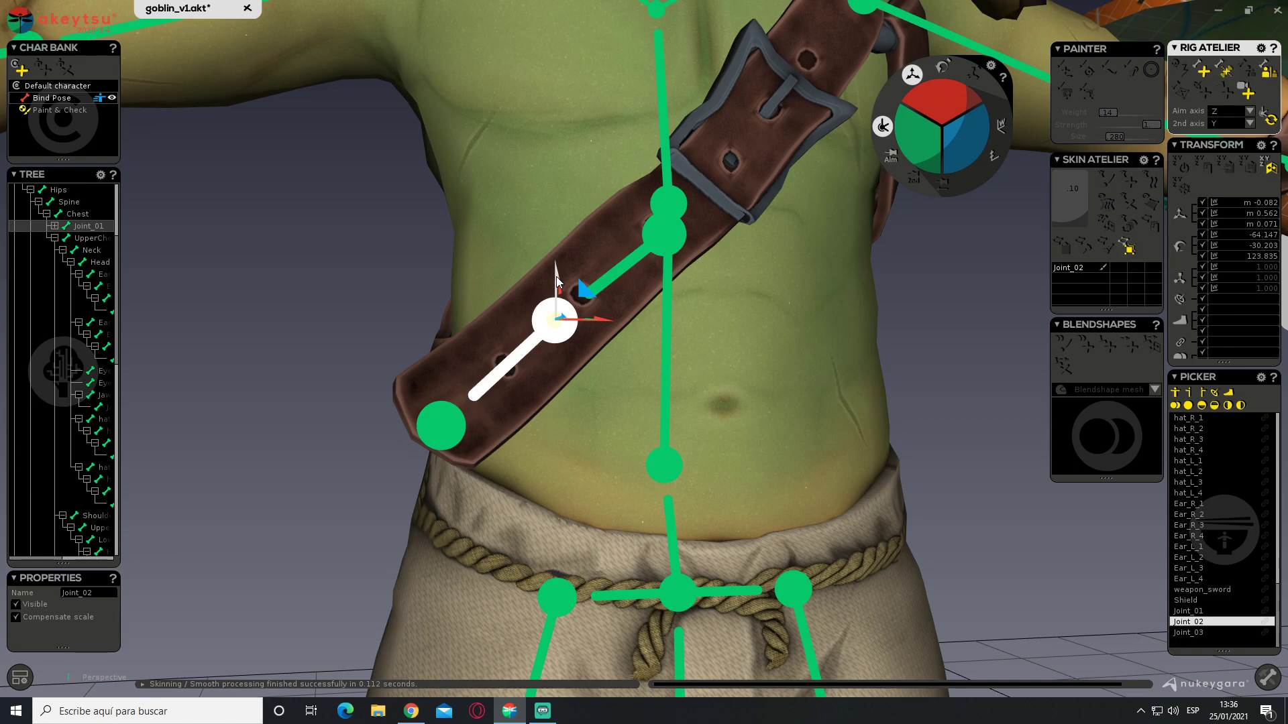
left_click_drag(603, 322, 720, 279)
middle_click_drag(719, 279, 616, 362)
left_click_drag(602, 338, 606, 340)
middle_click_drag(618, 344, 336, 373)
Expand the new joint chain under Chest in the tree and rename its joints Belt_1, Belt_2 and Belt_3
scroll(523, 386, "down", 4)
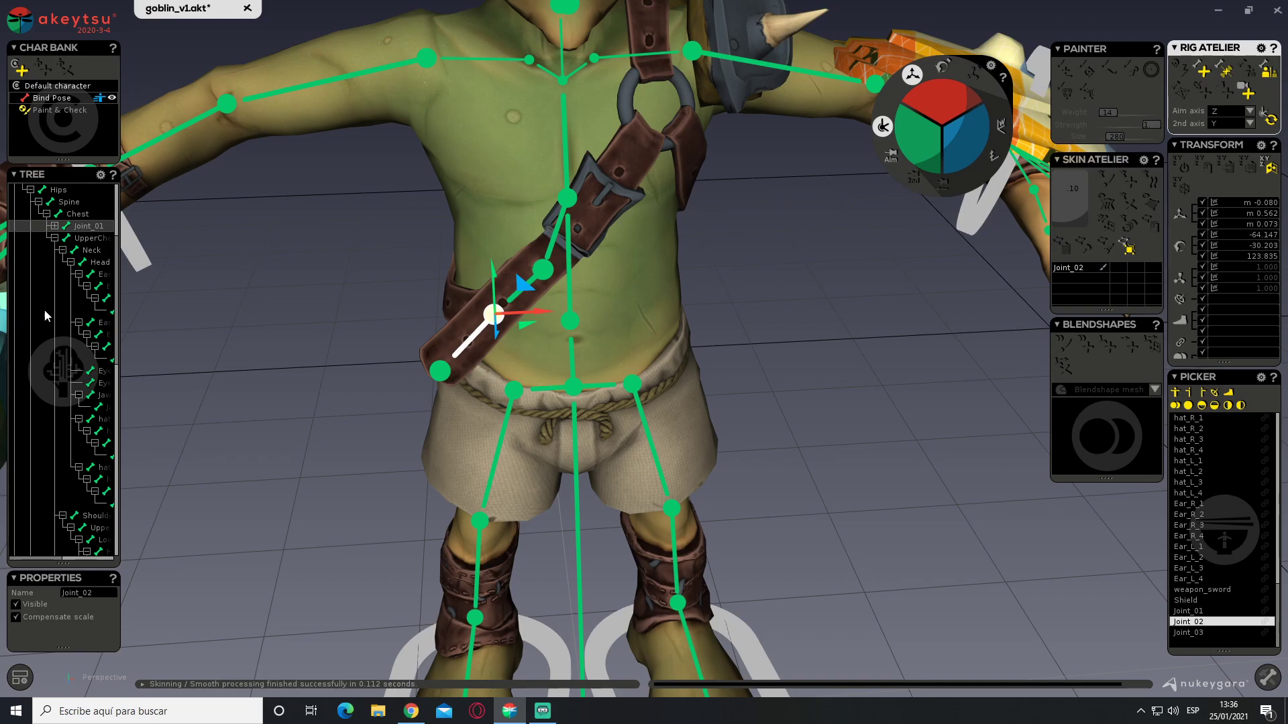
mouse_move(42, 311)
left_click(55, 227)
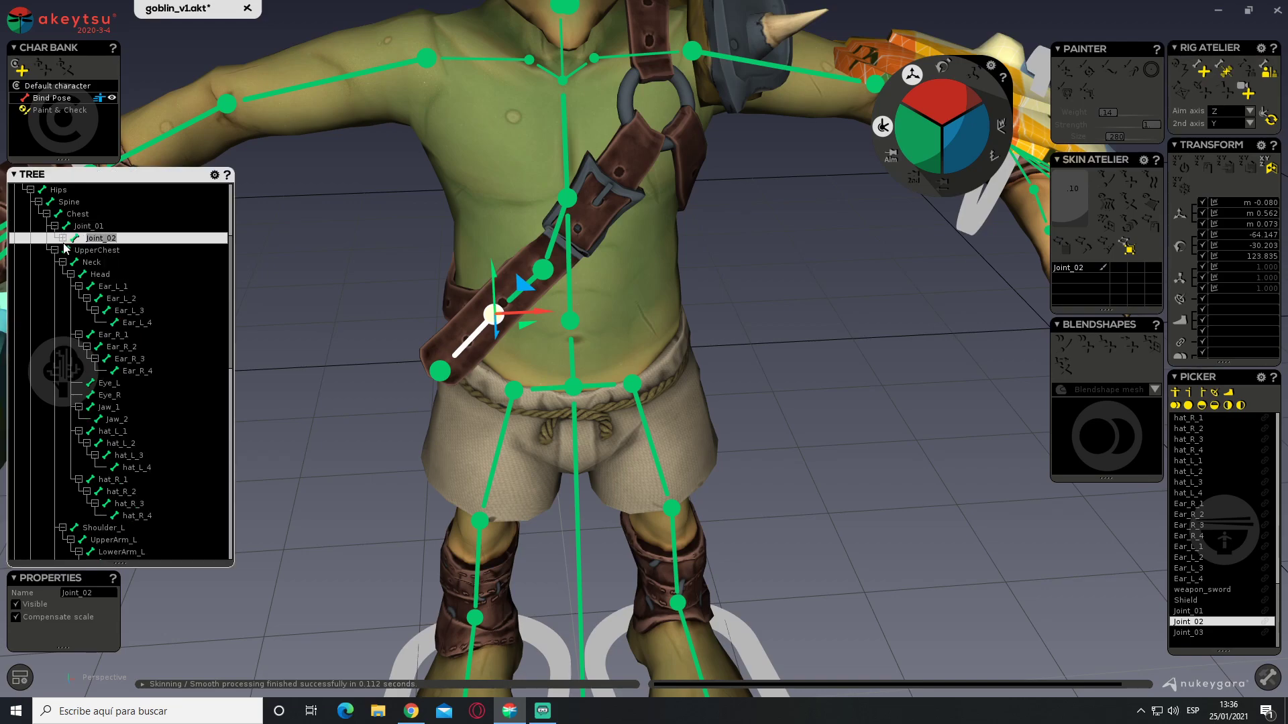
left_click(62, 239)
left_click(89, 226)
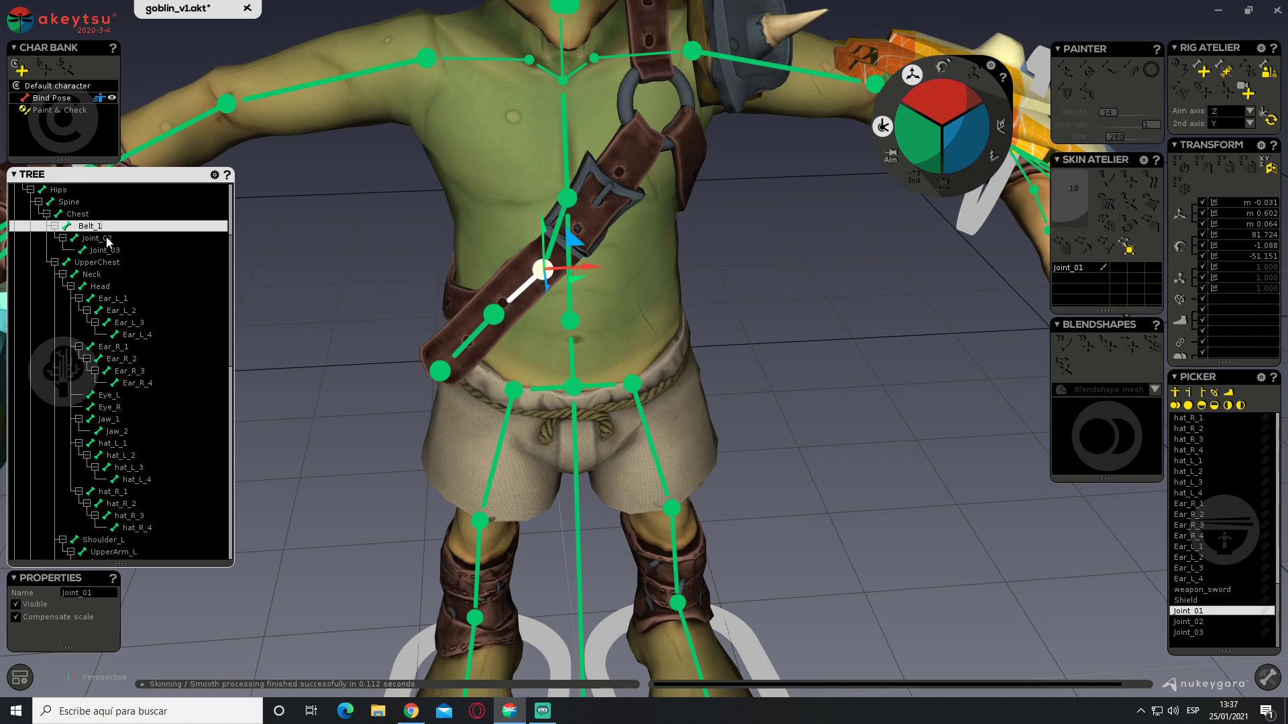
left_click(107, 238)
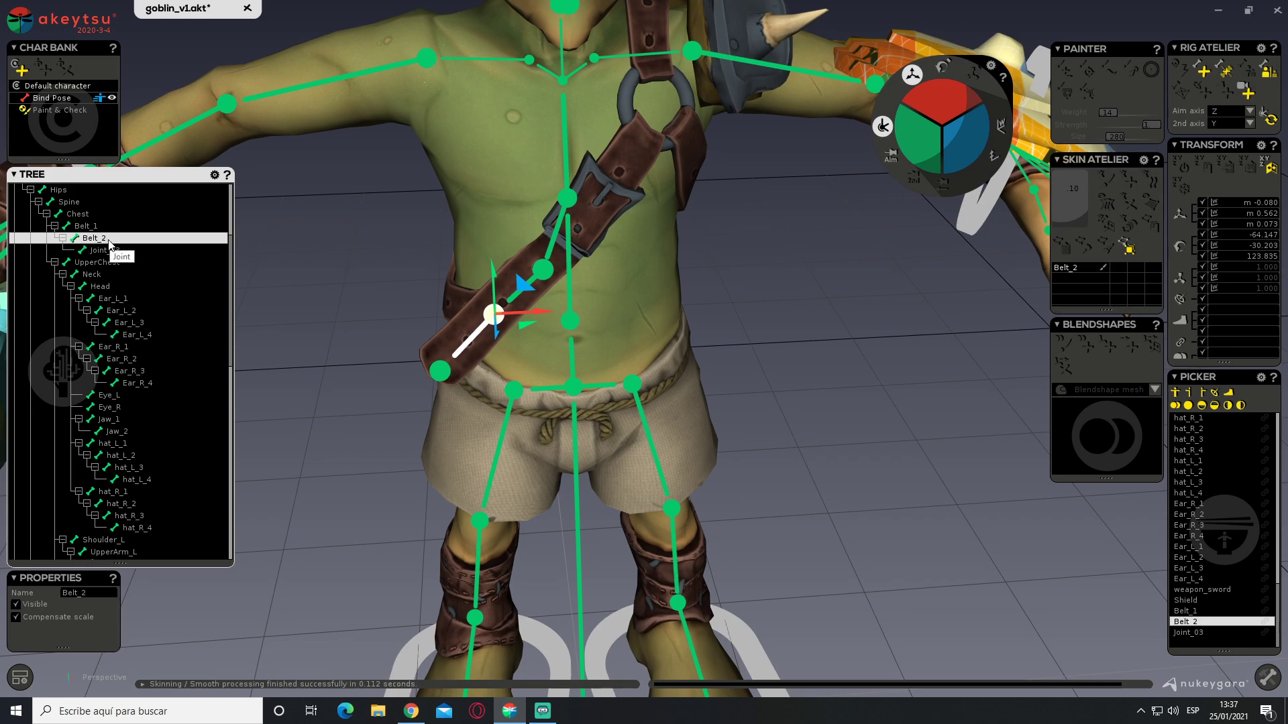
double_click(107, 250)
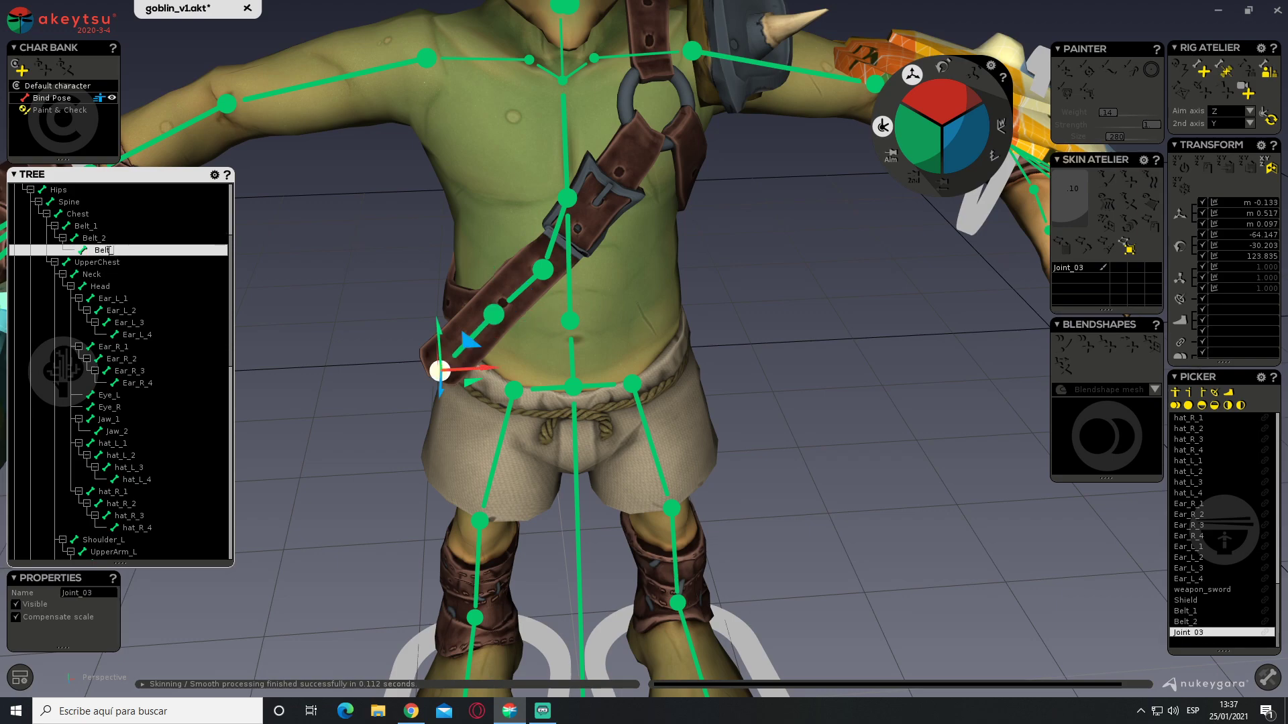
Switch to Paint & Check, select Belt_2 and the vertices of the hanging strap, and activate the Skin Painter
mouse_move(488, 318)
middle_mouse_down()
mouse_move(609, 322)
mouse_move(537, 305)
mouse_move(356, 308)
mouse_move(359, 357)
mouse_move(480, 353)
mouse_move(507, 325)
mouse_move(497, 316)
mouse_move(581, 322)
mouse_move(348, 288)
mouse_move(555, 295)
mouse_move(618, 357)
mouse_move(451, 383)
mouse_move(440, 308)
mouse_move(540, 286)
mouse_move(436, 253)
mouse_move(465, 295)
mouse_move(402, 316)
mouse_move(460, 332)
middle_mouse_up()
left_click(570, 268)
left_click(38, 111)
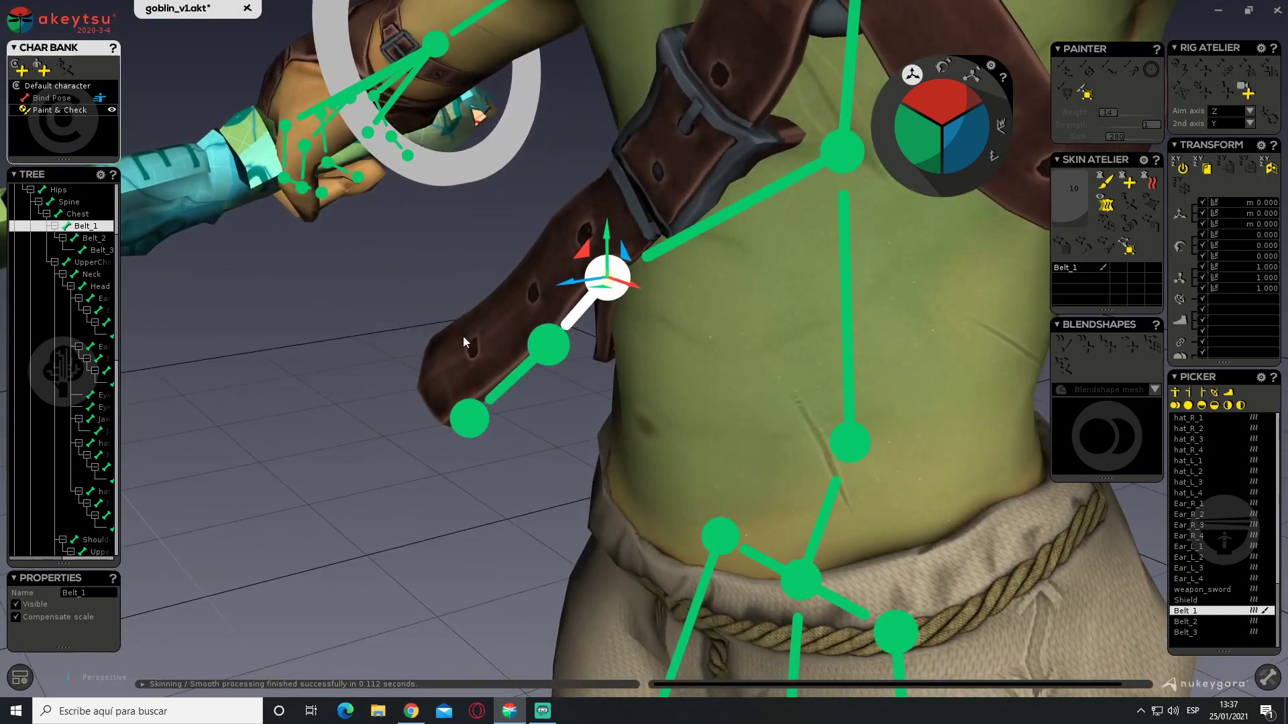
left_click(542, 353)
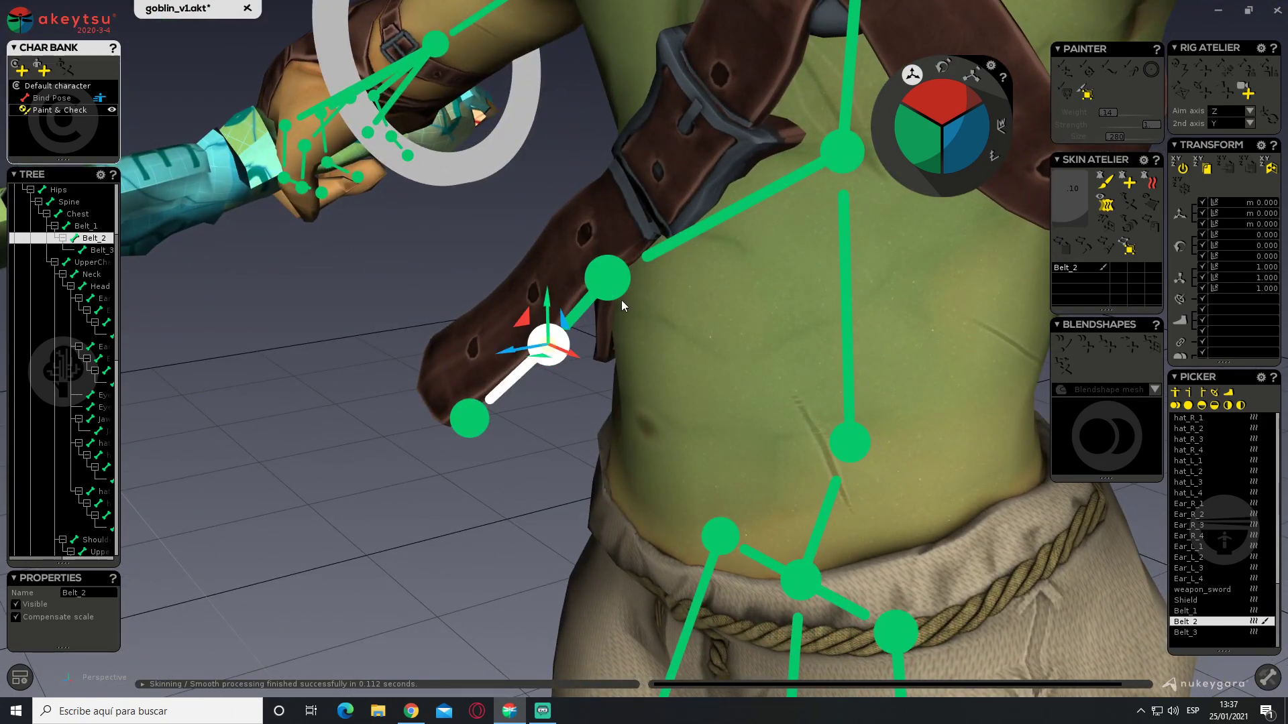
left_click(441, 346)
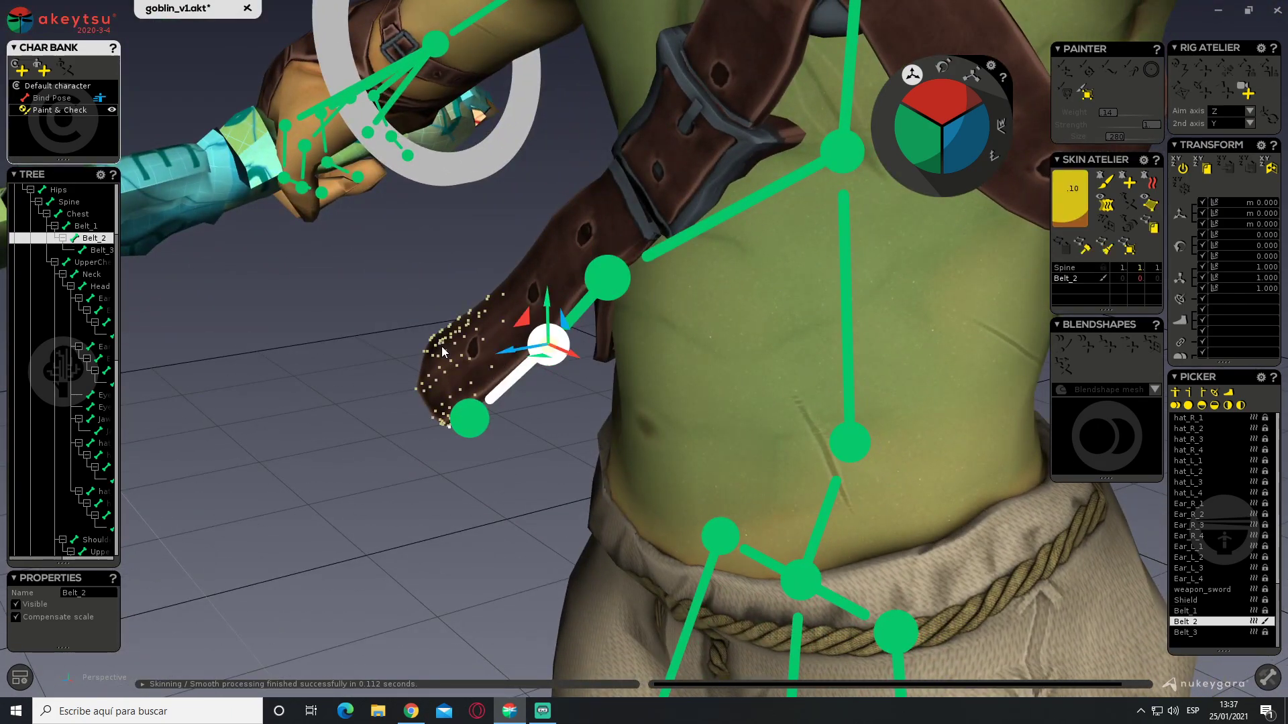
mouse_move(444, 346)
middle_mouse_down()
mouse_move(360, 264)
mouse_move(534, 290)
mouse_move(423, 199)
mouse_move(454, 287)
mouse_move(1036, 131)
middle_mouse_up()
left_click(1105, 179)
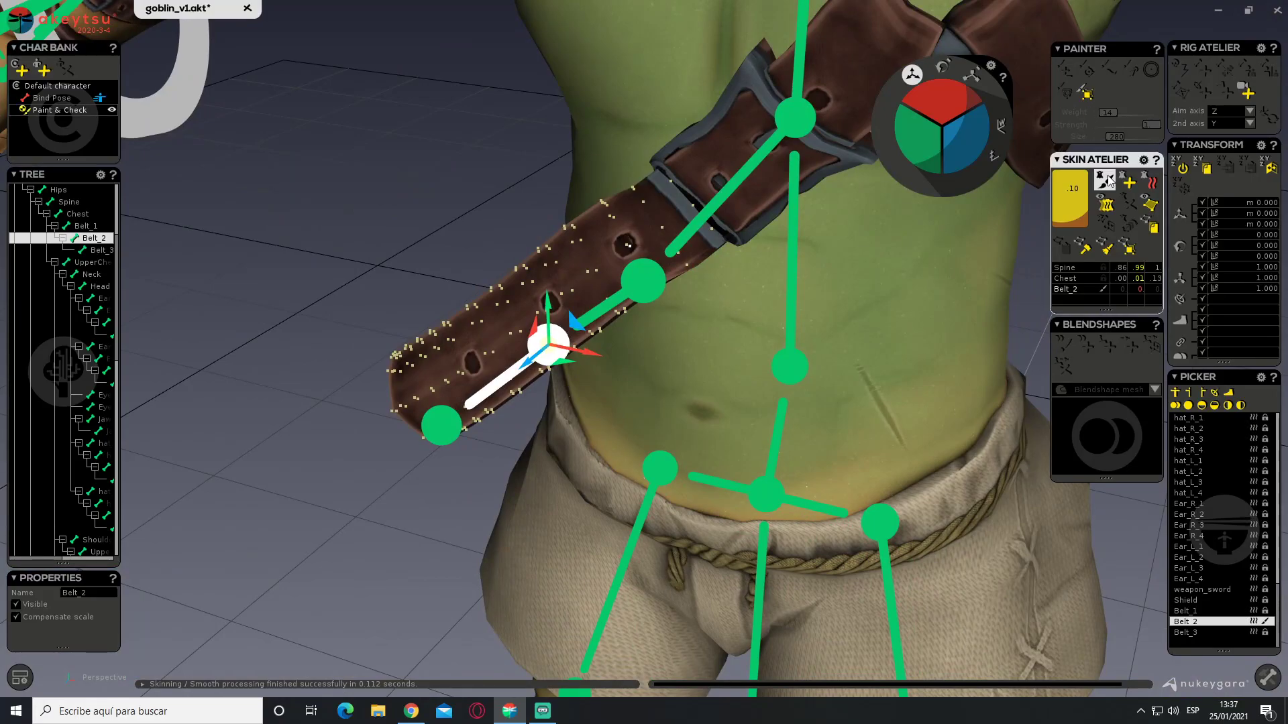
Paint Belt_2's influence at weight 14 over the lower half of the hanging strap, front and back
left_click_drag(413, 350, 425, 373)
mouse_move(425, 373)
middle_mouse_down()
mouse_move(348, 333)
mouse_move(349, 319)
mouse_move(354, 336)
mouse_move(275, 264)
mouse_move(416, 344)
middle_mouse_up()
mouse_move(416, 345)
left_mouse_down()
mouse_move(418, 443)
mouse_move(431, 322)
mouse_move(468, 336)
mouse_move(491, 308)
mouse_move(440, 460)
mouse_move(474, 483)
mouse_move(445, 474)
mouse_move(491, 410)
left_mouse_up()
middle_click_drag(486, 411, 500, 371)
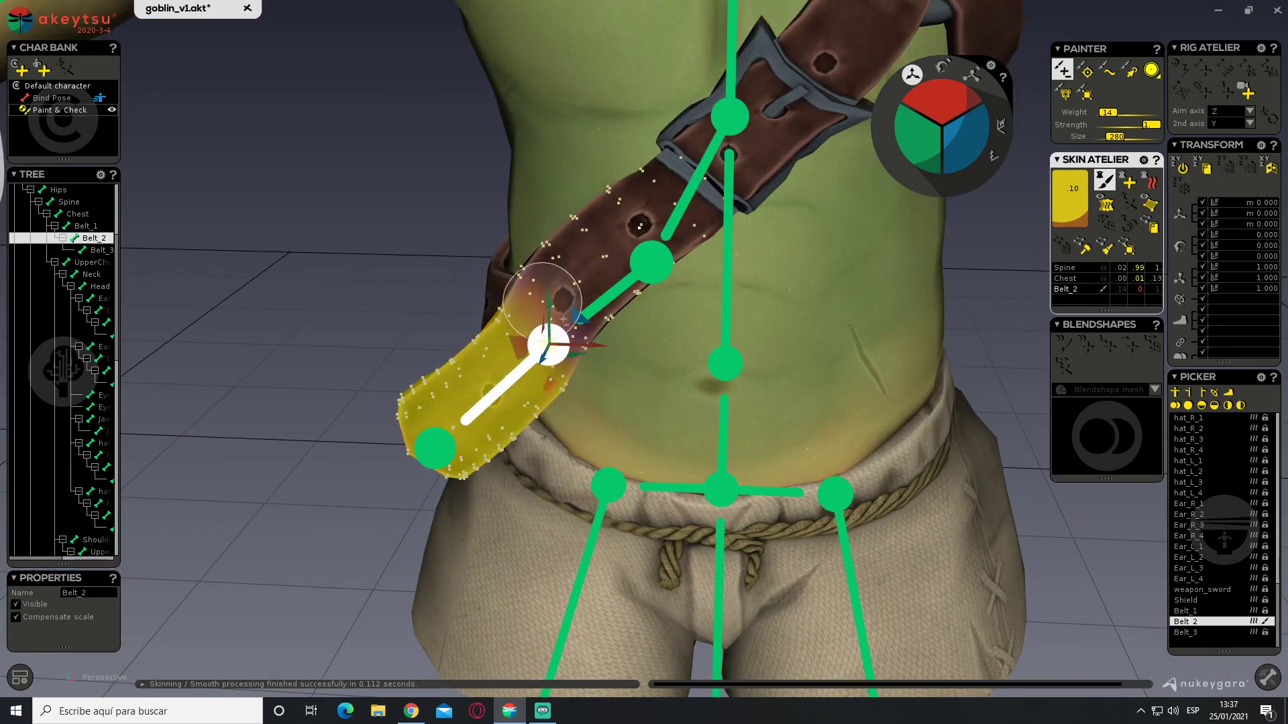
mouse_move(574, 309)
middle_mouse_down()
mouse_move(811, 368)
mouse_move(650, 344)
mouse_move(747, 273)
mouse_move(710, 243)
mouse_move(733, 244)
middle_mouse_up()
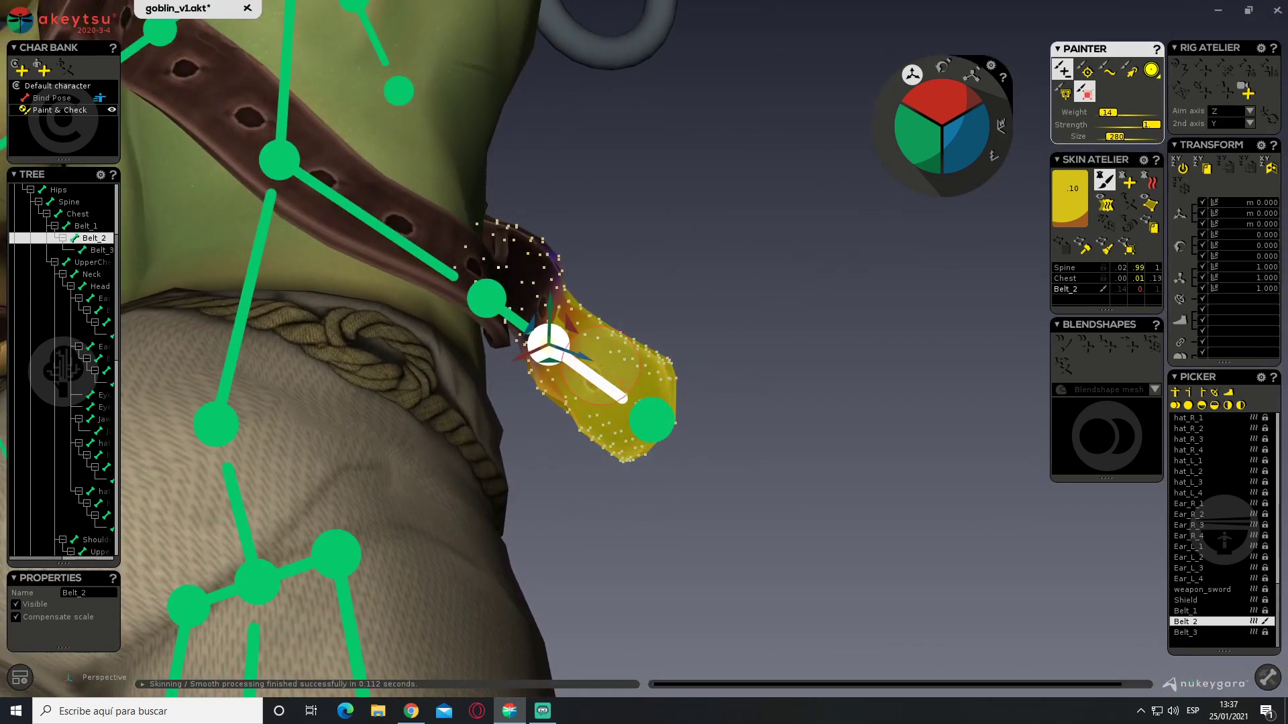
middle_click_drag(581, 338, 597, 372)
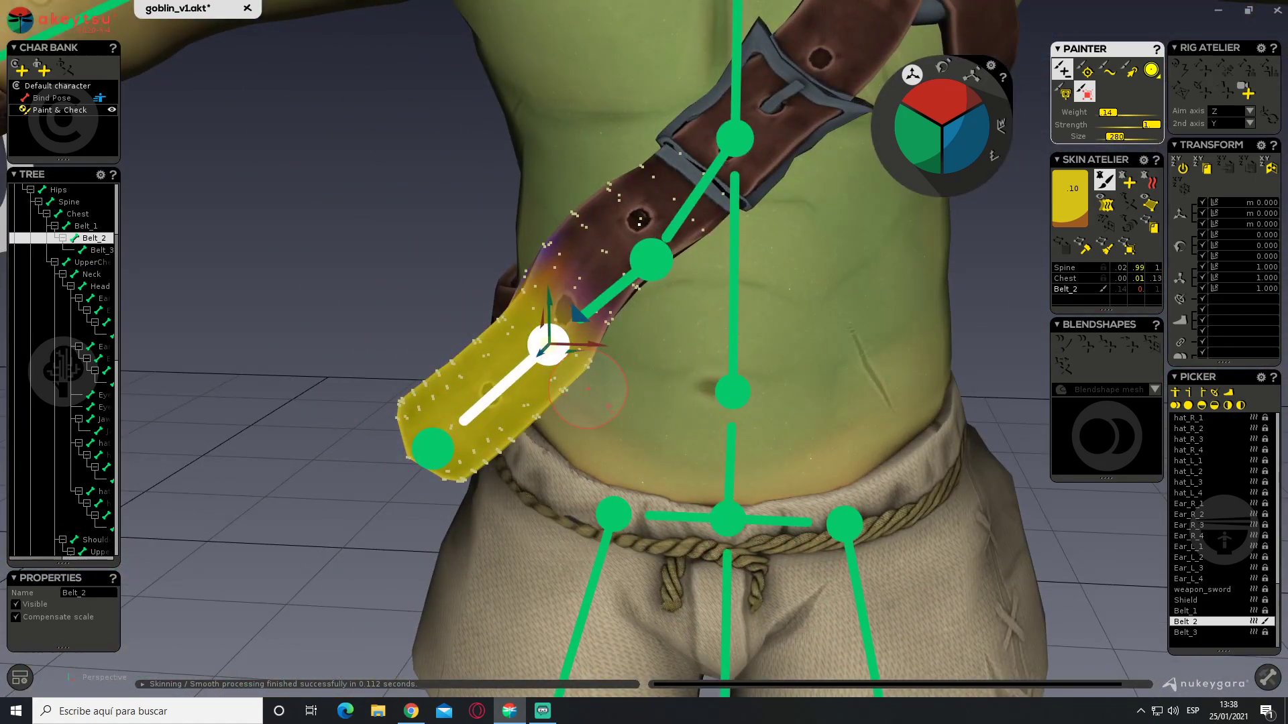
mouse_move(552, 282)
left_mouse_down()
mouse_move(558, 228)
mouse_move(644, 278)
mouse_move(668, 259)
left_mouse_up()
Try painting Belt_1's influence over the upper part of the strap, and undo the weight painting on both belt joints
left_click(652, 260)
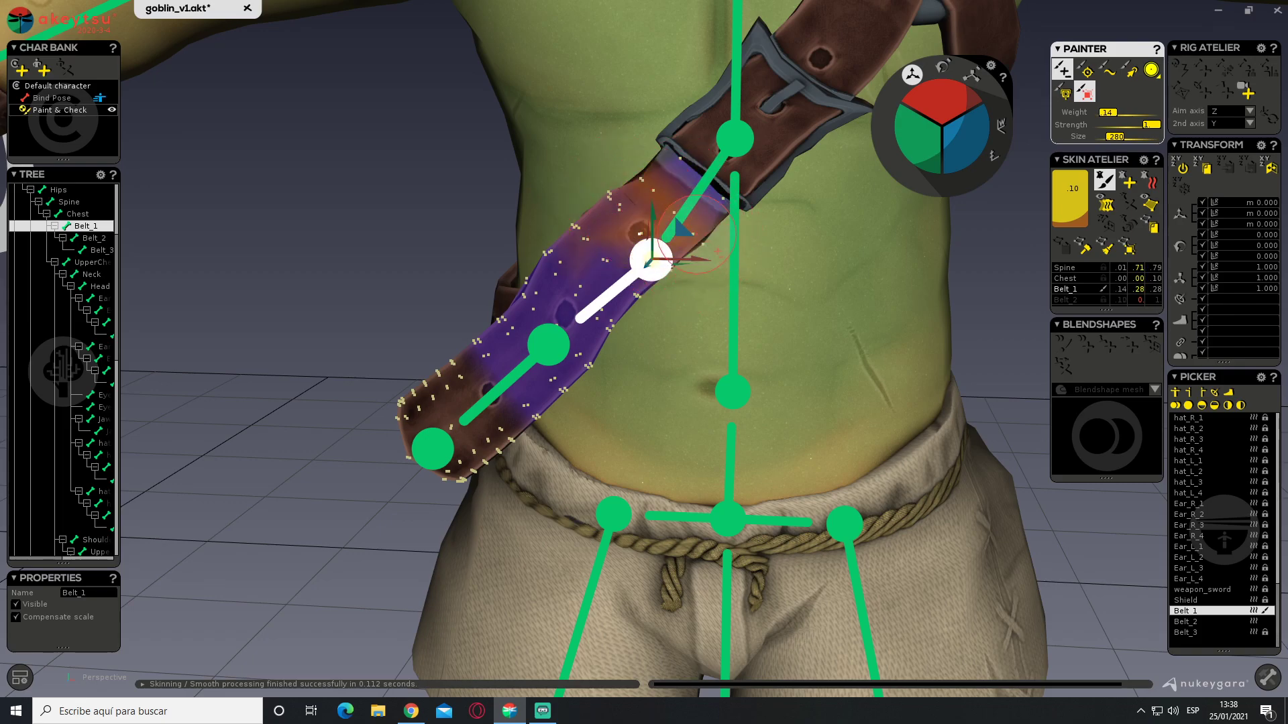
left_click_drag(799, 282, 962, 274, "alt")
middle_click_drag(964, 275, 631, 290)
key("Down")
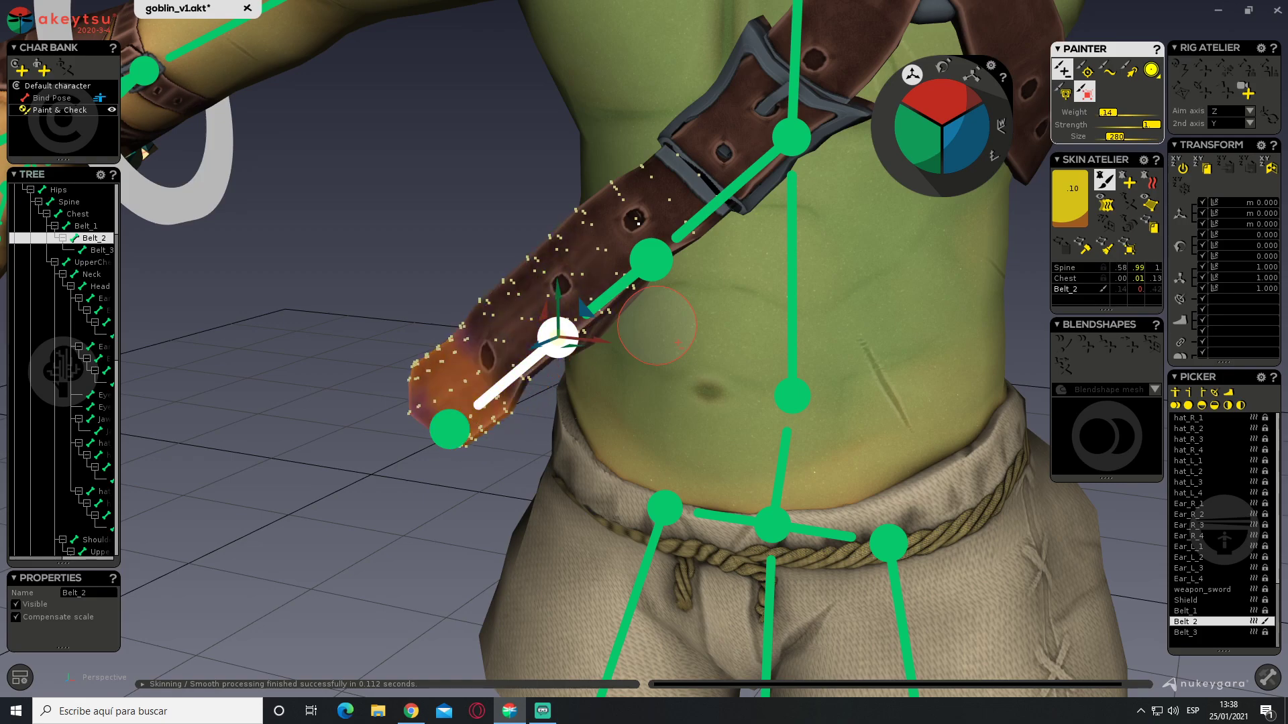
key("ctrl+z")
key("ctrl+z")
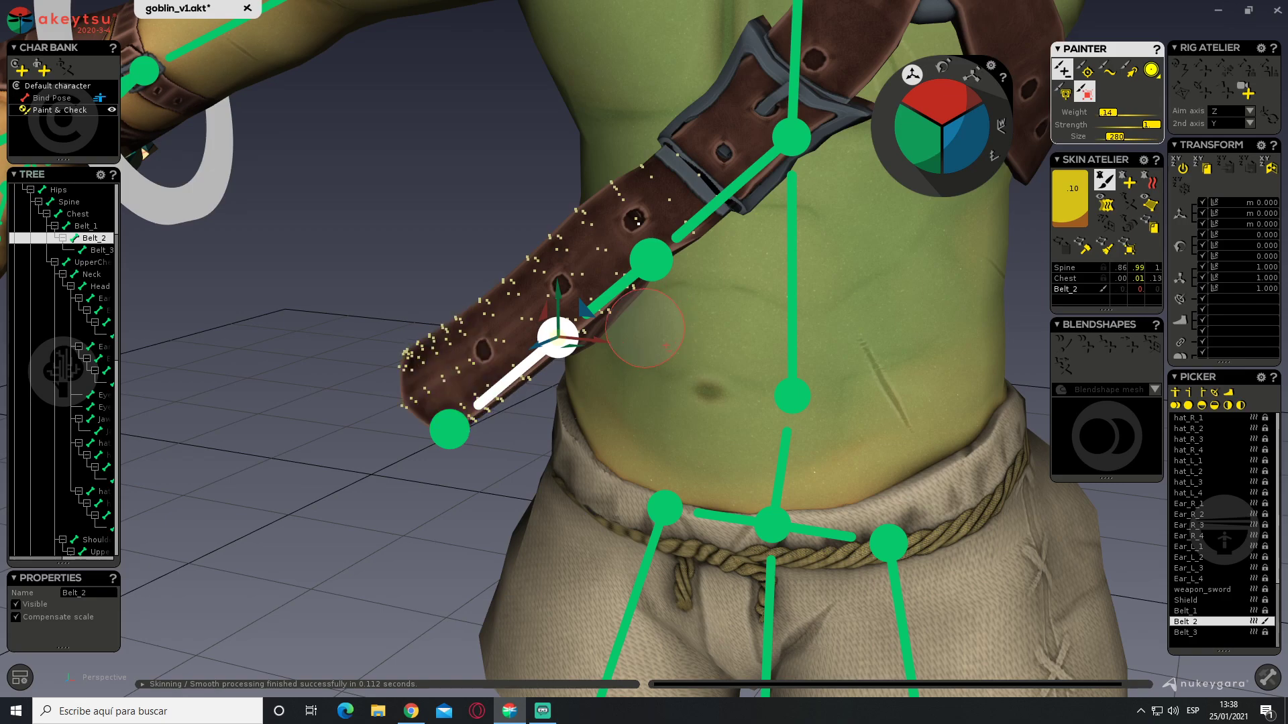
Repaint Belt_2's influence over the lower half of the strap with the painter weight at 14
mouse_move(376, 341)
left_mouse_down()
mouse_move(411, 338)
mouse_move(514, 279)
mouse_move(560, 329)
mouse_move(543, 289)
mouse_move(593, 344)
mouse_move(517, 332)
mouse_move(589, 350)
left_mouse_up()
mouse_move(455, 334)
left_mouse_down()
mouse_move(469, 429)
mouse_move(520, 422)
mouse_move(536, 309)
mouse_move(594, 363)
mouse_move(382, 324)
mouse_move(427, 335)
mouse_move(458, 307)
mouse_move(497, 301)
mouse_move(557, 375)
mouse_move(402, 295)
mouse_move(446, 267)
left_mouse_up()
mouse_move(446, 267)
middle_mouse_down()
mouse_move(352, 191)
mouse_move(359, 218)
mouse_move(498, 252)
middle_mouse_up()
Paint Belt_1's influence over the upper part of the strap up to the buckle and leave the Skin Painter
left_click(641, 259)
mouse_move(617, 173)
left_mouse_down()
mouse_move(641, 131)
mouse_move(622, 172)
mouse_move(620, 234)
mouse_move(560, 233)
mouse_move(556, 298)
mouse_move(530, 295)
mouse_move(580, 363)
mouse_move(658, 222)
mouse_move(658, 158)
mouse_move(614, 147)
mouse_move(701, 215)
mouse_move(575, 216)
mouse_move(607, 281)
mouse_move(578, 231)
mouse_move(649, 323)
left_mouse_up()
mouse_move(541, 159)
left_mouse_down("alt")
mouse_move(408, 112)
mouse_move(513, 112)
mouse_move(562, 146)
left_mouse_up("alt")
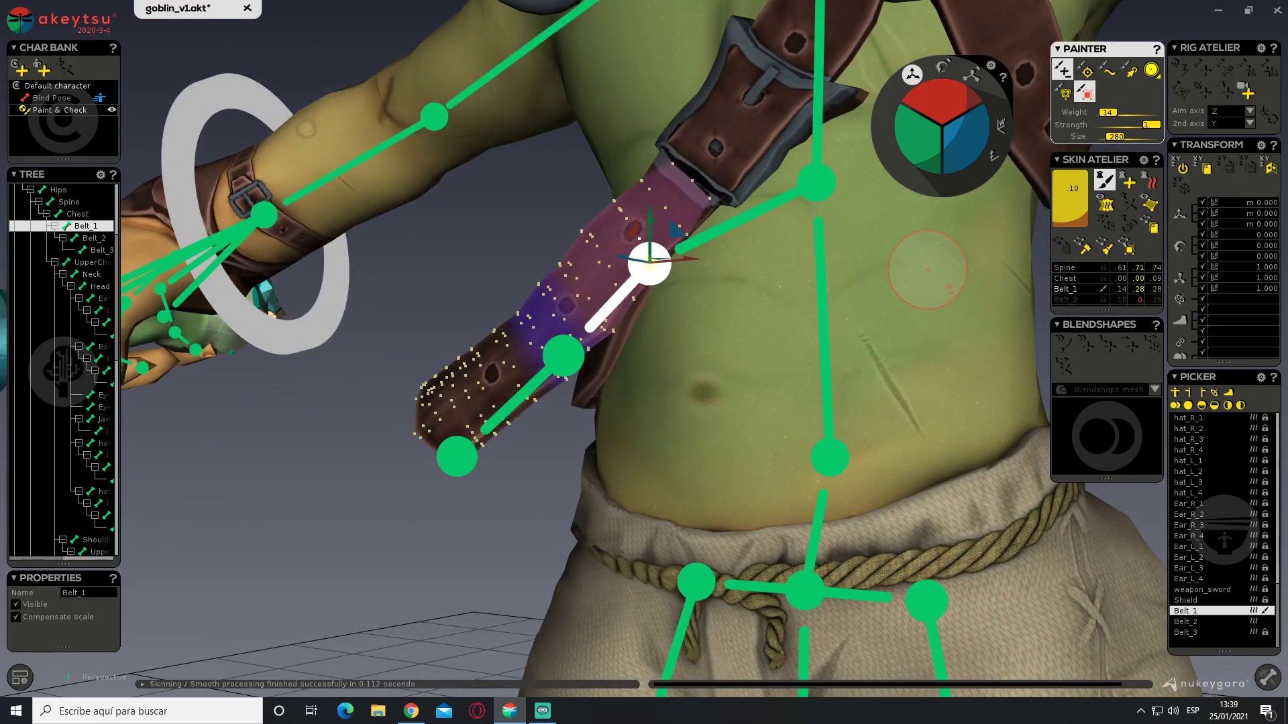
left_click(1106, 181)
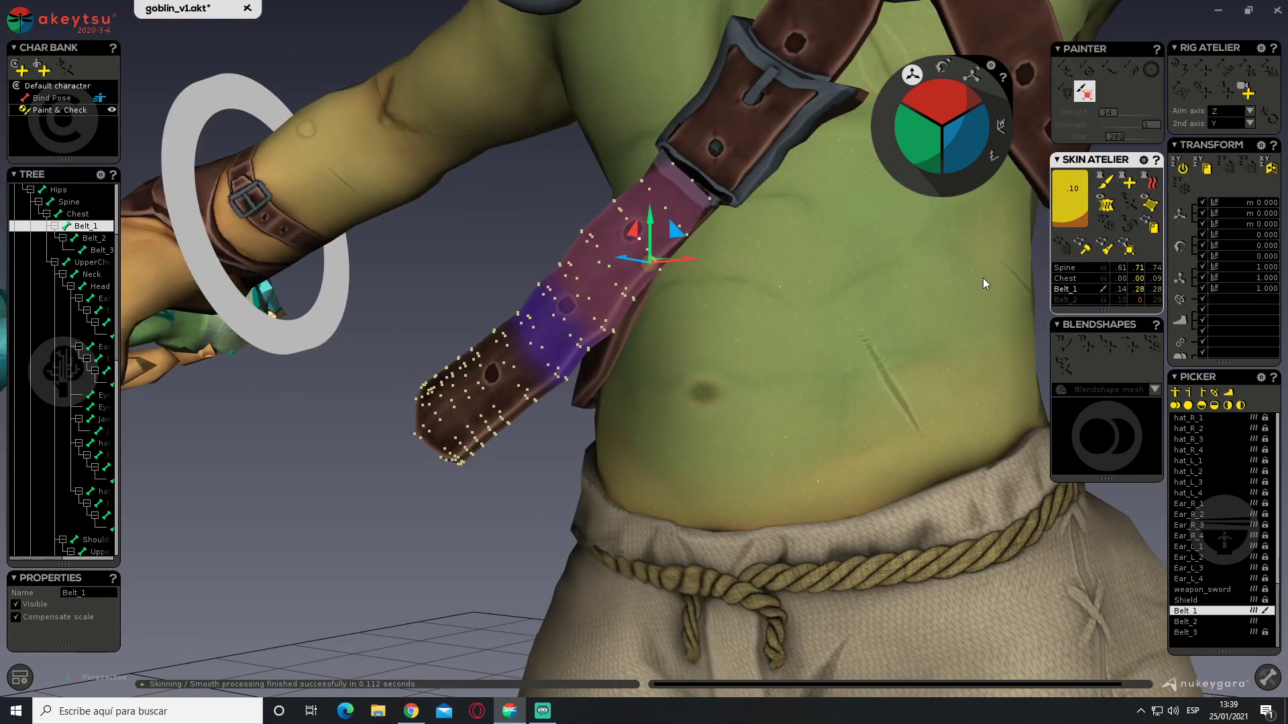
Select Belt_2, test-rotate it to check how the strap deforms, and undo the rotation
middle_click_drag(901, 287, 792, 439)
left_click_drag(791, 438, 472, 325, "alt")
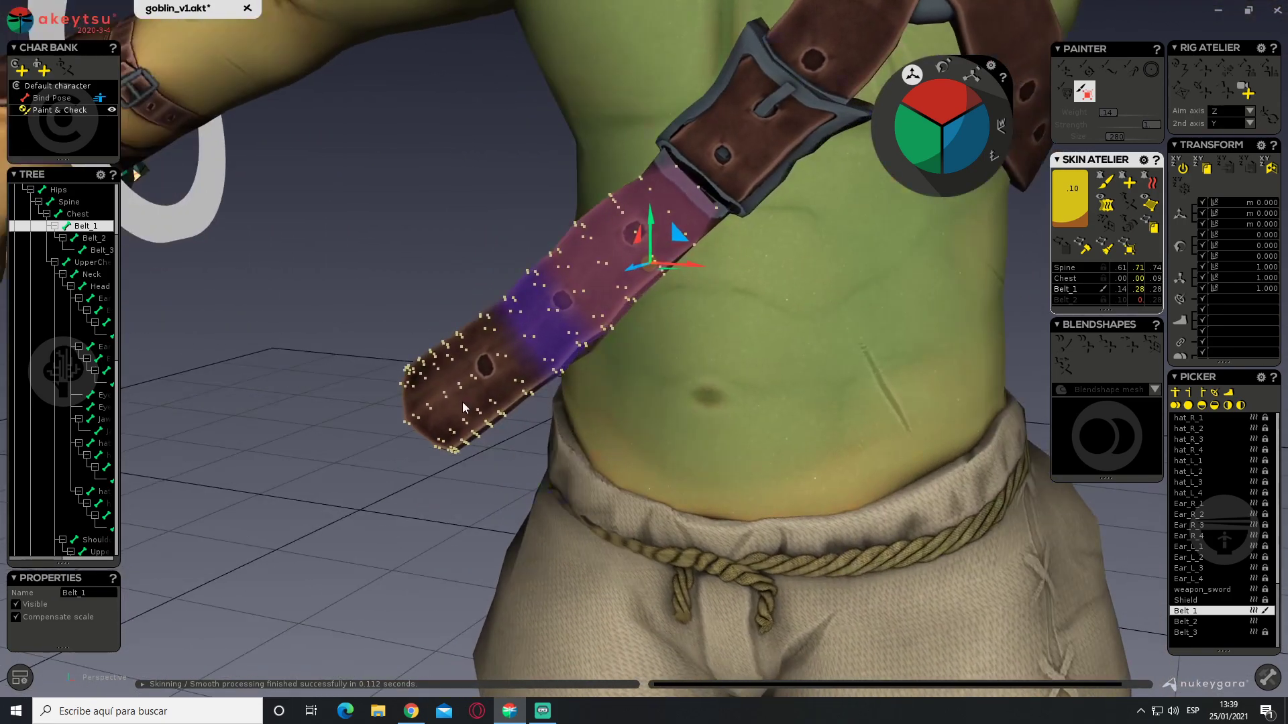
left_click(463, 404)
left_click_drag(592, 278, 460, 272, "alt")
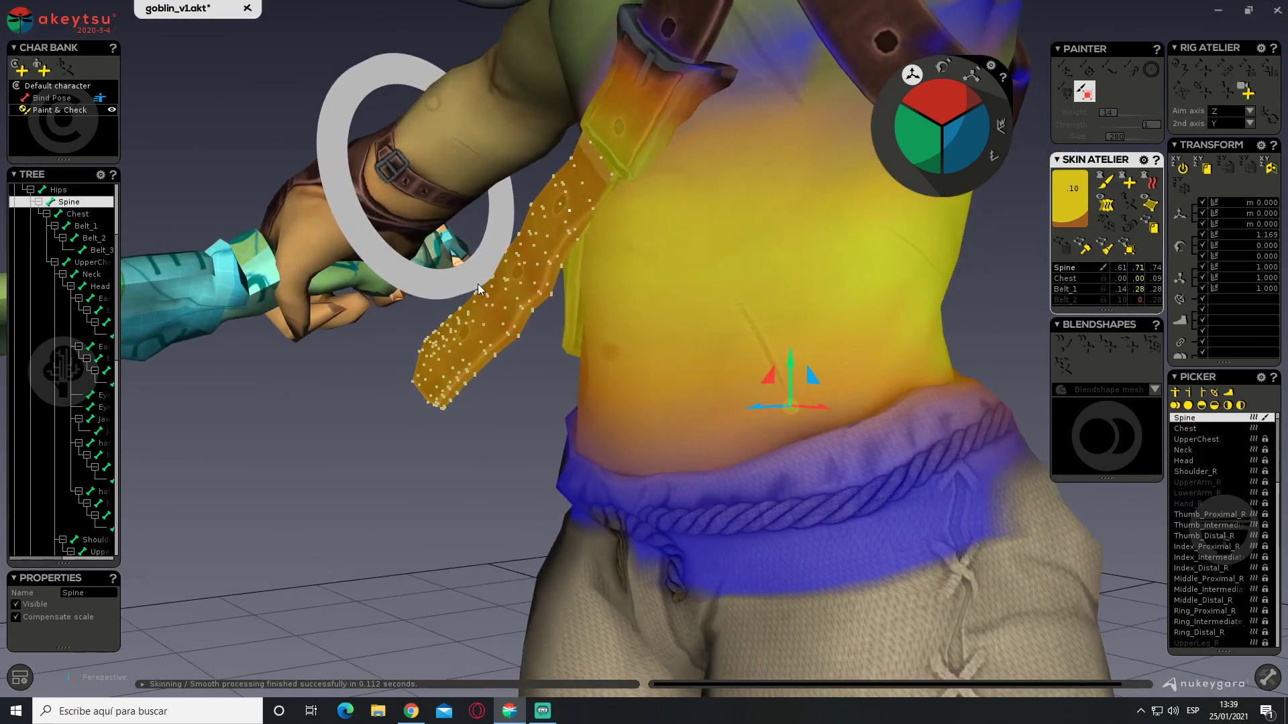
key("j")
left_click(564, 235)
left_click_drag(528, 310, 571, 334, "alt")
left_click(502, 307)
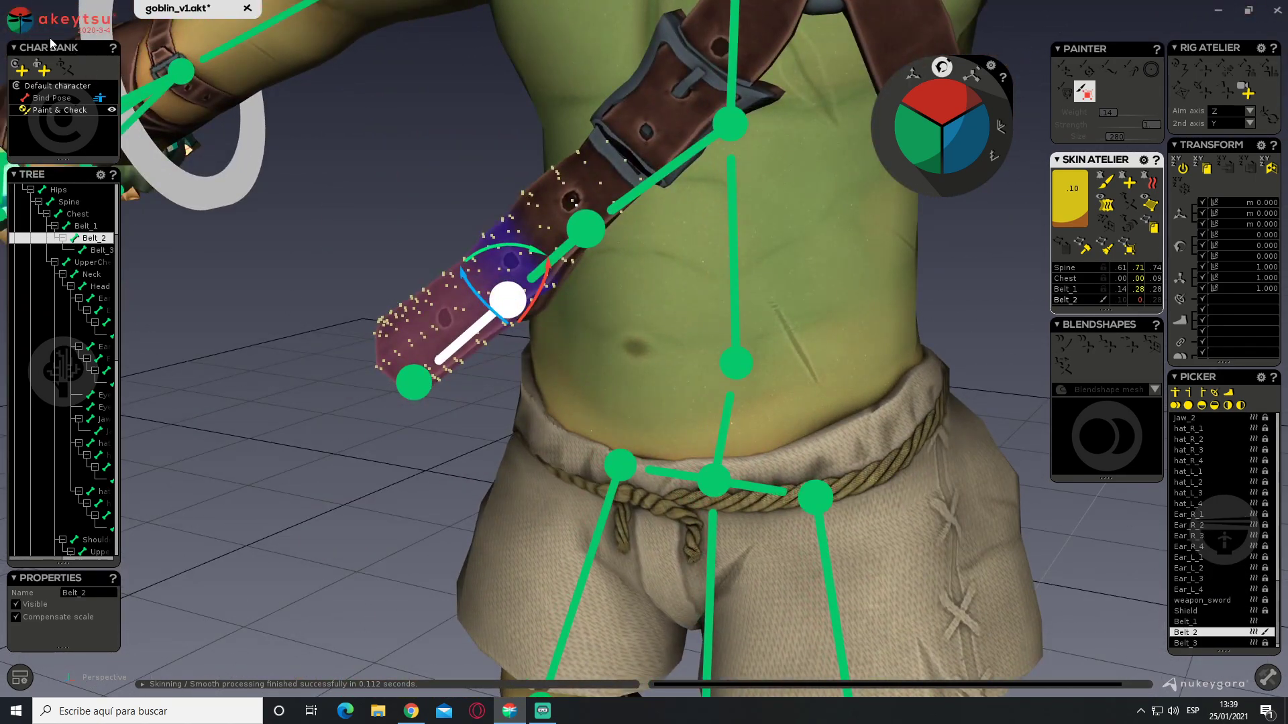
middle_click_drag(534, 305, 751, 431)
left_click_drag(569, 299, 542, 265)
key("ctrl+z")
Return to Bind Pose and turn on the display of the joints' local axes
left_click(38, 98)
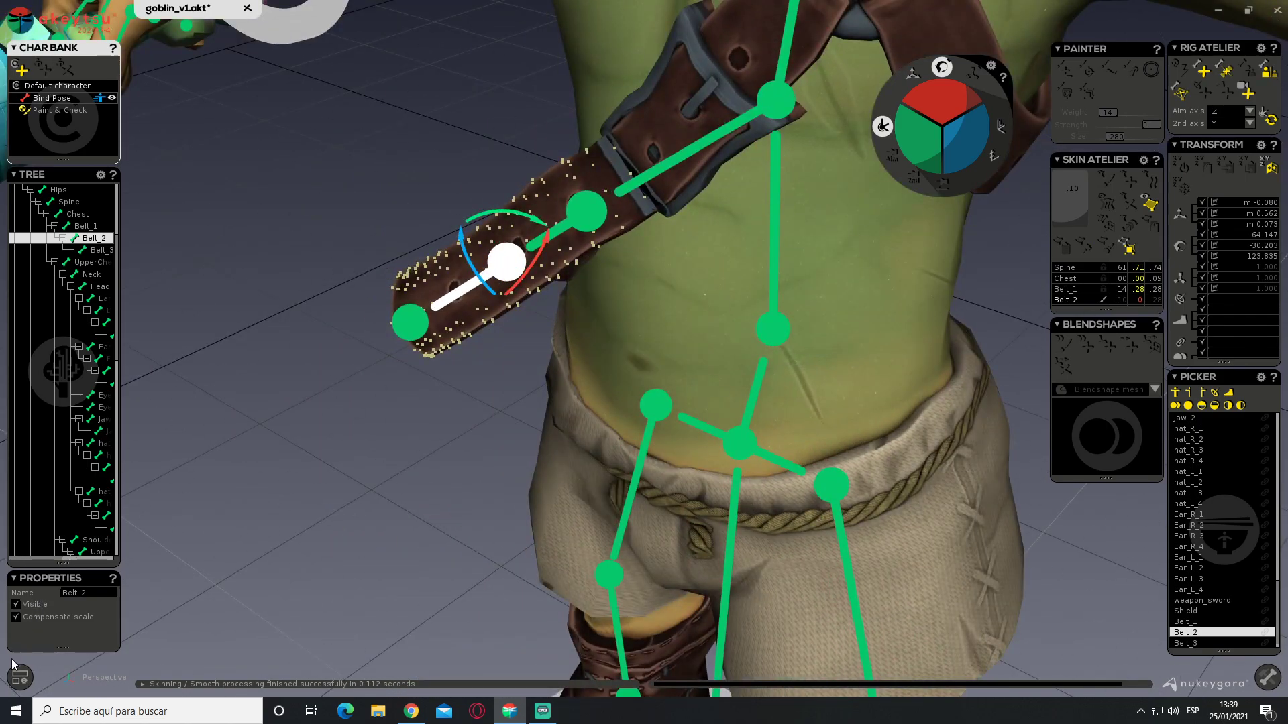
left_click(13, 667)
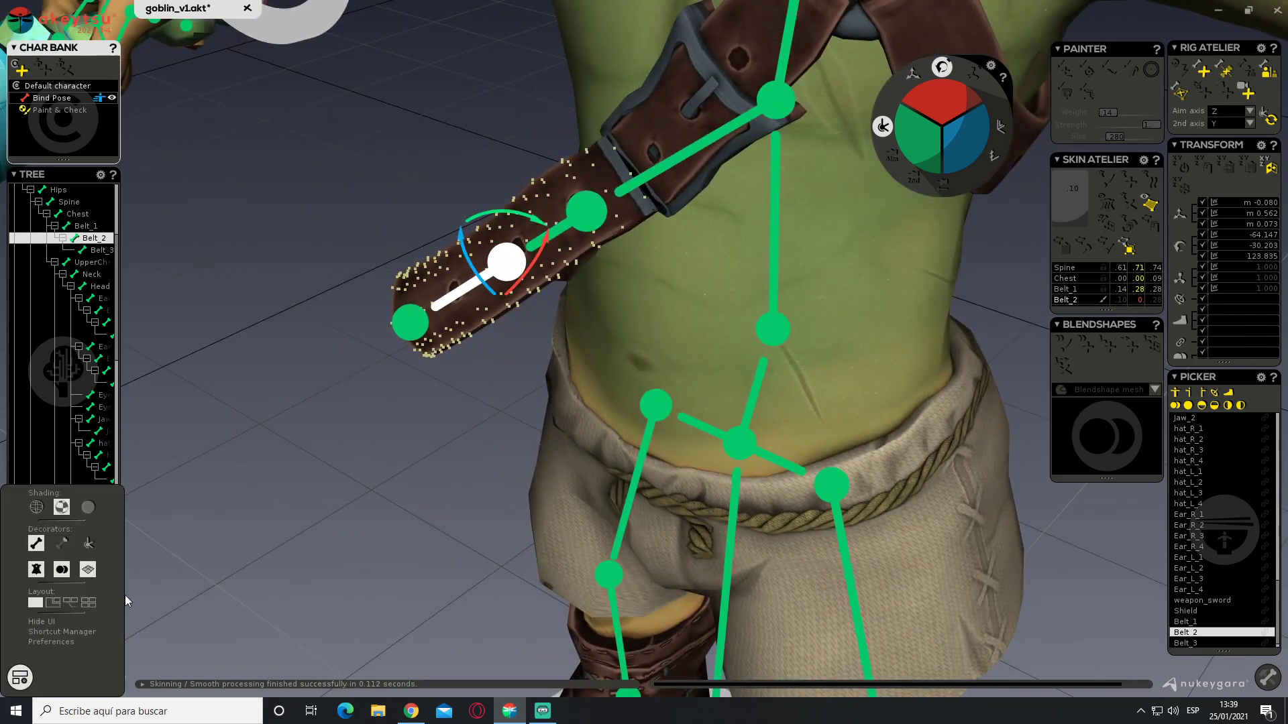
left_click(87, 546)
Rotate Belt_1 so its axes follow the strap, to about 81.7, -1.0 and -50.4 degrees
scroll(396, 264, "up", 6)
middle_click_drag(627, 263, 684, 382)
left_click(643, 316)
middle_click_drag(642, 315, 585, 311)
left_click_drag(590, 308, 593, 310)
middle_click_drag(507, 472, 669, 286)
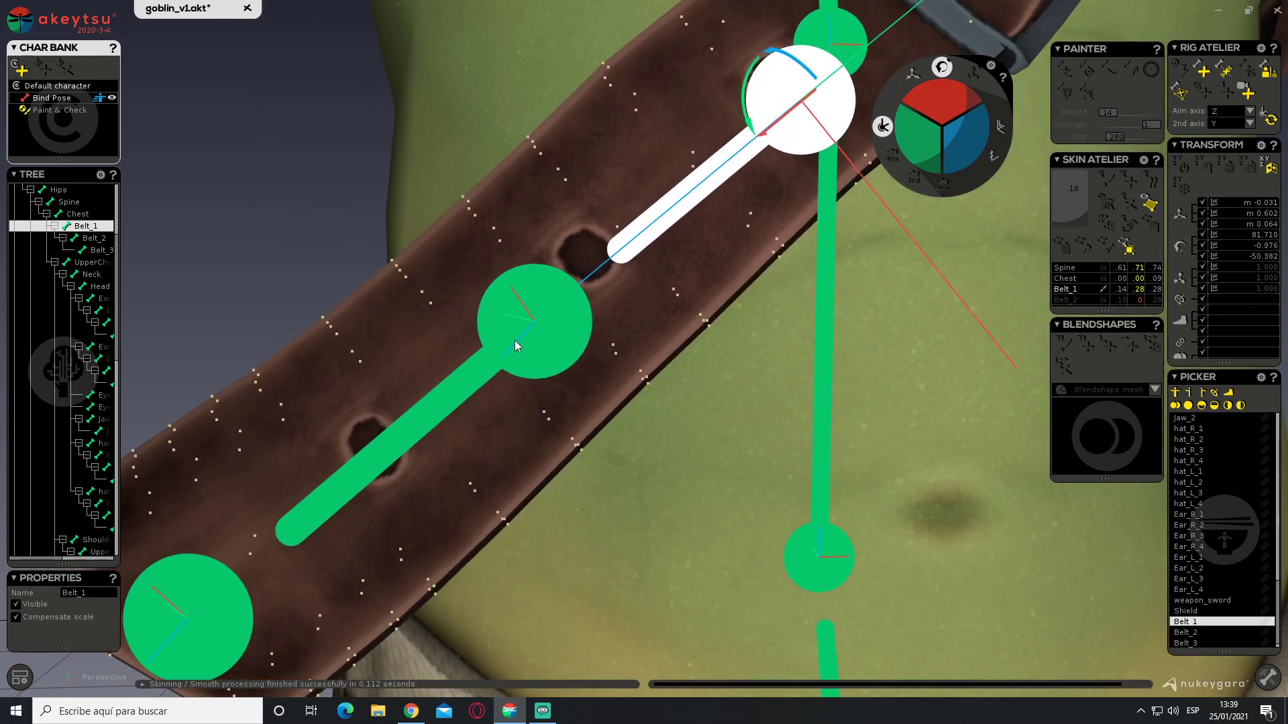
Rotate Belt_2 so its axes line up with the strap, to about 71.1, 2.1 and -50.7 degrees
left_click(514, 341)
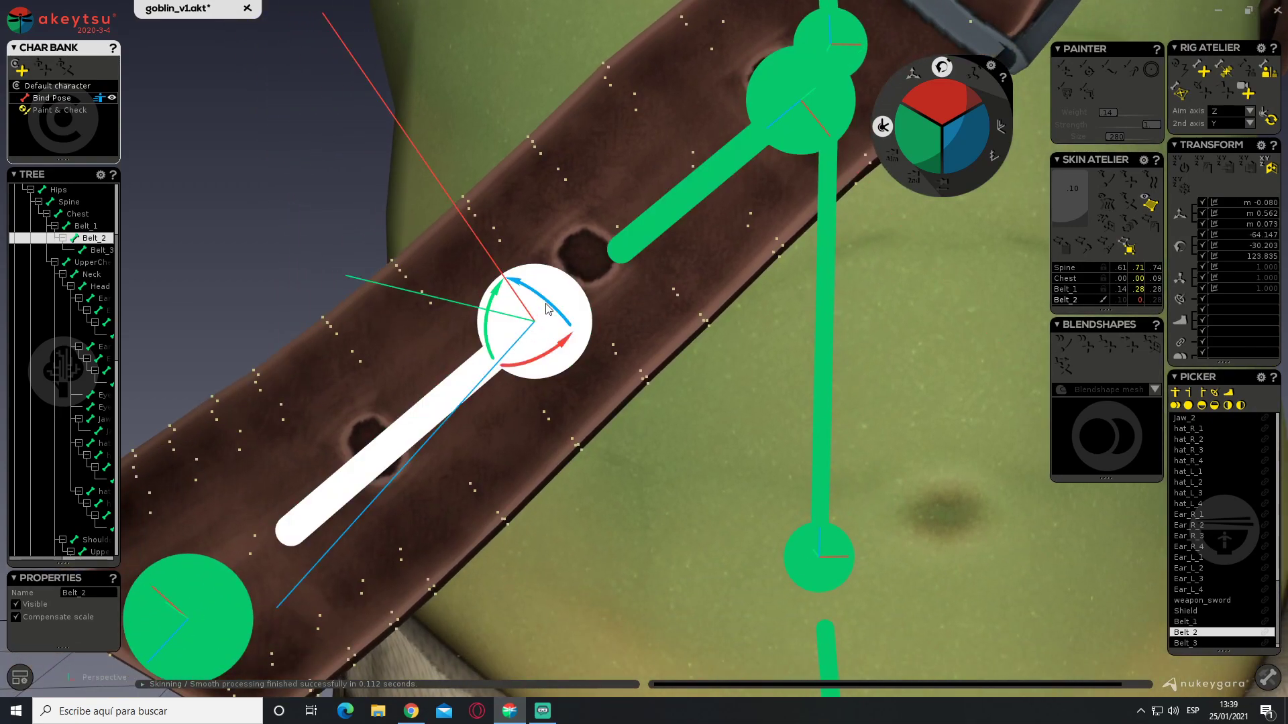
left_click_drag(554, 311, 609, 404)
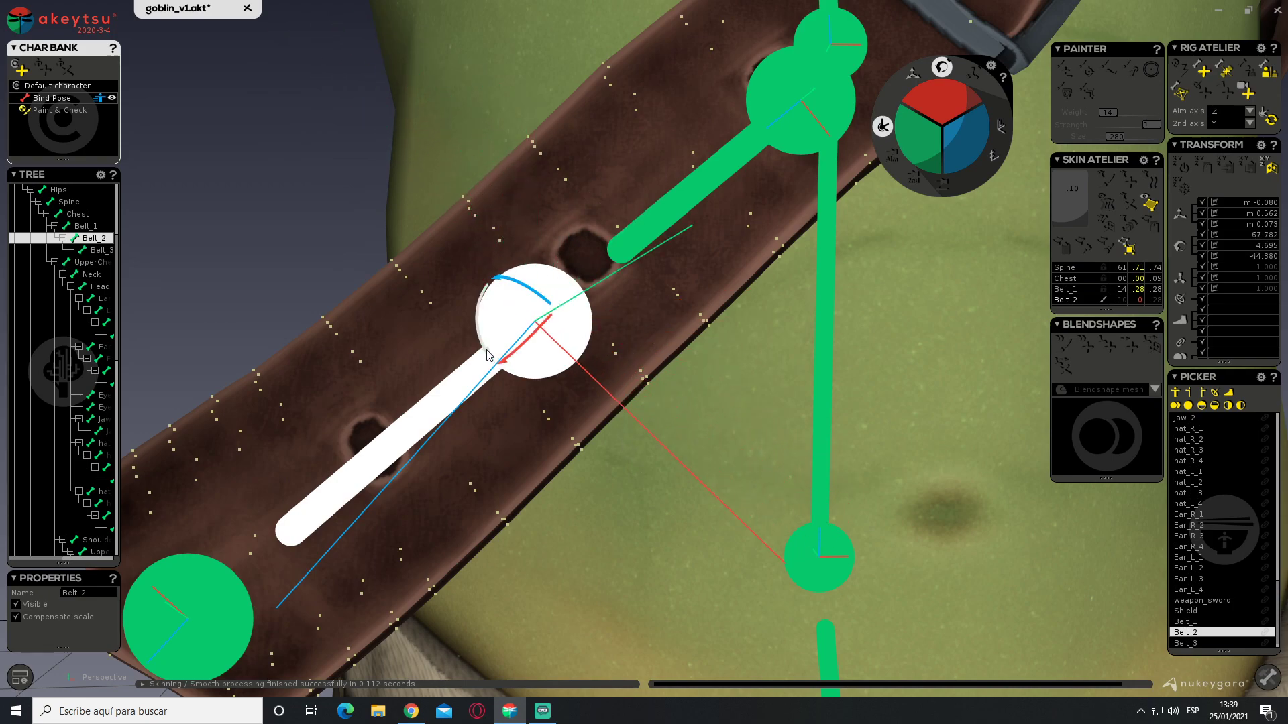
left_click_drag(487, 355, 480, 355)
middle_click_drag(473, 353, 653, 397)
left_click_drag(561, 360, 557, 362)
middle_click_drag(557, 363, 499, 385)
Rotate Belt_3 so its axes line up with the tip of the strap, matching the other belt joints
left_click(457, 456)
middle_click_drag(451, 420, 516, 342)
left_click_drag(492, 335, 555, 495)
left_click_drag(503, 350, 514, 387)
middle_click_drag(466, 417, 407, 478)
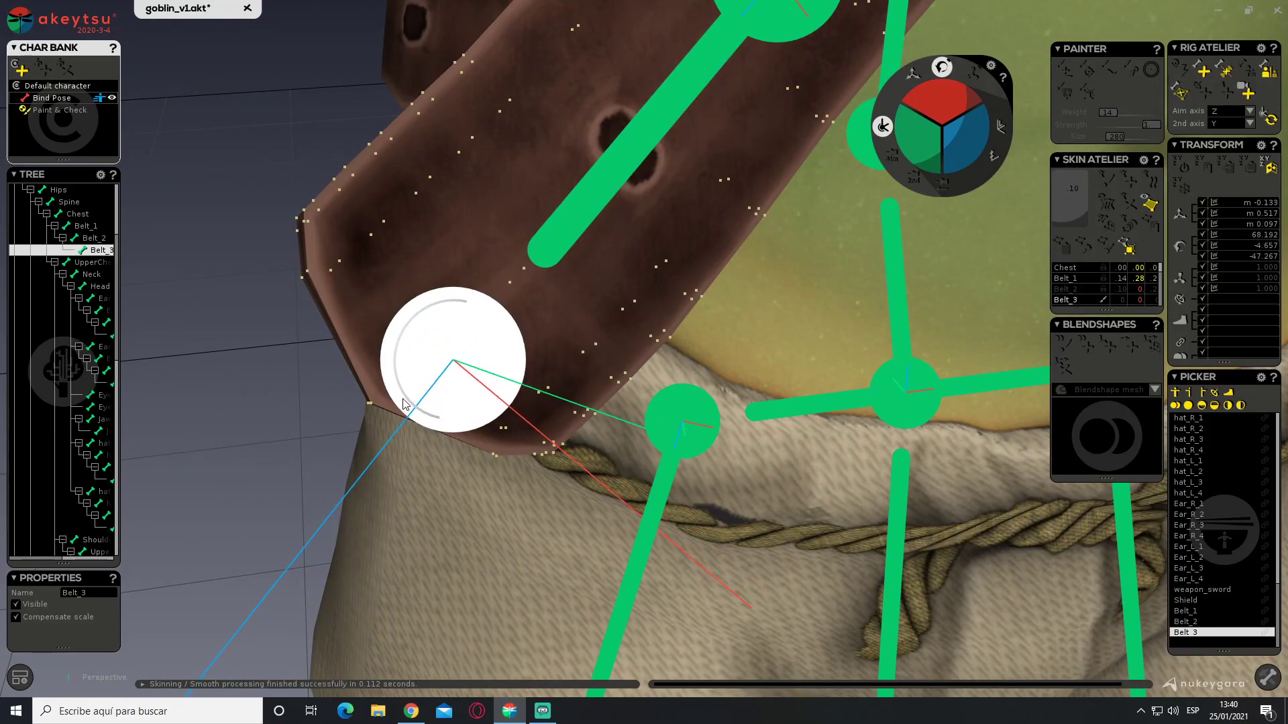
left_click_drag(402, 402, 405, 406)
middle_click_drag(499, 403, 622, 337)
Test-rotate Belt_2 in Paint & Check with its new orientation and undo the rotation
left_click(468, 227)
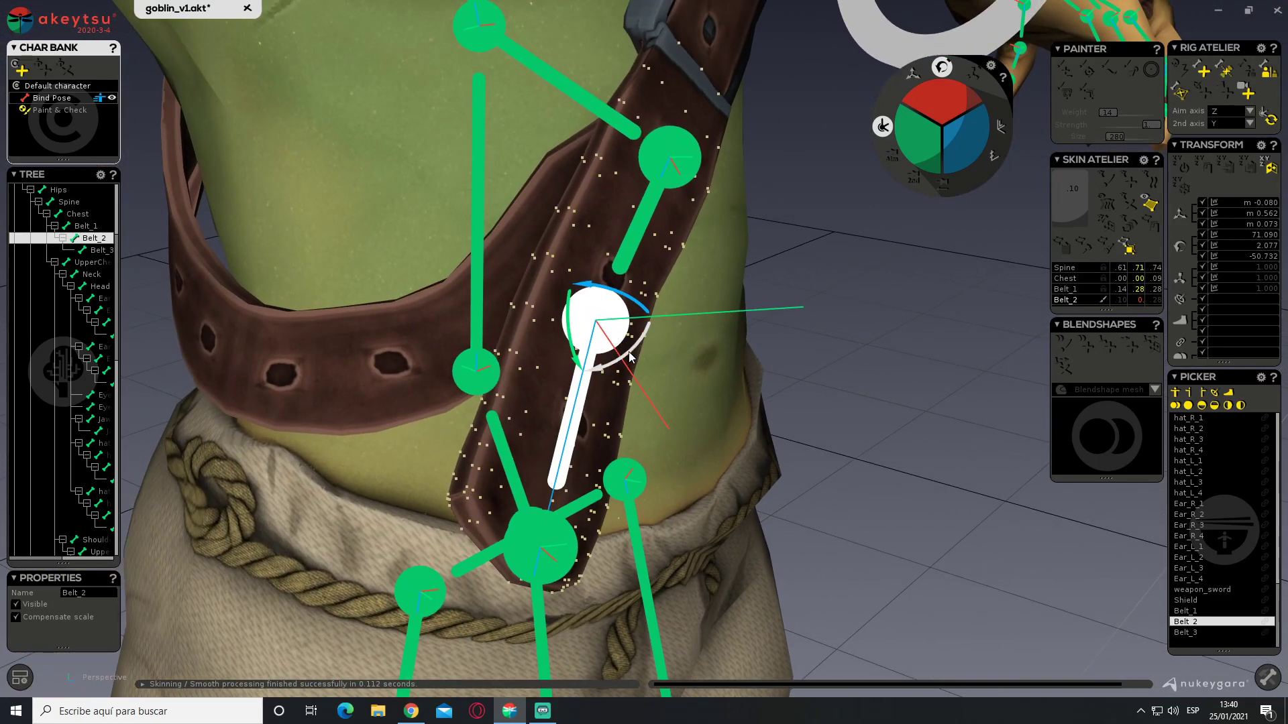
left_click(47, 111)
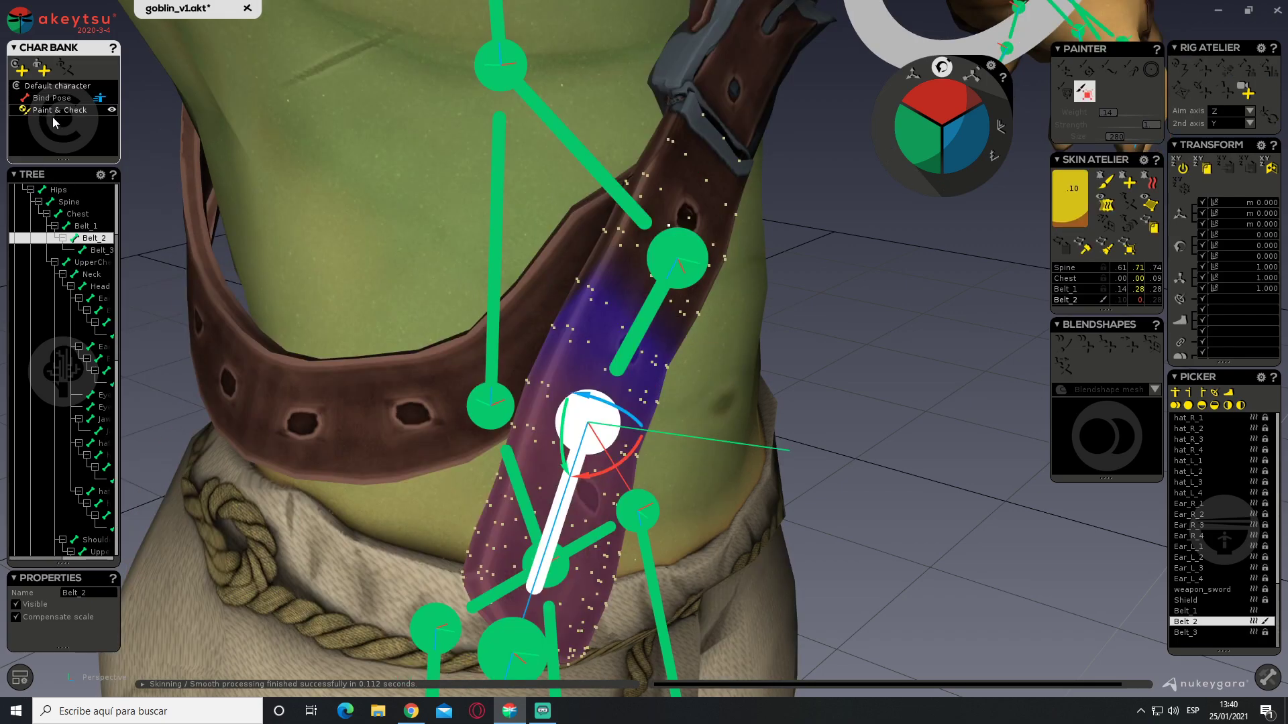
middle_click_drag(650, 403, 538, 333)
left_click_drag(537, 337, 466, 336)
key("ctrl+z")
Test-rotate Belt_1 by about 39.5 degrees to check the strap's bending, and undo the rotation
middle_click_drag(708, 352, 487, 419)
left_click(682, 163)
middle_click_drag(682, 164, 723, 194)
left_click_drag(728, 206, 683, 239)
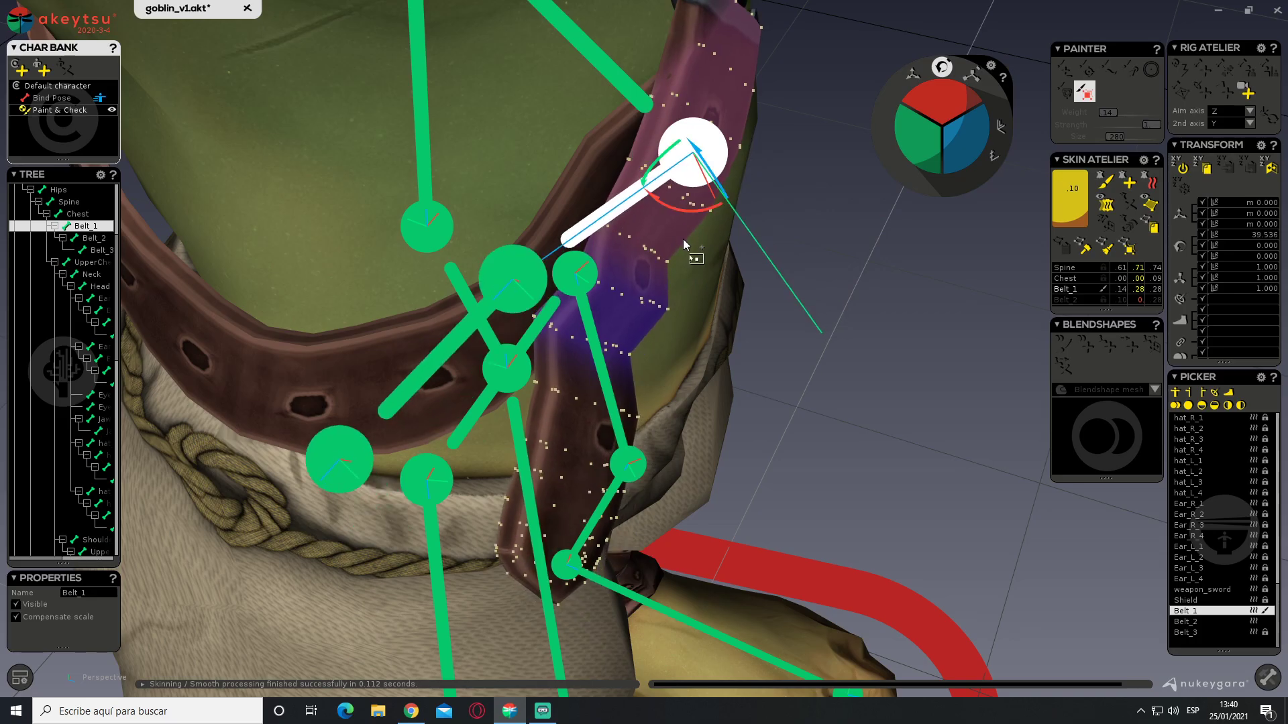
key("ctrl+z")
Select Chest and examine its influence on the buckle and the upper end of the strap
middle_click_drag(767, 322, 542, 220)
middle_click_drag(443, 218, 640, 222)
middle_click_drag(723, 230, 680, 342)
scroll(680, 342, "down", 3)
left_click(690, 165)
middle_click_drag(689, 163, 596, 247)
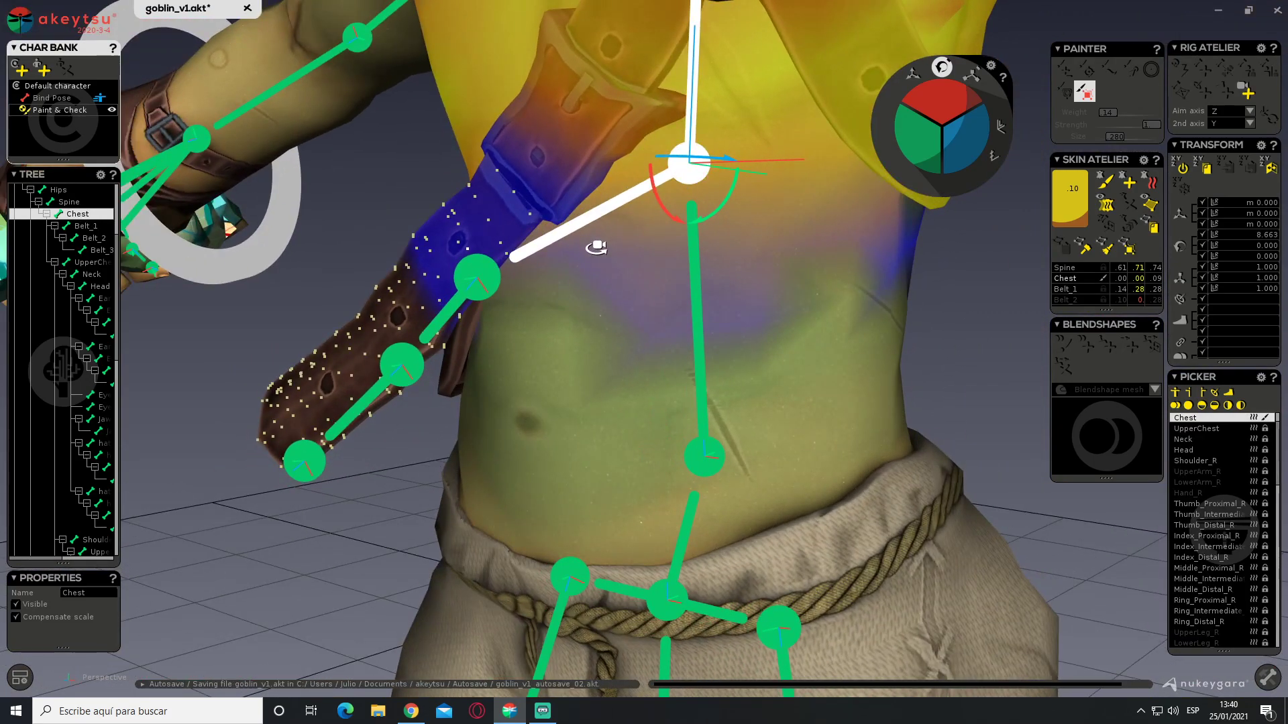
middle_click_drag(596, 248, 493, 320)
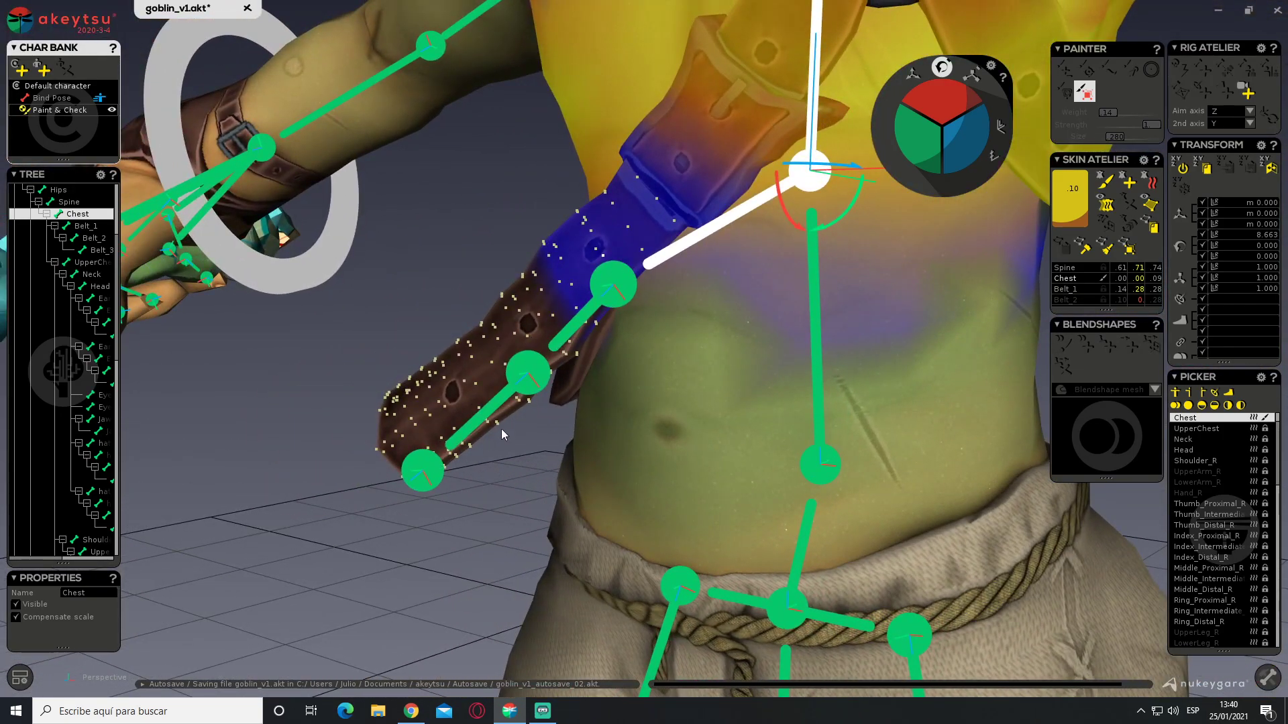
Select Belt_2, set the painter weight to 42 and paint its influence over the lower half of the strap
left_click(522, 379)
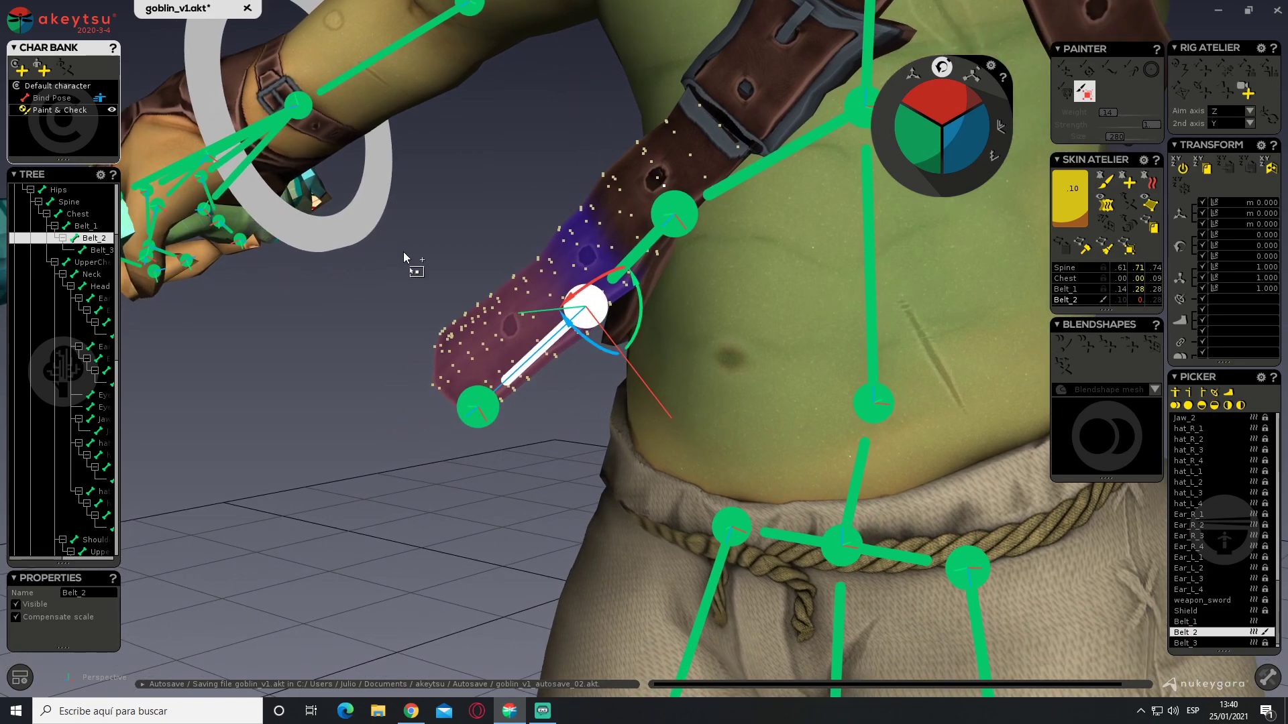
left_click(1105, 181)
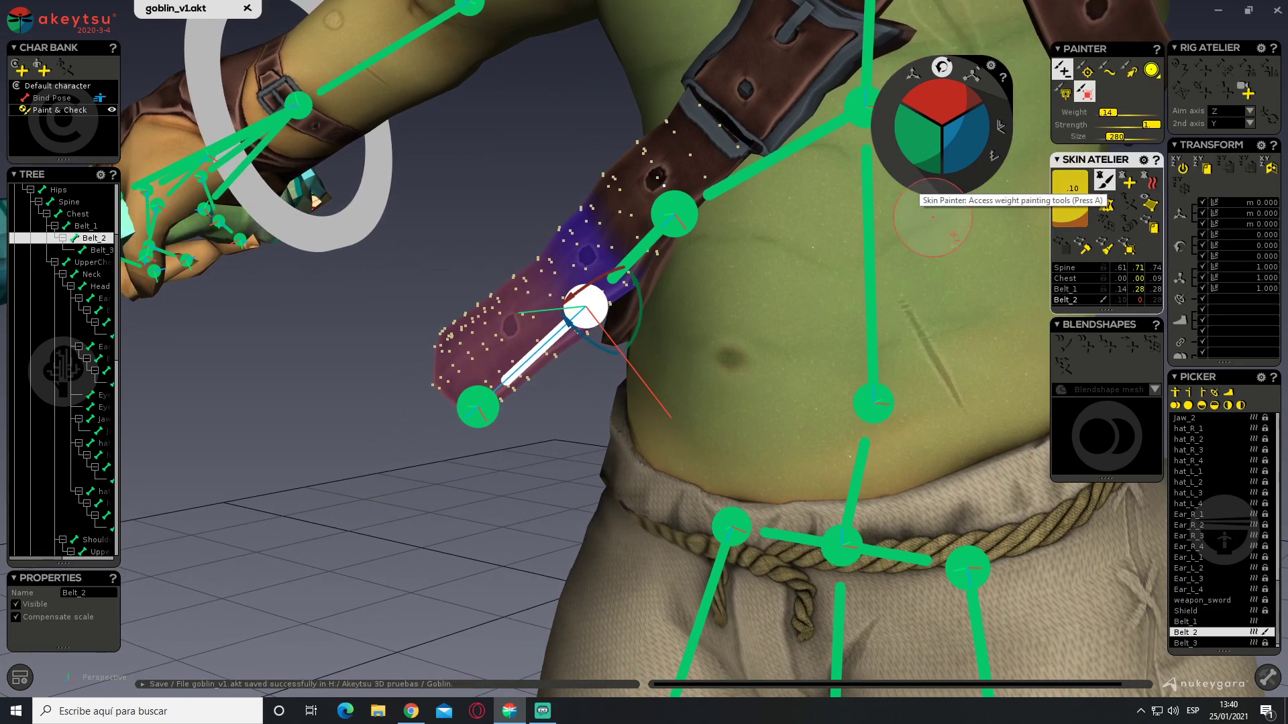
scroll(470, 390, "up", 2)
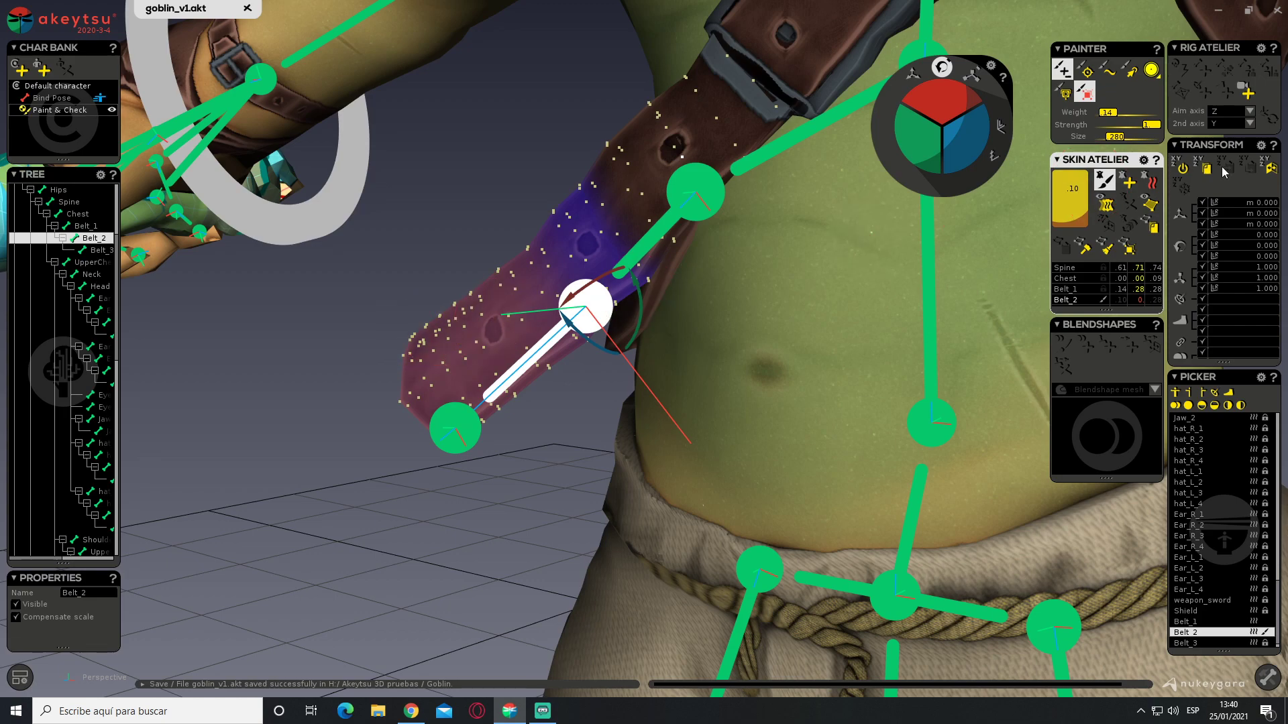
left_click_drag(1112, 119, 1124, 121)
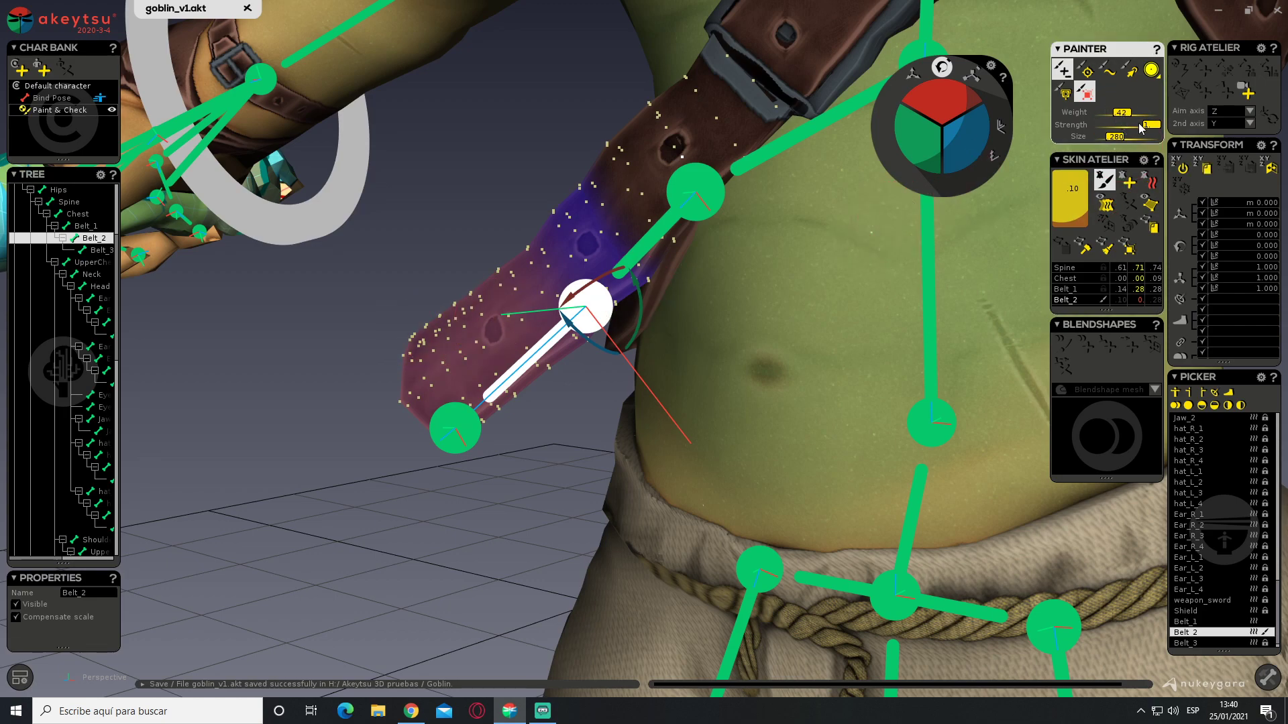
mouse_move(421, 354)
left_mouse_down()
mouse_move(464, 433)
mouse_move(472, 325)
mouse_move(534, 370)
mouse_move(524, 282)
mouse_move(590, 262)
mouse_move(557, 376)
mouse_move(407, 360)
mouse_move(483, 375)
mouse_move(536, 429)
mouse_move(570, 389)
mouse_move(537, 287)
left_mouse_up()
left_click_drag(590, 389, 547, 376, "alt")
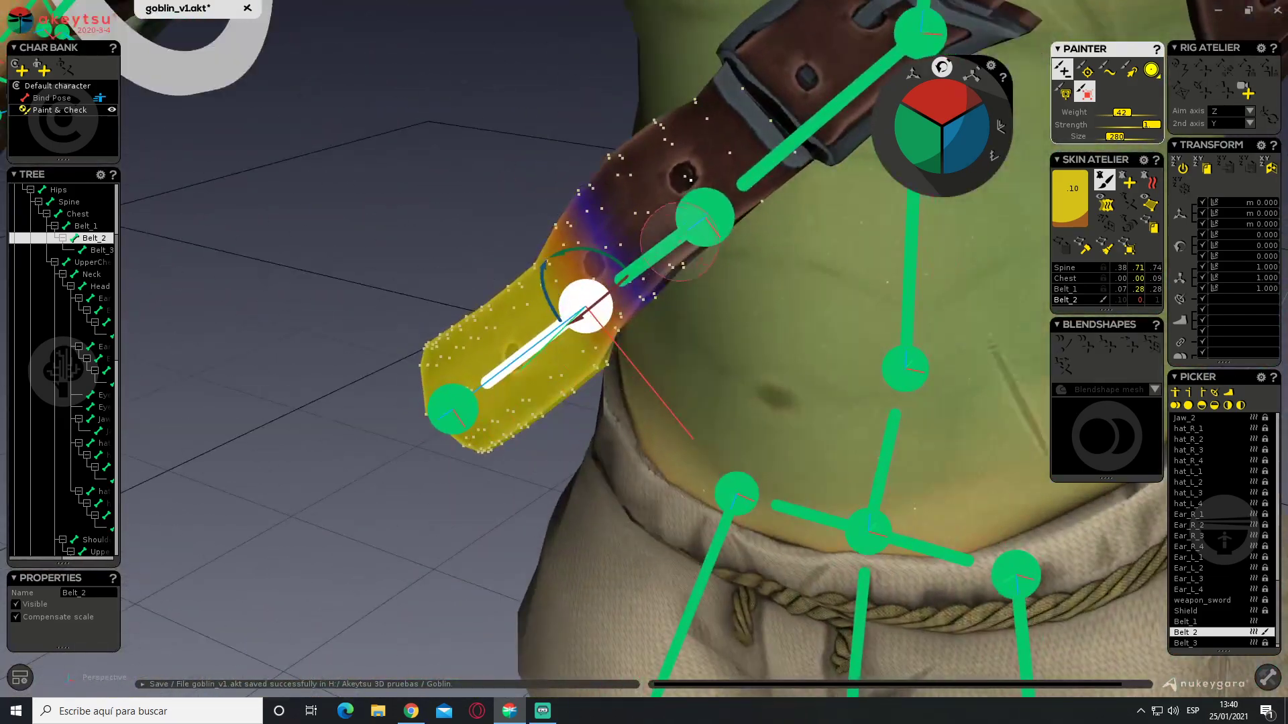
Paint Belt_1's influence over the middle of the strap at weight 42, and touch up the area near Belt_2 at weight 17
left_click(699, 222)
left_click_drag(699, 126, 726, 68, "alt")
mouse_move(583, 218)
left_mouse_down()
mouse_move(585, 204)
mouse_move(667, 270)
mouse_move(587, 251)
mouse_move(631, 296)
left_mouse_up()
left_click_drag(699, 324, 741, 354, "alt")
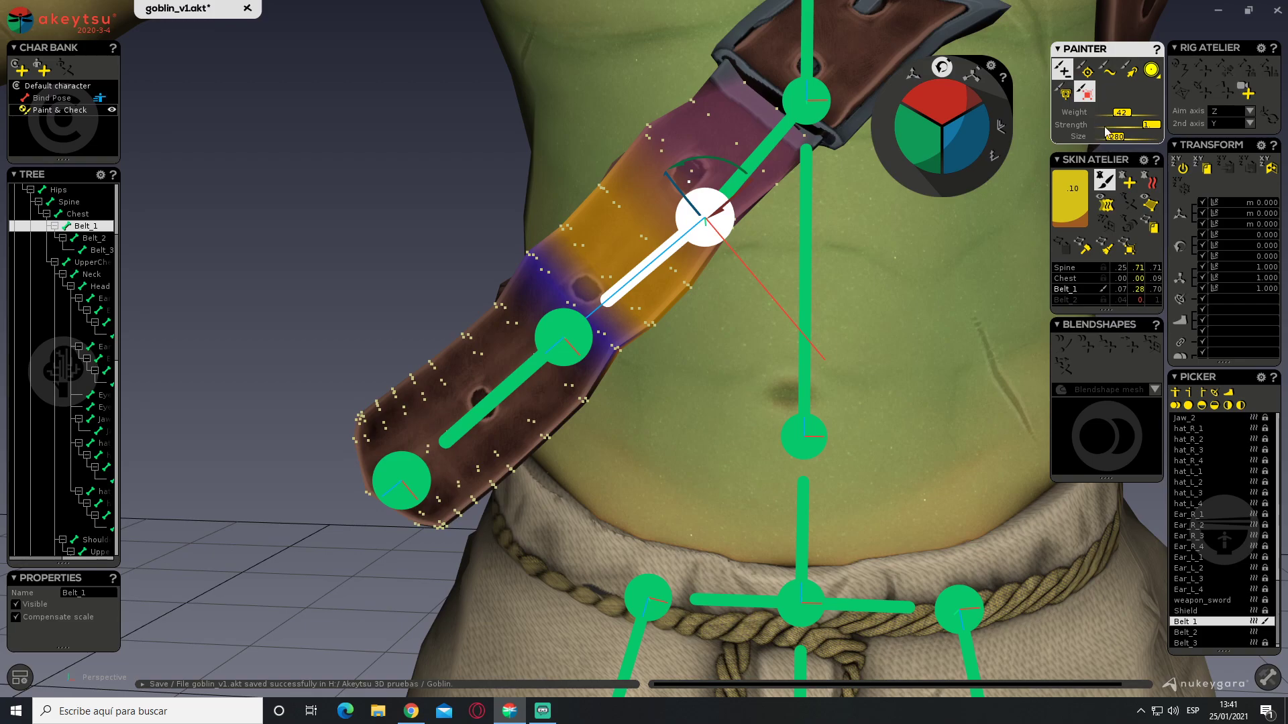
mouse_move(589, 281)
left_mouse_down()
mouse_move(620, 329)
mouse_move(537, 265)
mouse_move(630, 338)
left_mouse_up()
mouse_move(712, 344)
left_mouse_down("alt")
mouse_move(900, 382)
mouse_move(940, 340)
mouse_move(928, 330)
mouse_move(657, 348)
left_mouse_up("alt")
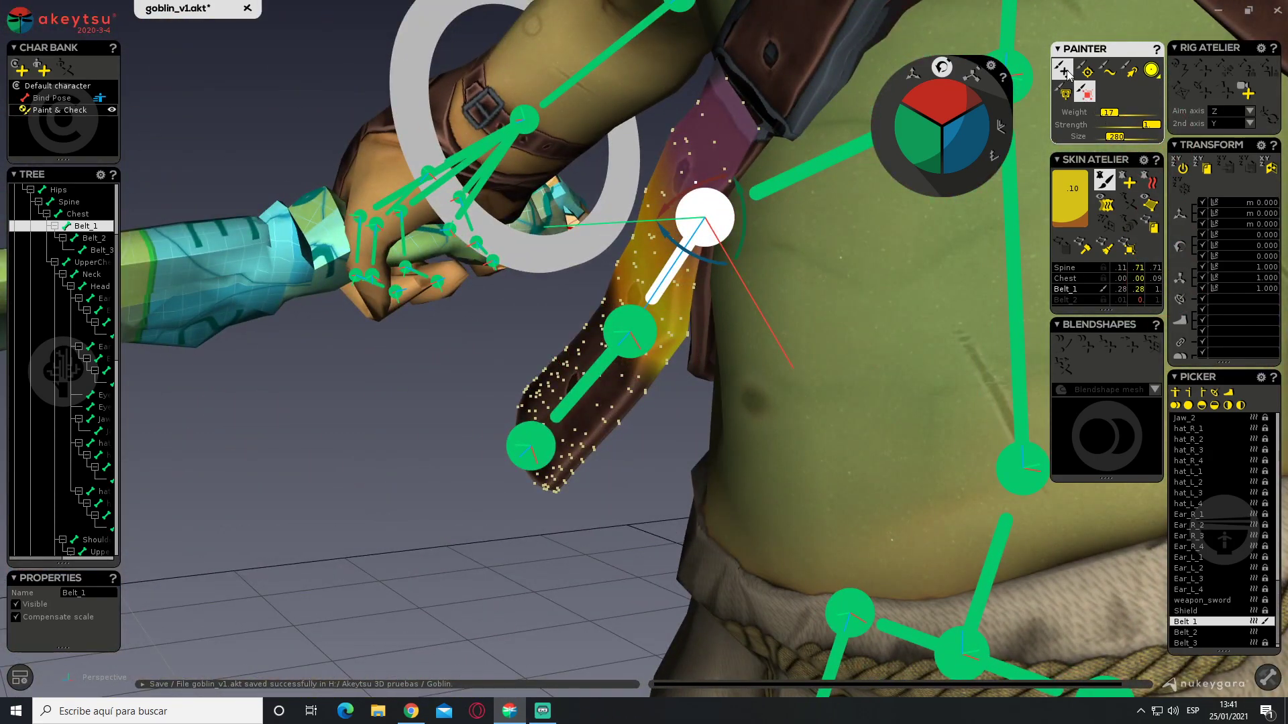
Leave the Skin Painter, clear the vertex selection and hide the joints to check Belt_1's weights on the strap
left_click(1105, 182)
left_click(383, 448)
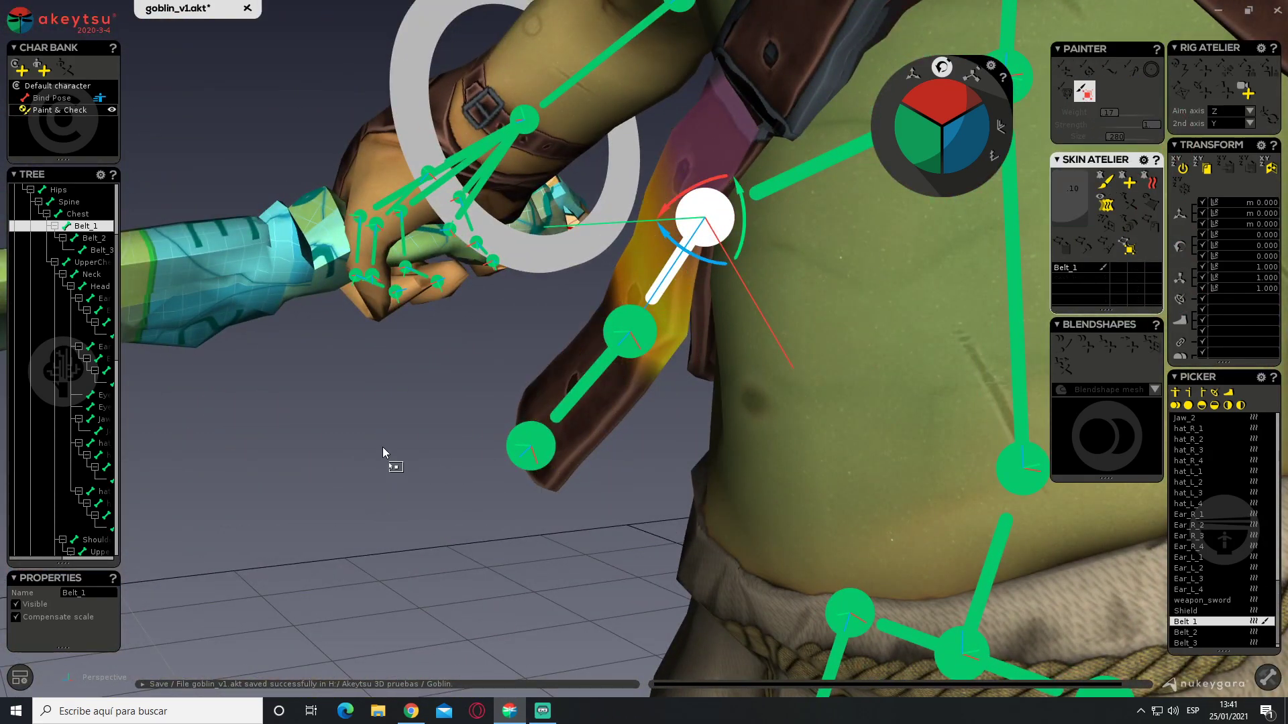
key("x")
left_click_drag(513, 389, 691, 409, "alt")
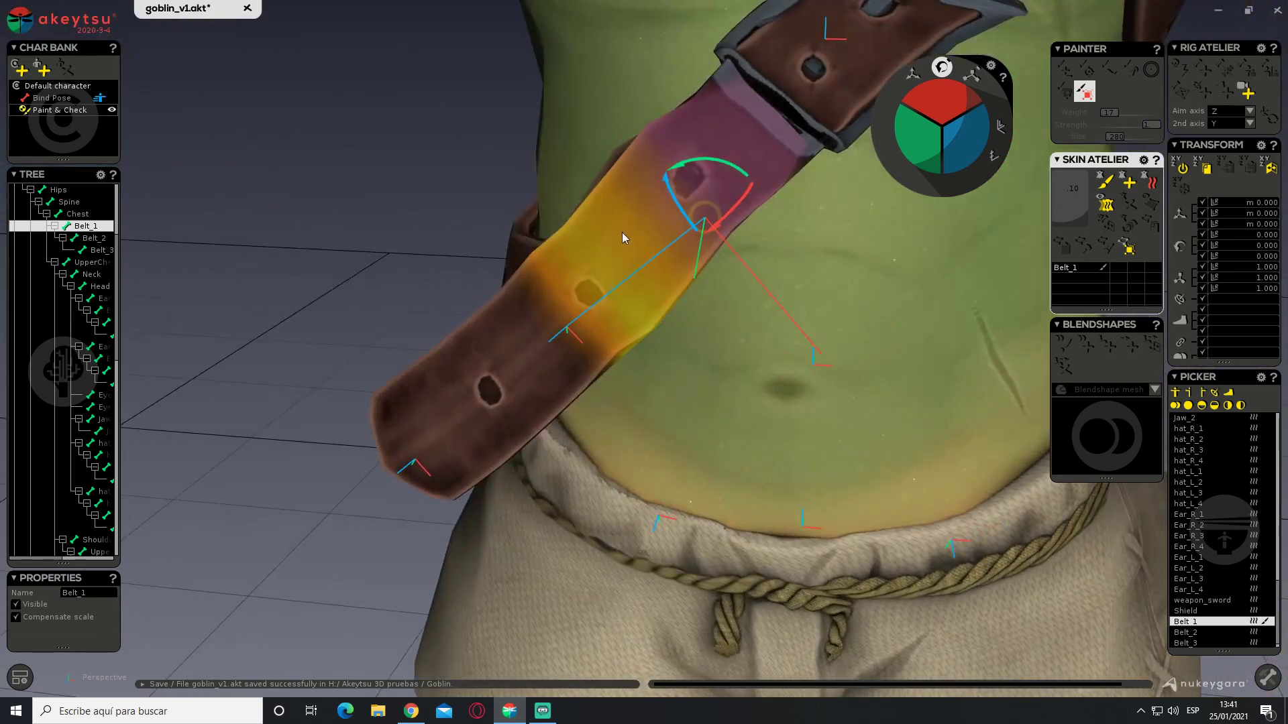
Select Belt_2 and rotate it to test how the lower half of the strap bends from several angles
left_click_drag(610, 264, 559, 252, "alt")
left_click_drag(703, 239, 660, 268, "alt")
left_click_drag(660, 269, 789, 271, "alt")
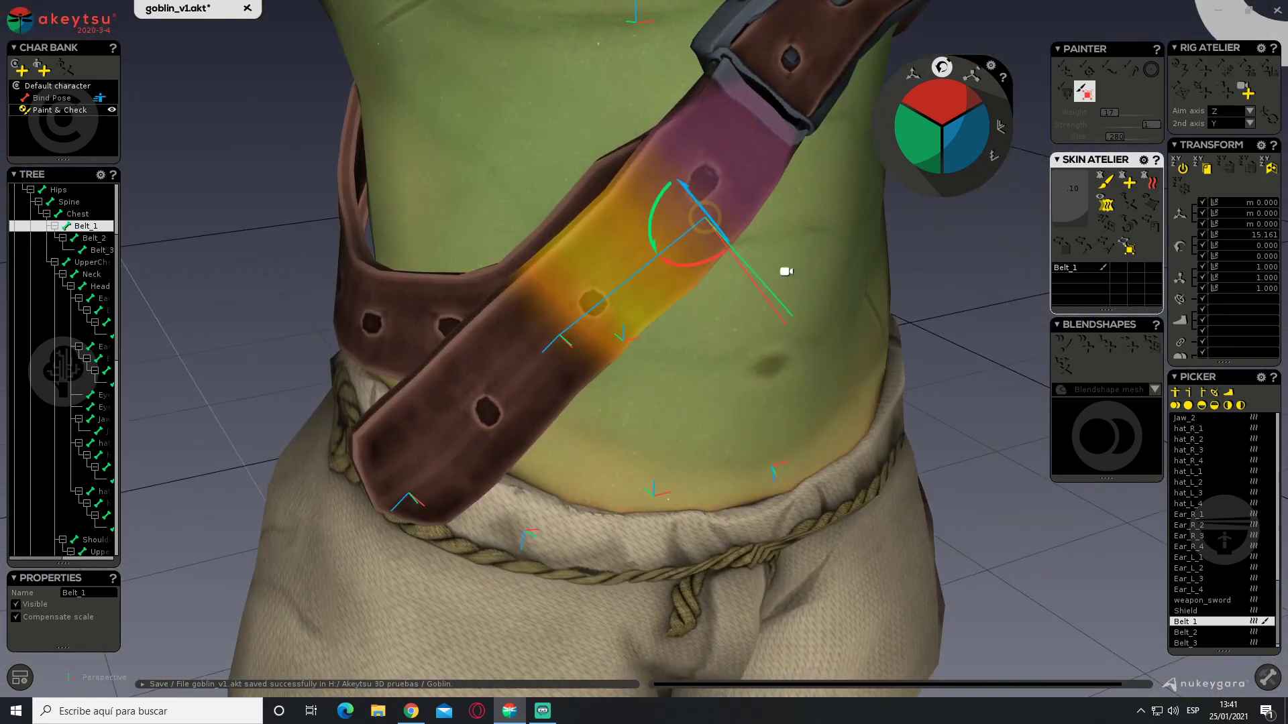
left_click_drag(654, 289, 759, 302, "alt")
left_click(710, 420)
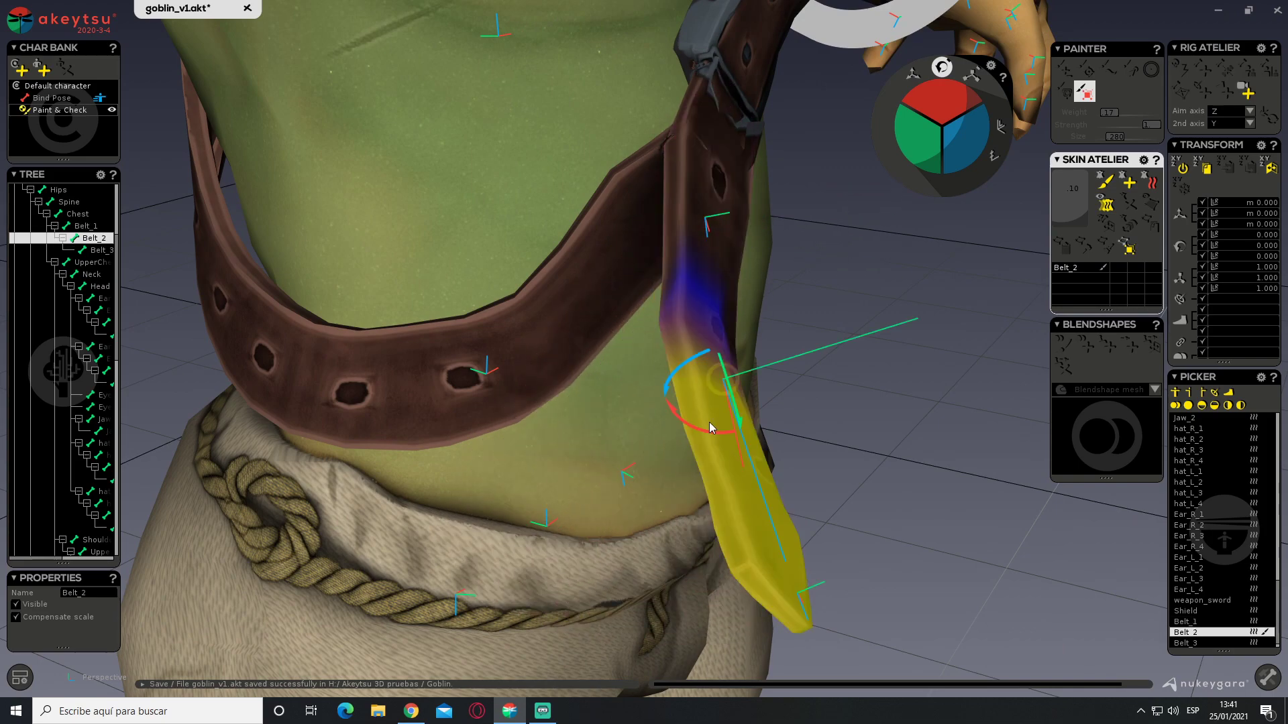
left_click_drag(716, 448, 610, 460)
middle_click_drag(609, 460, 787, 444)
mouse_move(760, 428)
left_mouse_down()
mouse_move(793, 420)
mouse_move(755, 434)
mouse_move(779, 421)
left_mouse_up()
middle_click_drag(780, 422, 662, 374)
Select Chest and Spine in turn and examine their influence on the buckle and the upper end of the strap
left_click(783, 288)
middle_click_drag(785, 288, 613, 211)
left_click(472, 202)
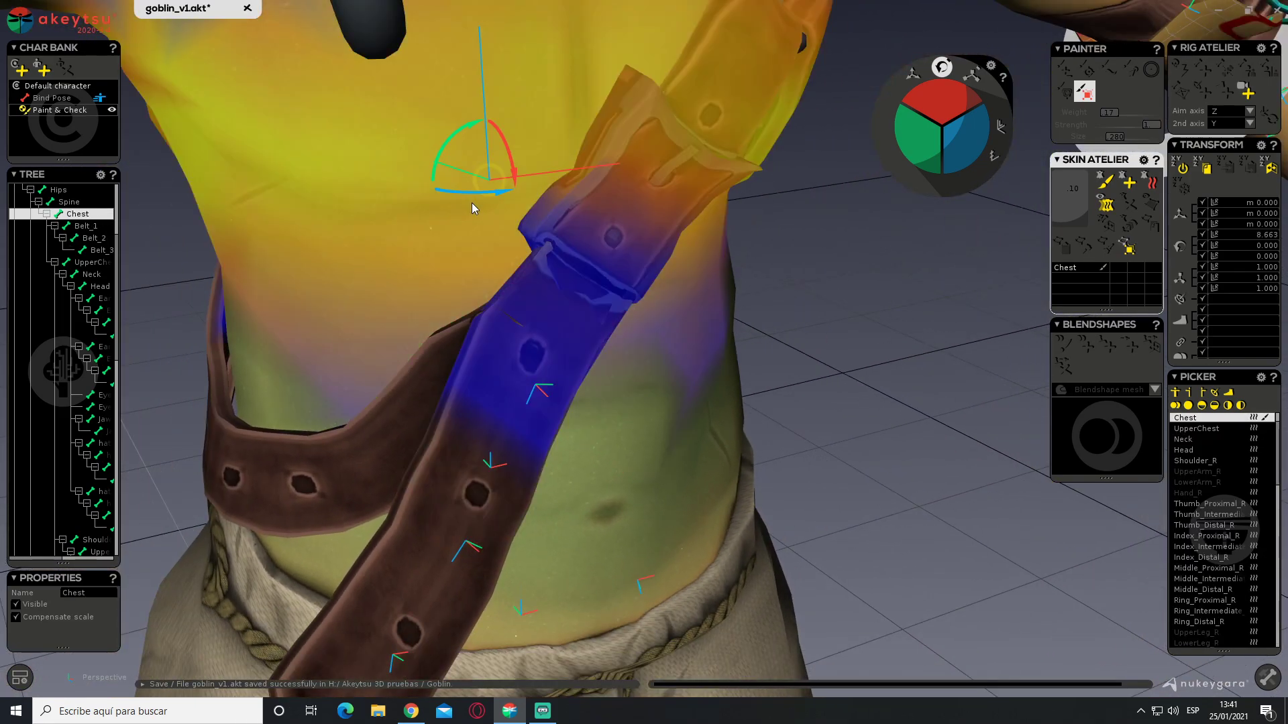
middle_click_drag(643, 305, 612, 287)
left_click(500, 484)
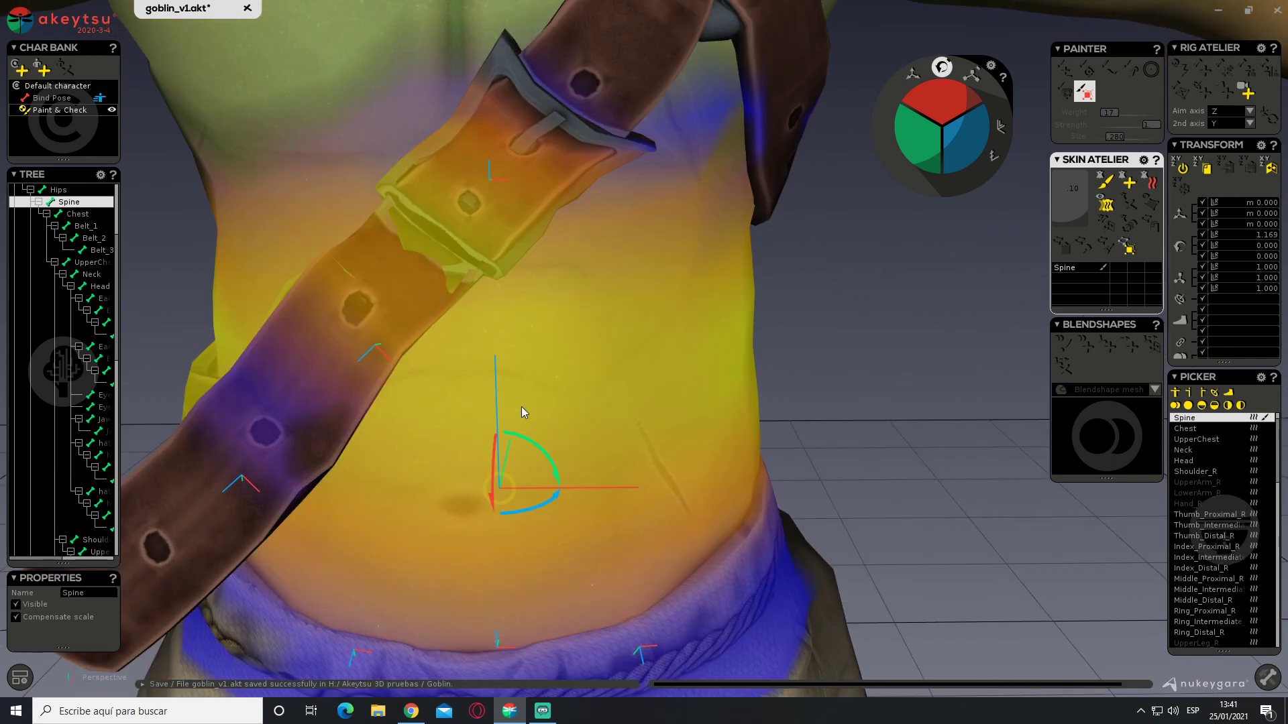
middle_click_drag(489, 354, 666, 390)
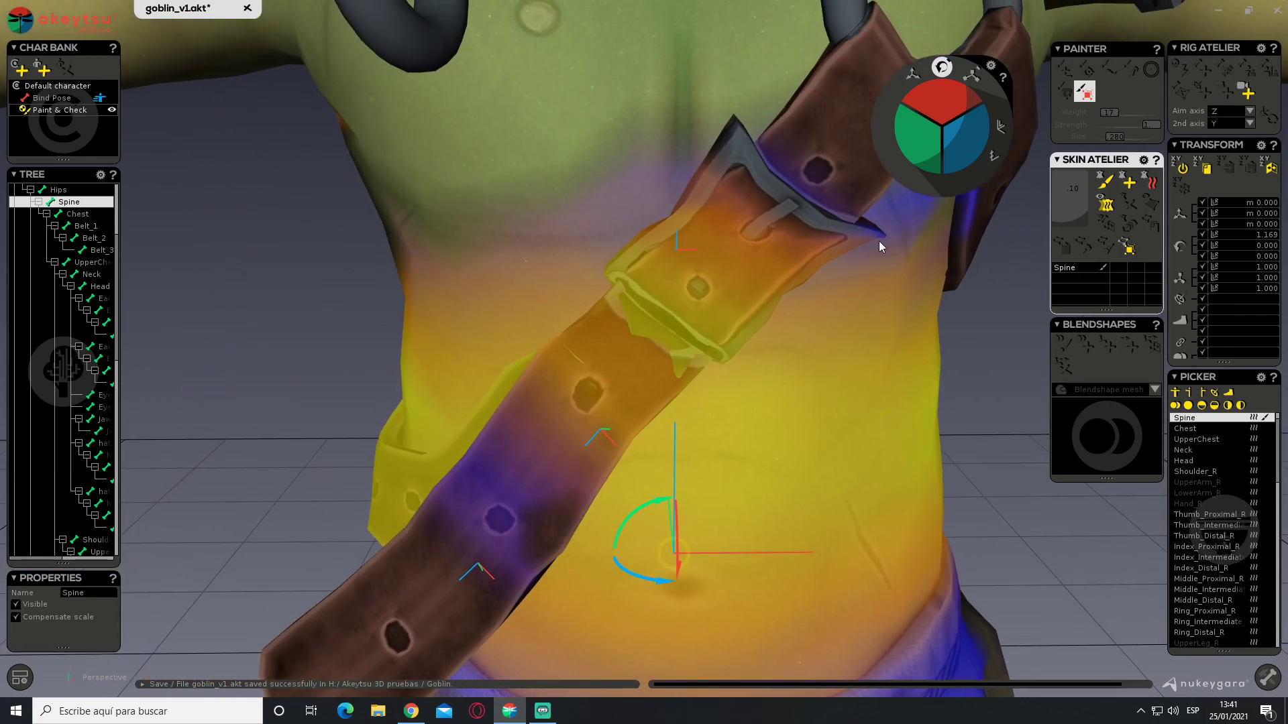
Select the hanging strap's vertices and touch up Spine's influence just below the buckle in the Skin Painter at weight 17
left_click_drag(278, 657, 285, 660)
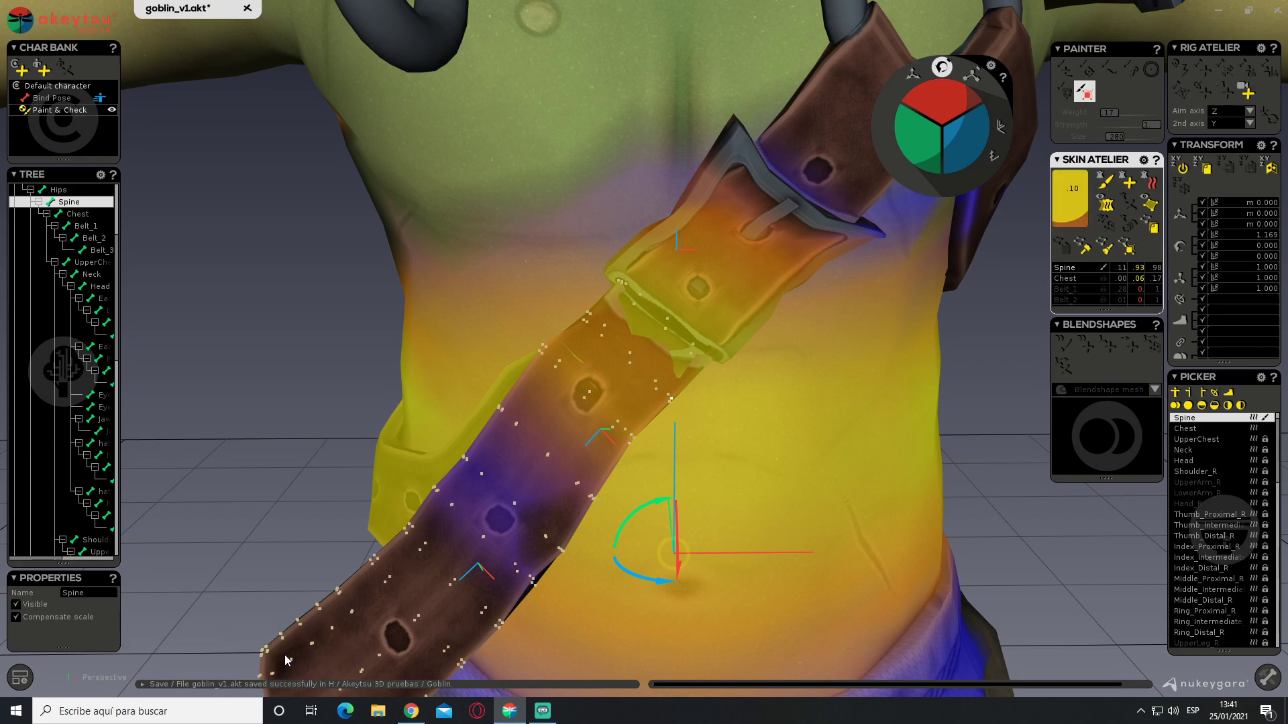
middle_click_drag(637, 564, 584, 489)
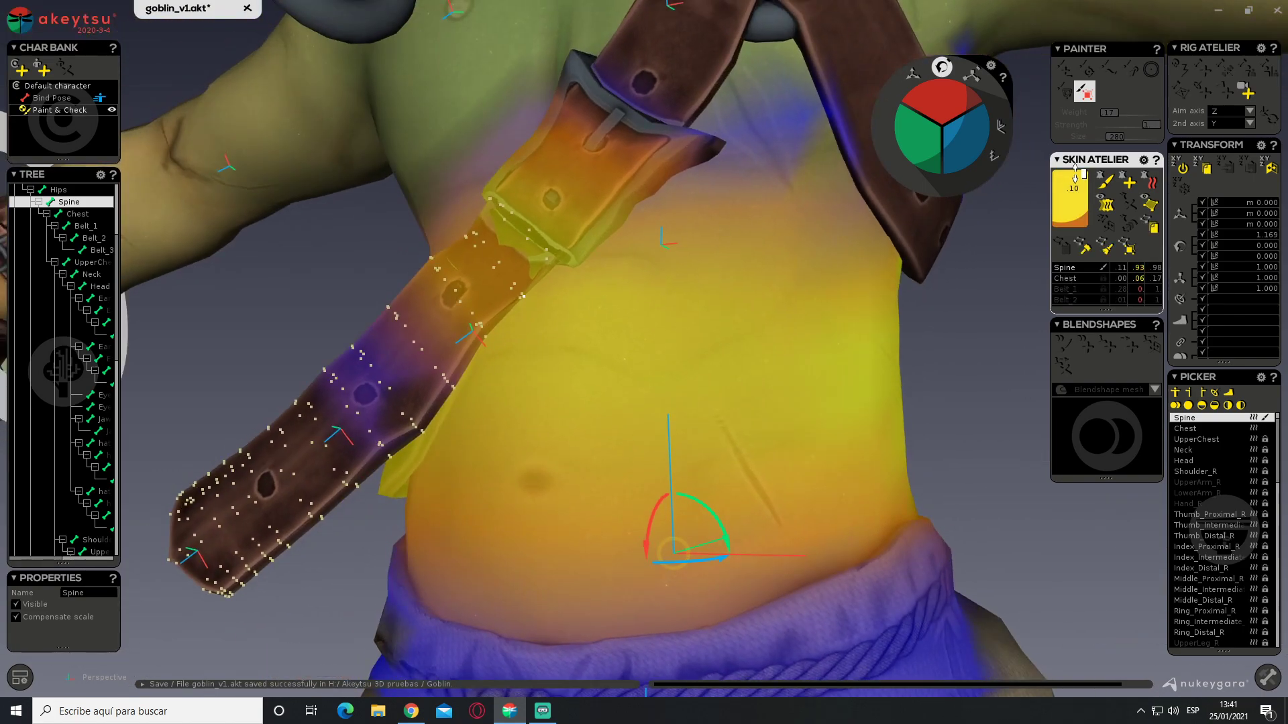
left_click(1104, 183)
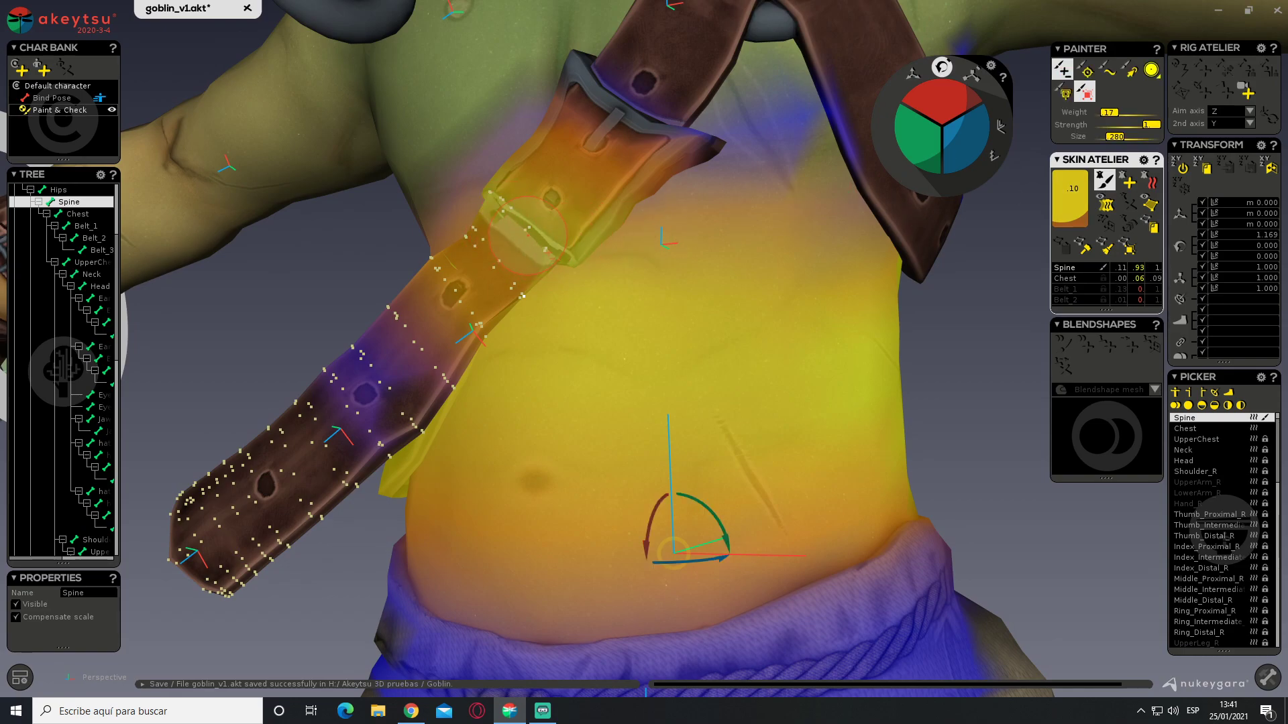
mouse_move(599, 237)
middle_mouse_down()
mouse_move(925, 310)
mouse_move(834, 273)
mouse_move(566, 289)
middle_mouse_up()
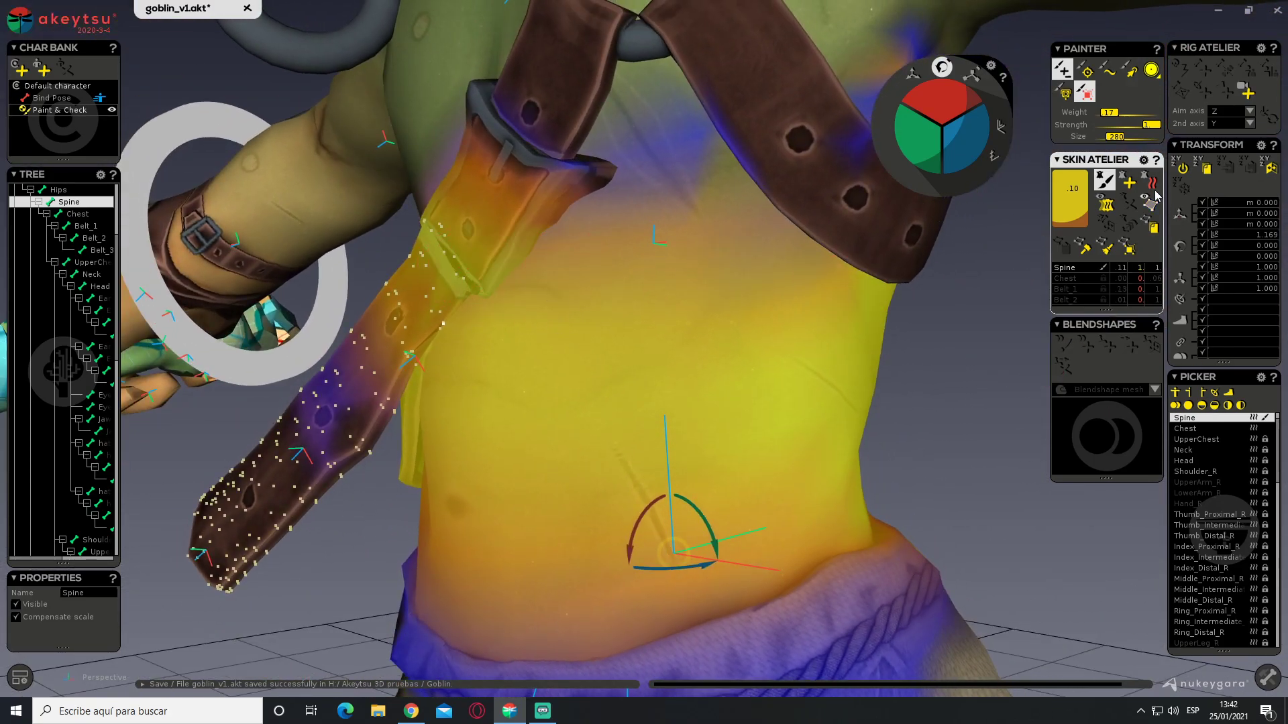
scroll(634, 350, "down", 4)
middle_click_drag(635, 352, 631, 380)
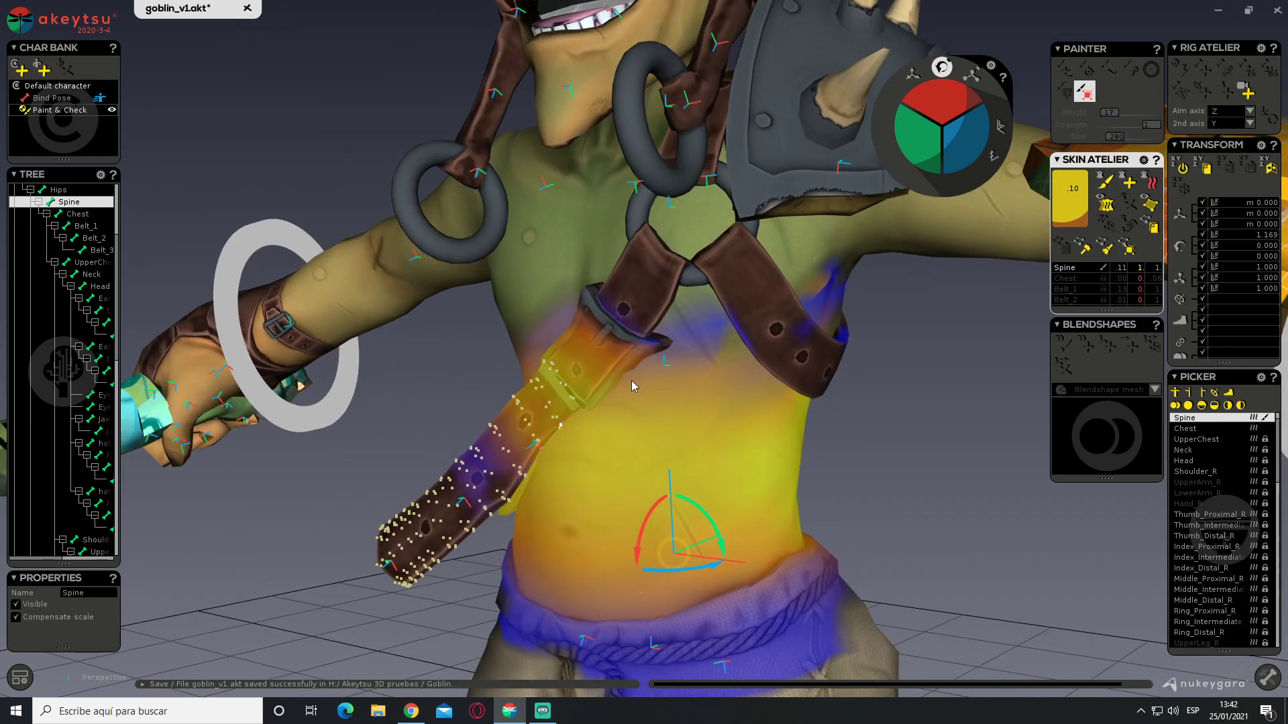
Clear the vertex selection and rotate Belt_2 to test the deformation of the strap's end
left_click(429, 448)
middle_click_drag(432, 446, 633, 345)
left_click(549, 315)
mouse_move(617, 338)
left_mouse_down()
mouse_move(604, 362)
mouse_move(638, 333)
mouse_move(600, 352)
mouse_move(619, 343)
left_mouse_up()
left_click(545, 409)
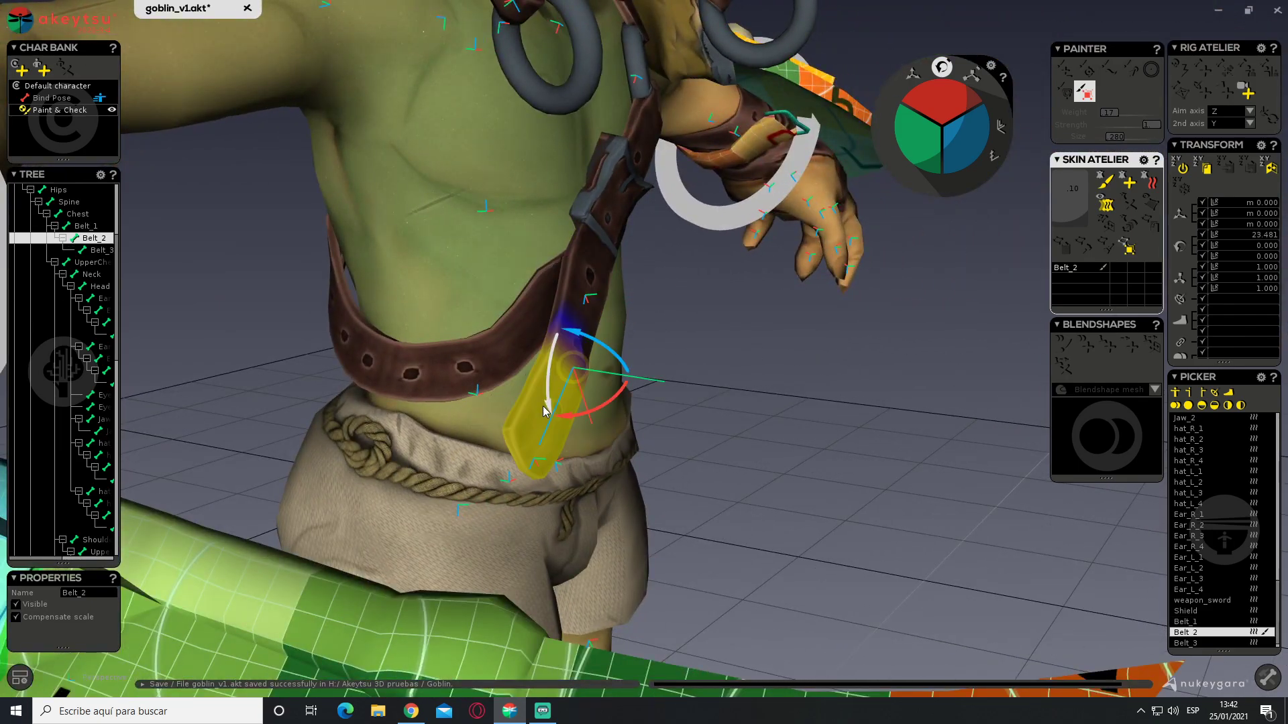
left_click_drag(591, 416, 593, 417)
Save the goblin_v1.akt scene
left_click_drag(739, 395, 605, 405, "alt")
scroll(573, 371, "down", 5)
middle_click_drag(574, 371, 627, 376, "alt")
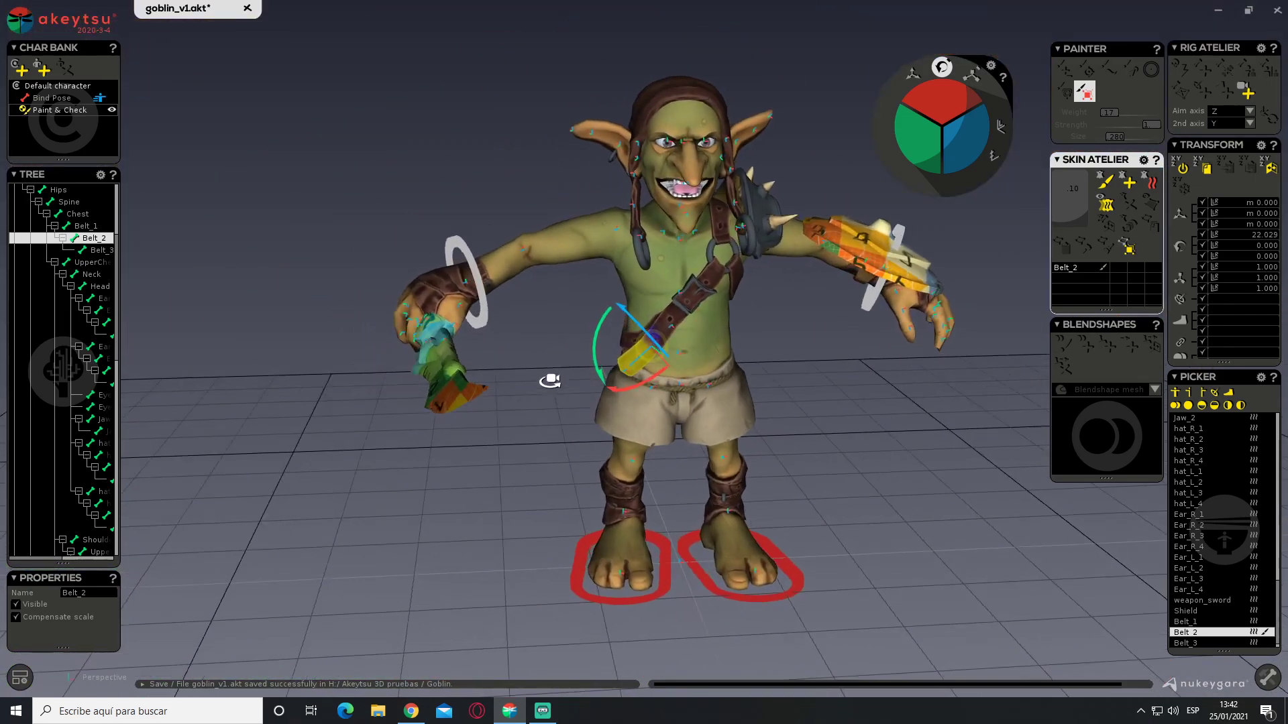
left_click_drag(541, 379, 596, 381, "alt")
middle_click_drag(595, 381, 494, 283)
left_click(28, 29)
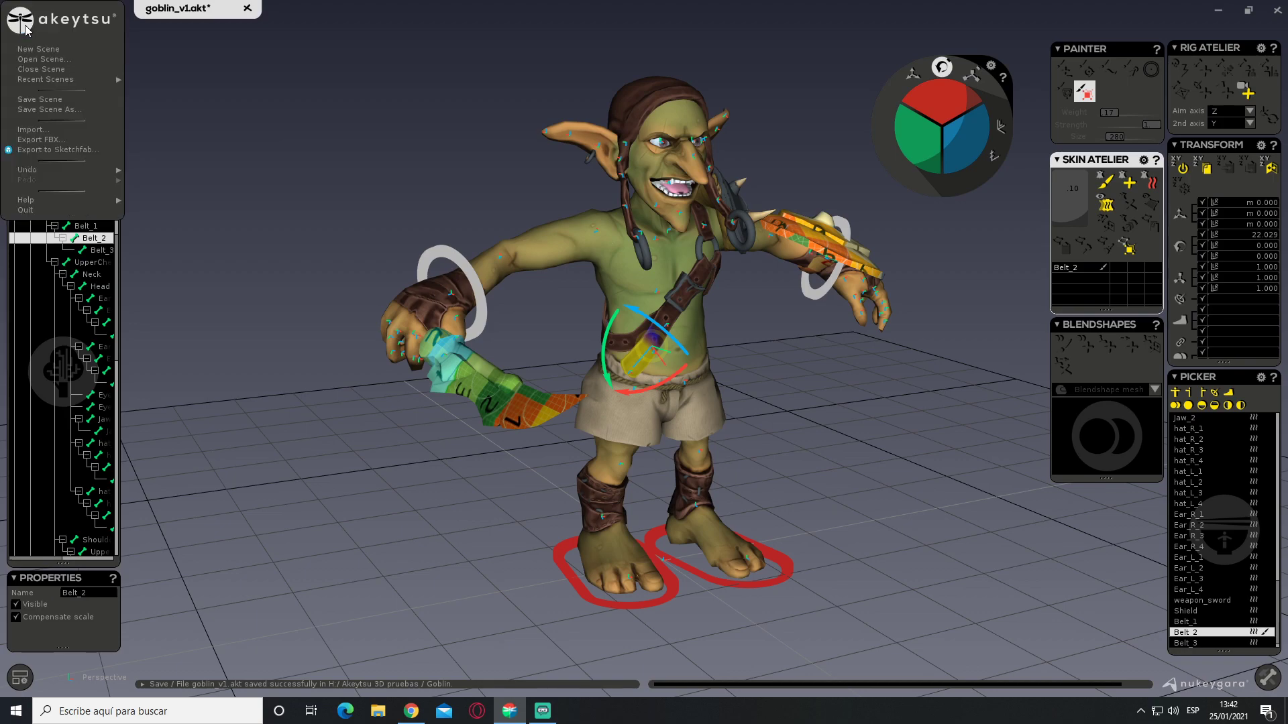
left_click(77, 102)
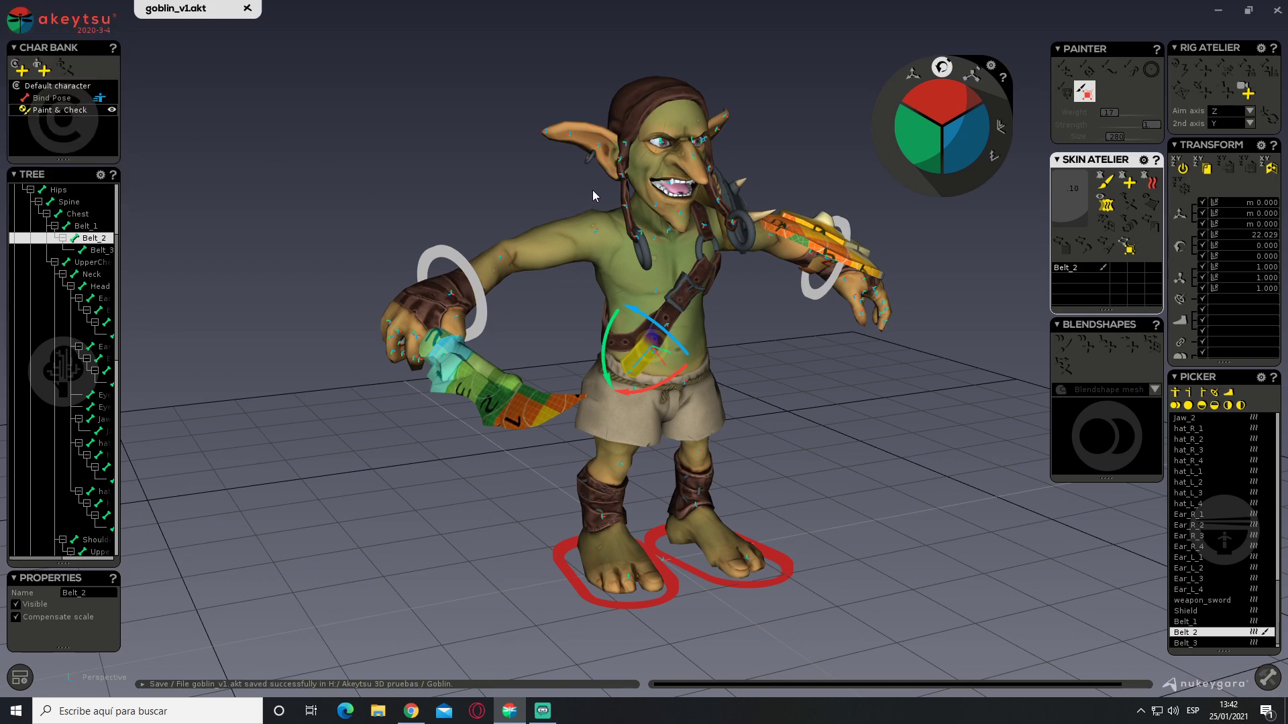
middle_click_drag(569, 313, 487, 331)
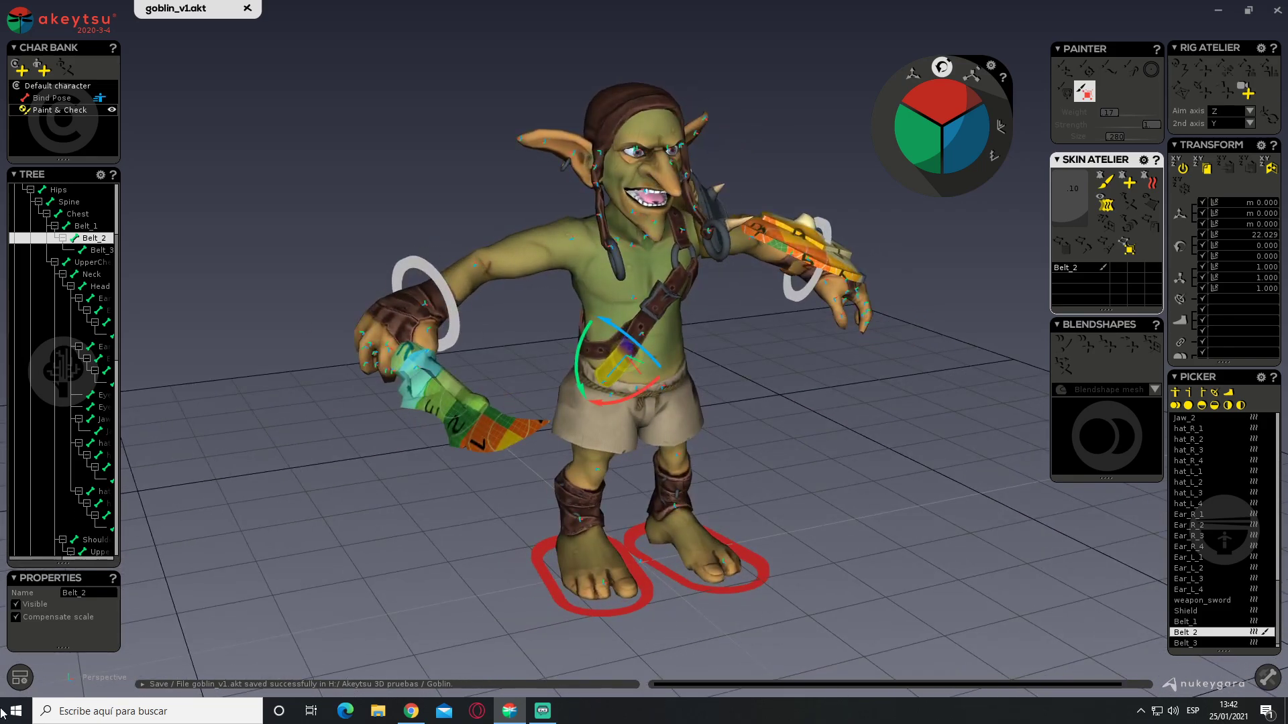
Turn off the joint axes display in the viewport and collapse the Root hierarchy in the scene tree
left_click(20, 678)
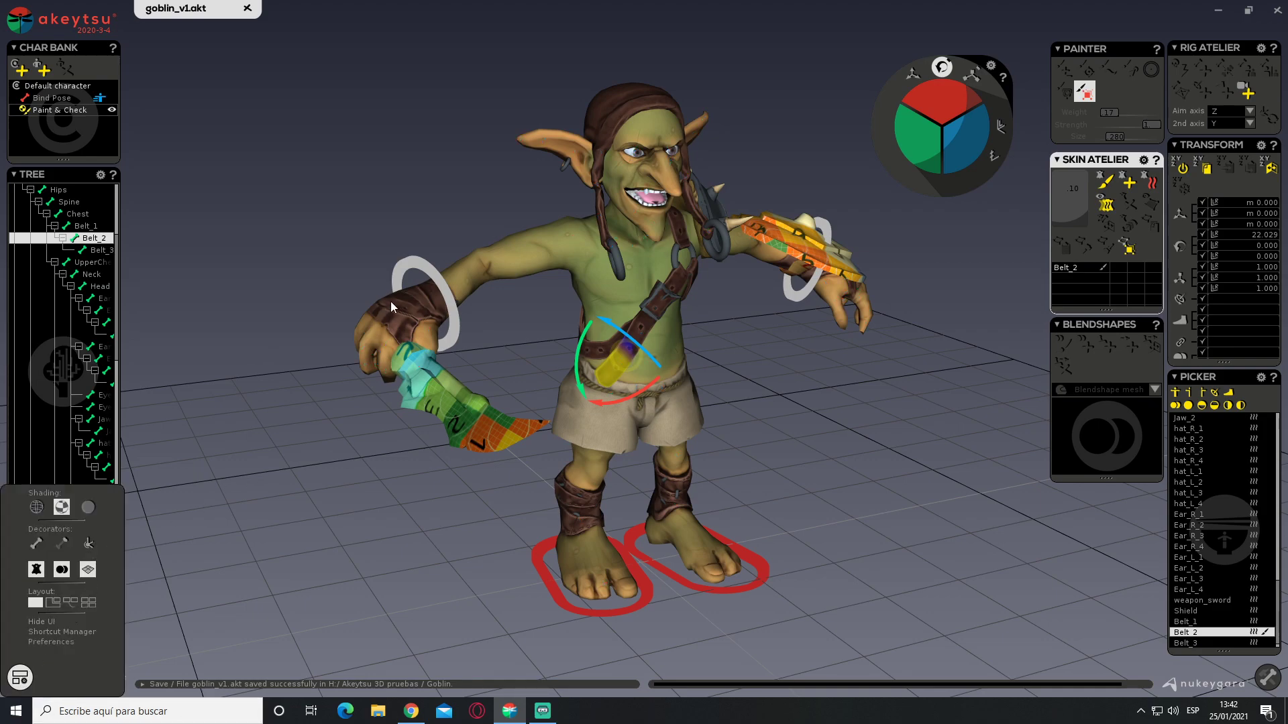
scroll(41, 273, "up", 4)
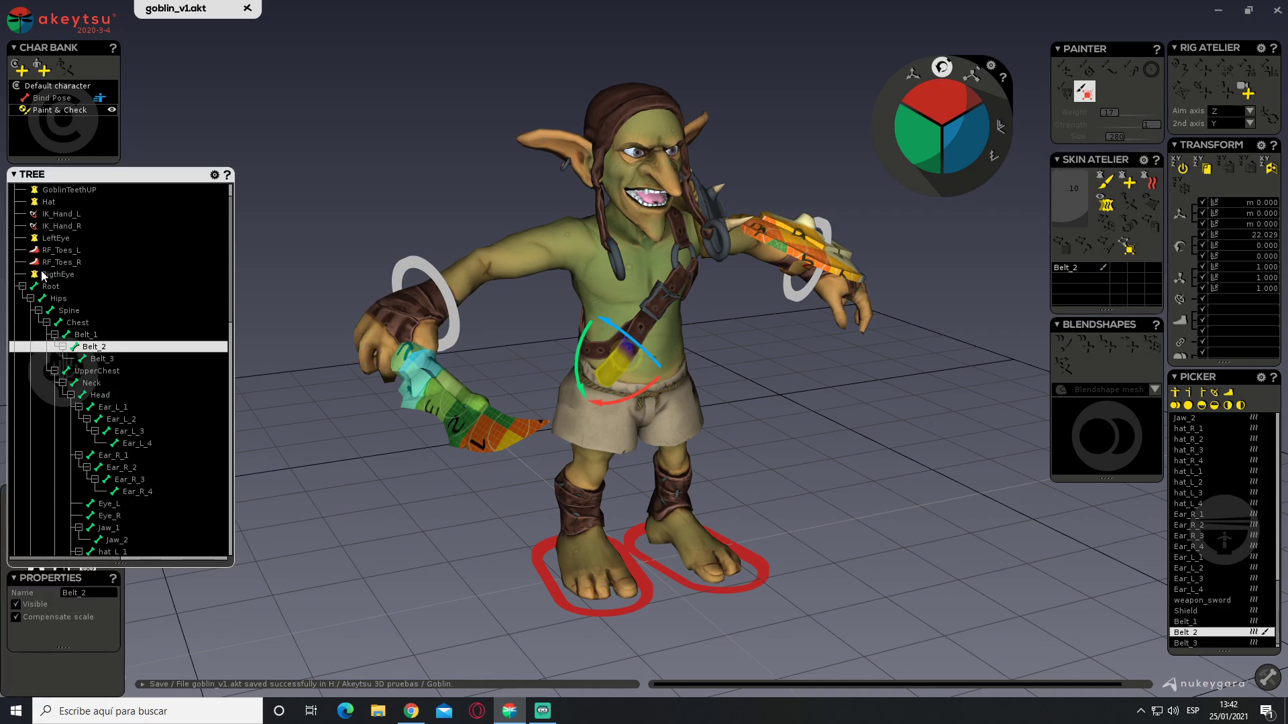
left_click(24, 322)
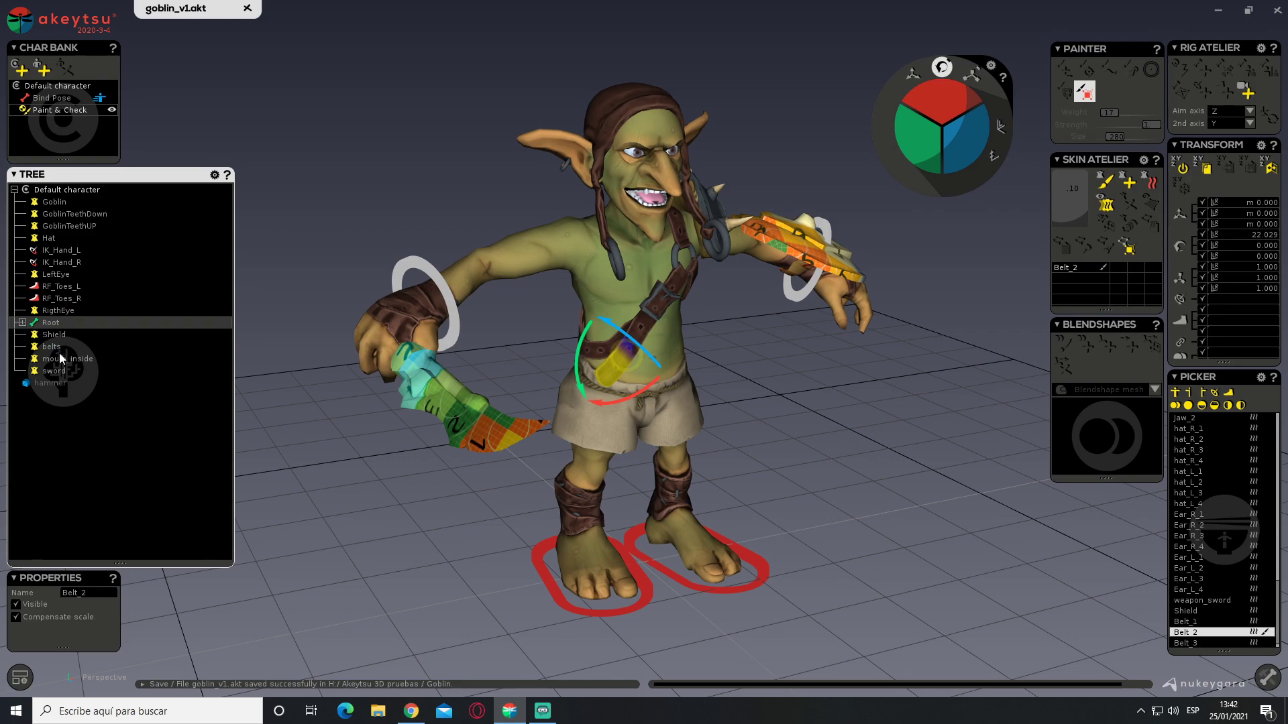
Find the sword mesh below the joint hierarchy and hide it, leaving the Root branch collapsed
left_click(432, 396)
left_click(22, 324)
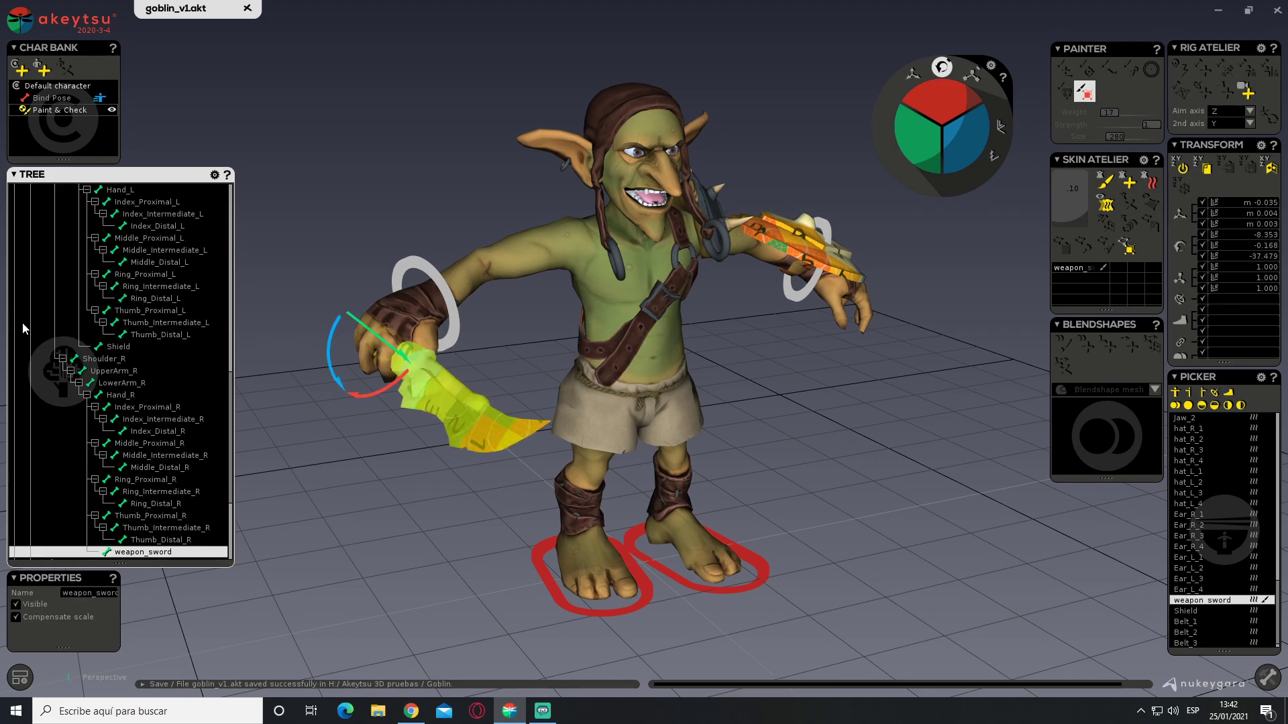
scroll(59, 361, "up", 10)
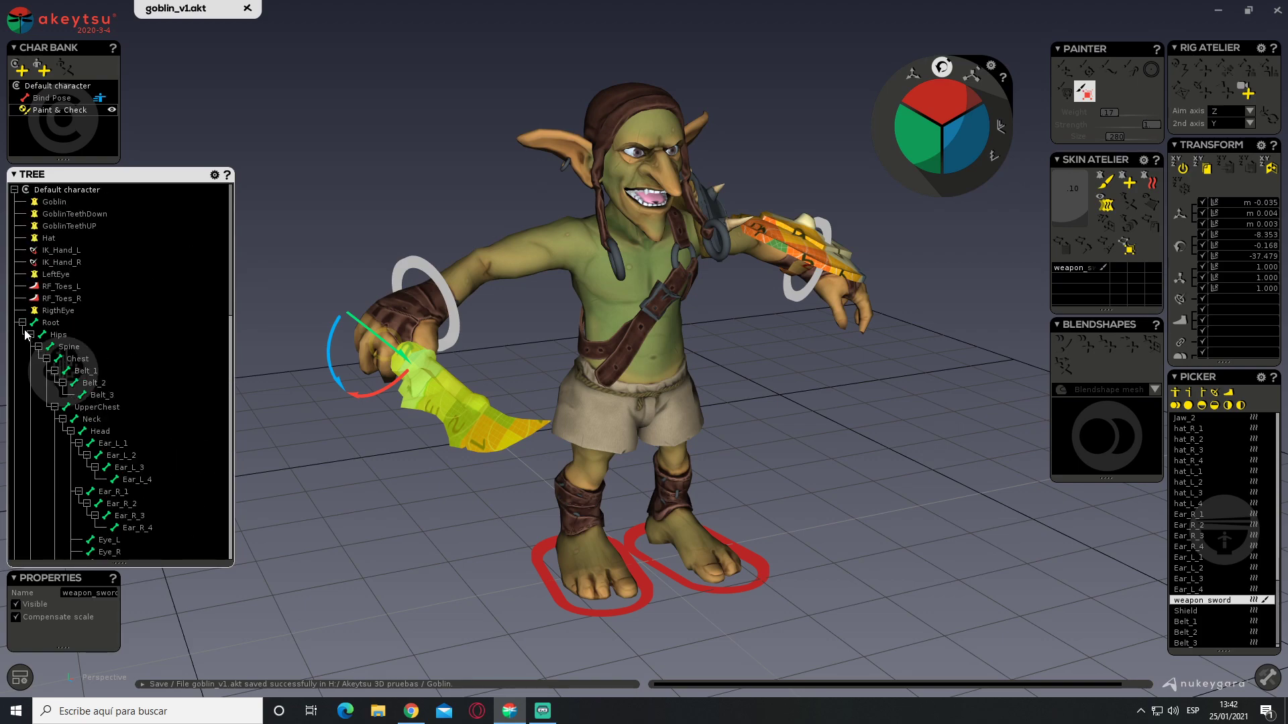
scroll(39, 346, "down", 10)
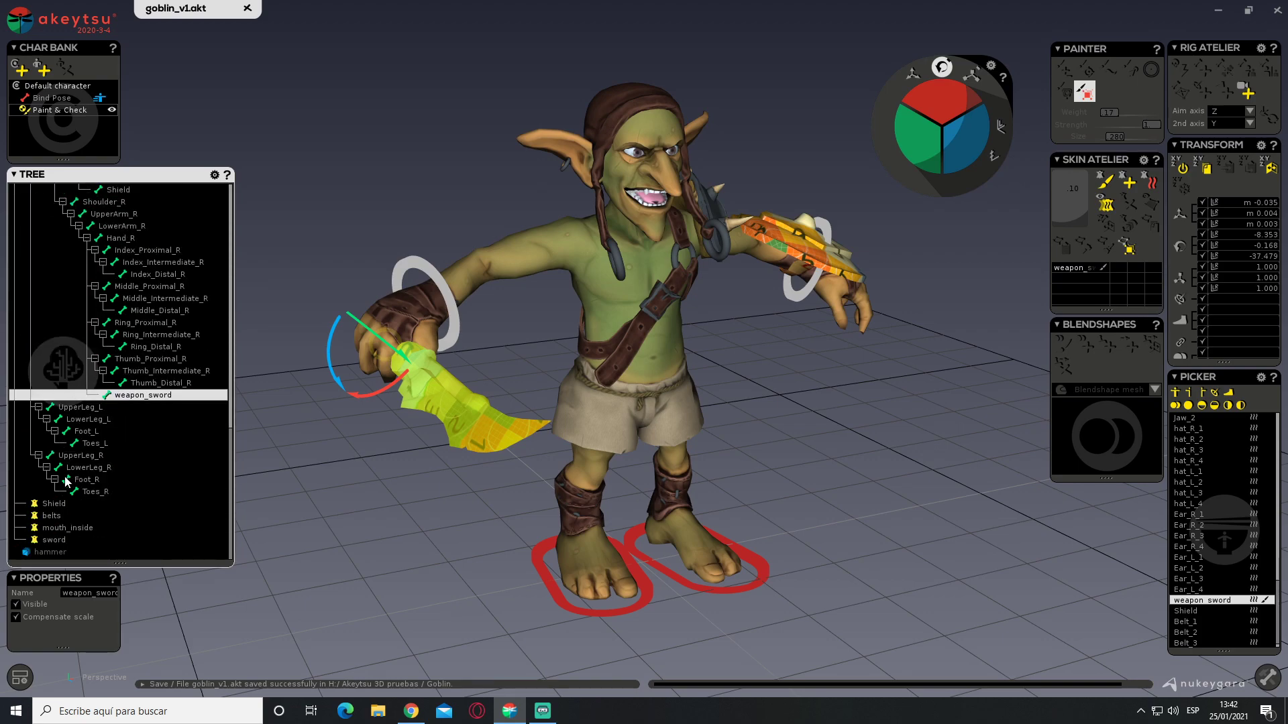
left_click(63, 541)
scroll(79, 530, "up", 10)
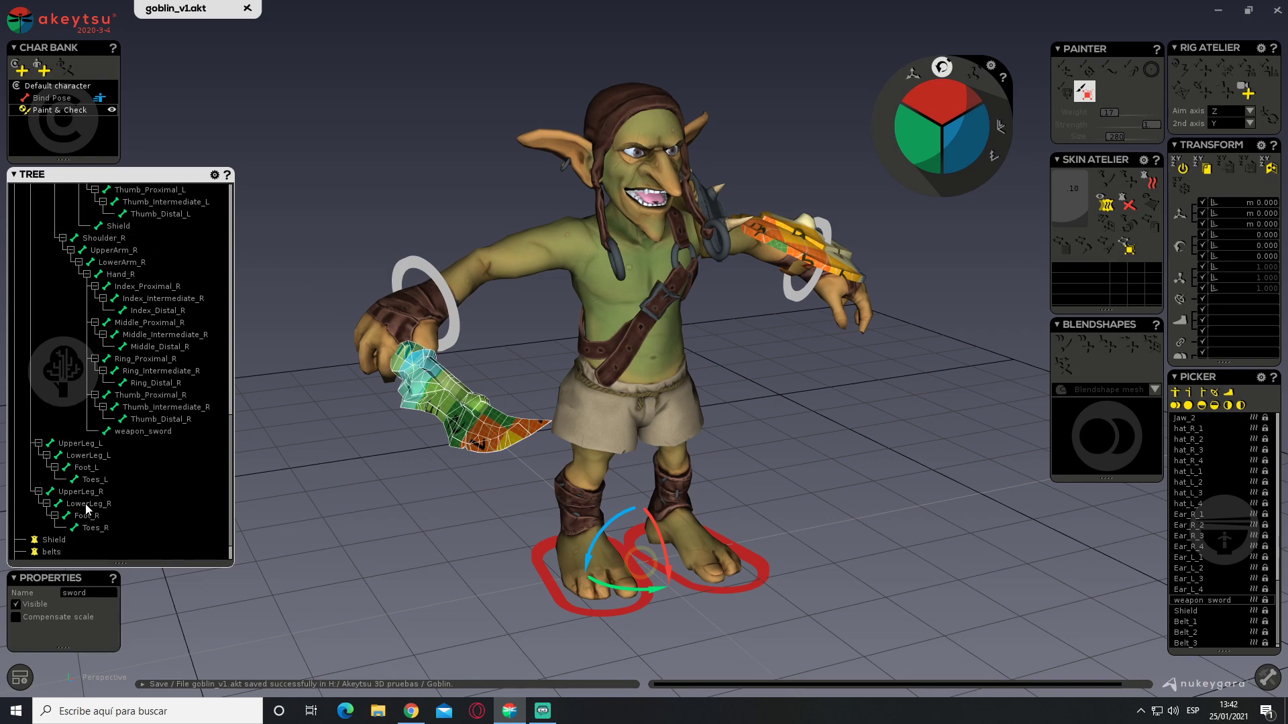
left_click(22, 323)
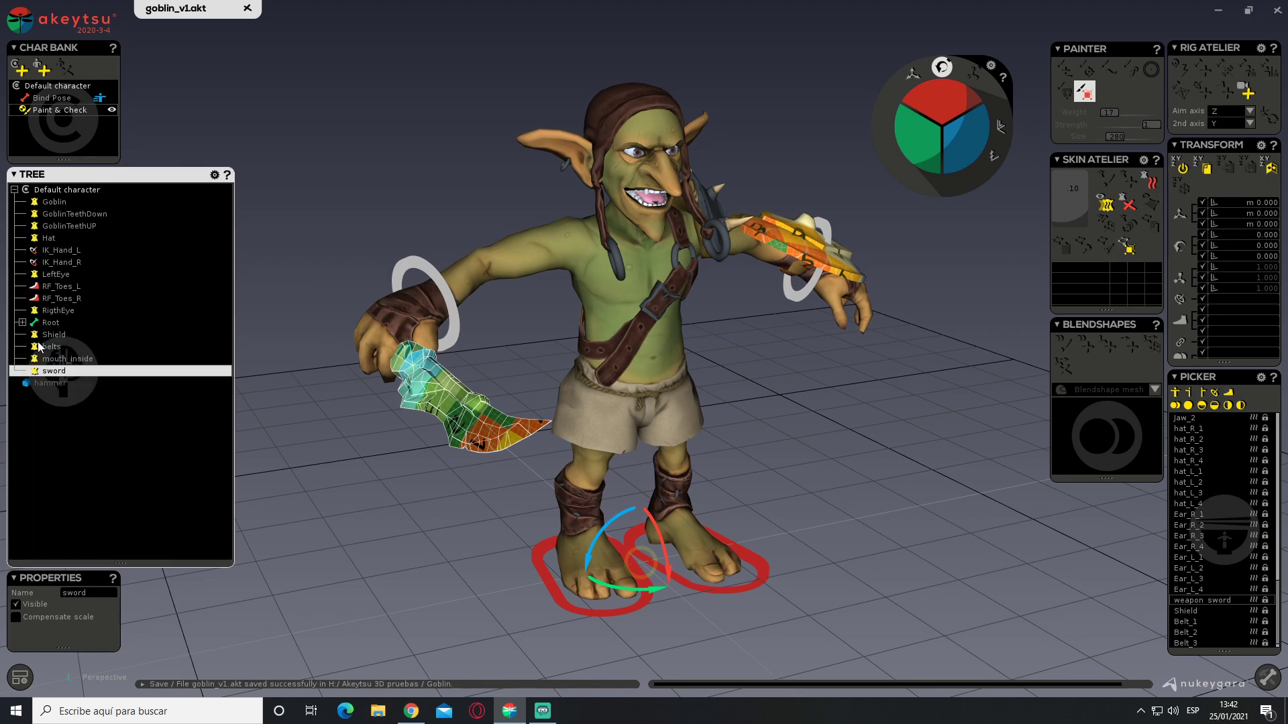
left_click(16, 604)
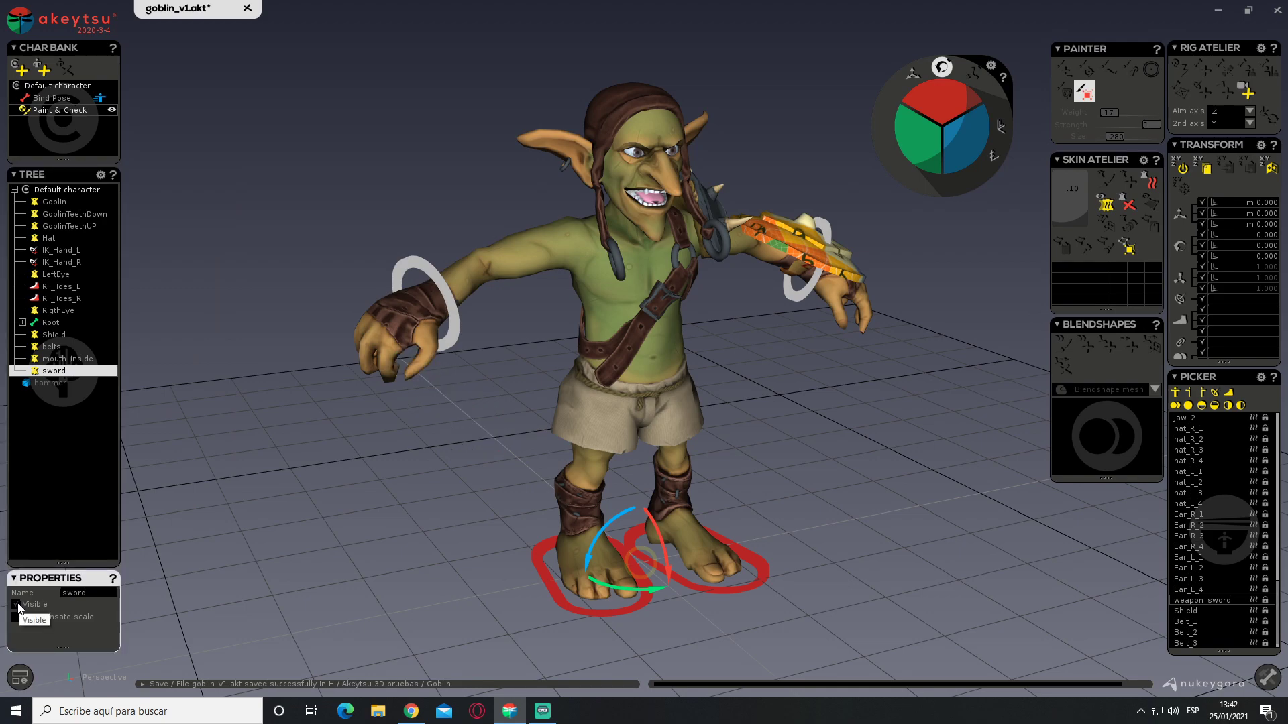
Make the hammer visible in the goblin's right hand and show the skeleton's joints
left_click(50, 383)
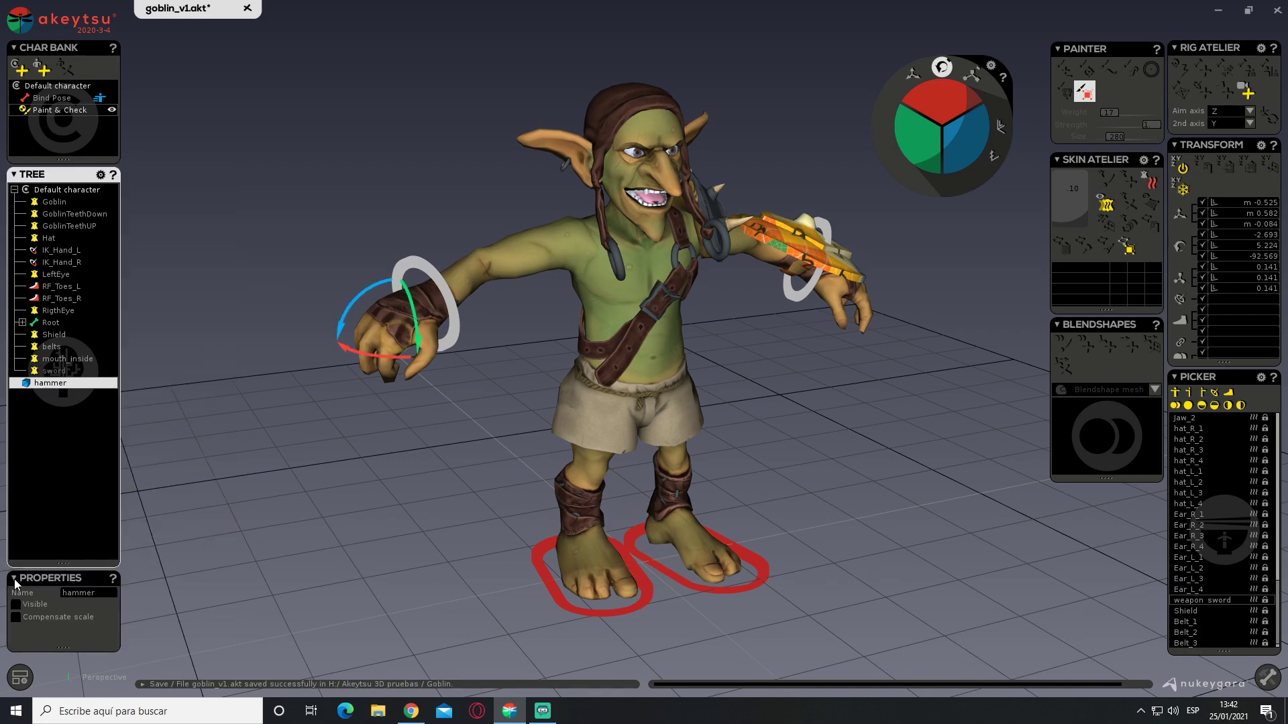
left_click(25, 604)
left_click_drag(295, 446, 478, 414)
middle_click_drag(478, 415, 569, 323)
scroll(569, 388, "up", 3)
key("j")
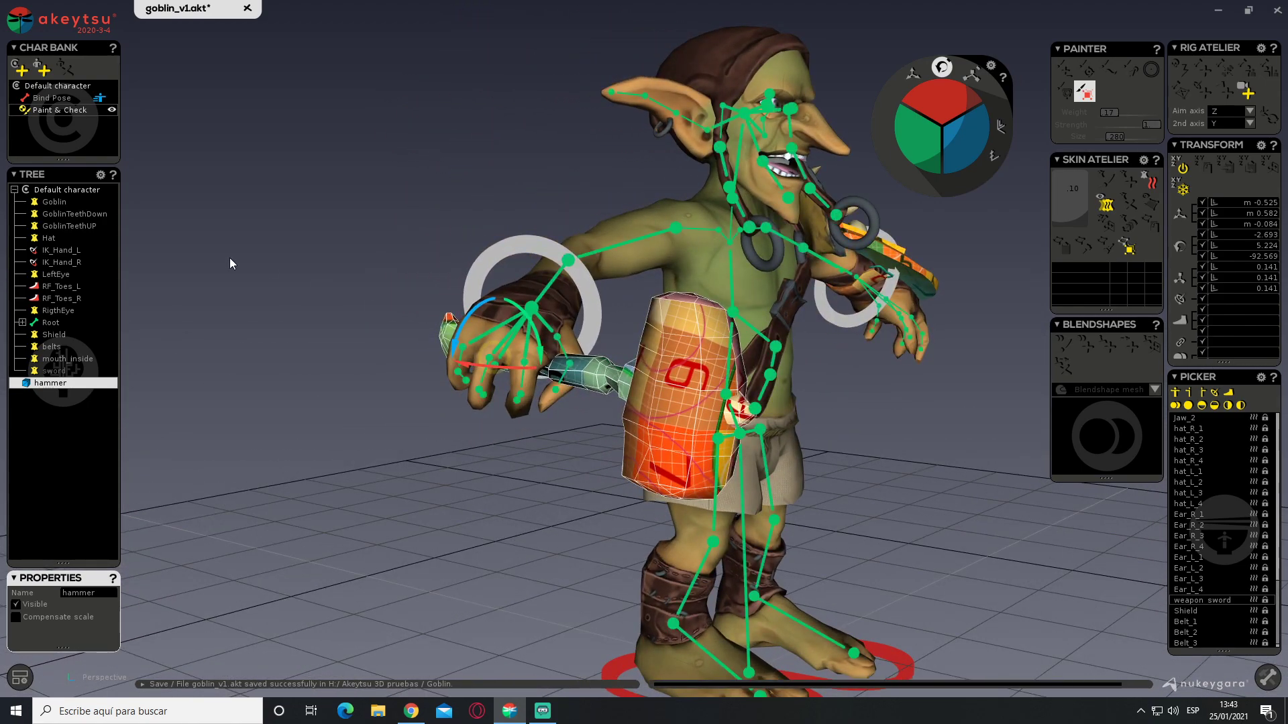
Switch to the Bind Pose and rotate the hammer to about 2.3, -4.2, -93.0 so its handle fits the right hand
left_click(57, 101)
middle_click_drag(588, 337, 722, 435)
scroll(624, 355, "up", 2)
middle_click_drag(774, 328, 659, 333)
left_click_drag(528, 387, 523, 387)
middle_click_drag(590, 388, 638, 314)
left_click_drag(544, 386, 562, 354)
middle_click_drag(562, 354, 540, 376)
left_click_drag(534, 356, 533, 354)
middle_click_drag(533, 355, 682, 334)
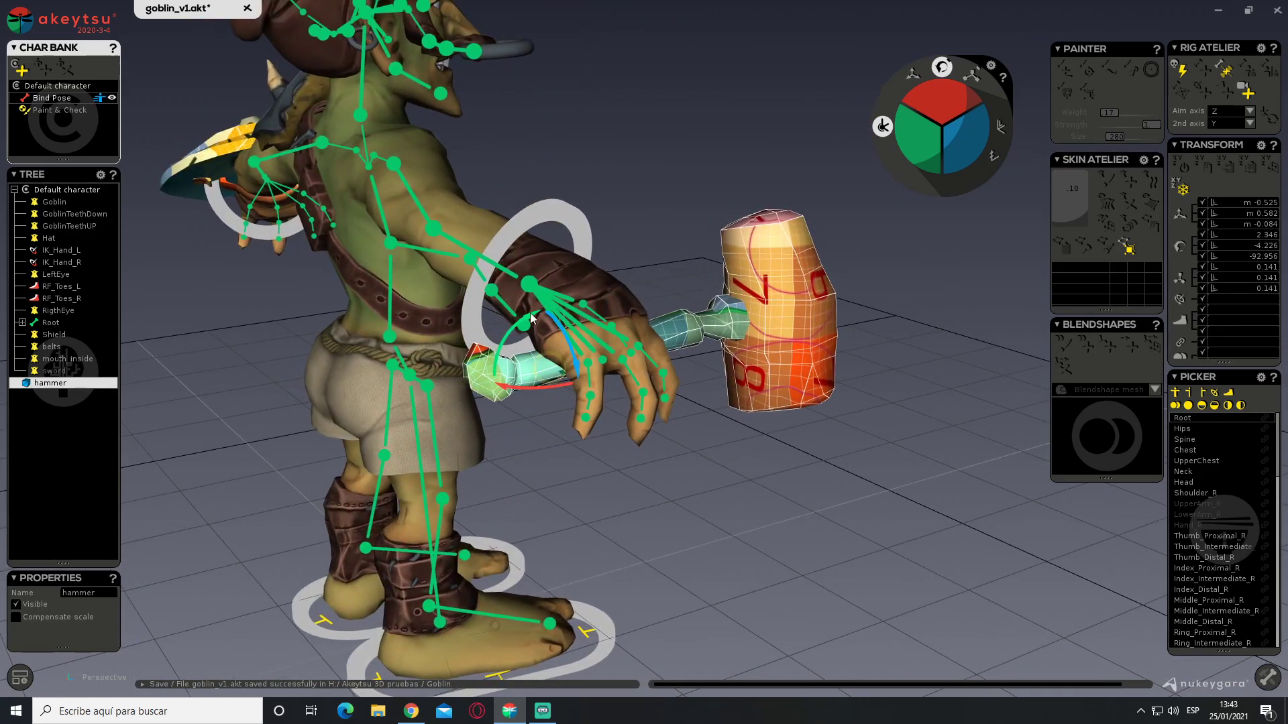
Select the Hand_R joint and add a child joint to it at the hammer's handle
mouse_move(79, 209)
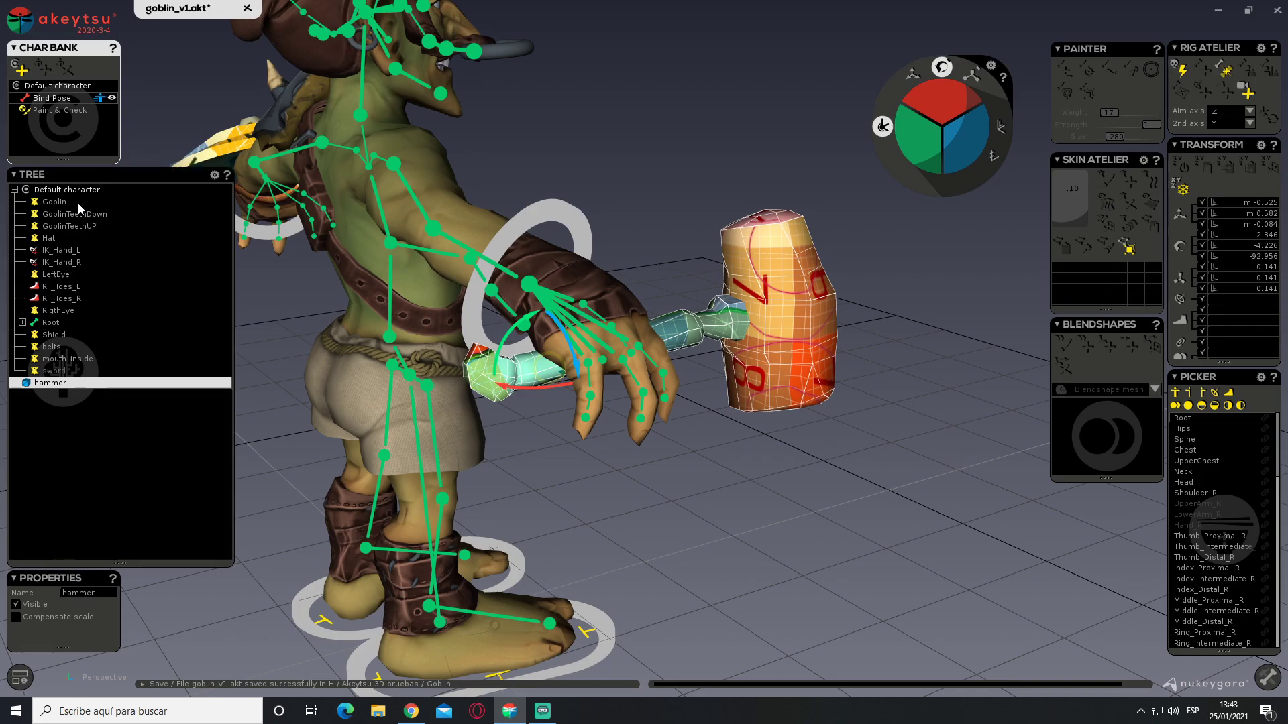
left_click(65, 322)
scroll(569, 371, "up", 5)
middle_click_drag(611, 346, 477, 376)
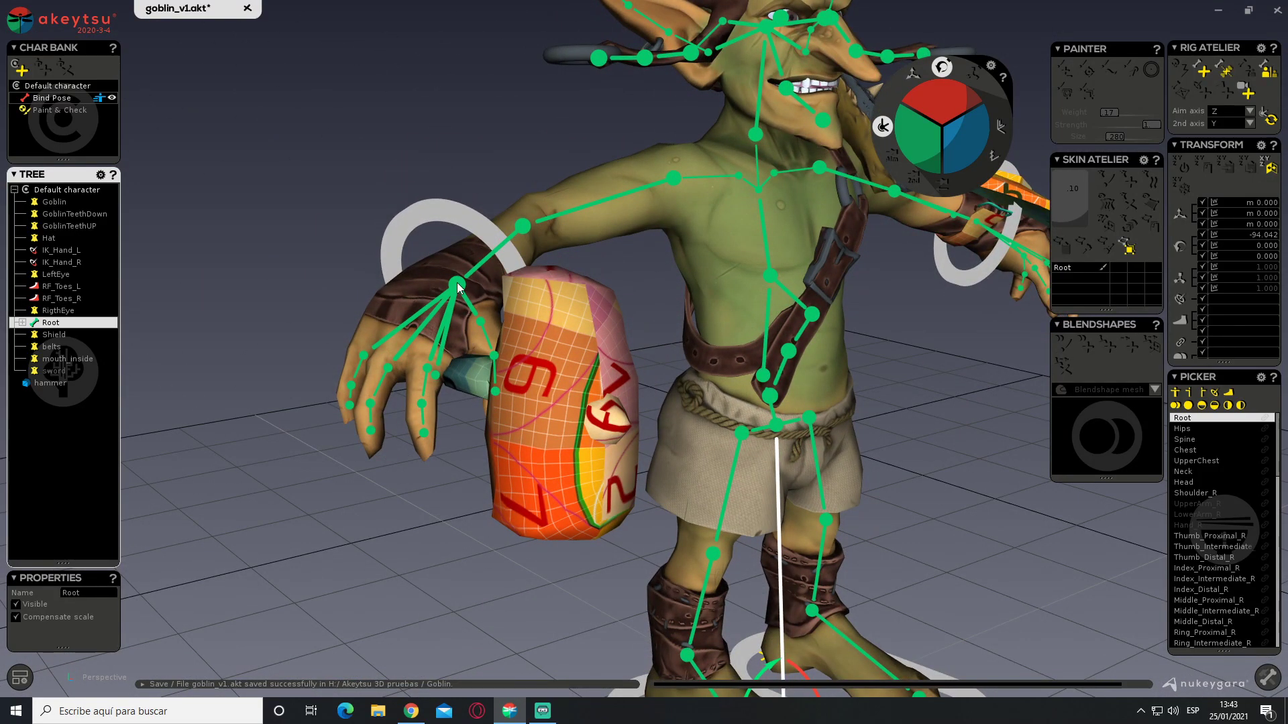
left_click(456, 283)
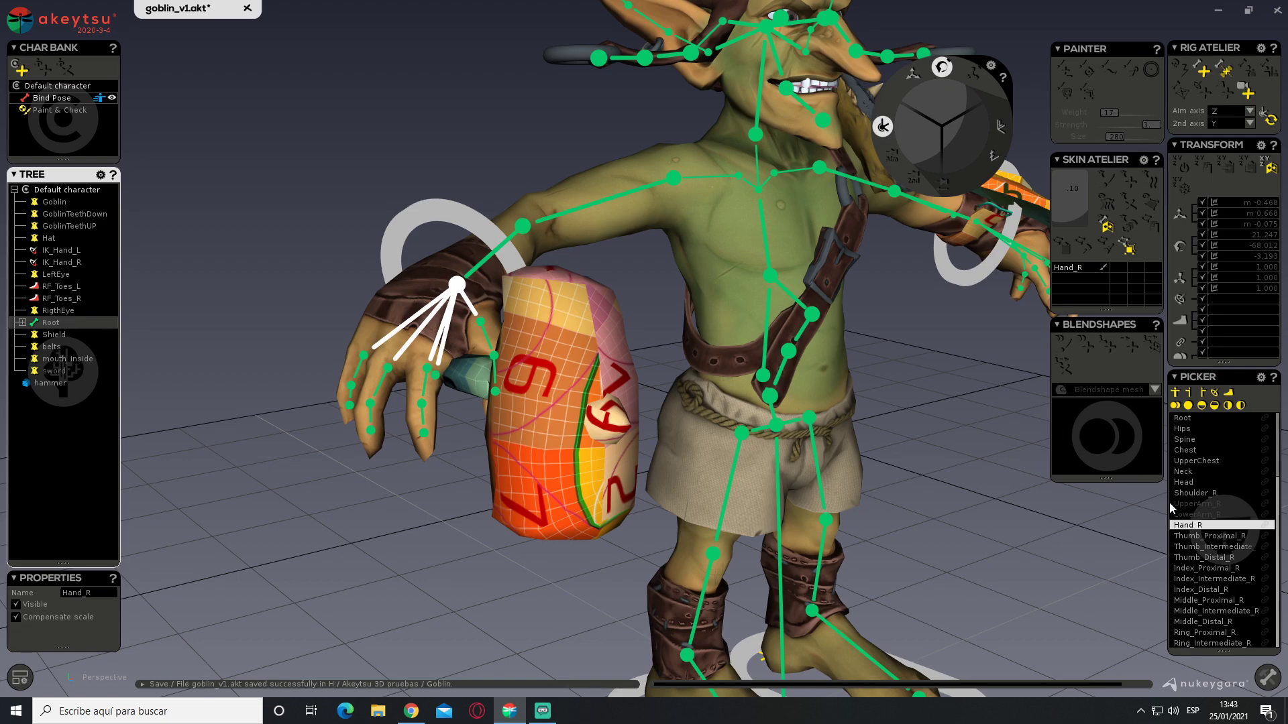
left_click(1202, 70)
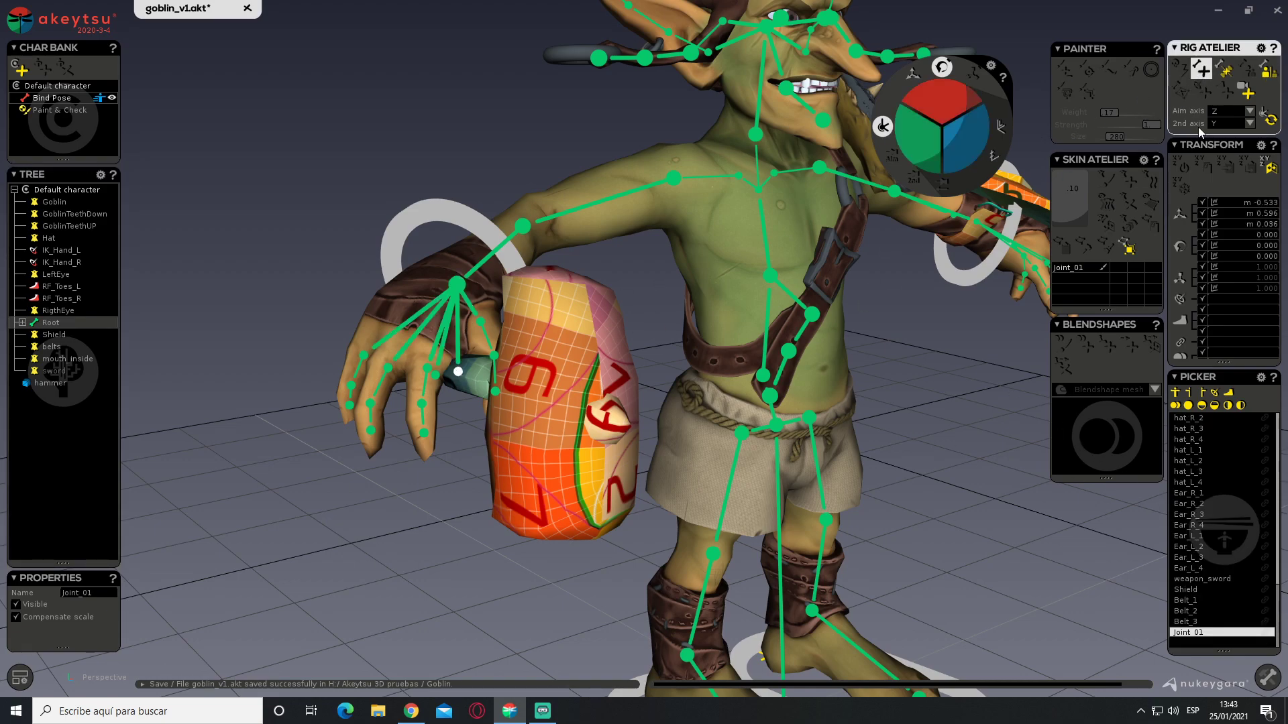
Move the new joint onto the middle of the hammer's handle in the palm, at about -0.533, 0.583, -0.005 m
left_click_drag(530, 369, 616, 176, "alt")
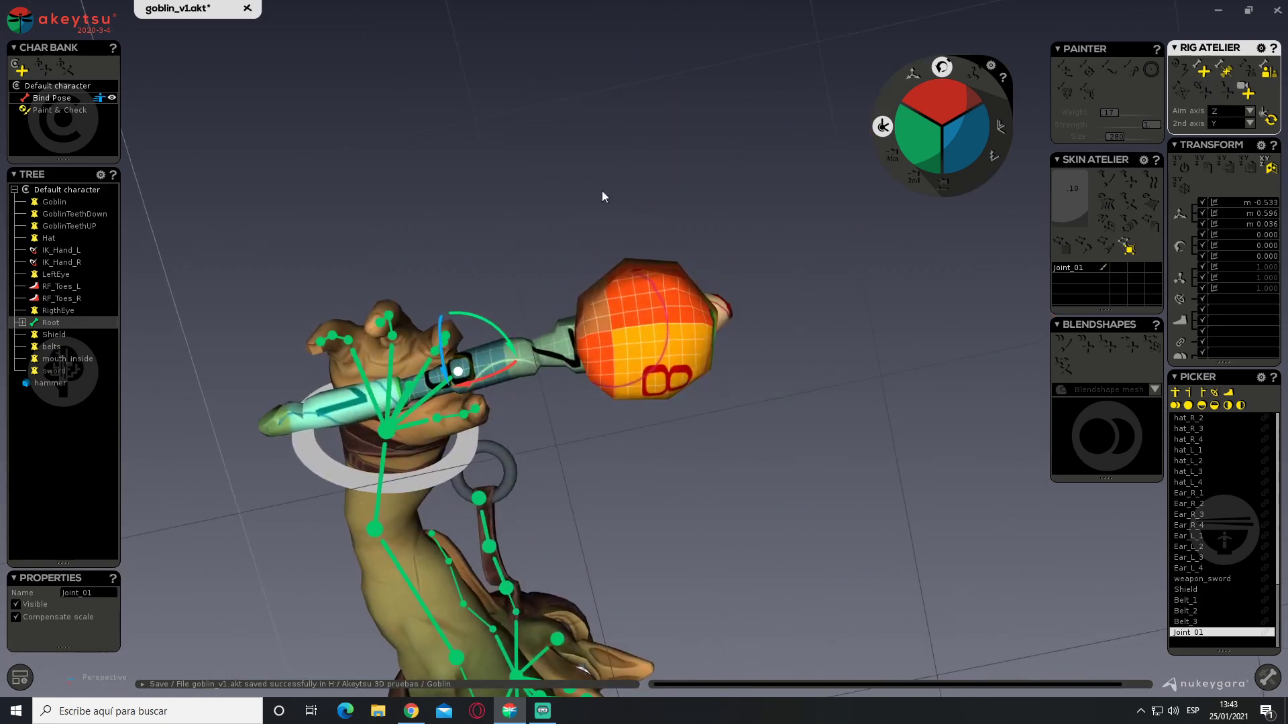
left_click_drag(454, 381, 452, 381)
middle_click_drag(346, 380, 571, 400, "alt")
scroll(550, 369, "up", 8)
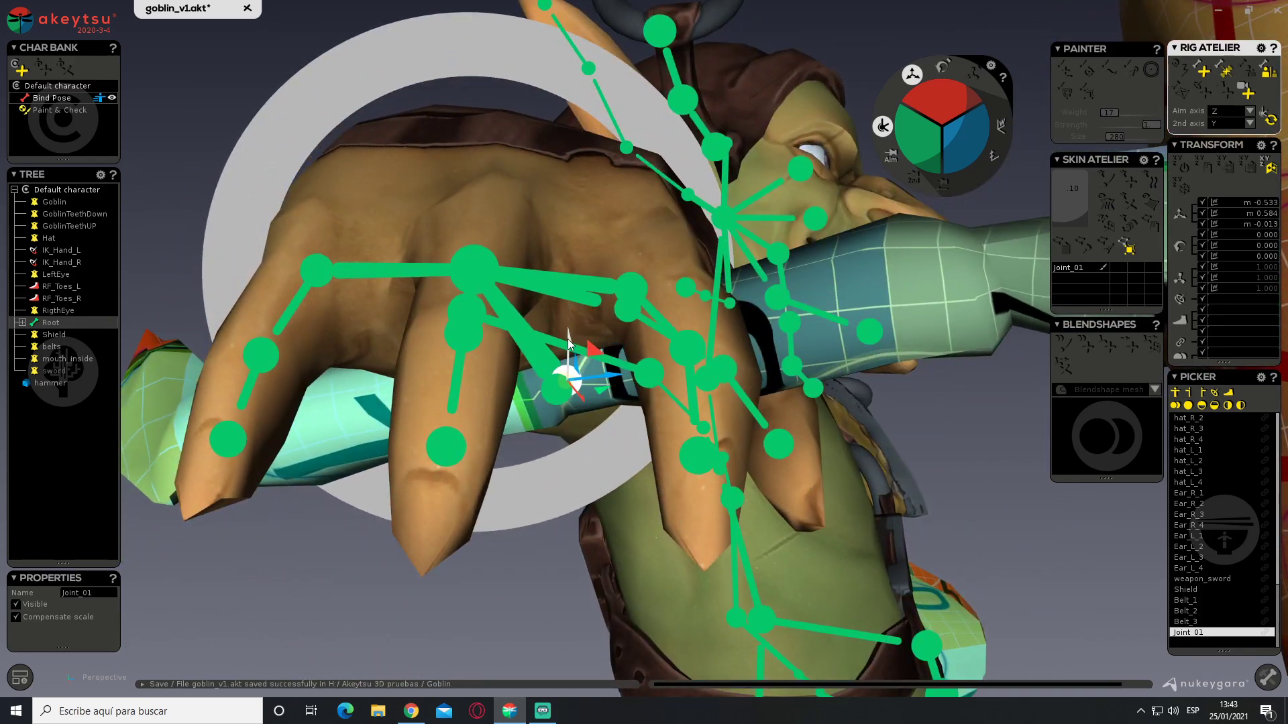
middle_click_drag(567, 348, 595, 376)
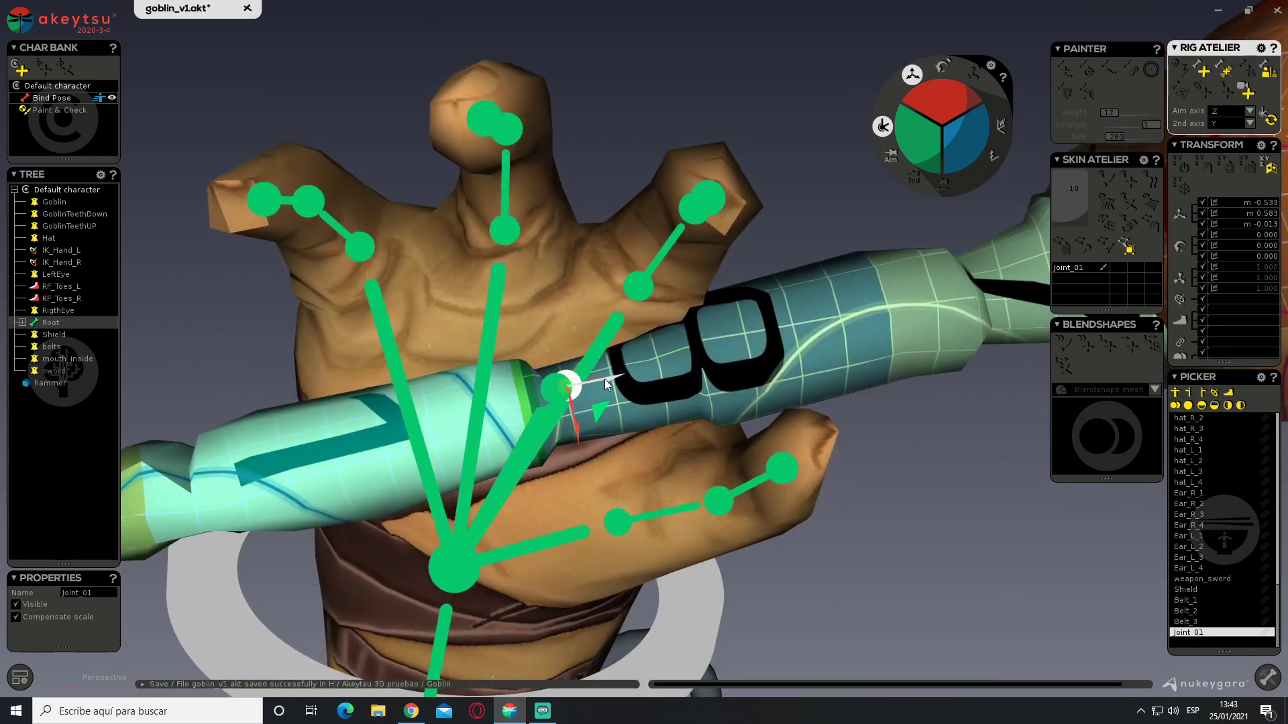
left_click_drag(605, 380, 635, 400)
middle_click_drag(685, 359, 691, 564)
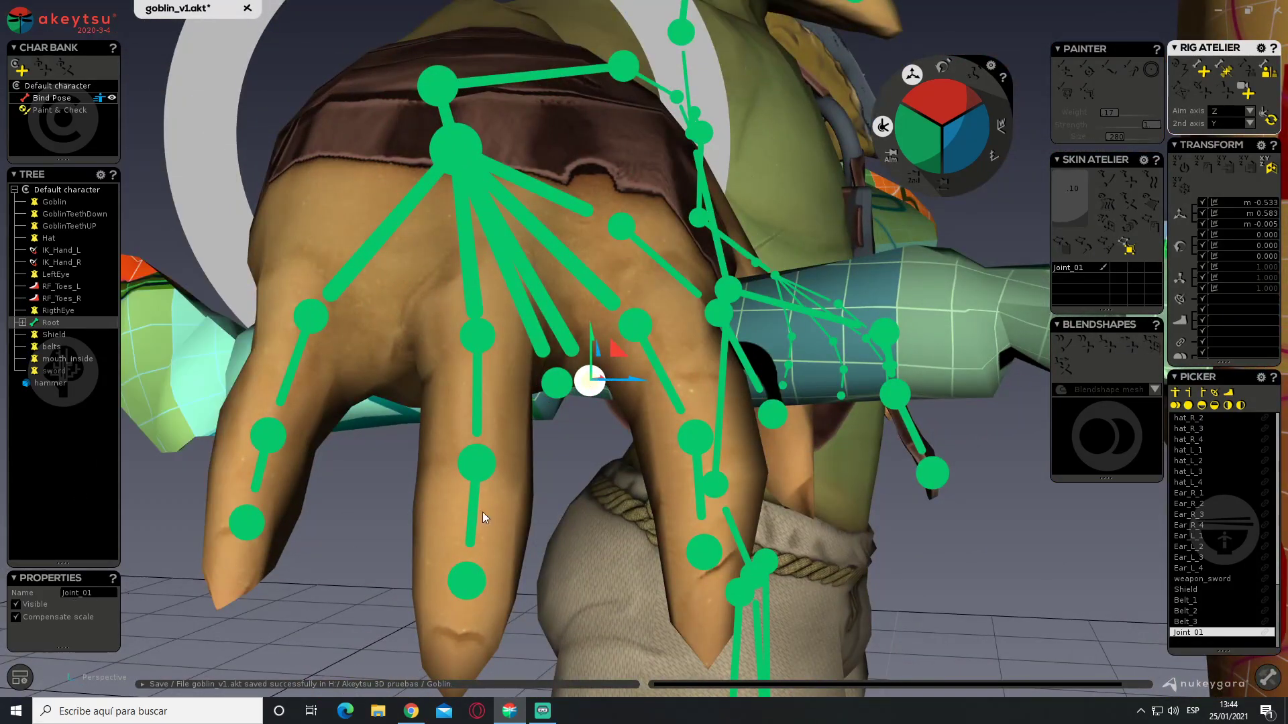
Rotate the new joint to about -7.1, 0.2, 2.5 degrees along the hammer's handle with the joint axes shown, and hide the axes again
left_click(11, 674)
middle_click_drag(670, 448, 287, 440)
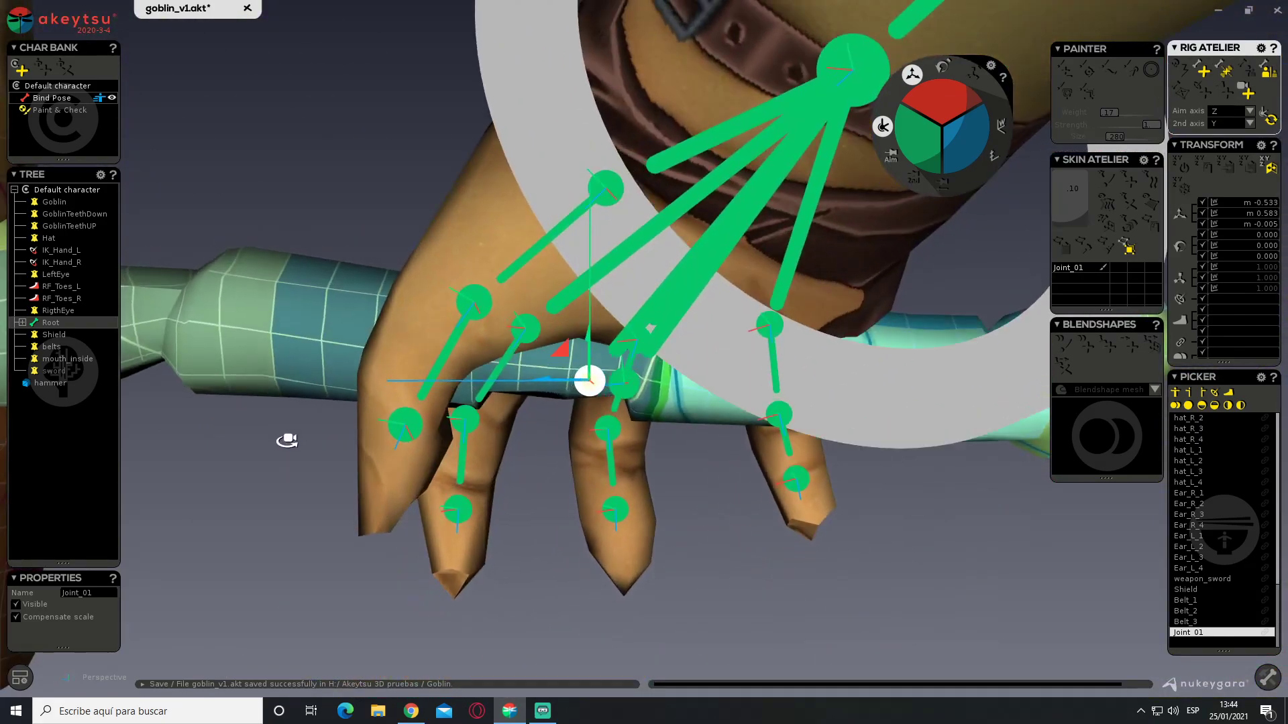
left_click_drag(532, 368, 533, 363)
middle_click_drag(626, 434, 541, 345)
left_click_drag(542, 345, 543, 343)
scroll(724, 349, "down", 3)
middle_click_drag(914, 363, 601, 365)
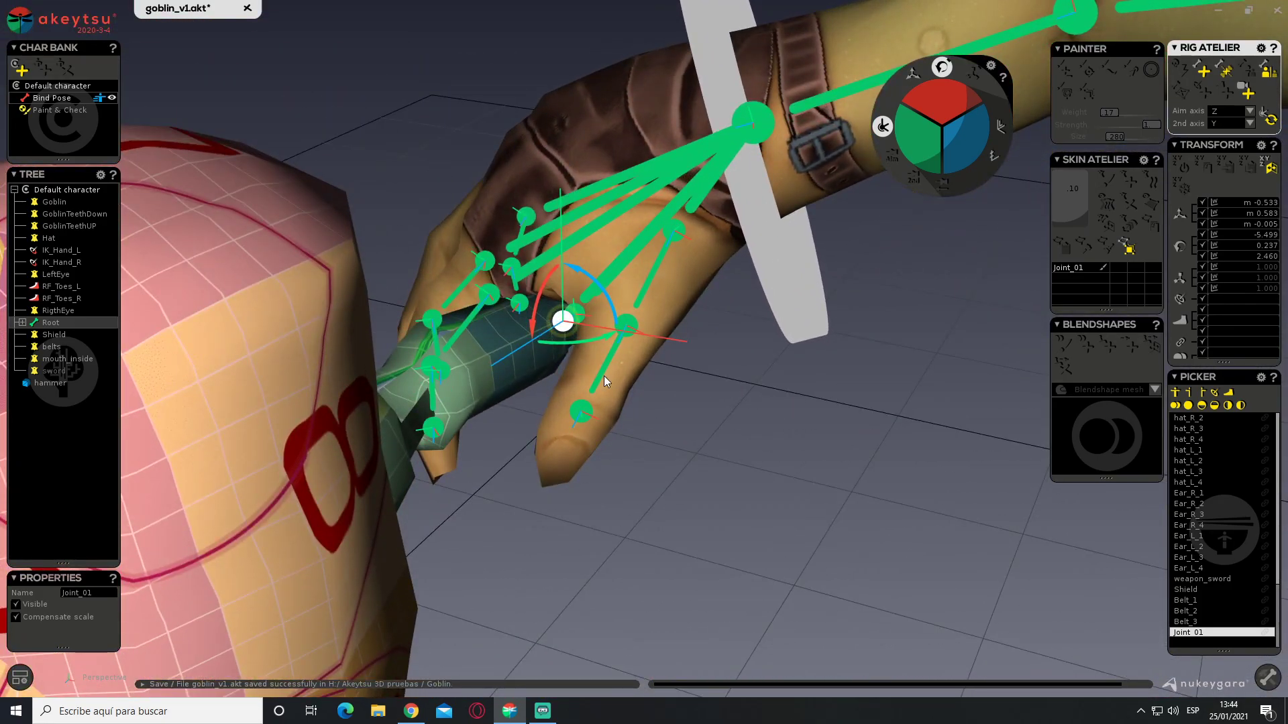
middle_click_drag(620, 412, 761, 367)
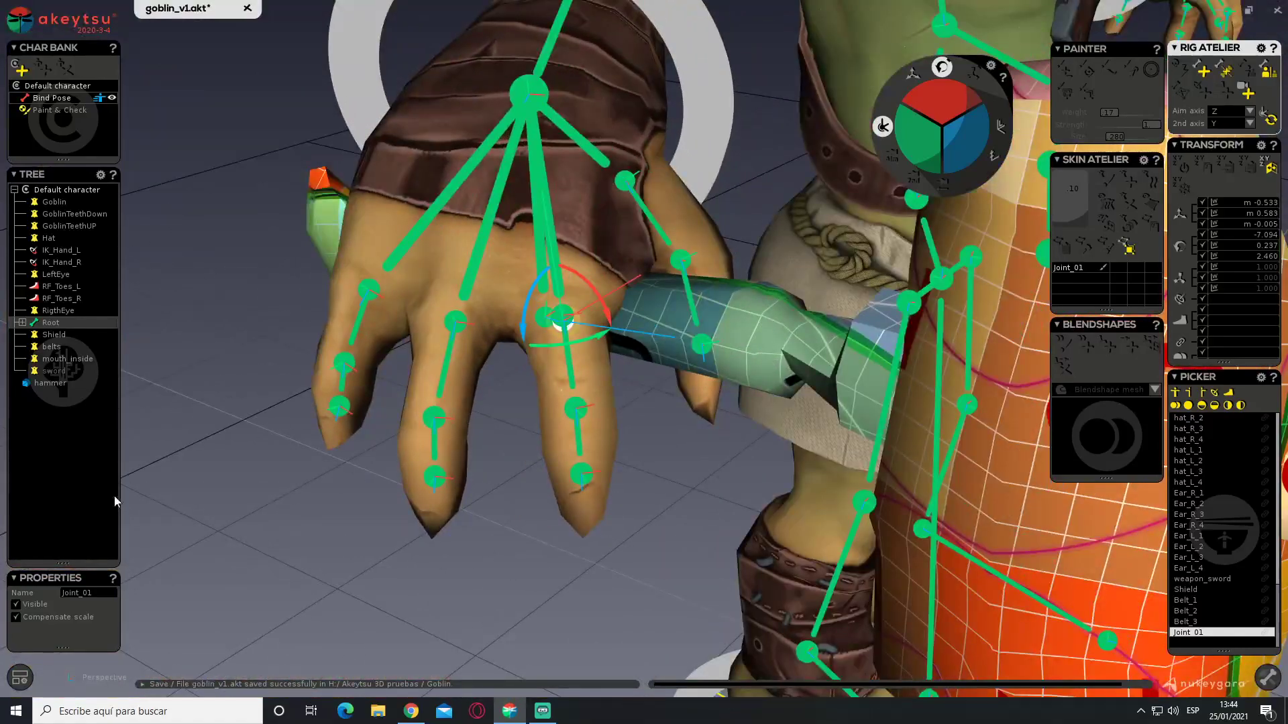
left_click(22, 677)
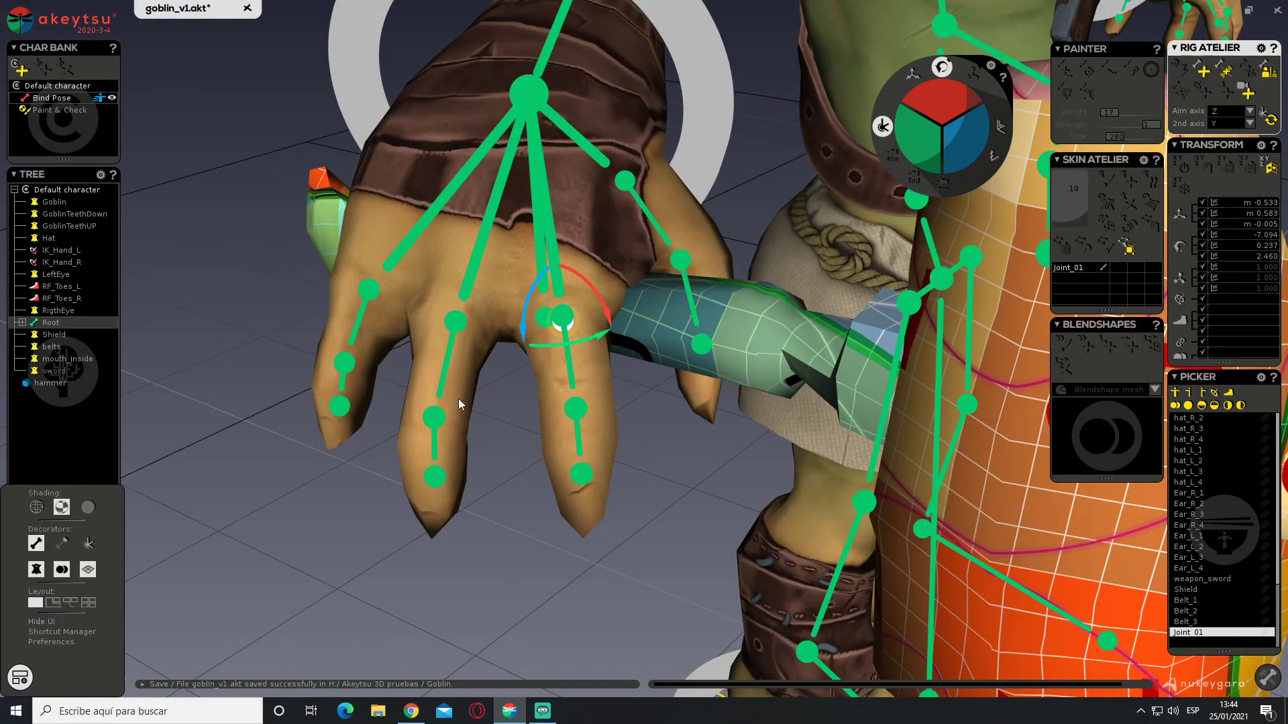
Expand the Root hierarchy and rename the new joint under Hand_R as weapon_hammer
right_click(111, 324)
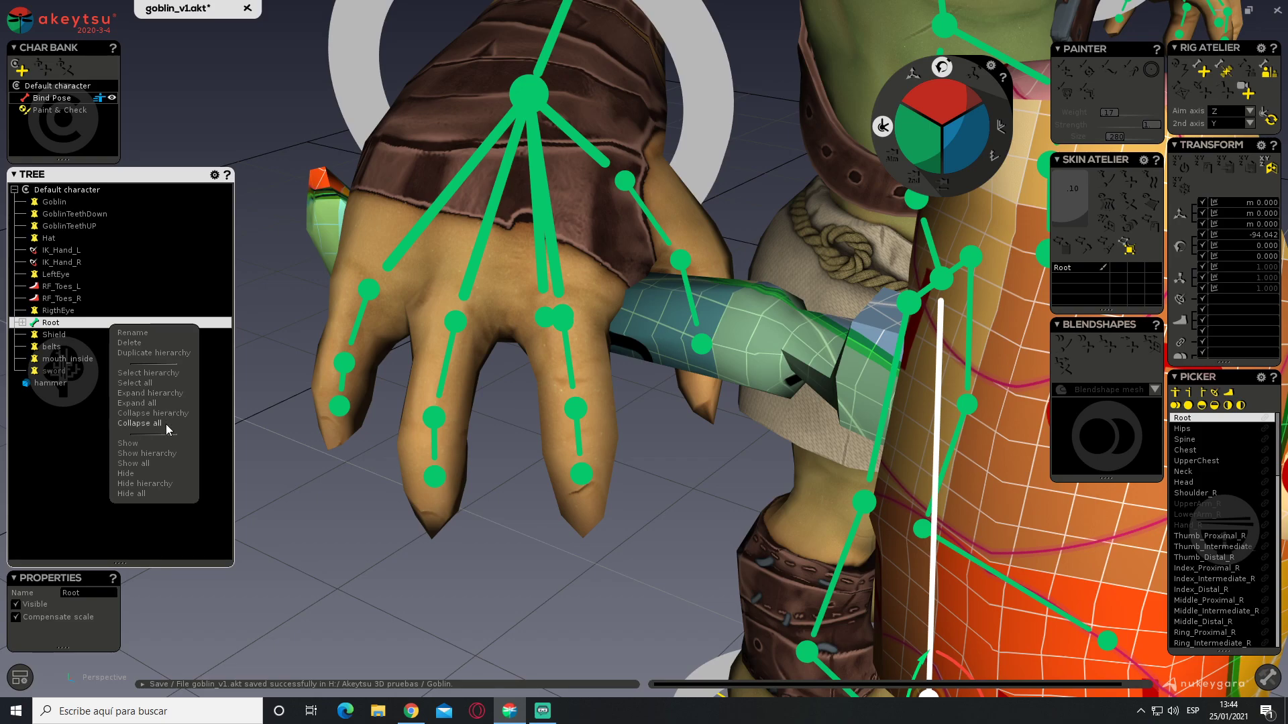
left_click(162, 393)
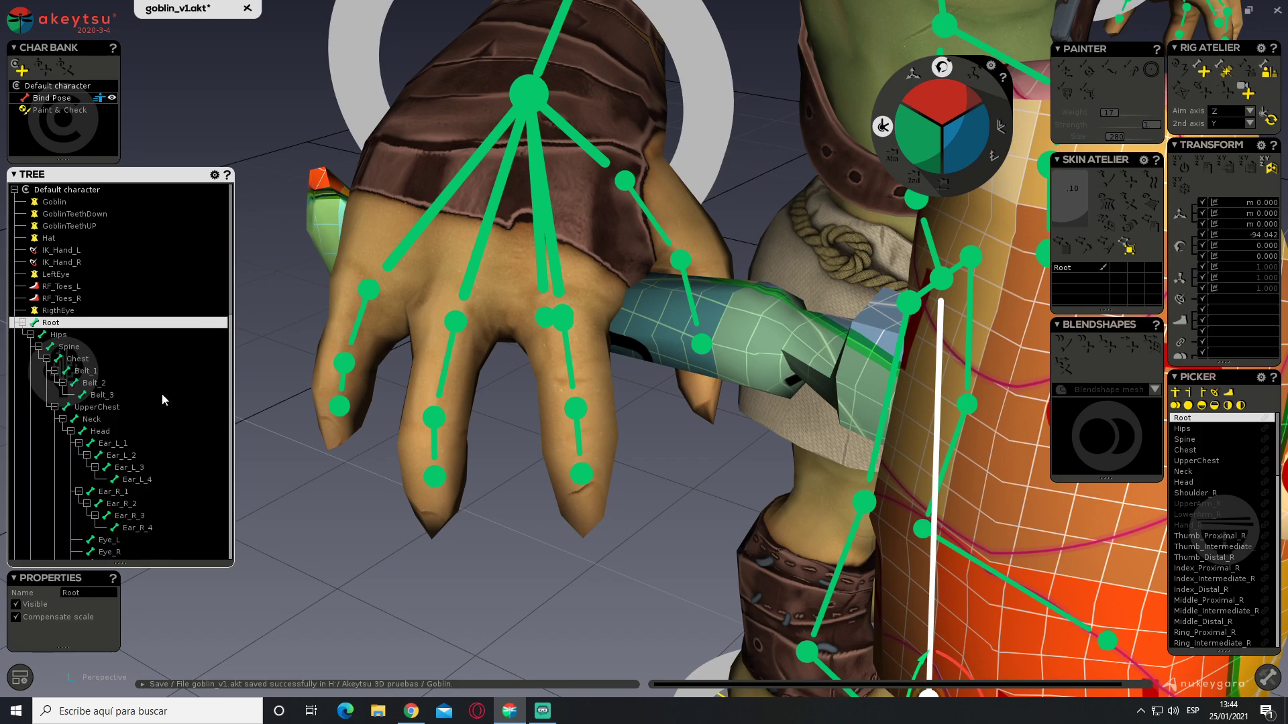
scroll(159, 417, "down", 5)
scroll(160, 417, "down", 14)
left_click_drag(681, 264, 698, 230, "alt")
left_click(564, 322)
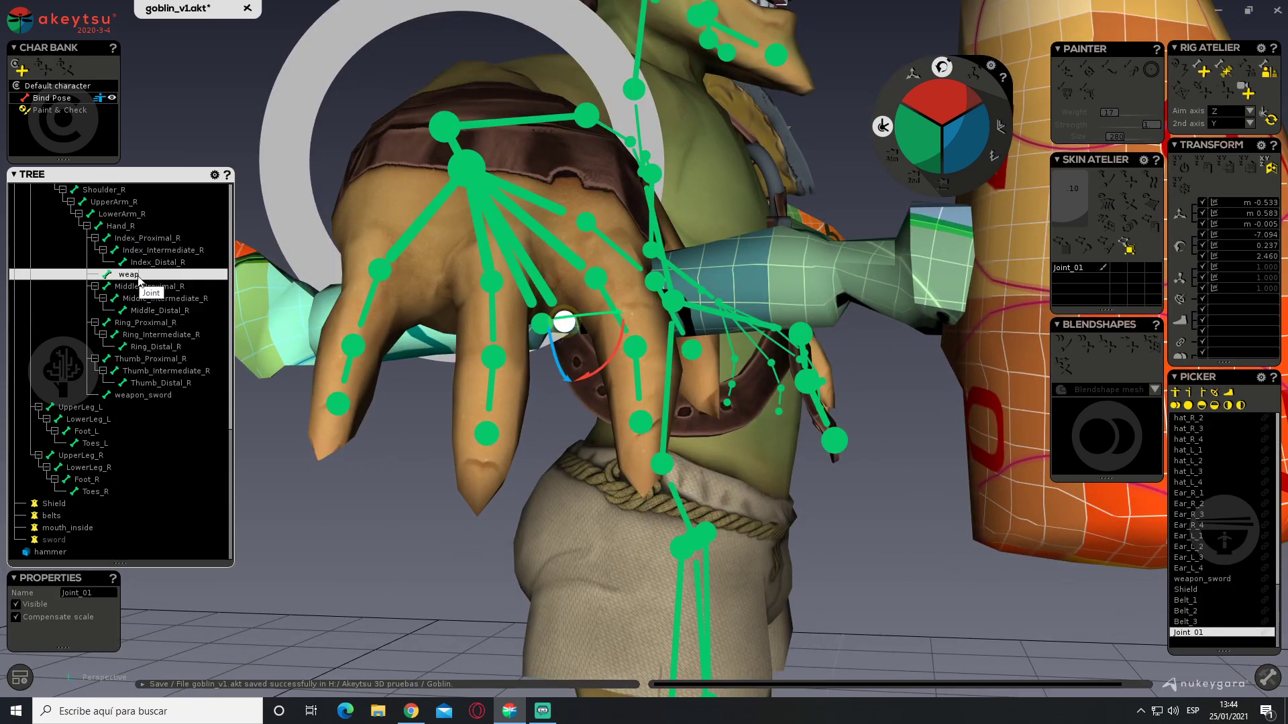
key("Return")
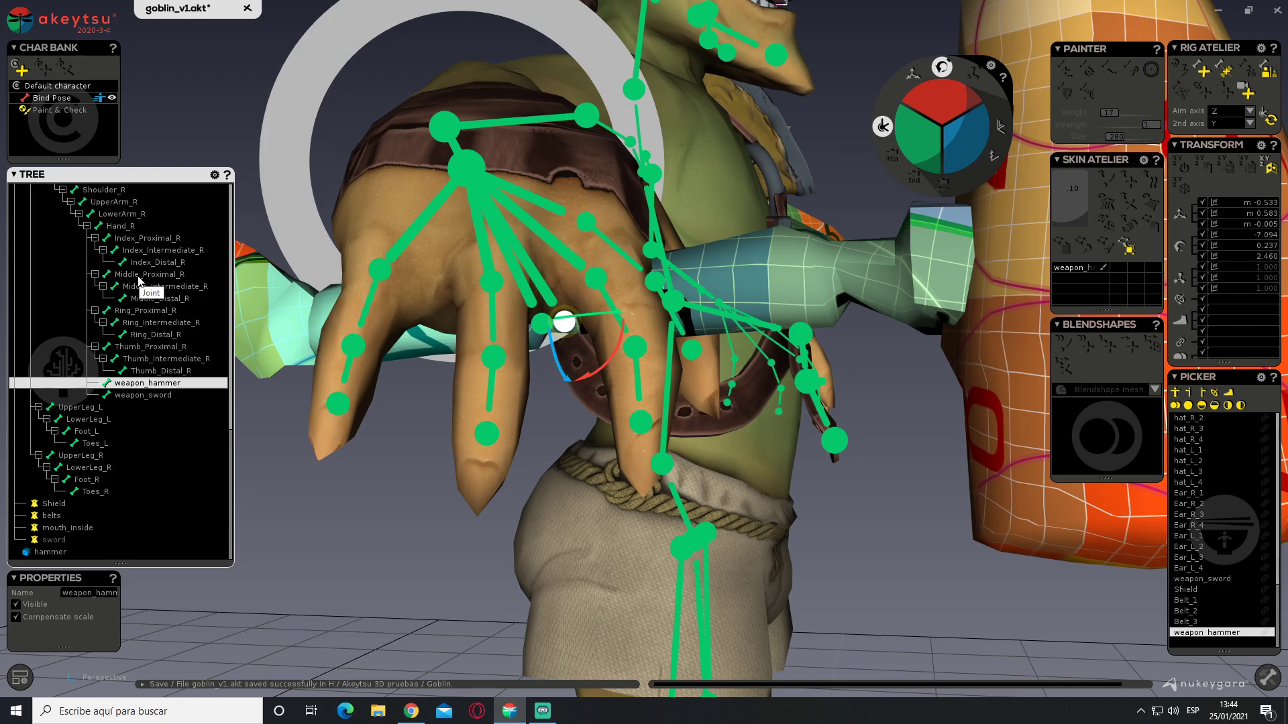
Switch to Paint & Check and bind the hammer mesh to the weapon_hammer joint only
left_click_drag(582, 401, 564, 446, "alt")
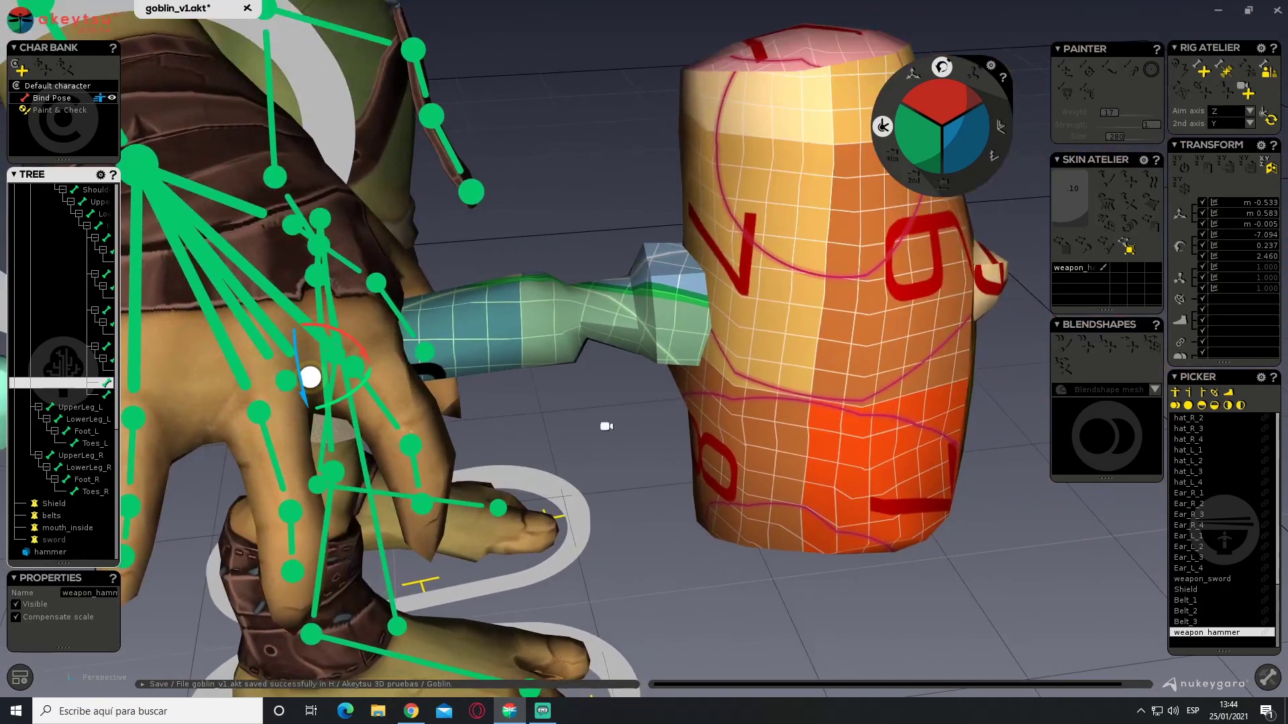
left_click(881, 310)
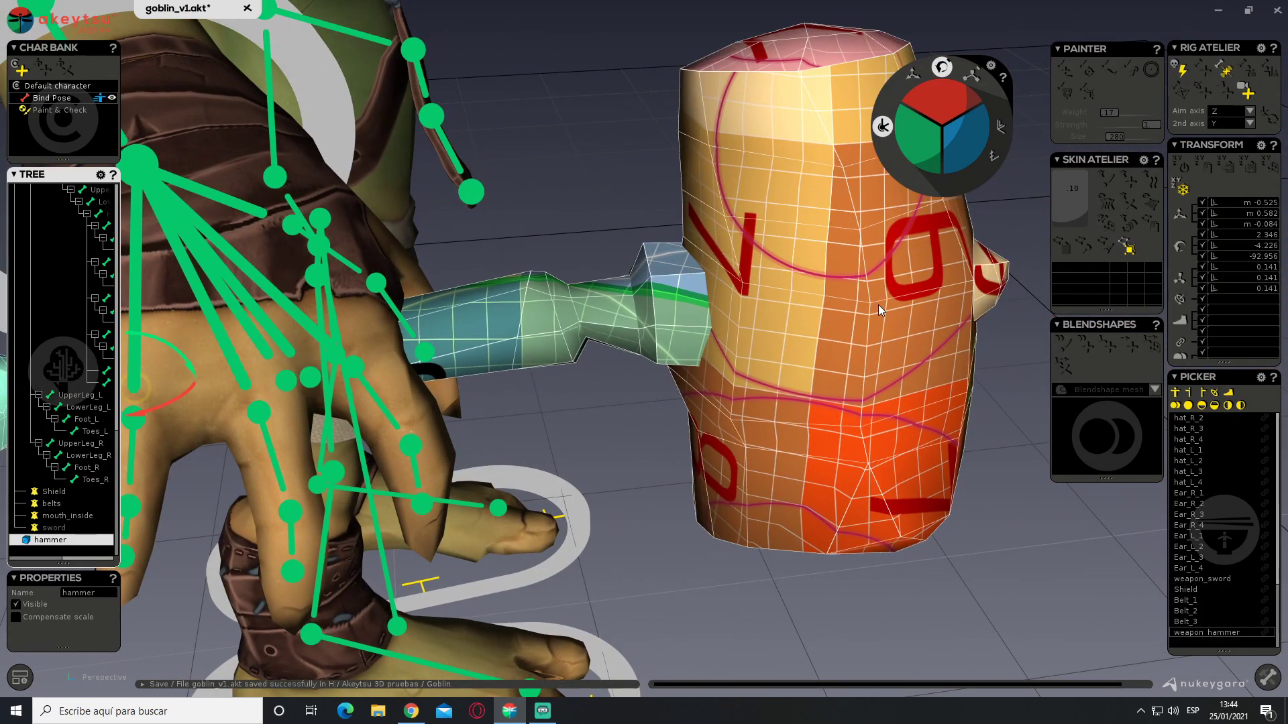
left_click(44, 112)
mouse_move(65, 328)
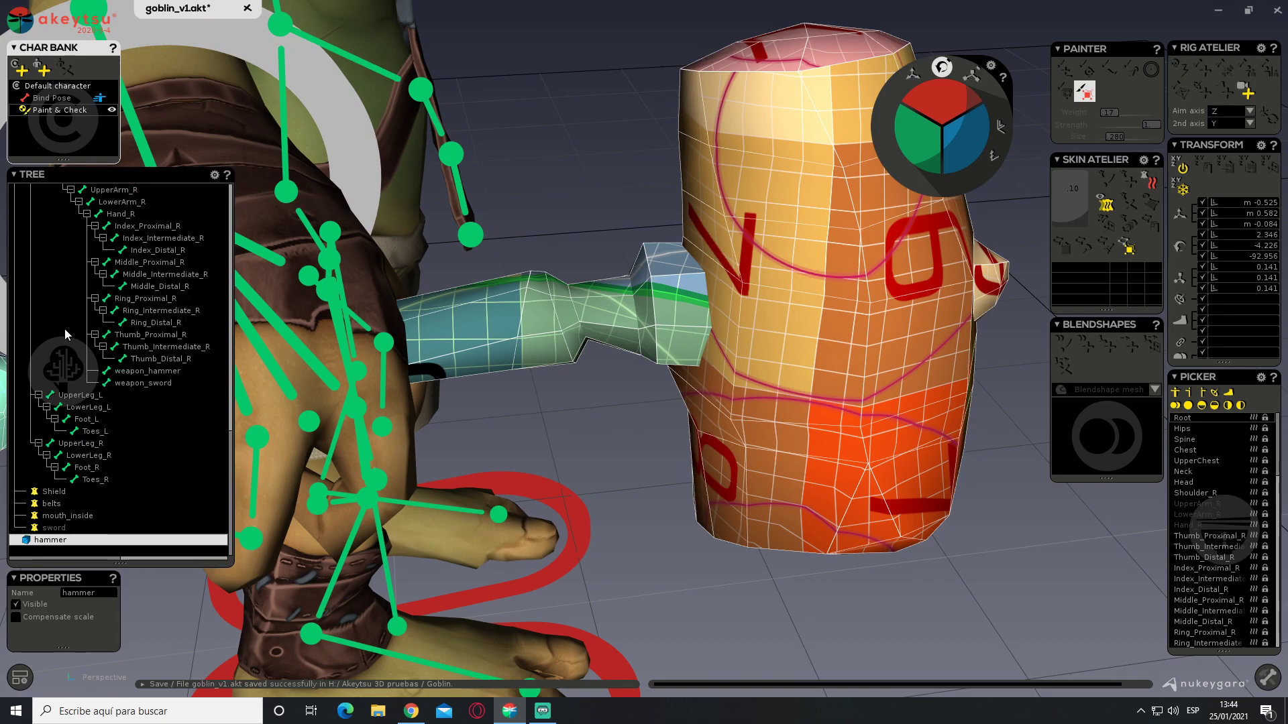
scroll(76, 331, "up", 4)
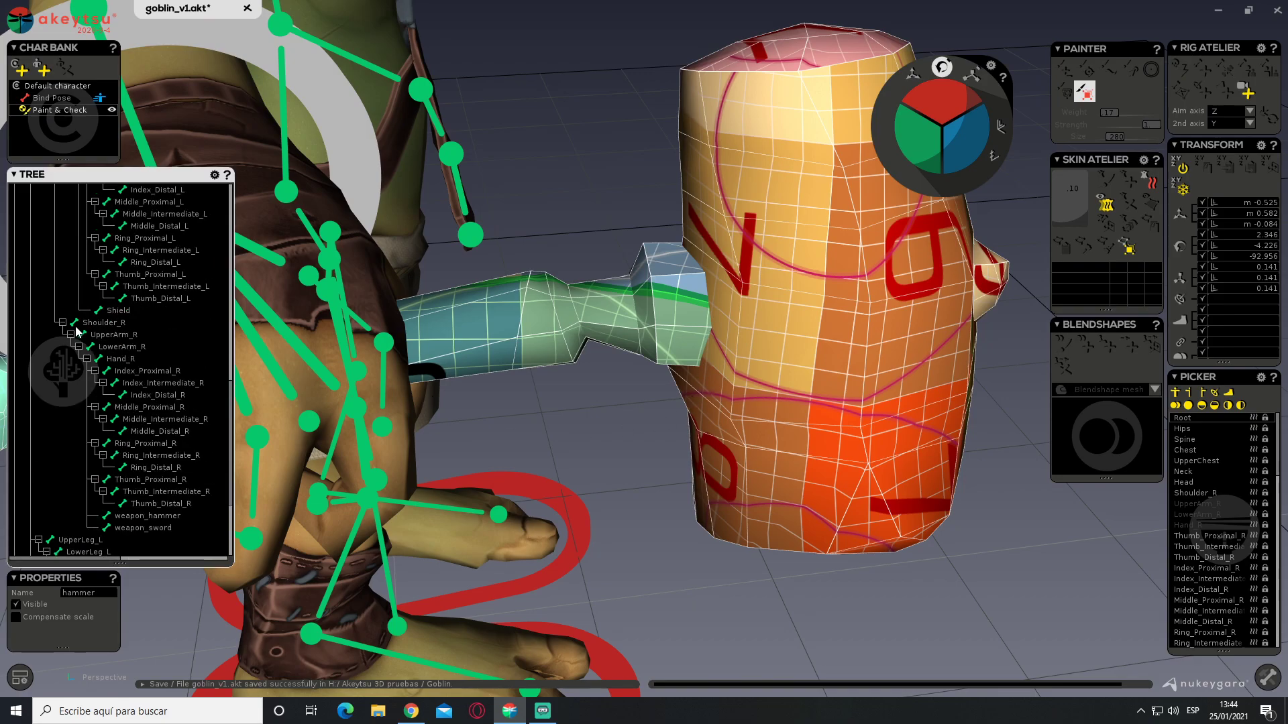
scroll(141, 339, "up", 12)
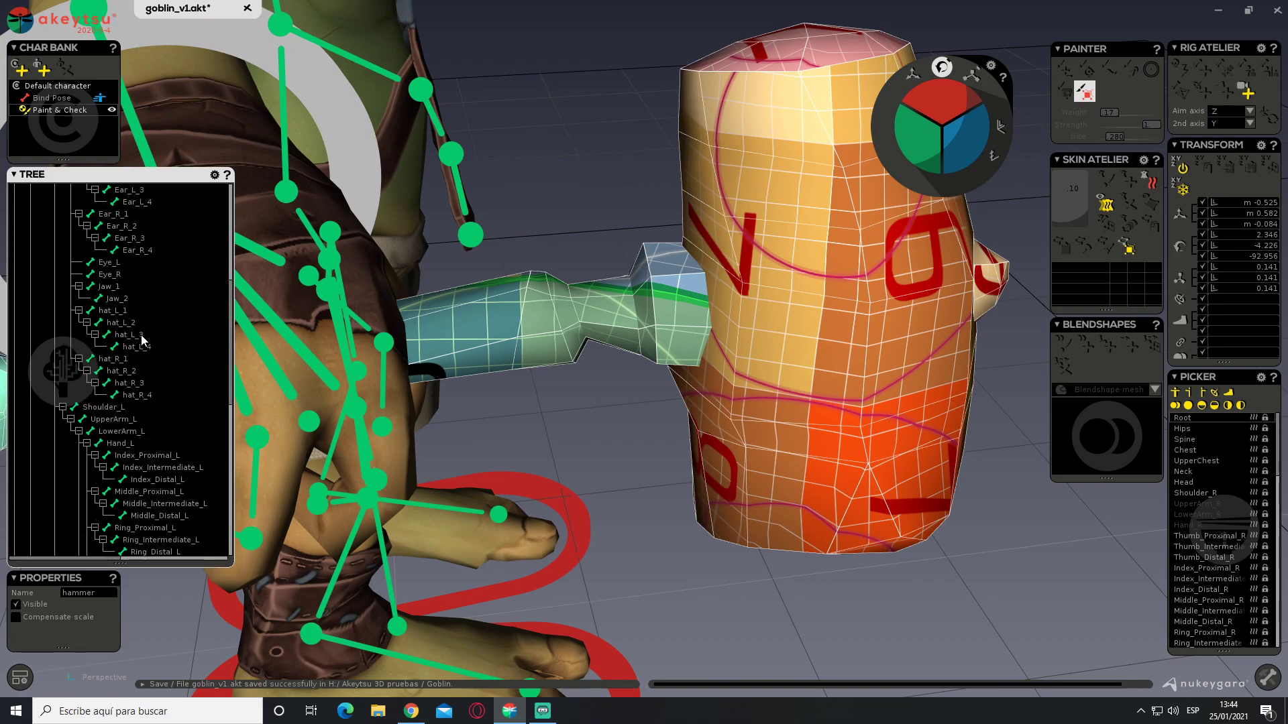
middle_click_drag(635, 465, 570, 329)
left_click(483, 360)
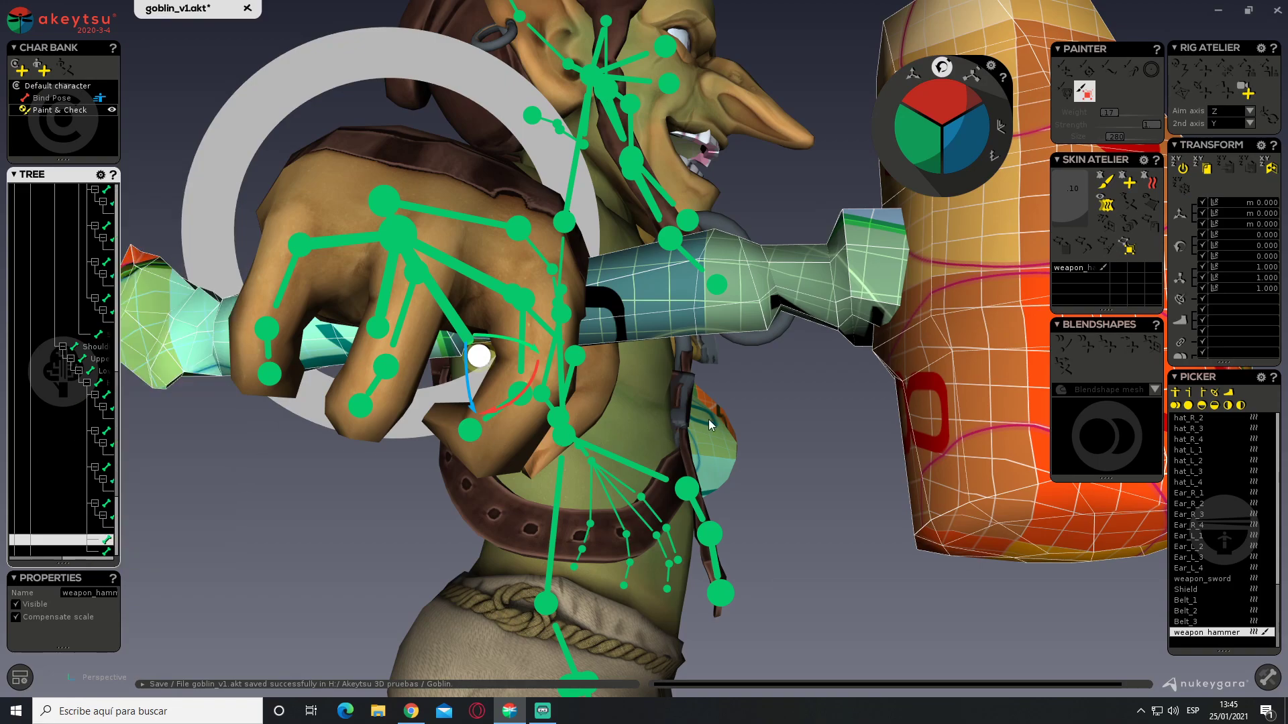
scroll(711, 419, "down", 3)
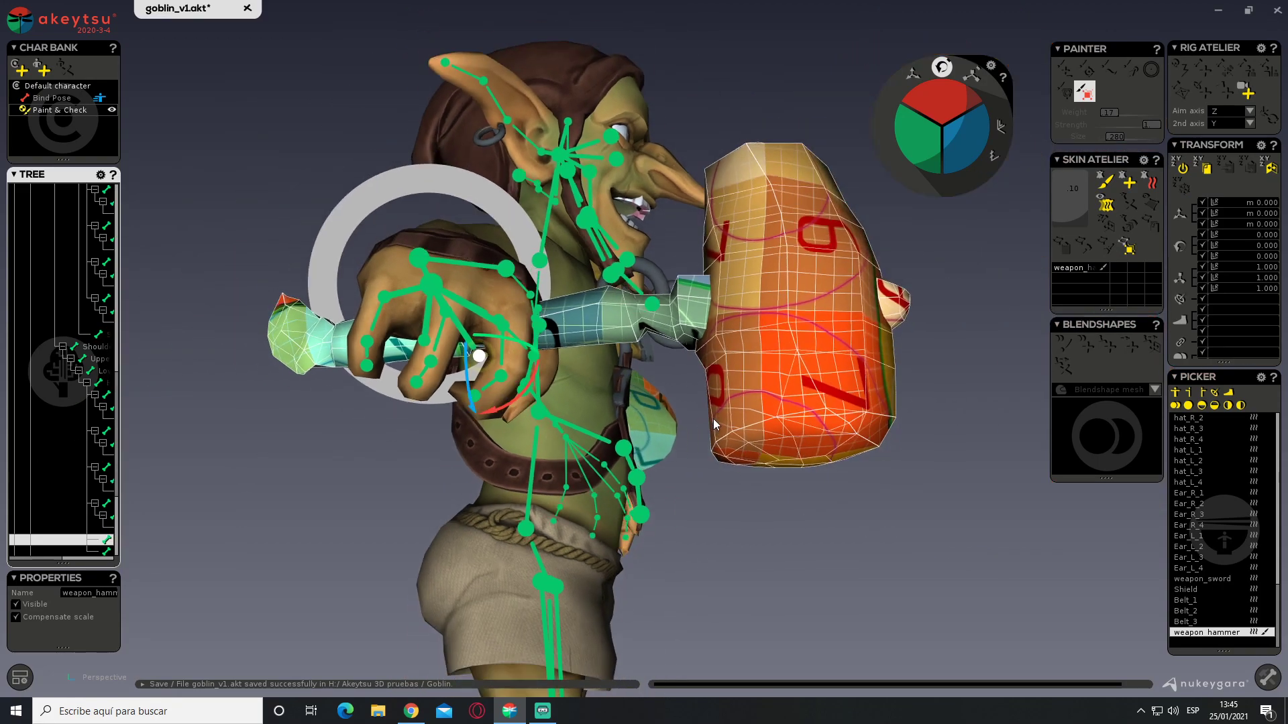
left_click(1133, 184)
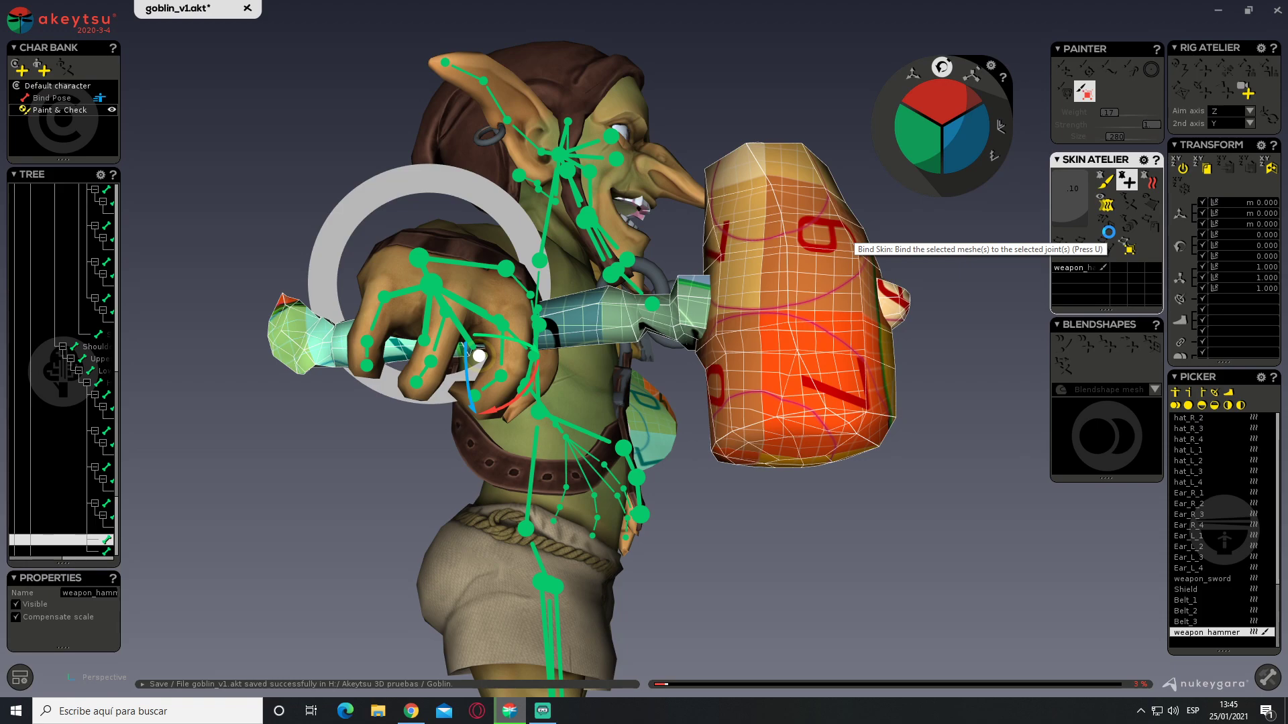
left_click(1110, 238)
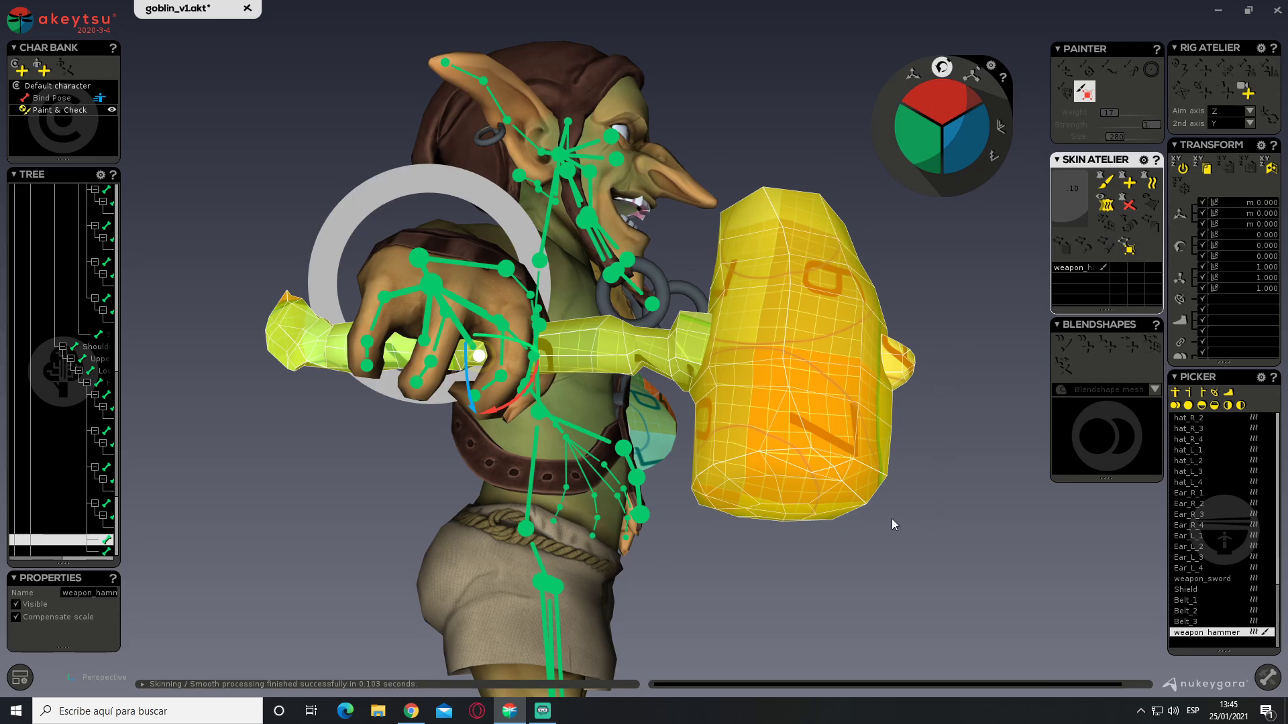
Hide the joints and test that the hammer follows the IK_Hand_R control, undoing the last test move
middle_click_drag(782, 477, 794, 536)
scroll(795, 542, "down", 3)
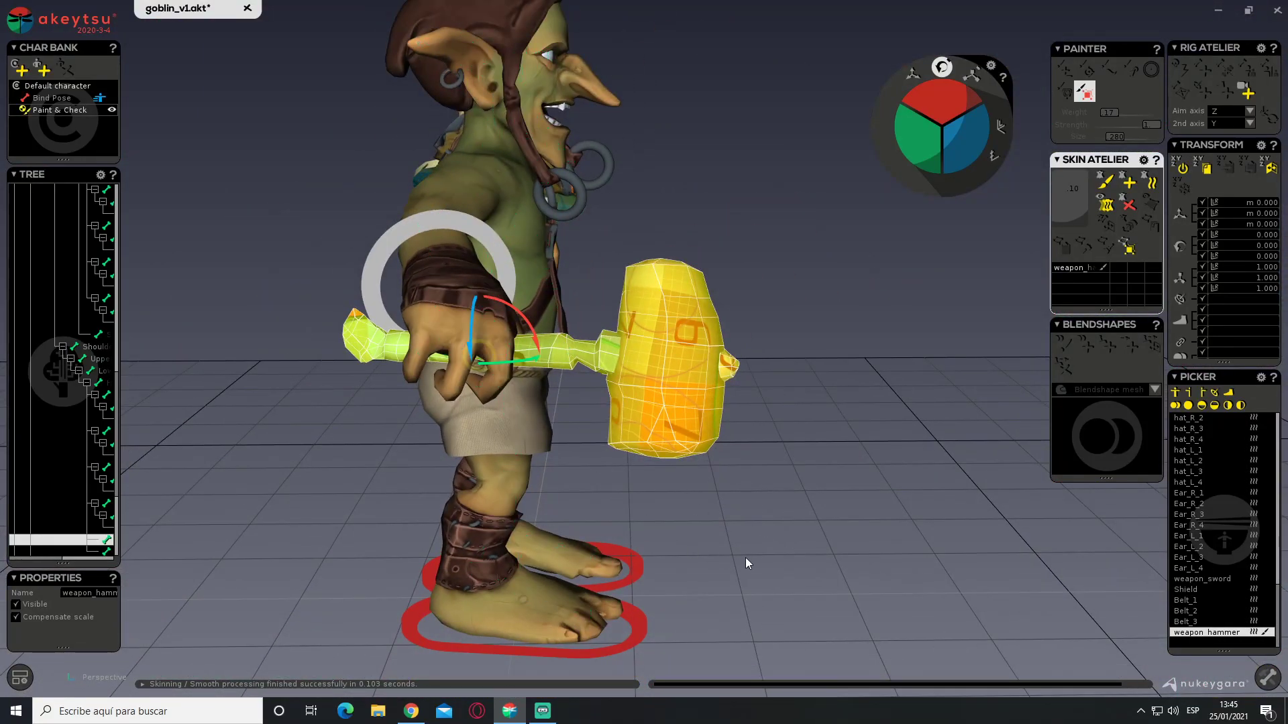
middle_click_drag(653, 528, 506, 320)
left_click(543, 258)
left_click_drag(460, 261, 566, 354)
middle_click_drag(567, 354, 493, 318)
left_click_drag(492, 320, 519, 321)
key("ctrl+z")
mouse_move(590, 374)
middle_mouse_down()
mouse_move(886, 375)
mouse_move(718, 363)
mouse_move(587, 374)
middle_mouse_up()
scroll(586, 375, "down", 2)
middle_click_drag(673, 364, 725, 353)
Collapse the Root hierarchy and hide the hammer and Shield meshes
mouse_move(79, 498)
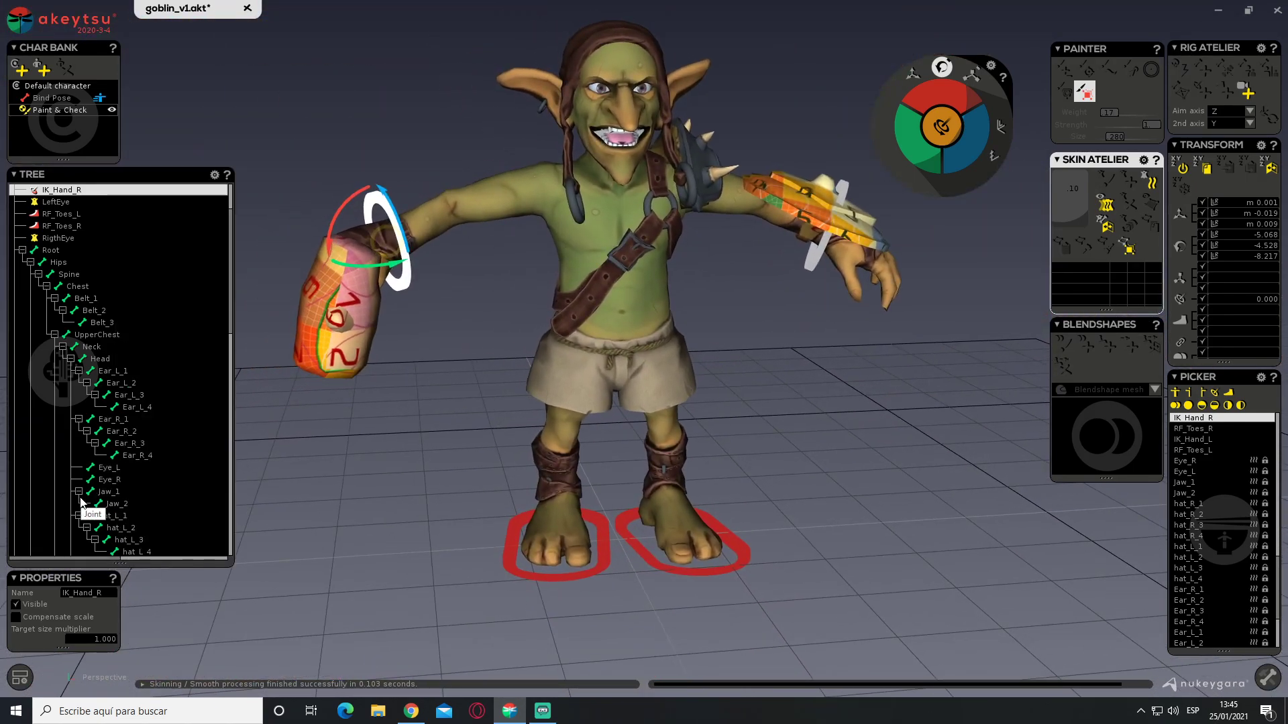
scroll(107, 504, "down", 7)
scroll(107, 504, "up", 9)
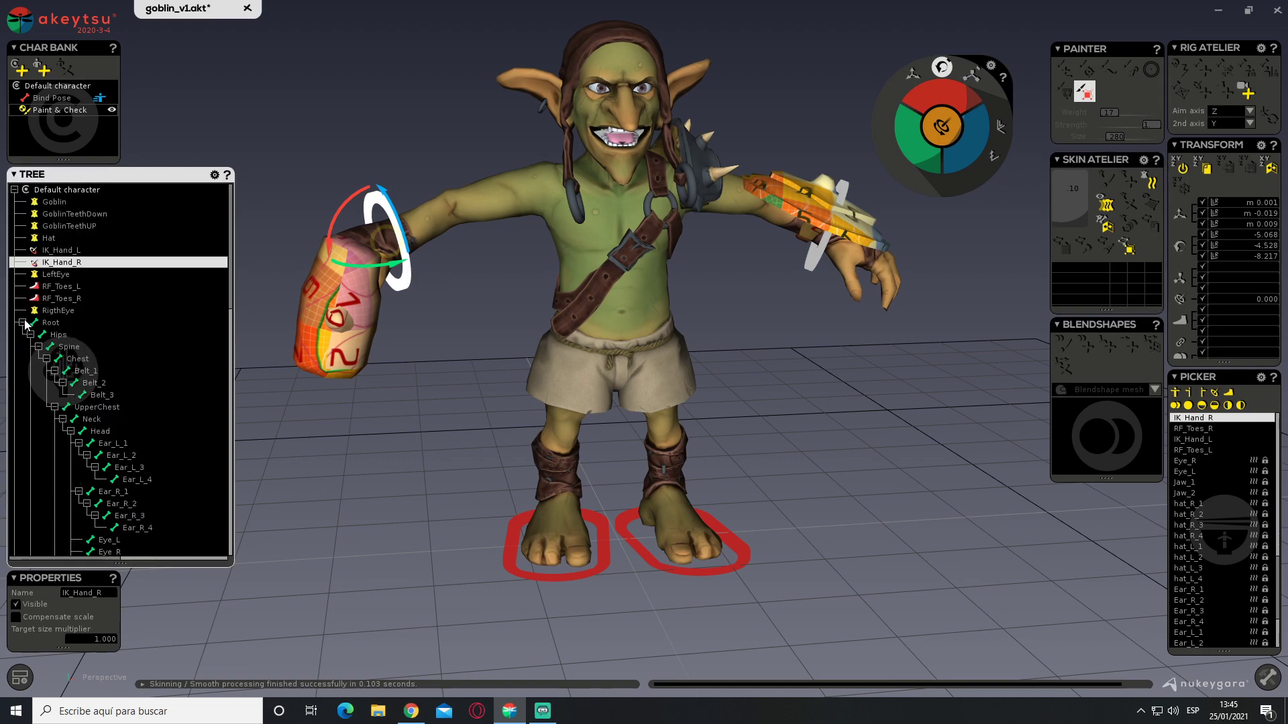
left_click(23, 323)
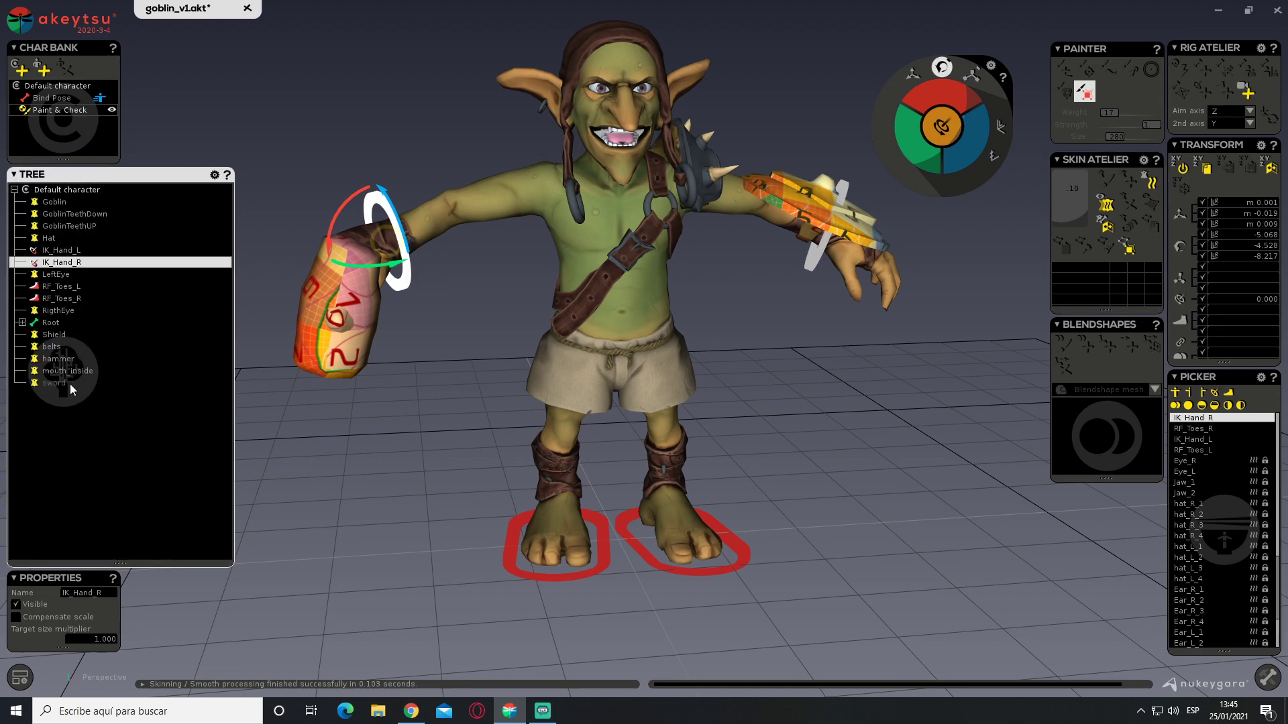
left_click(63, 358)
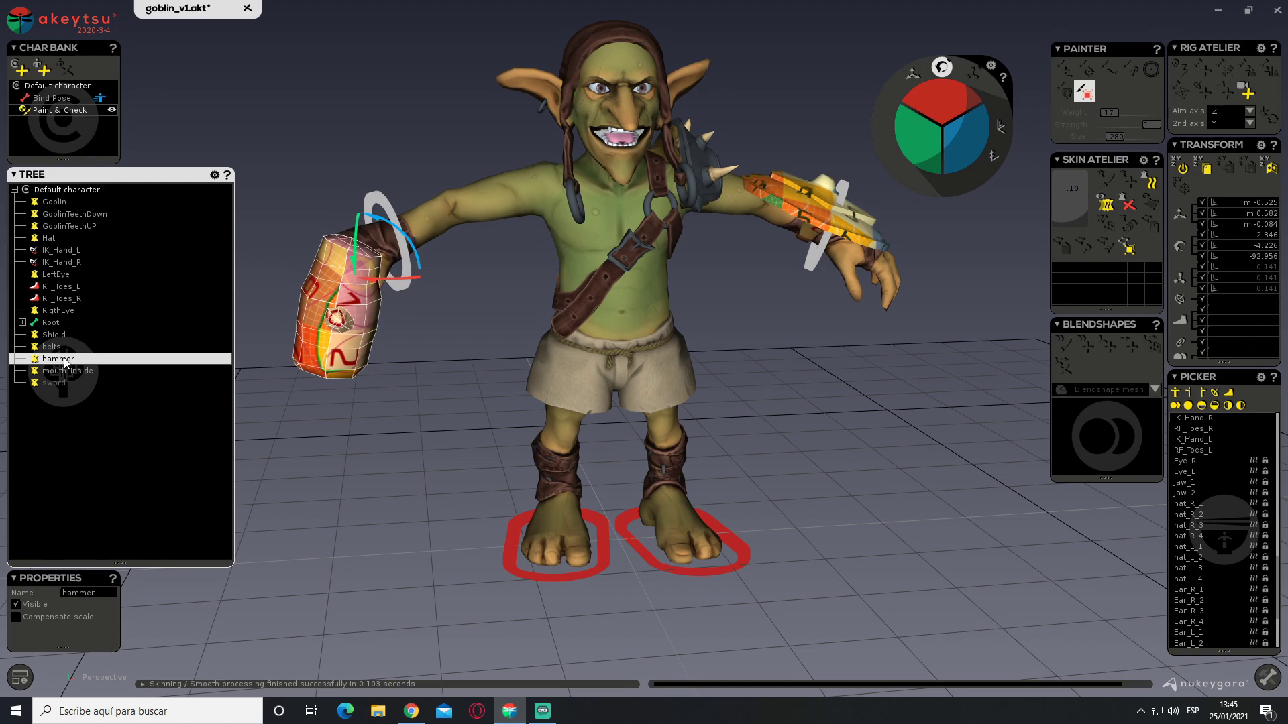
left_click(16, 604)
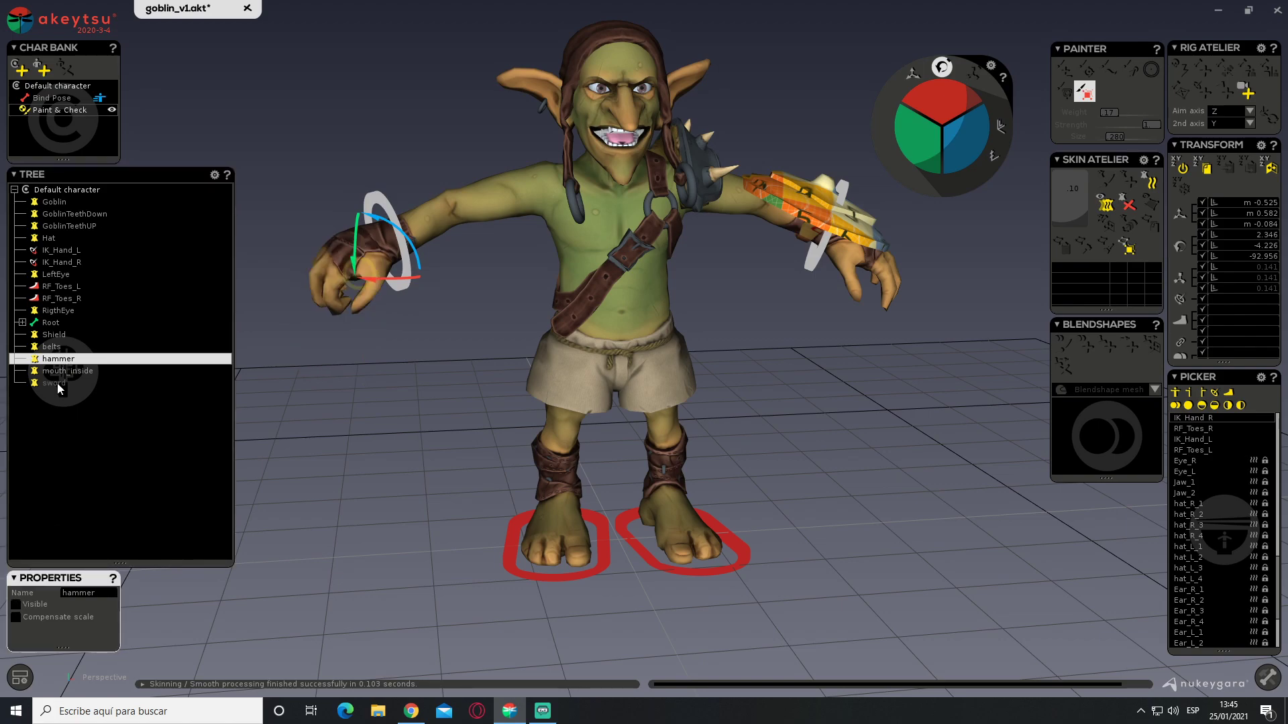
left_click(55, 335)
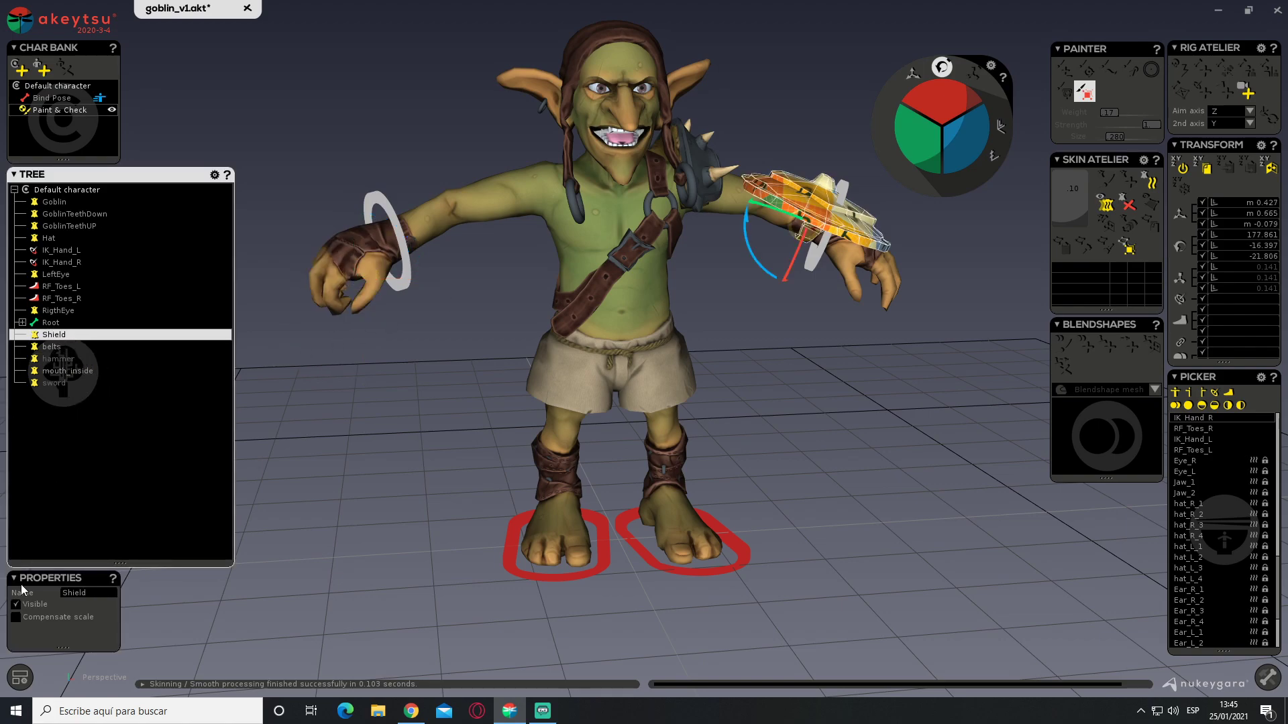
middle_click_drag(649, 369, 509, 422)
Select the Hips joint and move it around to check how the body deforms
left_click(511, 413)
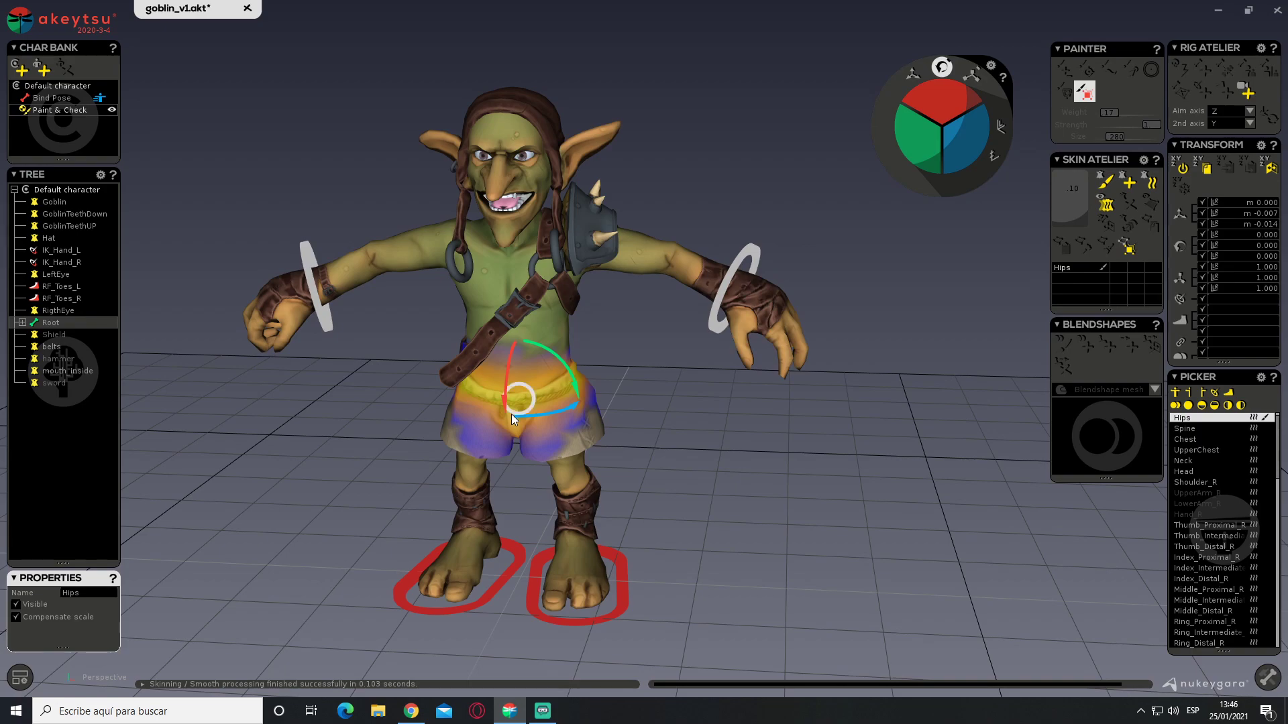
key("w")
mouse_move(516, 358)
left_mouse_down()
mouse_move(512, 383)
mouse_move(510, 268)
mouse_move(513, 436)
mouse_move(492, 247)
mouse_move(509, 436)
mouse_move(478, 252)
mouse_move(496, 371)
mouse_move(488, 260)
mouse_move(503, 343)
left_mouse_up()
middle_click_drag(660, 404, 547, 375)
mouse_move(518, 349)
left_mouse_down()
mouse_move(524, 385)
mouse_move(515, 345)
left_mouse_up()
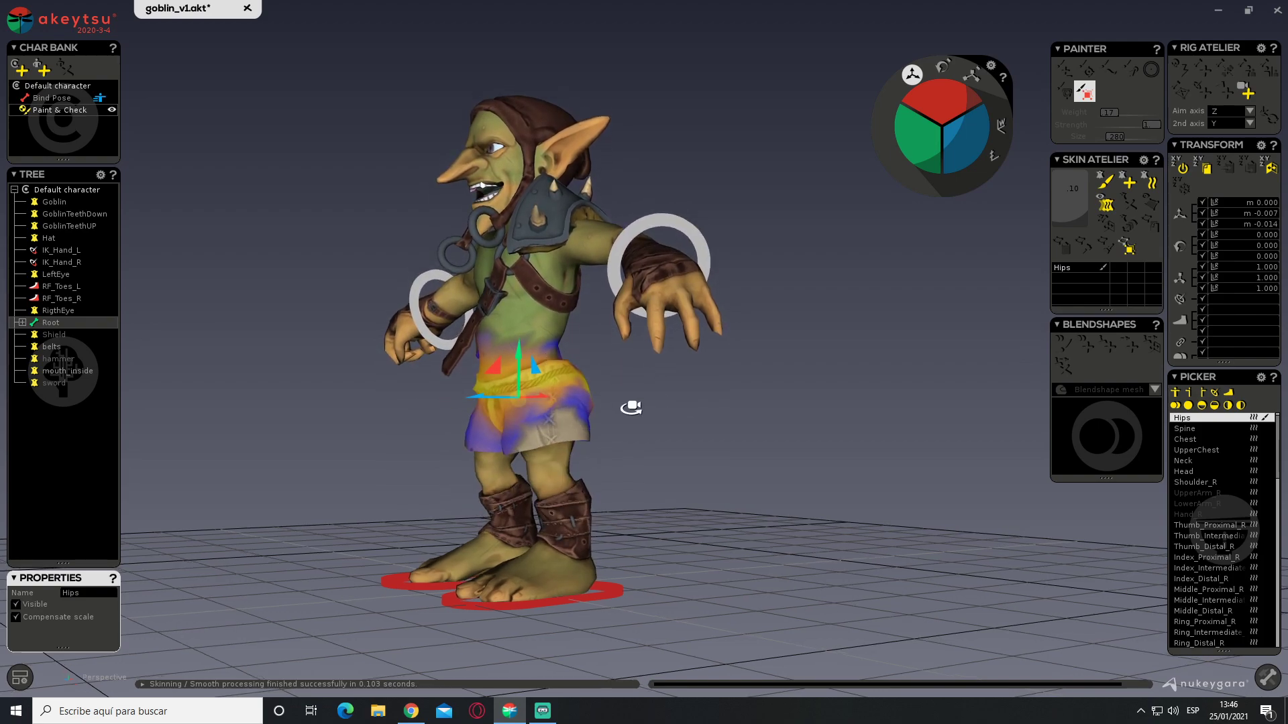
Select UpperArm_L and raise the left arm by rotating the joint to about -56 degrees on its second axis, exposing the armpit
left_click_drag(638, 407, 426, 446, "alt")
left_click(420, 282)
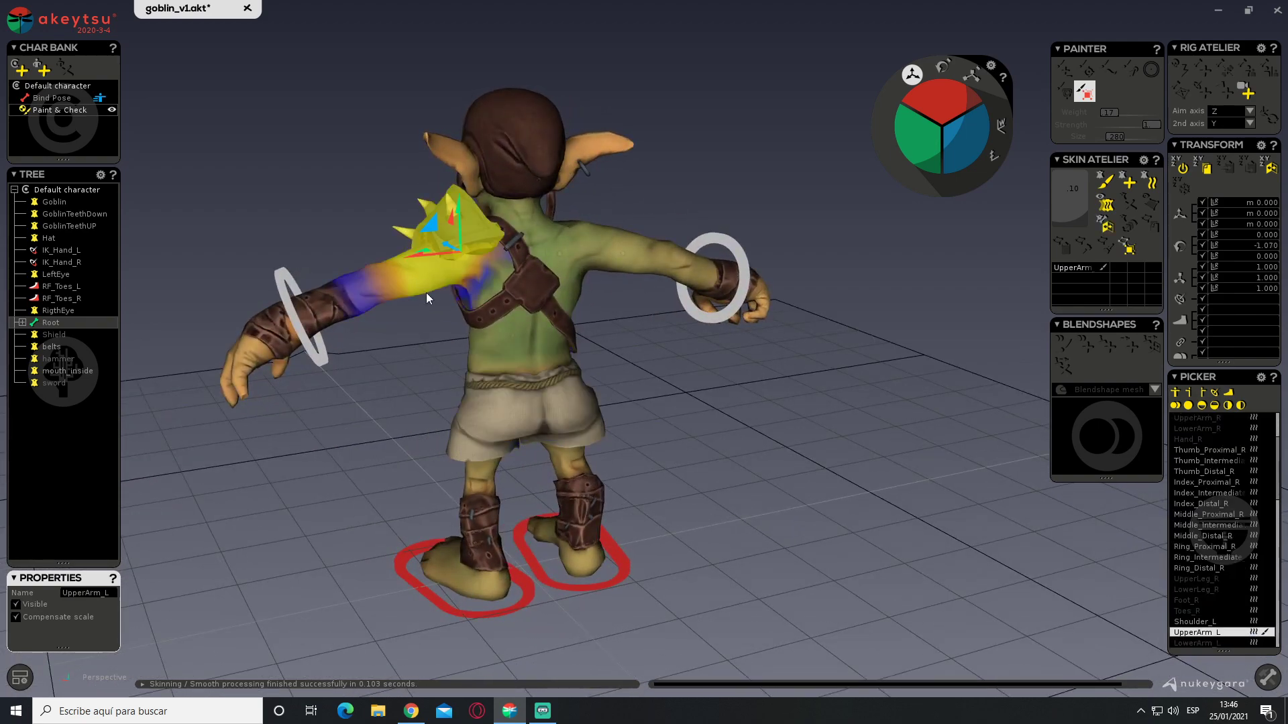
left_click_drag(421, 287, 693, 373, "alt")
left_click_drag(480, 305, 456, 324)
key("ctrl+z")
left_click_drag(234, 375, 398, 248, "alt")
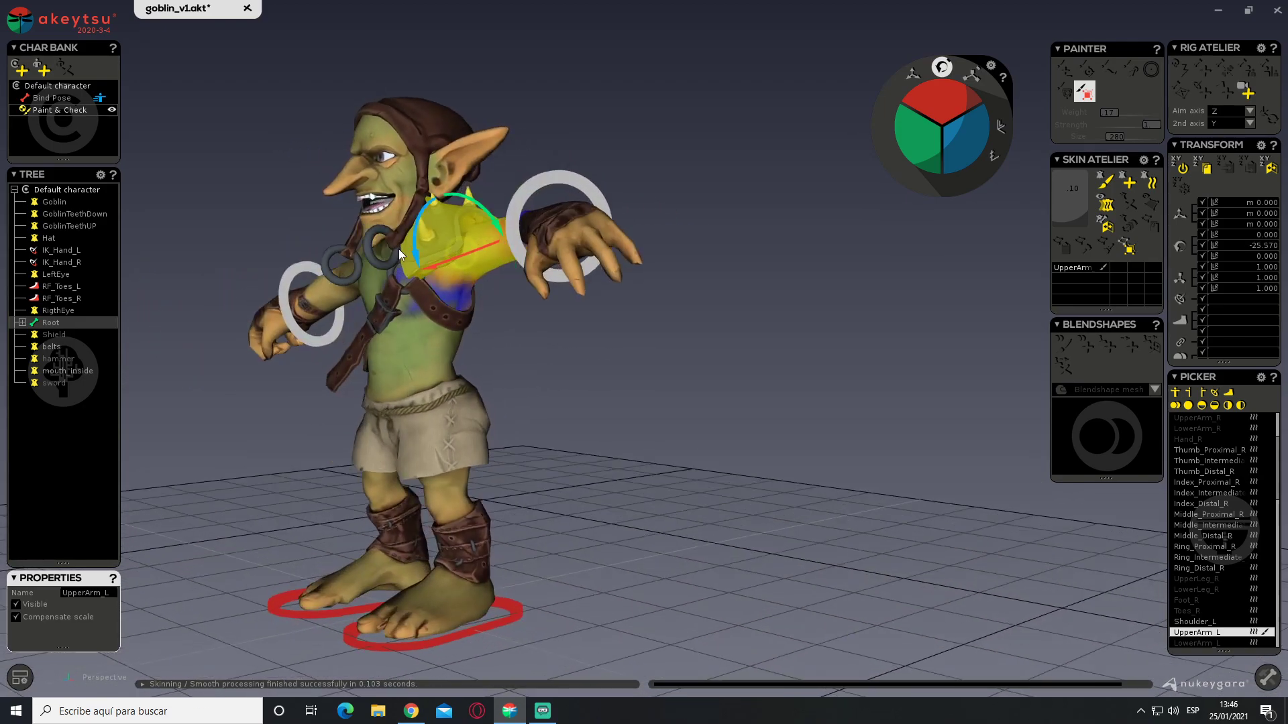
scroll(488, 245, "up", 6)
left_click_drag(497, 224, 490, 303)
middle_click_drag(491, 304, 511, 277, "alt")
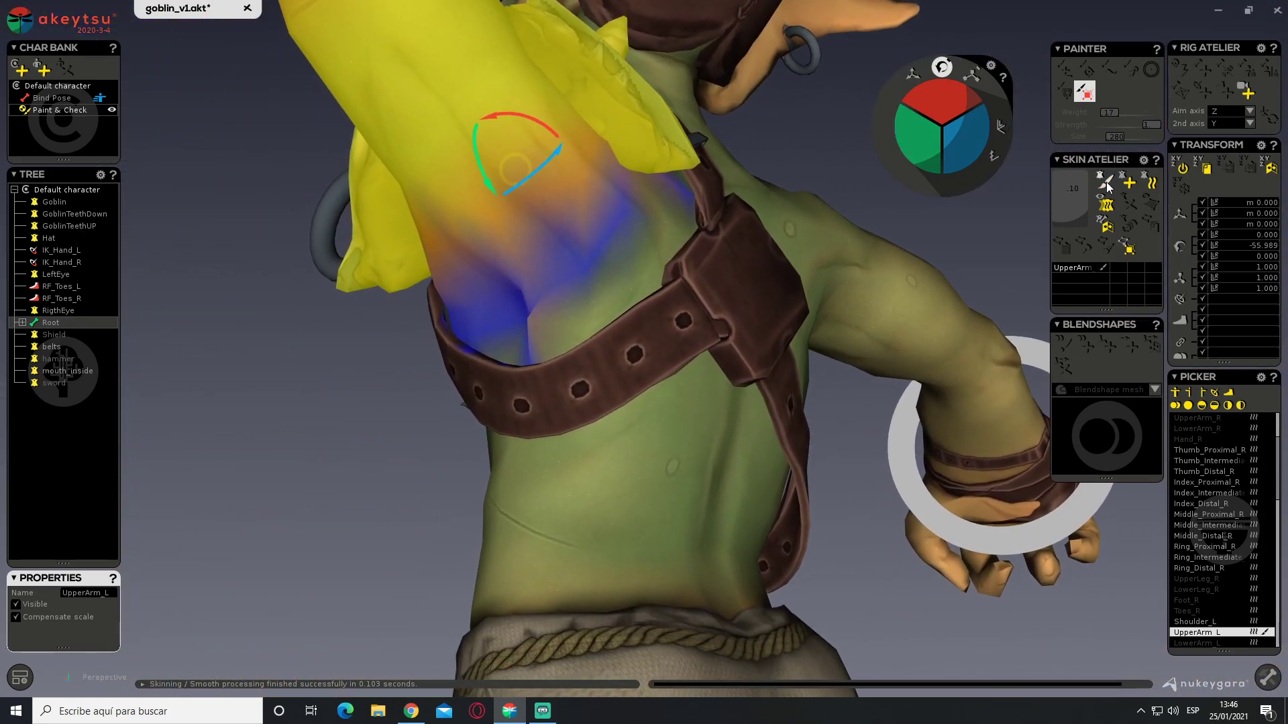
Paint the UpperArm_L skin weights in the left armpit above the chest strap with a brush weight of 17
left_click(1105, 181)
left_click_drag(718, 253, 700, 297, "alt")
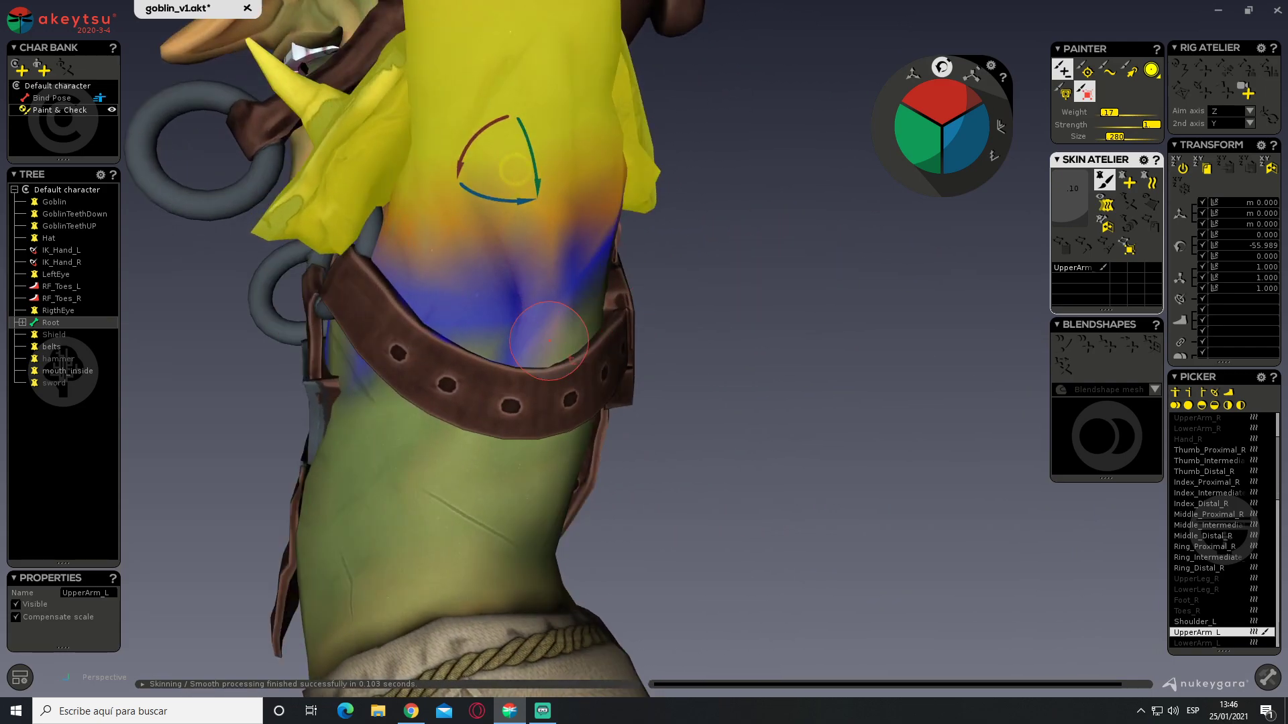
left_click_drag(552, 353, 555, 381, "alt")
mouse_move(535, 339)
left_mouse_down("alt")
mouse_move(830, 334)
mouse_move(672, 290)
left_mouse_up("alt")
left_click_drag(533, 312, 504, 356, "alt")
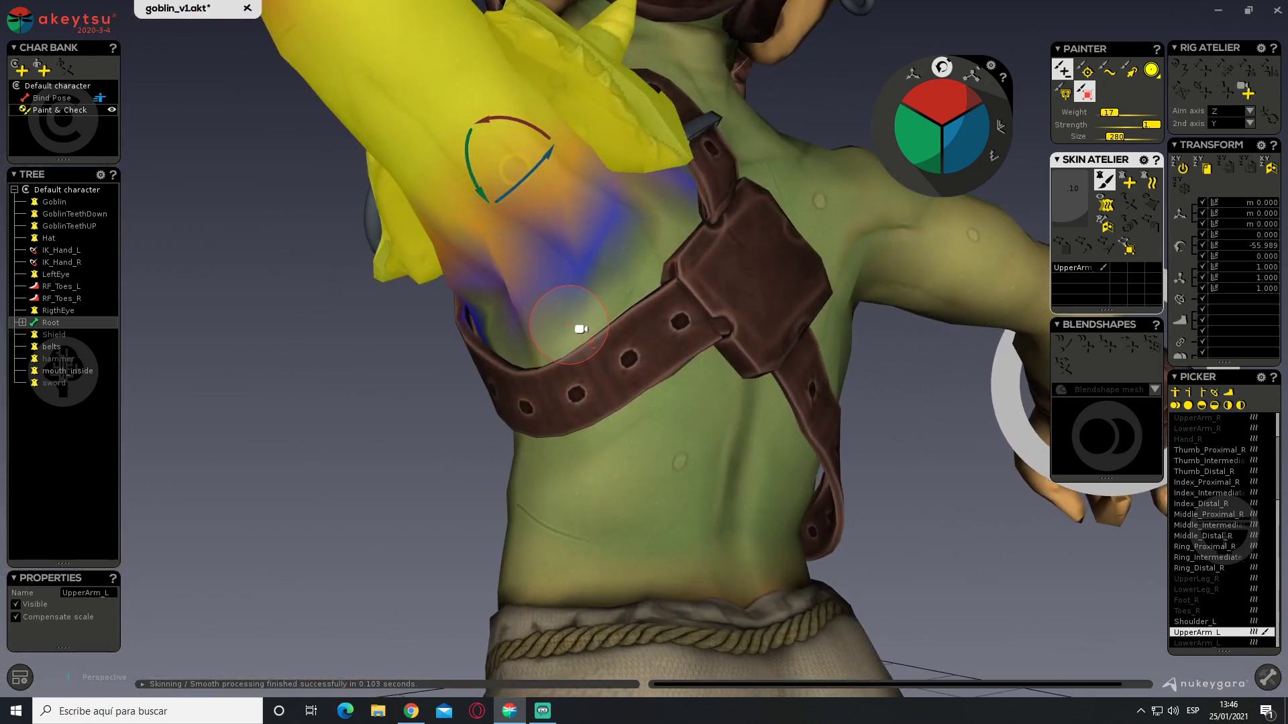
left_click_drag(578, 328, 758, 322, "alt")
left_click_drag(641, 319, 781, 314, "alt")
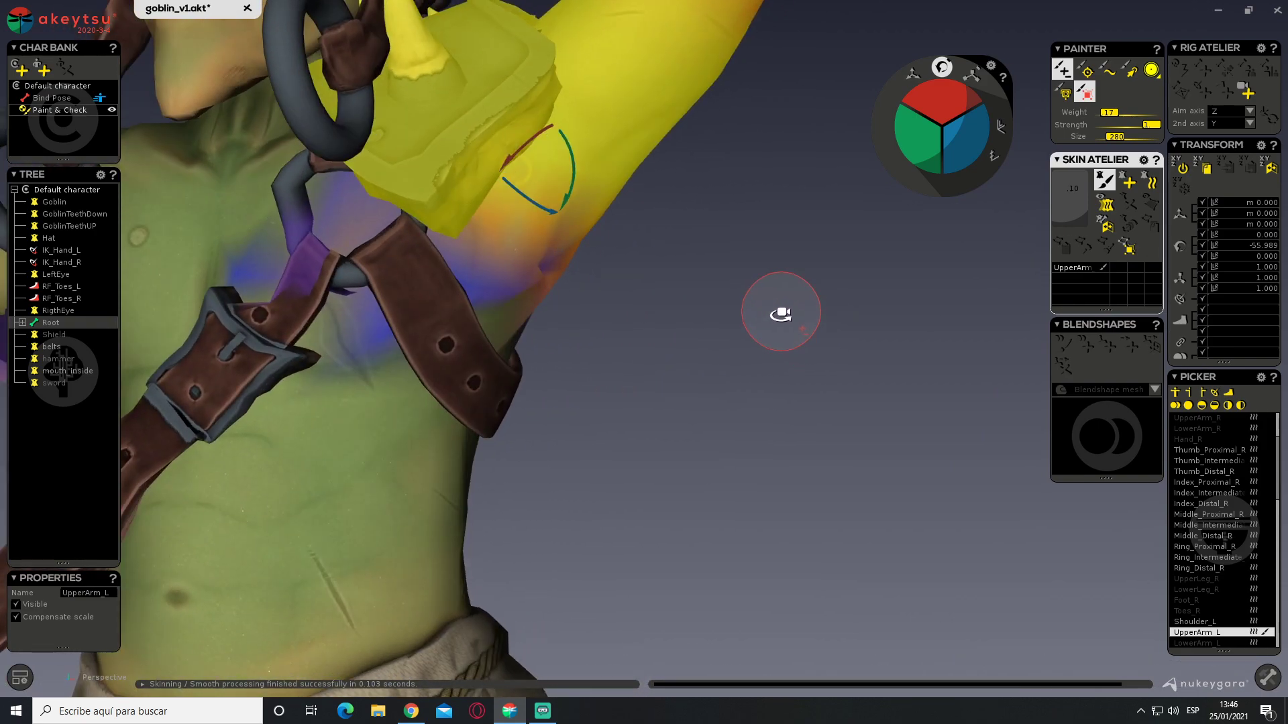
scroll(661, 337, "down", 5)
middle_click_drag(684, 324, 791, 289, "alt")
mouse_move(569, 345)
left_mouse_down("alt")
mouse_move(771, 330)
mouse_move(758, 378)
mouse_move(759, 364)
mouse_move(805, 348)
mouse_move(460, 380)
mouse_move(412, 341)
mouse_move(336, 336)
mouse_move(687, 365)
mouse_move(491, 371)
mouse_move(730, 333)
left_mouse_up("alt")
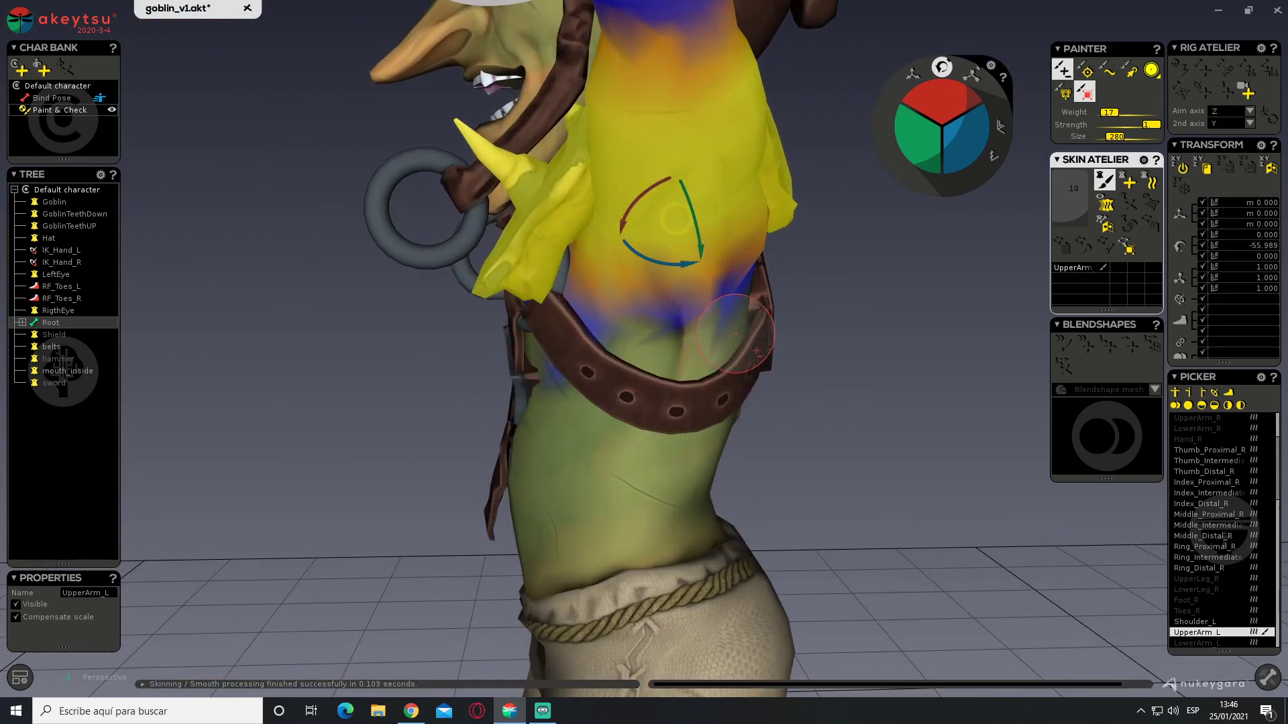
Add UpperArm_L skin weights in the left armpit above the chest strap with a brush weight of about 19
left_click(1088, 91)
mouse_move(837, 410)
left_mouse_down("alt")
mouse_move(763, 274)
mouse_move(833, 179)
left_mouse_up("alt")
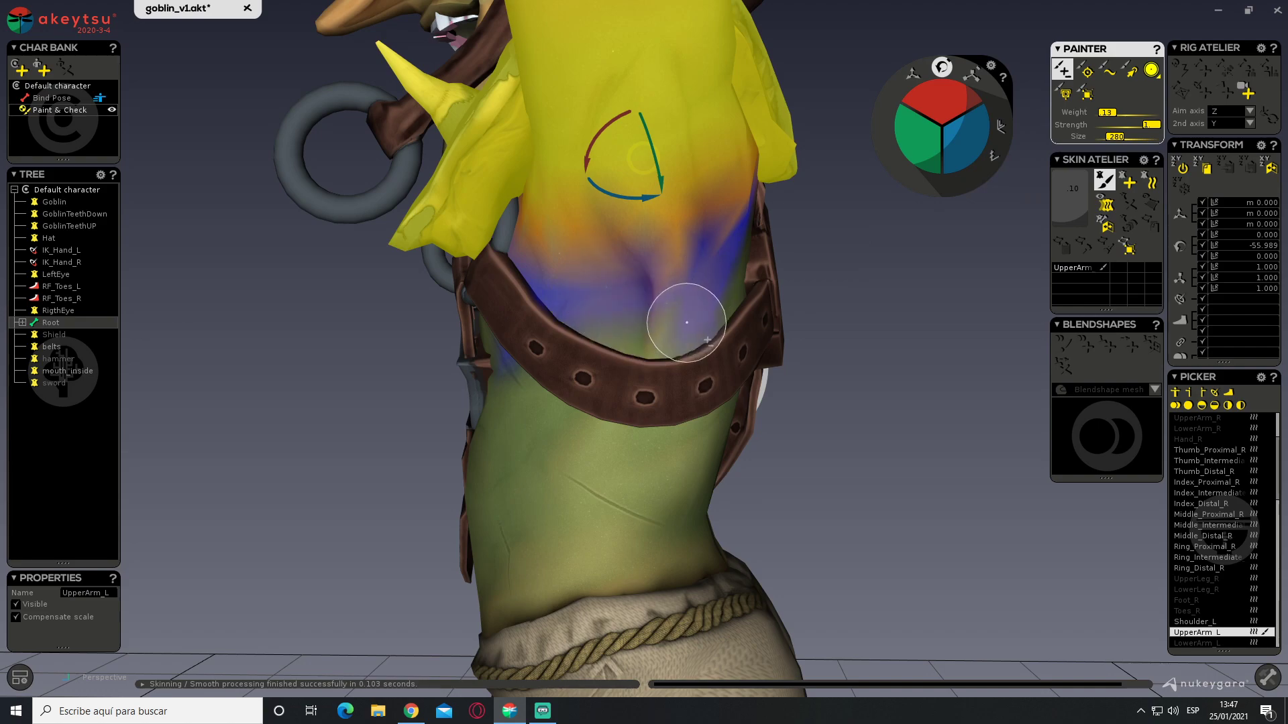
left_click_drag(655, 294, 623, 282, "alt")
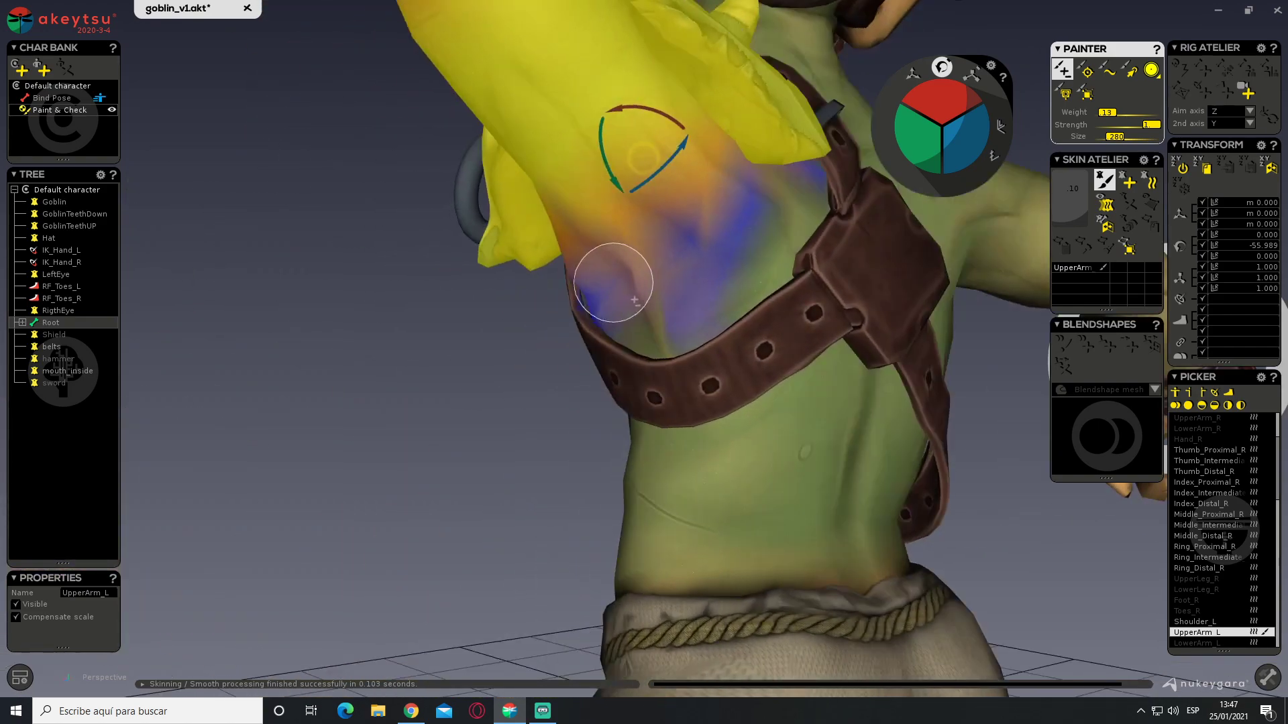
left_click_drag(675, 243, 862, 260, "alt")
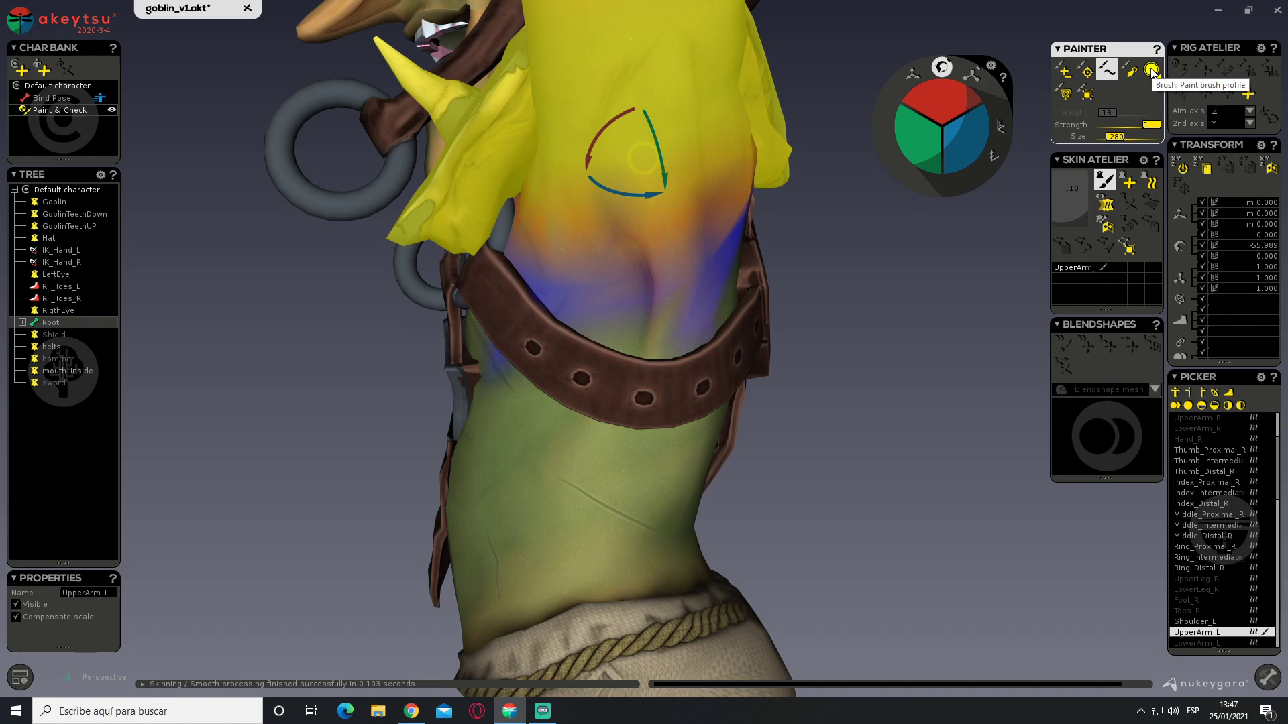
Smooth the UpperArm_L skin weights around the left armpit and the side of the chest
left_click_drag(852, 243, 723, 236, "alt")
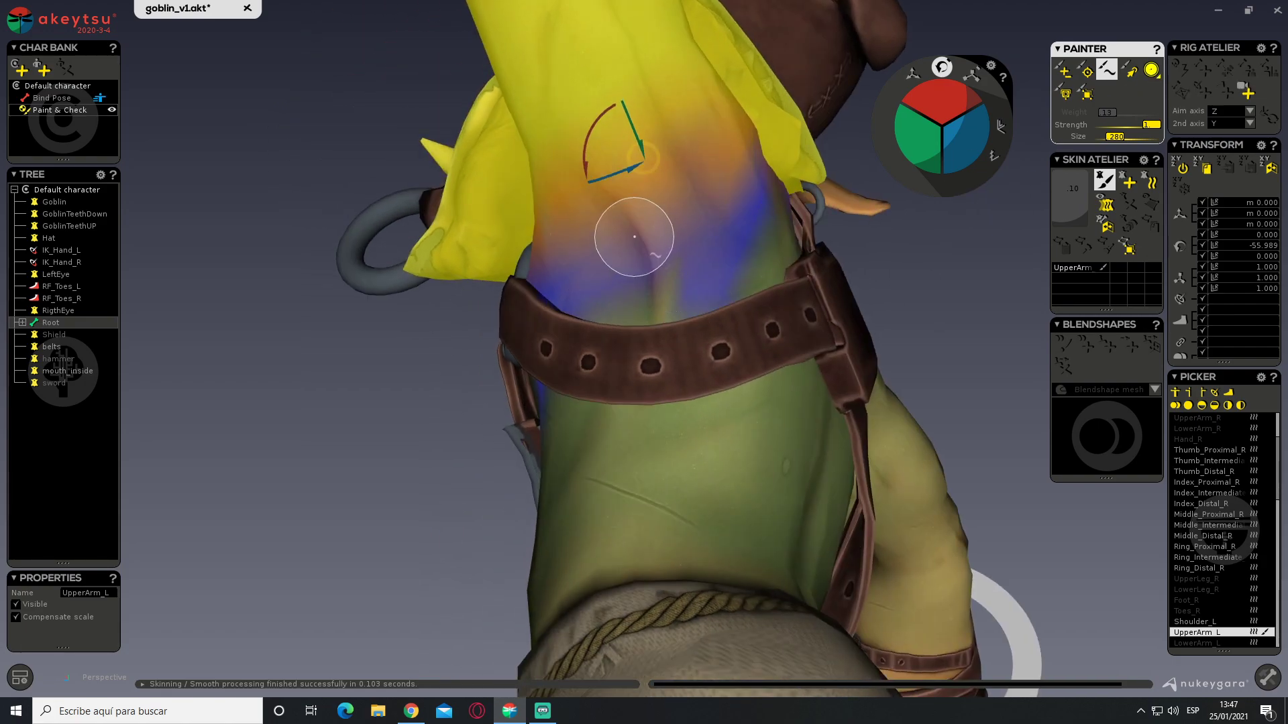
left_click_drag(698, 263, 627, 281, "alt")
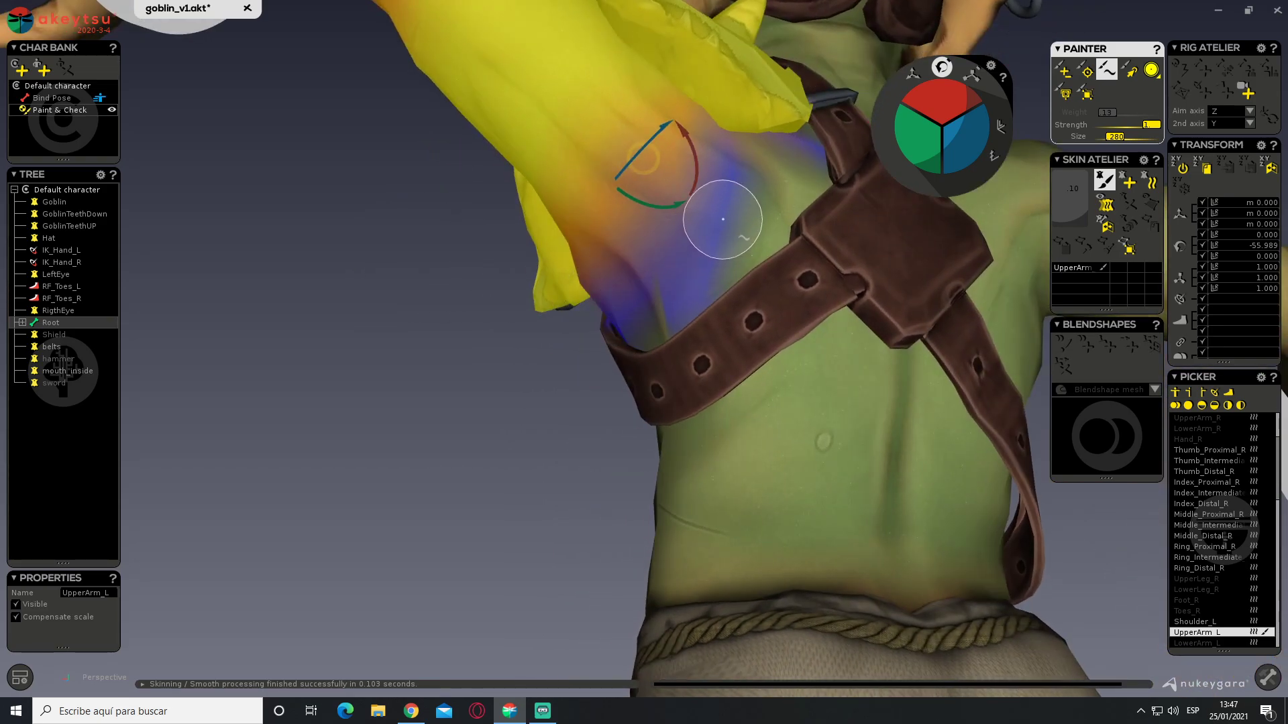
mouse_move(723, 199)
left_mouse_down("alt")
mouse_move(727, 215)
mouse_move(811, 230)
mouse_move(1000, 230)
mouse_move(575, 221)
mouse_move(733, 207)
mouse_move(914, 221)
mouse_move(972, 187)
mouse_move(654, 252)
mouse_move(776, 259)
mouse_move(702, 296)
mouse_move(760, 308)
mouse_move(709, 368)
mouse_move(661, 377)
mouse_move(690, 330)
mouse_move(786, 311)
left_mouse_up("alt")
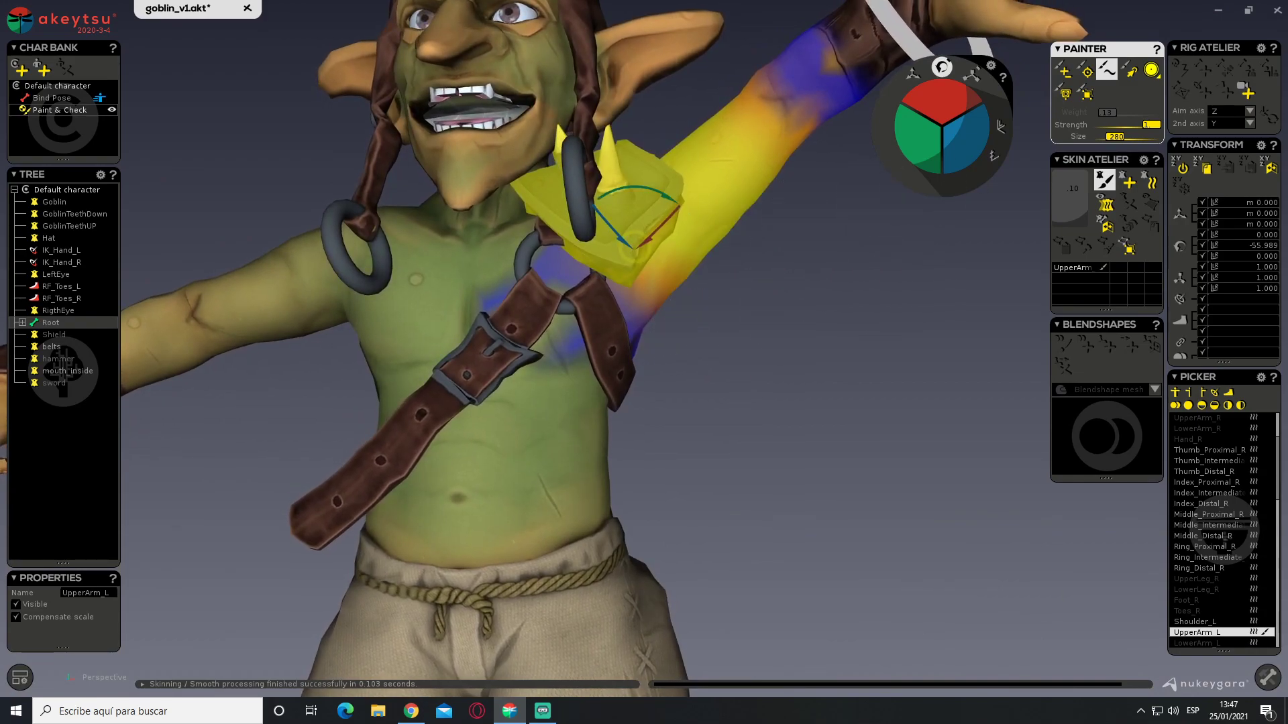
Lower the raised left arm with the UpperArm_L joint and select LowerArm_L
left_click_drag(670, 195, 484, 415)
left_click(480, 248)
left_click_drag(484, 275, 883, 311, "alt")
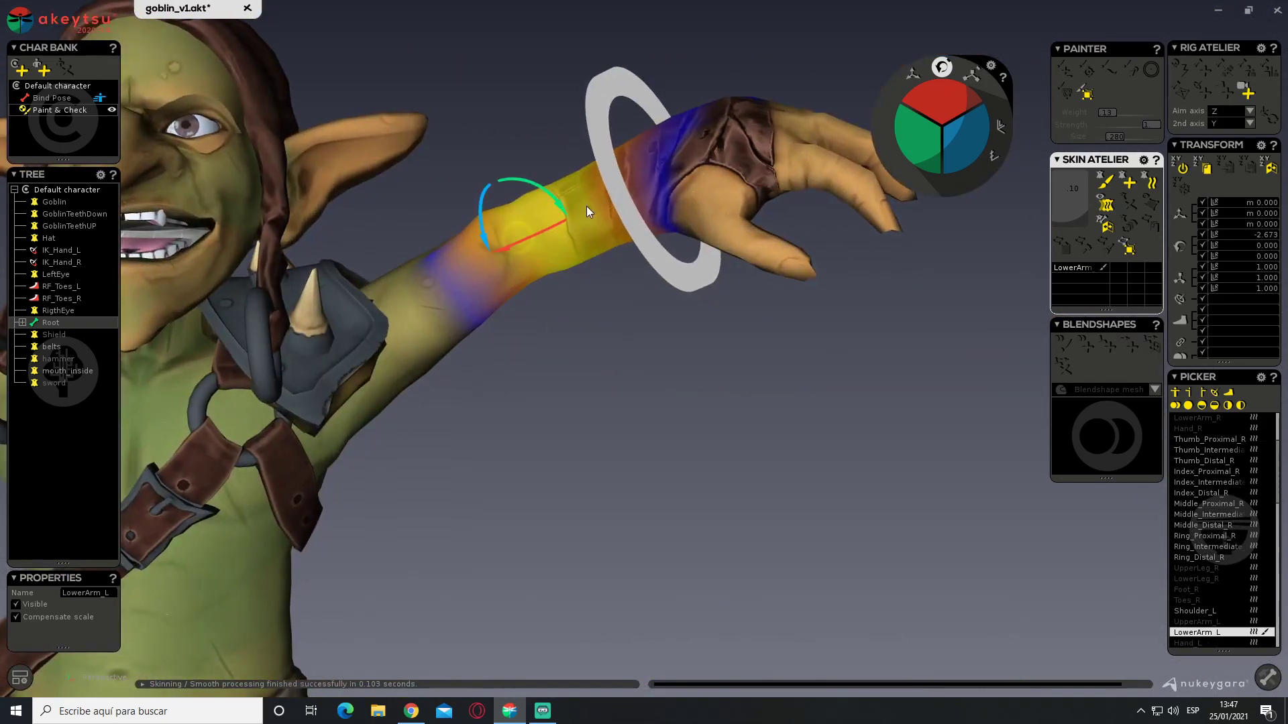
Bend the left elbow by rotating LowerArm_L to about 51 degrees on its first axis
left_click_drag(553, 199, 547, 306)
key("ctrl+z")
key("ctrl+z")
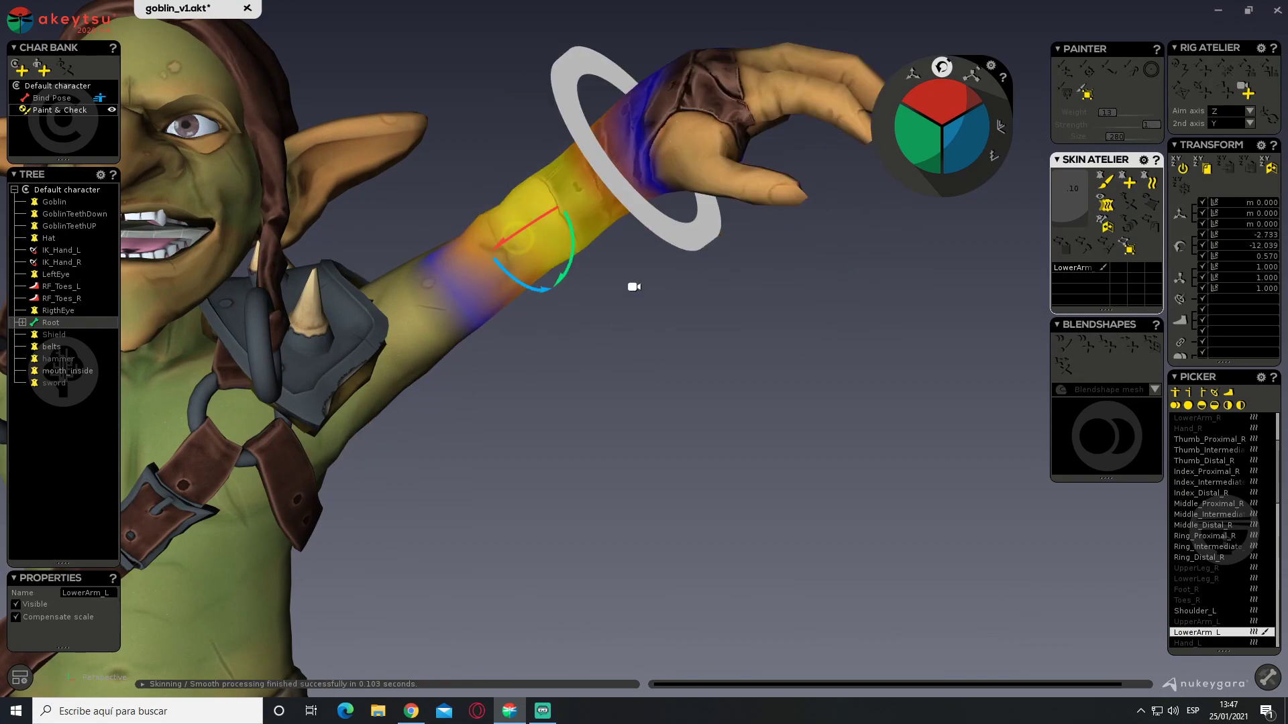
left_click_drag(634, 287, 722, 448, "alt")
mouse_move(570, 251)
left_mouse_down()
mouse_move(551, 334)
mouse_move(693, 351)
mouse_move(872, 289)
mouse_move(937, 248)
mouse_move(621, 293)
left_mouse_up()
right_click_drag(621, 293, 695, 246, "alt")
left_click_drag(620, 352, 487, 355, "alt")
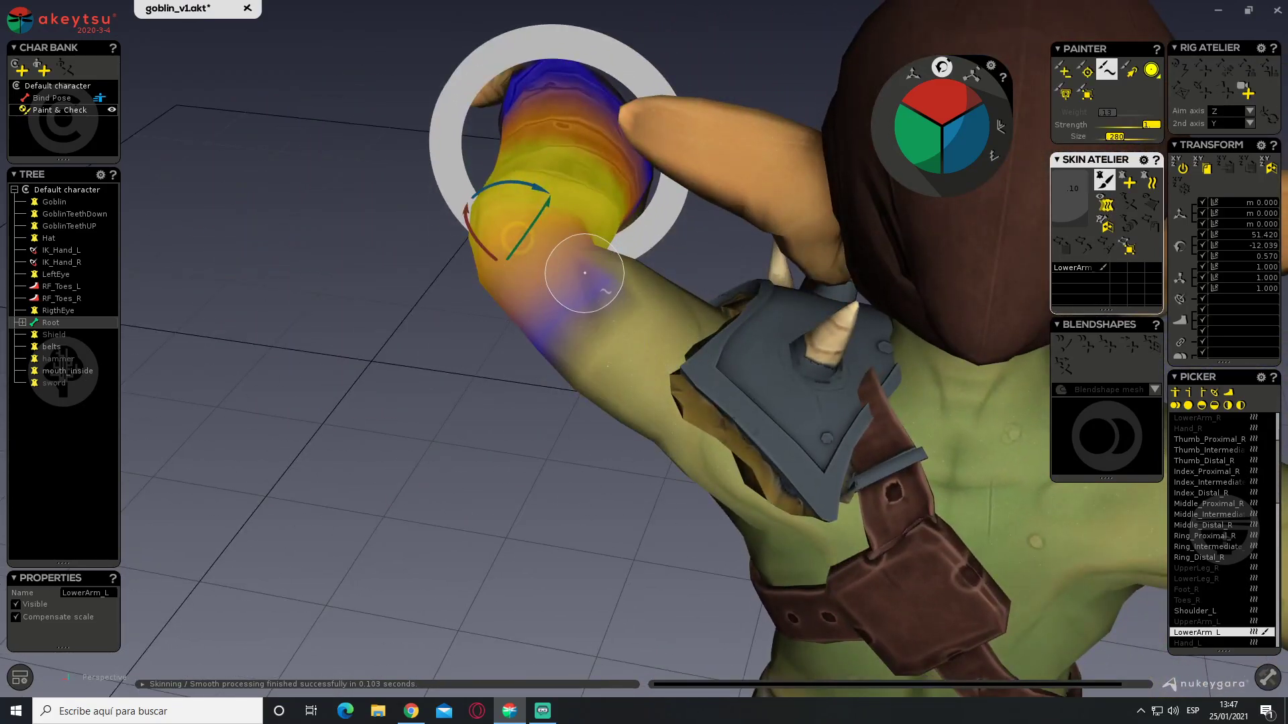
Smooth the LowerArm_L skin weights around the bent left elbow and leave weight painting
left_click_drag(586, 259, 545, 371, "alt")
mouse_move(591, 279)
left_mouse_down("alt")
mouse_move(681, 299)
mouse_move(837, 228)
mouse_move(816, 100)
mouse_move(839, 73)
left_mouse_up("alt")
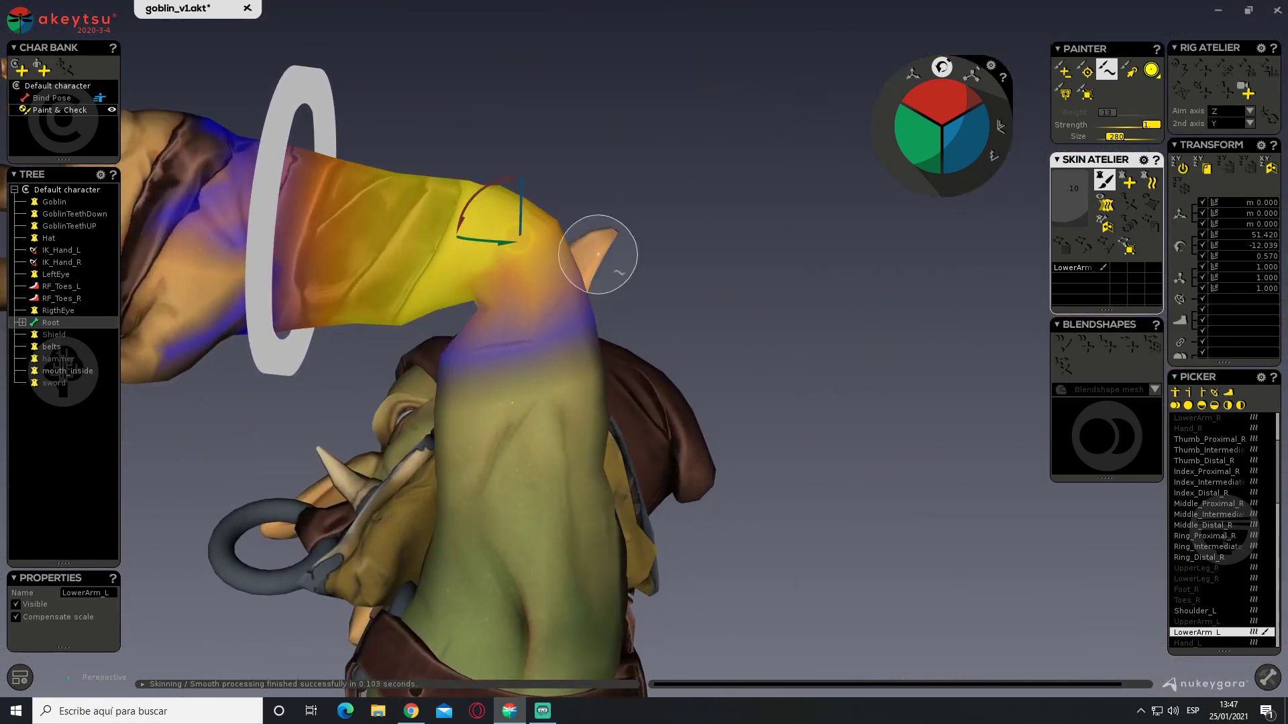
mouse_move(508, 271)
left_mouse_down("alt")
mouse_move(546, 339)
mouse_move(451, 511)
mouse_move(1027, 194)
left_mouse_up("alt")
left_click(1106, 189)
mouse_move(660, 258)
left_mouse_down("alt")
mouse_move(598, 202)
mouse_move(608, 175)
left_mouse_up("alt")
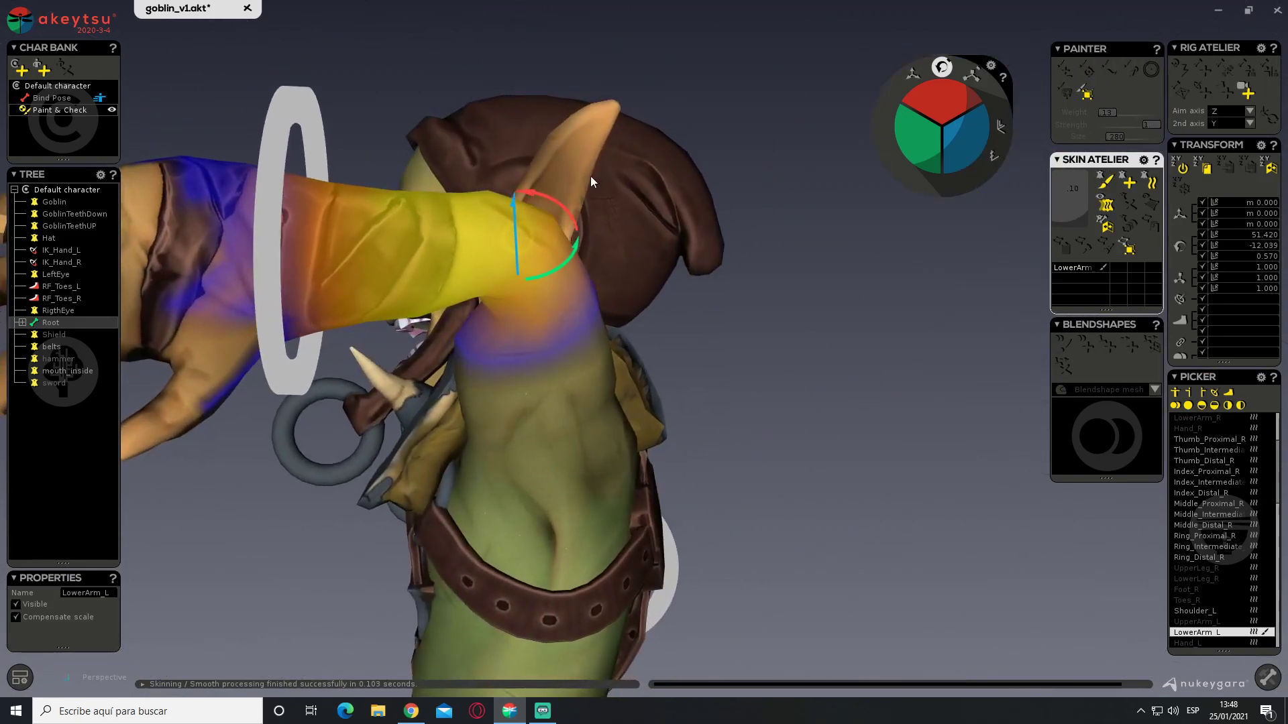
Readjust the LowerArm_L bend to about 50 degrees on its first axis and touch up its weights around the elbow
mouse_move(536, 195)
left_mouse_down()
mouse_move(573, 210)
mouse_move(518, 197)
mouse_move(621, 149)
mouse_move(774, 179)
mouse_move(832, 325)
left_mouse_up()
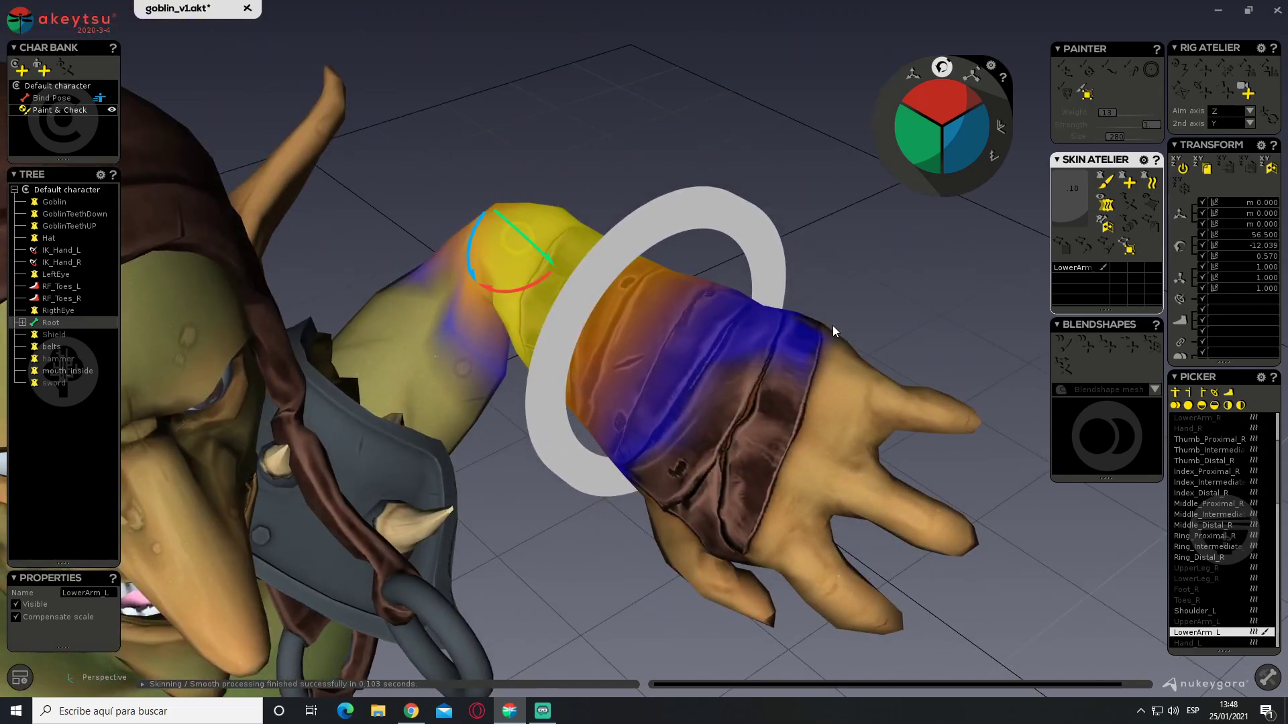
left_click_drag(497, 287, 539, 282)
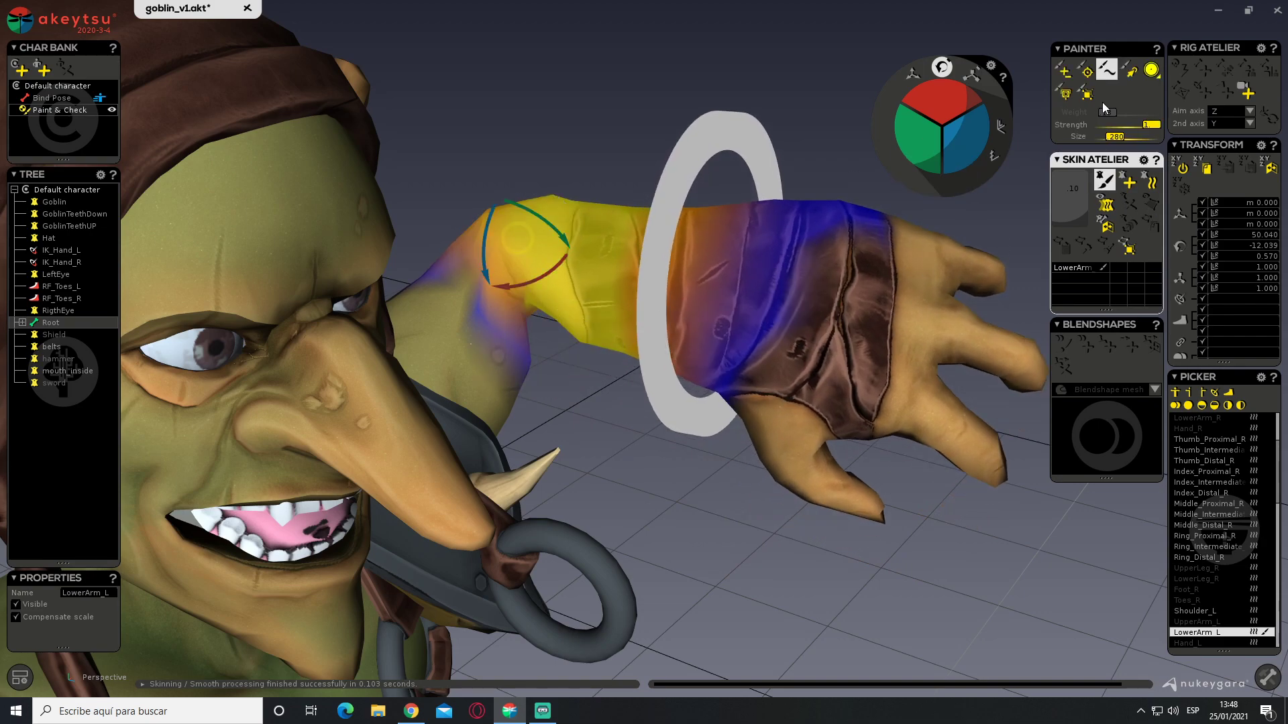
mouse_move(526, 362)
left_mouse_down("alt")
mouse_move(460, 403)
mouse_move(473, 451)
left_mouse_up("alt")
left_click_drag(446, 290, 507, 315, "alt")
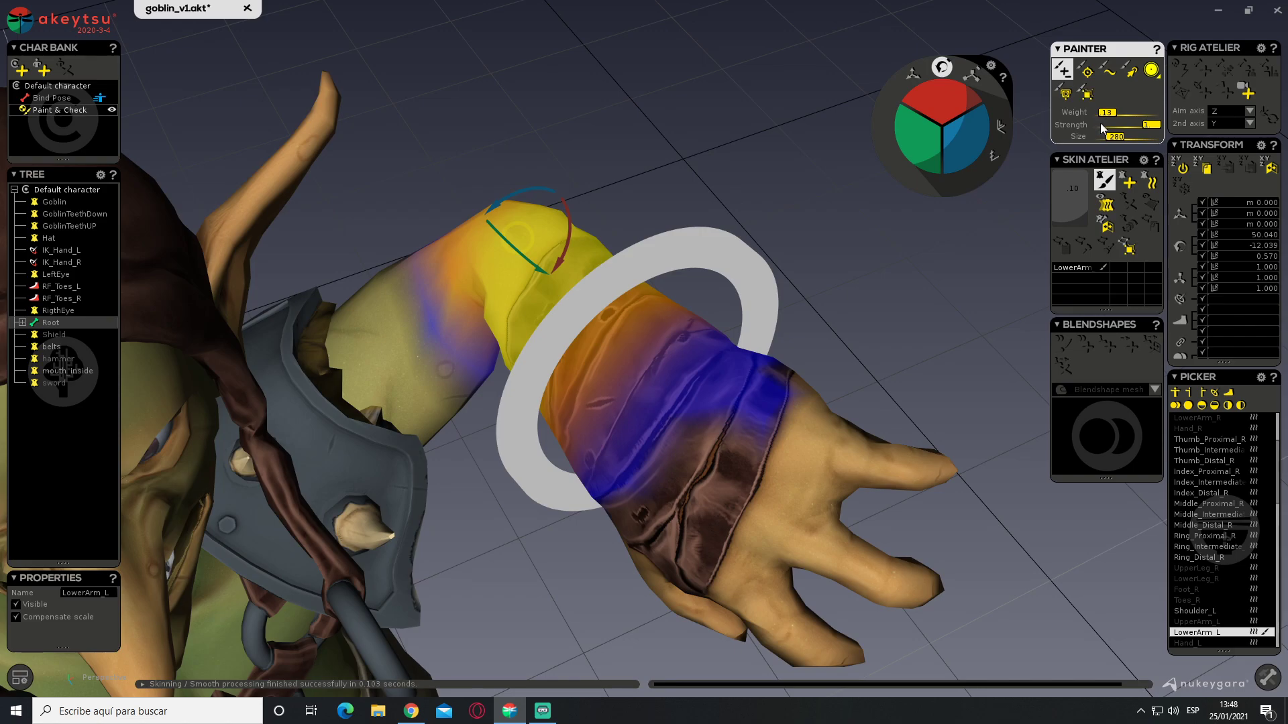
Straighten the left forearm and select the UpperArm_L joint
mouse_move(564, 258)
left_mouse_down()
mouse_move(613, 183)
mouse_move(594, 228)
mouse_move(542, 282)
mouse_move(561, 268)
mouse_move(451, 290)
mouse_move(135, 231)
mouse_move(360, 394)
mouse_move(503, 288)
mouse_move(516, 306)
mouse_move(580, 311)
mouse_move(519, 307)
mouse_move(482, 284)
left_mouse_up()
left_click_drag(516, 258, 694, 286, "alt")
left_click(697, 266)
middle_click_drag(495, 310, 677, 257, "alt")
left_click_drag(599, 293, 605, 260, "alt")
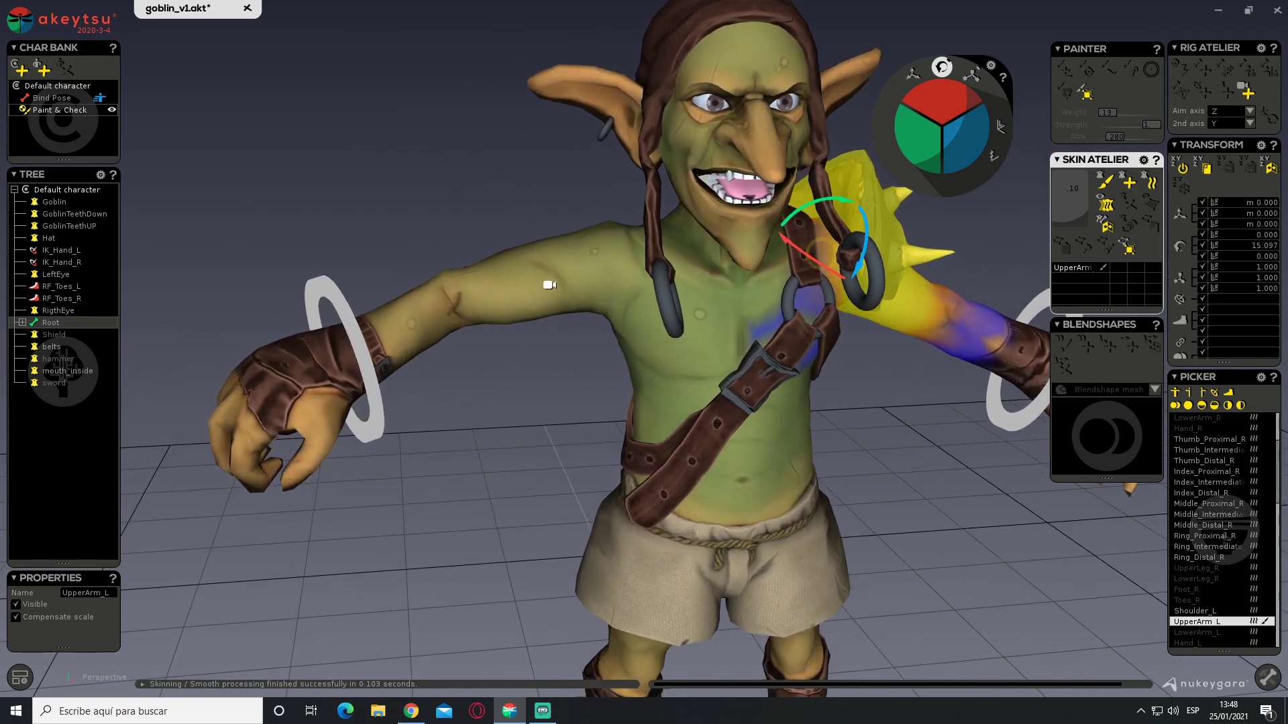
Select LowerArm_R and bend the right elbow to about 54 degrees on the joint's first axis
middle_click_drag(547, 288, 578, 244, "alt")
left_click(577, 247)
left_click_drag(566, 253, 571, 367, "alt")
left_click(397, 313)
scroll(401, 310, "up", 3)
left_click_drag(479, 198, 510, 121)
middle_click_drag(512, 122, 624, 197)
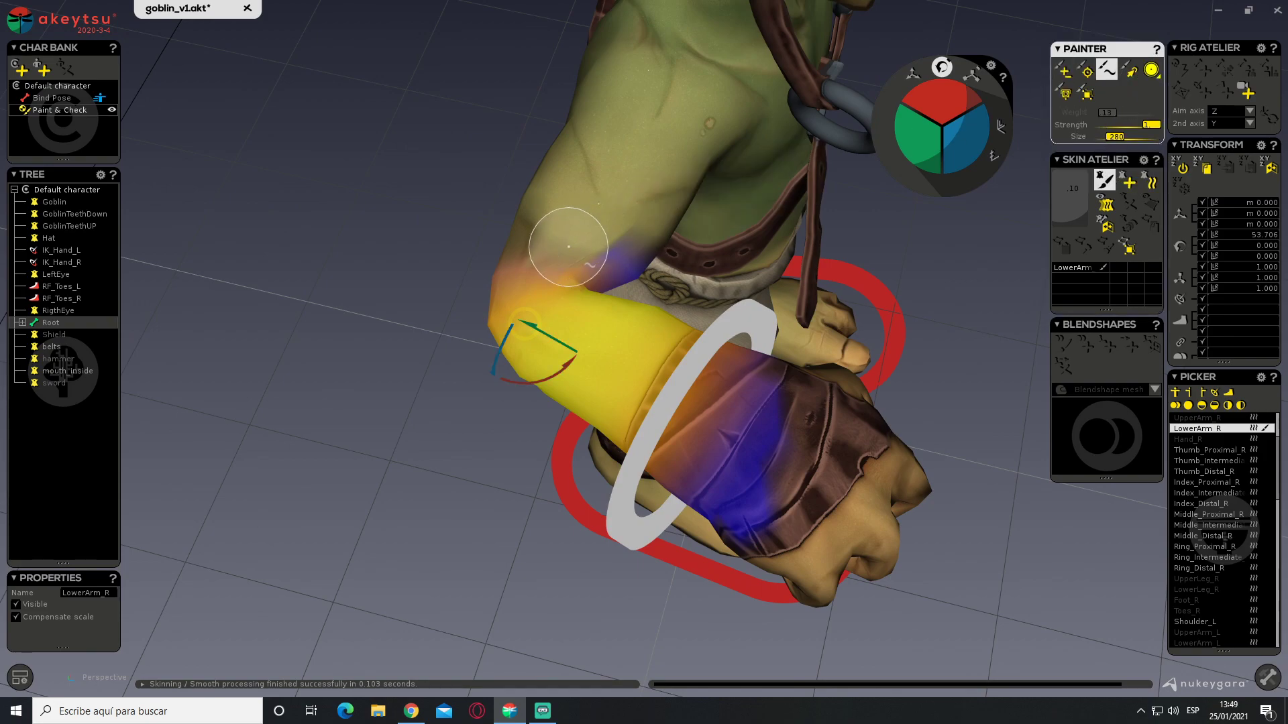
Smooth the LowerArm_R skin weights around the inside and outside of the right elbow
mouse_move(584, 265)
left_mouse_down("alt")
mouse_move(678, 230)
mouse_move(819, 208)
mouse_move(641, 262)
left_mouse_up("alt")
mouse_move(537, 279)
left_mouse_down("alt")
mouse_move(609, 115)
mouse_move(432, 201)
mouse_move(293, 308)
mouse_move(242, 308)
mouse_move(517, 352)
left_mouse_up("alt")
scroll(573, 357, "up", 5)
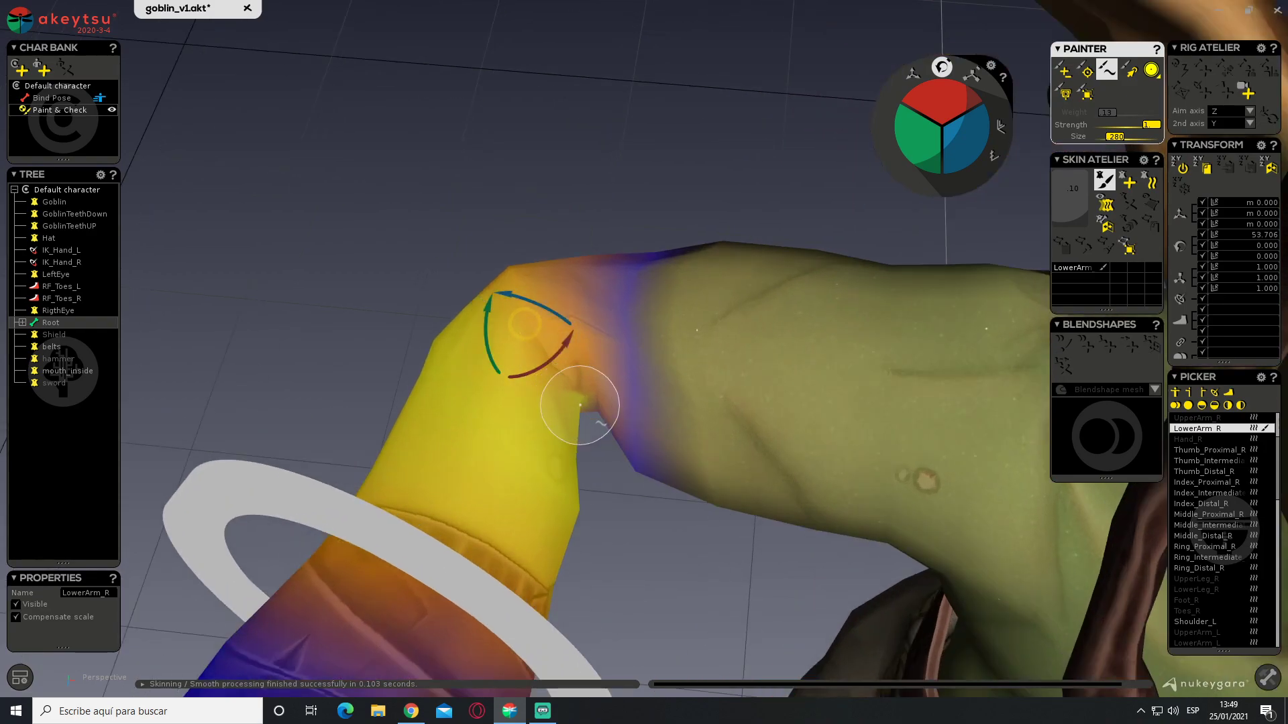
left_click_drag(581, 403, 761, 442, "alt")
scroll(761, 443, "down", 3)
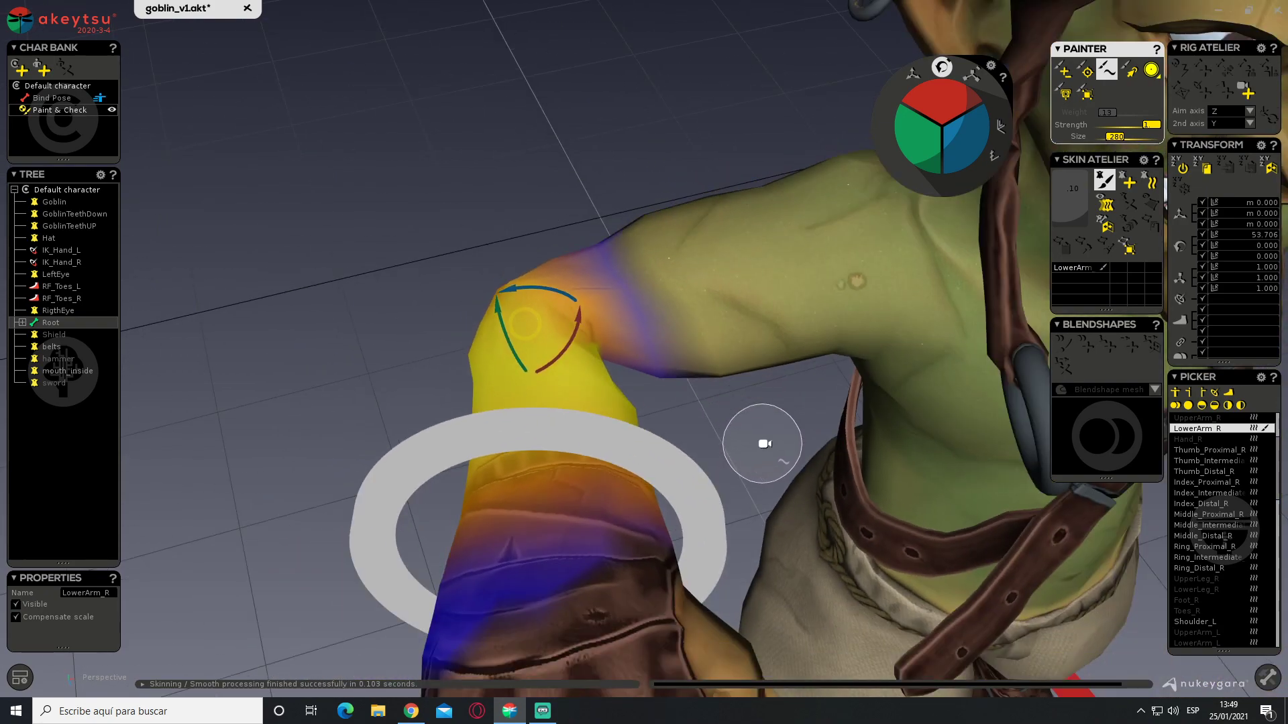
scroll(618, 313, "down", 3)
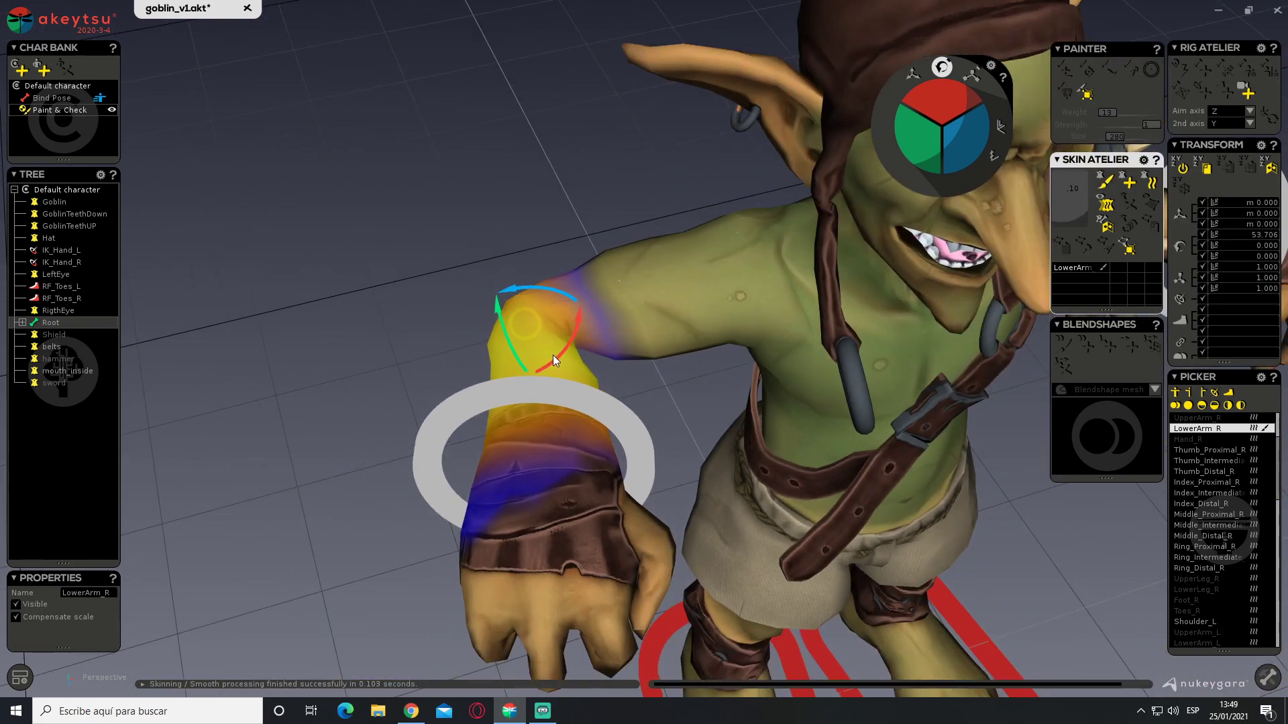
Rotate LowerArm_R to test the elbow deformation and return the right arm to a nearly straight pose
left_click_drag(564, 353, 800, 203)
left_click_drag(583, 332, 275, 392)
left_click_drag(721, 381, 590, 345, "alt")
left_click(525, 256)
left_click_drag(540, 272, 718, 278, "alt")
mouse_move(577, 192)
left_mouse_down()
mouse_move(576, 223)
mouse_move(580, 191)
mouse_move(566, 195)
left_mouse_up()
Select the Head joint and examine its skin weights around the goblin's face
left_click_drag(671, 203, 520, 225, "alt")
middle_click_drag(520, 224, 537, 334, "alt")
scroll(537, 336, "up", 5)
left_click_drag(561, 284, 479, 295, "alt")
middle_click_drag(479, 295, 599, 318, "alt")
scroll(599, 318, "up", 3)
left_click(683, 171)
left_click_drag(639, 286, 751, 261, "alt")
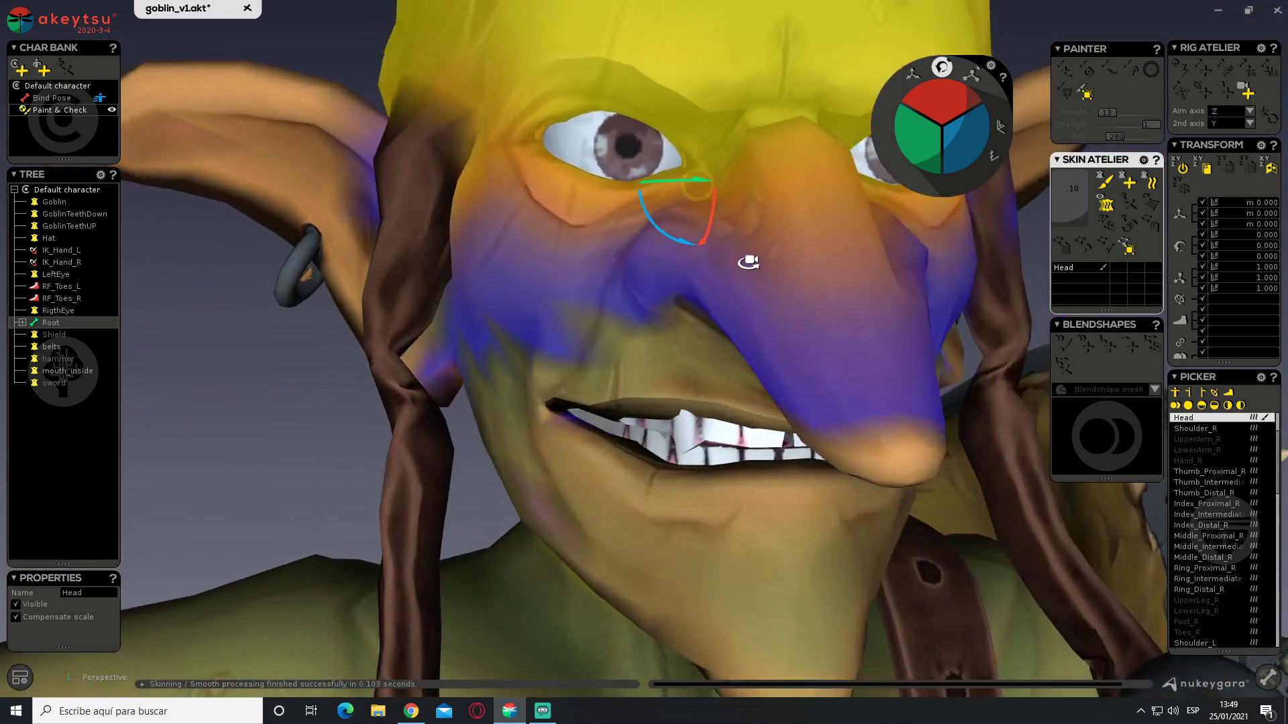
scroll(714, 269, "down", 5)
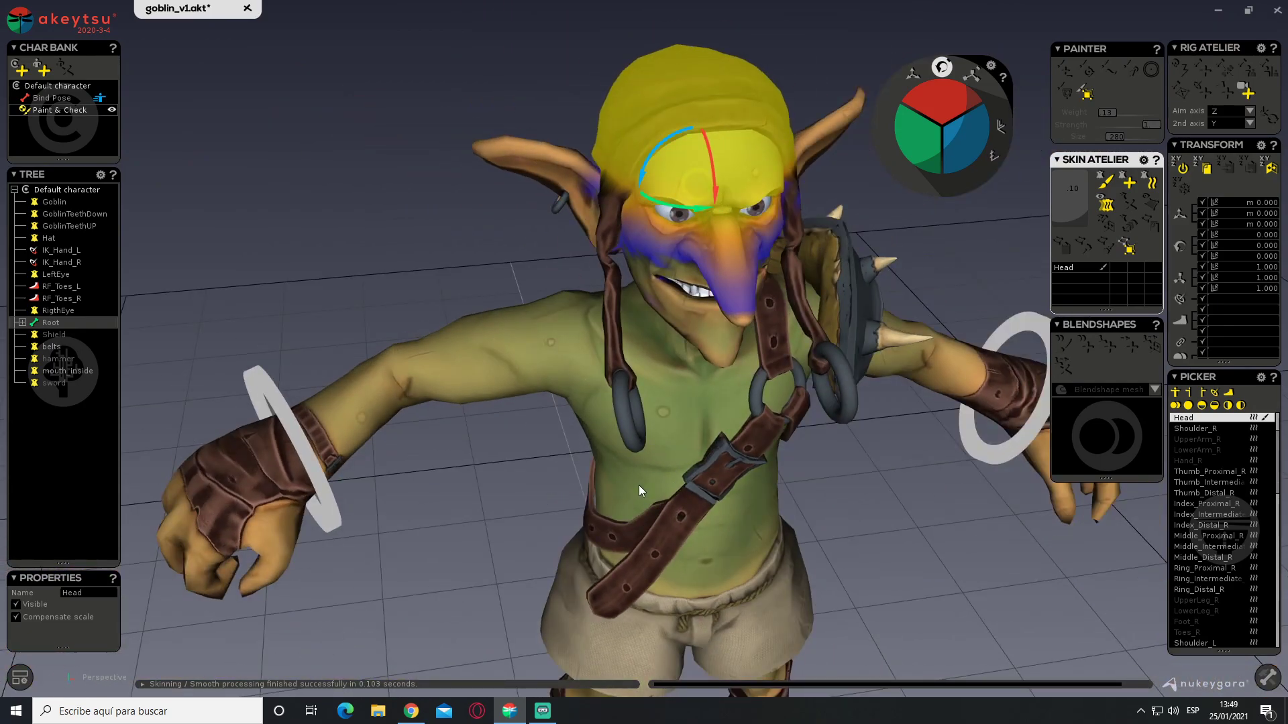
Select the Spine joint and save the goblin_v1 scene
left_click(687, 515)
scroll(690, 492, "down", 3)
left_click_drag(690, 483, 822, 483, "alt")
middle_click_drag(822, 483, 747, 394, "alt")
scroll(747, 418, "down", 2)
left_click_drag(745, 412, 761, 407, "alt")
scroll(759, 408, "up", 1)
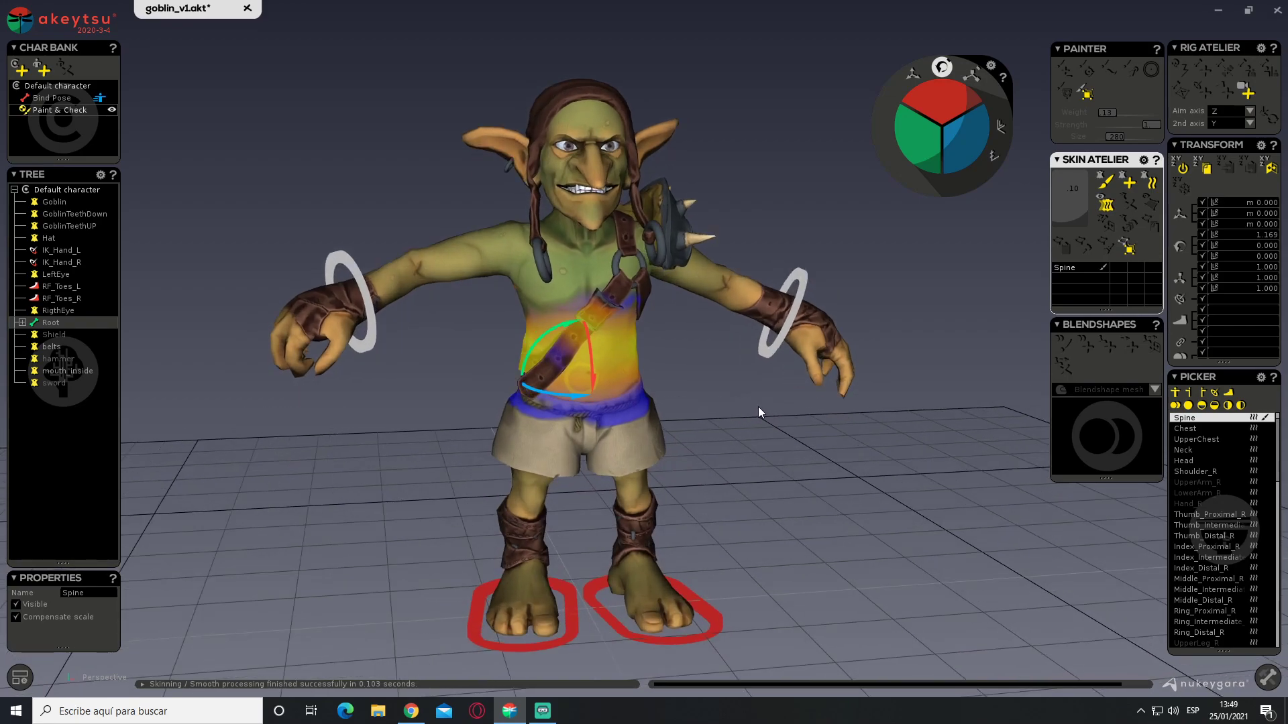
left_click(20, 20)
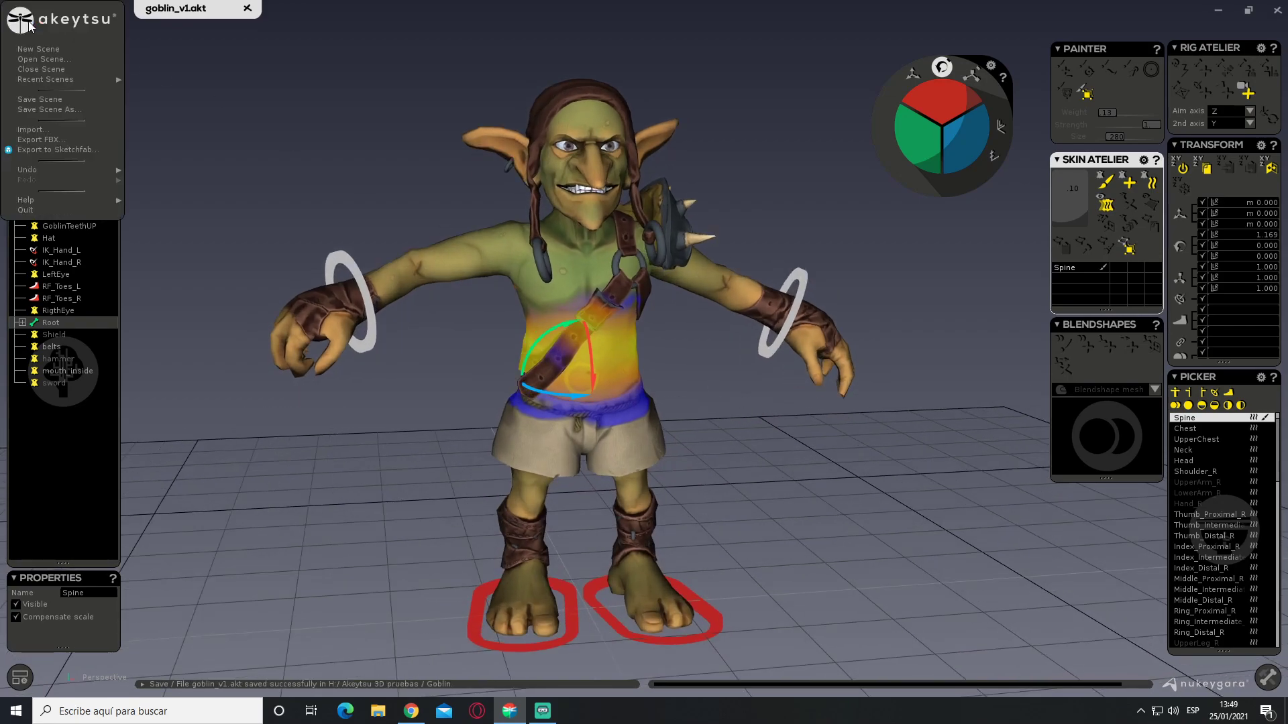
left_click(55, 100)
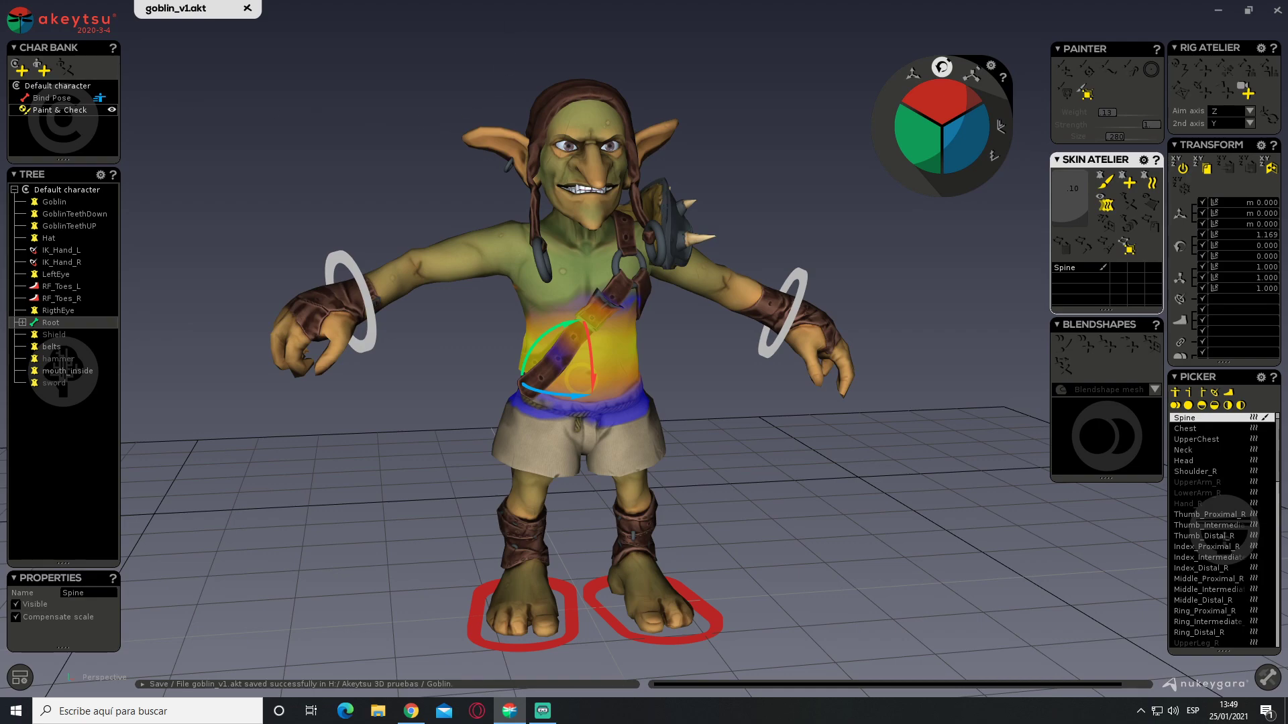